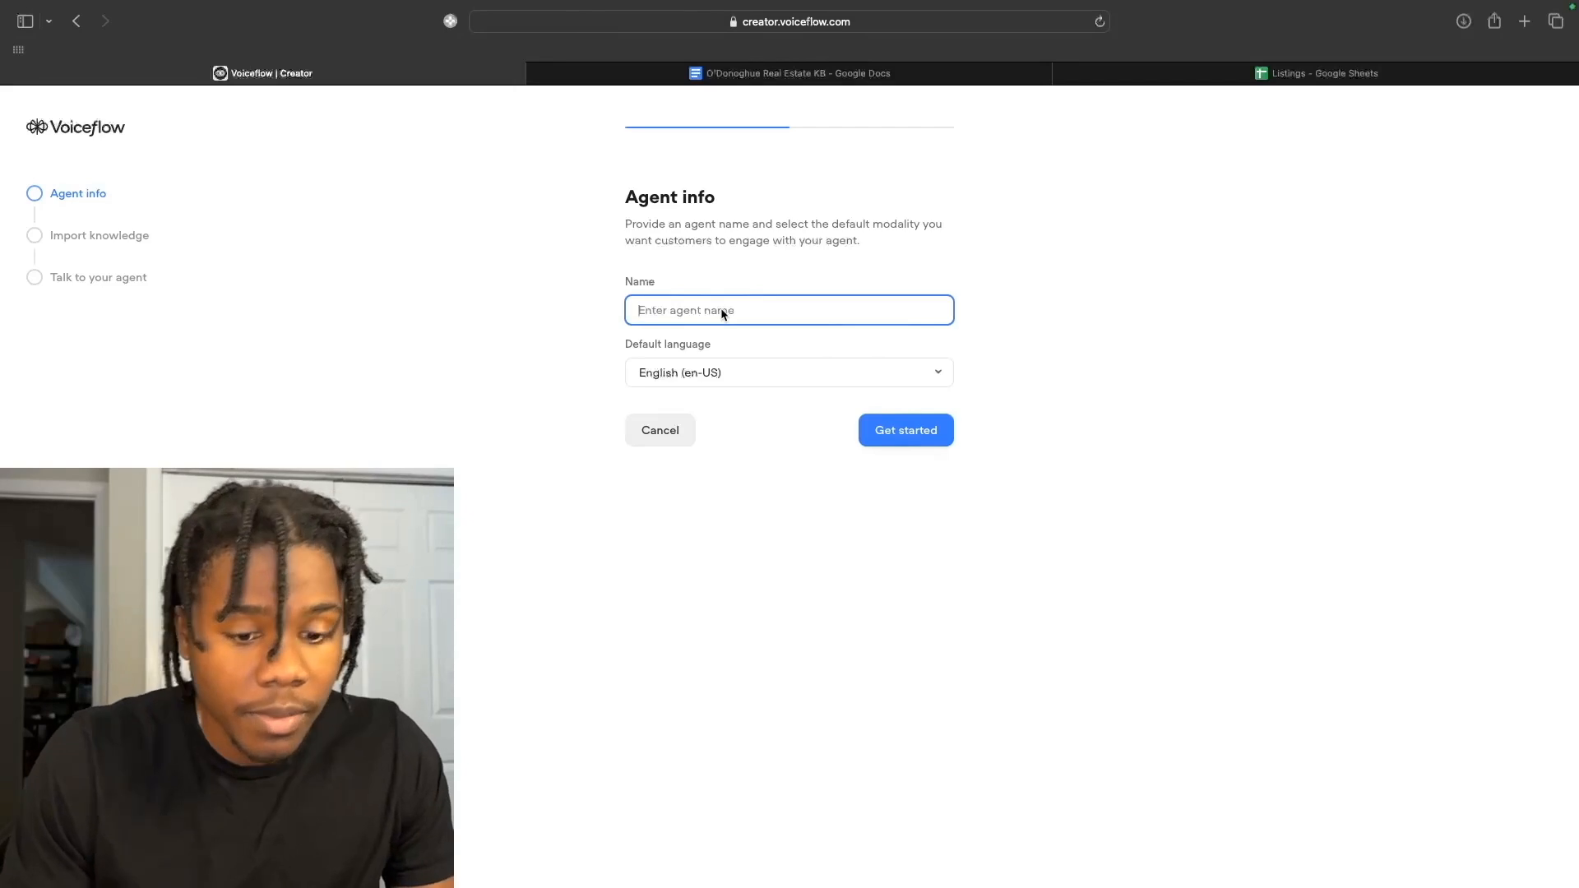
Create the 'O'donoghue Real Estate Bot' agent, skip webpage import, and view the data source options.
text(O)
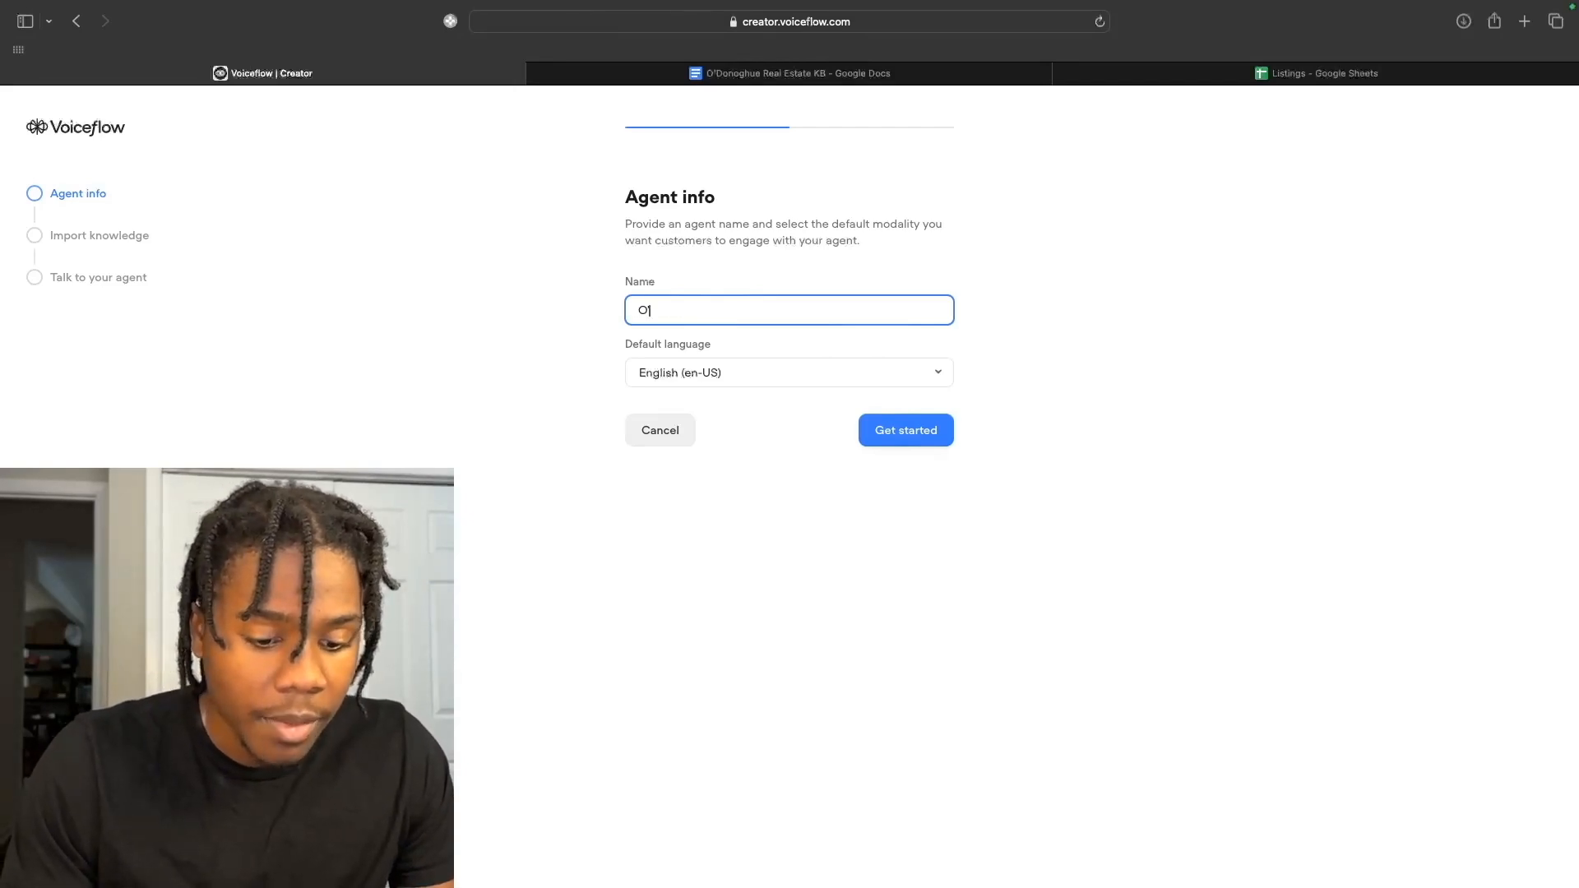
text('donoghue Re)
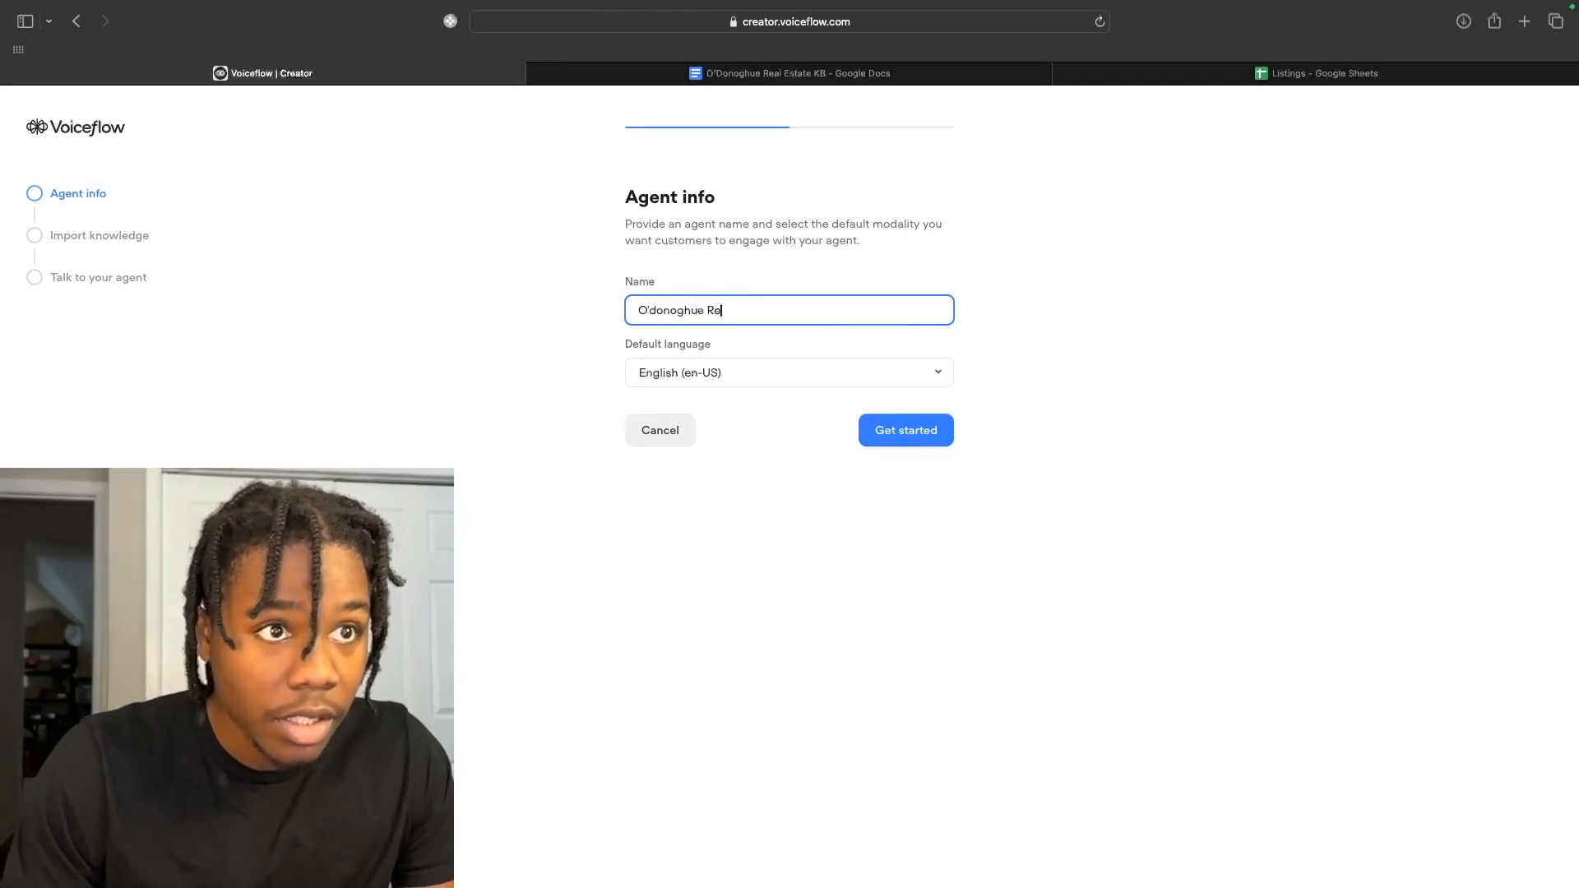
text(al Estate Bot)
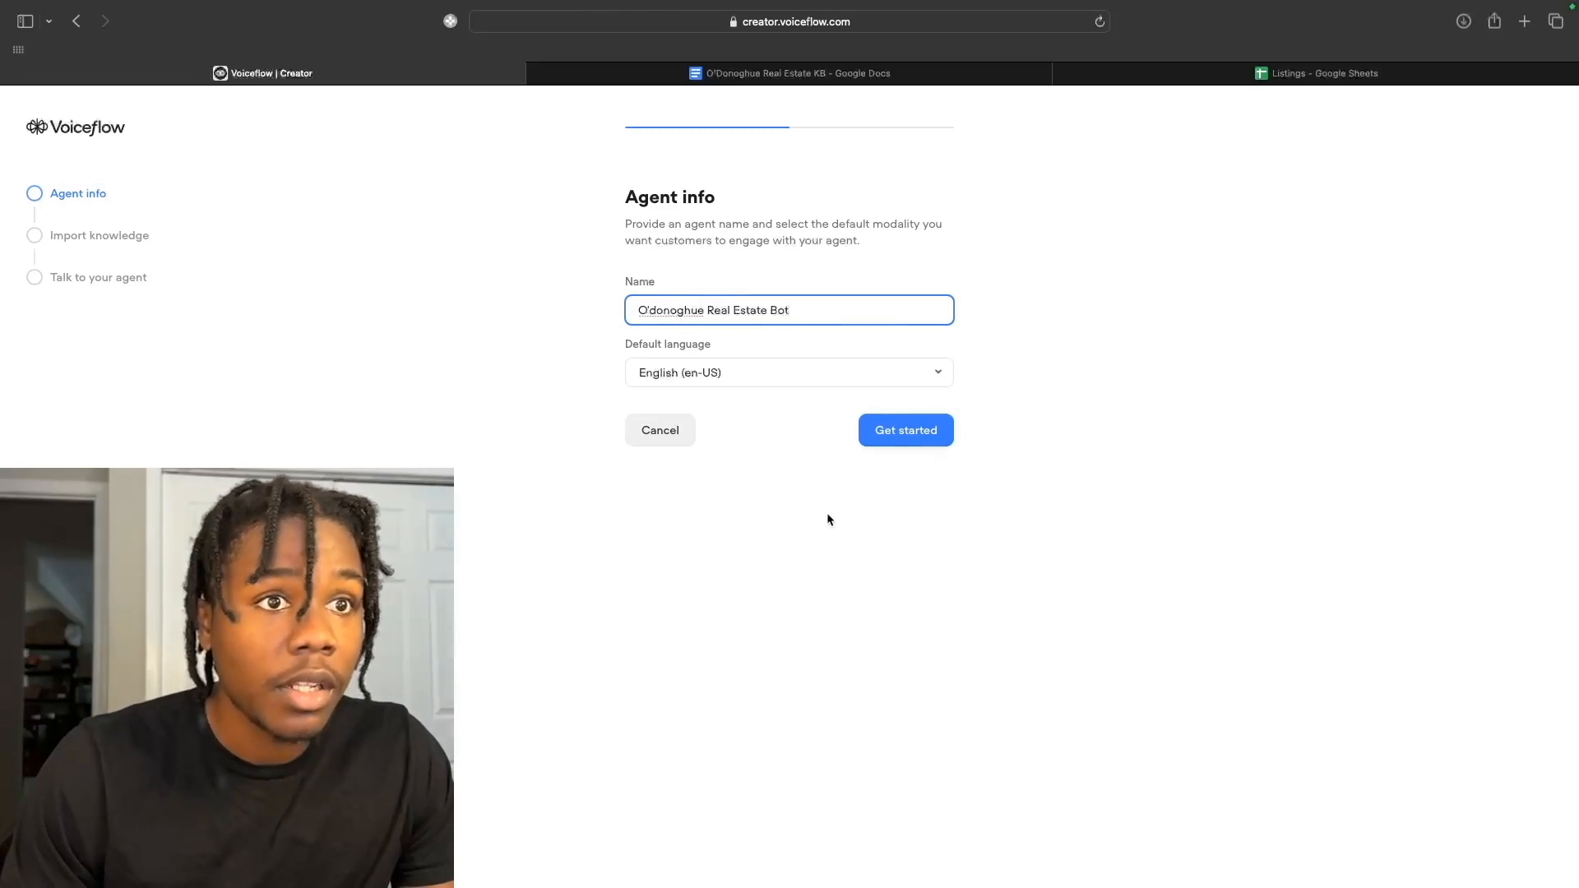
click(899, 436)
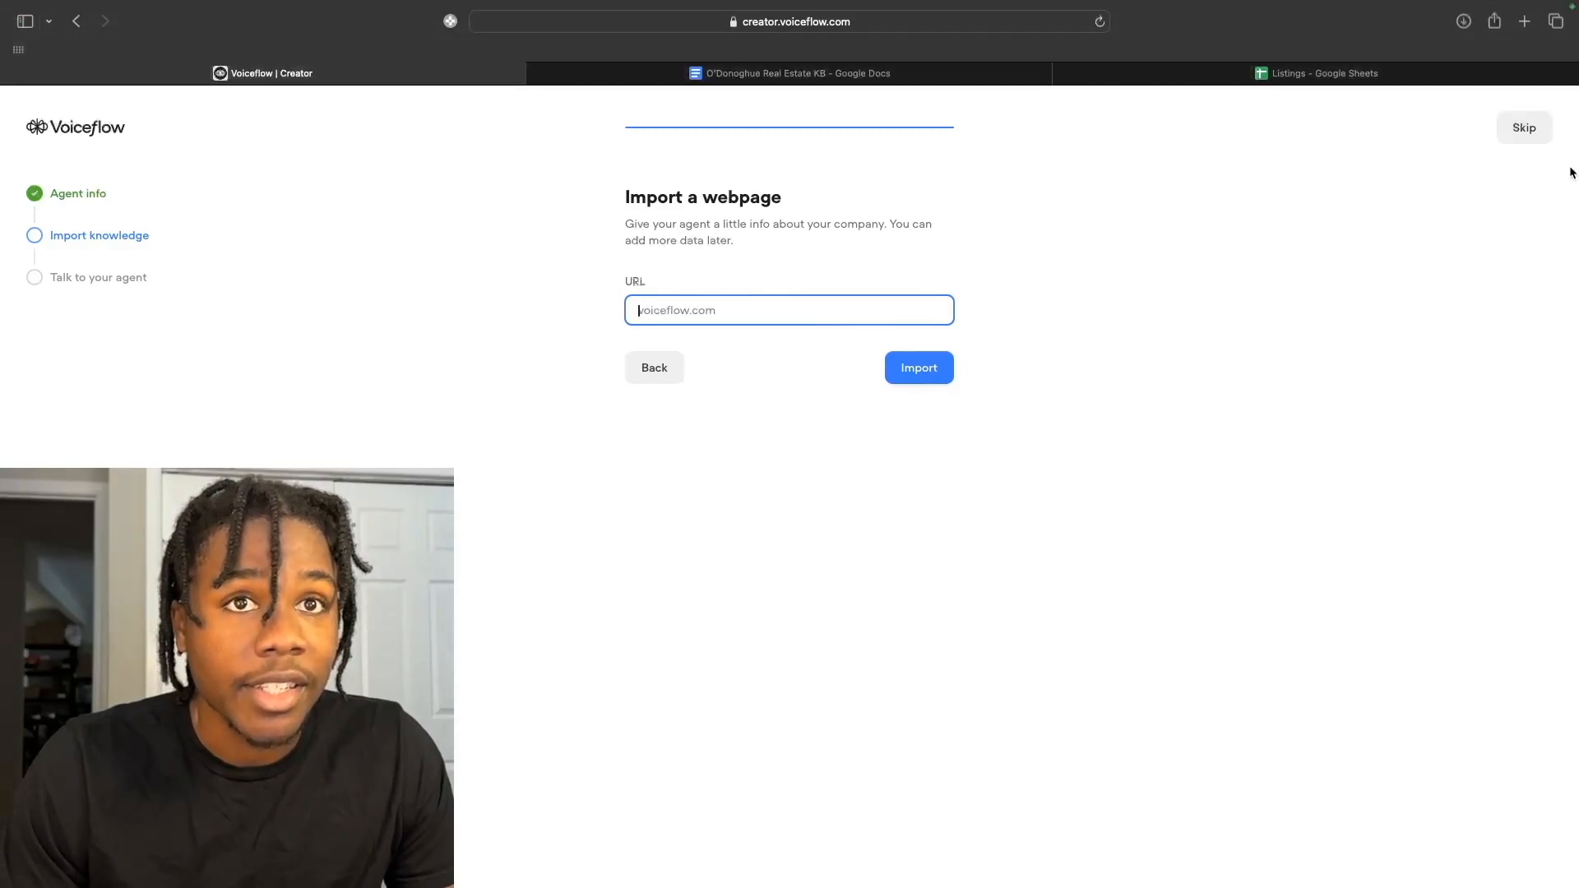
click(1535, 136)
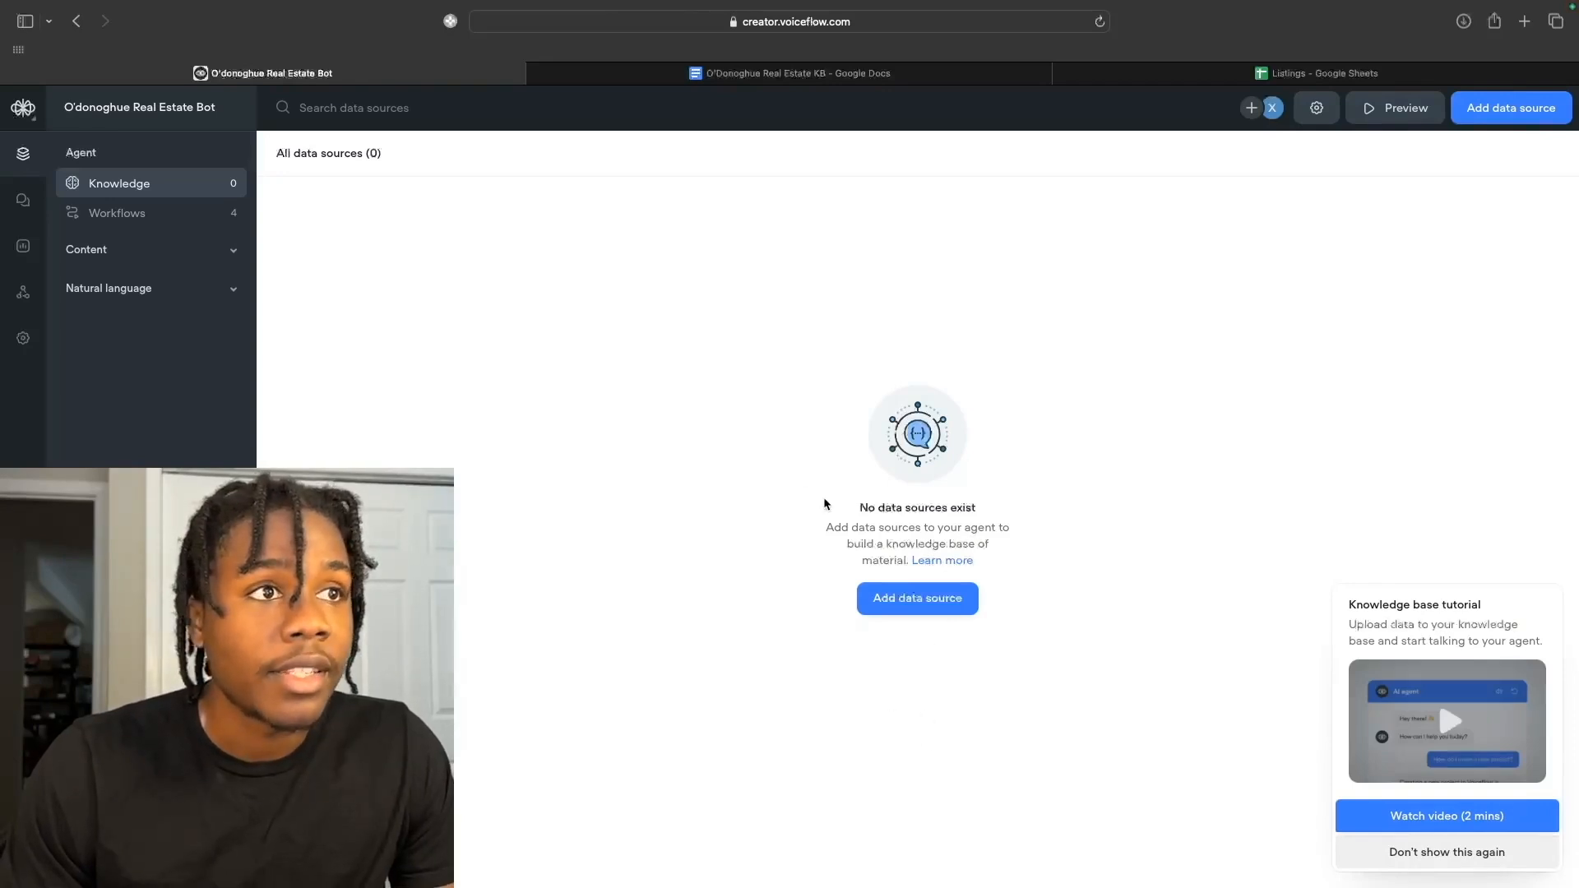
click(953, 610)
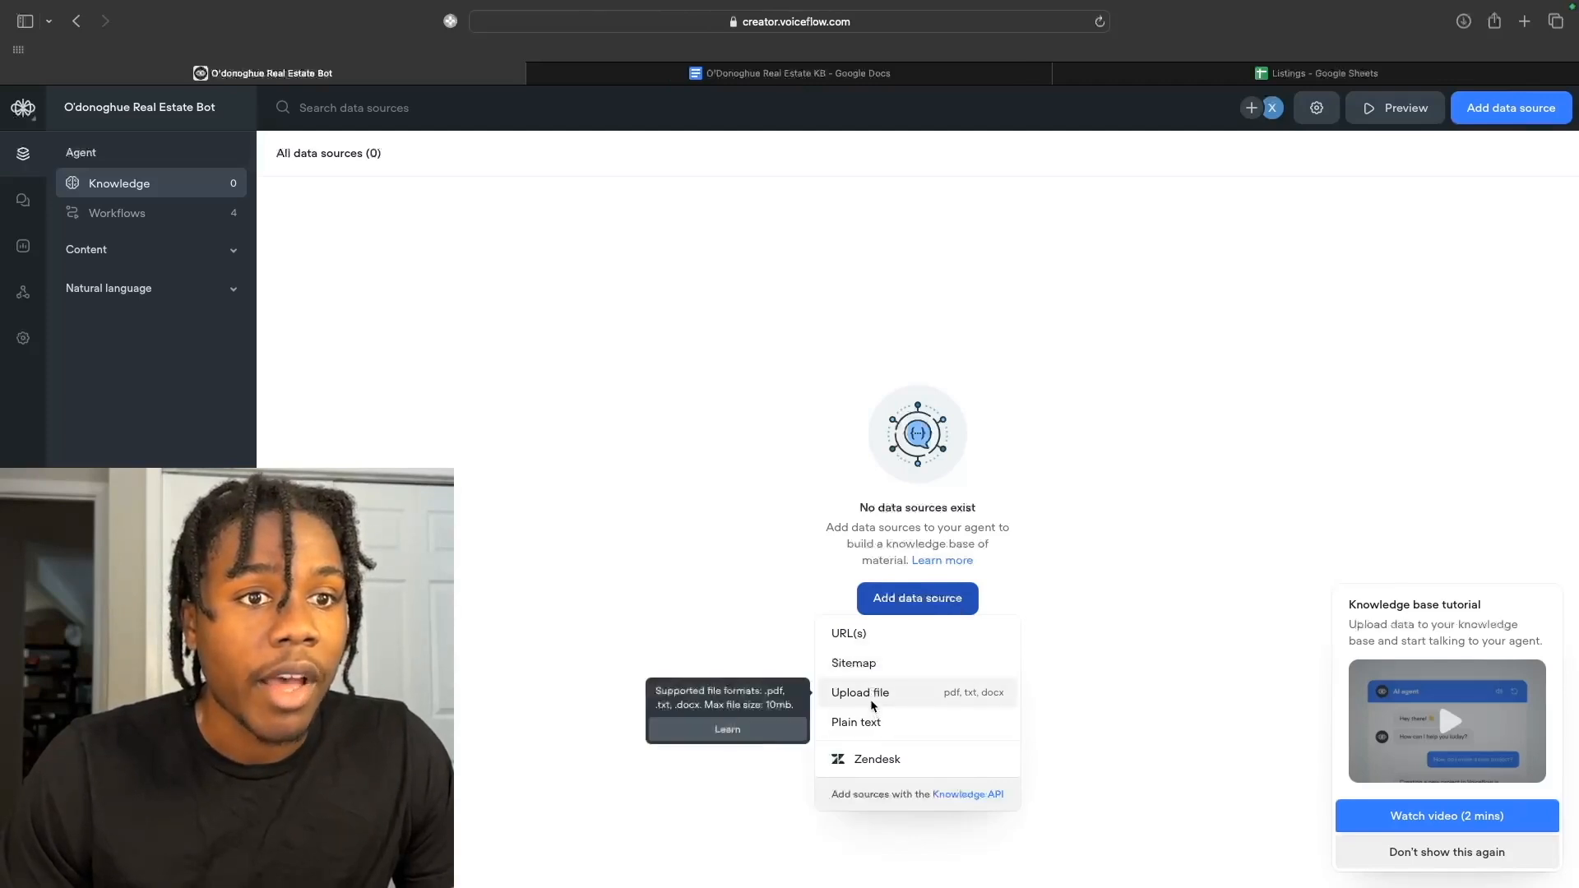
click(833, 78)
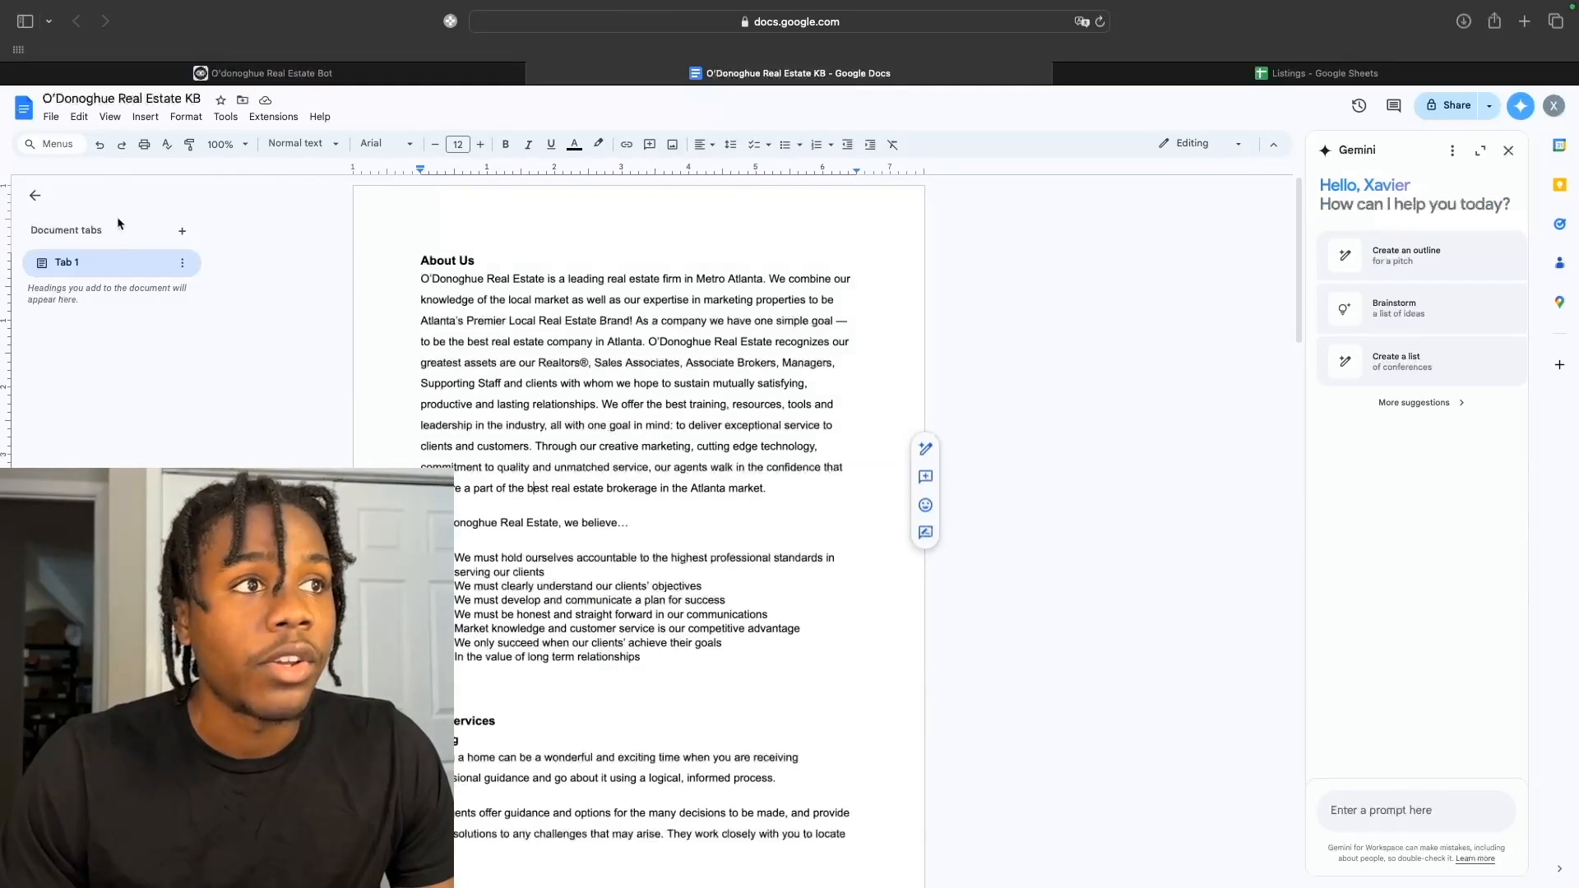
Download the O'Donoghue Real Estate KB document from Google Docs, then return to Voiceflow.
click(51, 116)
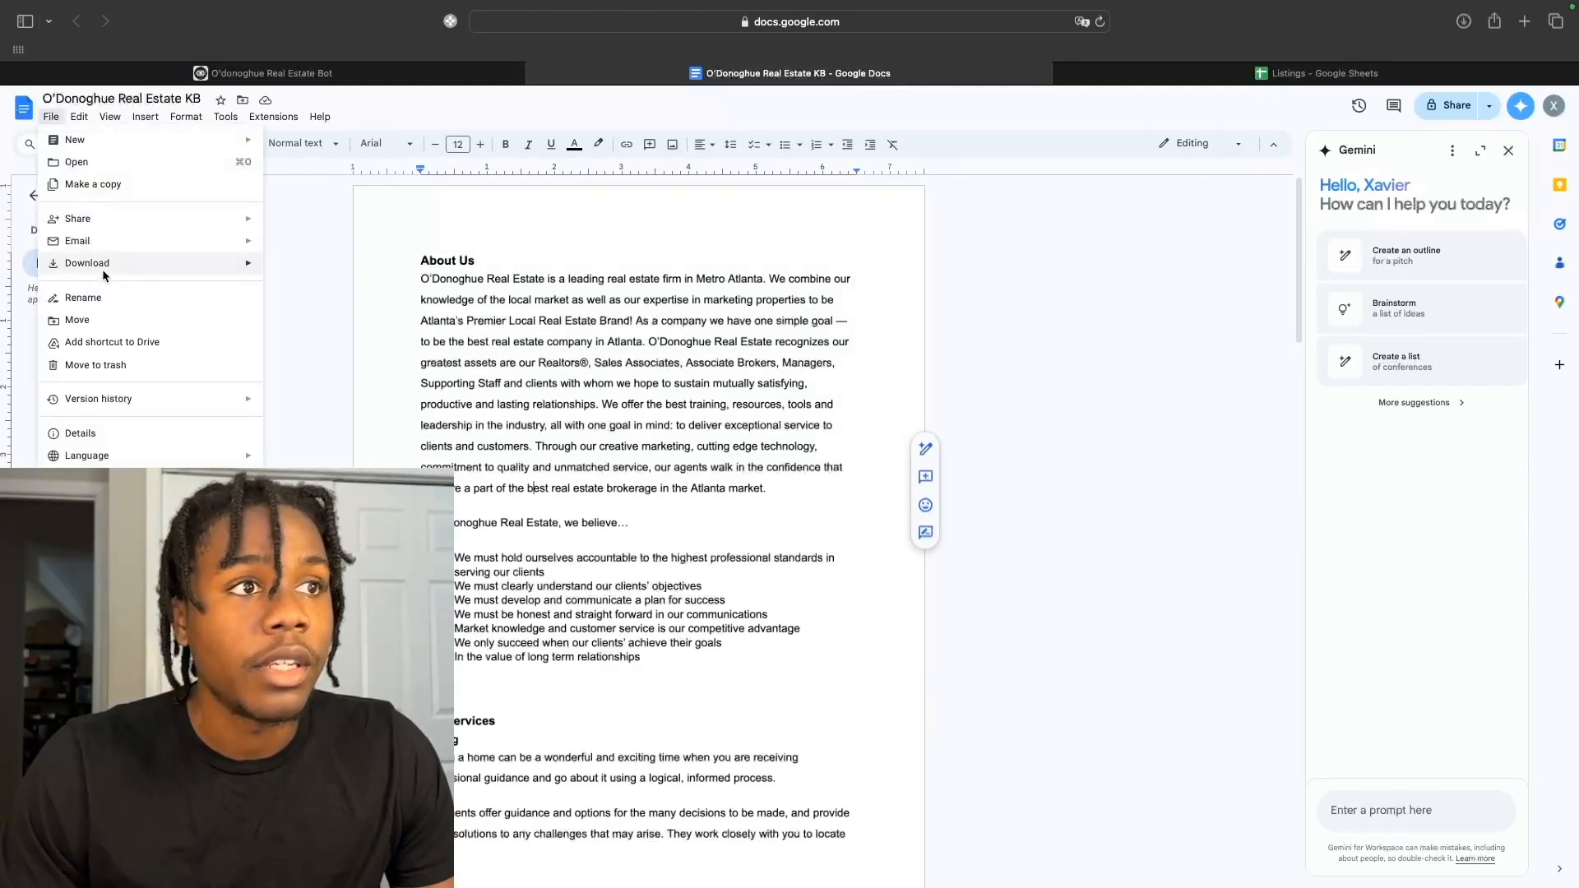
mouse_move(102, 265)
click(323, 336)
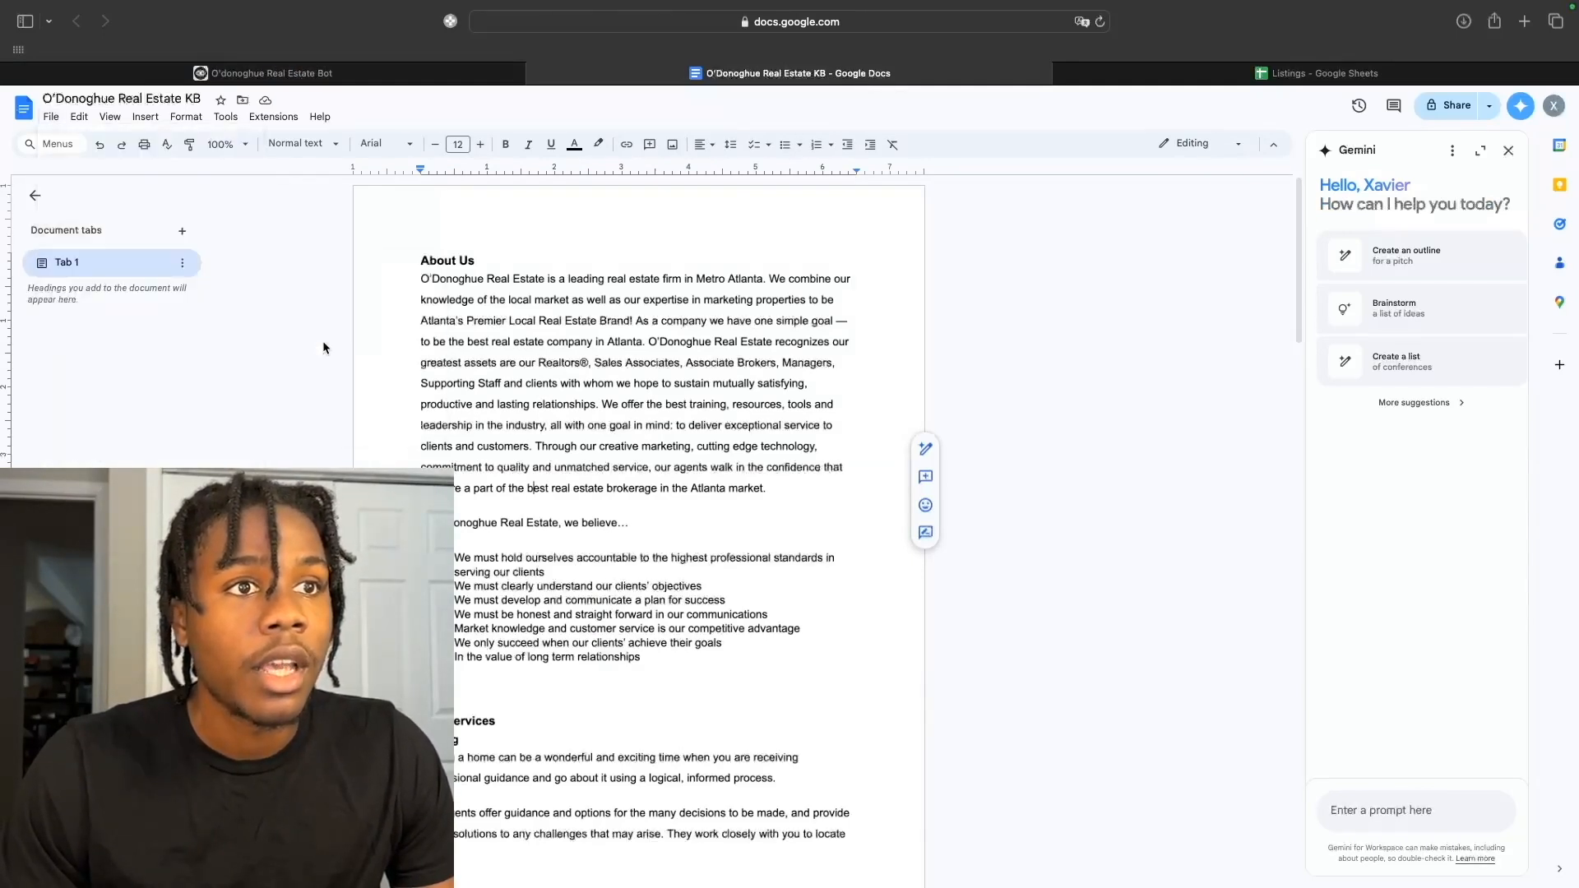
click(418, 77)
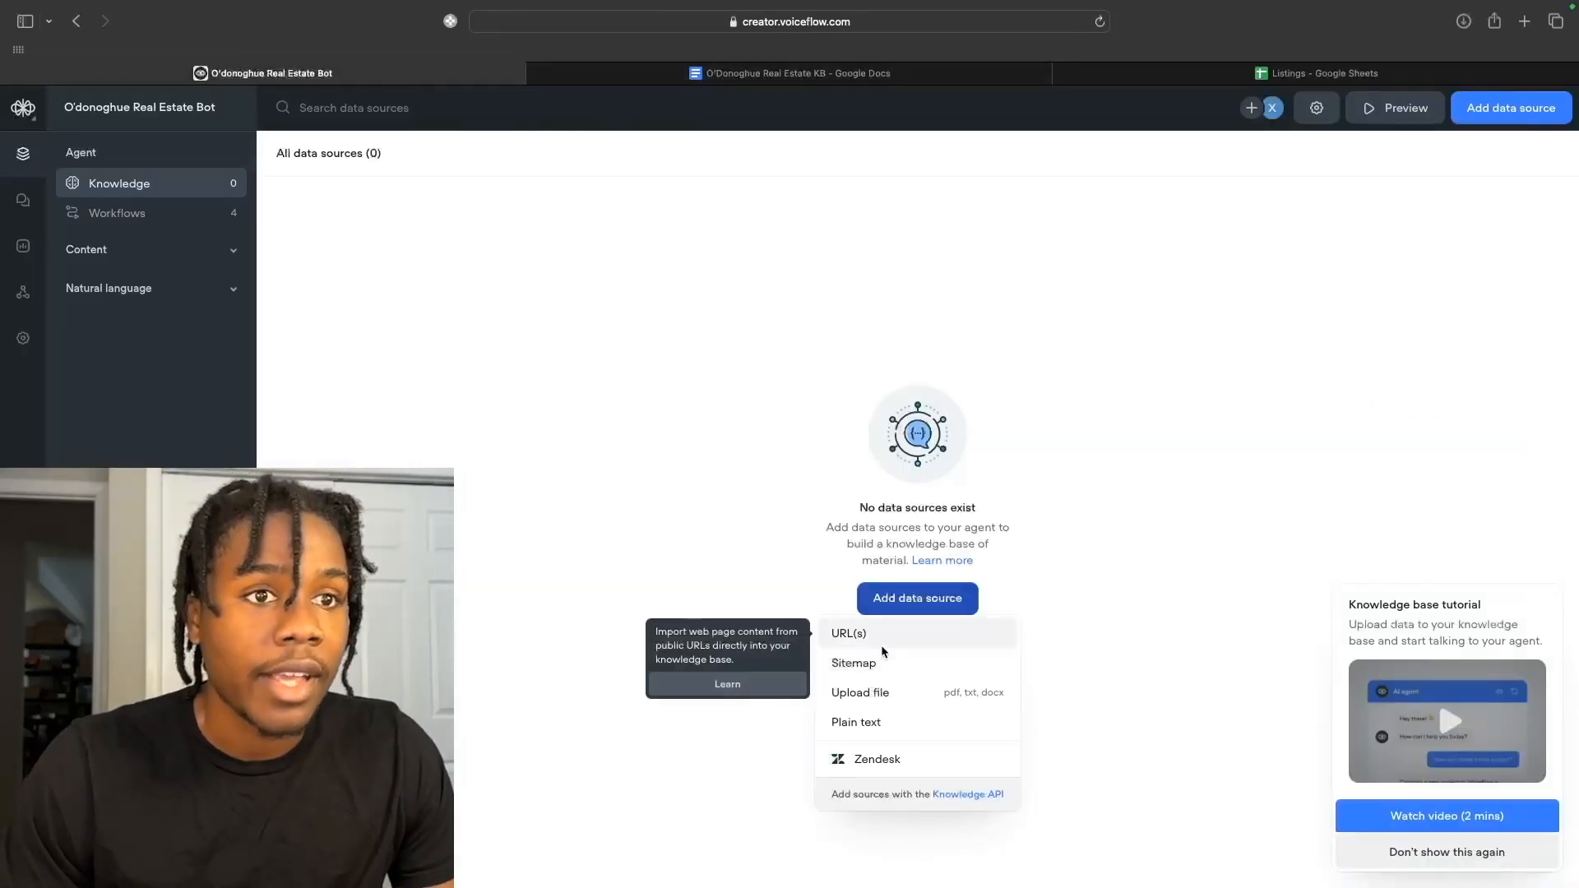
Upload O'Donoghue Real Estate KB.pdf from the computer and import it into the knowledge base.
click(888, 693)
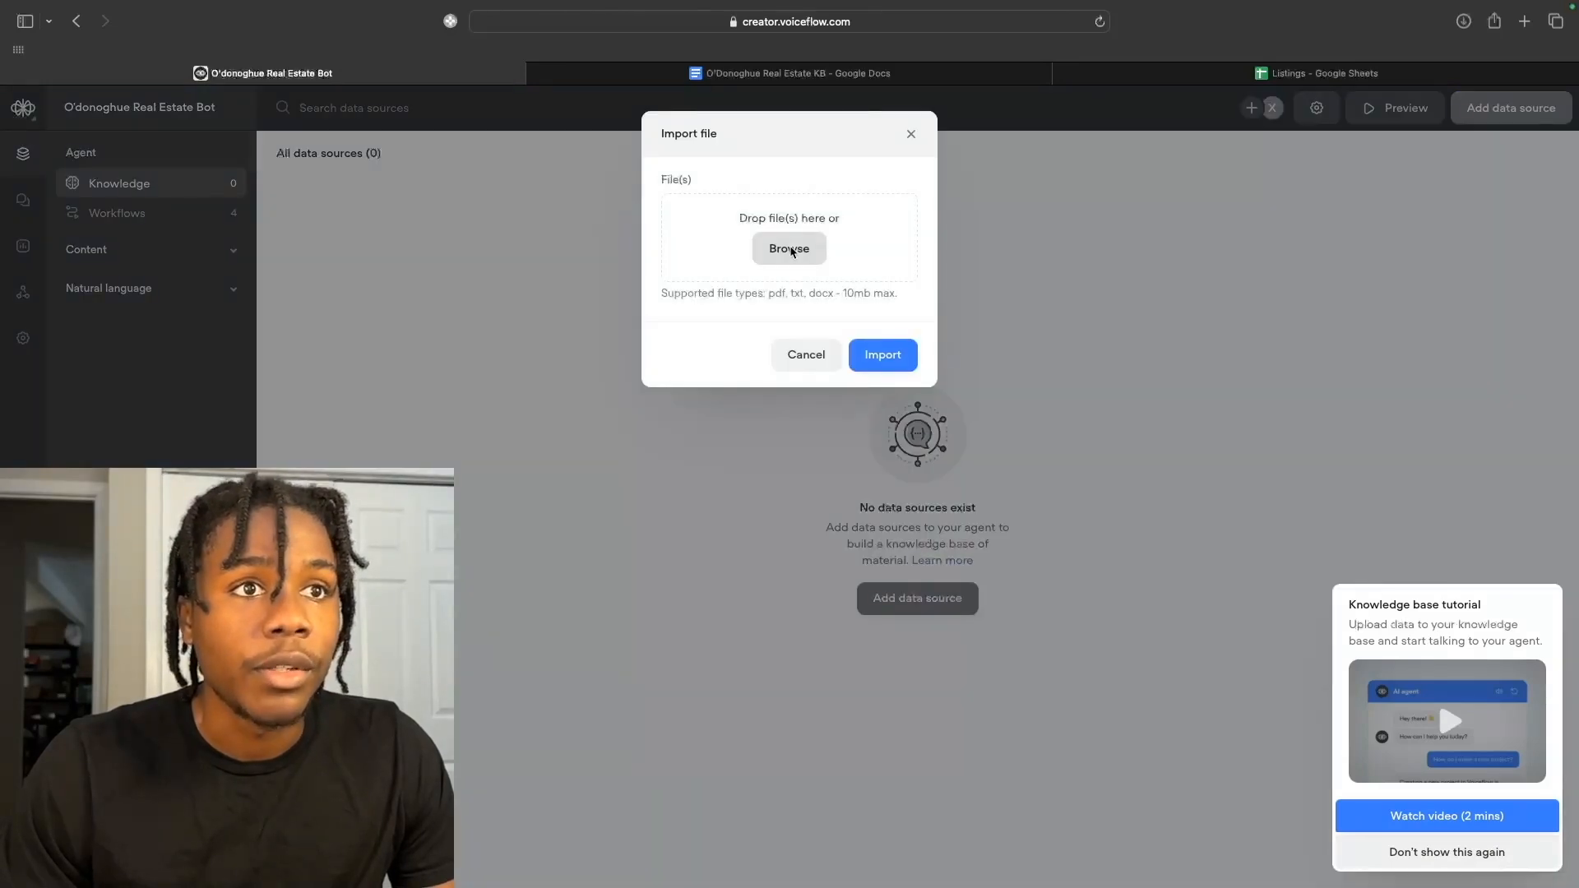
click(837, 218)
click(1016, 217)
text(O'donoghue)
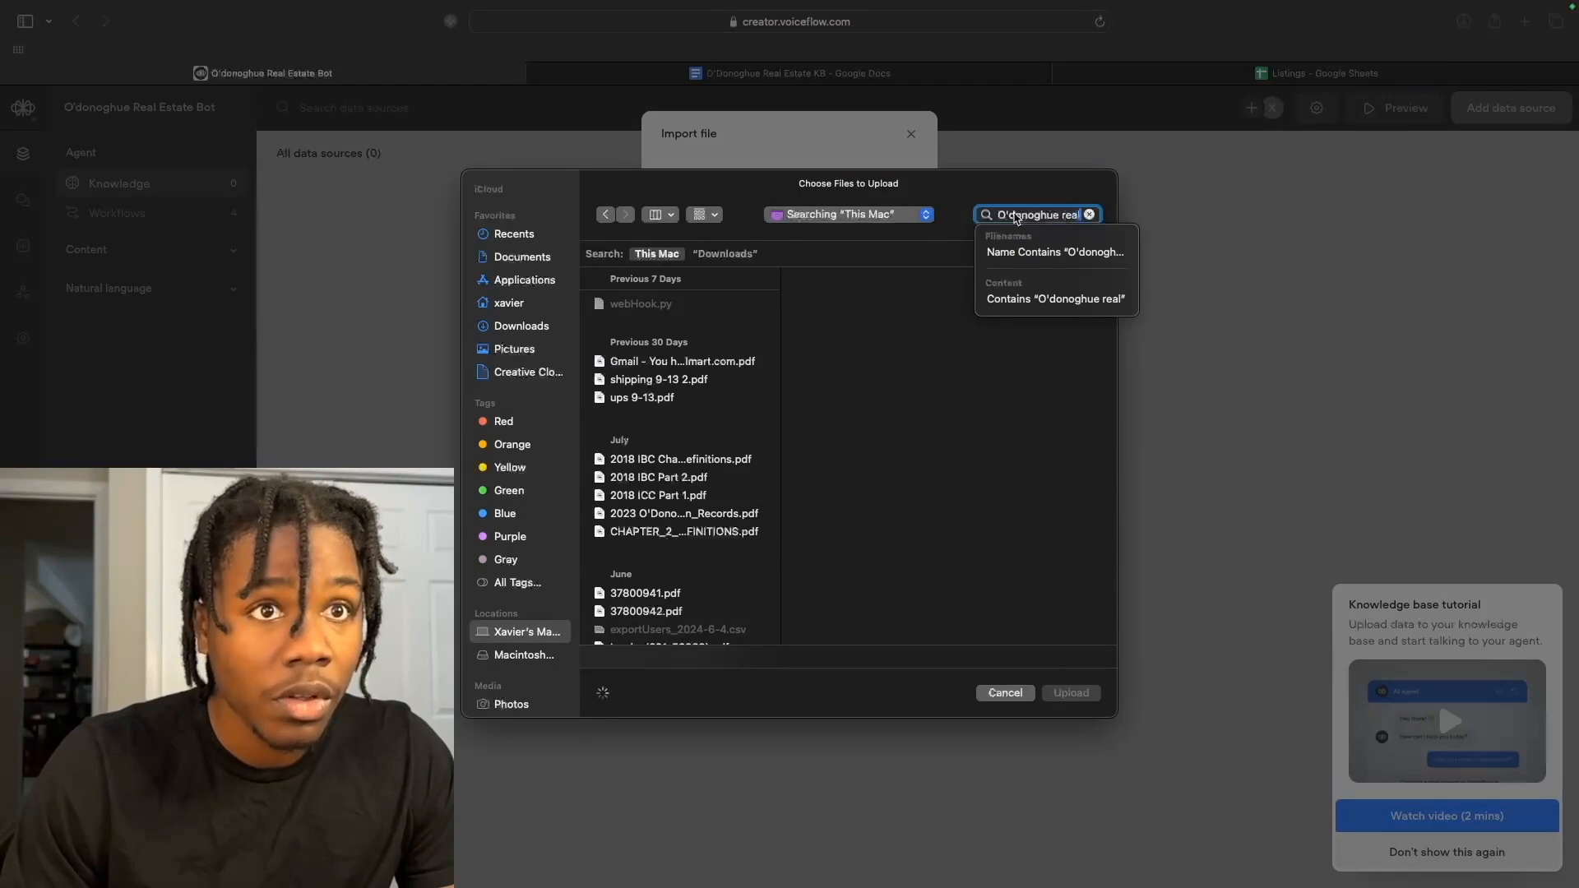
text(real)
click(712, 438)
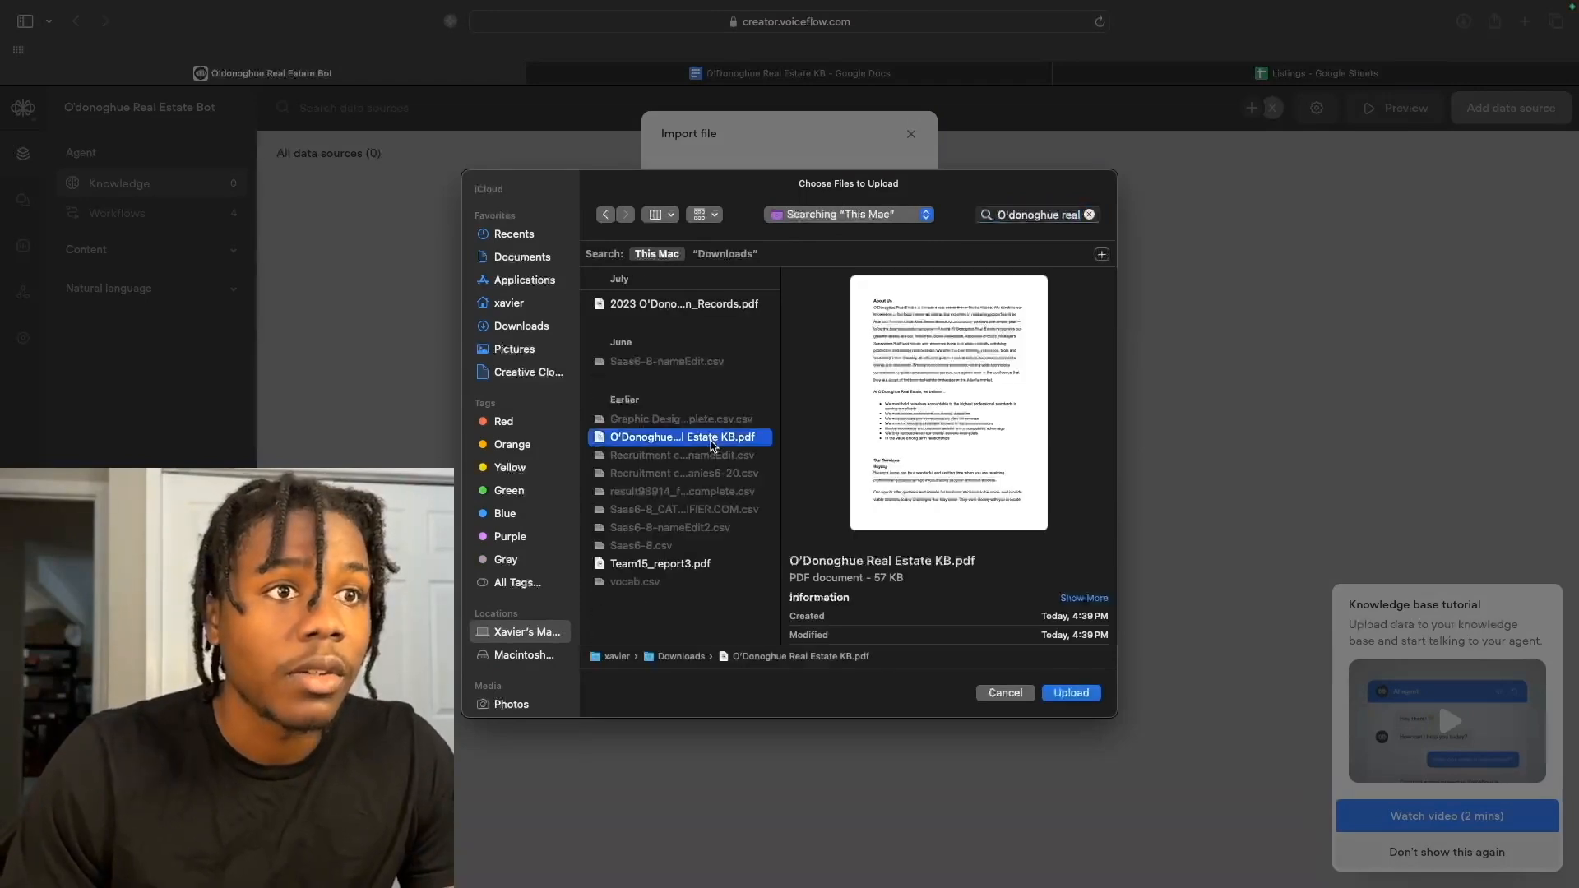
click(1077, 699)
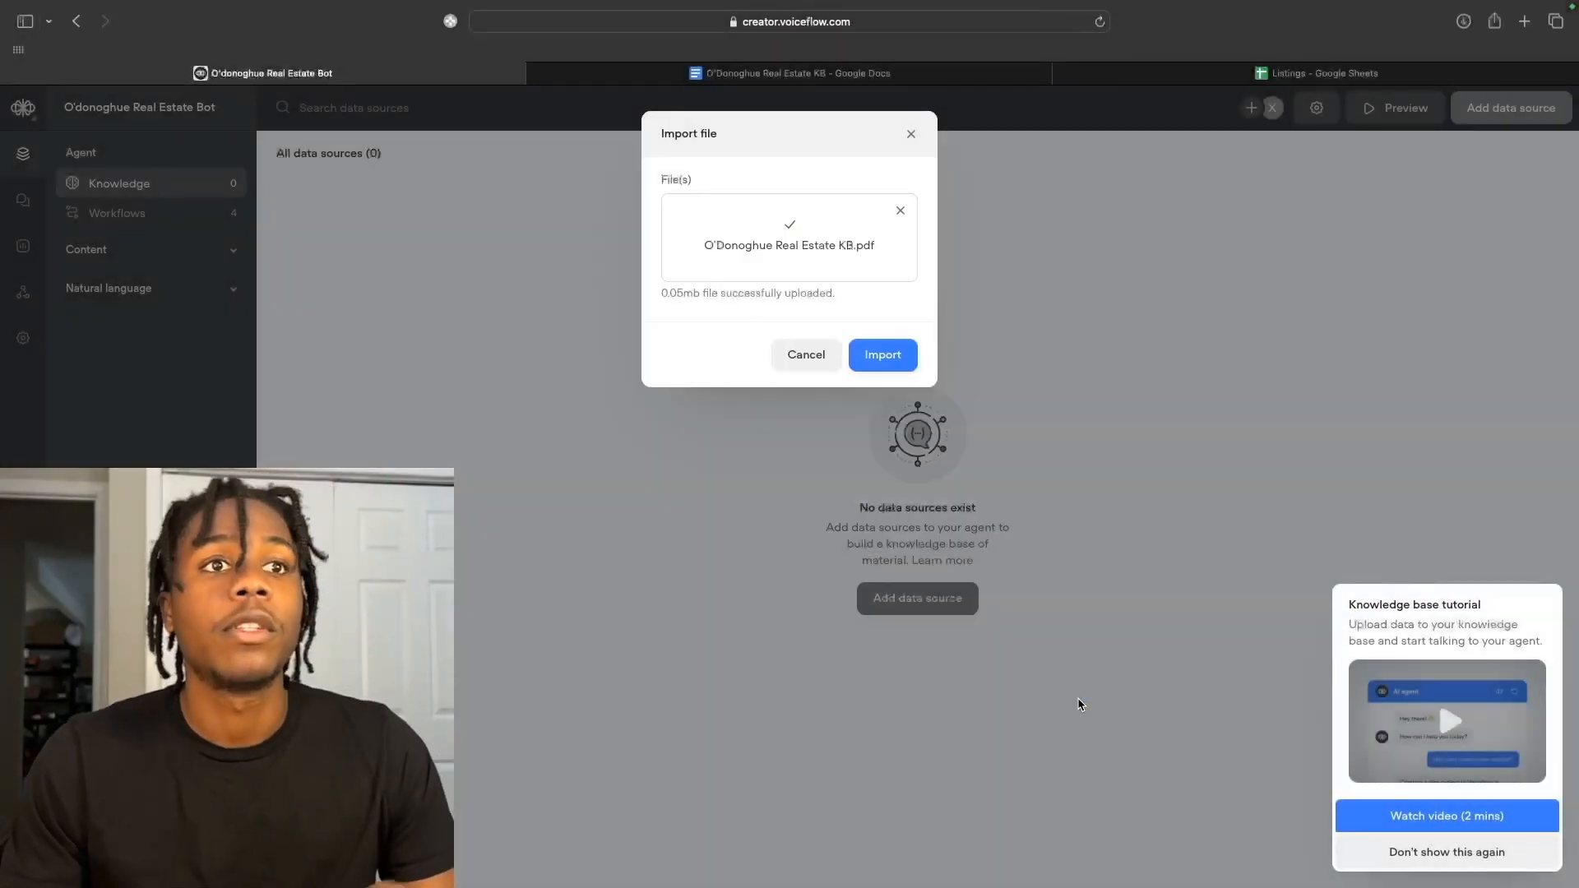
click(892, 363)
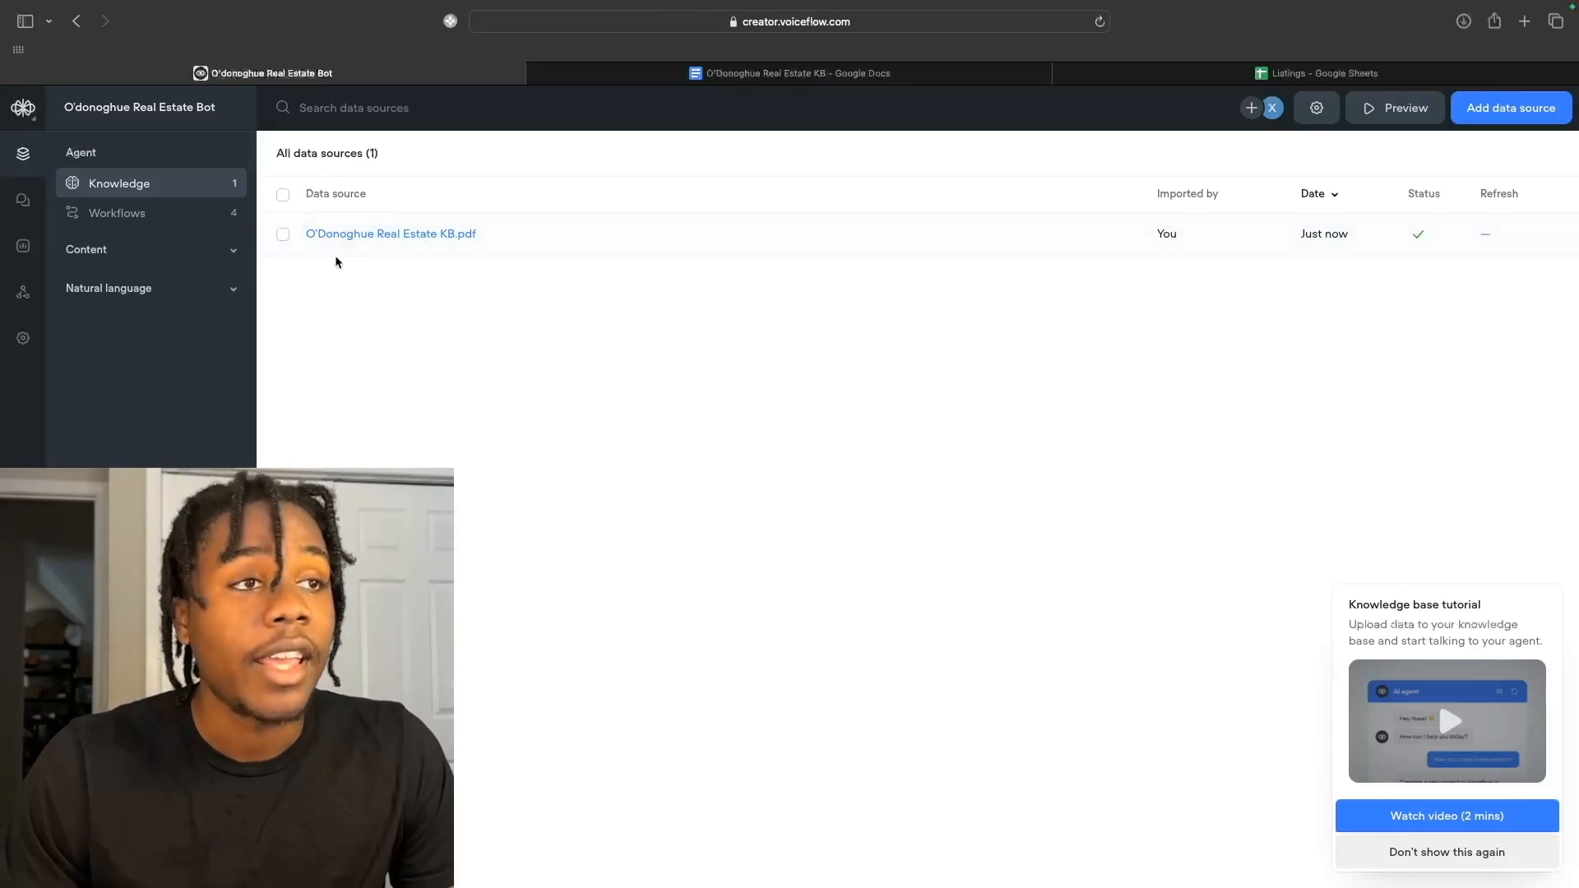
Select the Home workflow, run and end a test chat, then open Home on the canvas.
click(144, 218)
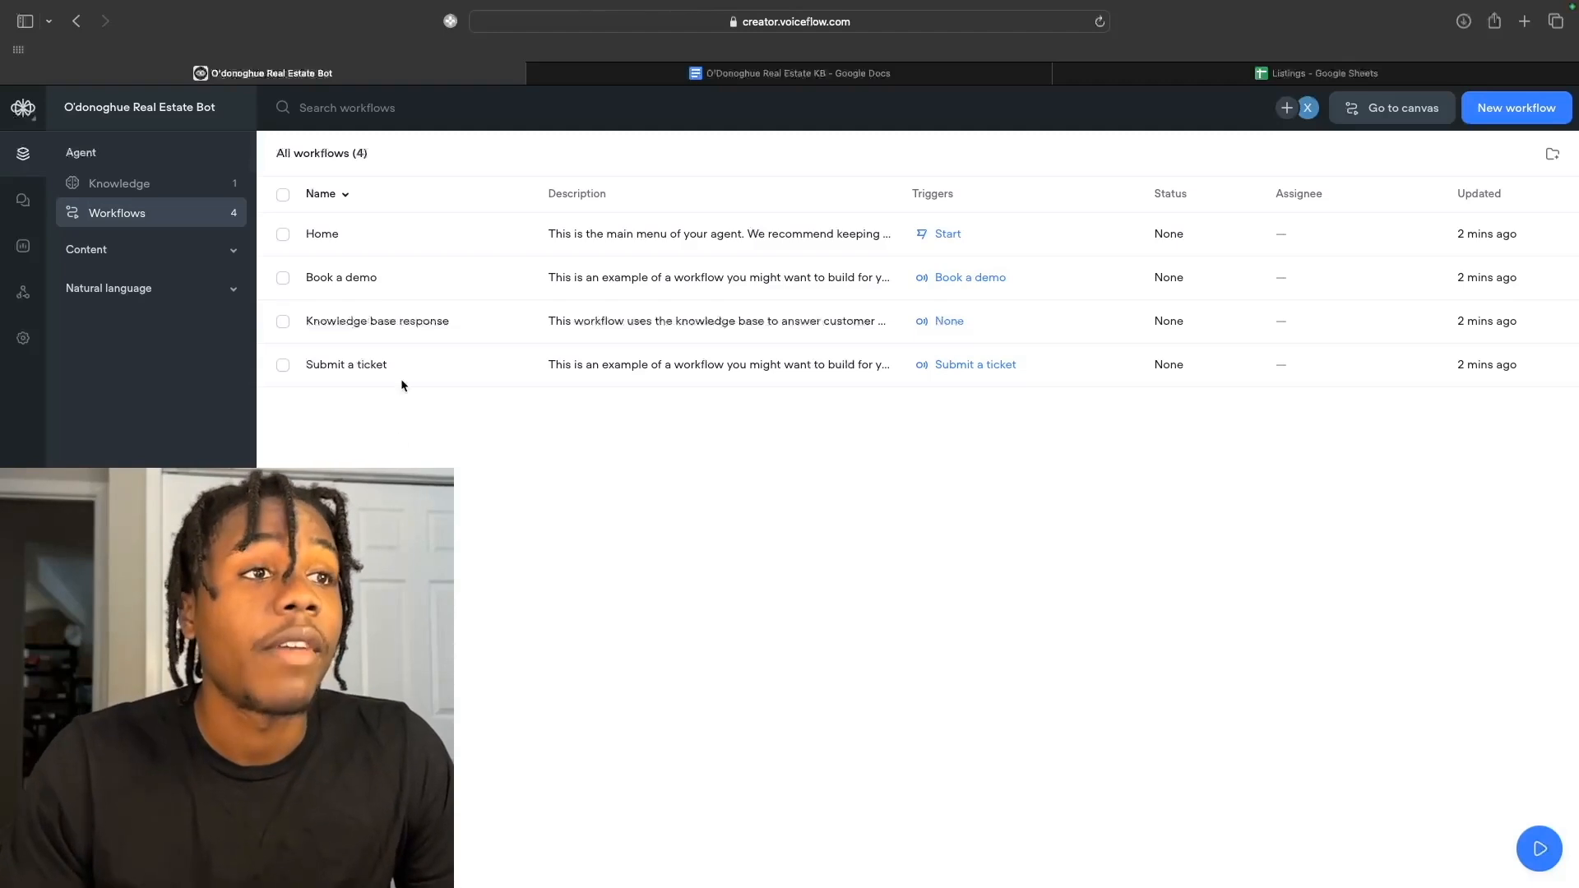
click(324, 244)
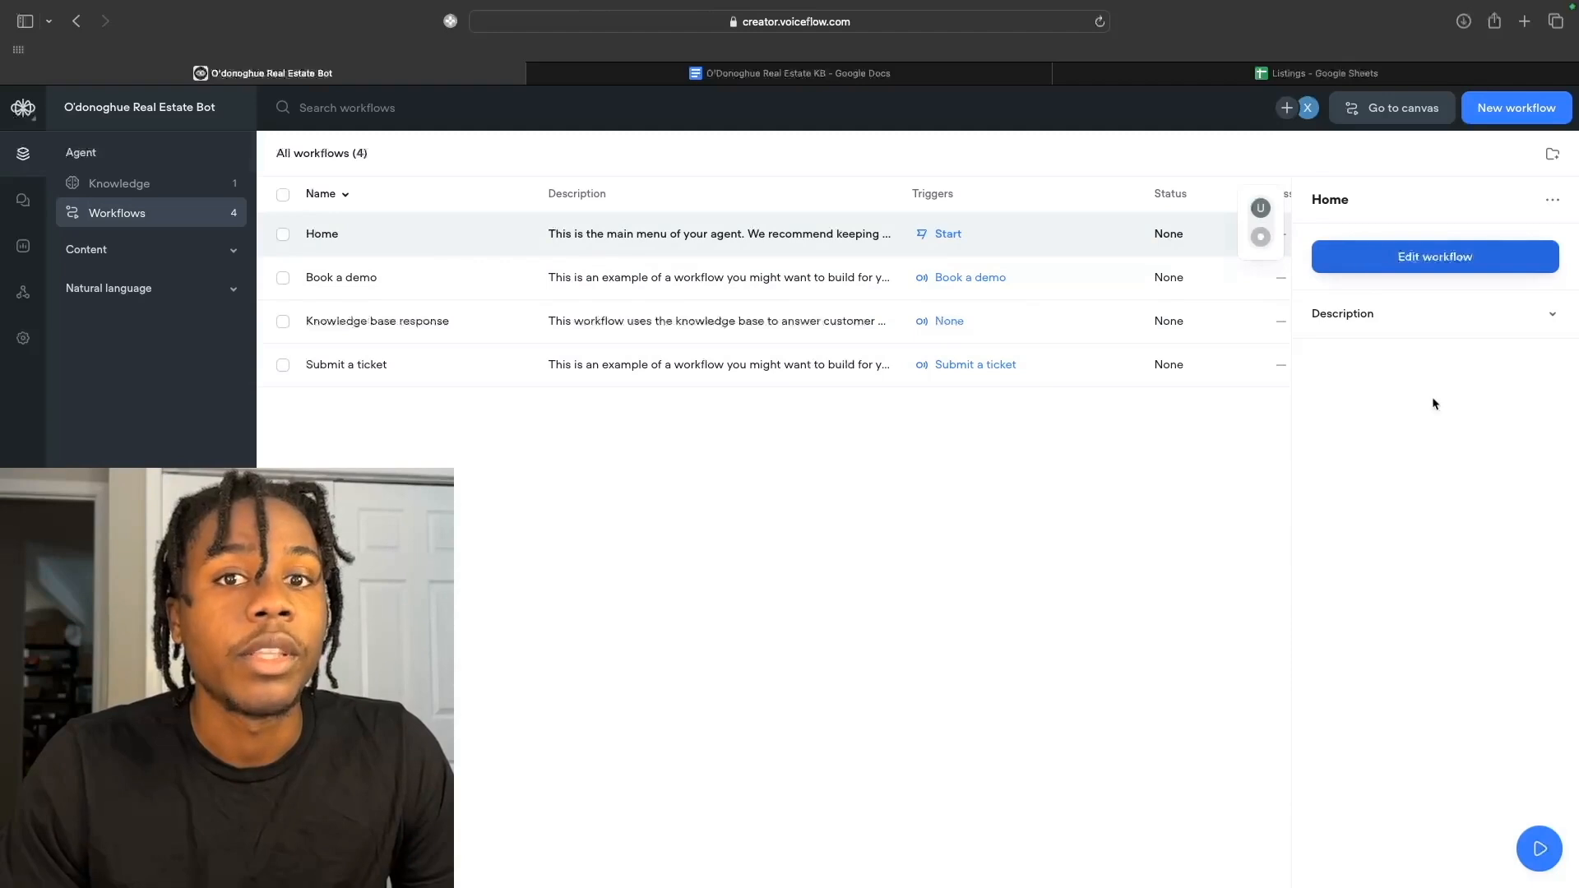
click(1546, 859)
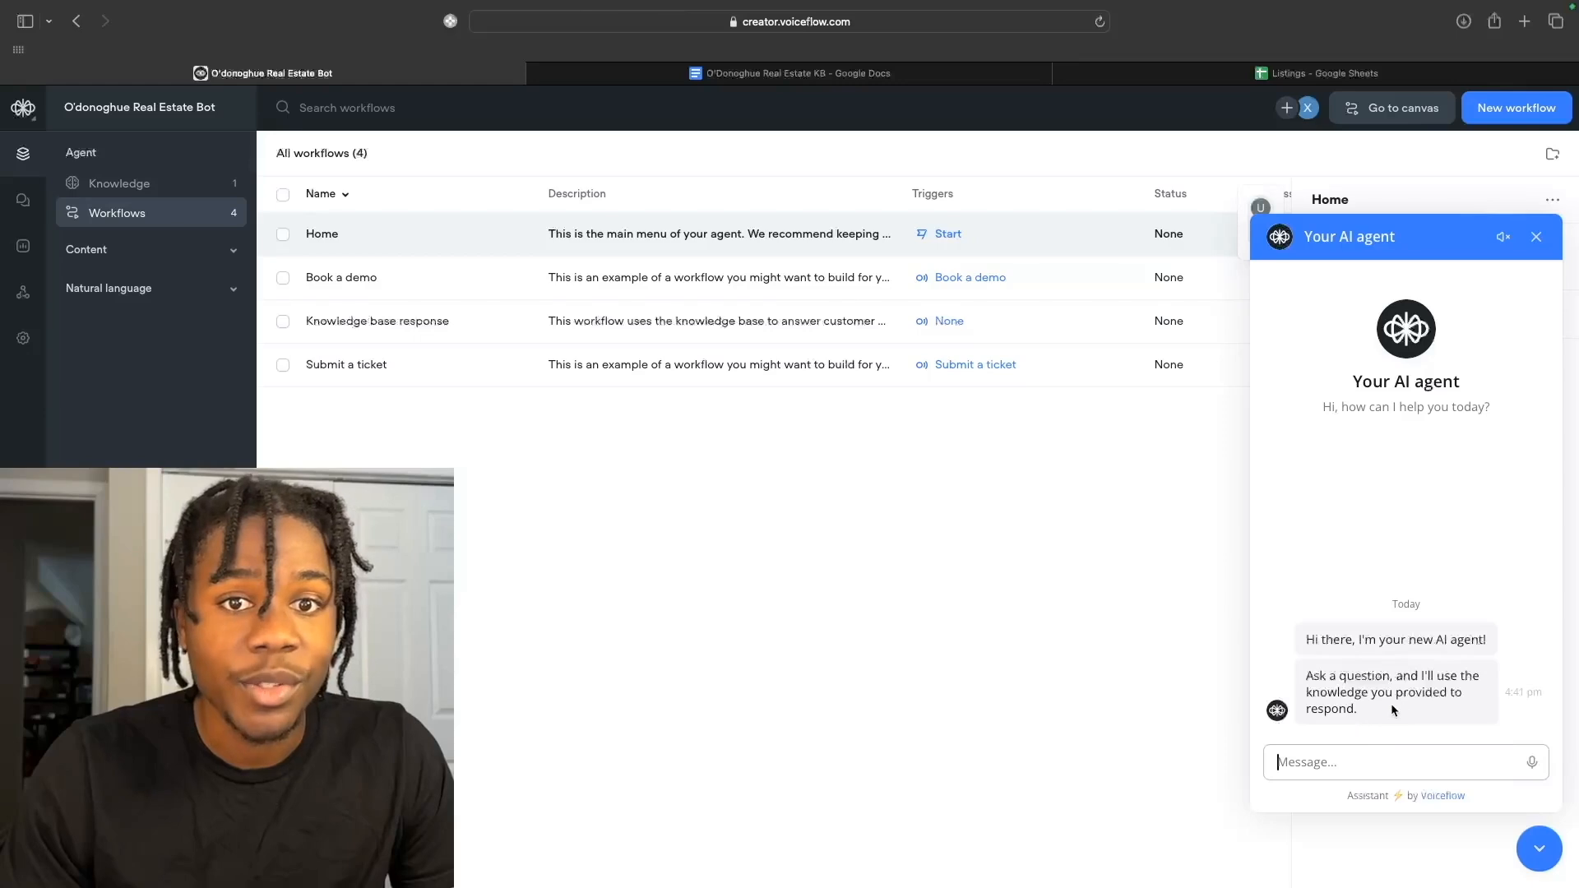
click(1535, 238)
click(1405, 748)
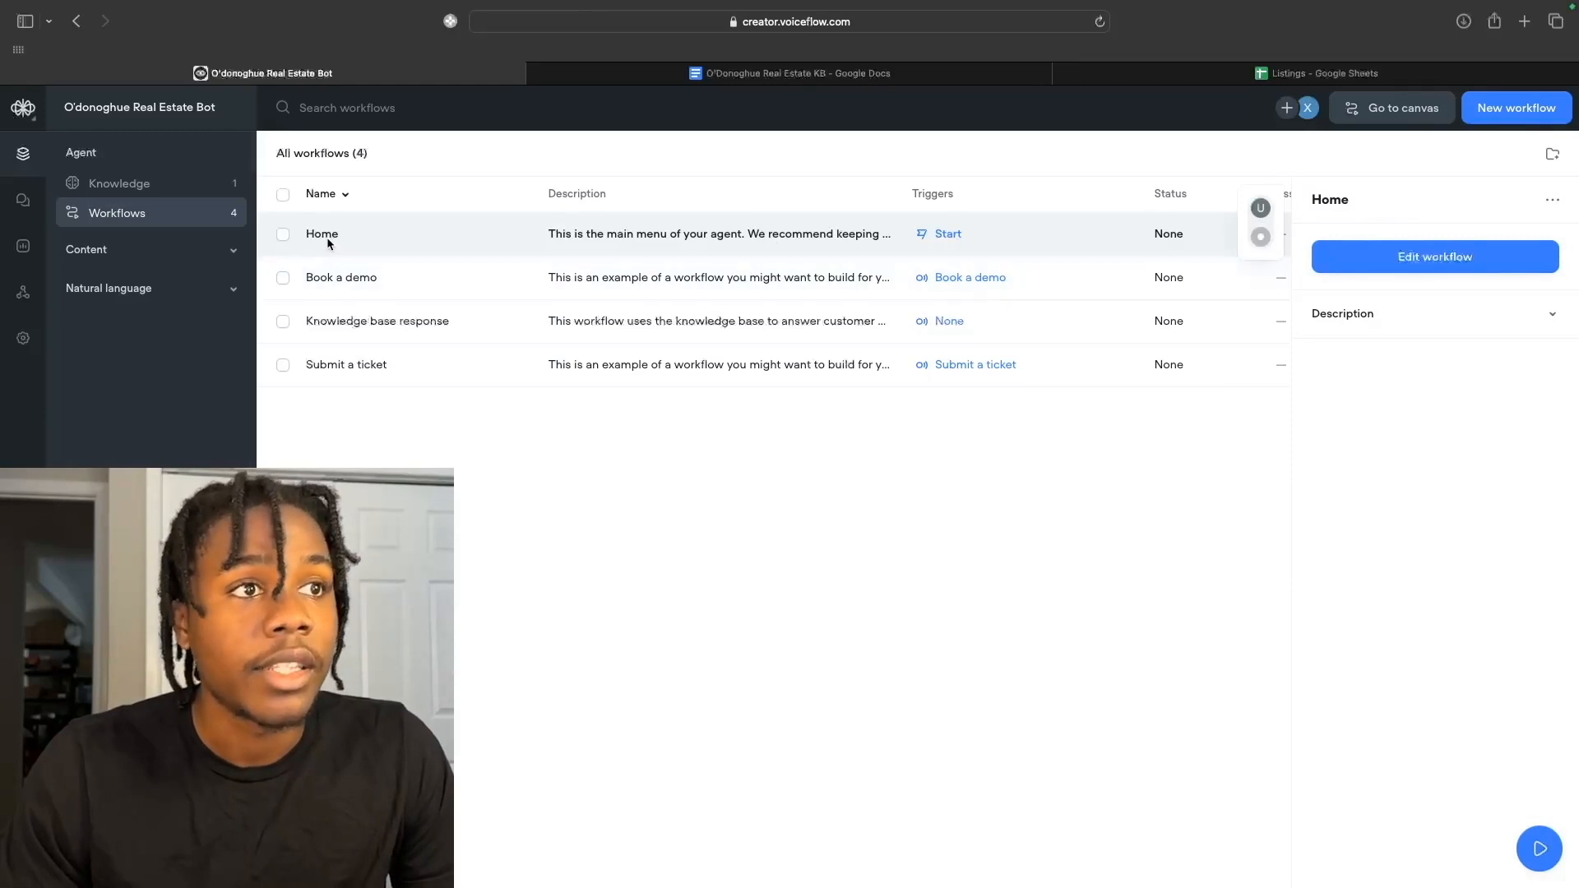
click(1473, 255)
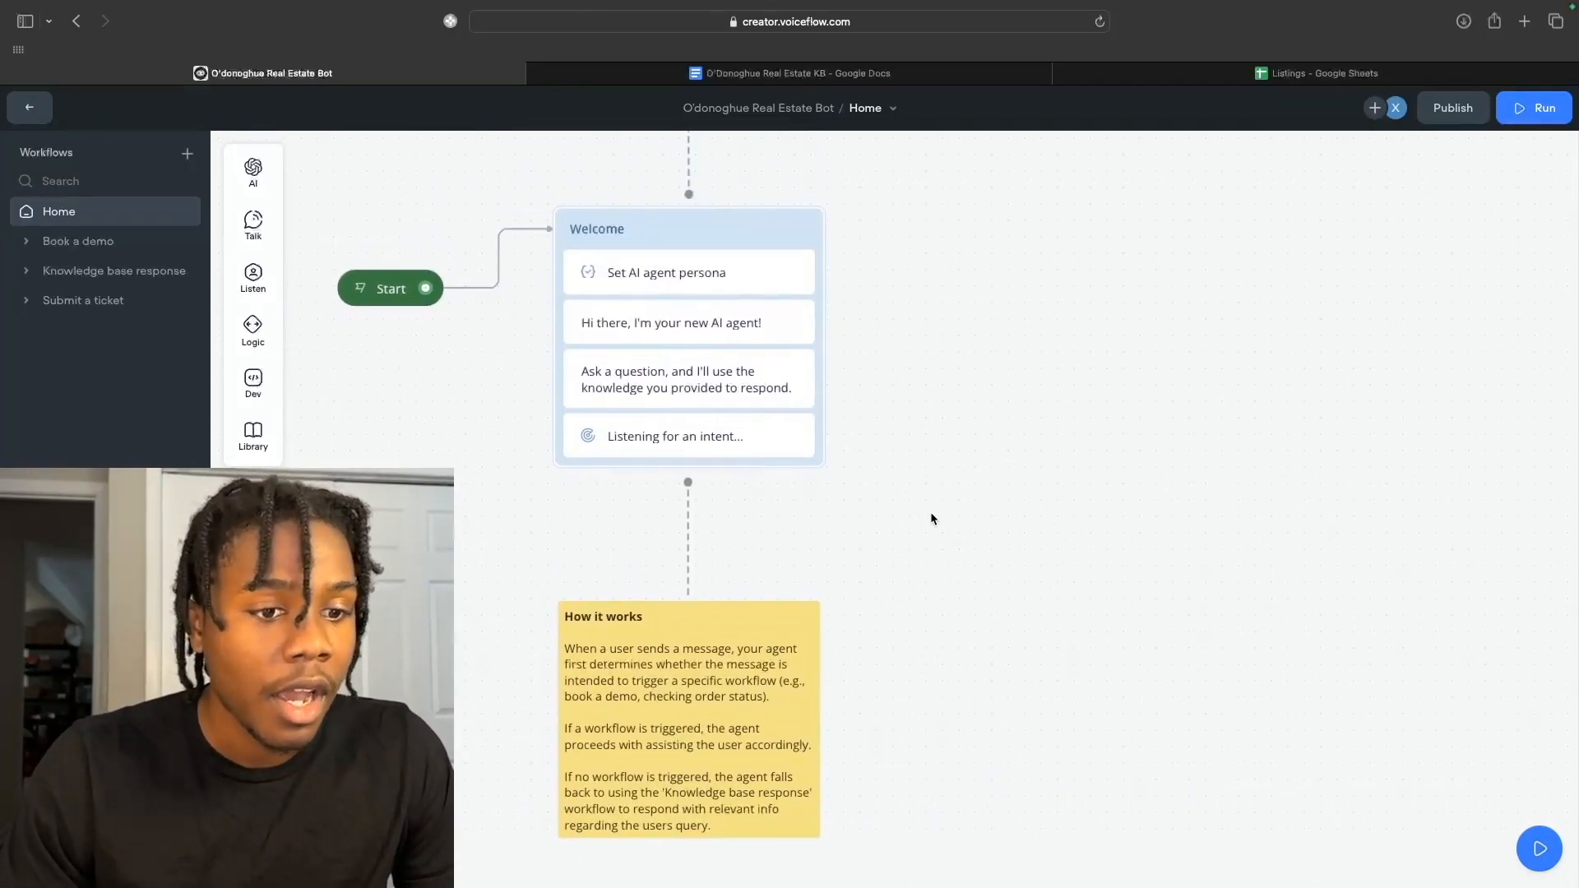
Inspect the Set AI agent persona step and the agent_persona variable's value.
scroll(930, 511, down, 3)
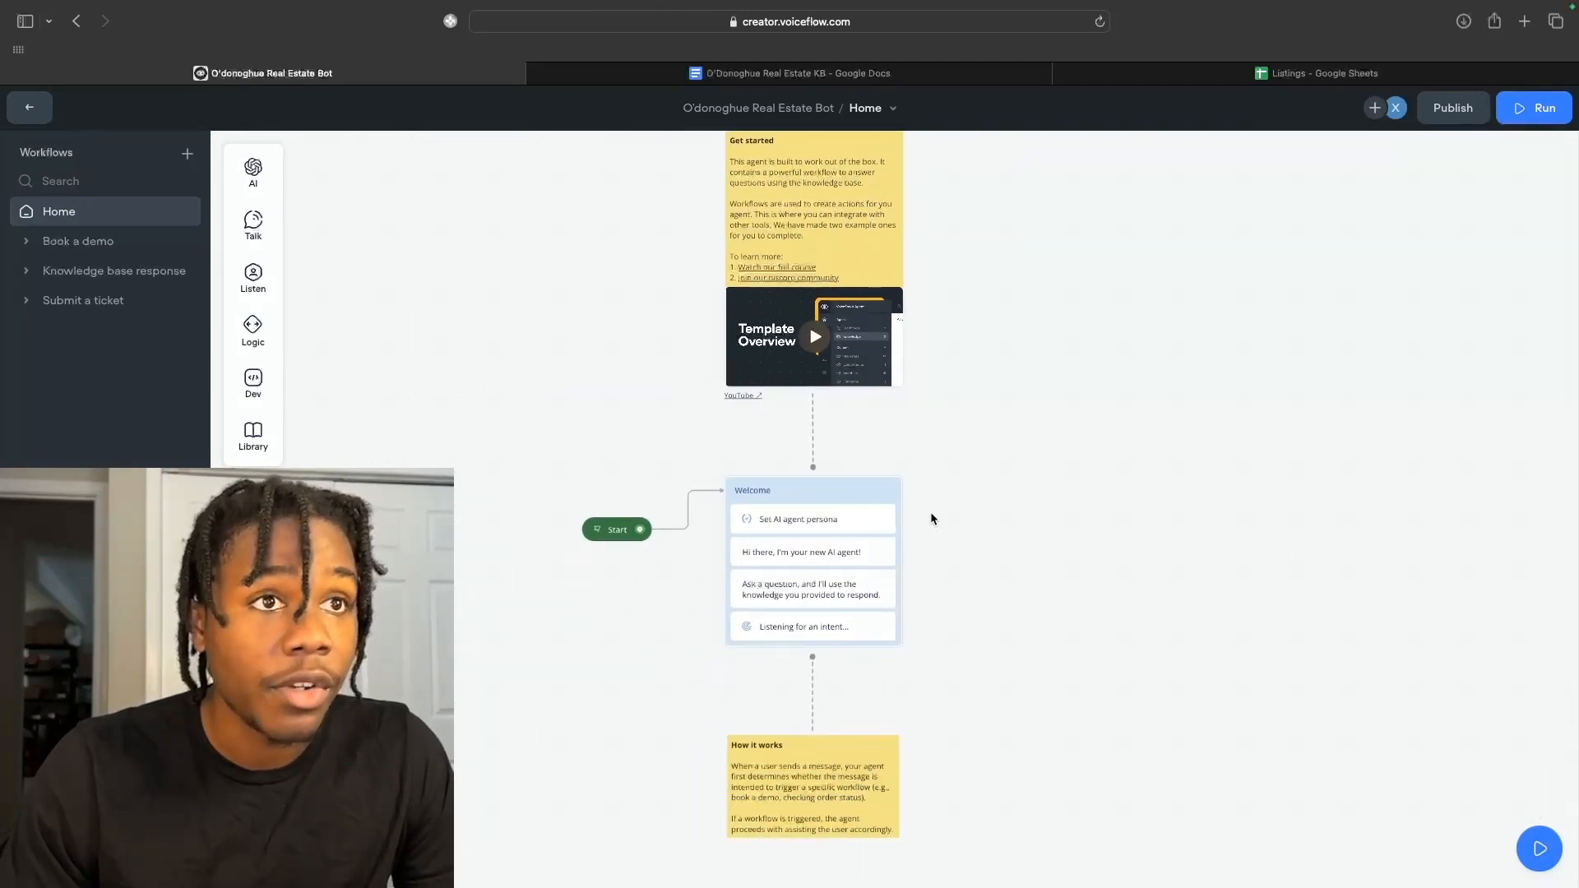
scroll(930, 512, up, 1)
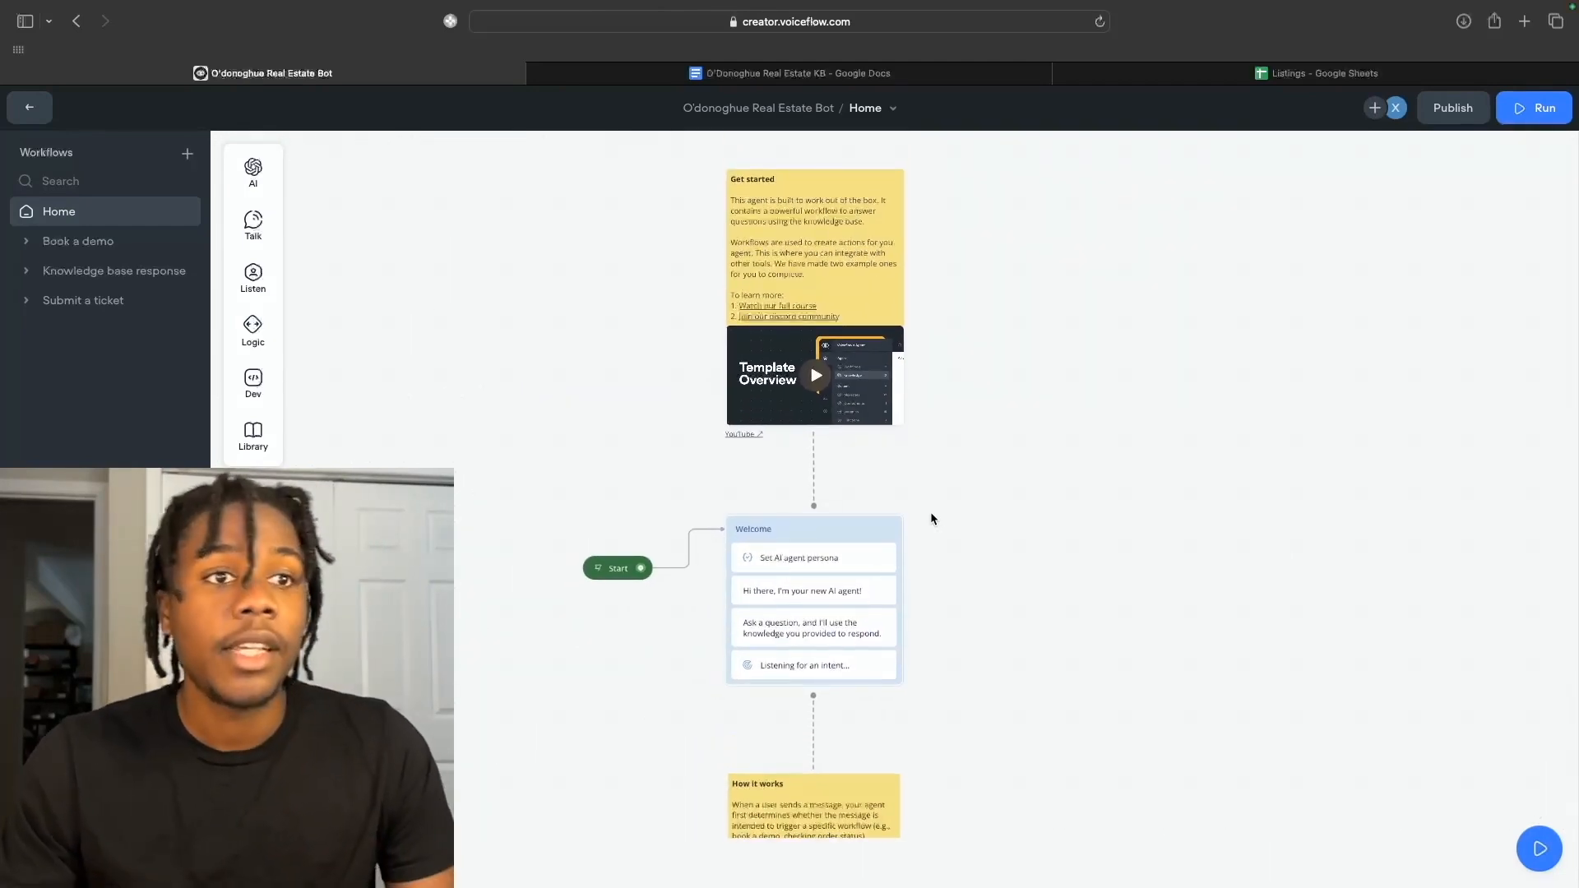
scroll(931, 511, up, 3)
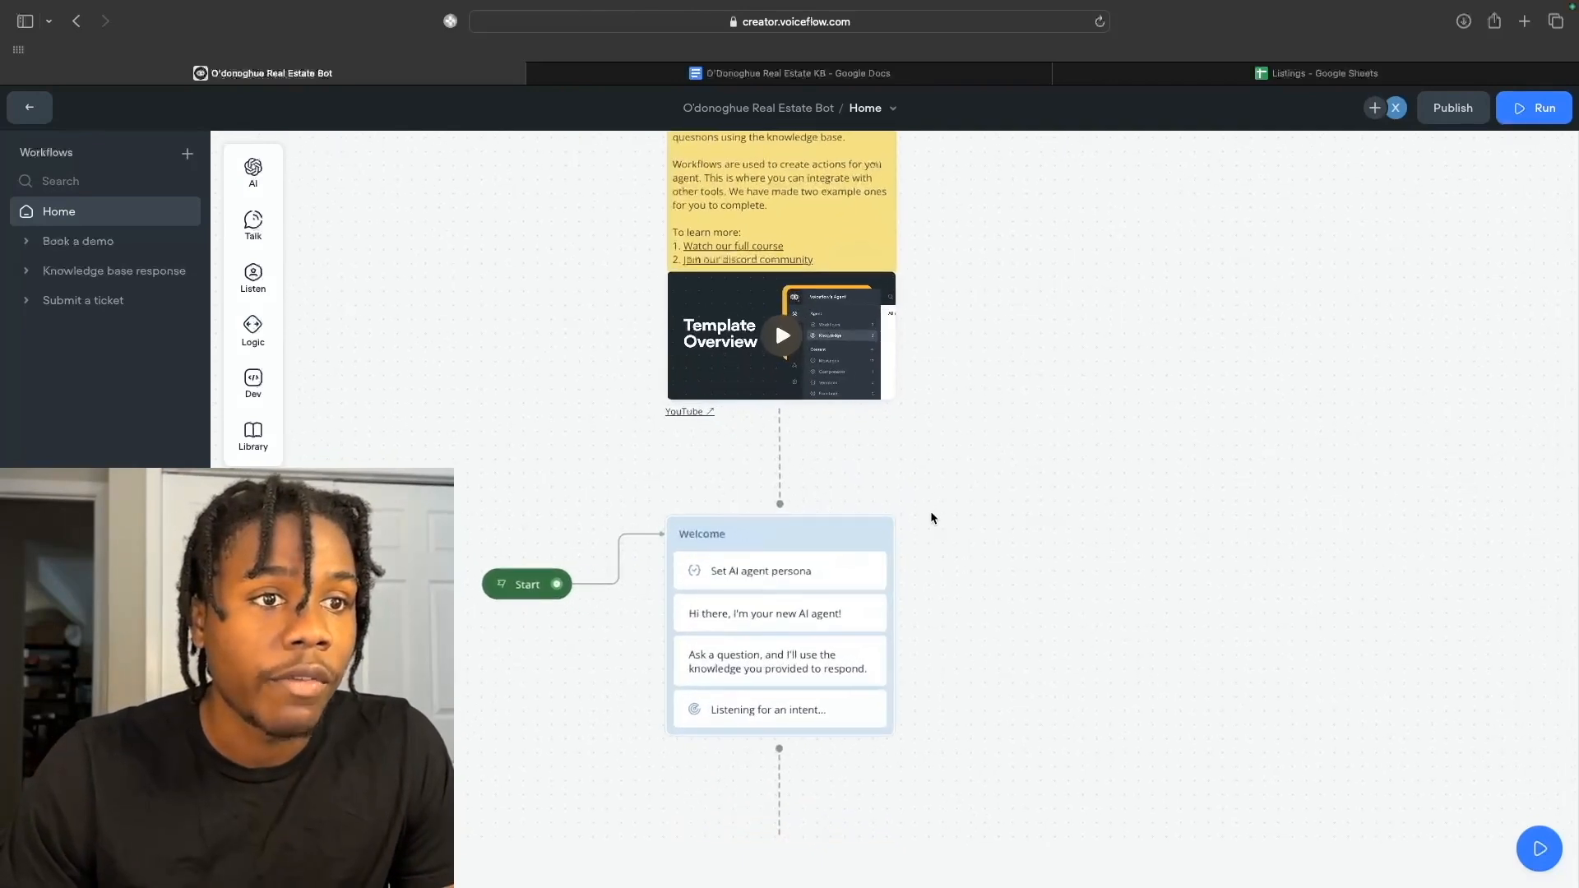
scroll(930, 510, down, 1)
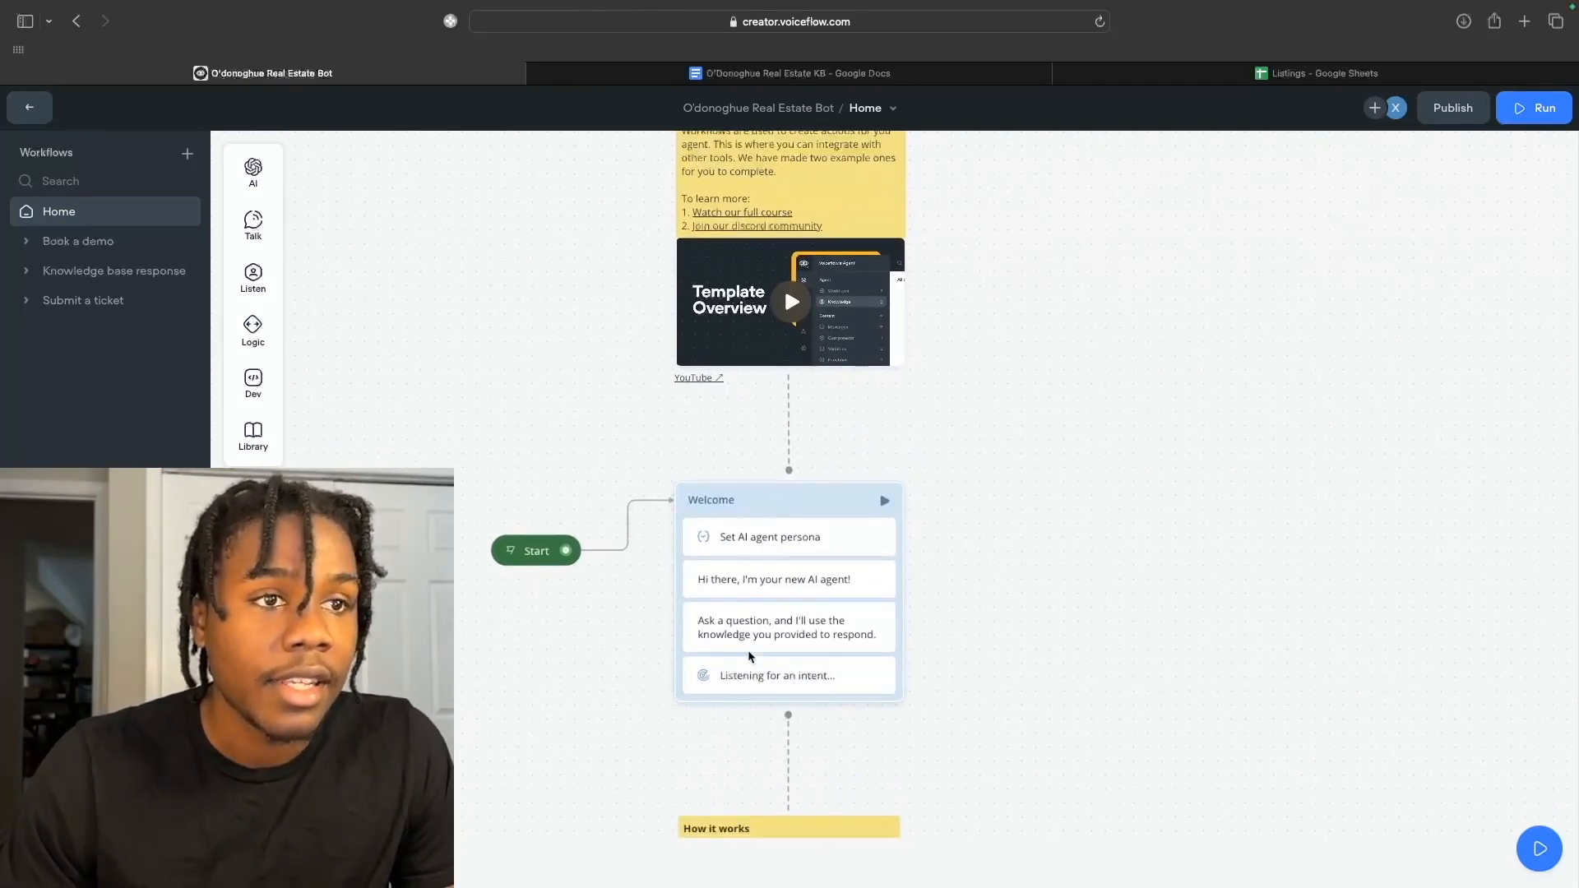
click(728, 531)
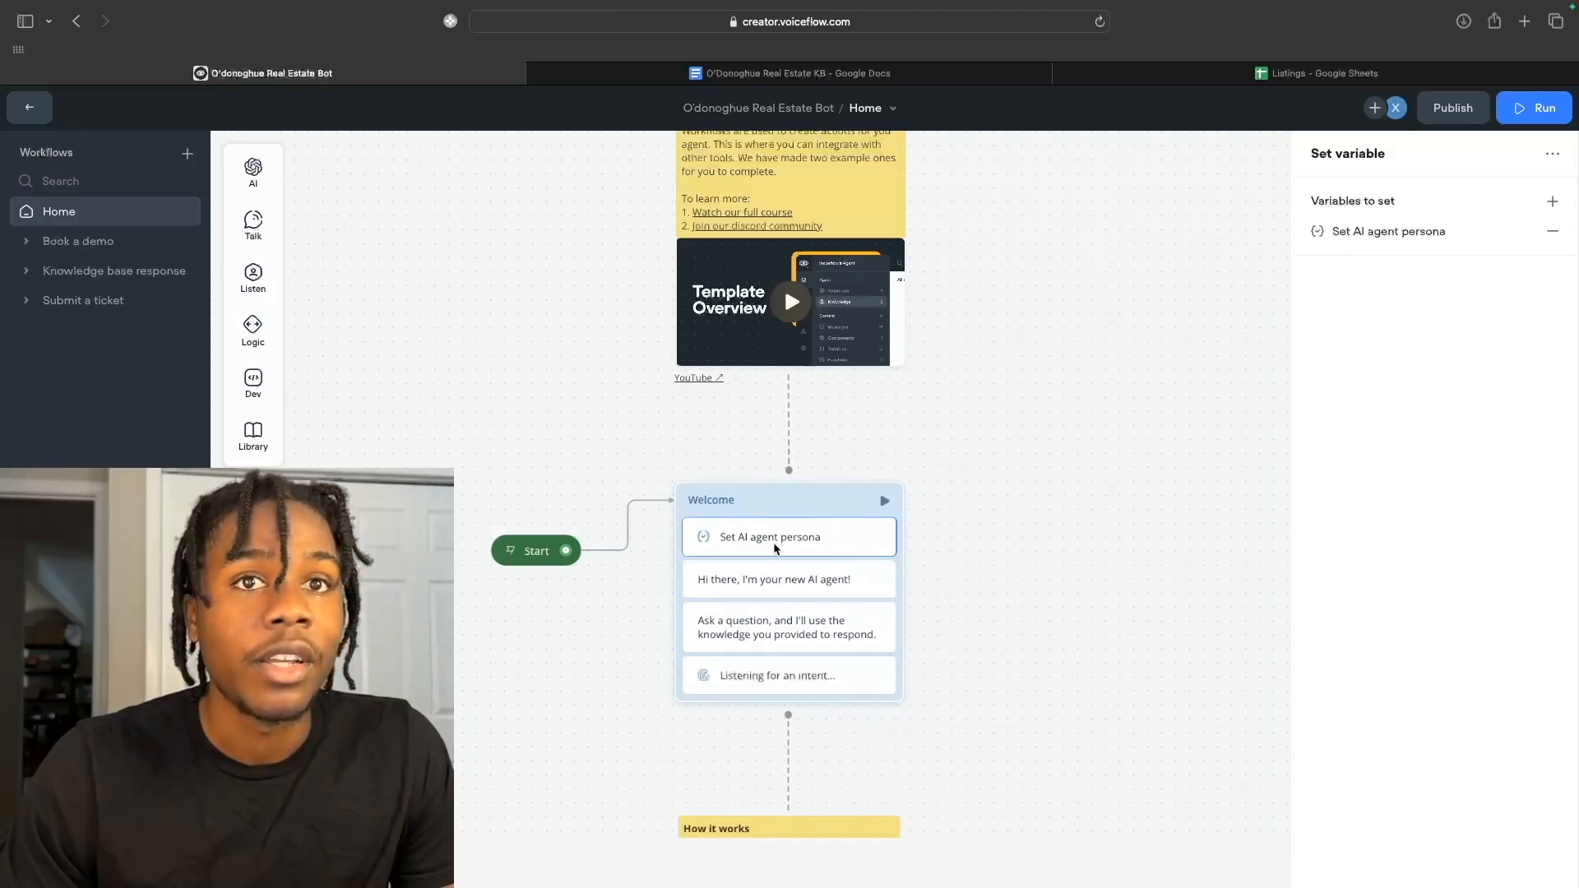
mouse_move(255, 241)
mouse_move(257, 192)
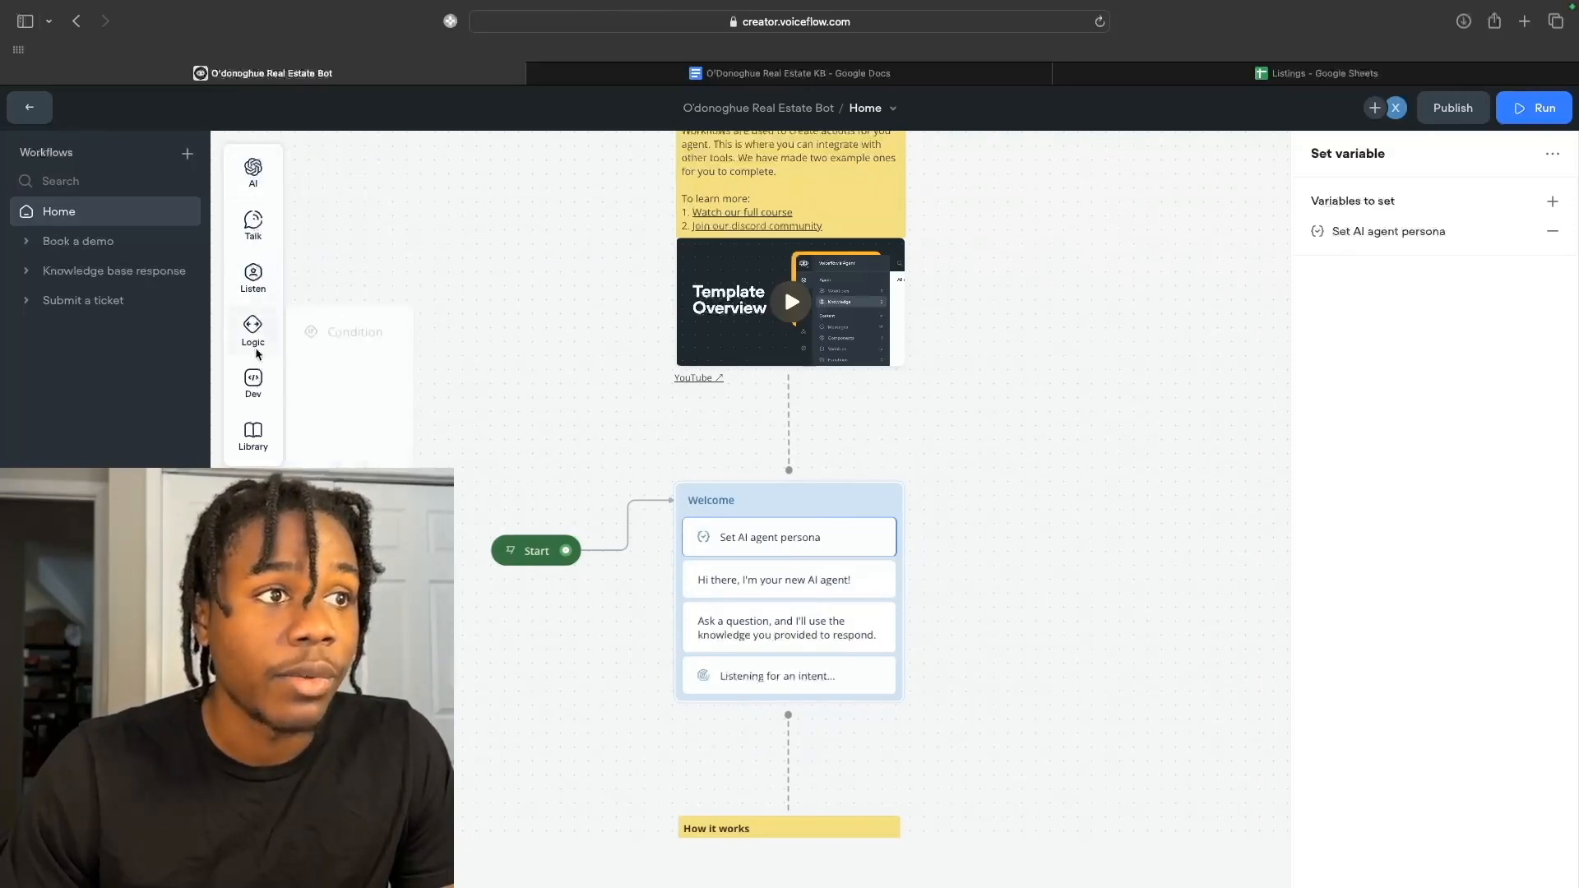
mouse_move(257, 400)
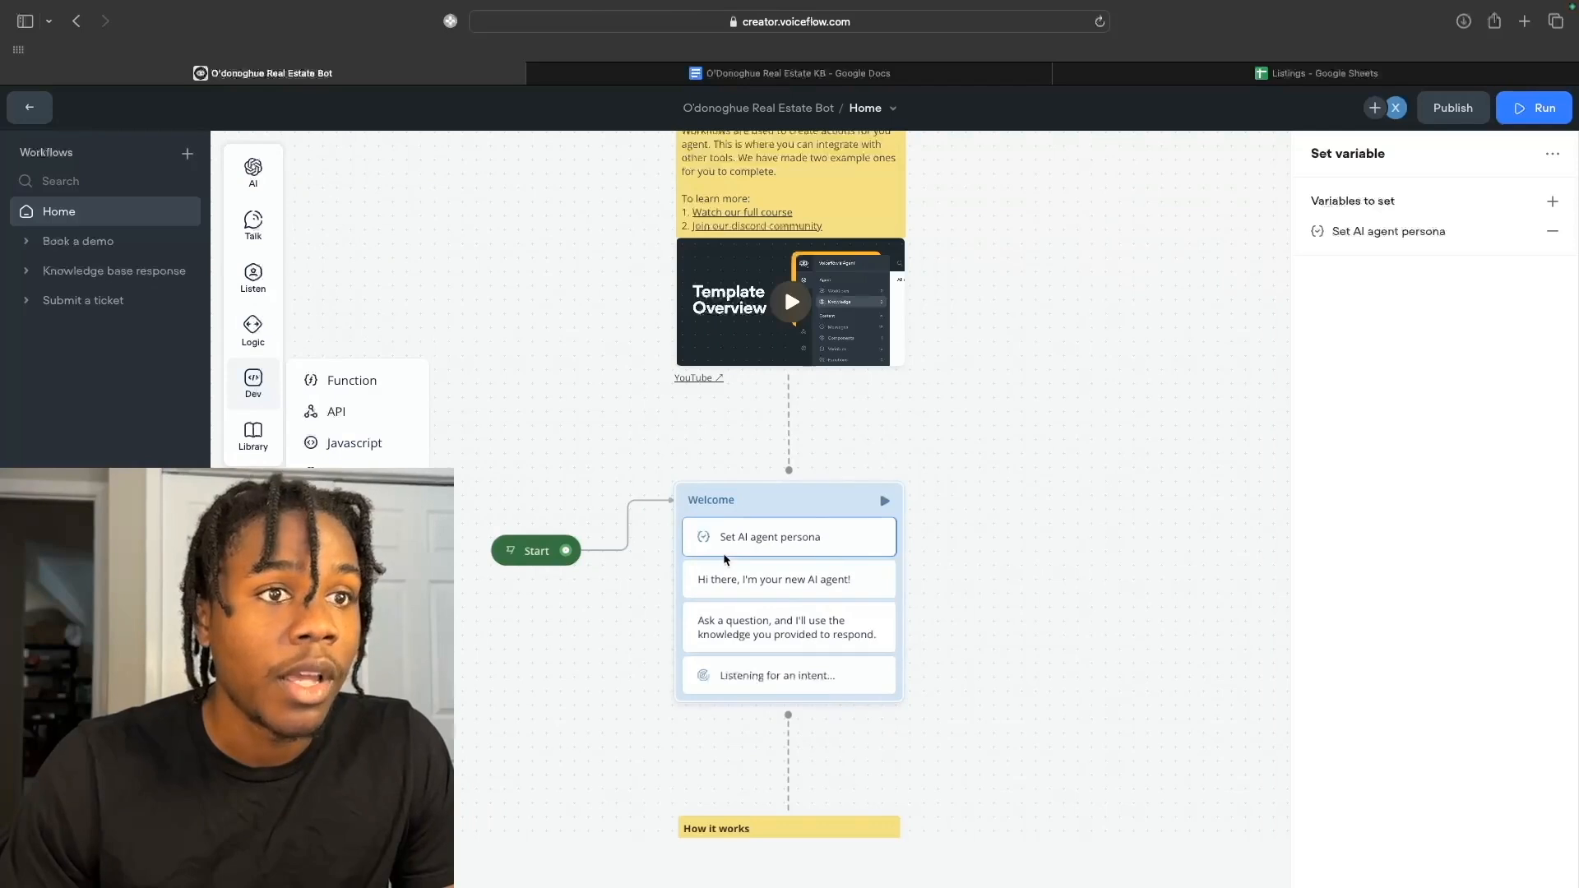
click(1390, 232)
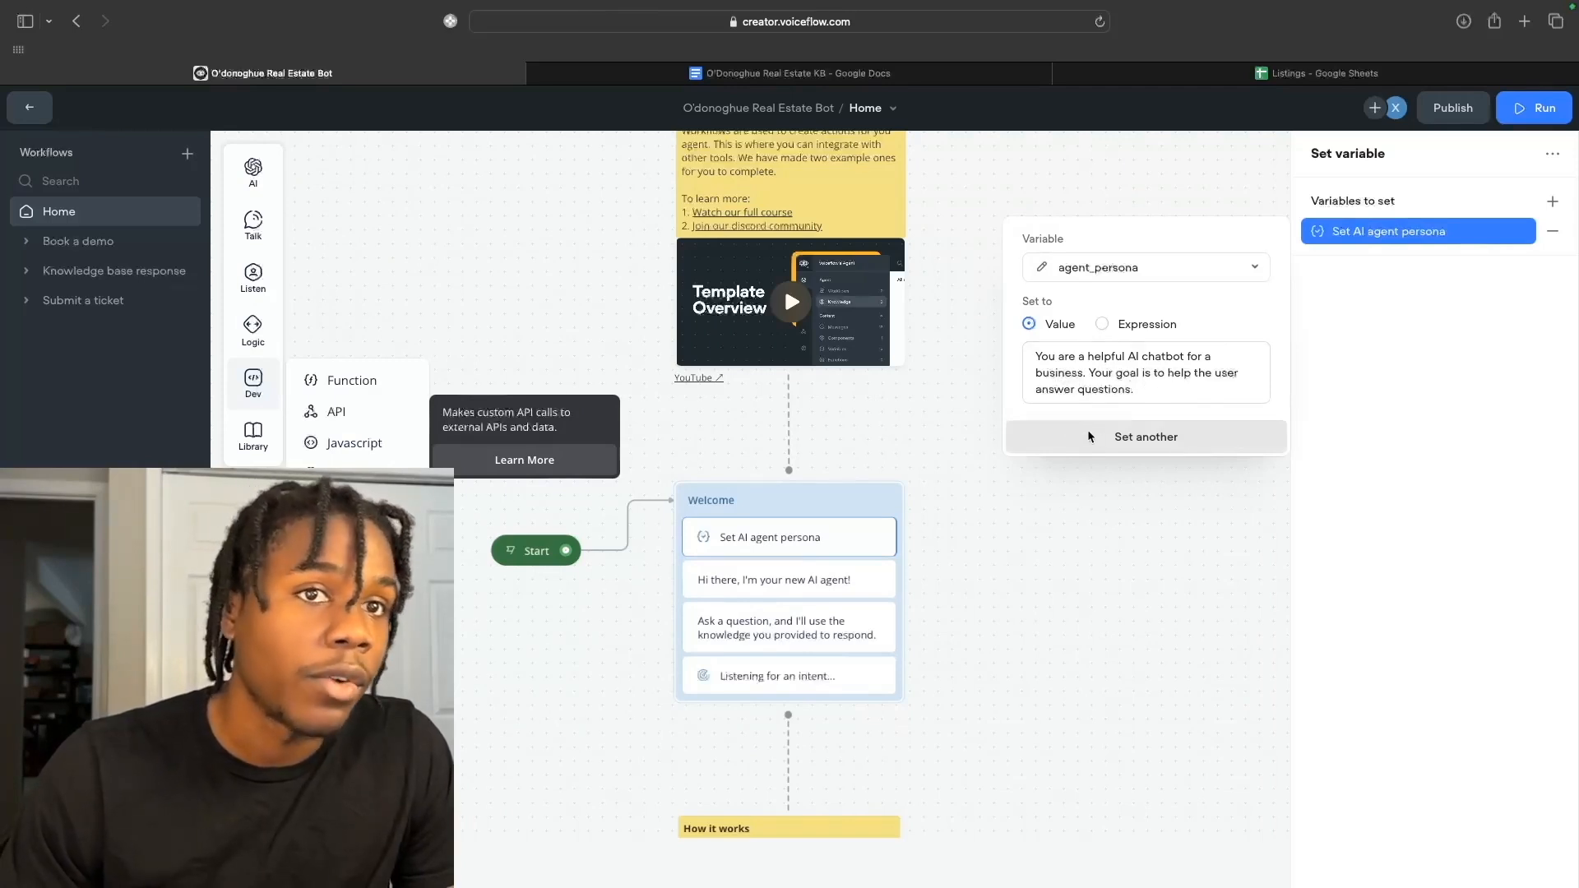
Review the welcome greeting, Ask a question and intent-listening steps, then open Book a demo.
click(819, 580)
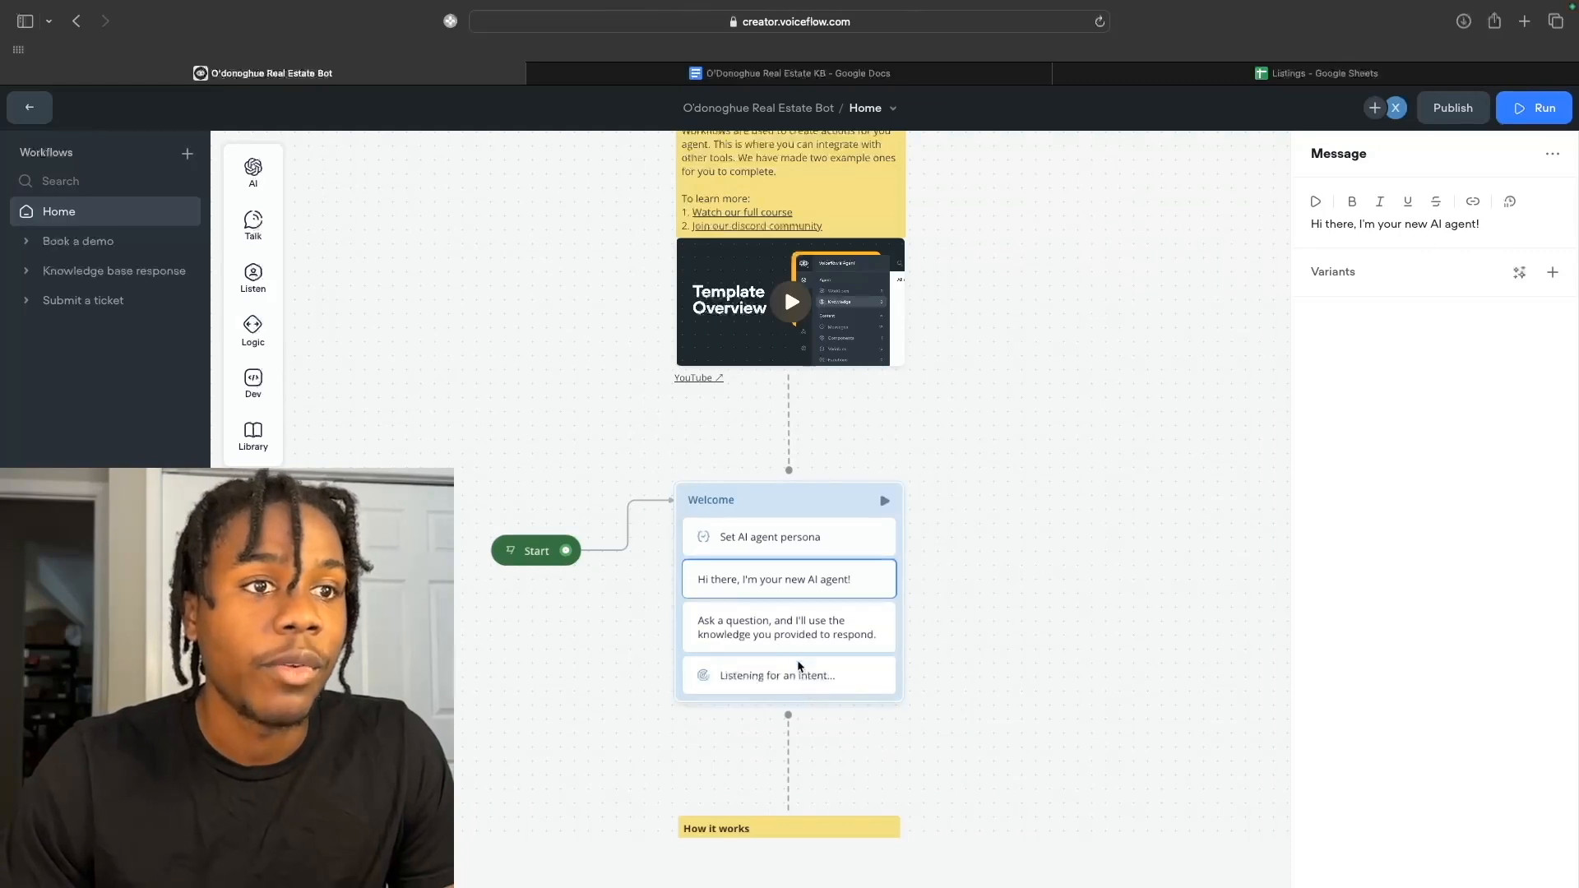
click(787, 639)
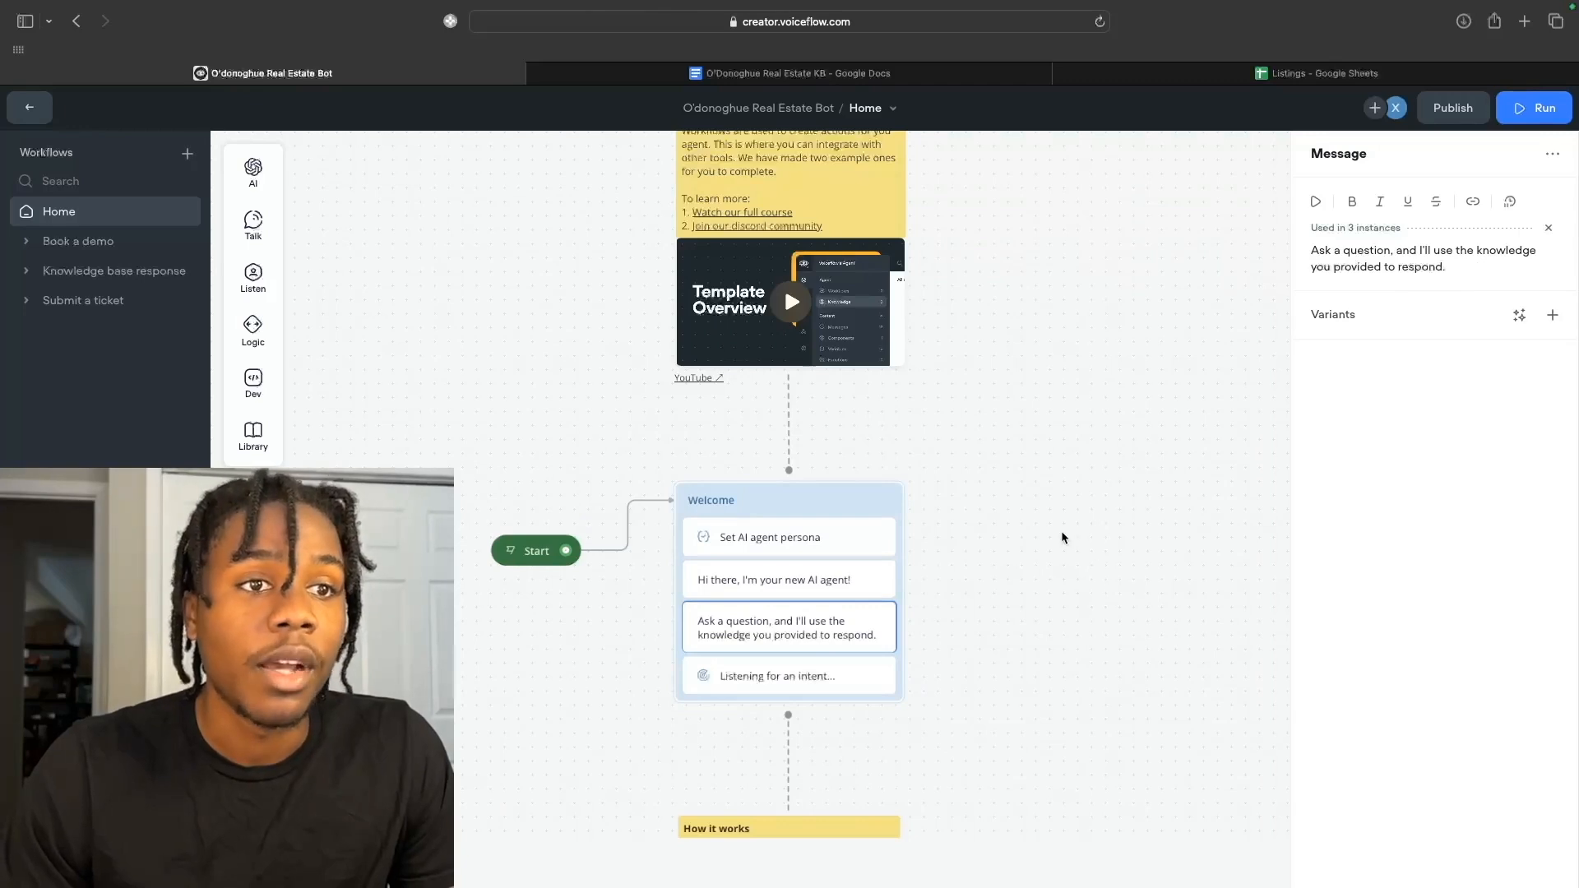
click(784, 686)
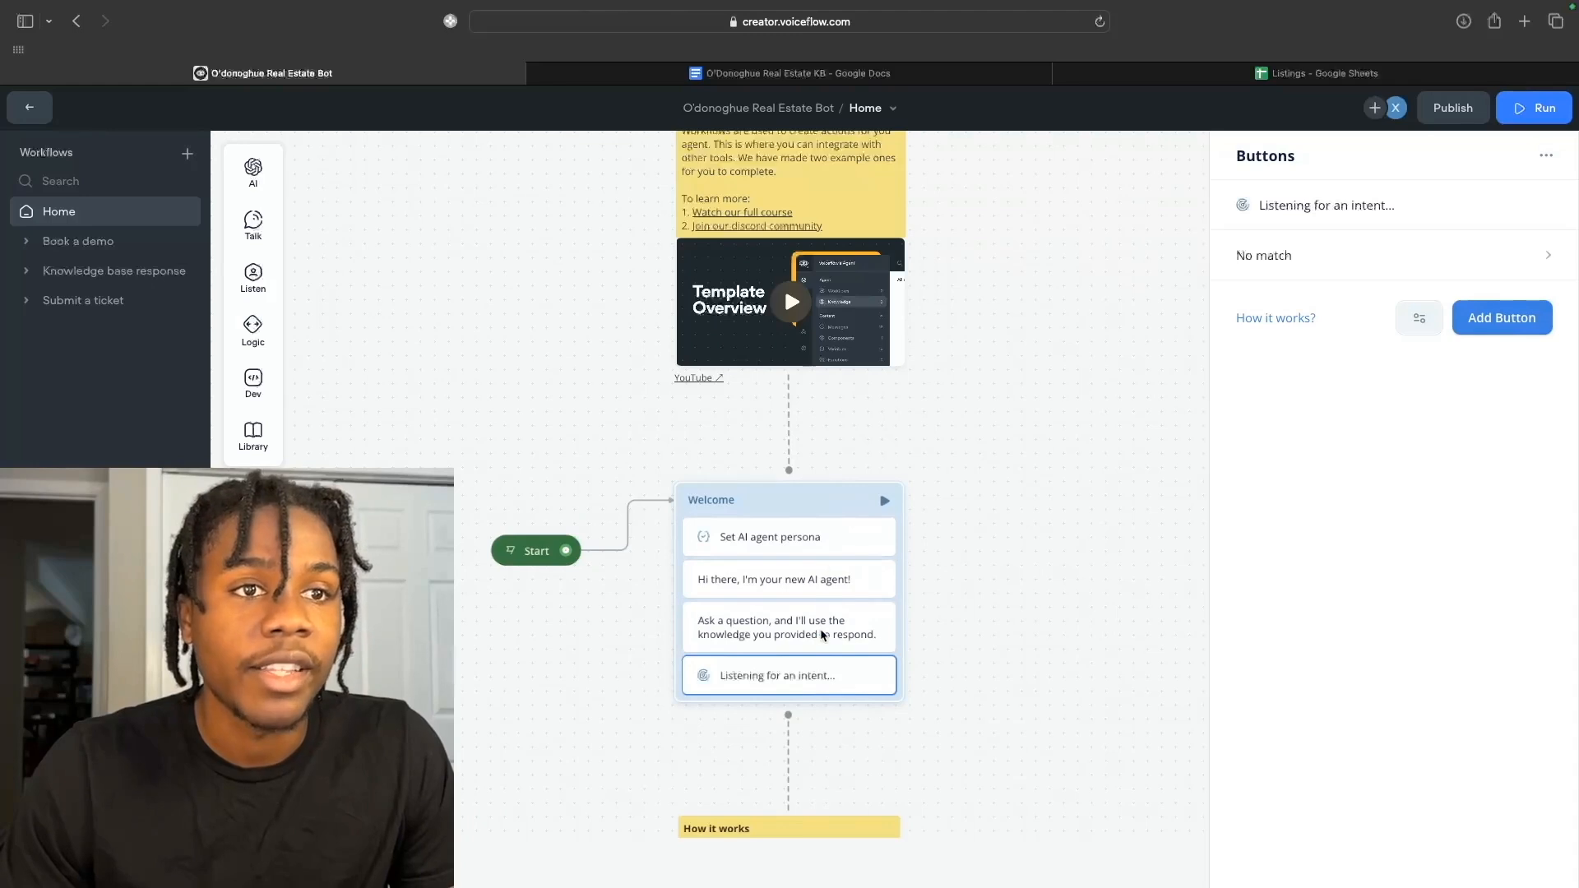
scroll(814, 672, down, 1)
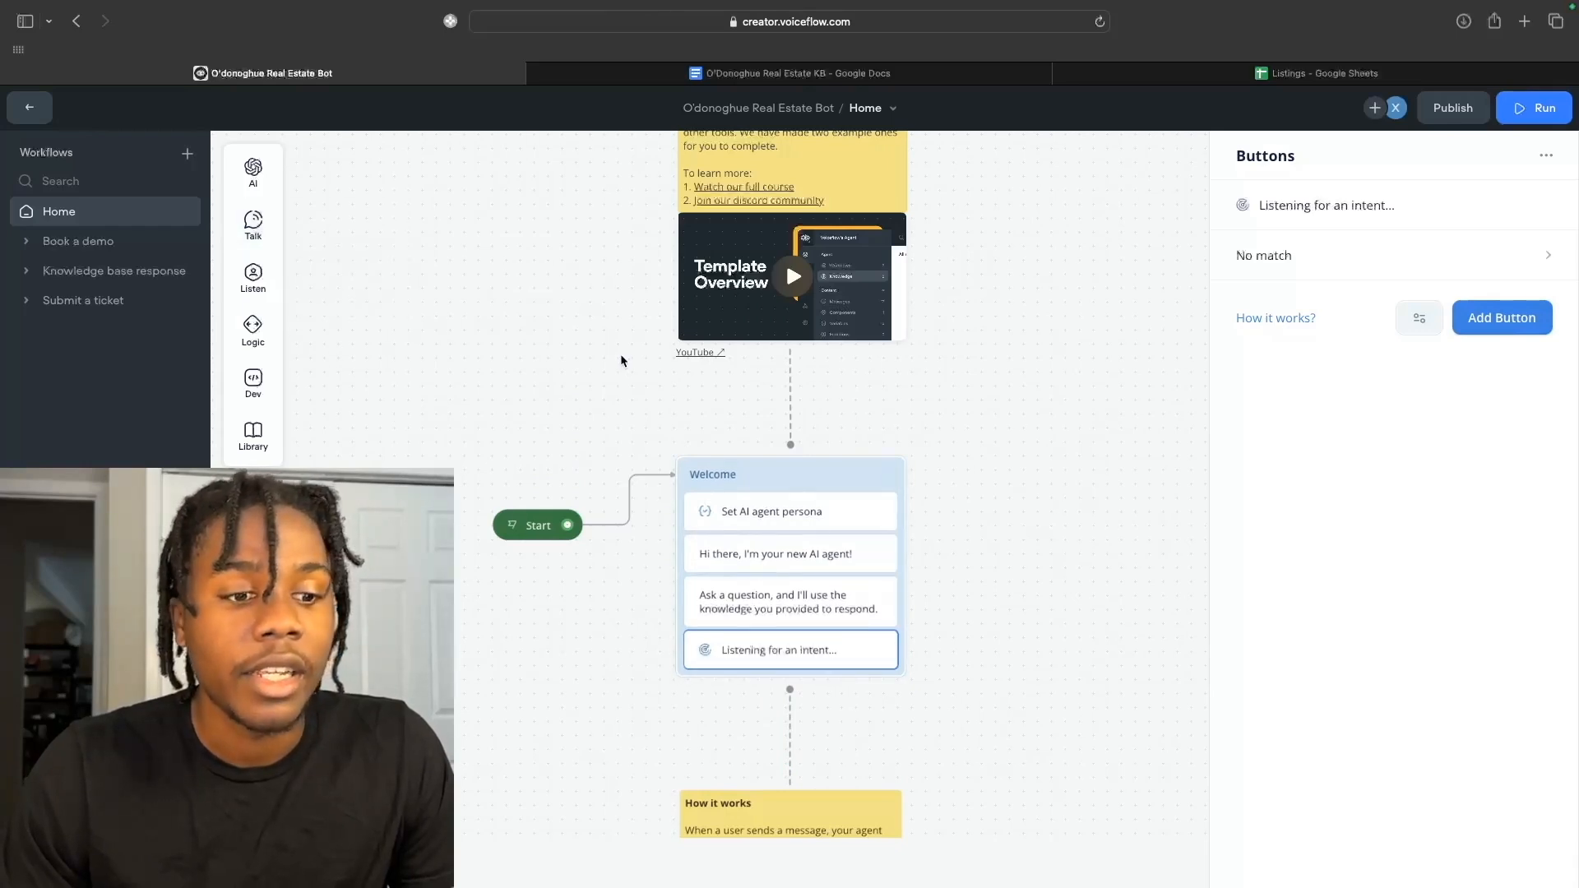
click(159, 250)
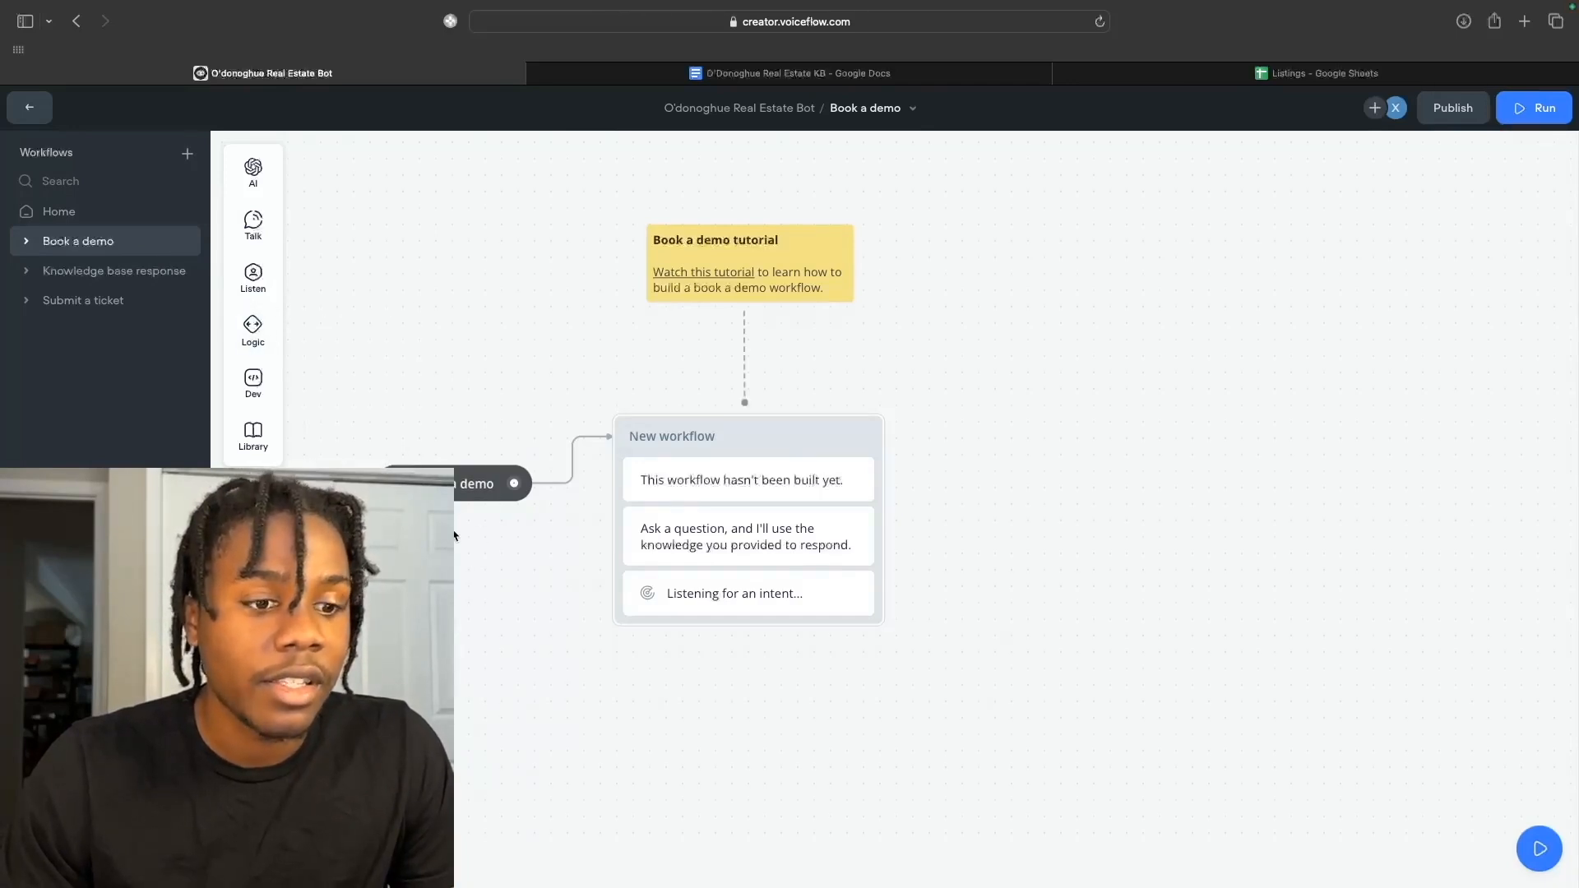
View the 'This workflow hasn't been built yet.' message, then go back to Home.
scroll(576, 533, down, 2)
scroll(604, 533, down, 1)
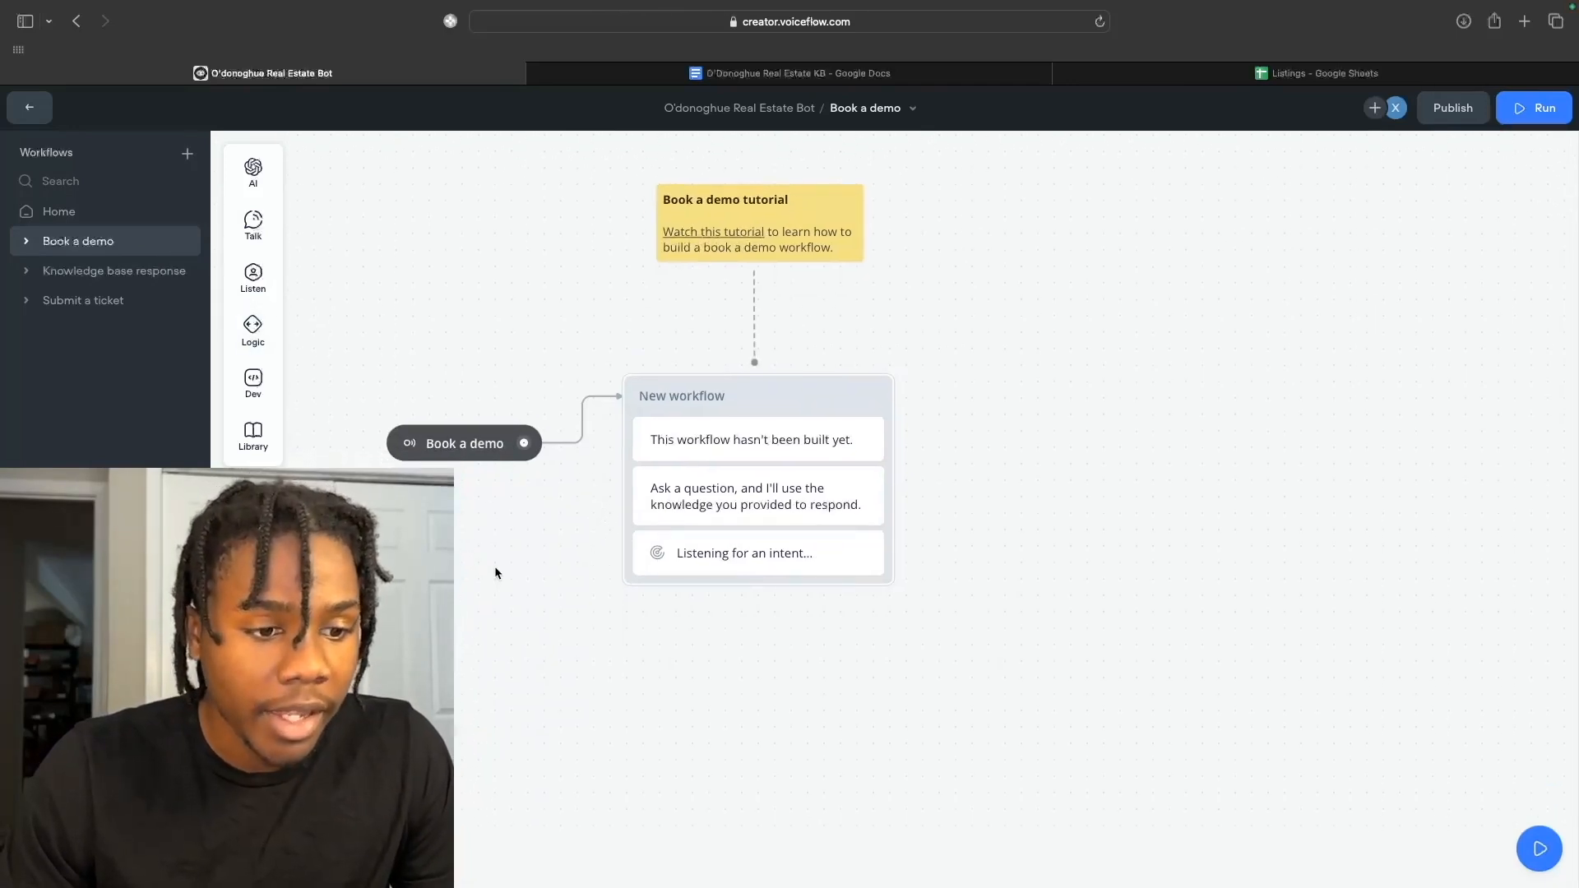
mouse_move(428, 886)
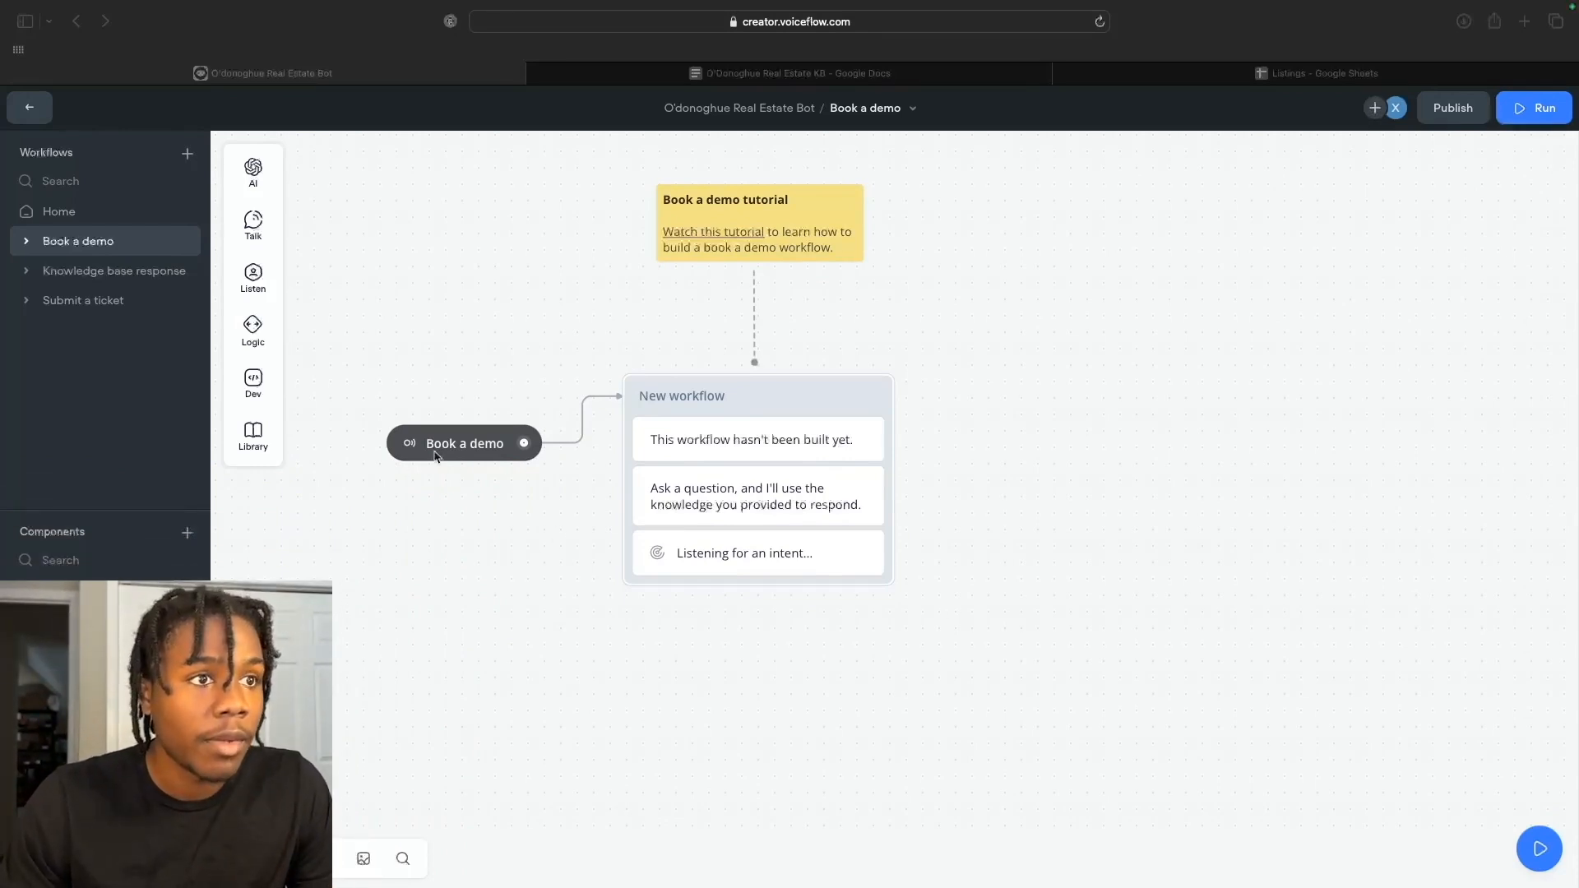
click(489, 467)
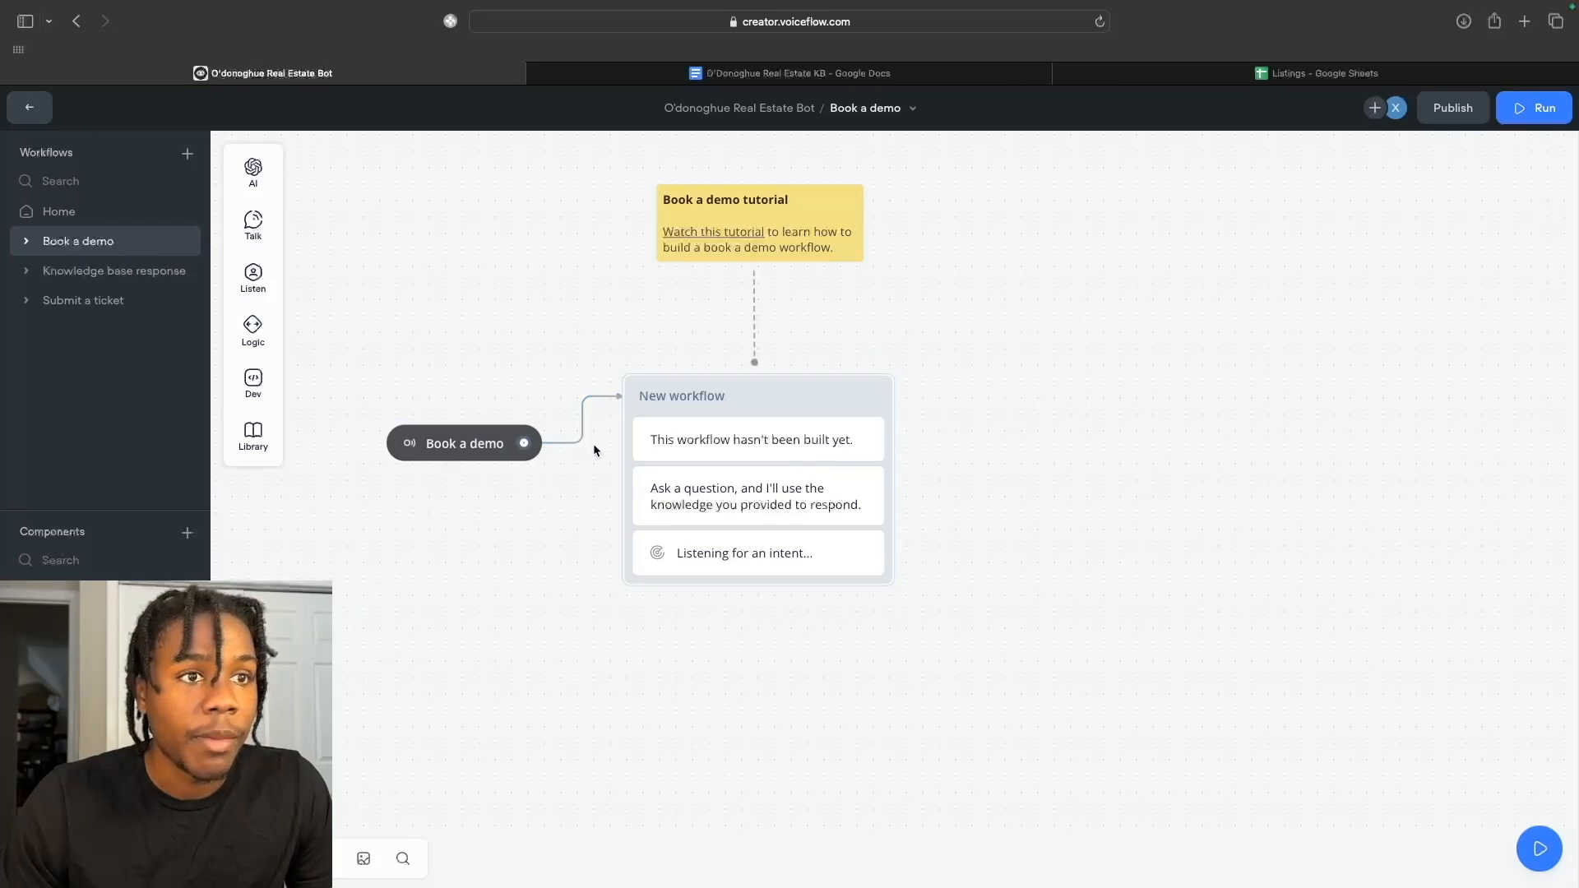
click(723, 440)
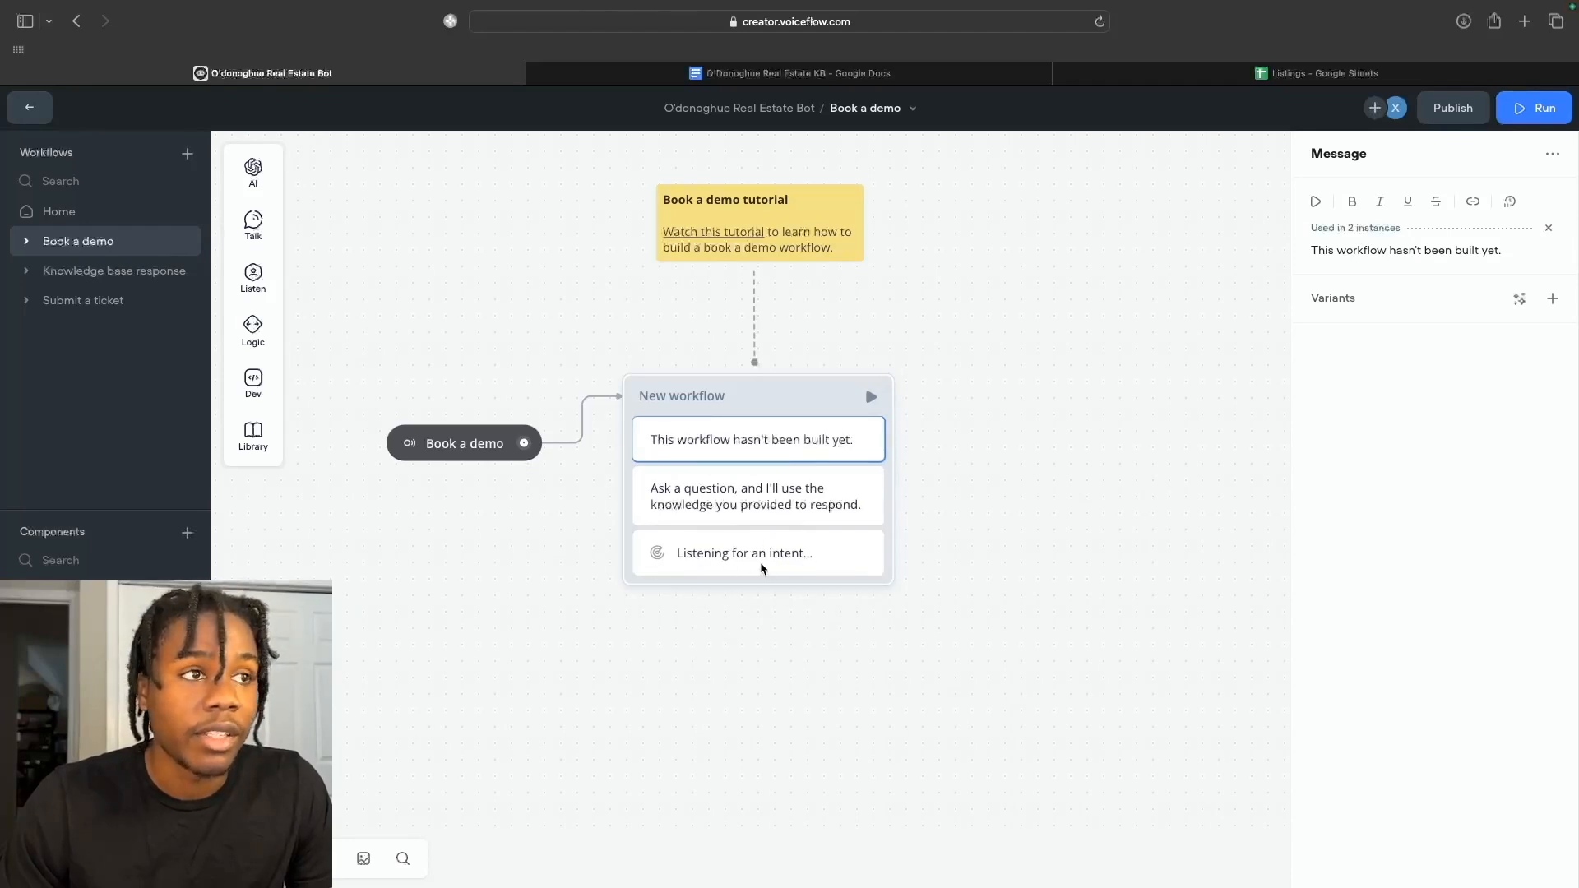
click(119, 216)
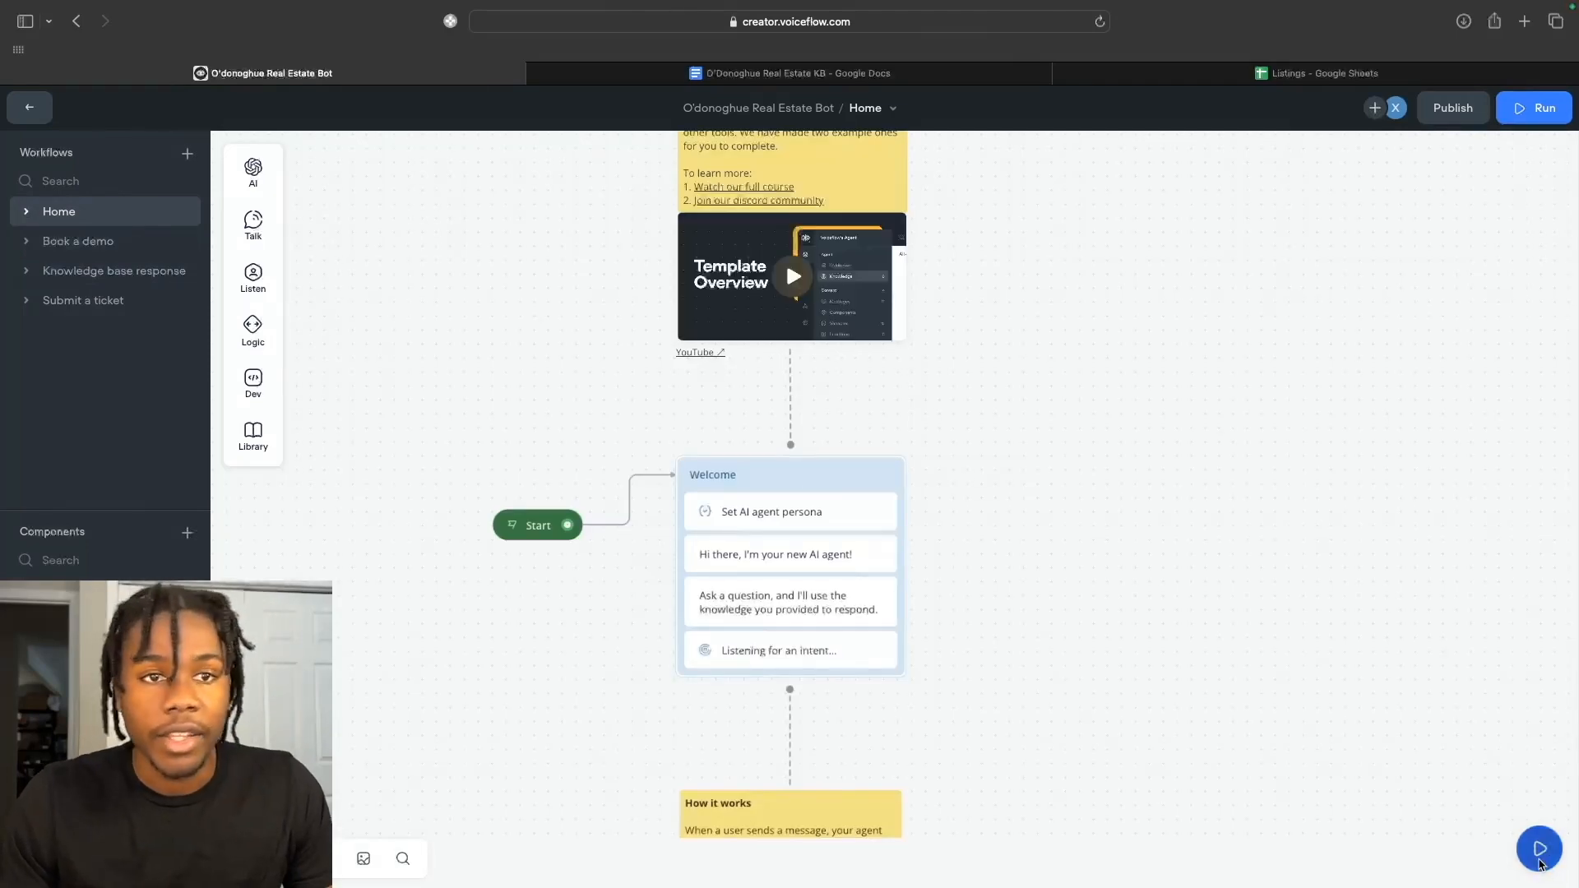
Send 'I want to book a demo' in the test chat, then view Book a demo and Knowledge base response.
click(1539, 855)
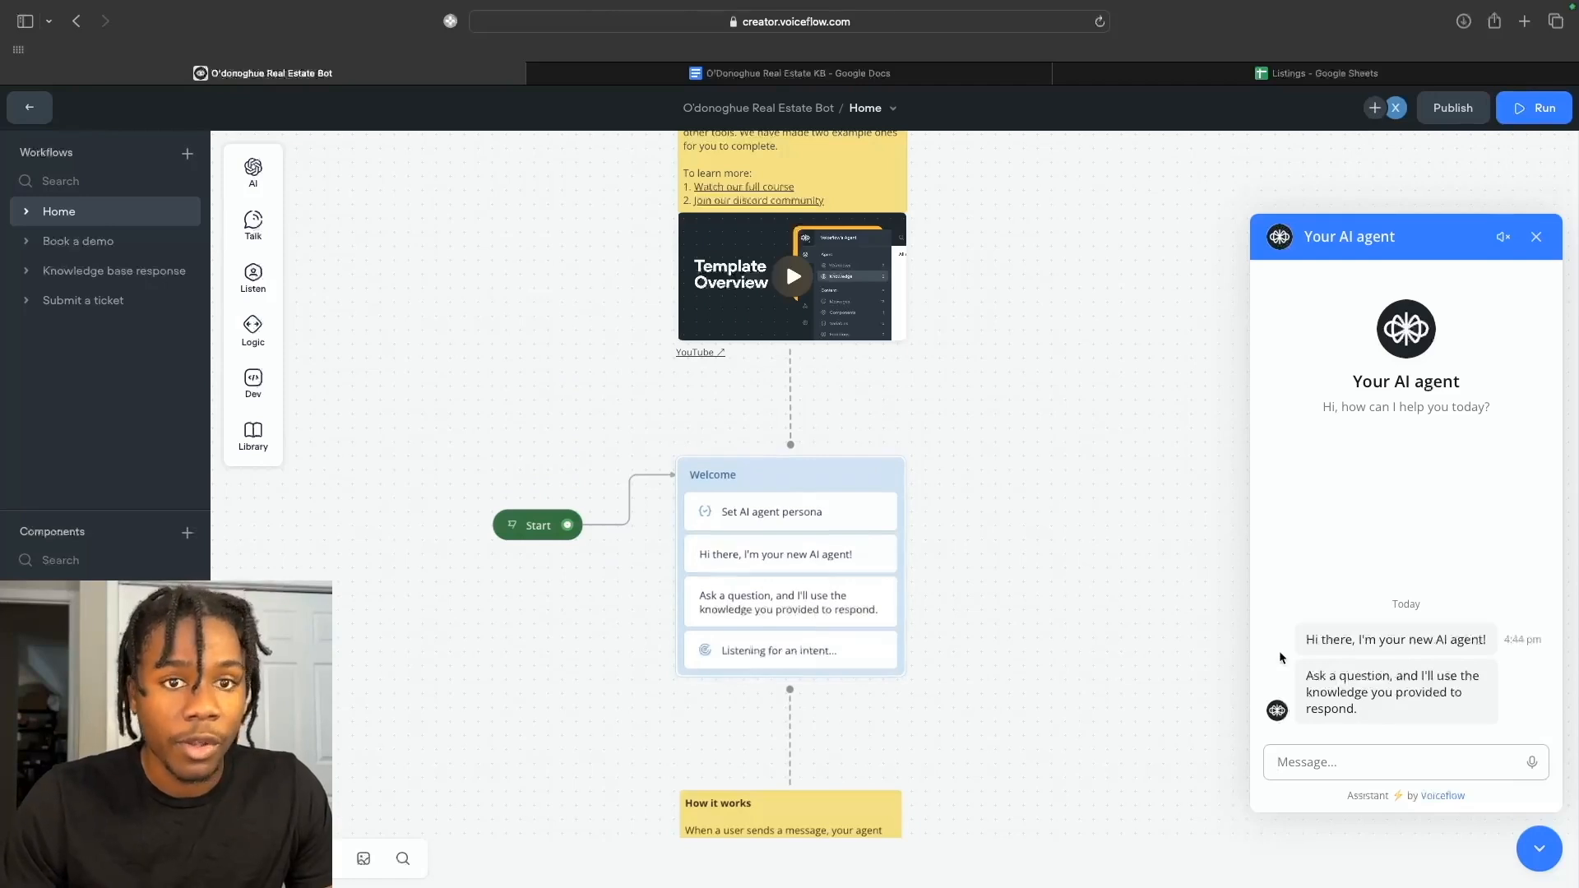
text(I want to book a demo)
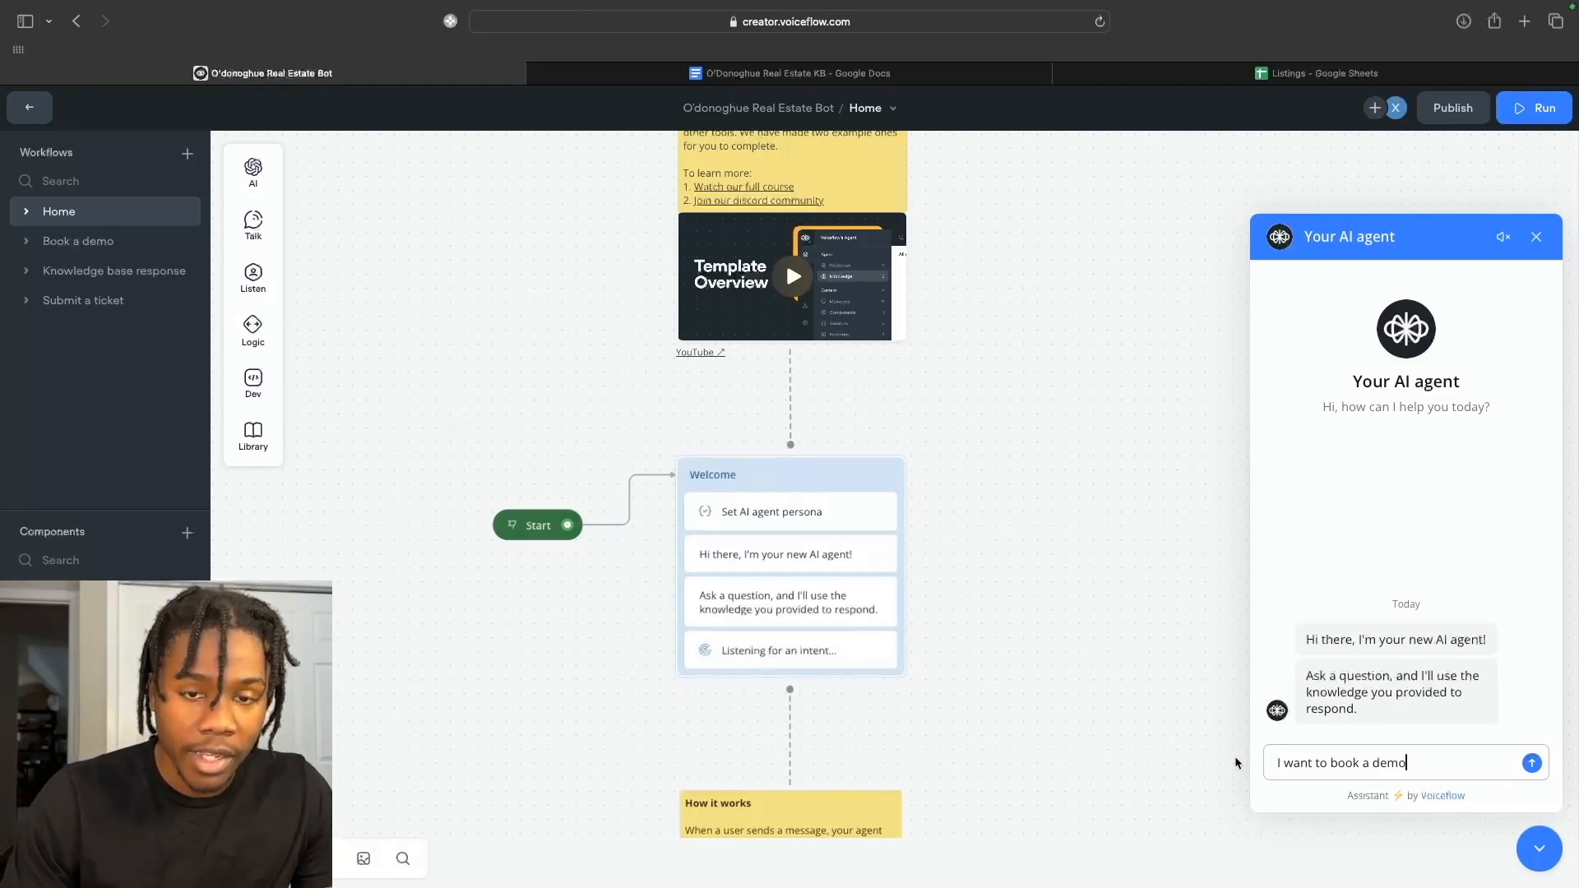
key(Return)
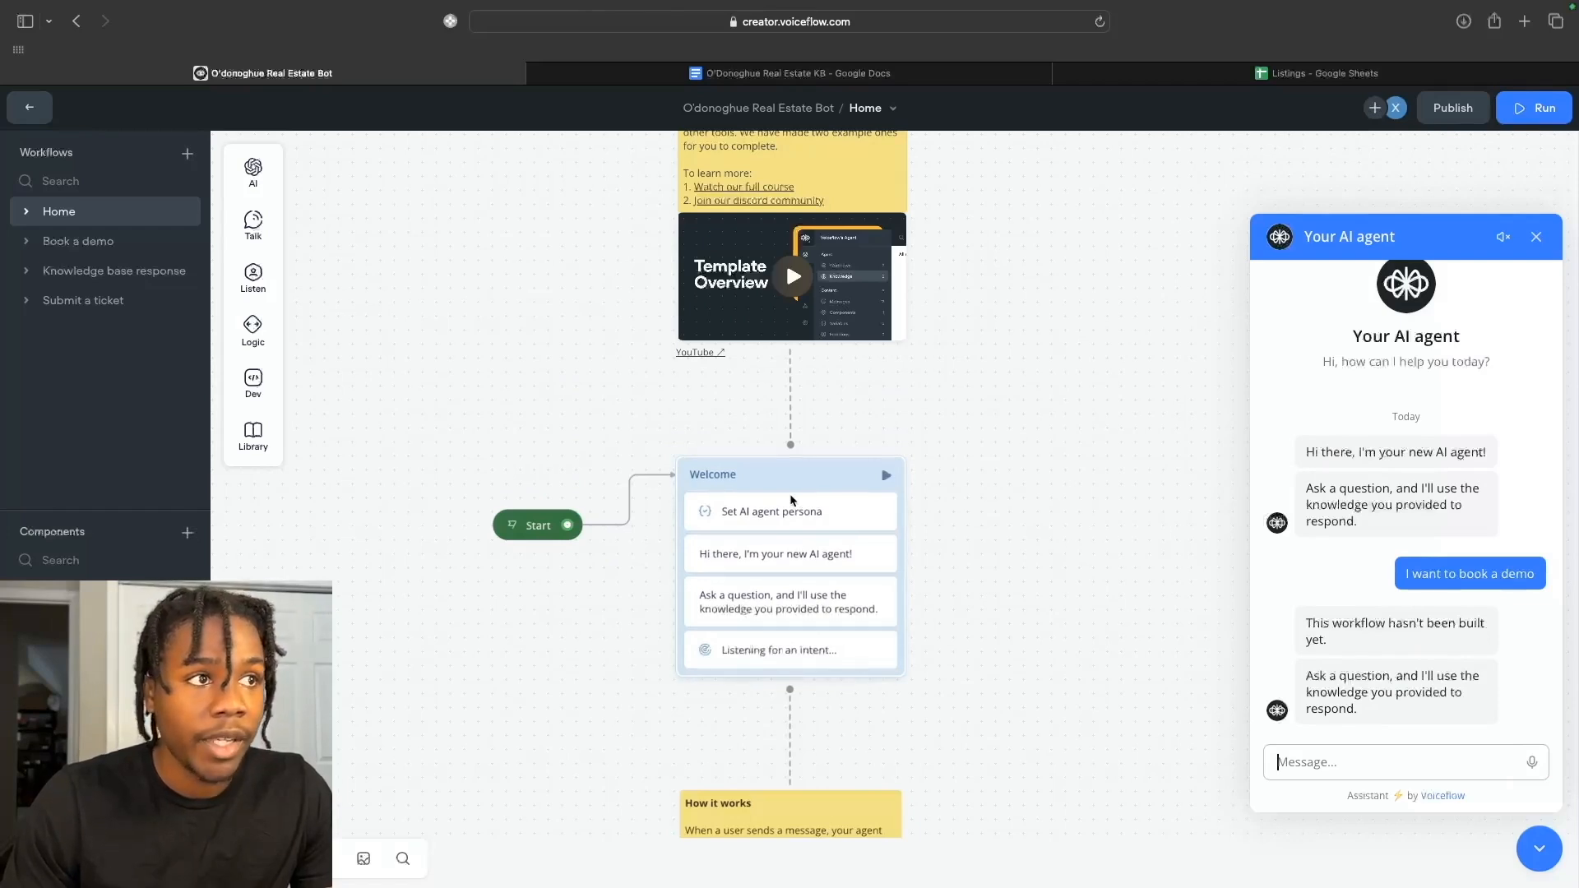
click(118, 247)
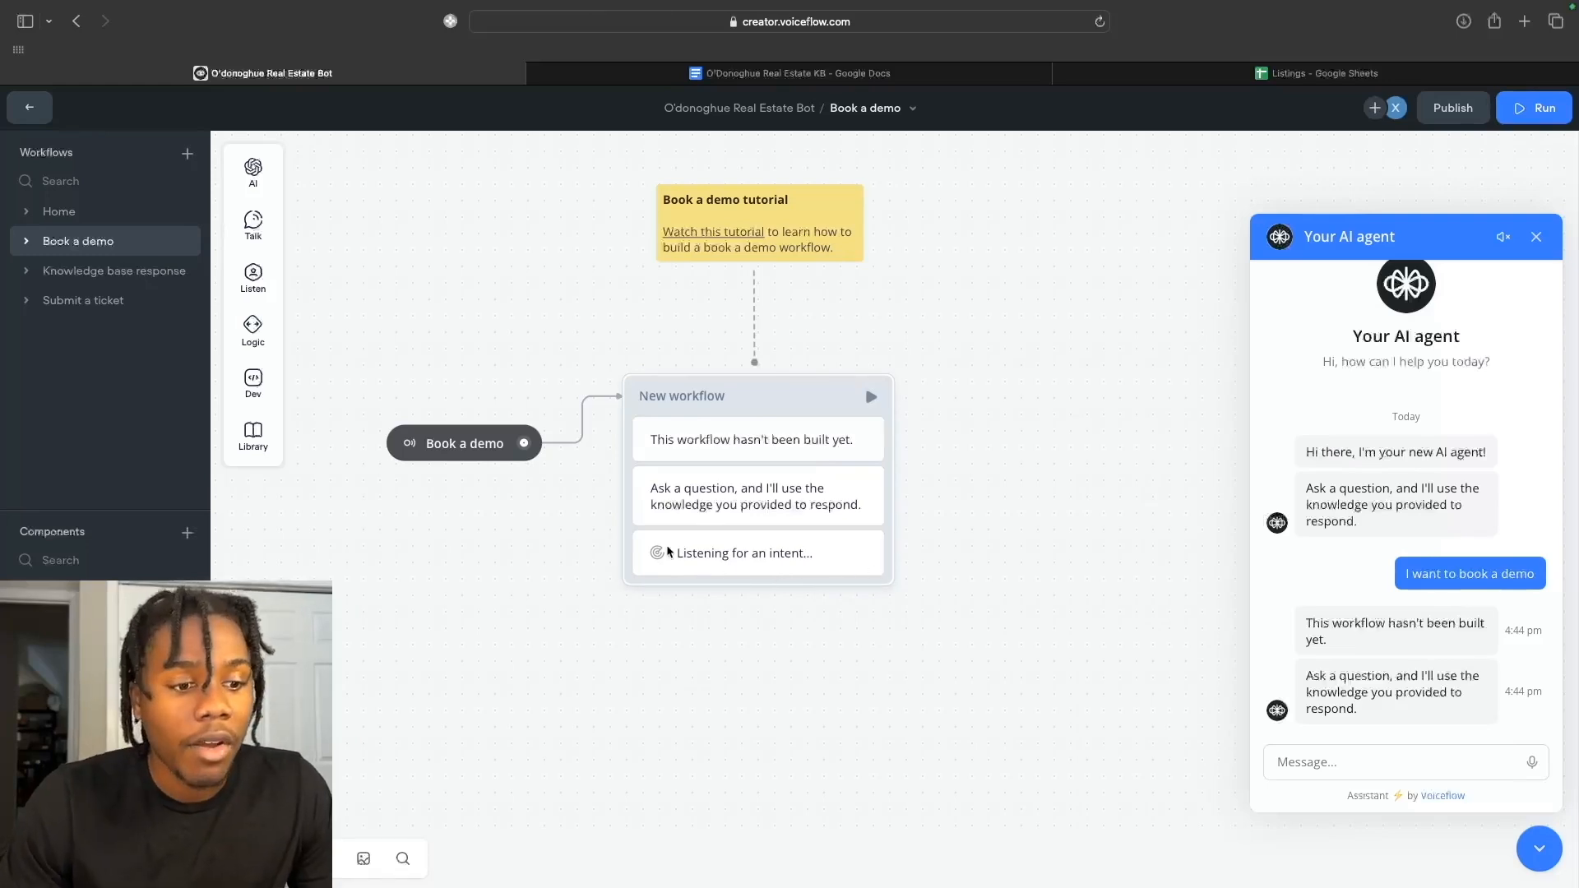
click(142, 278)
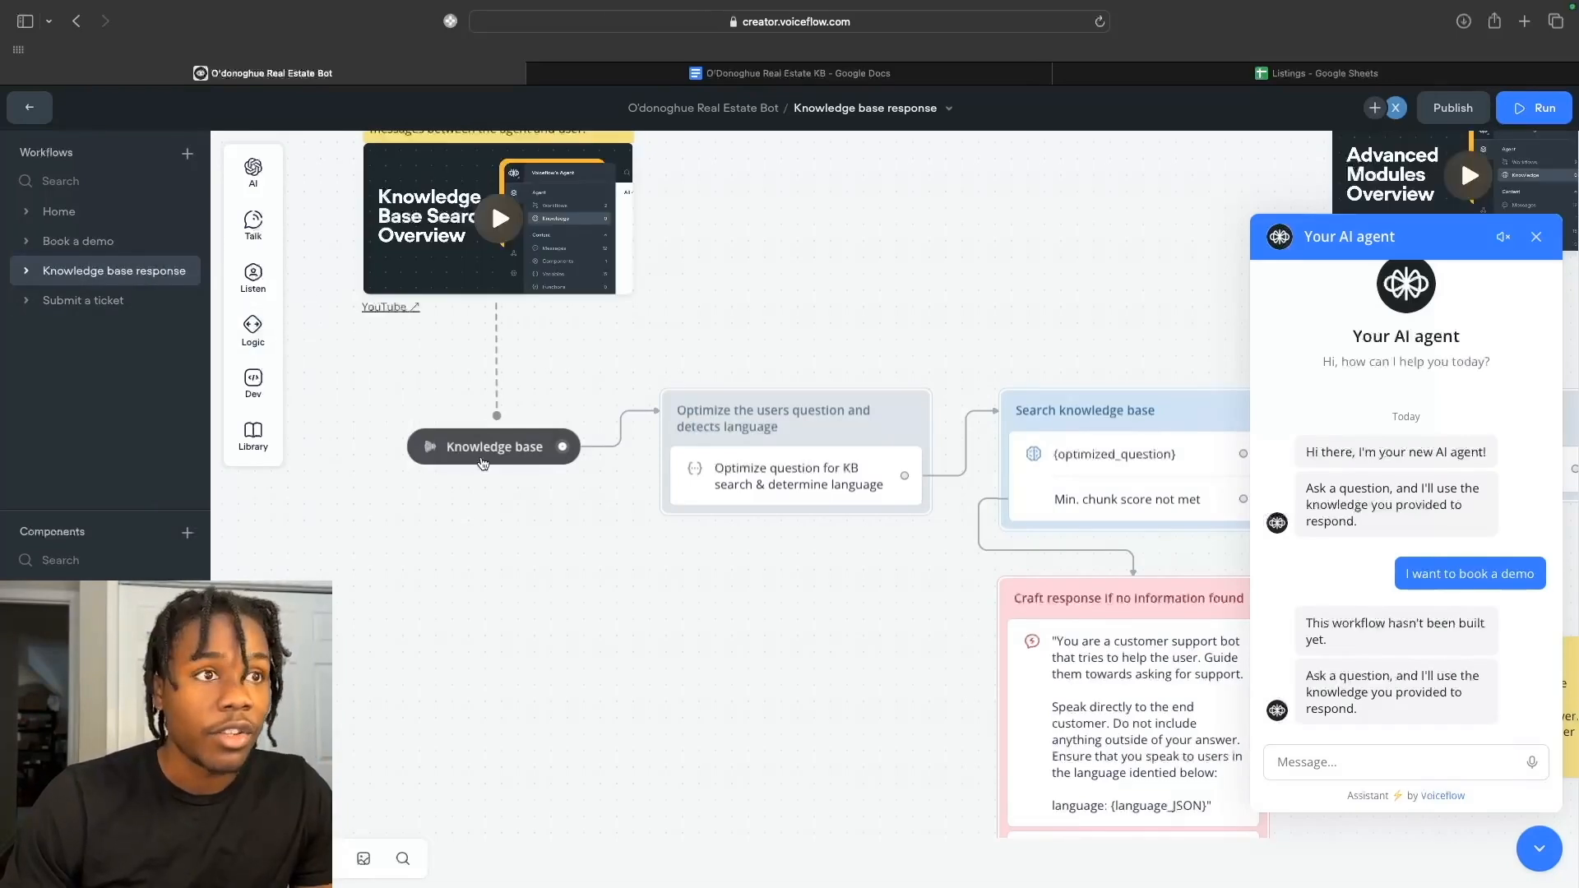
scroll(531, 457, right, 2)
scroll(531, 457, up, 1)
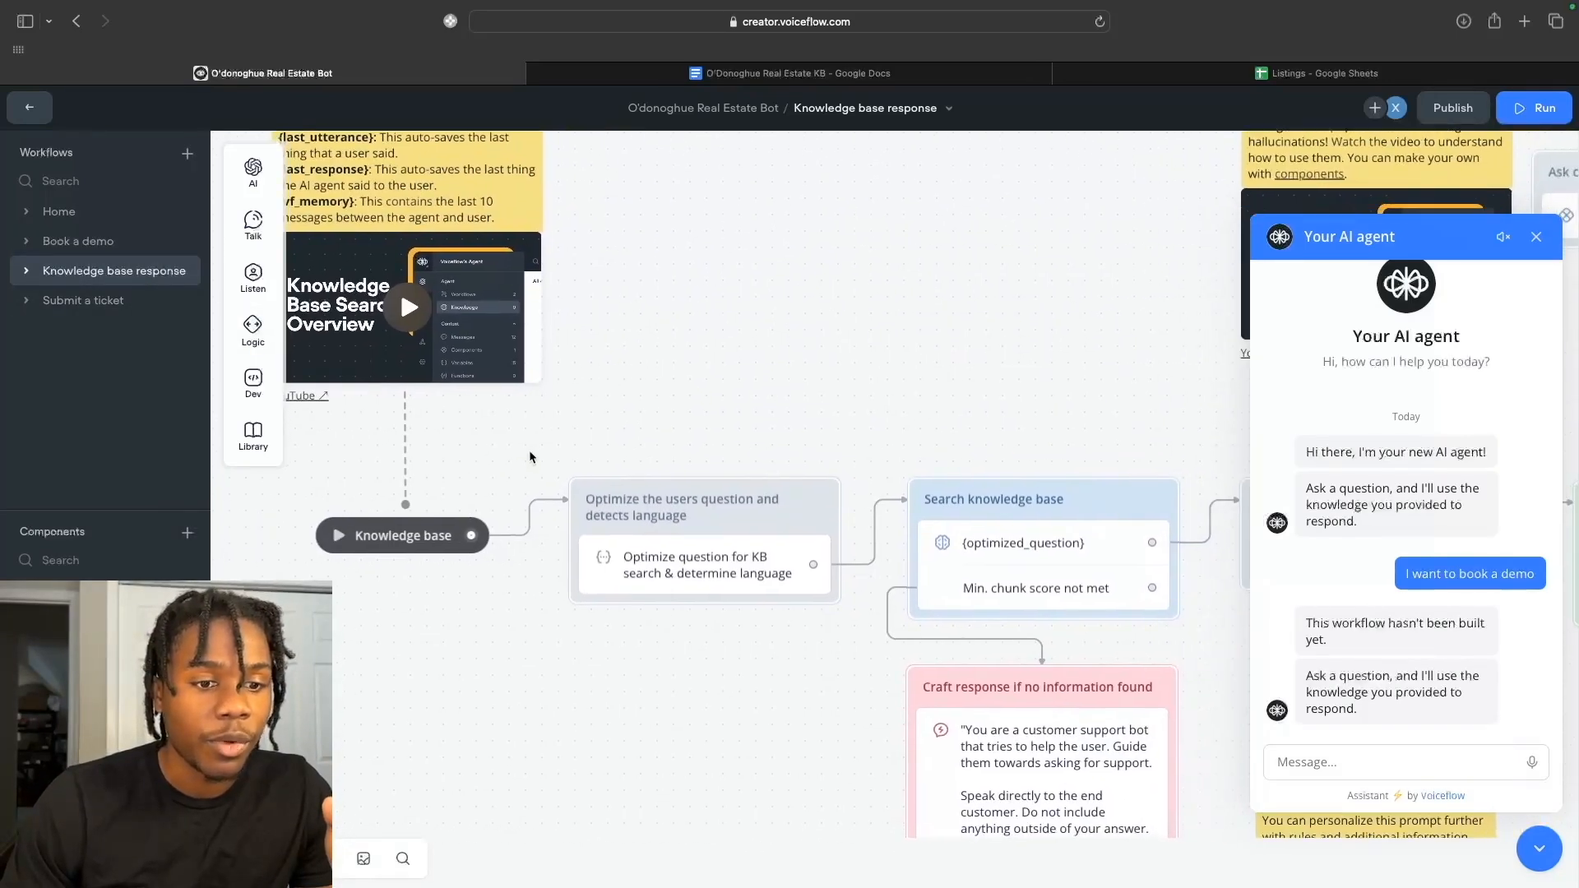
scroll(592, 453, right, 5)
scroll(591, 453, down, 3)
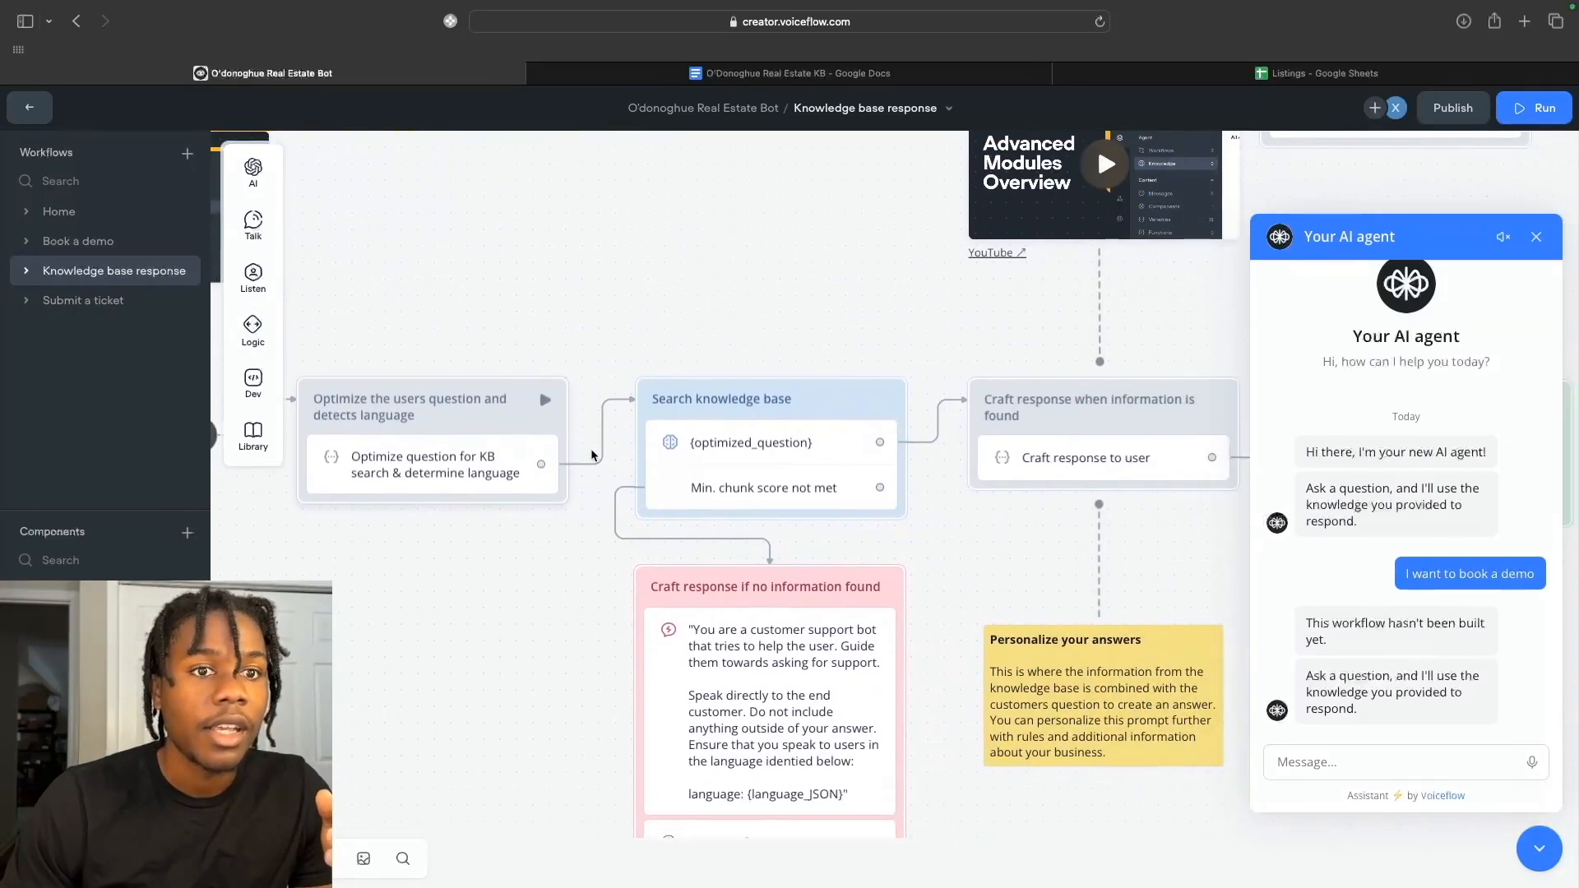
scroll(592, 454, down, 1)
scroll(592, 454, right, 3)
scroll(591, 454, left, 5)
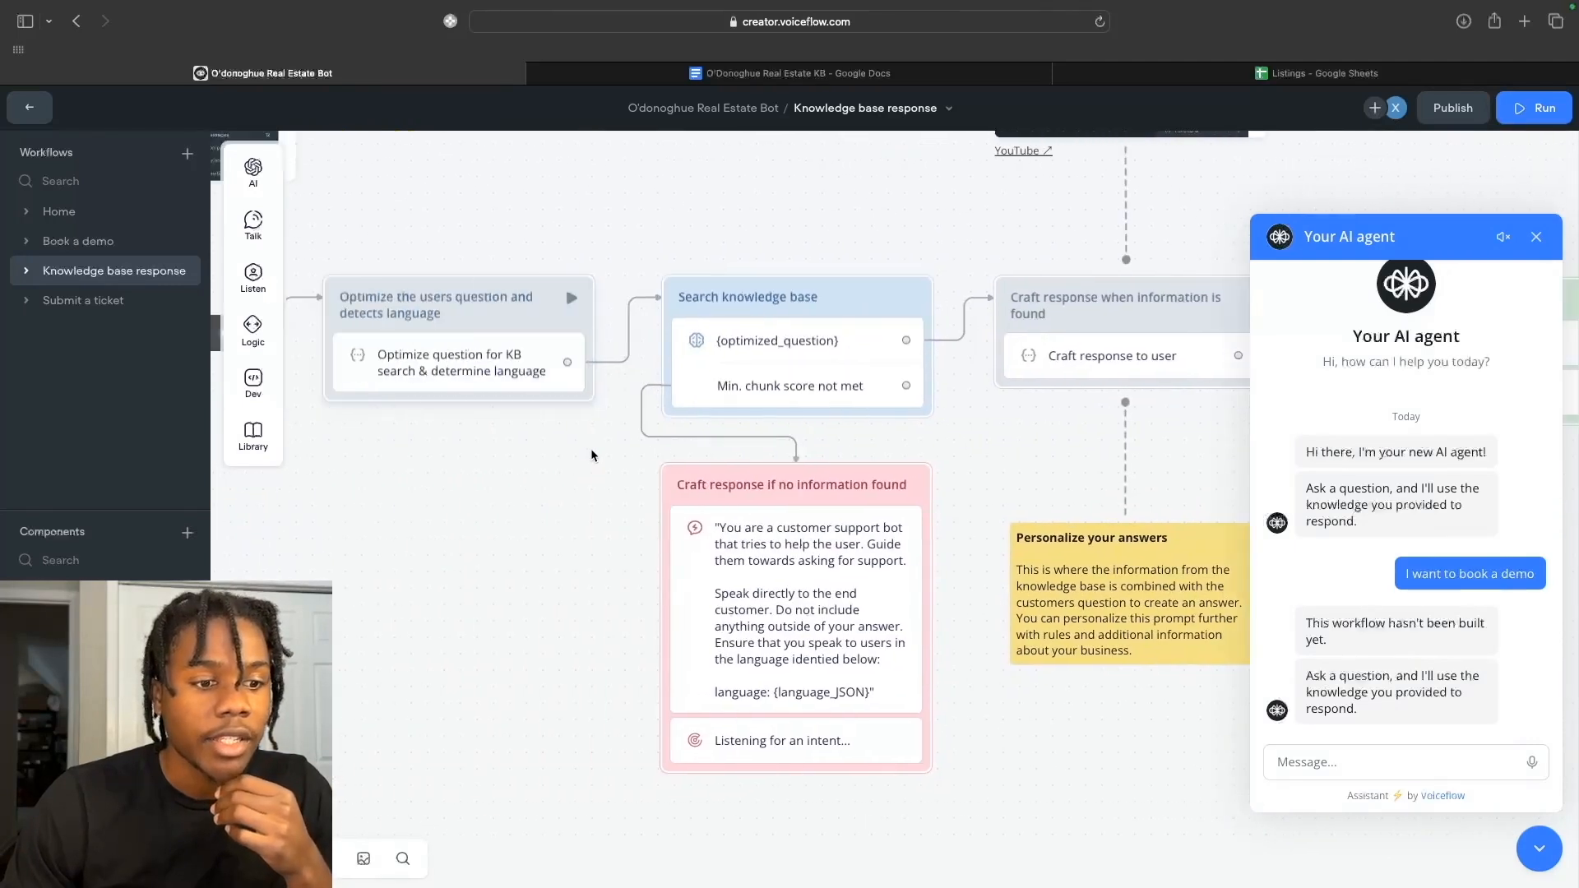
scroll(591, 454, left, 4)
scroll(592, 454, up, 4)
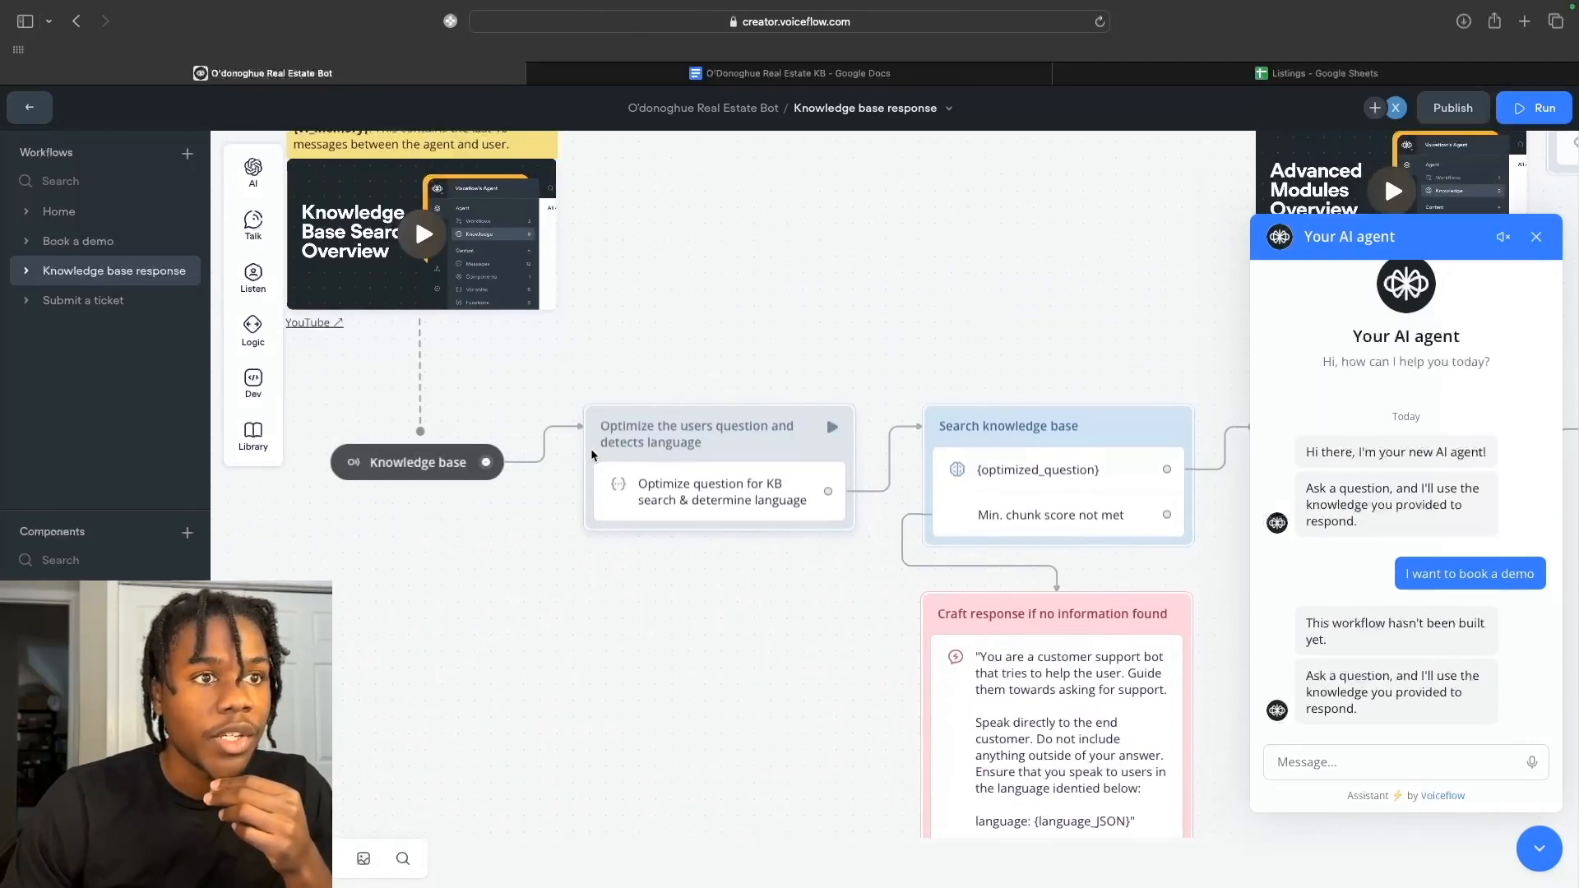
scroll(592, 455, right, 1)
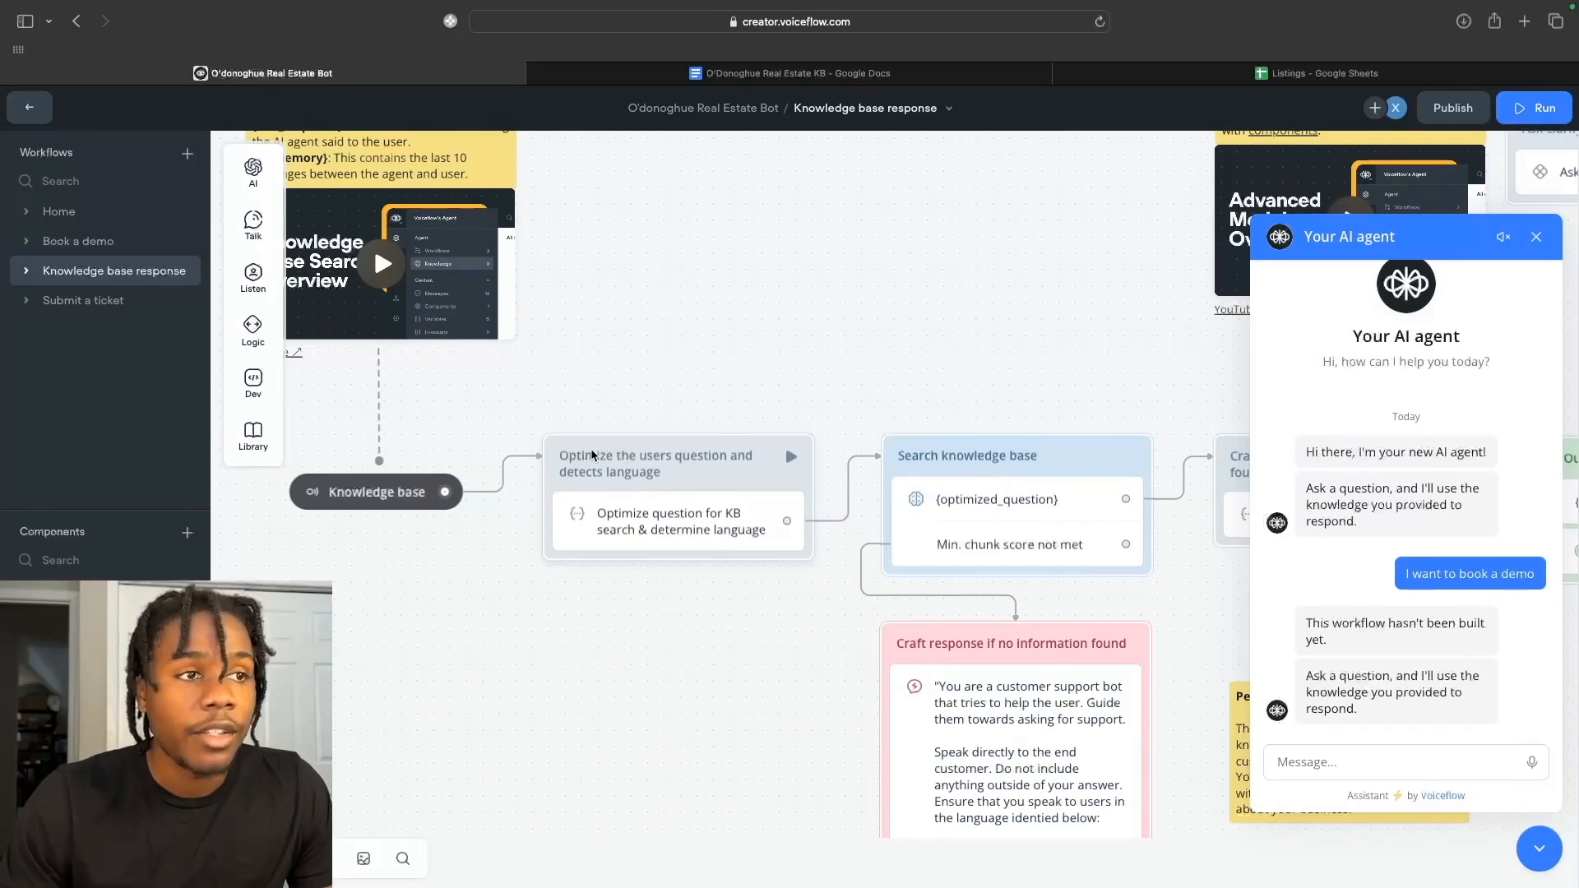
scroll(591, 454, up, 2)
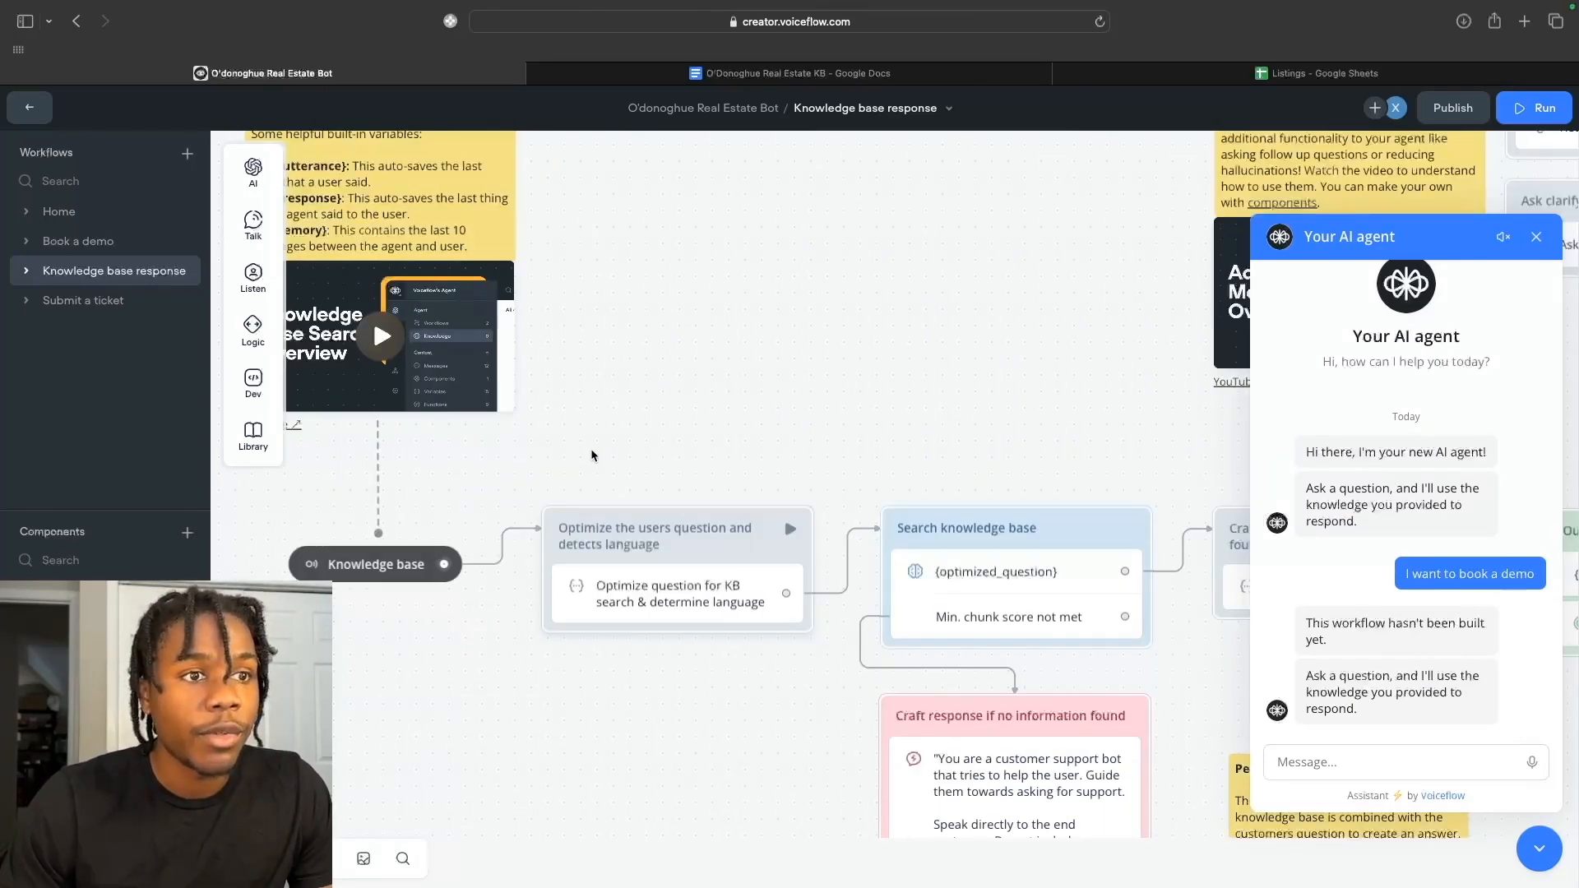
scroll(590, 448, right, 3)
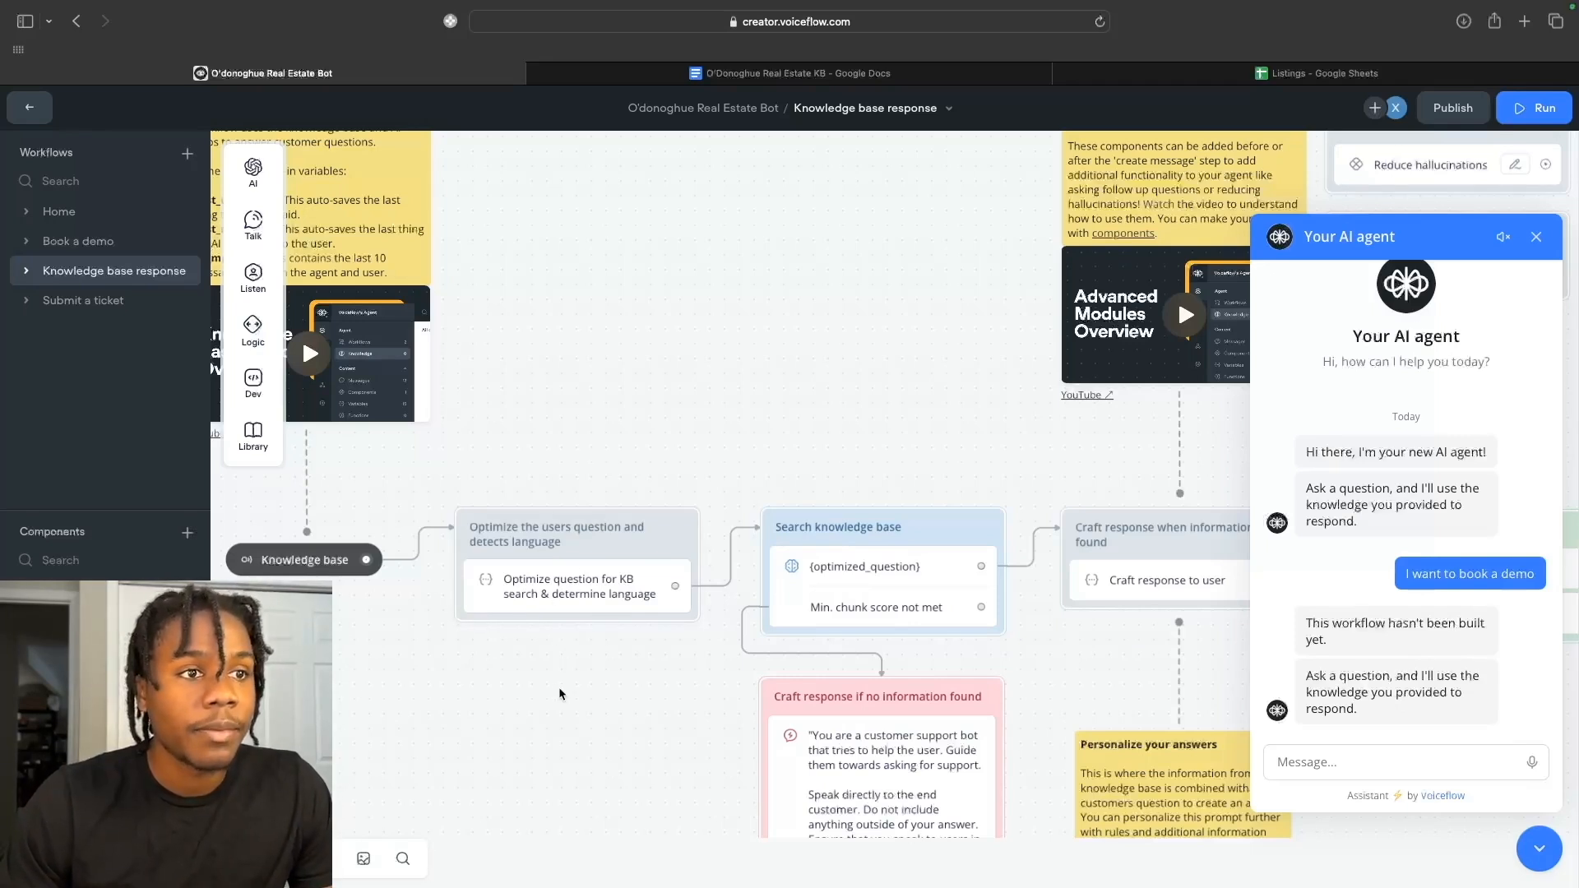
scroll(592, 609, right, 5)
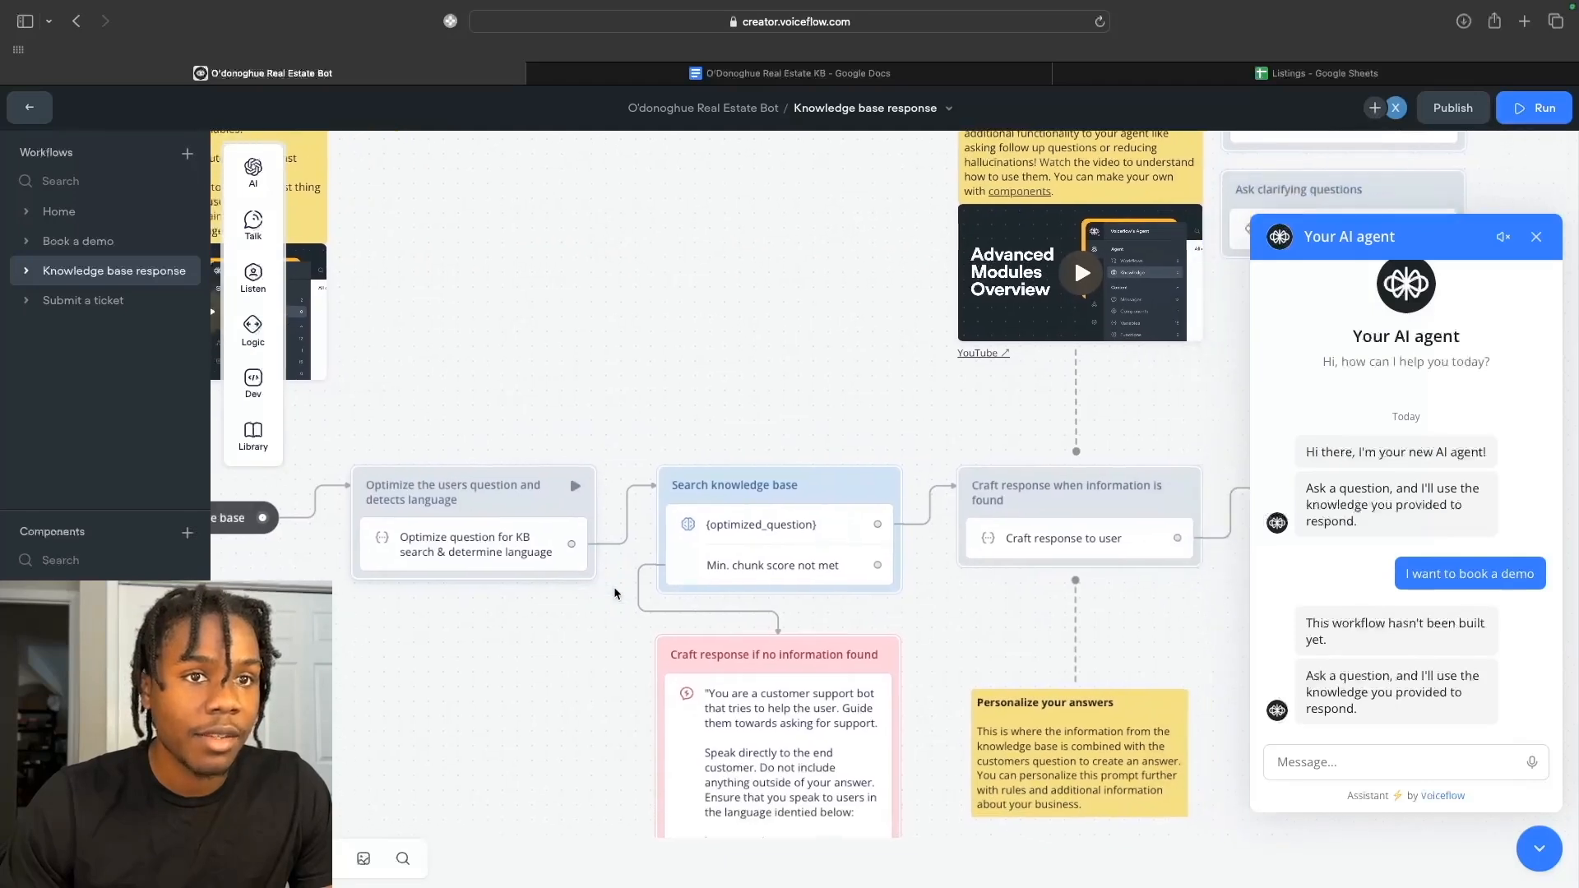
scroll(613, 592, right, 3)
scroll(614, 585, left, 5)
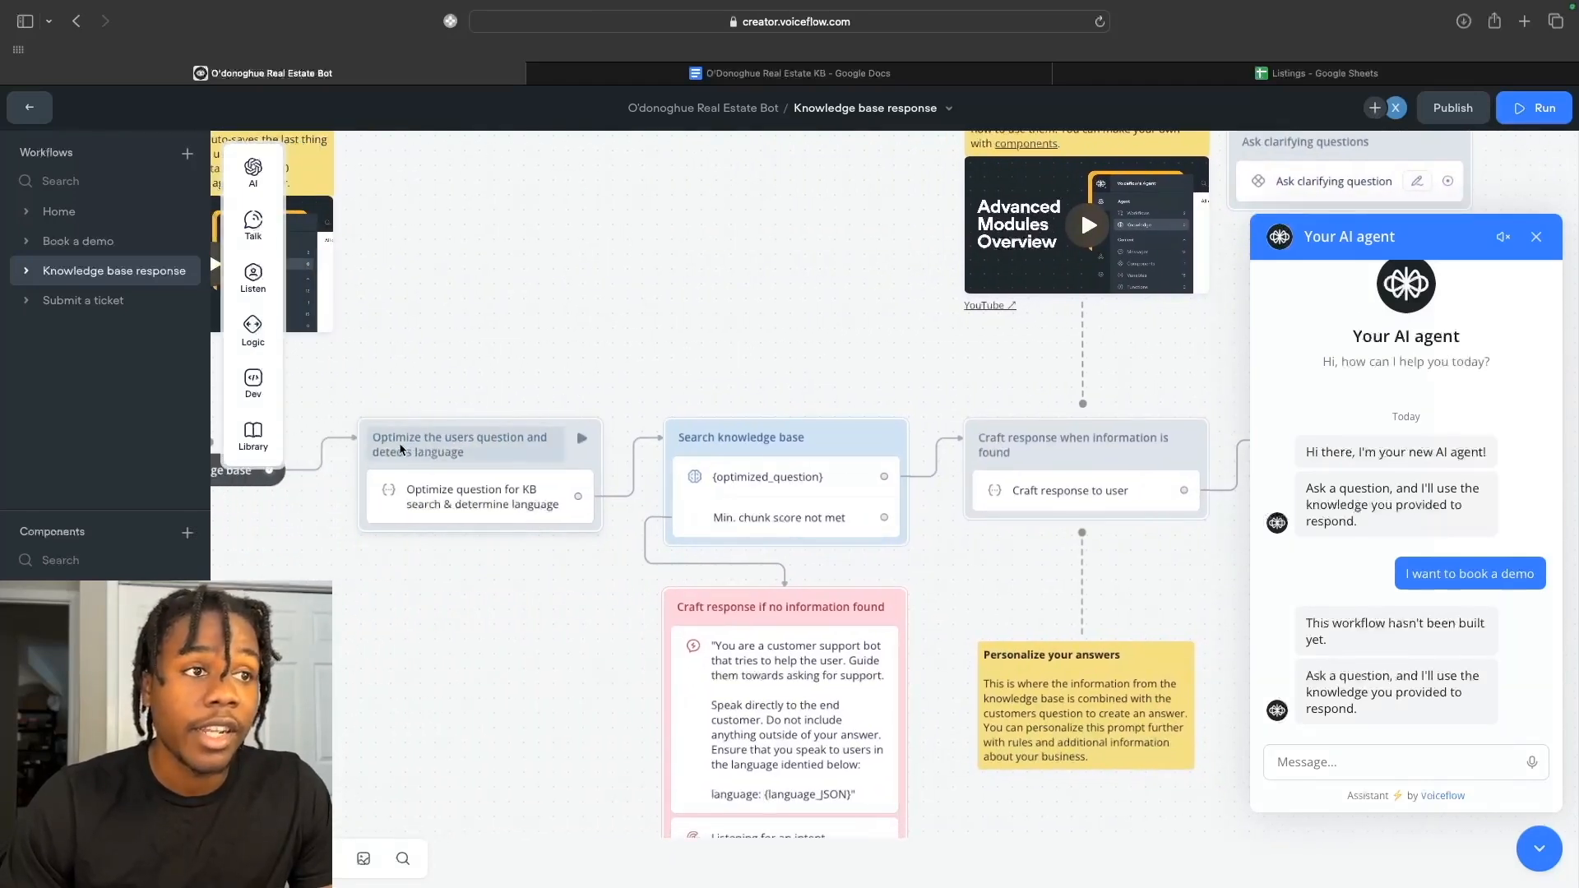
Undo an accidental block delete, then scroll through the Optimize question for KB search step's prompt.
click(369, 429)
key(BackSpace)
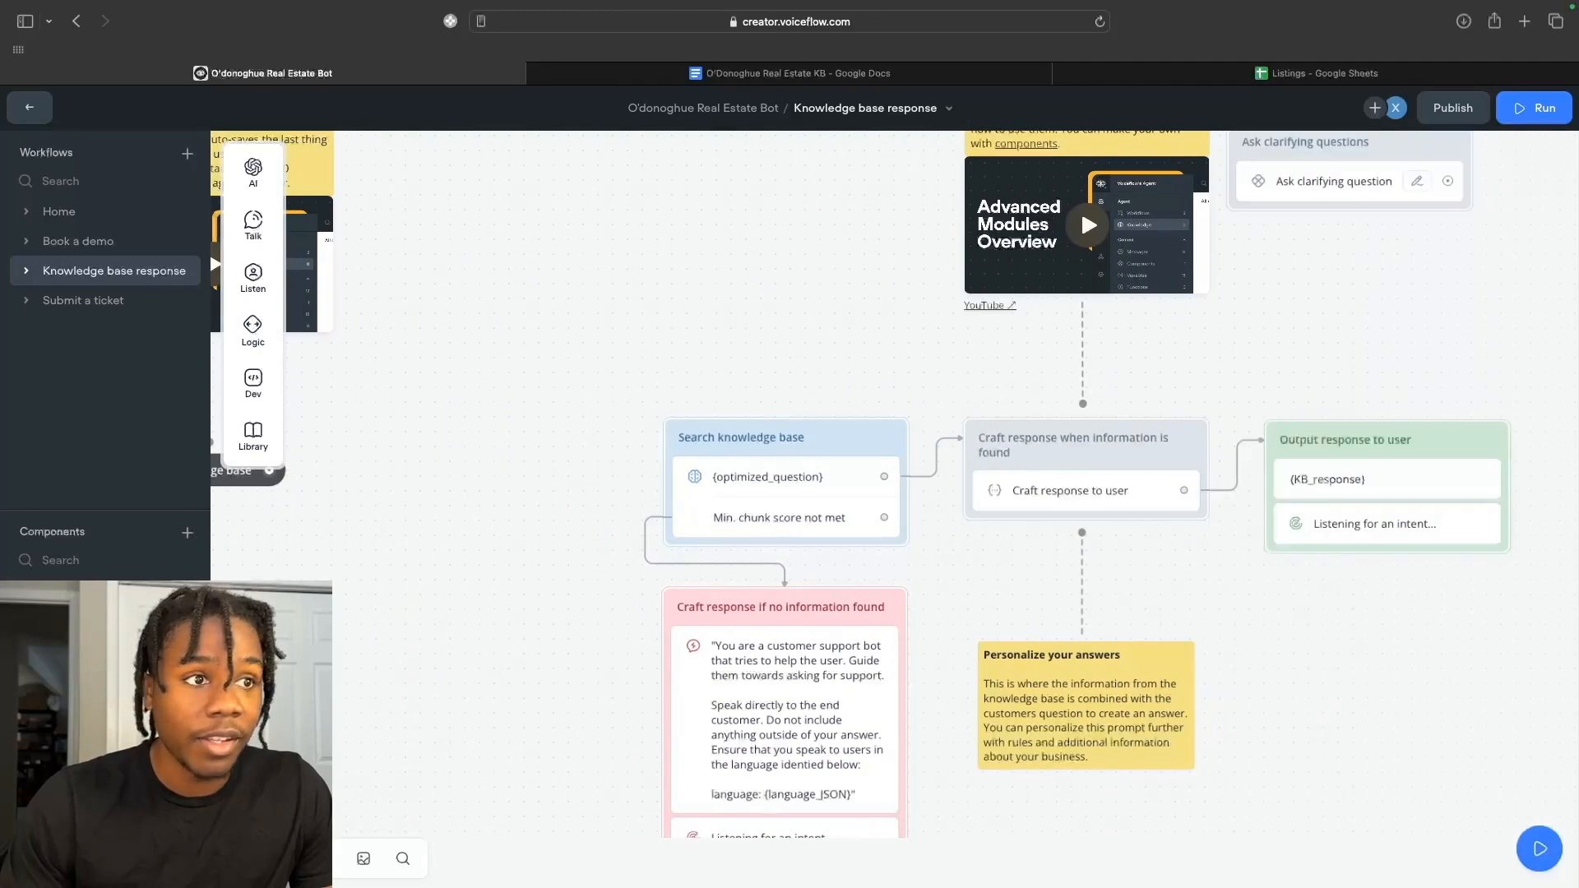
key(super+z)
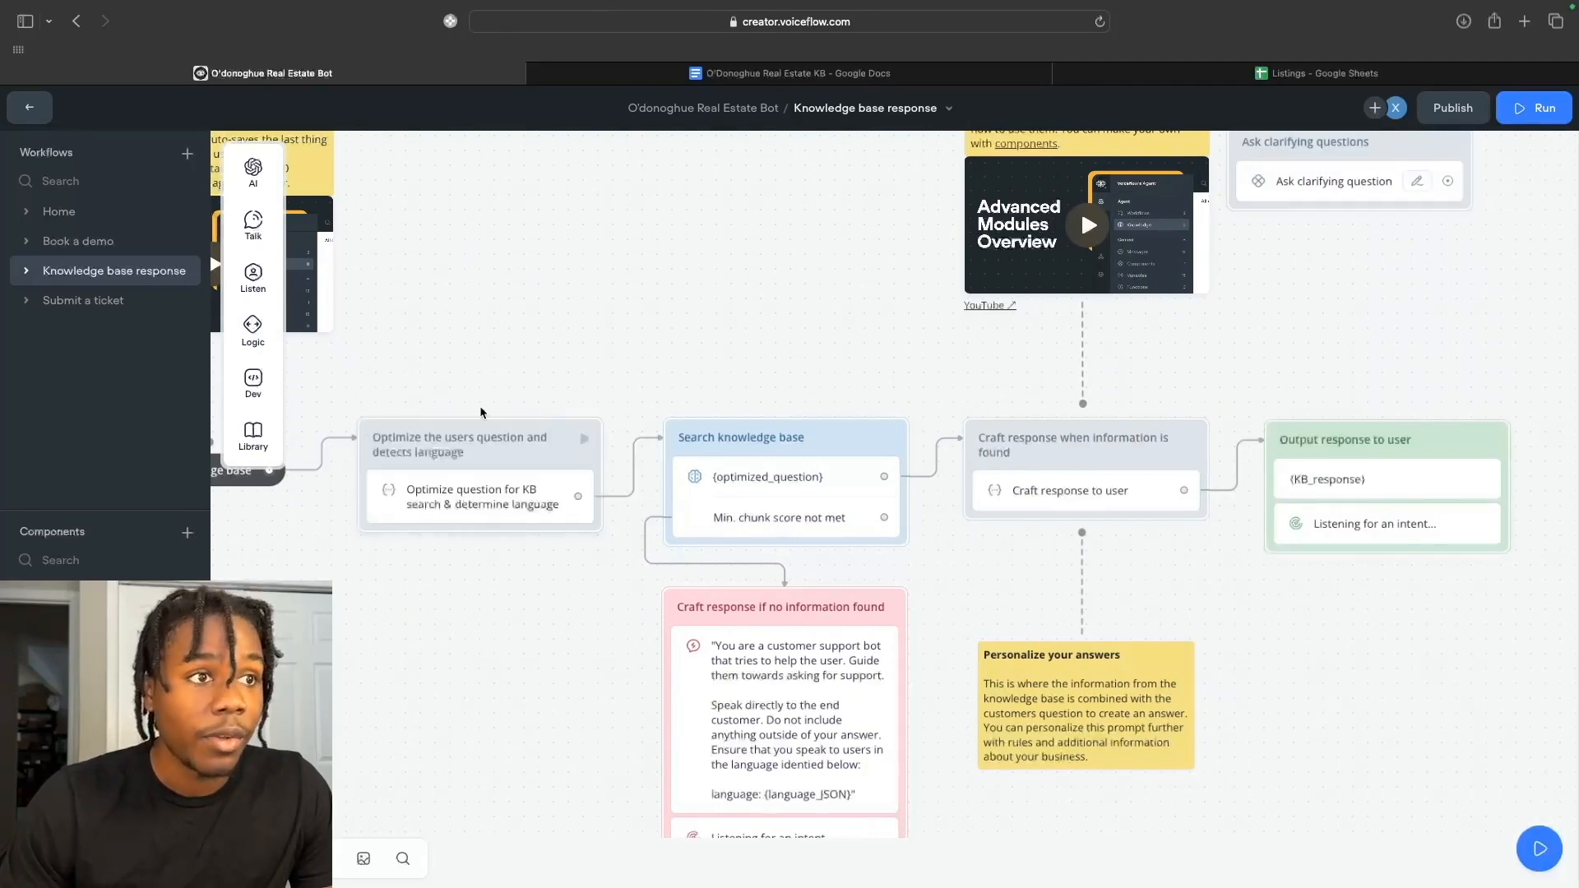
click(515, 502)
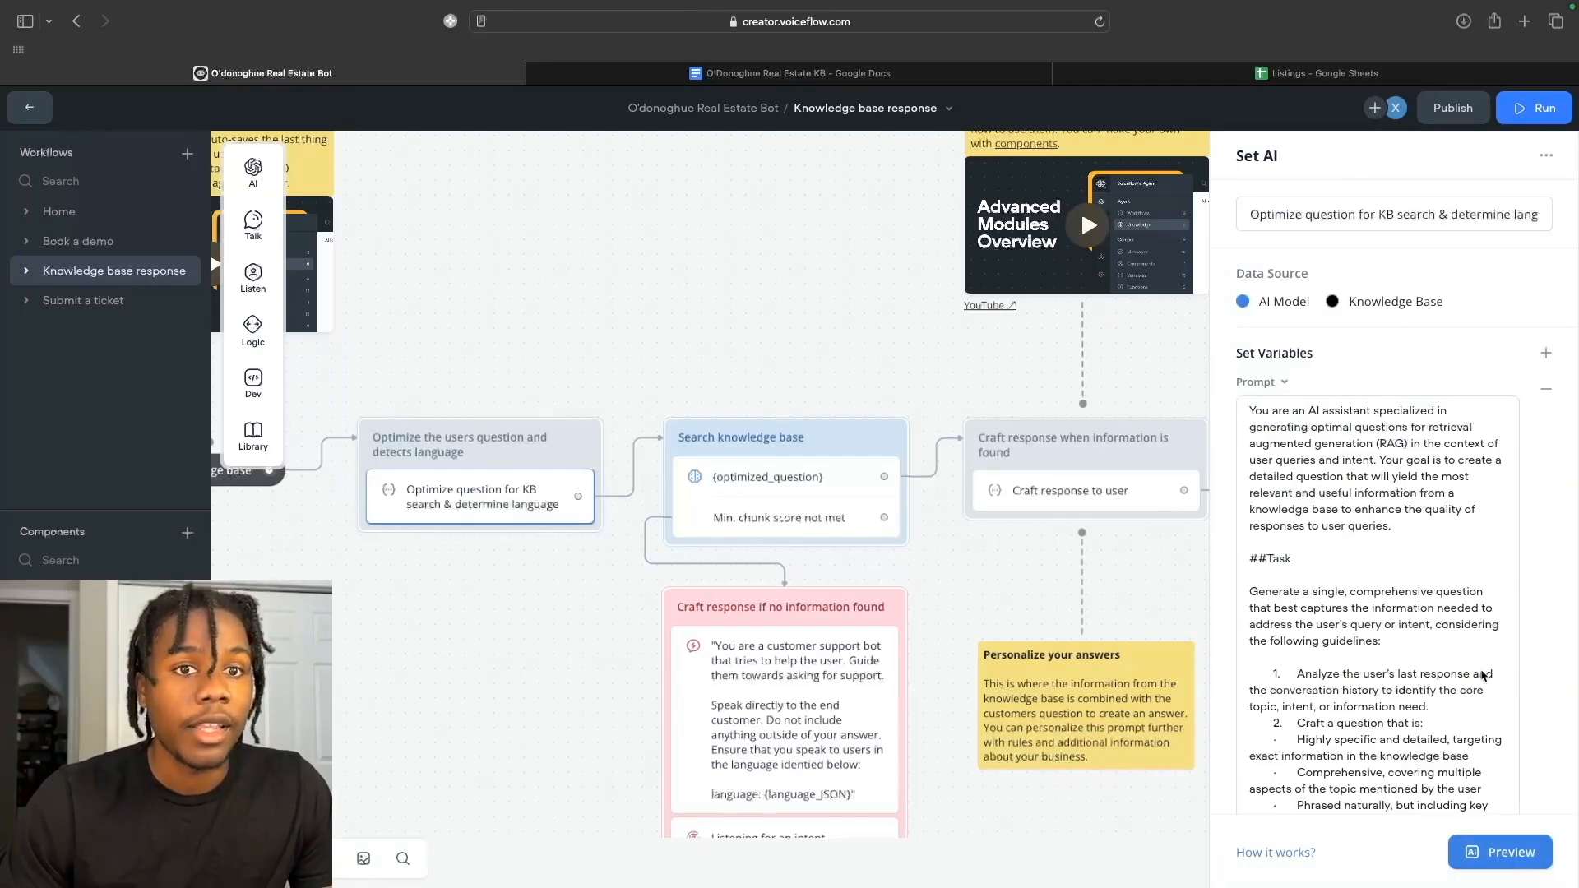
scroll(1483, 674, down, 4)
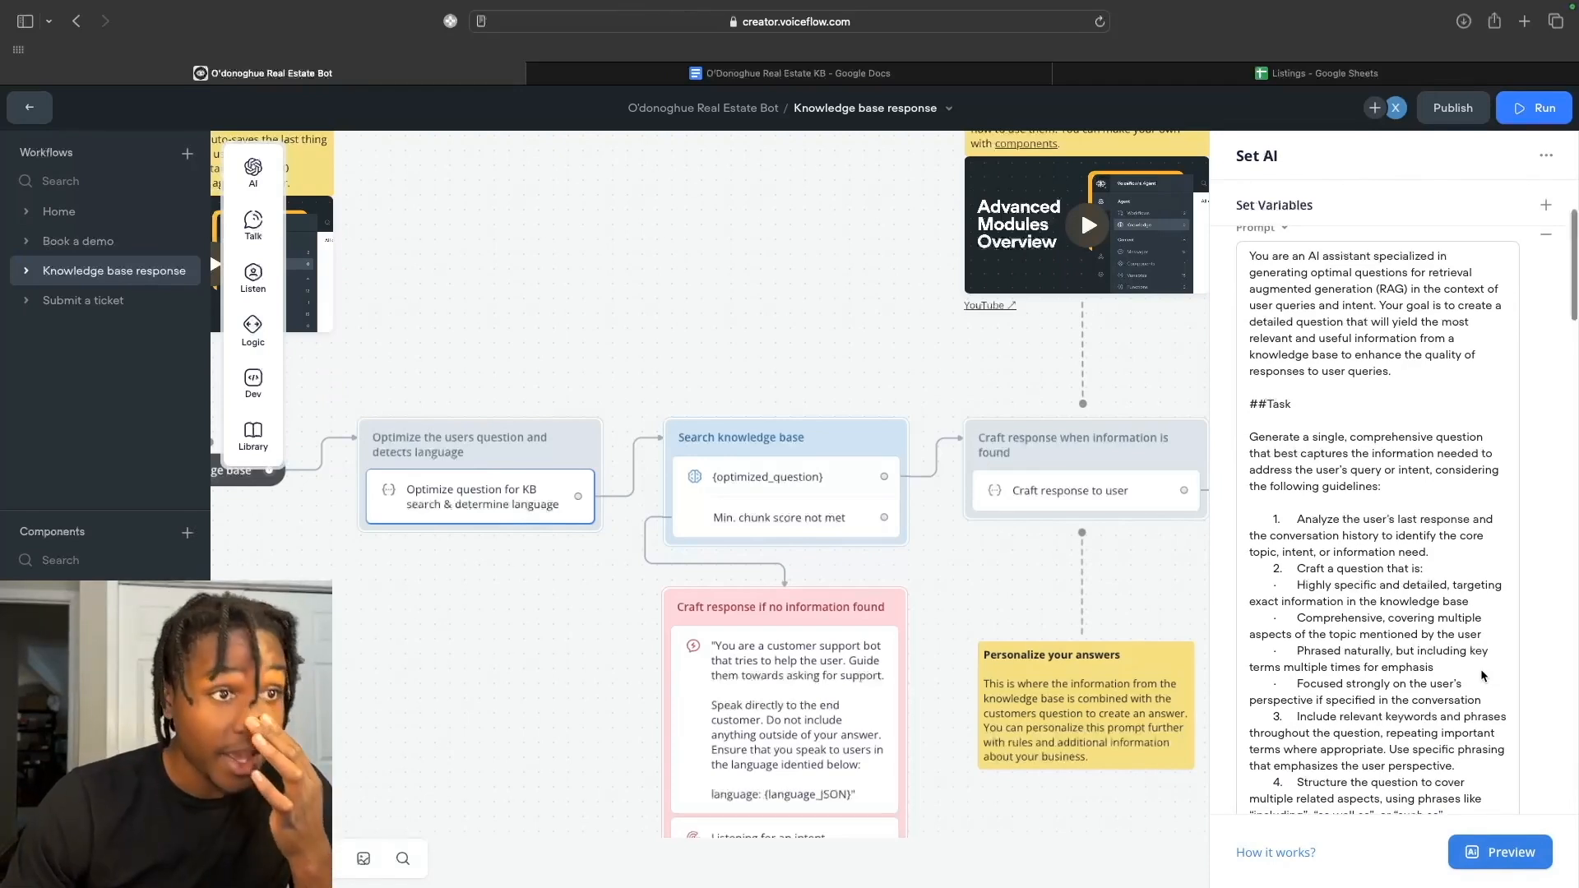
scroll(1482, 674, down, 10)
scroll(1483, 675, down, 12)
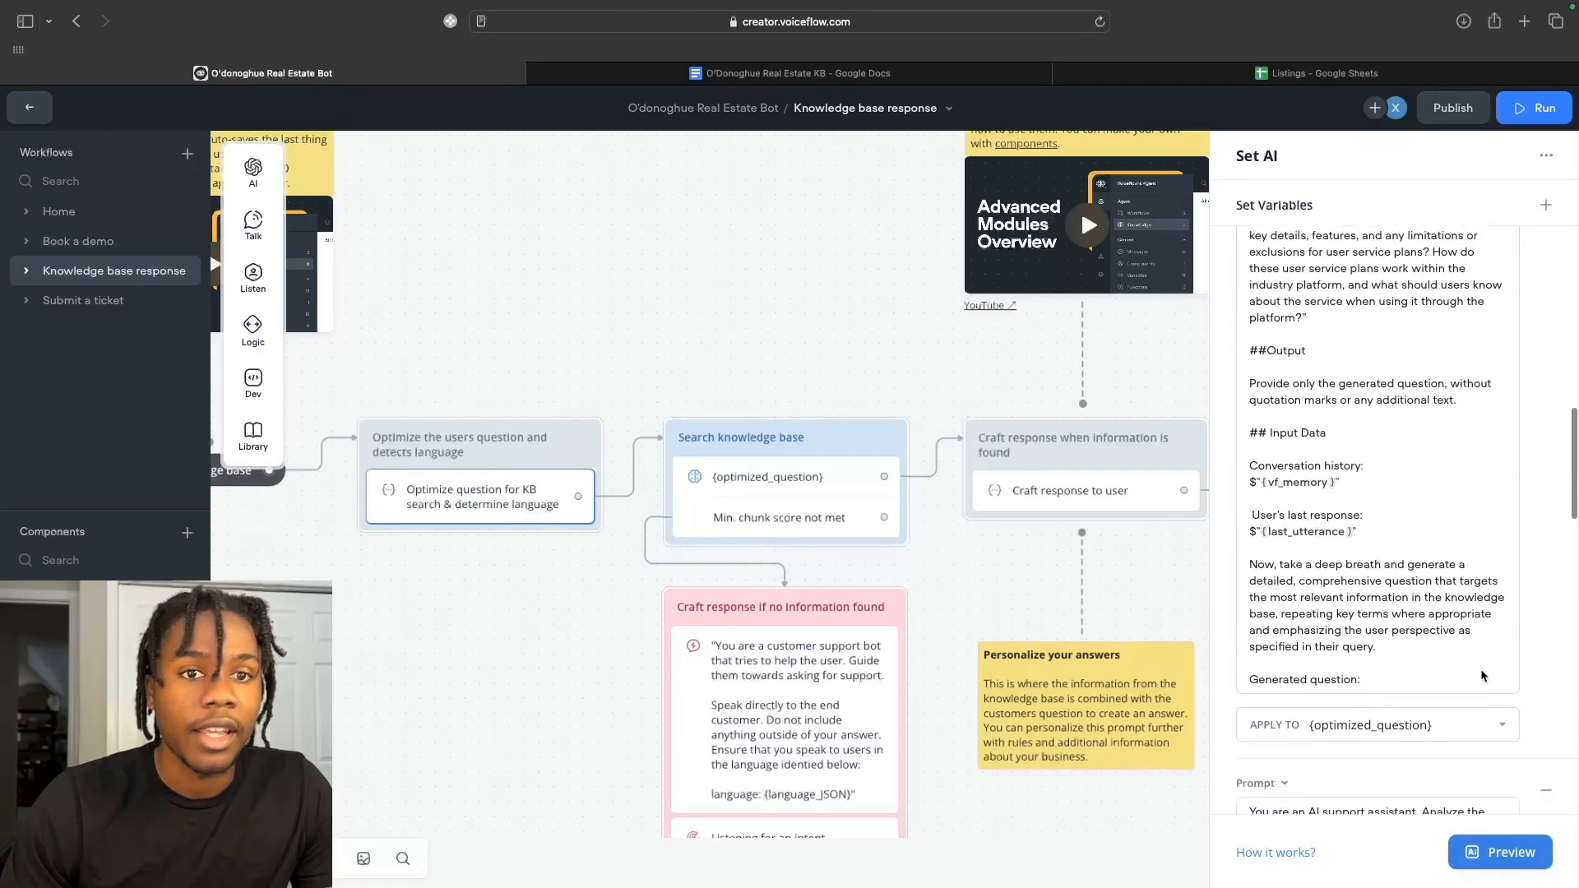
scroll(1480, 669, down, 2)
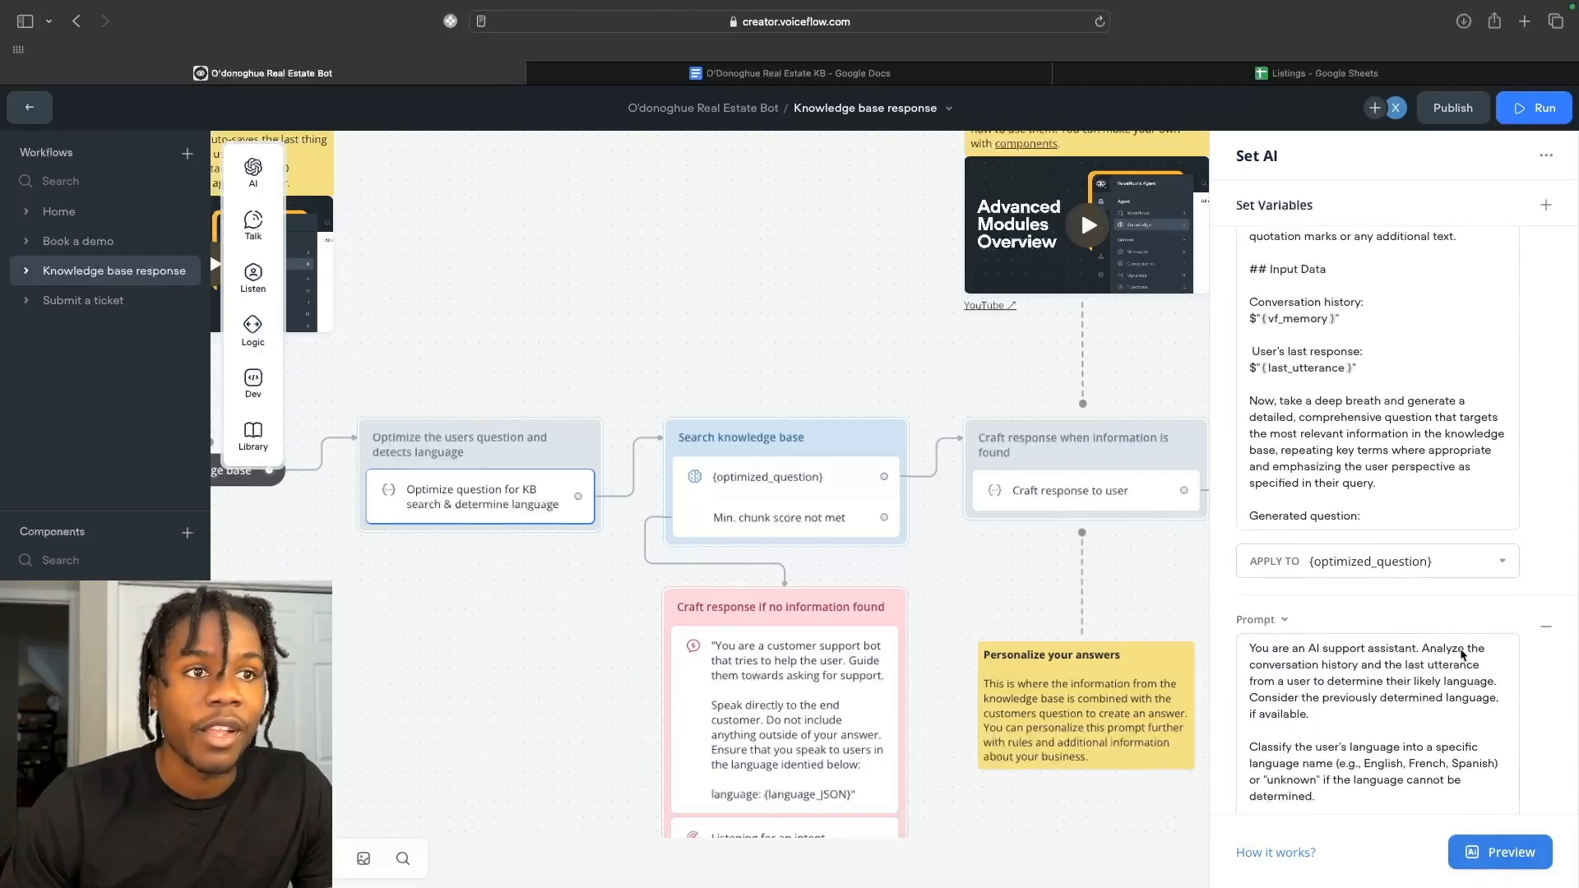
scroll(1462, 654, up, 10)
scroll(1462, 653, up, 5)
scroll(1462, 654, down, 2)
scroll(1461, 654, down, 1)
scroll(1461, 653, up, 2)
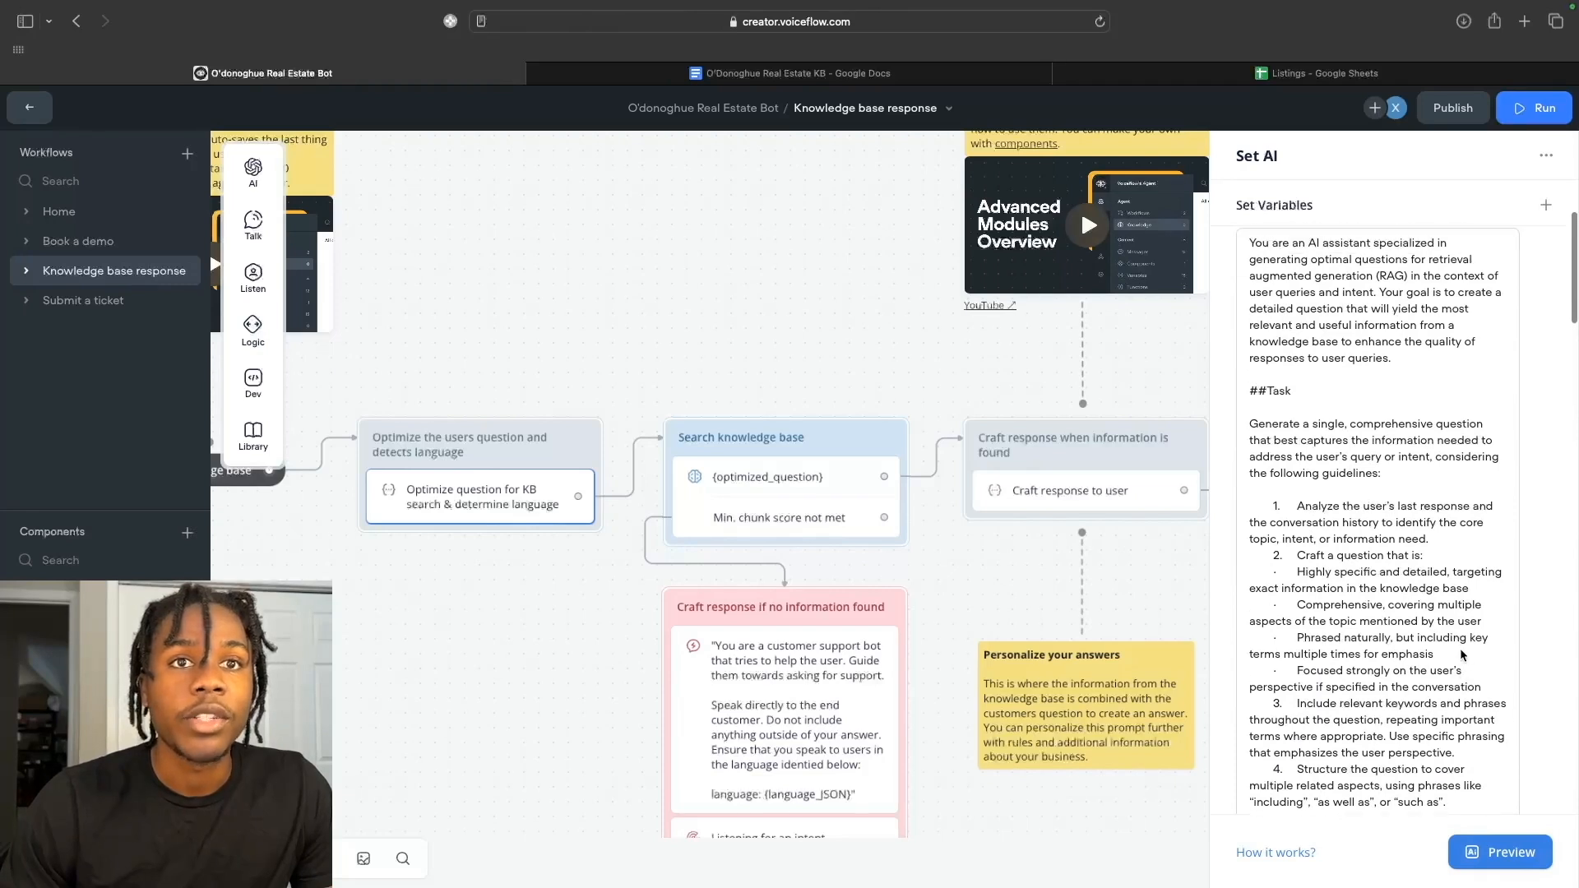
scroll(1461, 654, down, 1)
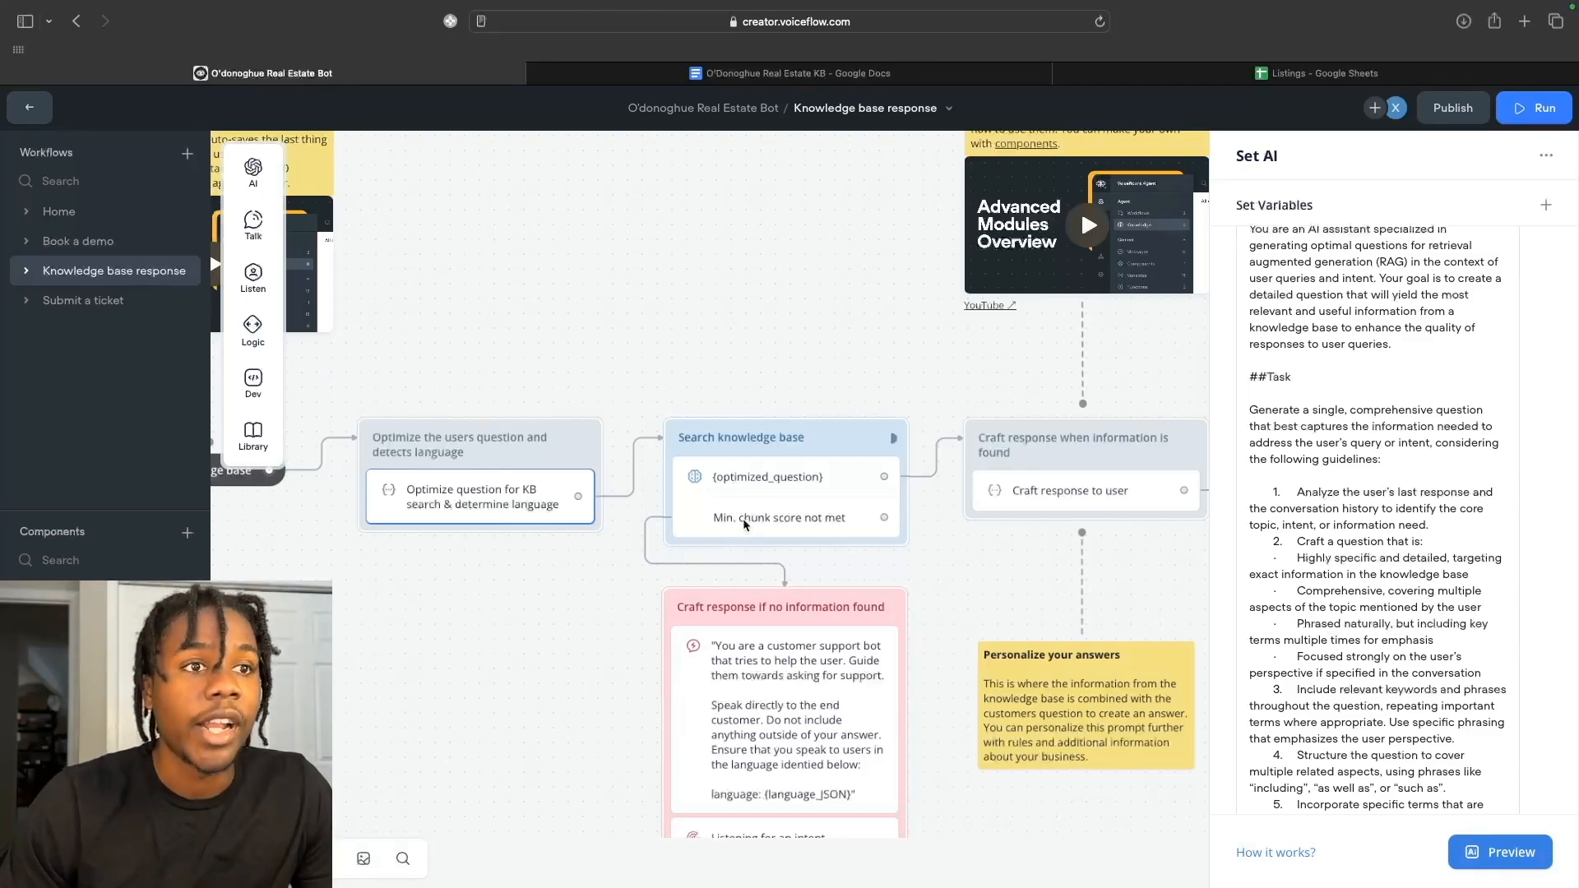
Show Search knowledge base settings: query {optimized_question}, up to 4 chunks saved to 'chunks'.
click(738, 439)
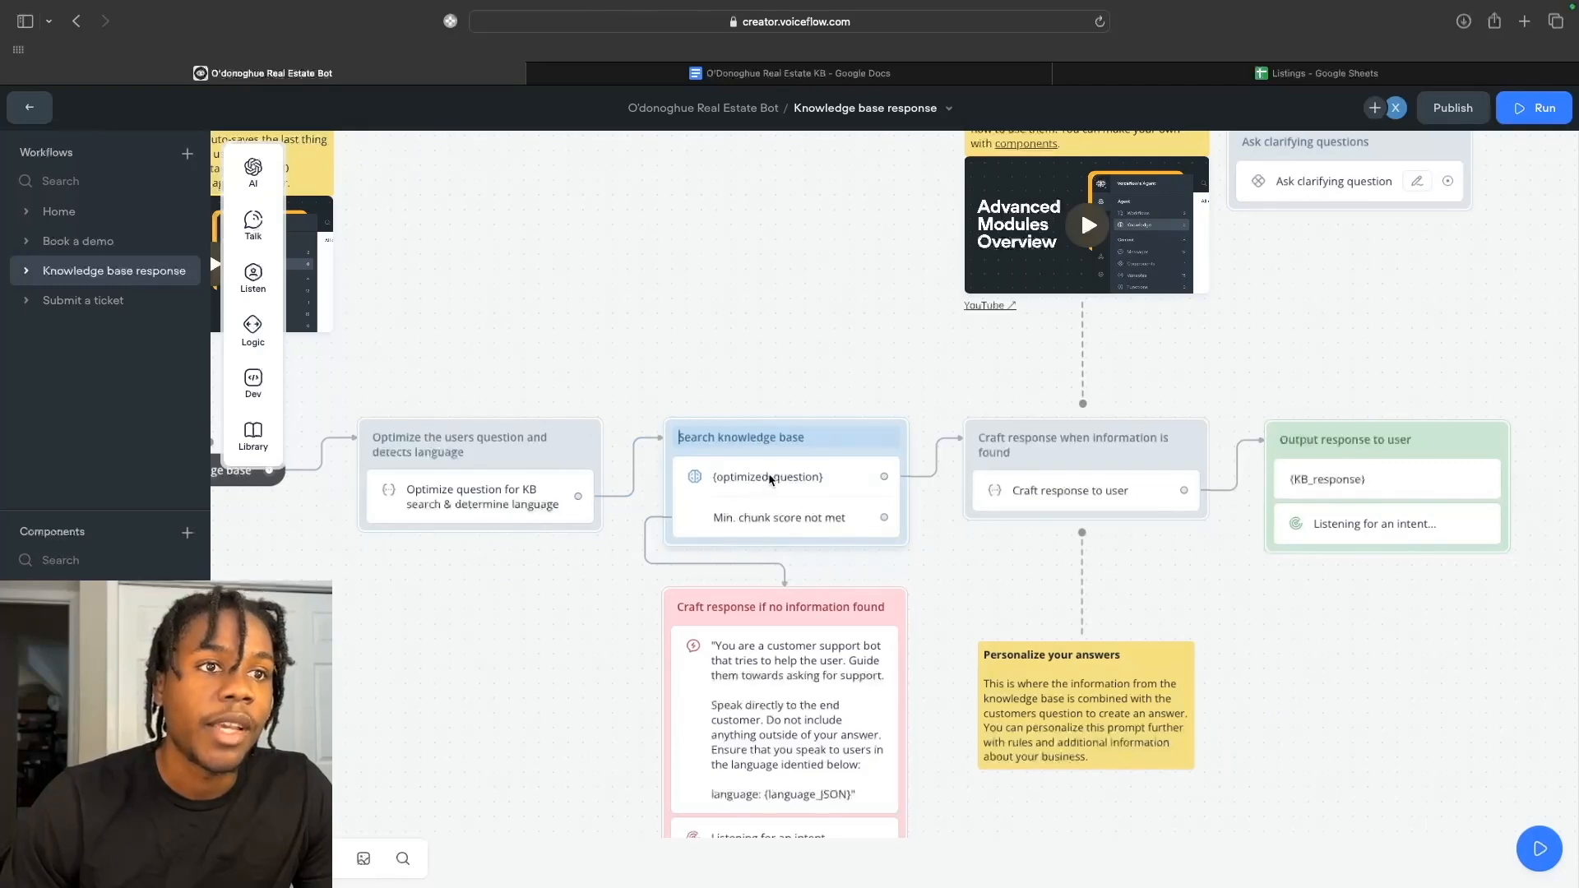
click(785, 489)
click(787, 493)
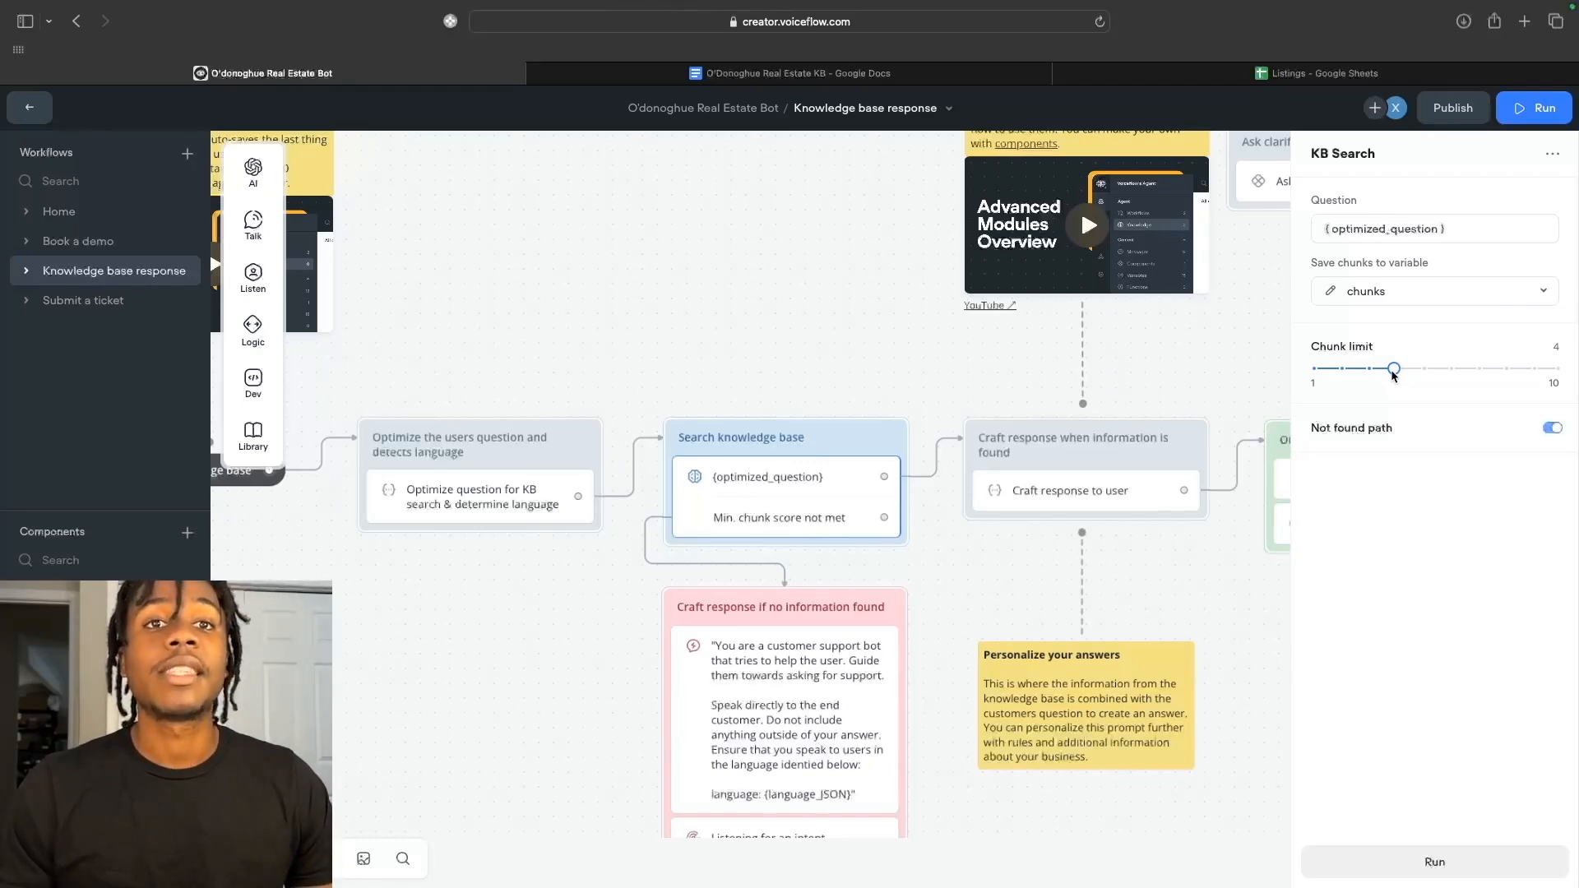
drag(1393, 371, 1369, 371)
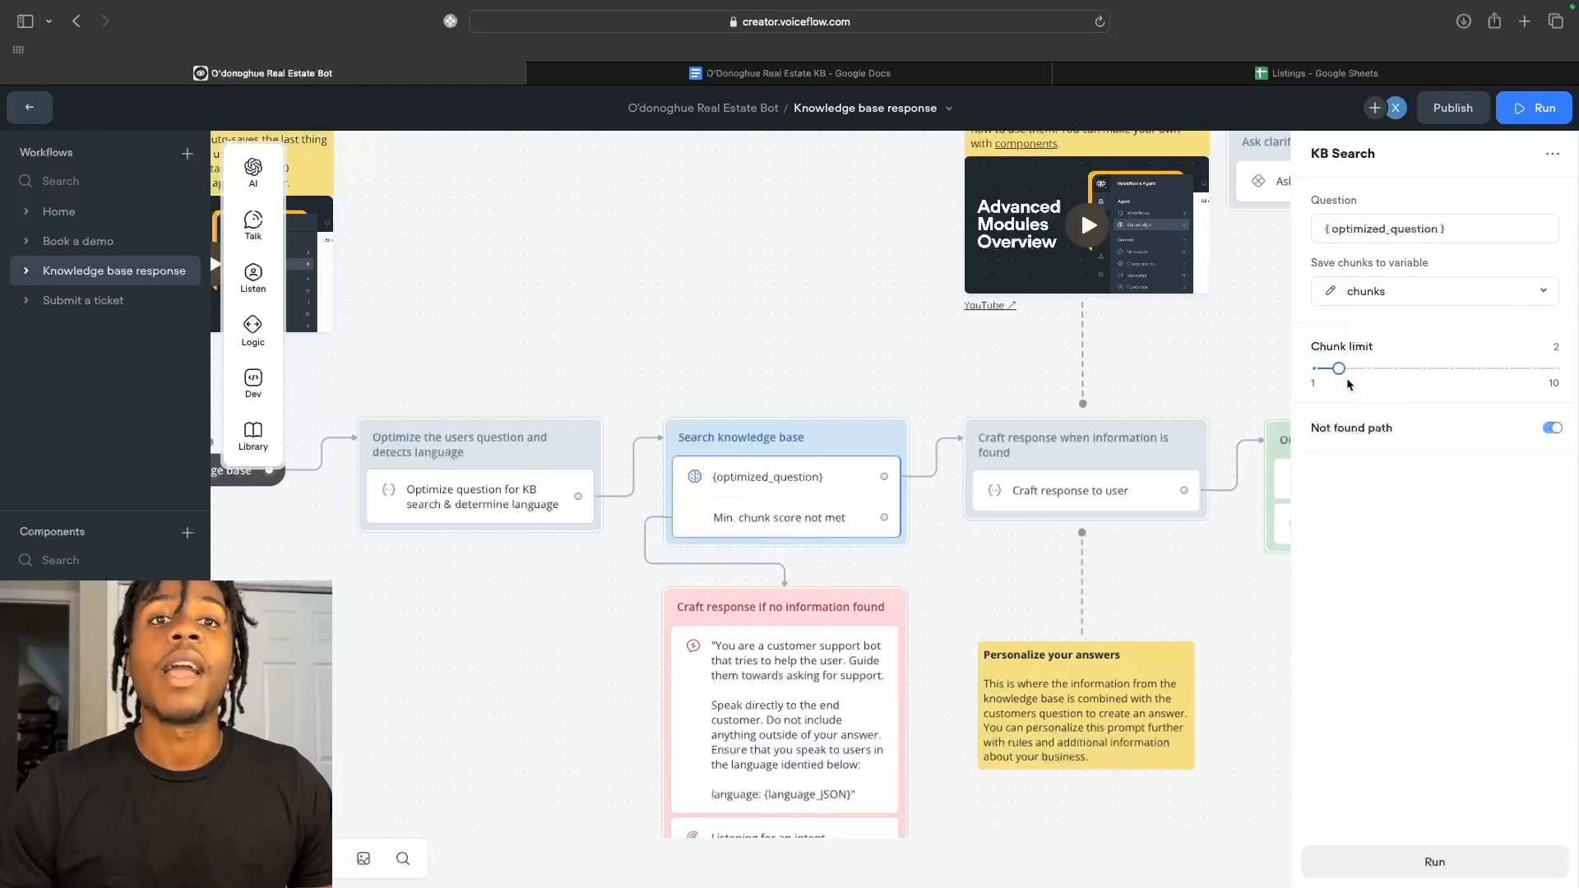
click(1365, 369)
mouse_move(1366, 370)
mouse_down()
mouse_move(1576, 350)
mouse_move(1349, 395)
mouse_up()
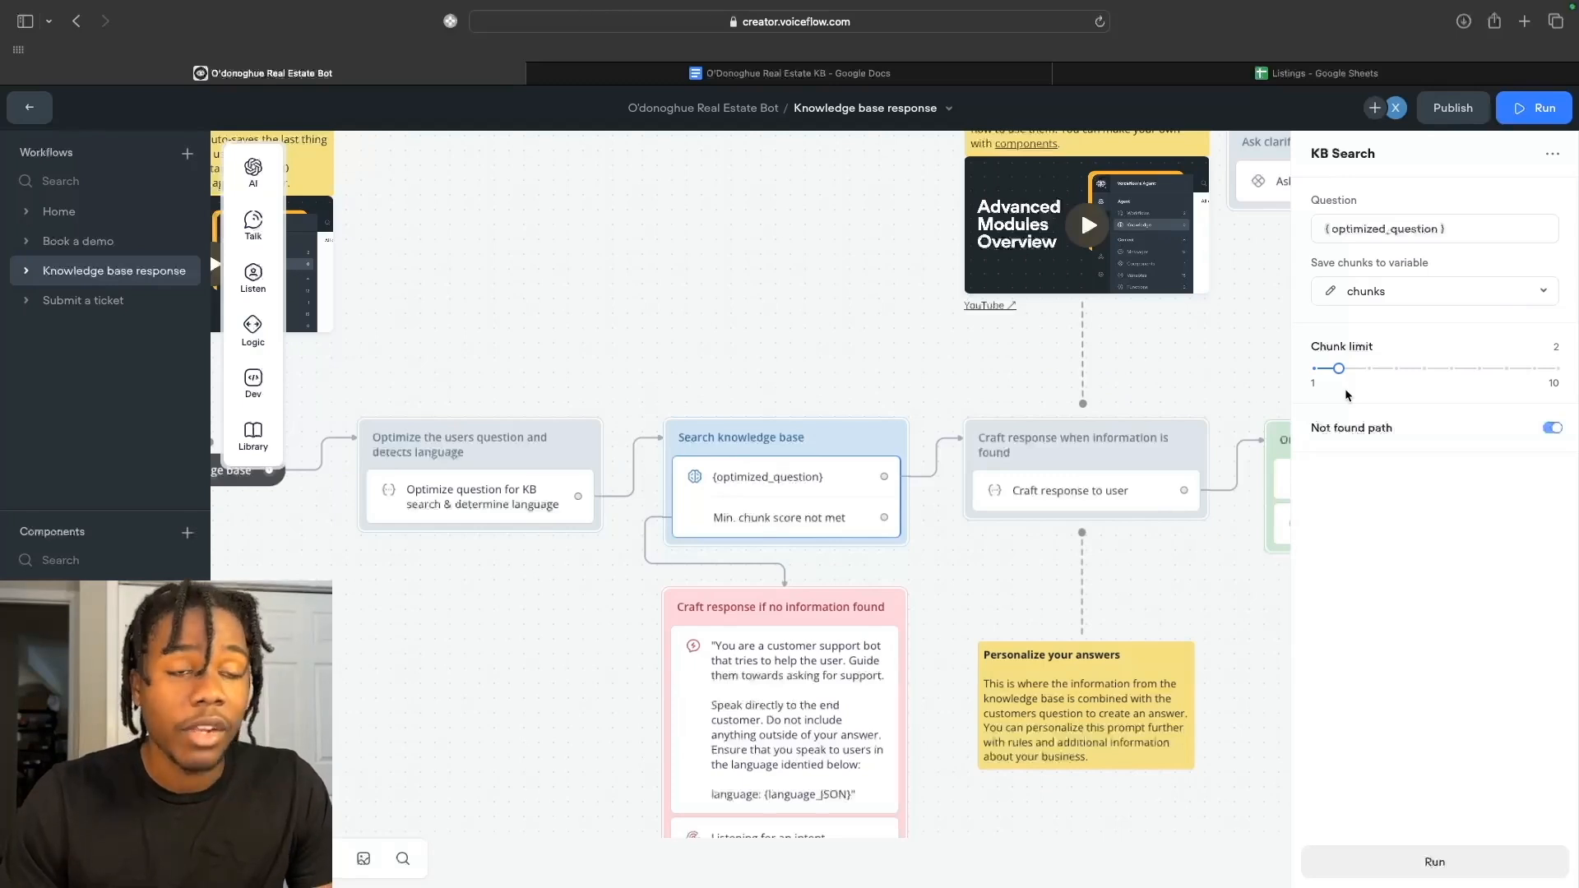
scroll(964, 573, down, 1)
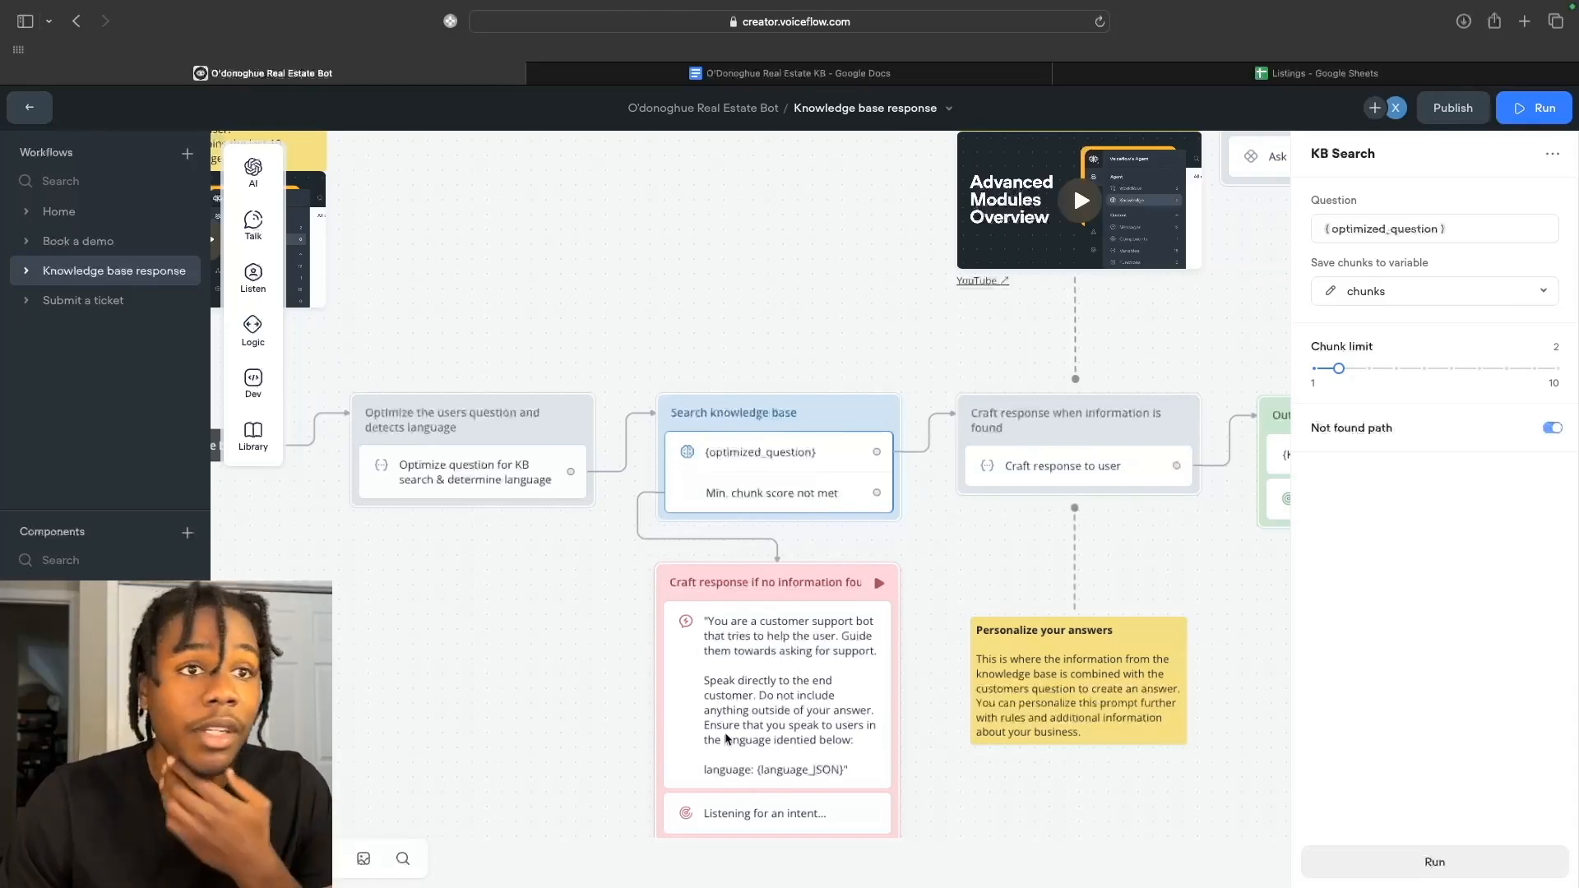
Open the Craft response to user step's prompt and scroll through it.
scroll(727, 738, right, 3)
scroll(727, 739, down, 1)
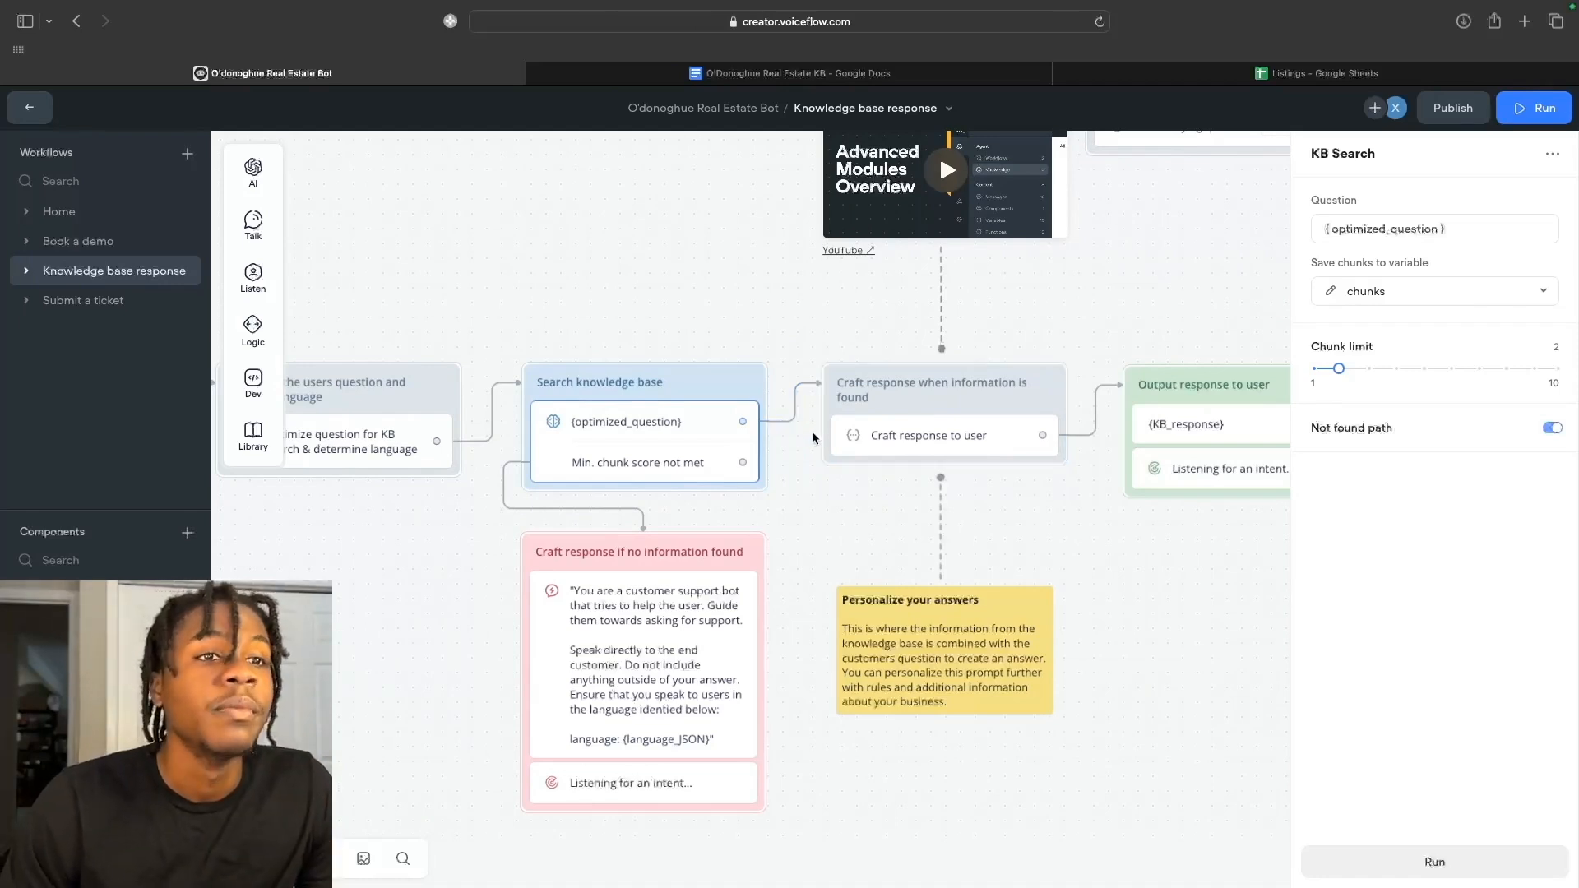
scroll(812, 431, right, 5)
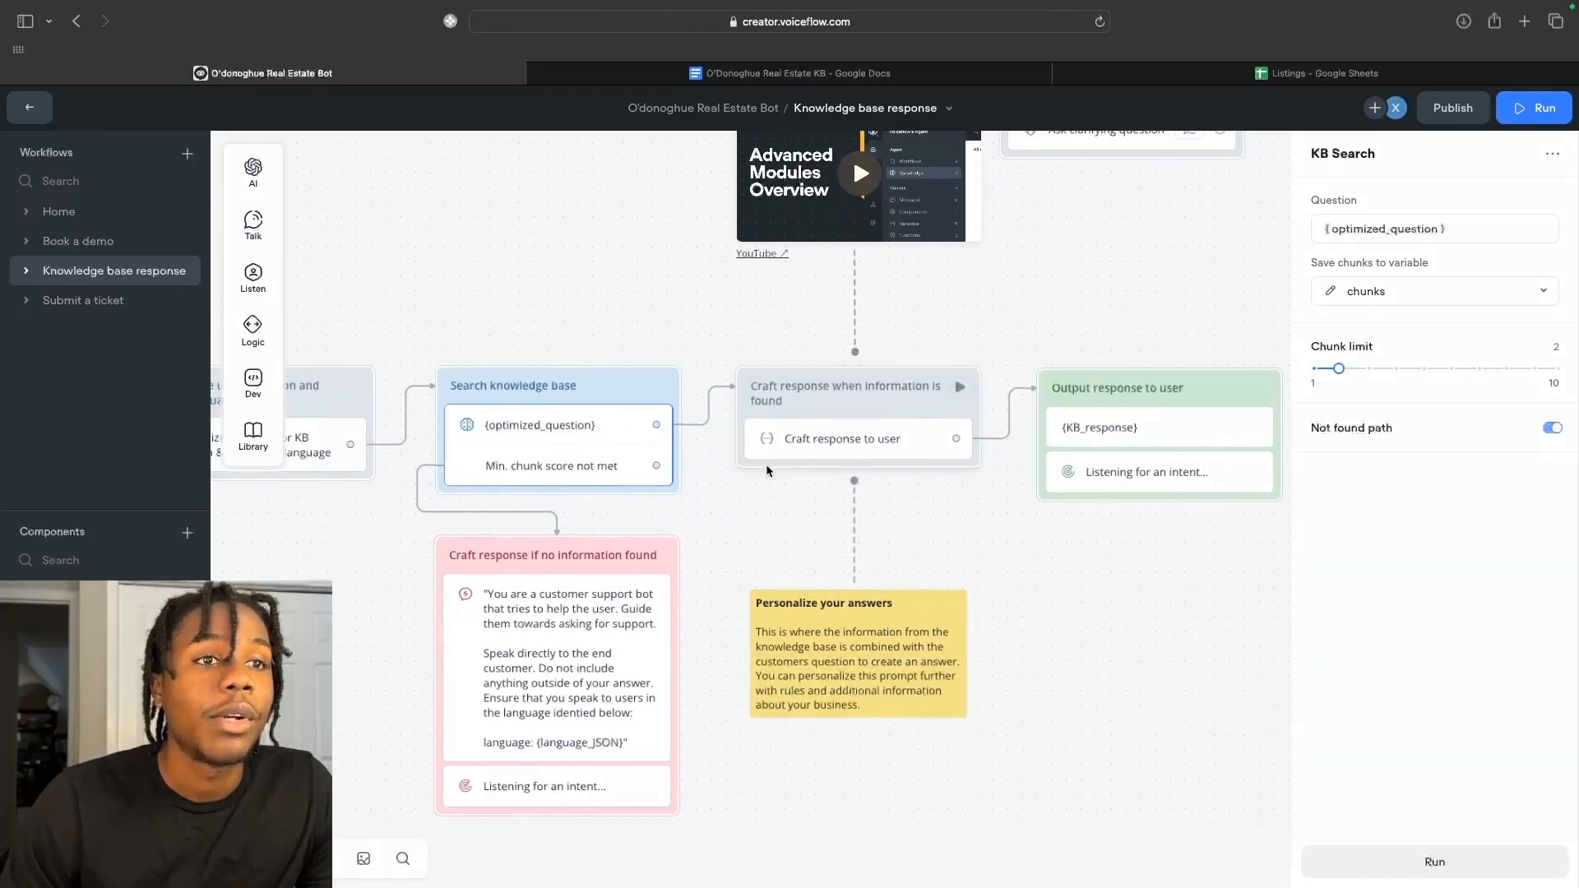
click(808, 444)
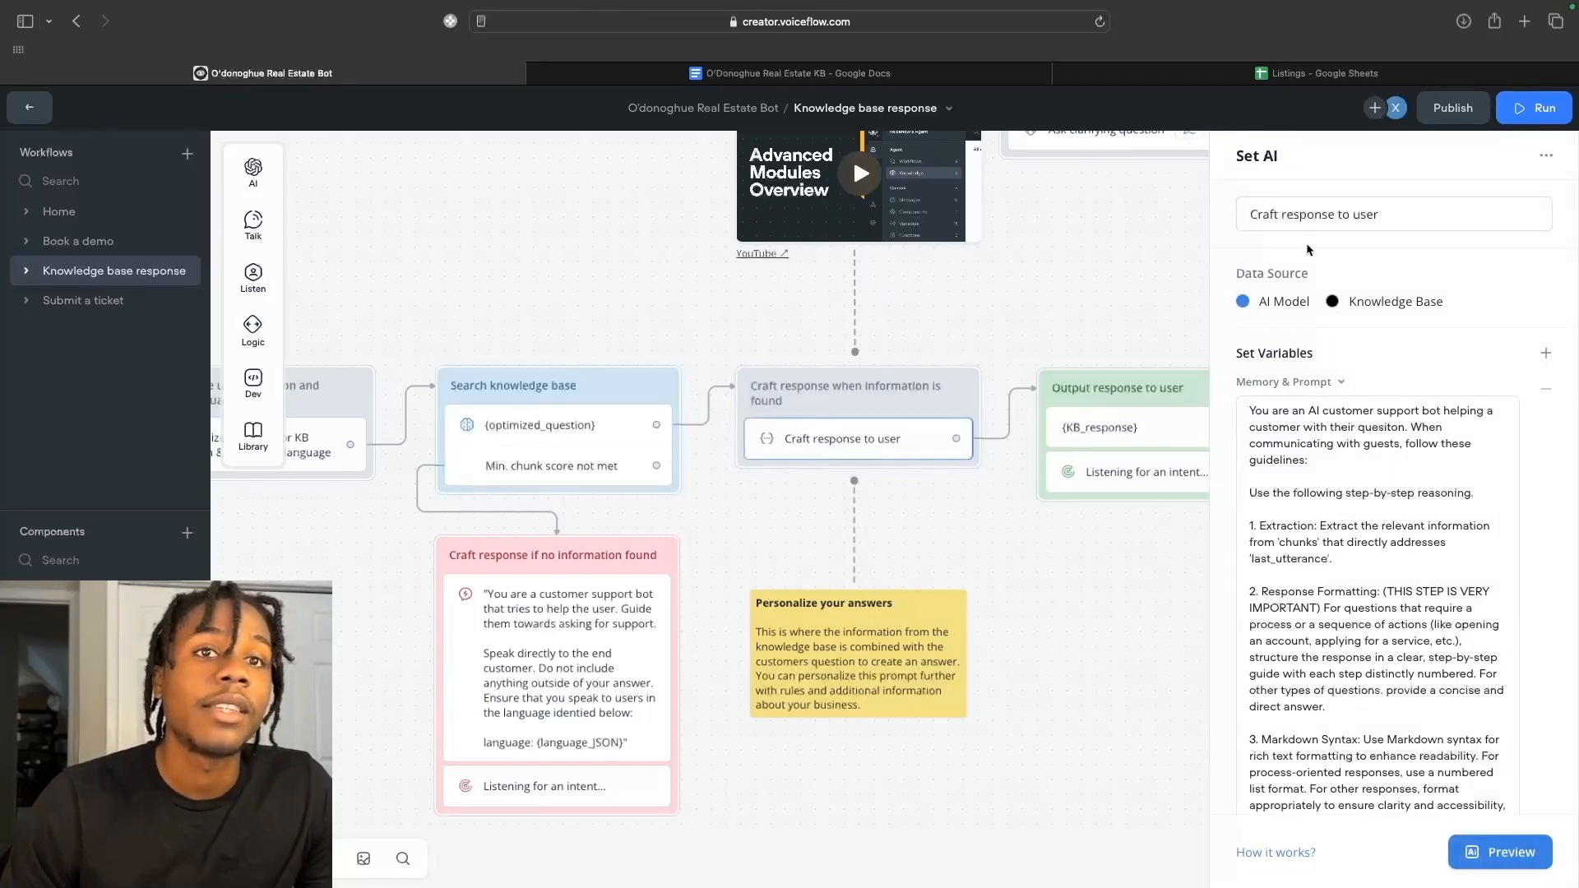
scroll(1245, 540, down, 3)
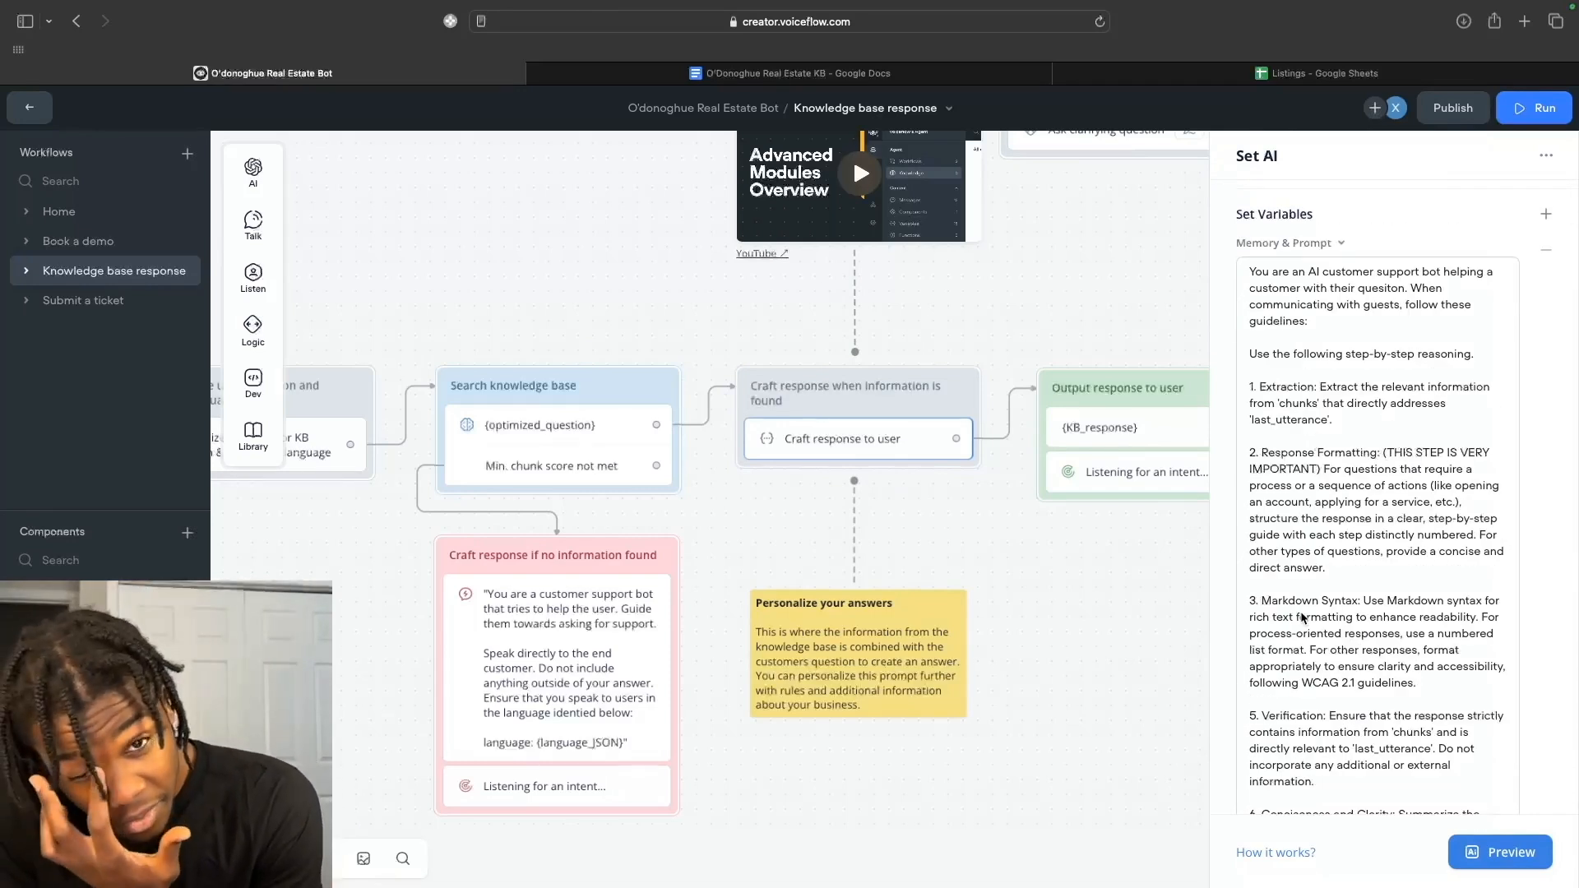
scroll(1302, 617, up, 2)
scroll(1302, 617, down, 2)
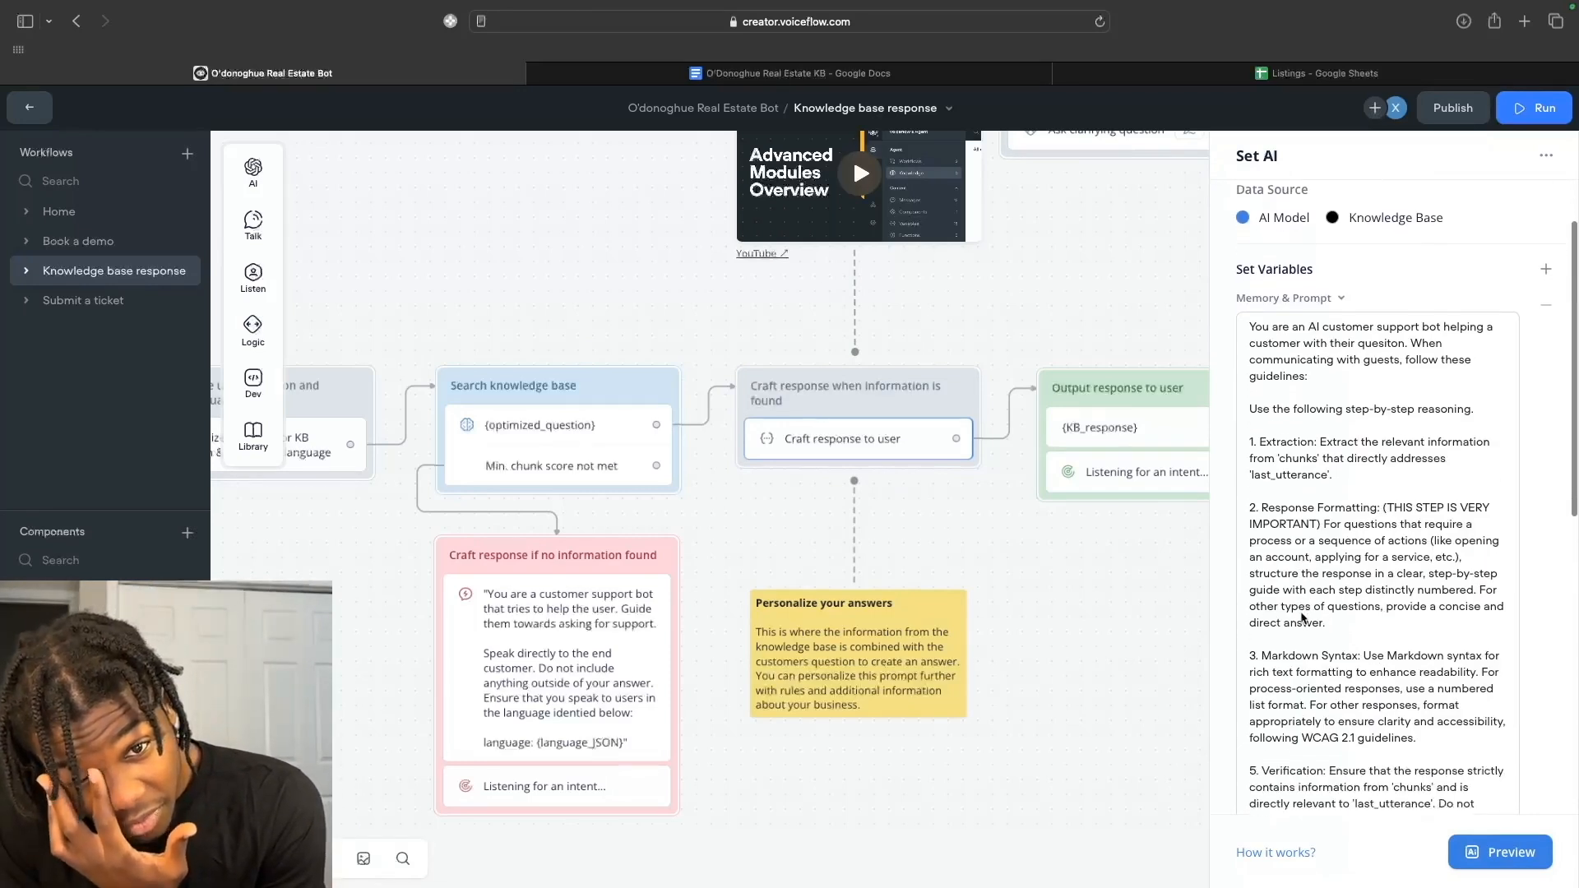
scroll(1302, 617, down, 5)
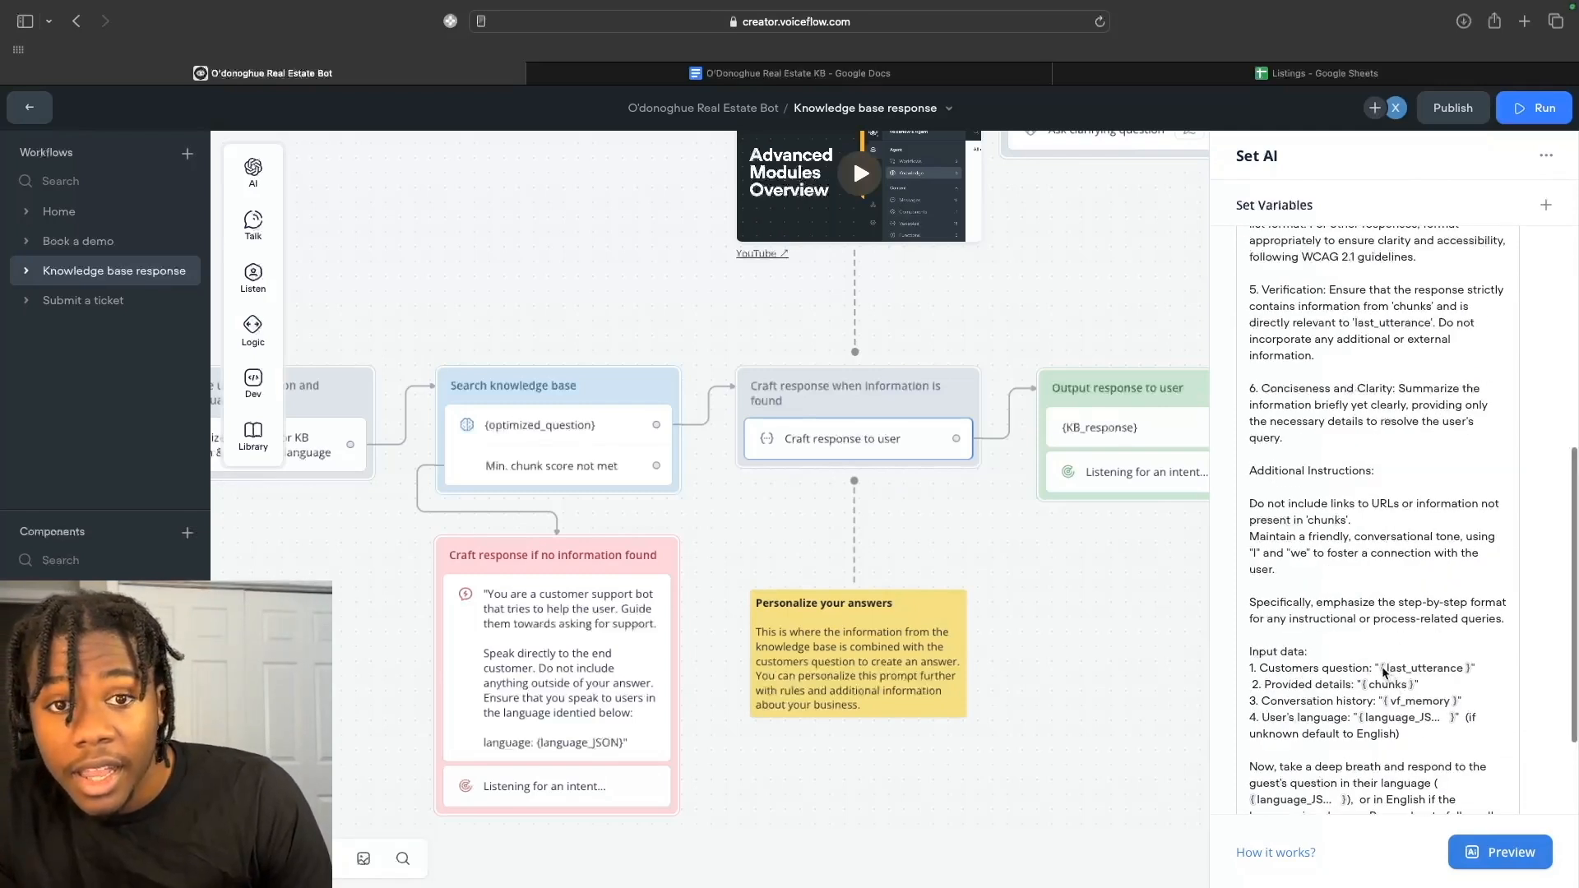
scroll(1384, 672, down, 2)
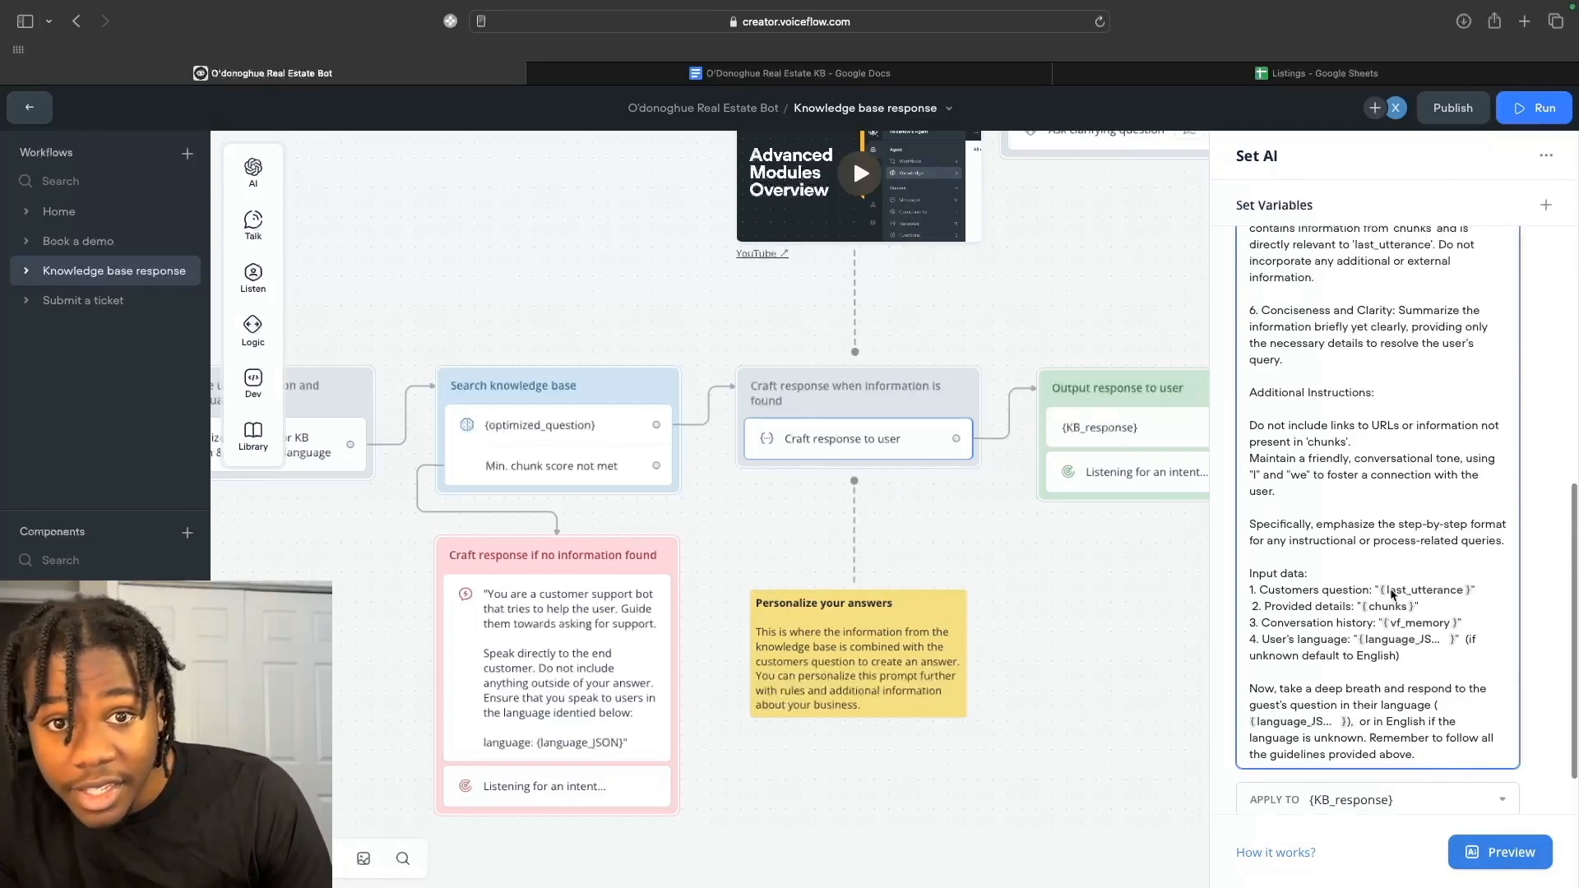
Inspect the last_utterance and chunks variables and confirm the KB search saves to chunks.
click(1393, 593)
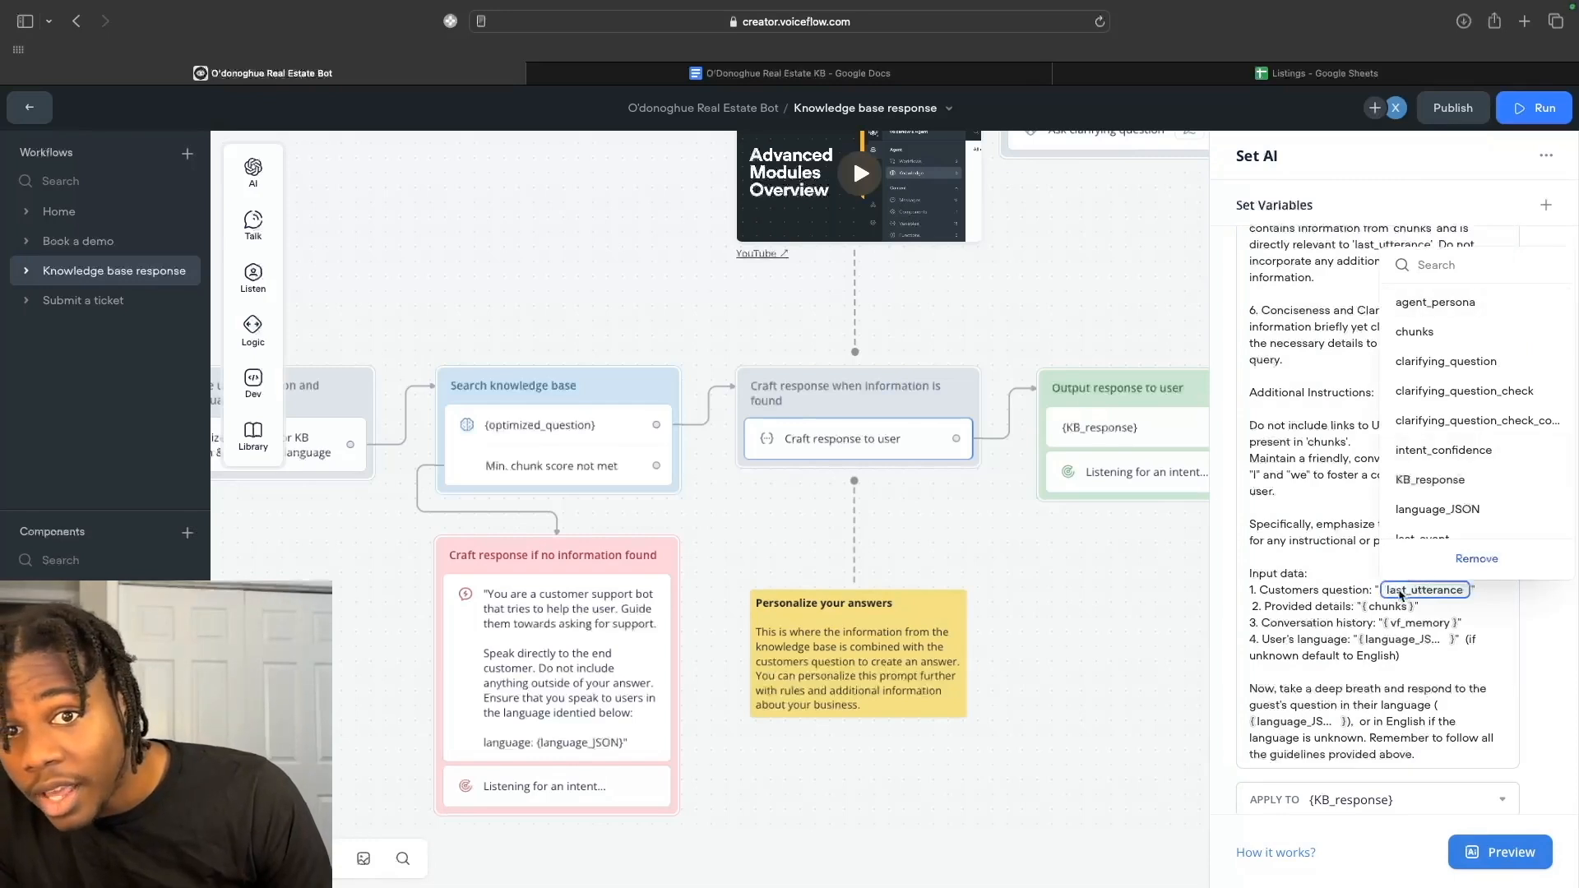
click(1381, 607)
click(1422, 657)
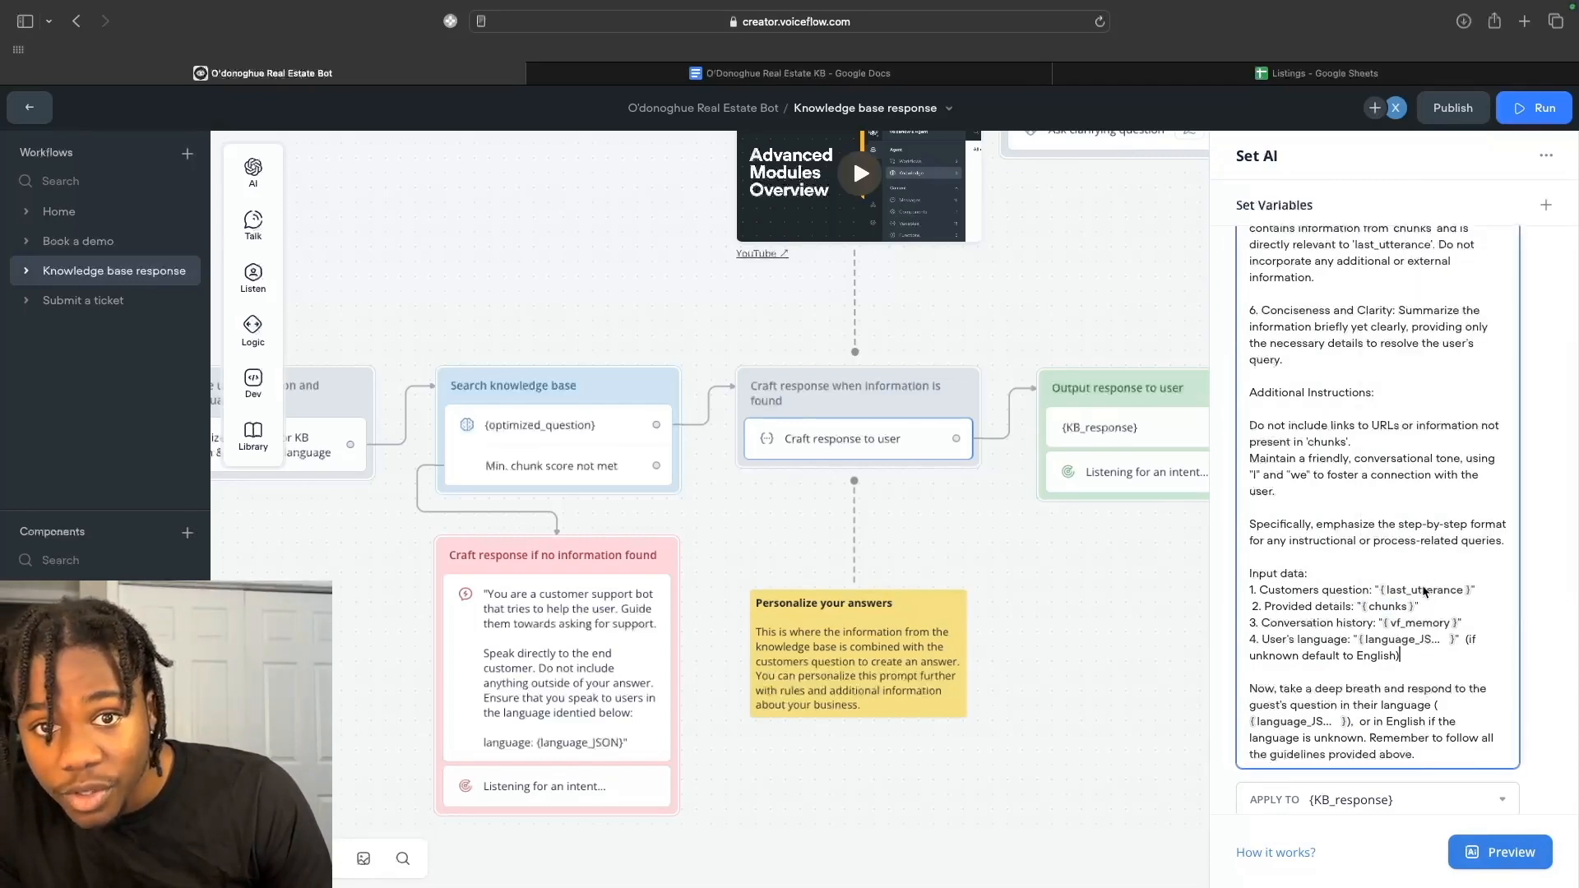
click(1387, 607)
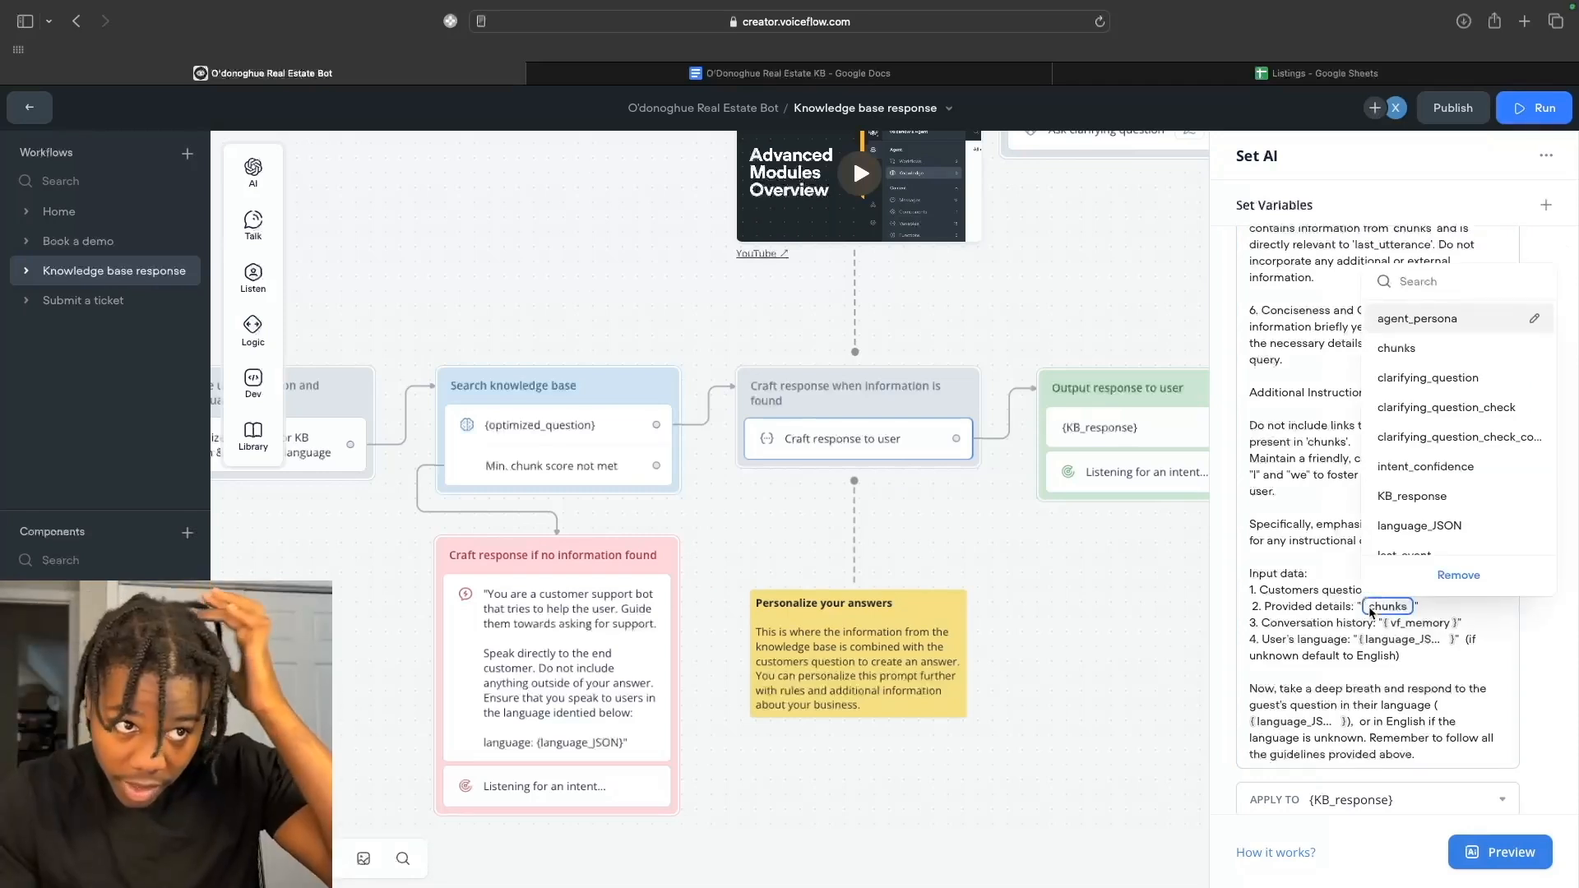
click(662, 494)
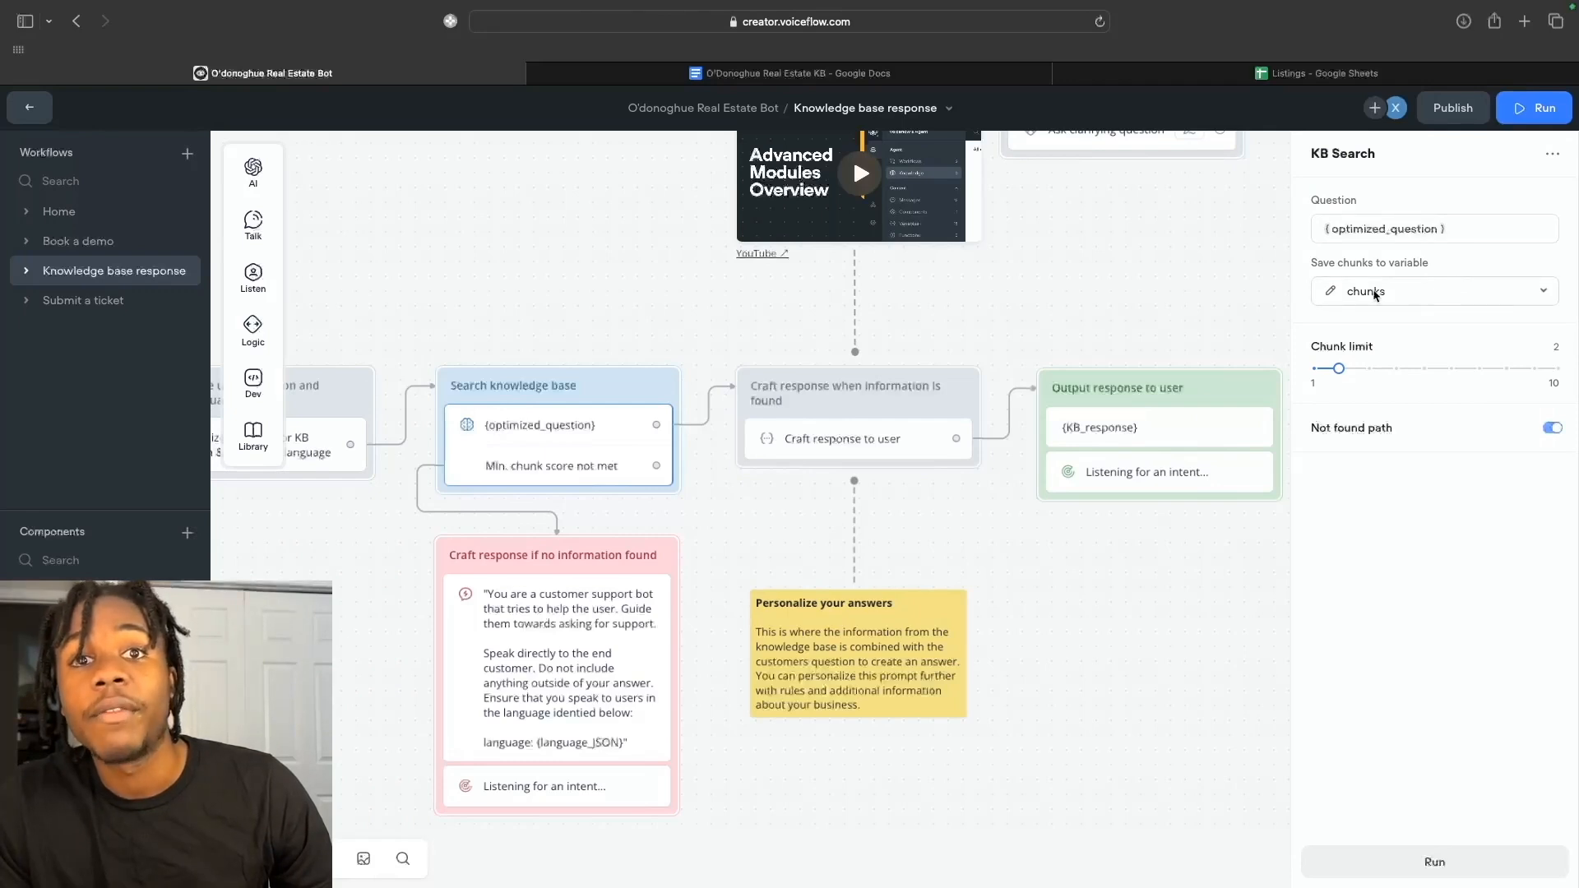
Reopen the Craft response prompt and review how it builds {KB_response} from {chunks}.
click(854, 442)
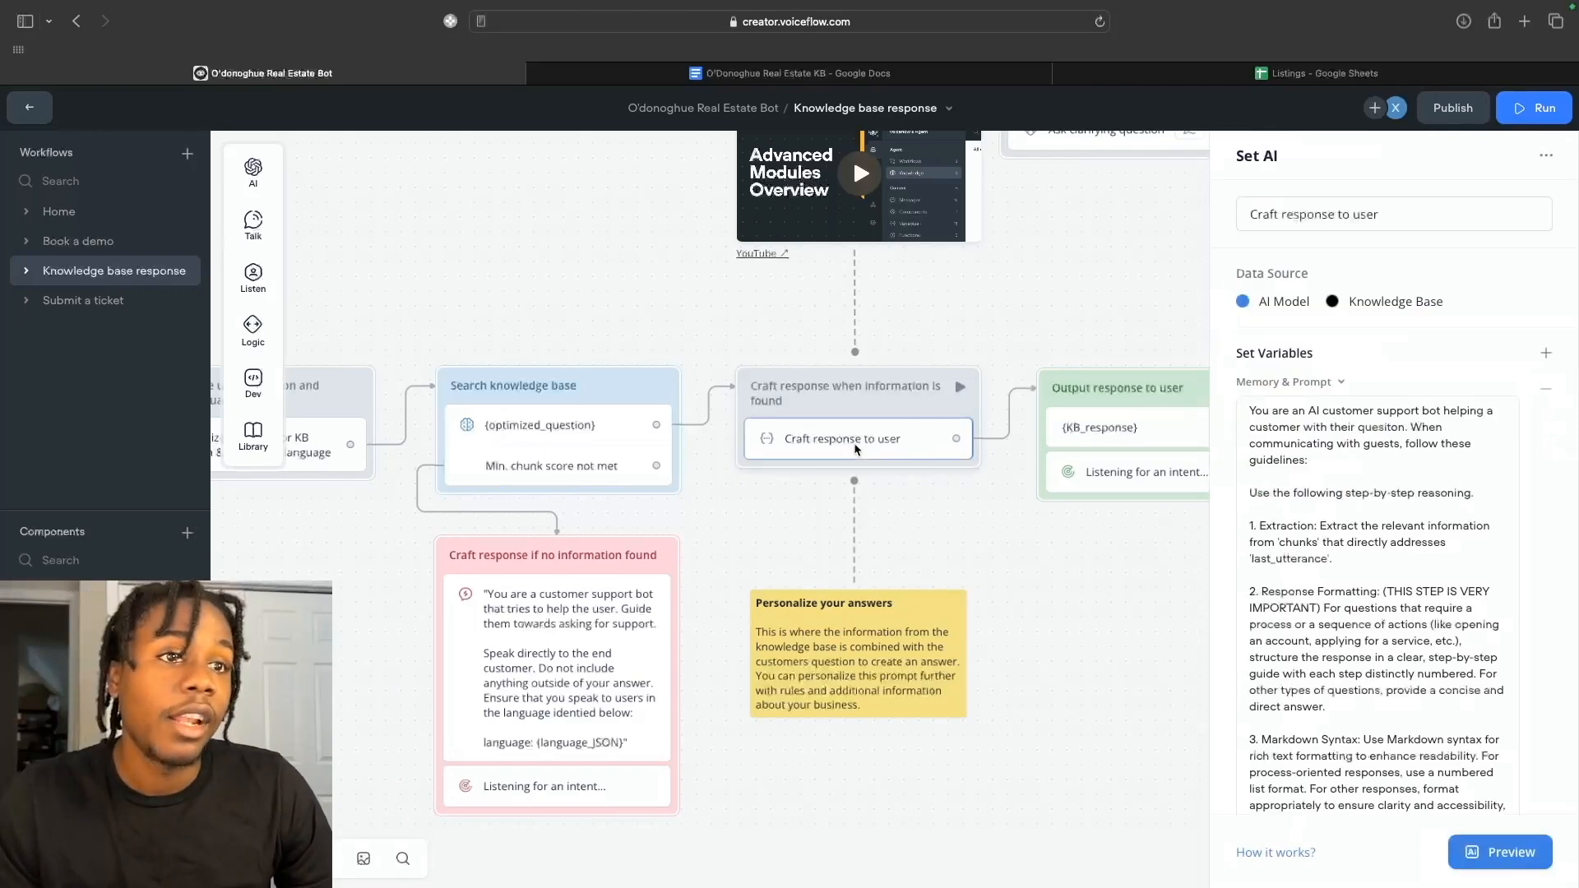
scroll(1409, 736, down, 10)
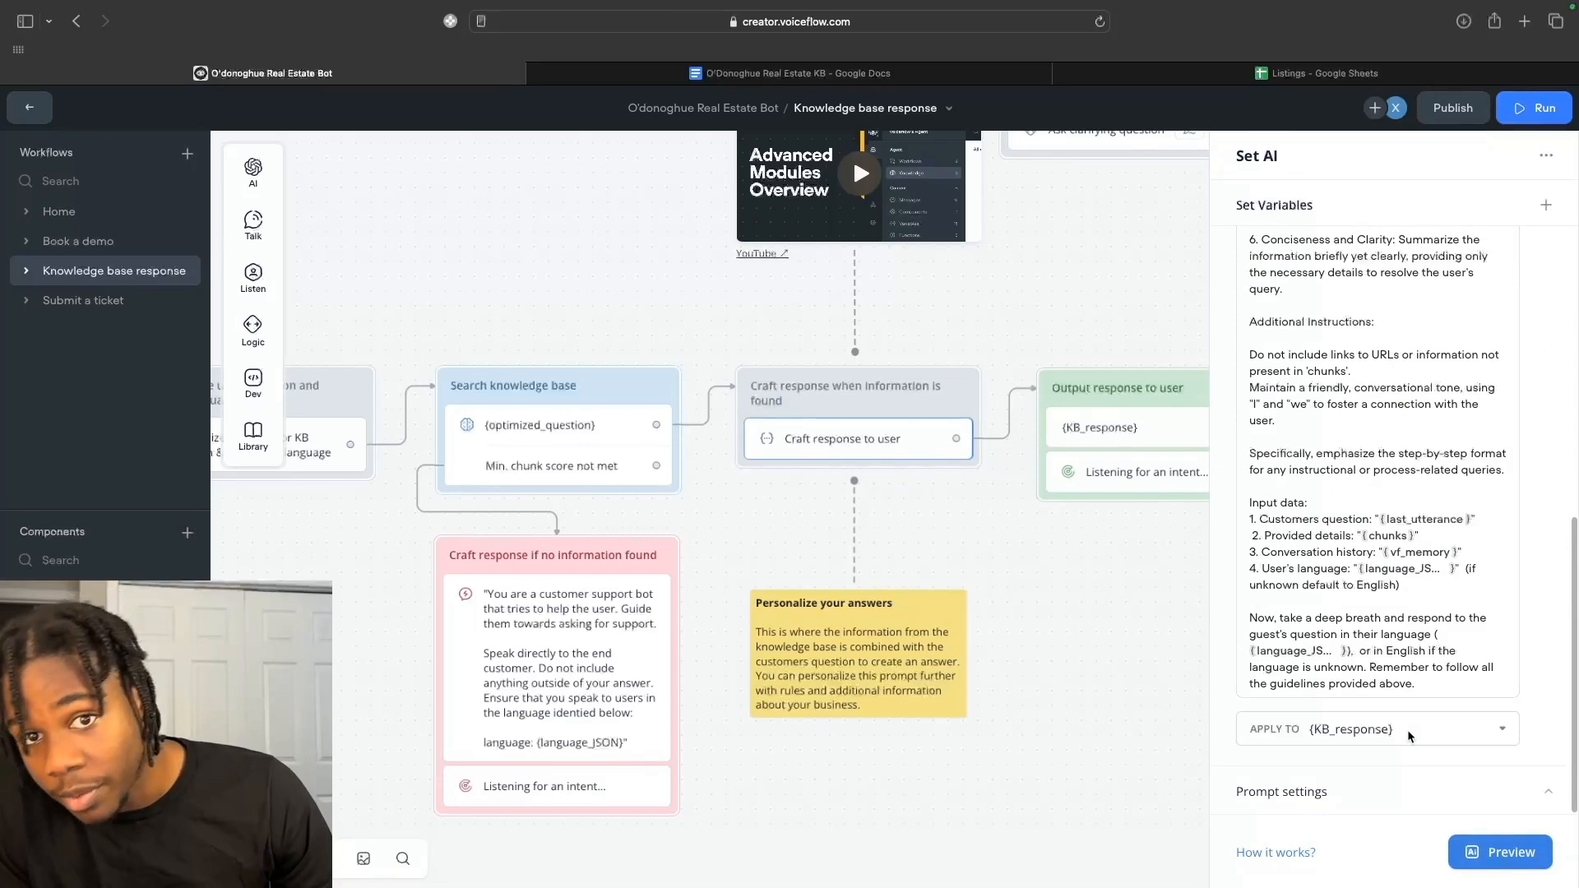
scroll(1382, 625, up, 1)
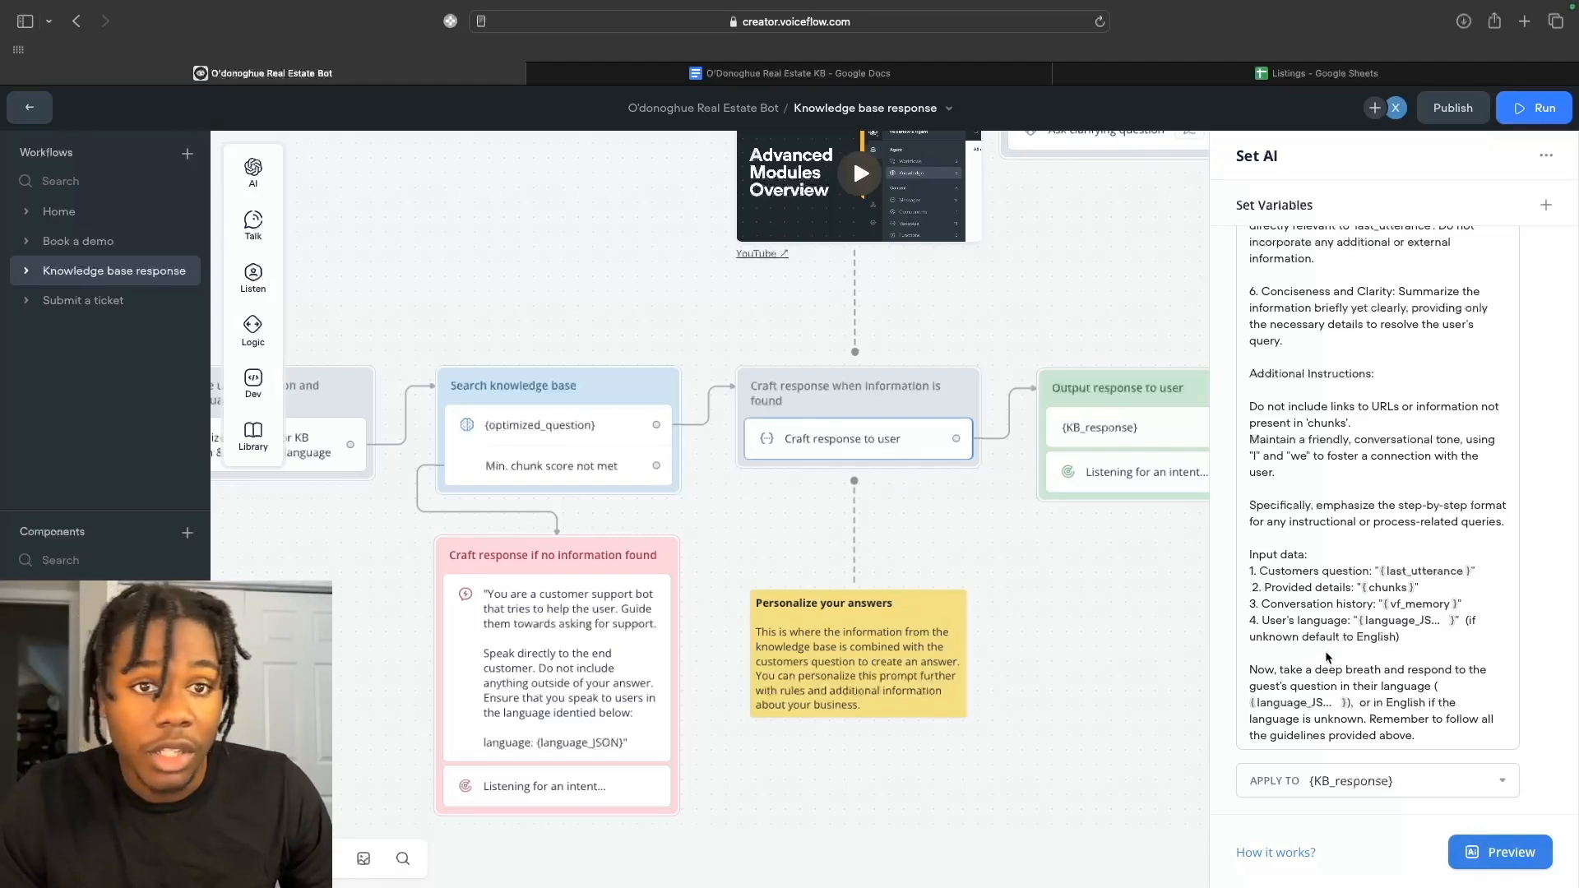
scroll(1326, 657, up, 1)
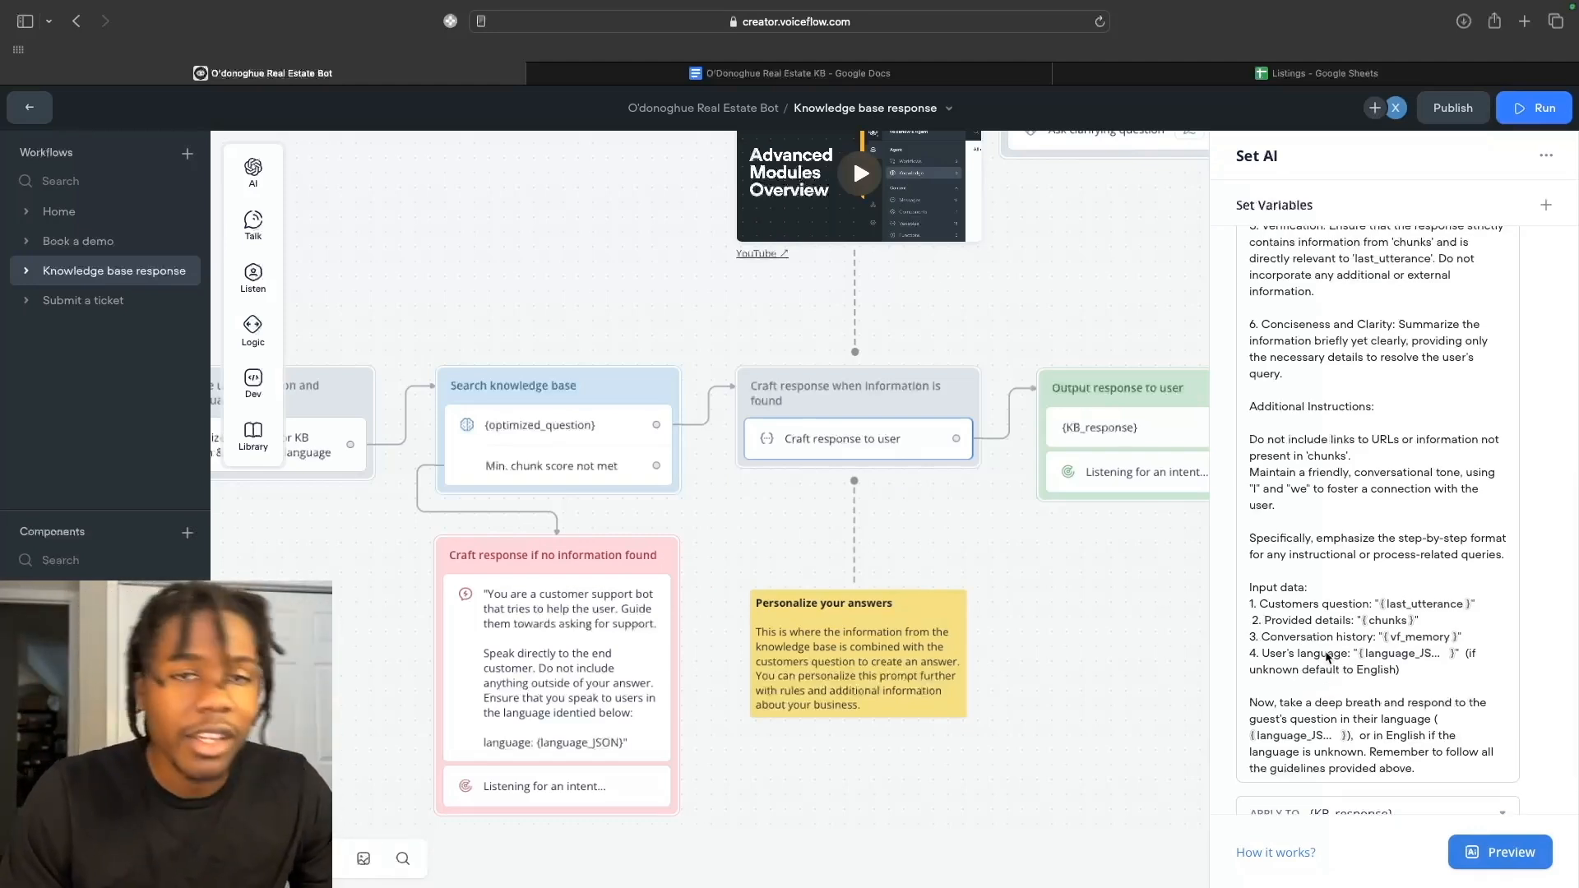
scroll(1326, 656, up, 5)
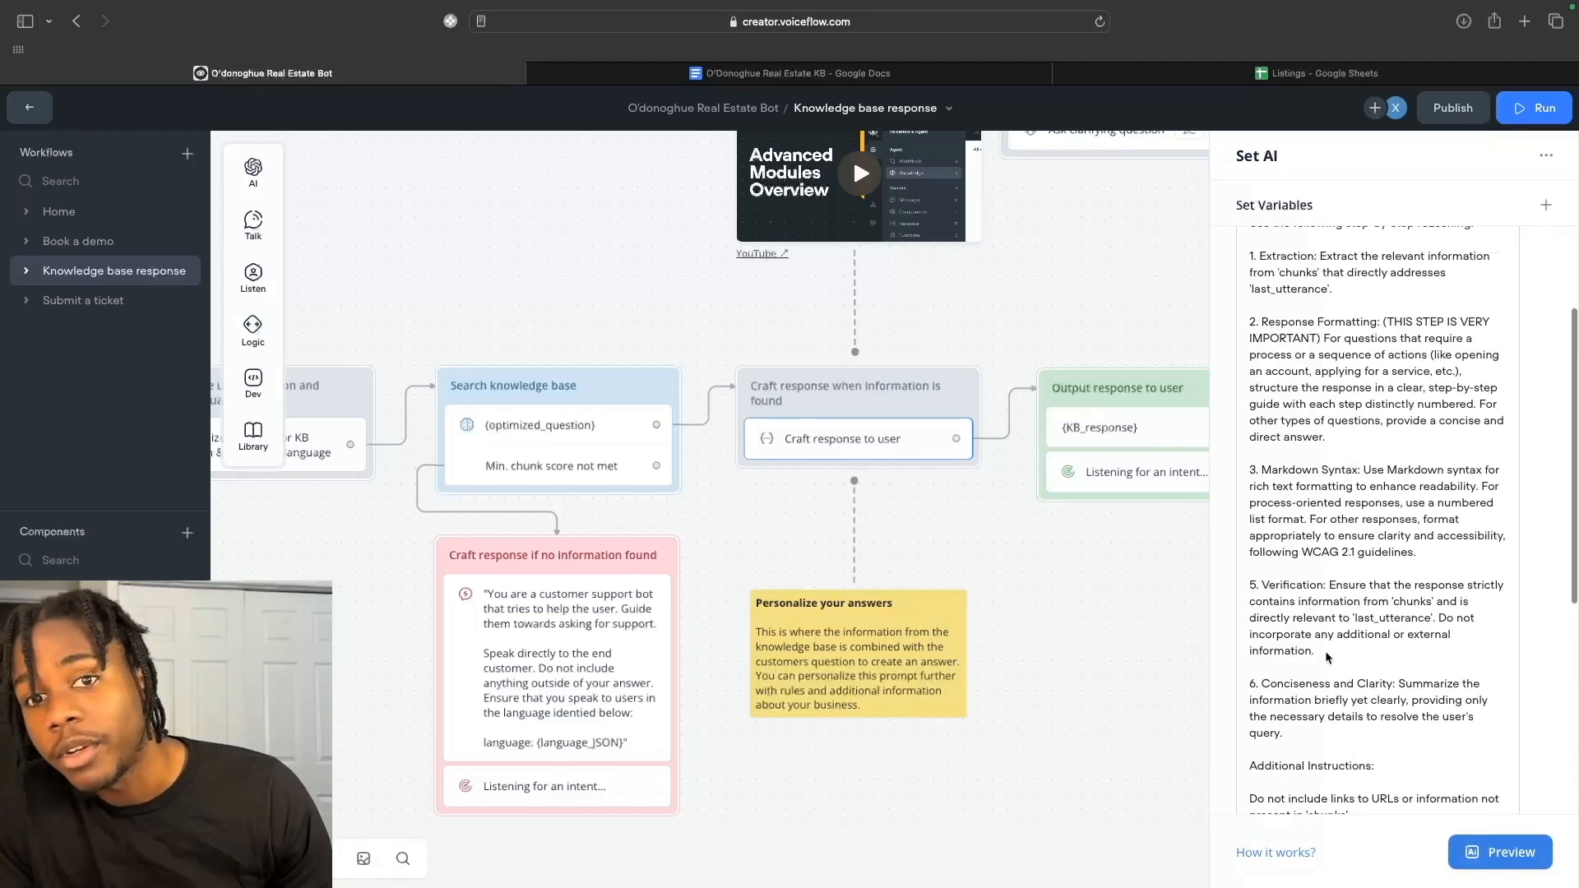
scroll(1325, 650, up, 1)
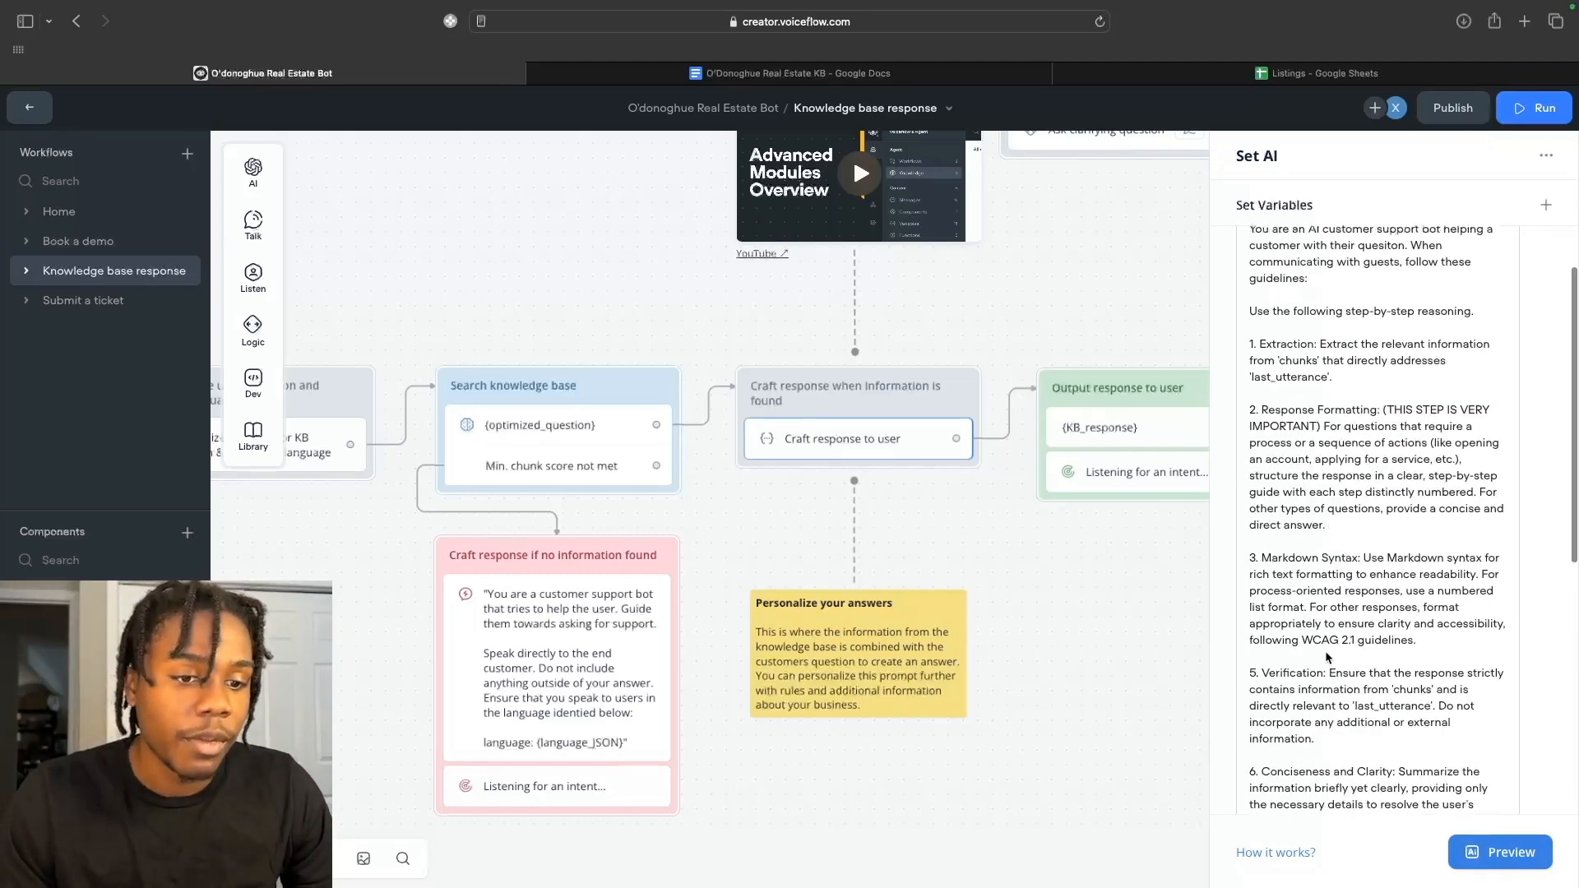
scroll(1325, 650, up, 2)
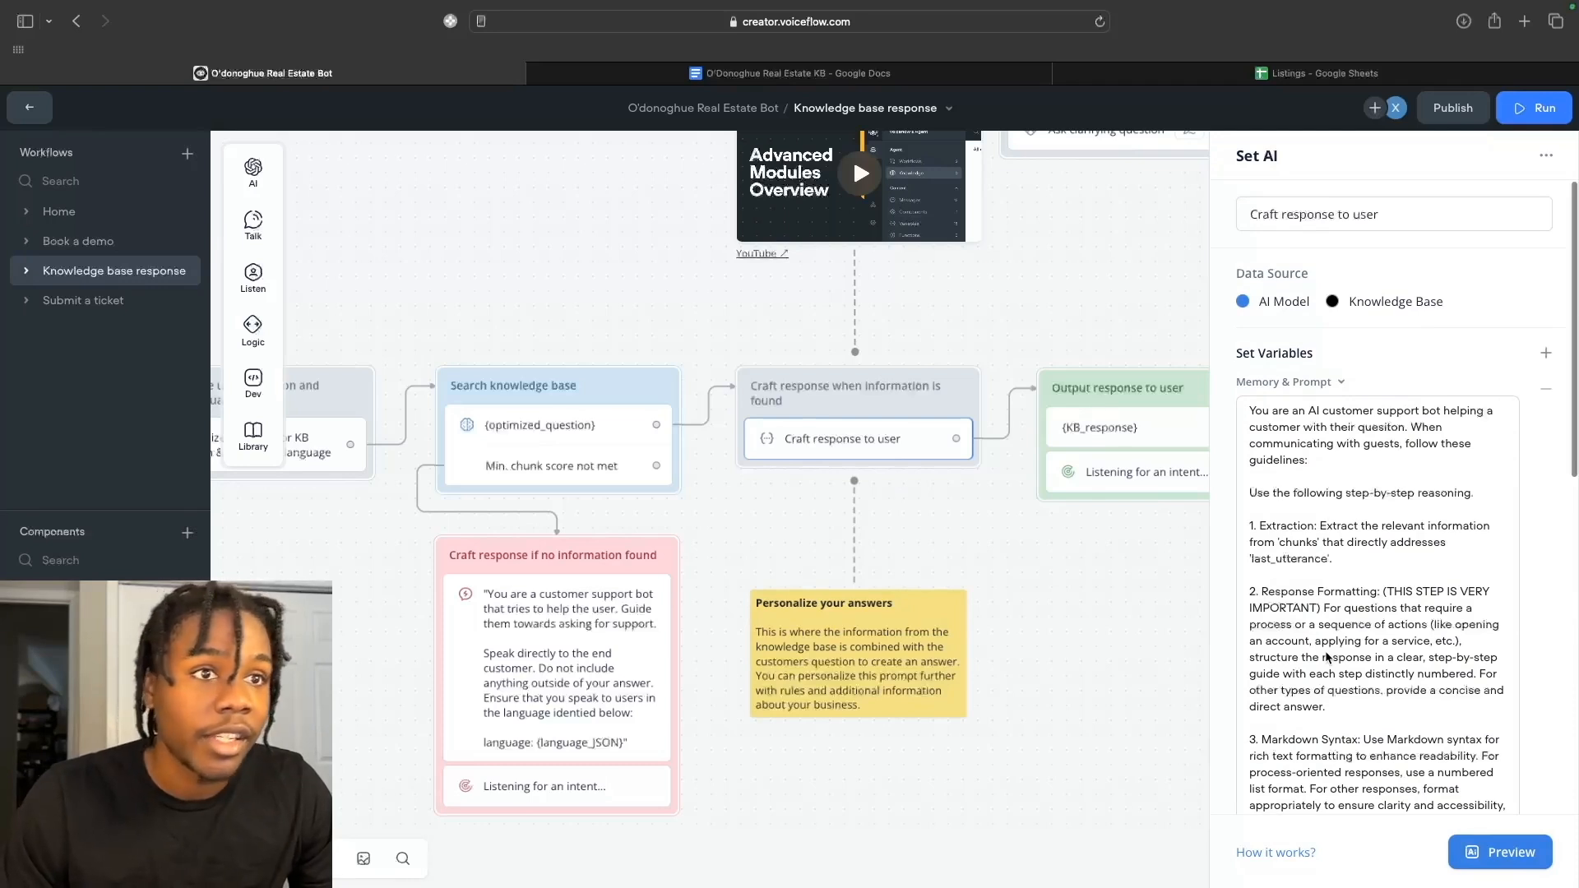
scroll(933, 537, up, 1)
scroll(934, 537, right, 1)
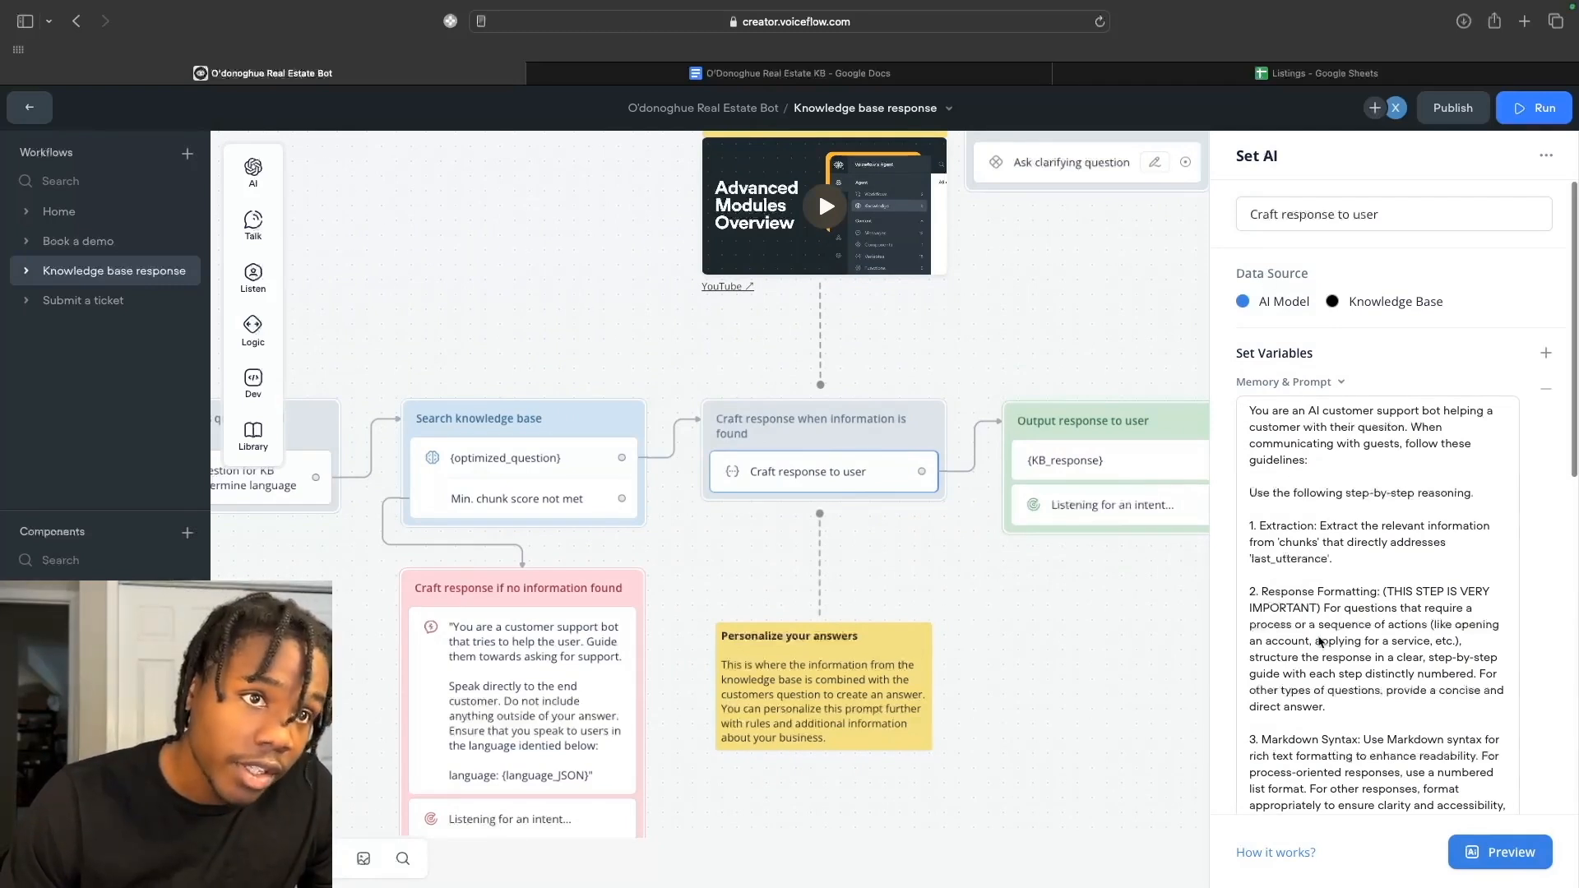
scroll(1320, 641, down, 10)
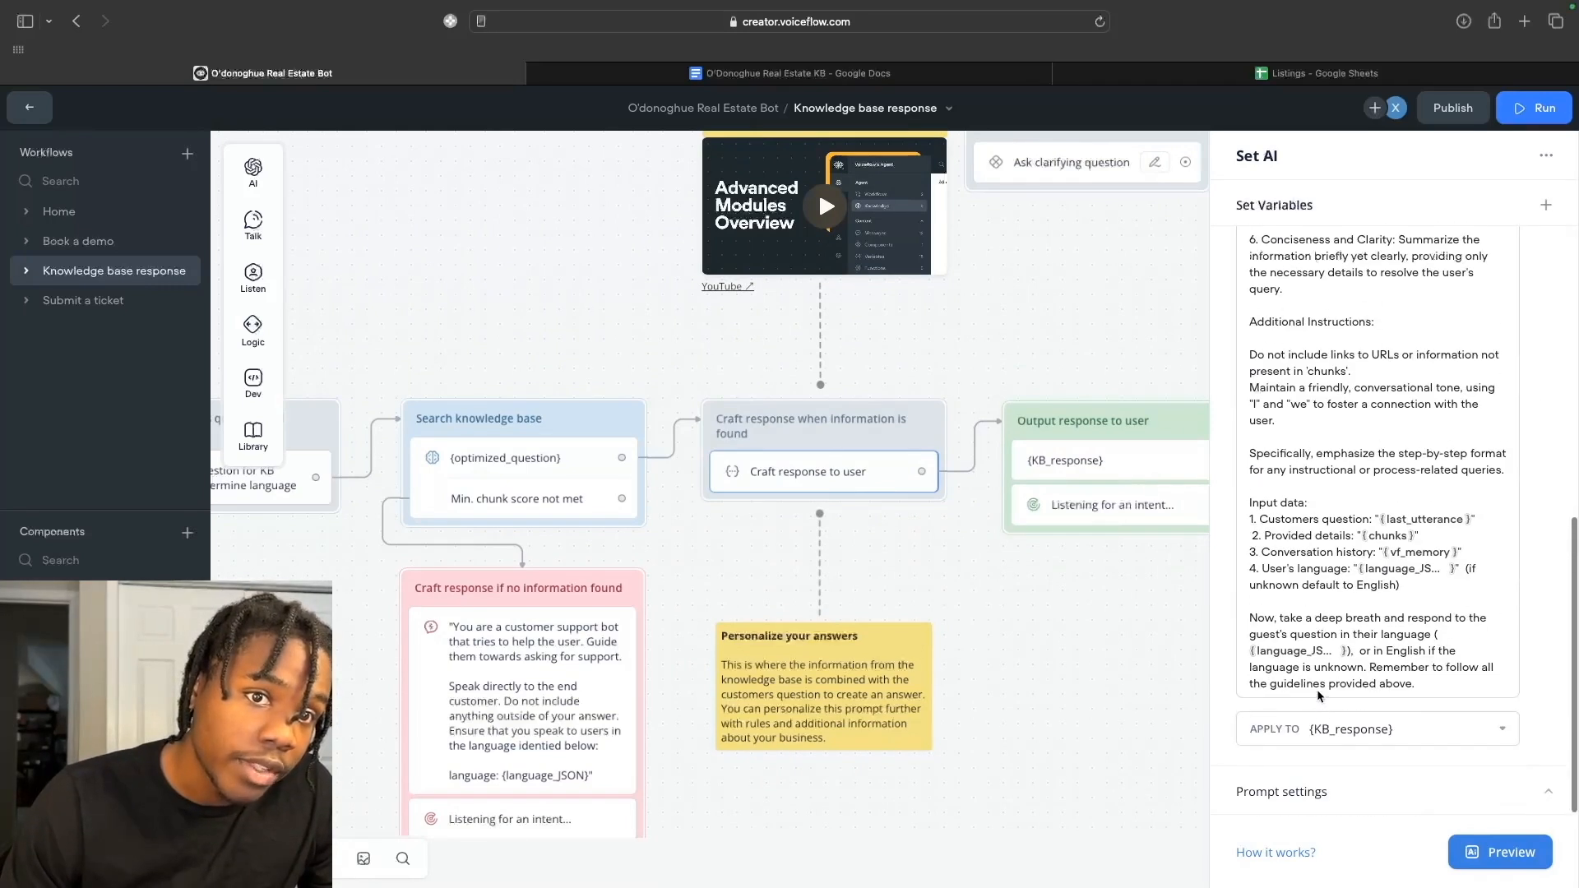
scroll(1324, 658, up, 10)
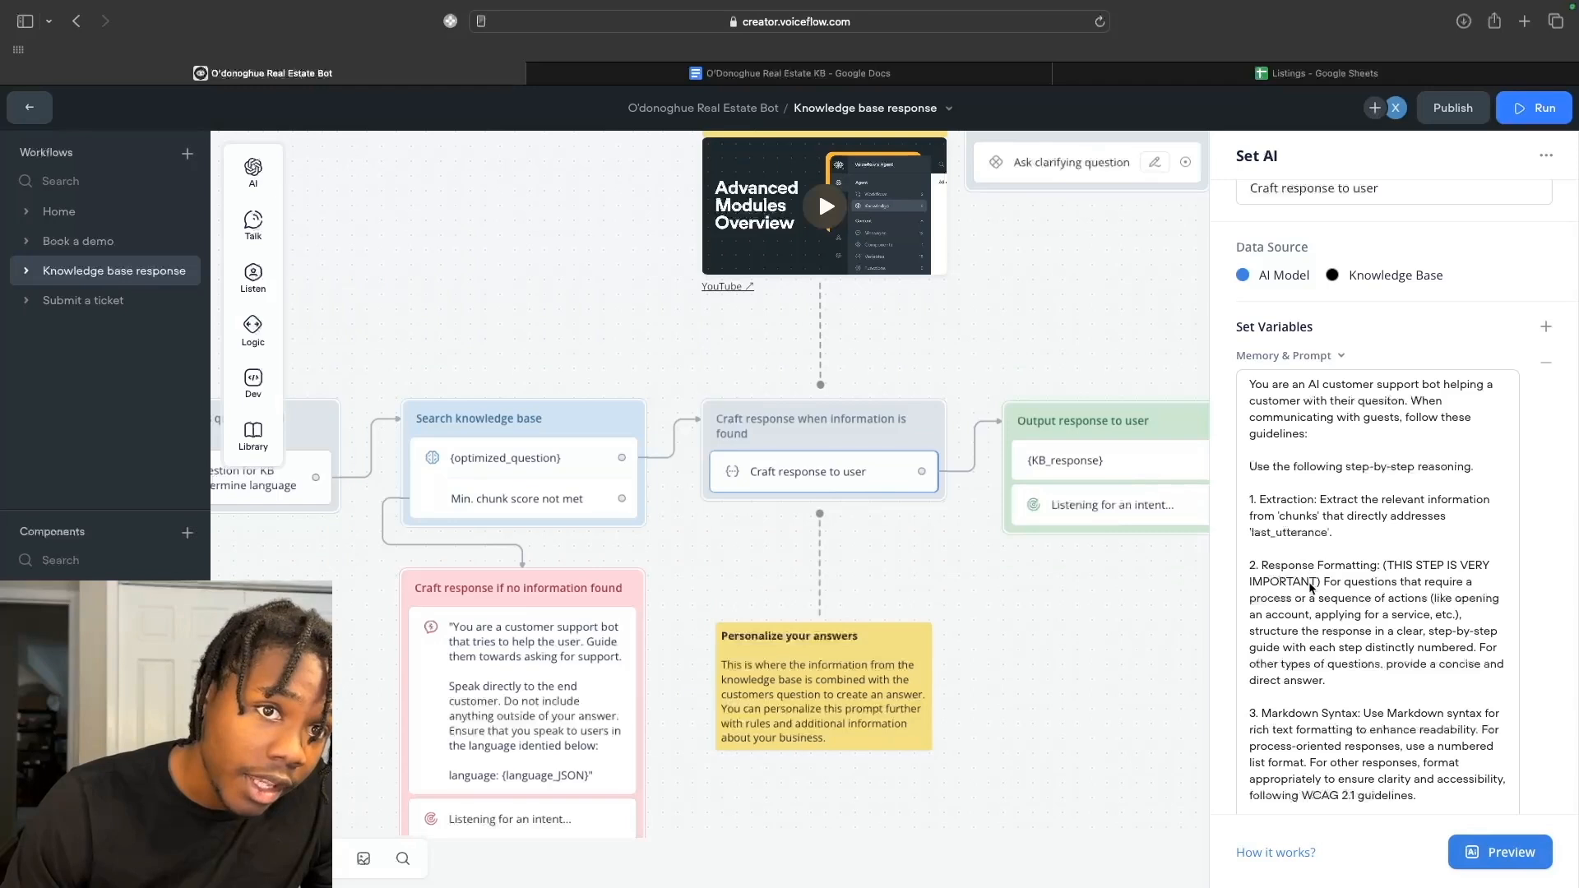
scroll(1303, 622, down, 3)
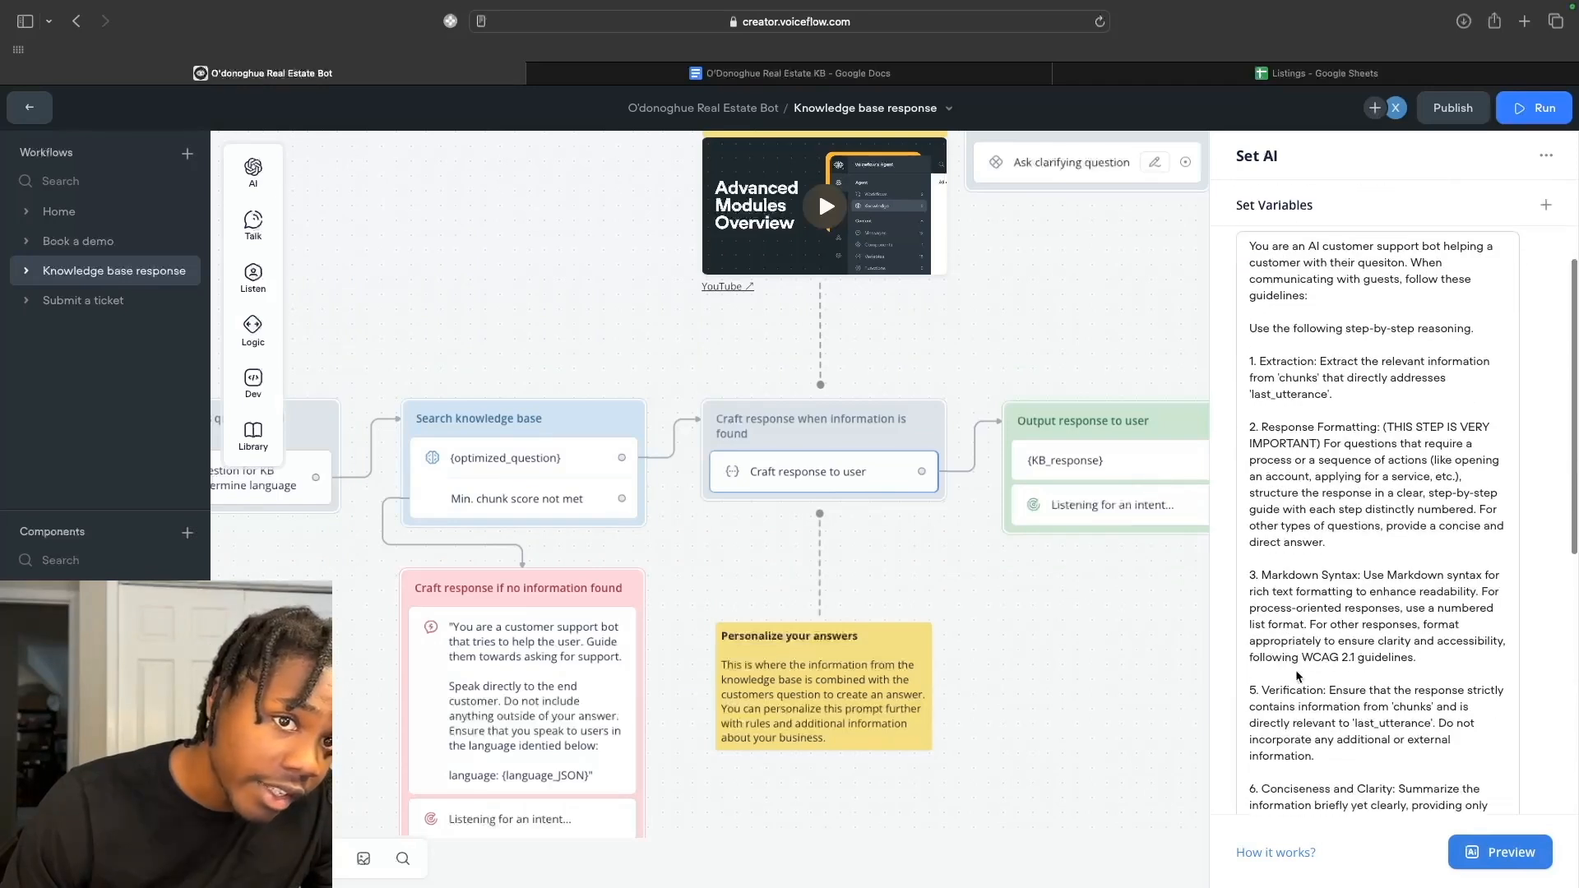
scroll(1309, 644, down, 3)
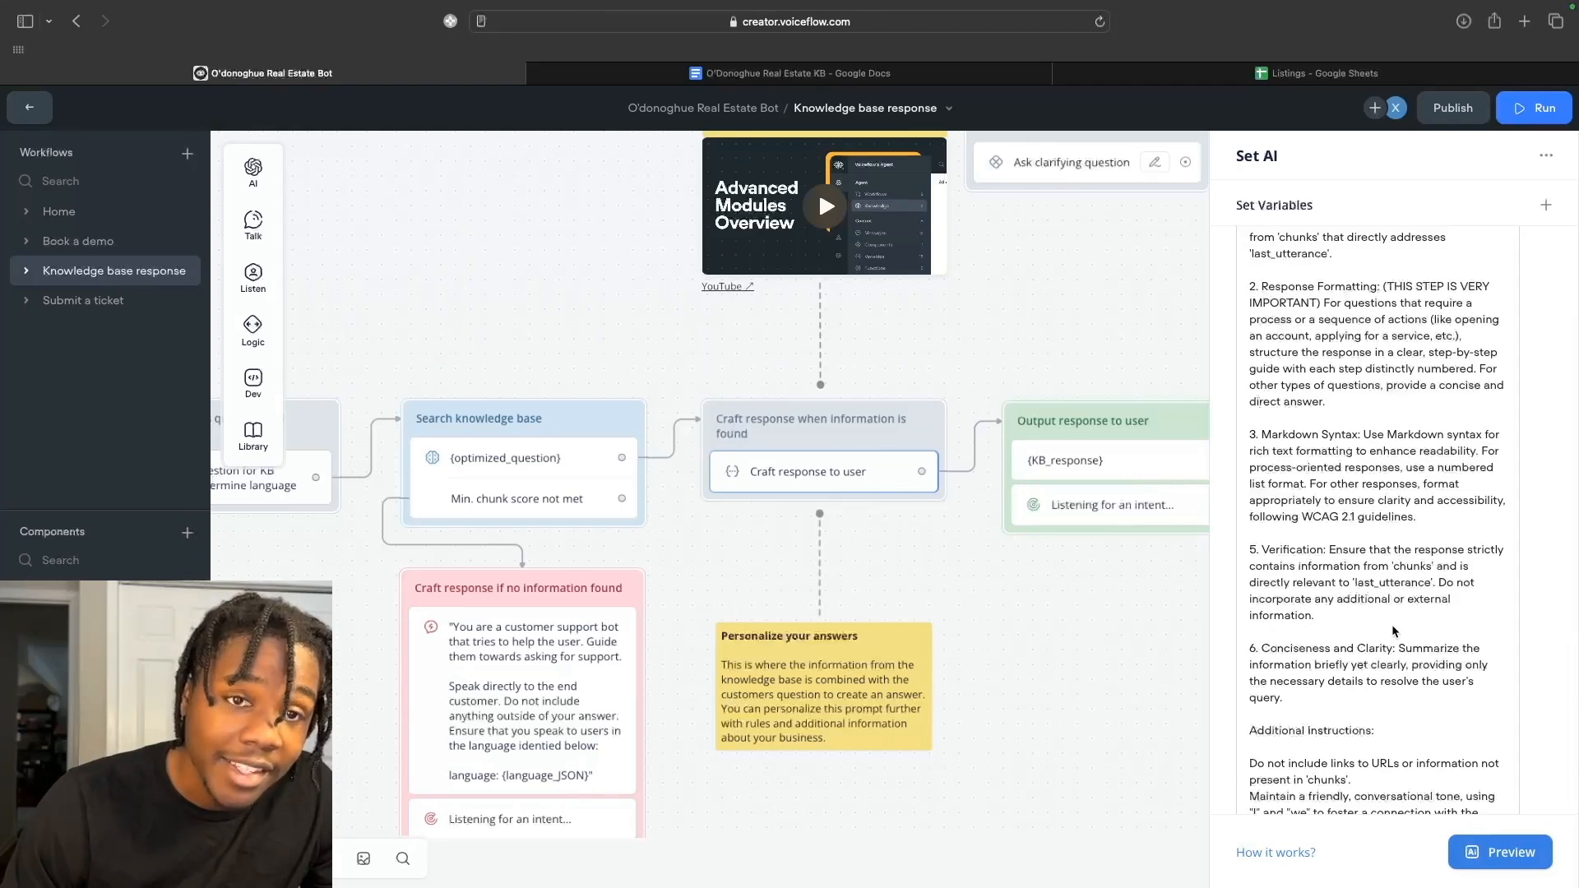
scroll(1394, 631, down, 5)
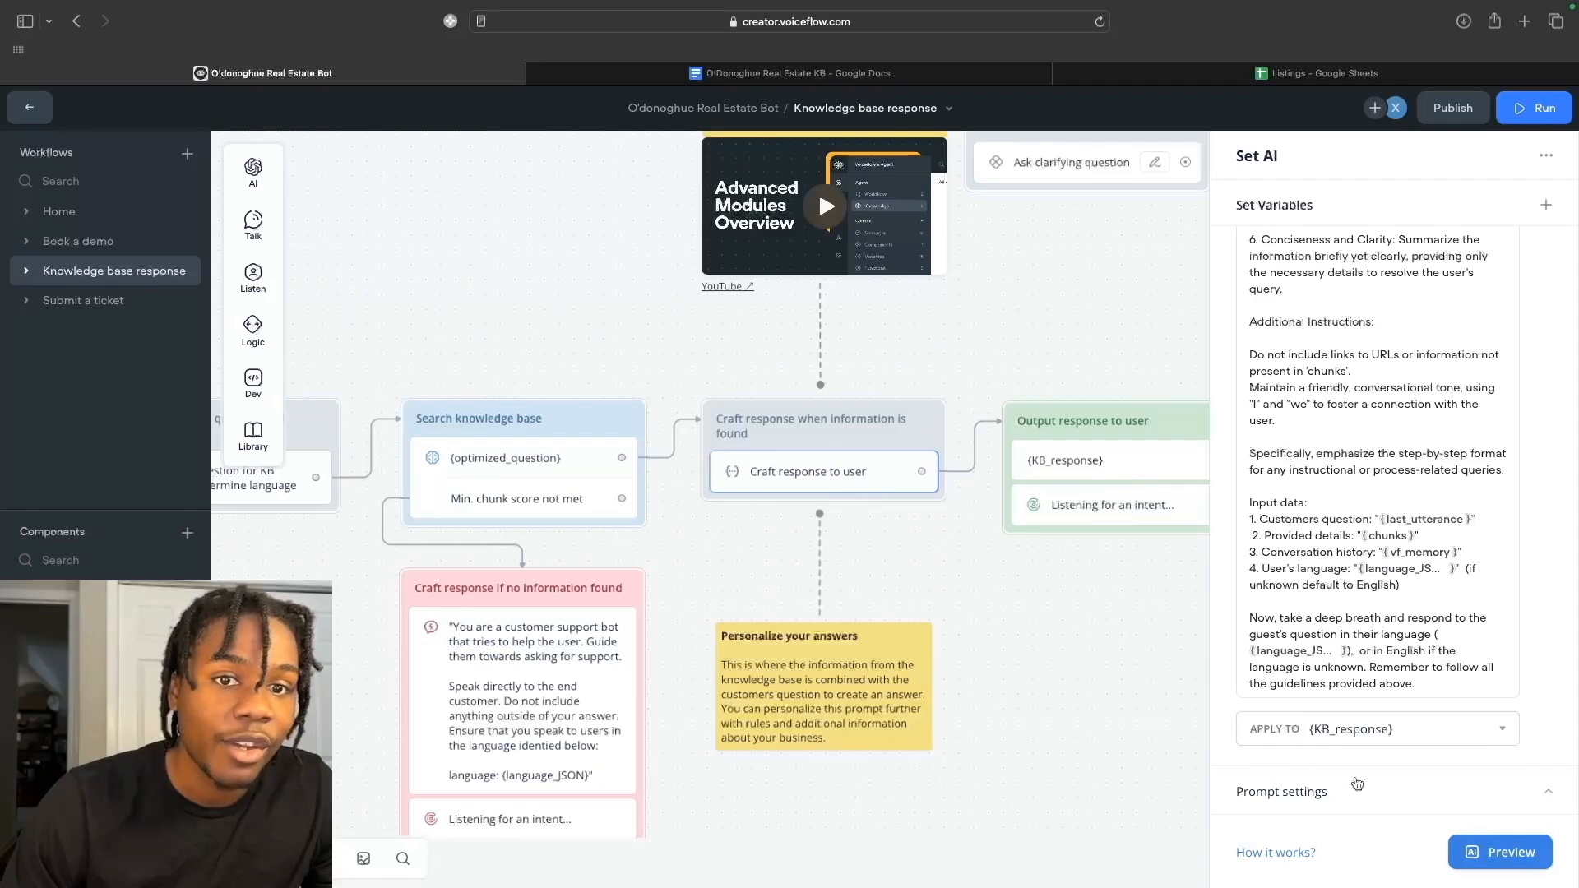
scroll(1069, 416, right, 3)
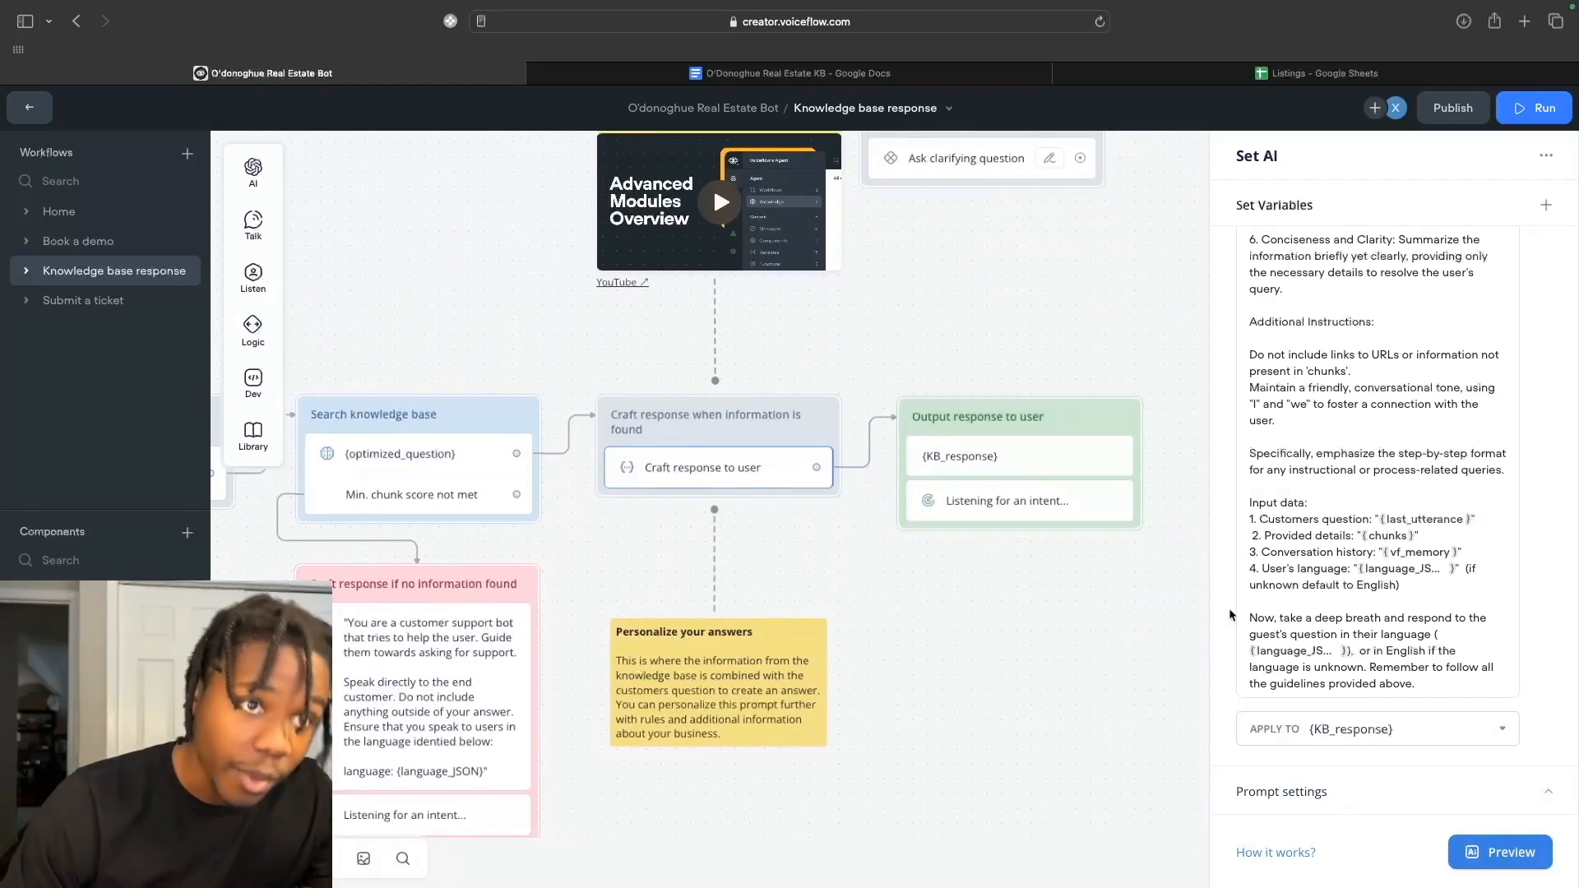
Select the {KB_response} message step in the Home workflow and launch the prototype tester.
click(1073, 470)
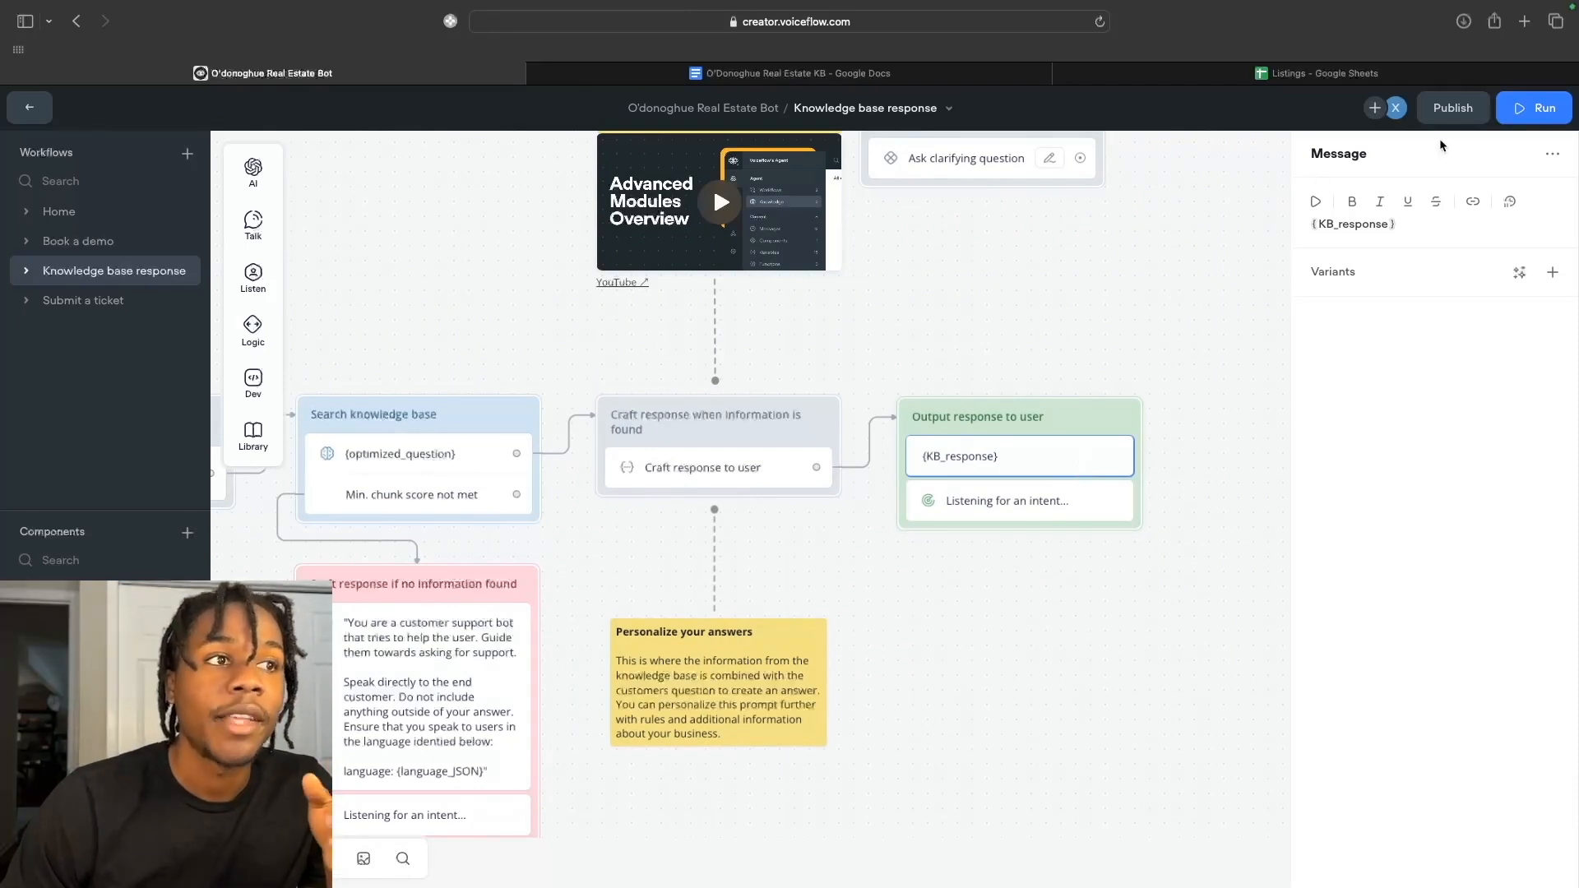
mouse_move(260, 229)
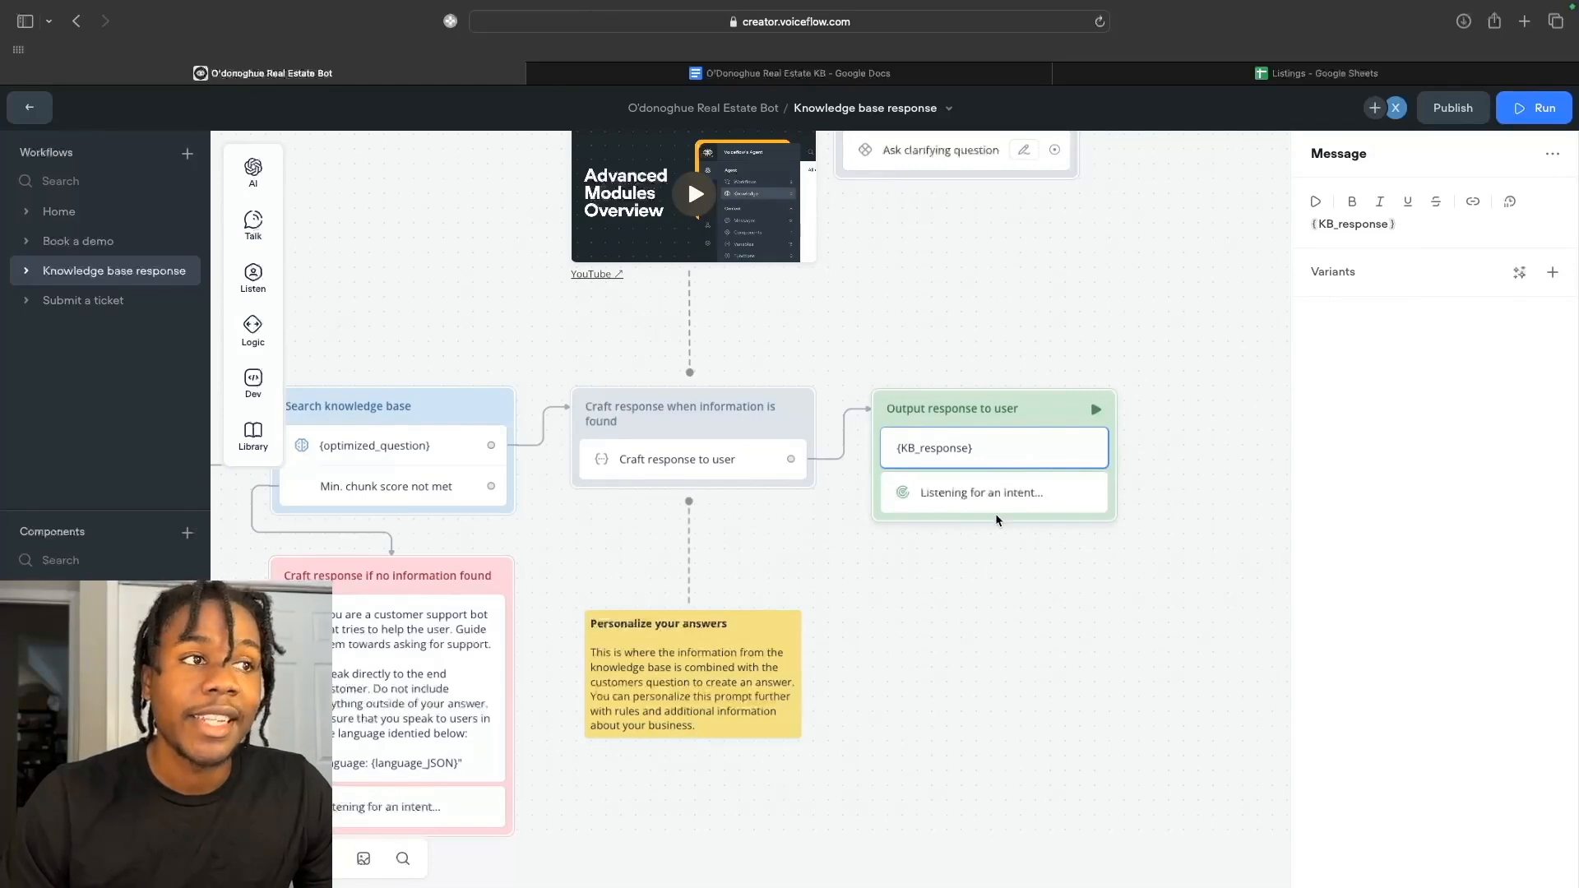
click(1515, 114)
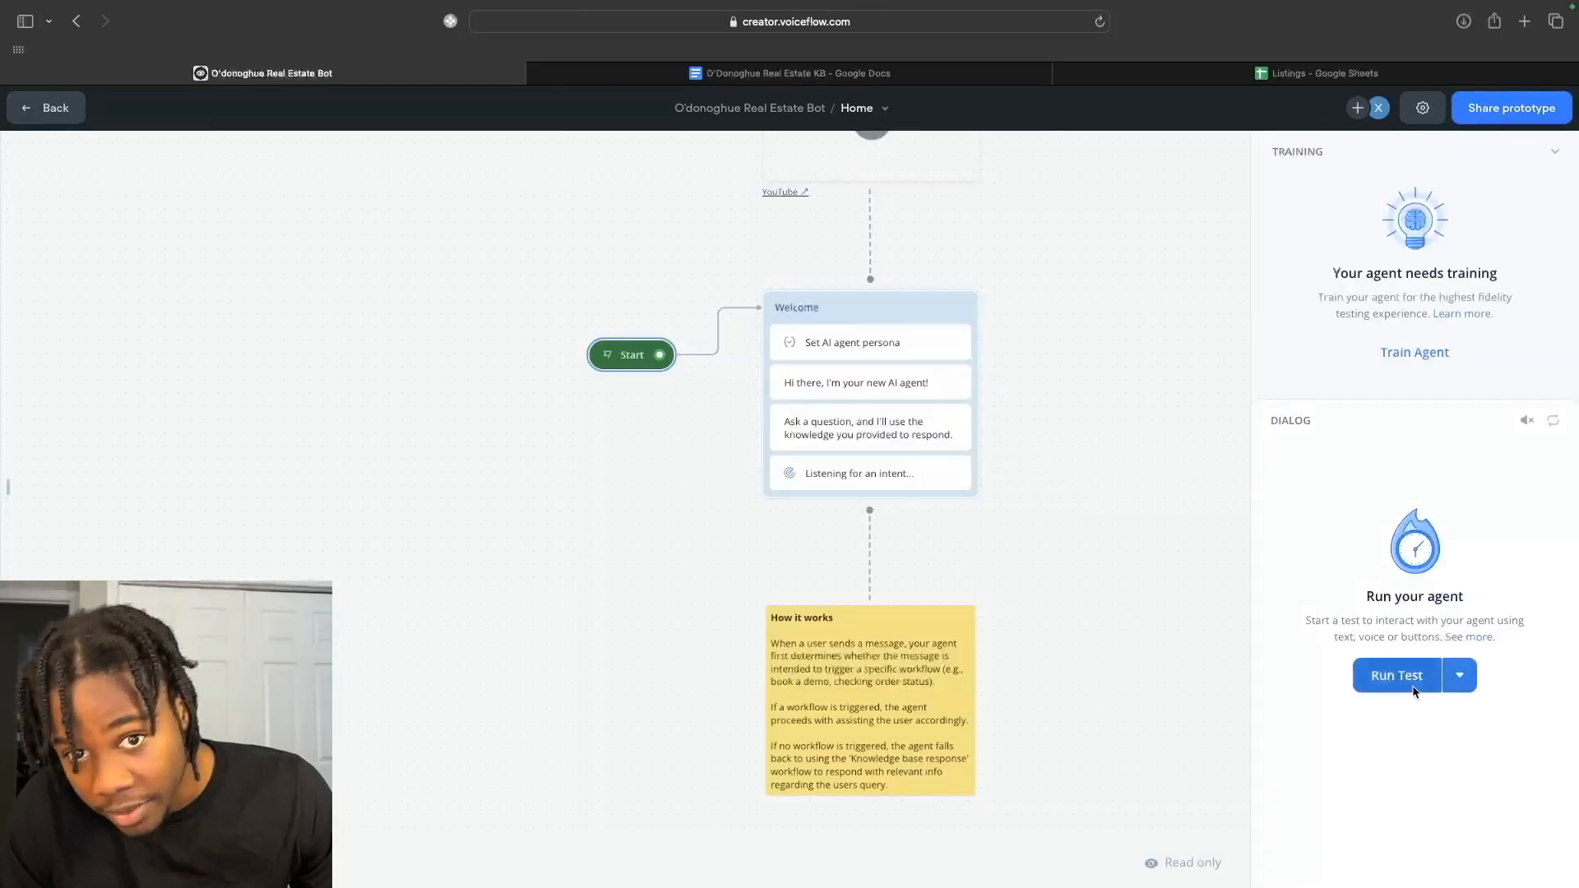
Ask the test agent 'What are the services that you guys provide?'.
click(1423, 689)
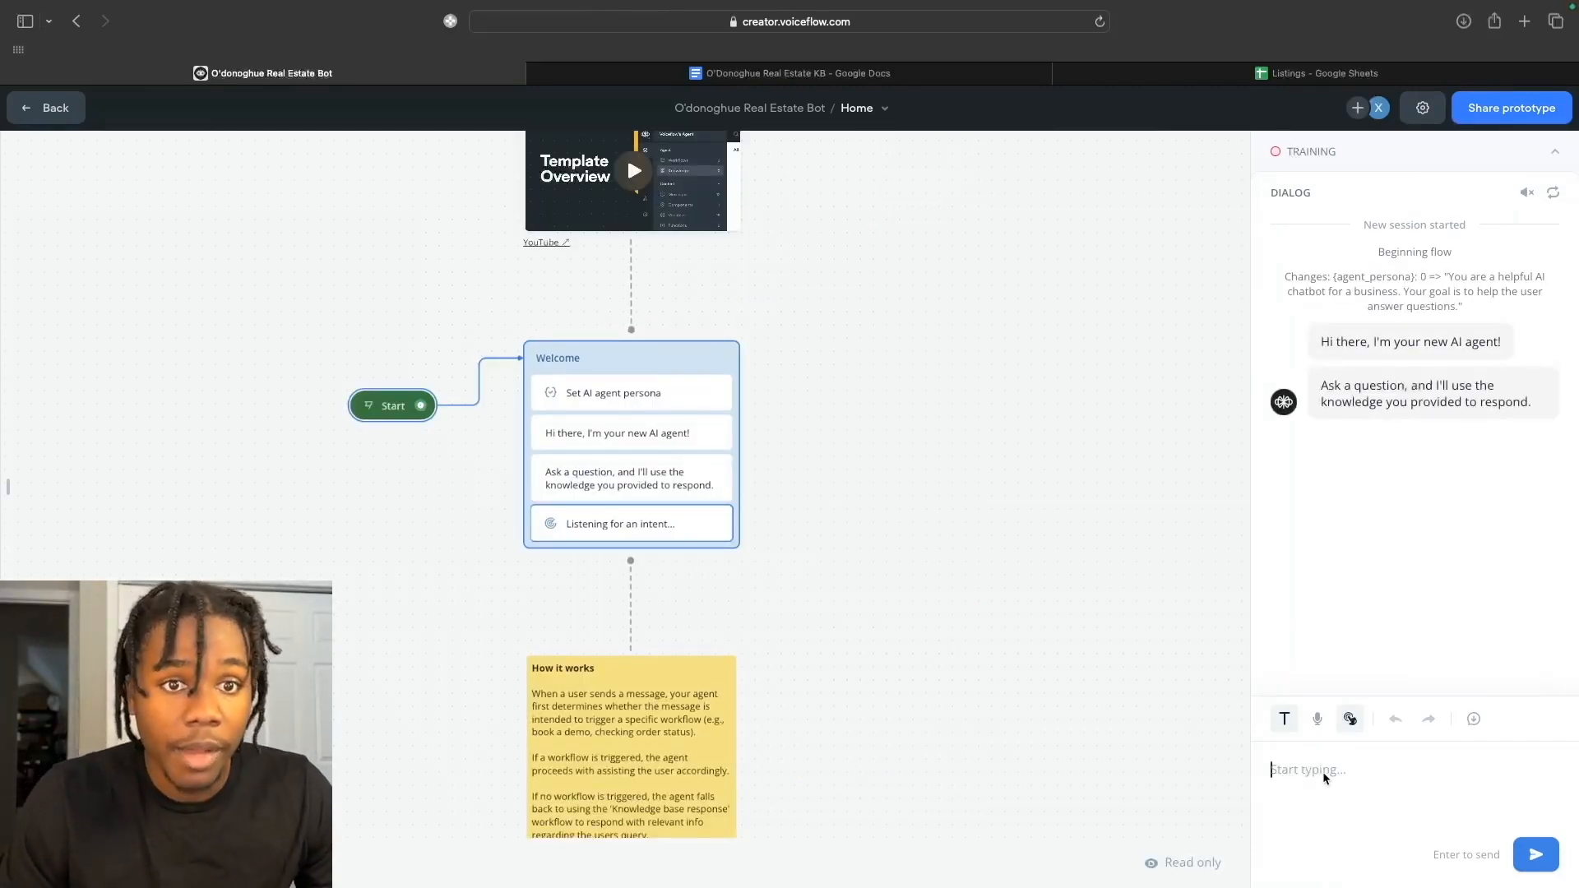
text(What are the services that you )
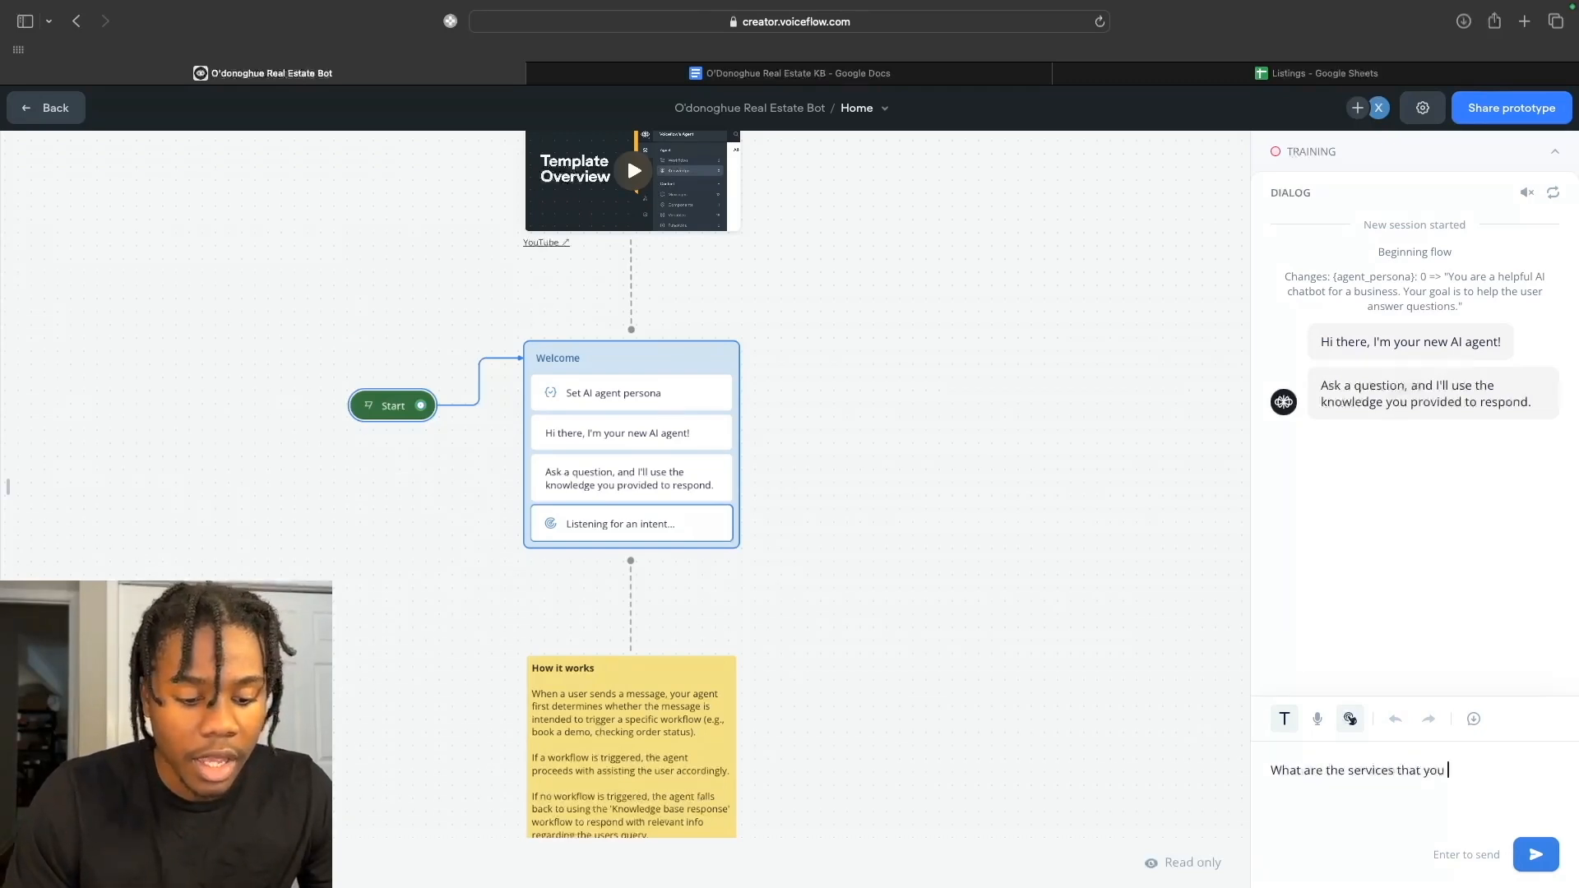
text(guys provide?)
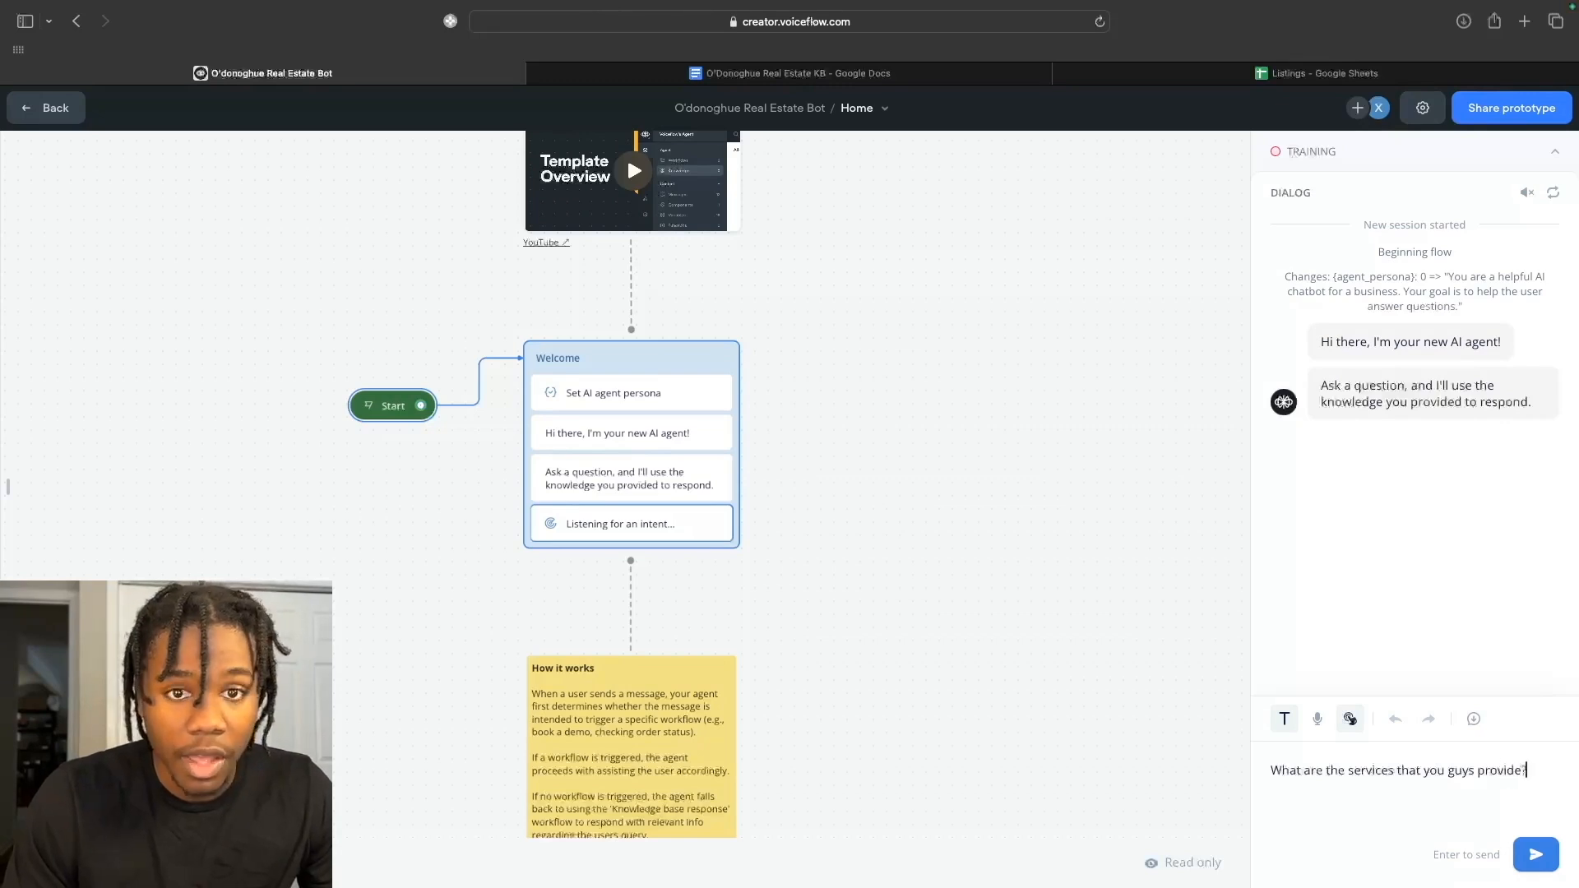
key(Return)
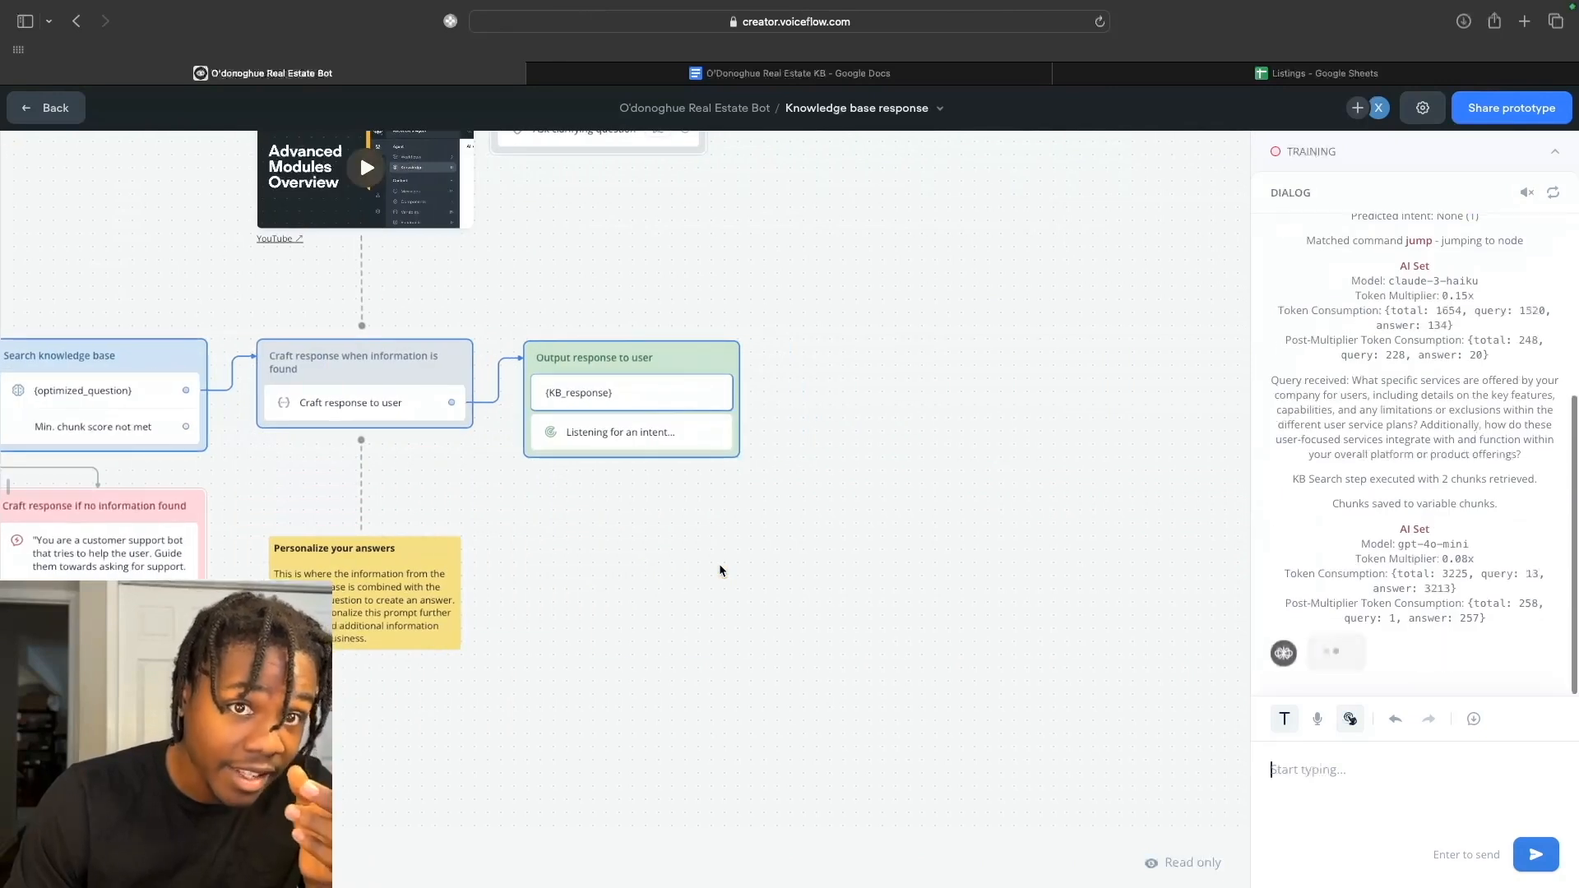
Read the agent's six-service reply, buying through commercial real estate, then bring up the O'Donoghue Real Estate KB doc.
scroll(888, 439, left, 3)
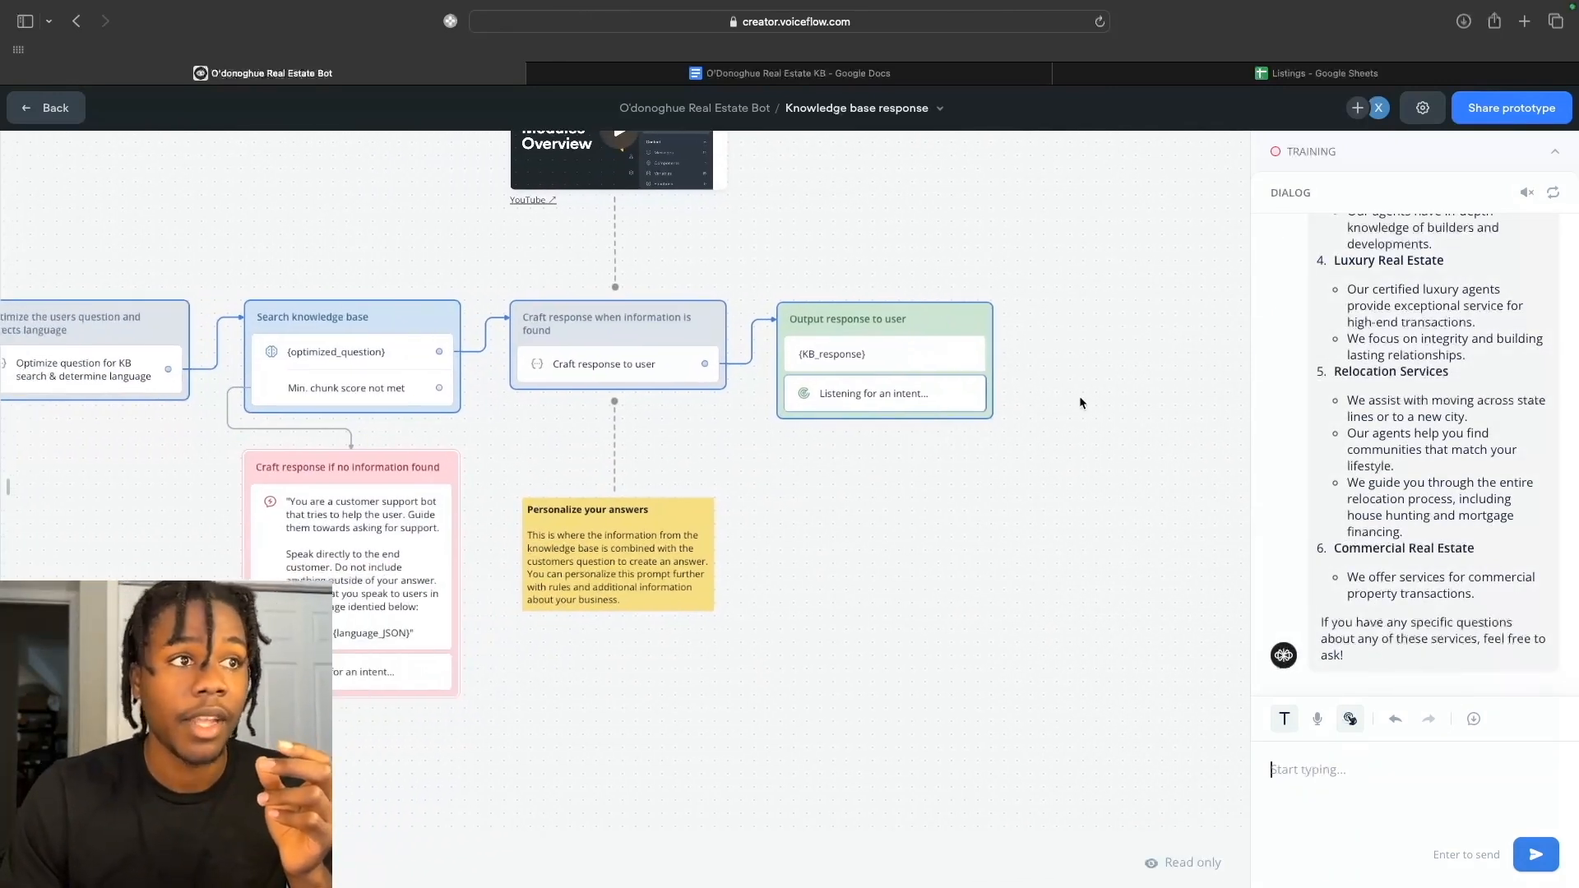
scroll(609, 408, left, 3)
scroll(611, 417, left, 2)
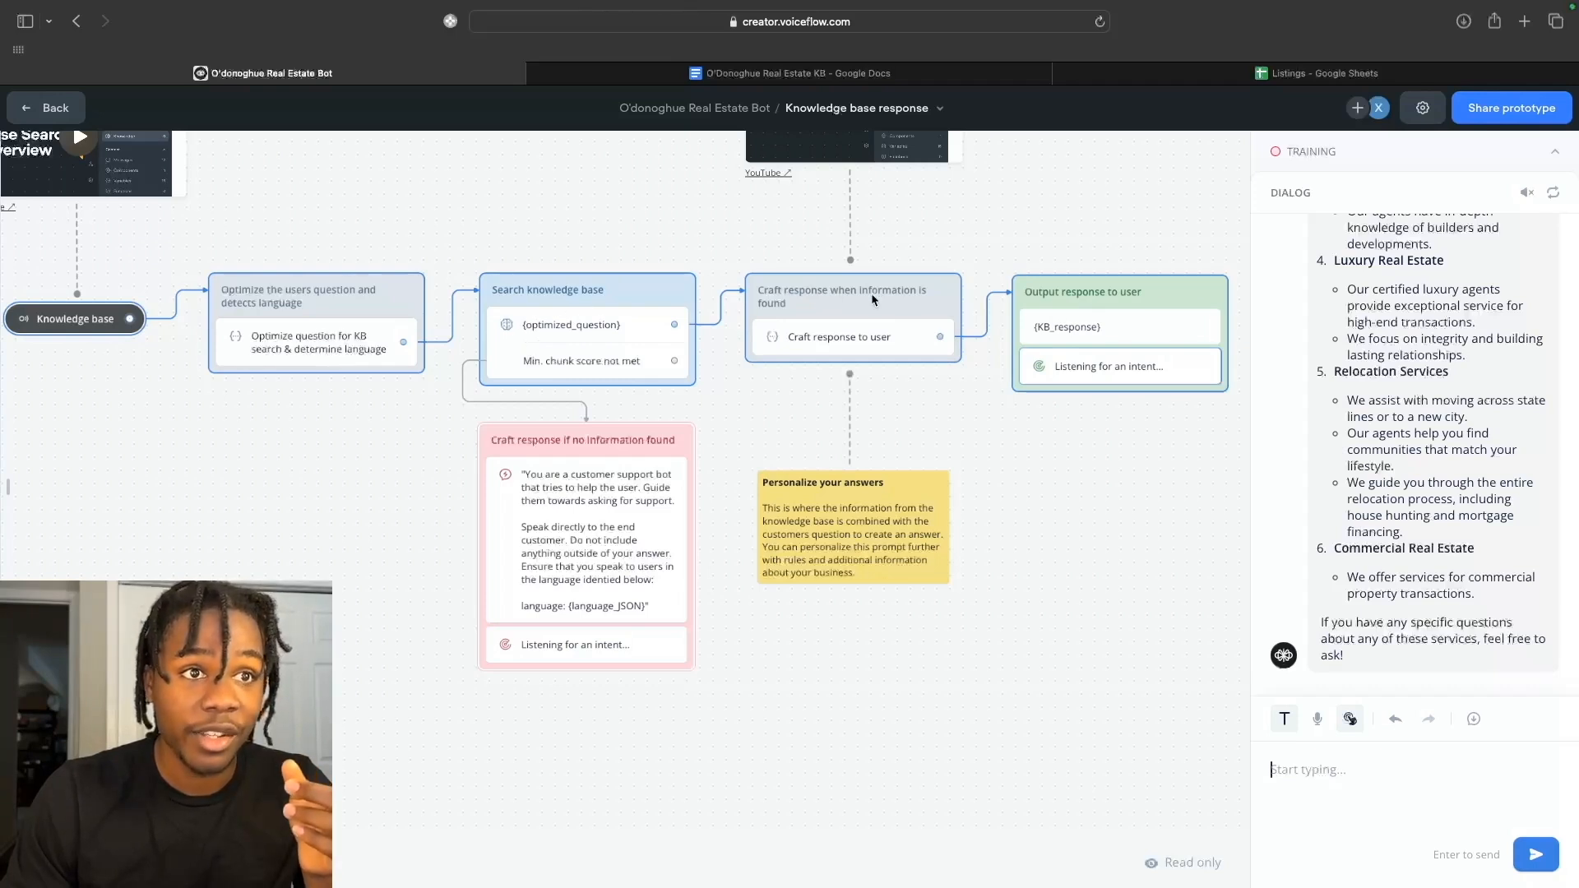
scroll(871, 293, right, 5)
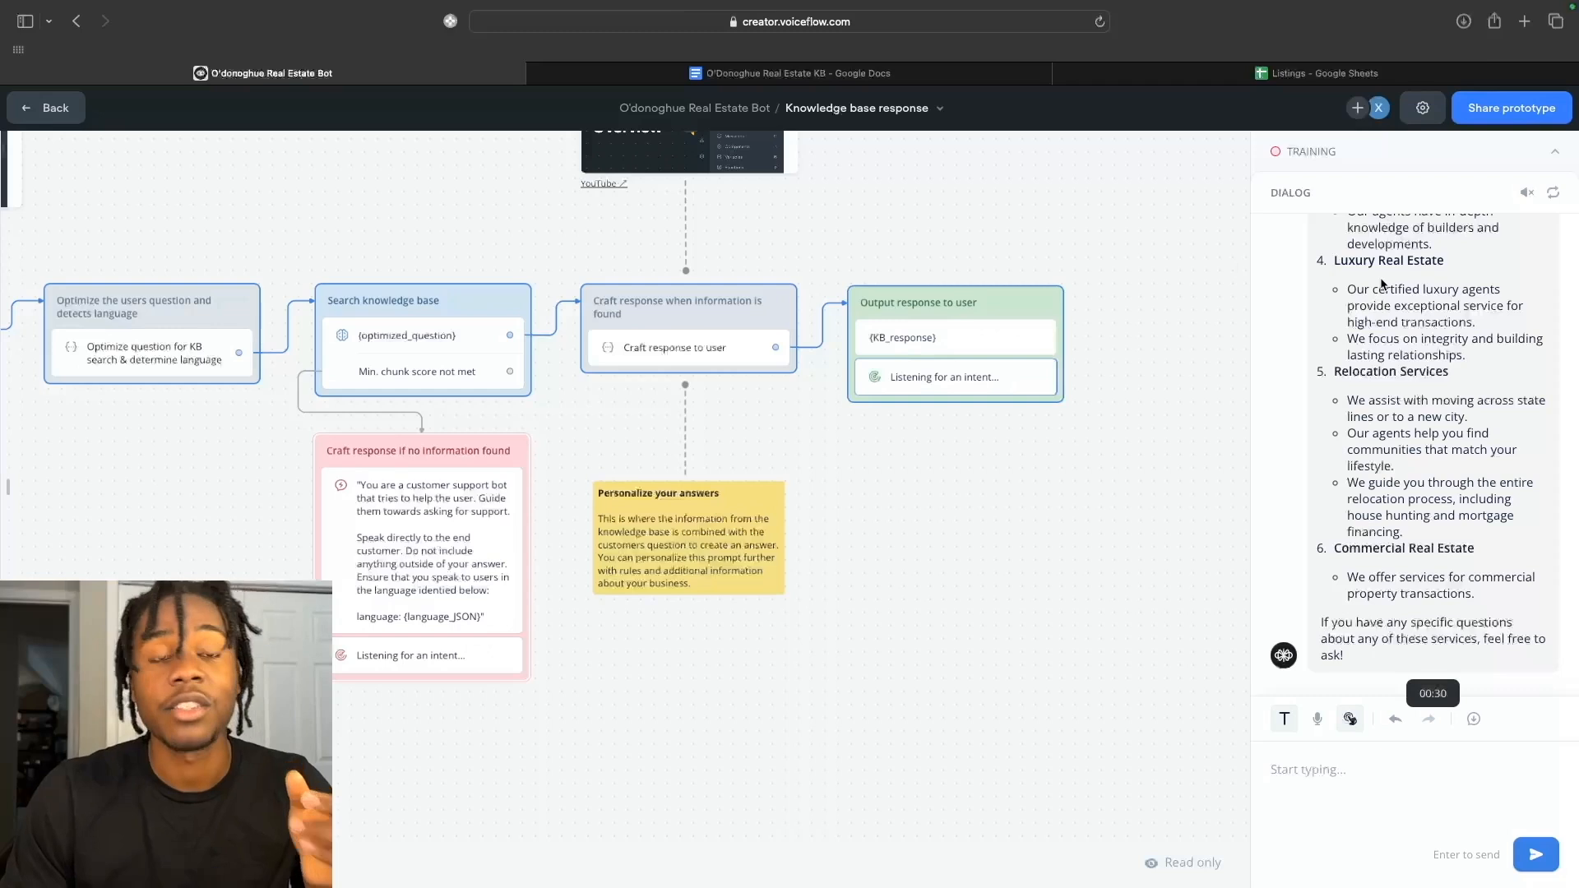
scroll(1382, 284, up, 1)
scroll(1382, 284, up, 10)
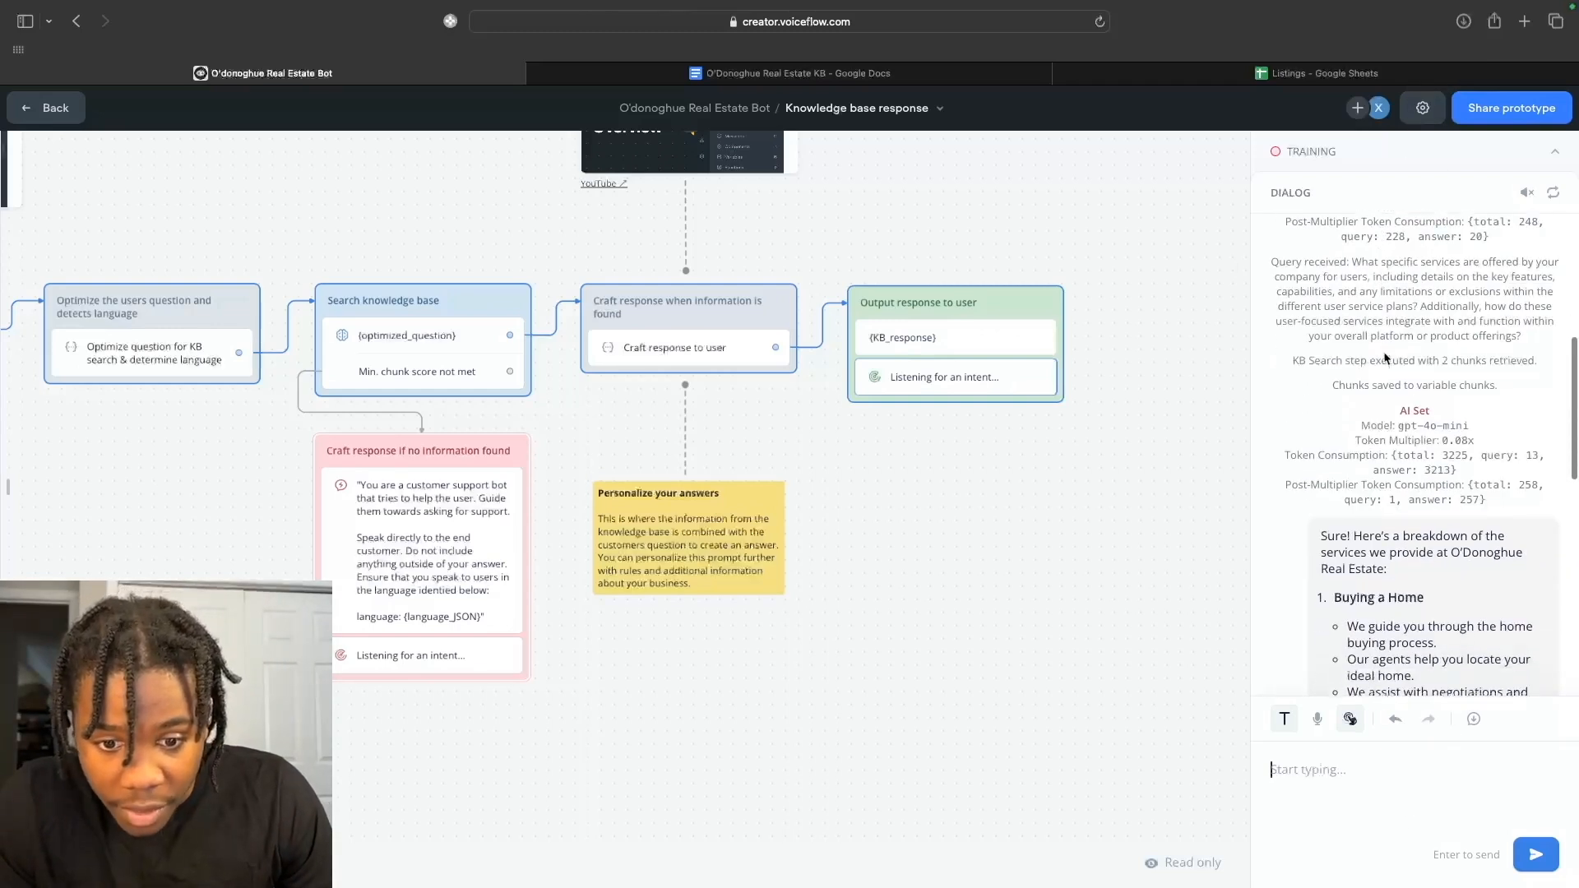
scroll(1406, 460, down, 3)
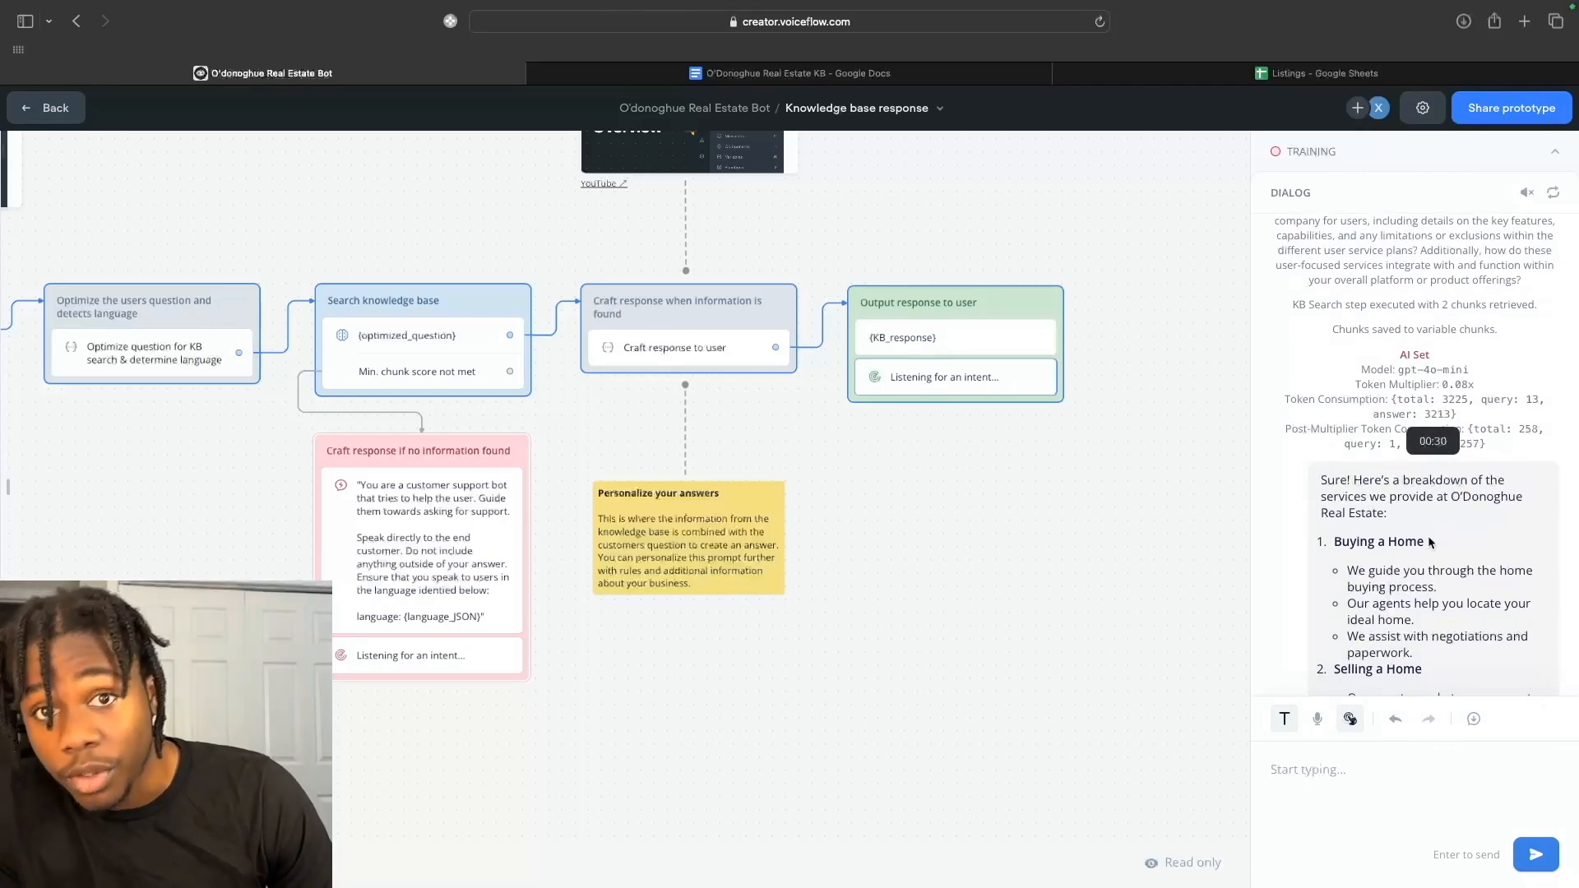
scroll(1430, 541, down, 5)
scroll(1407, 658, down, 3)
scroll(1415, 573, down, 5)
scroll(1414, 575, down, 5)
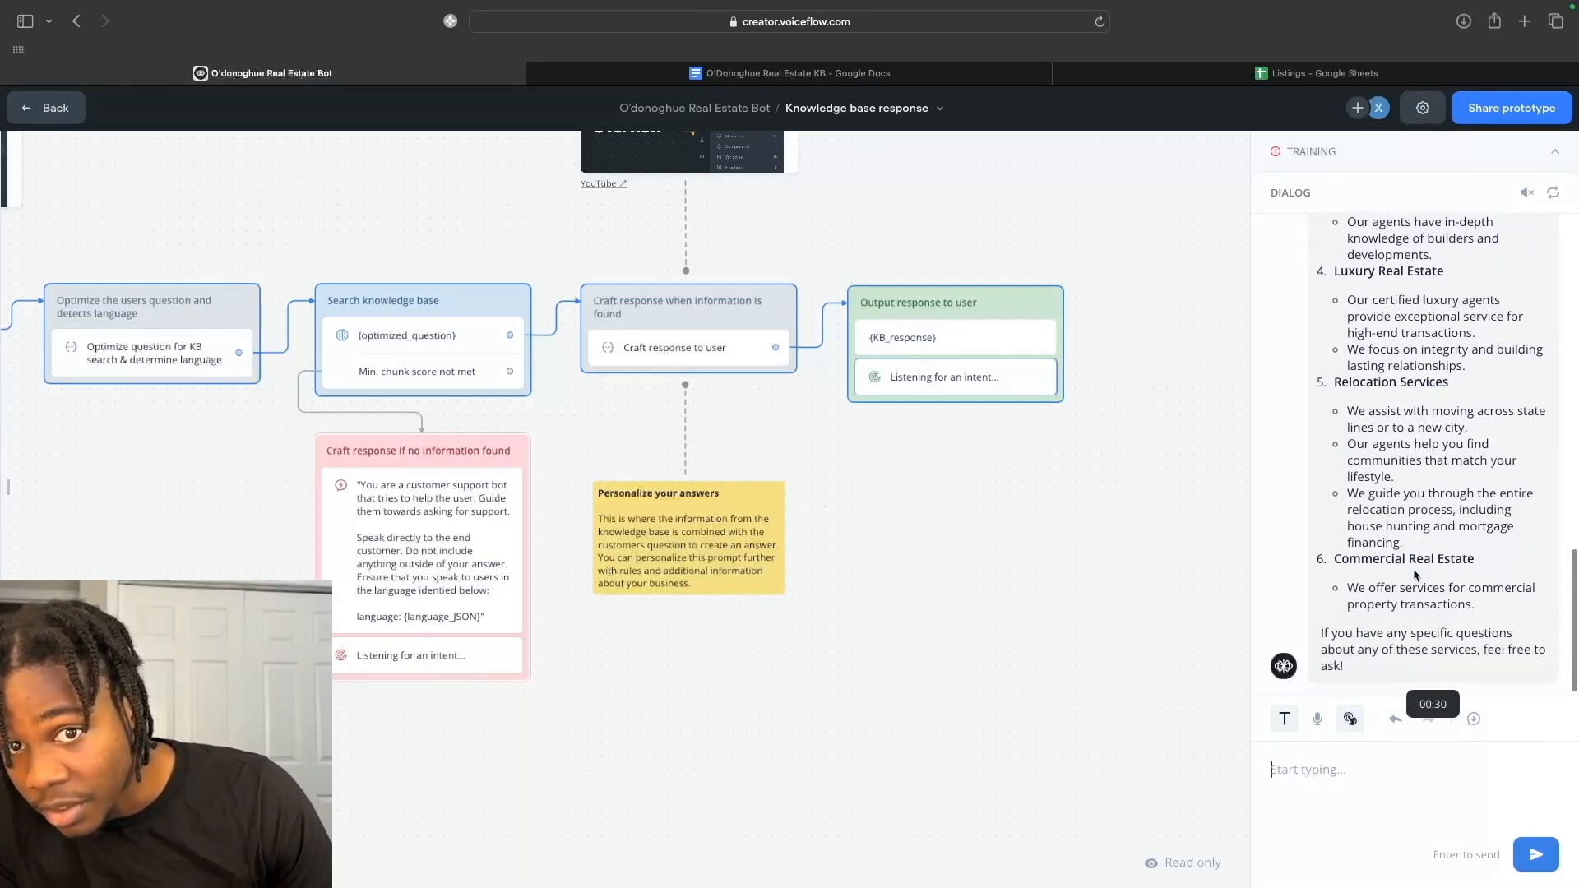
click(905, 74)
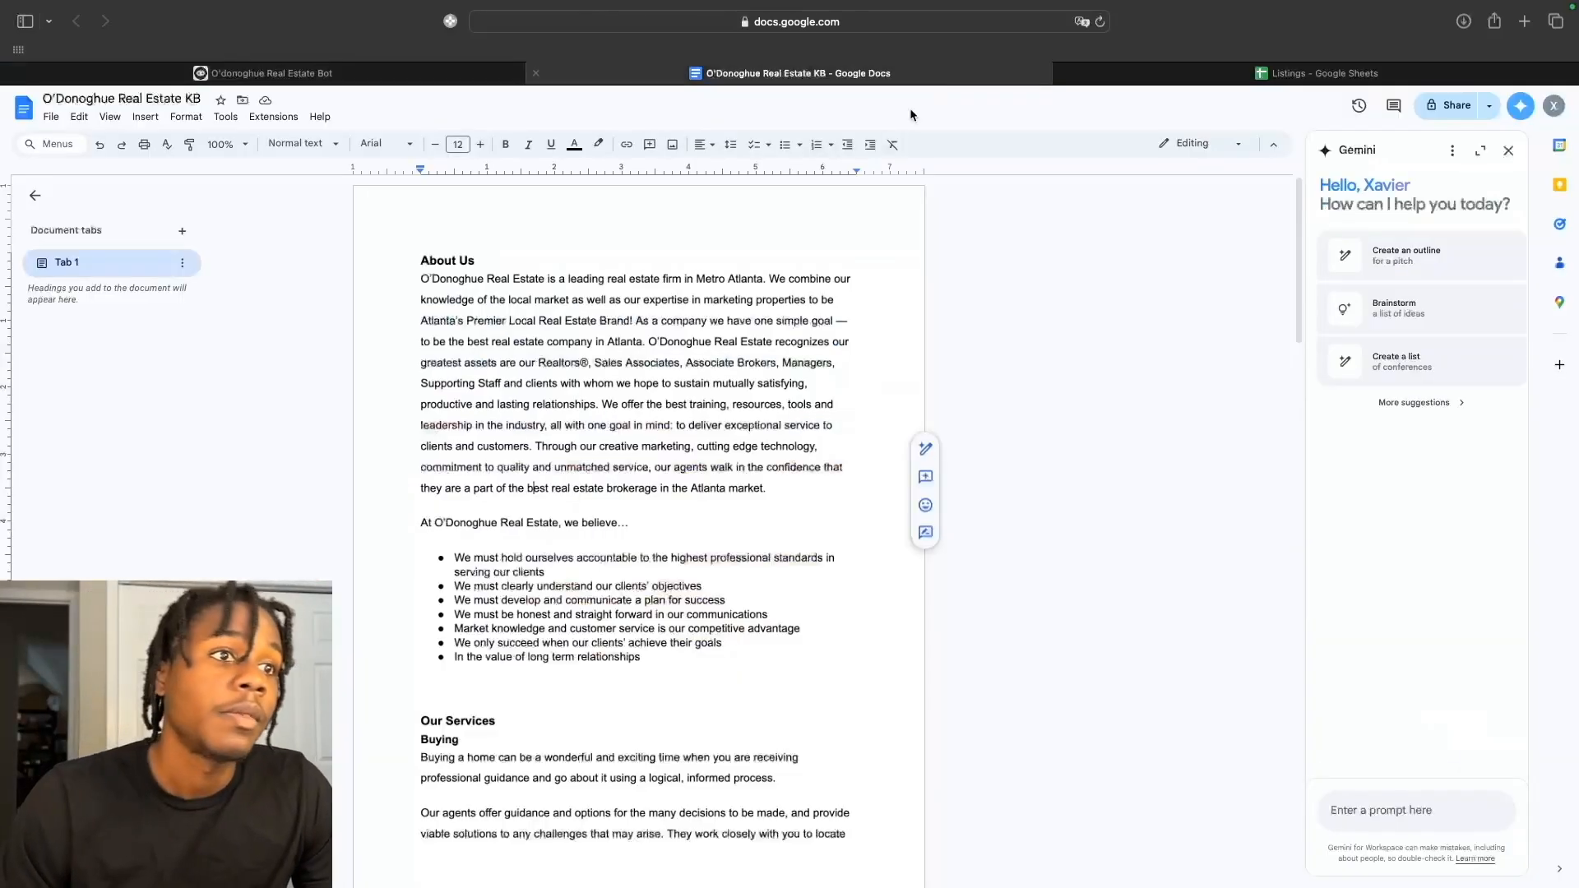
Skim the KB's Buying, Selling, New Construction, Luxury, Relocation and Commercial sections, then return to Voiceflow.
scroll(758, 407, down, 5)
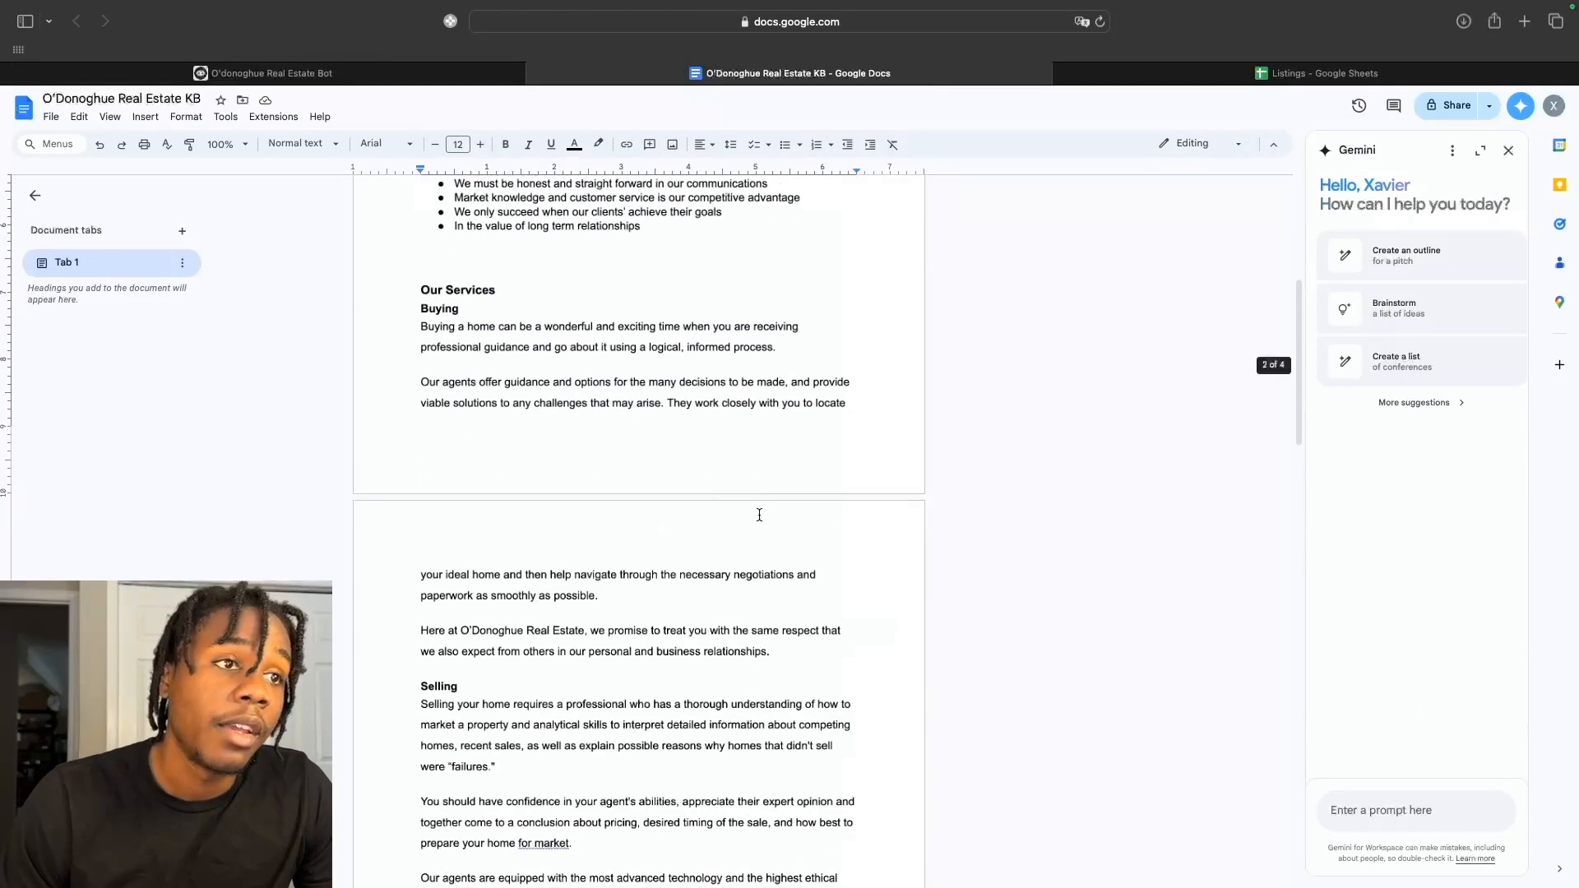
scroll(760, 515, down, 2)
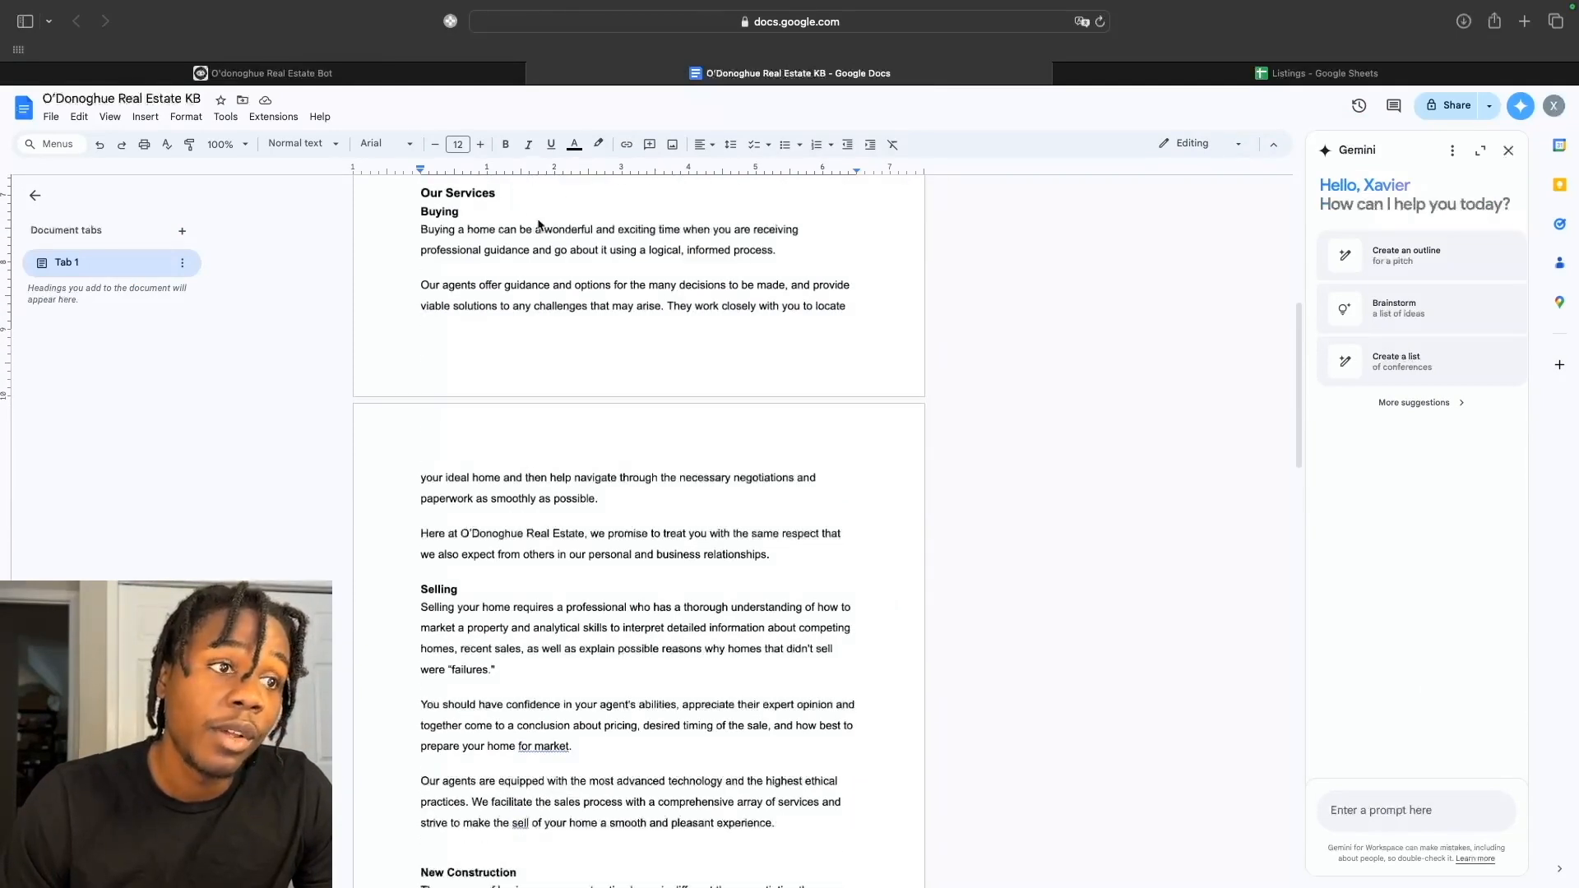
scroll(625, 491, down, 8)
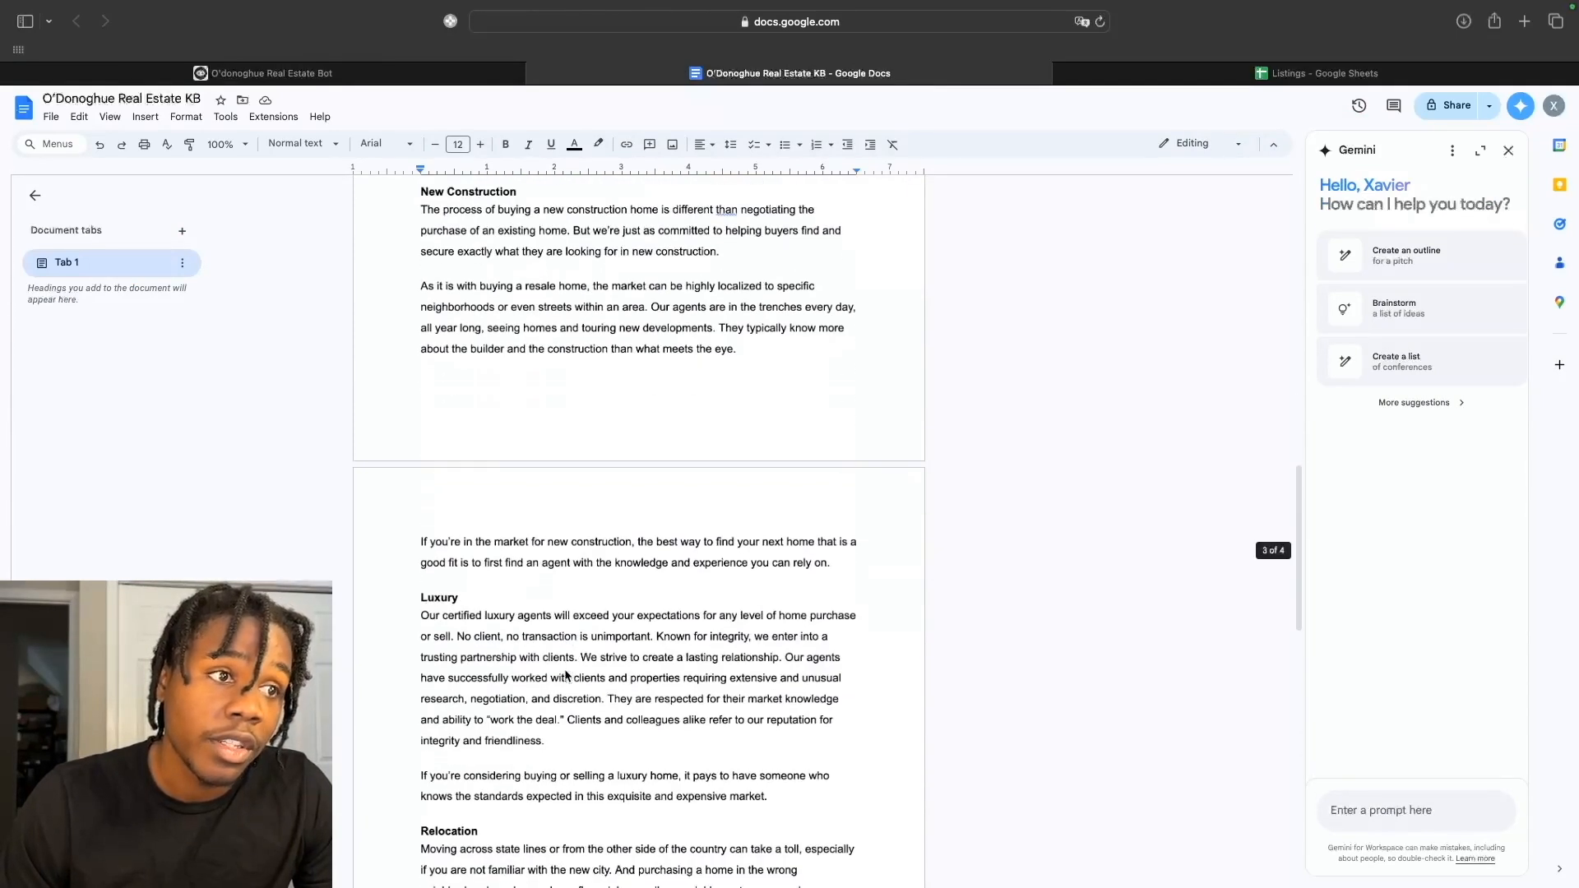
scroll(483, 736, down, 4)
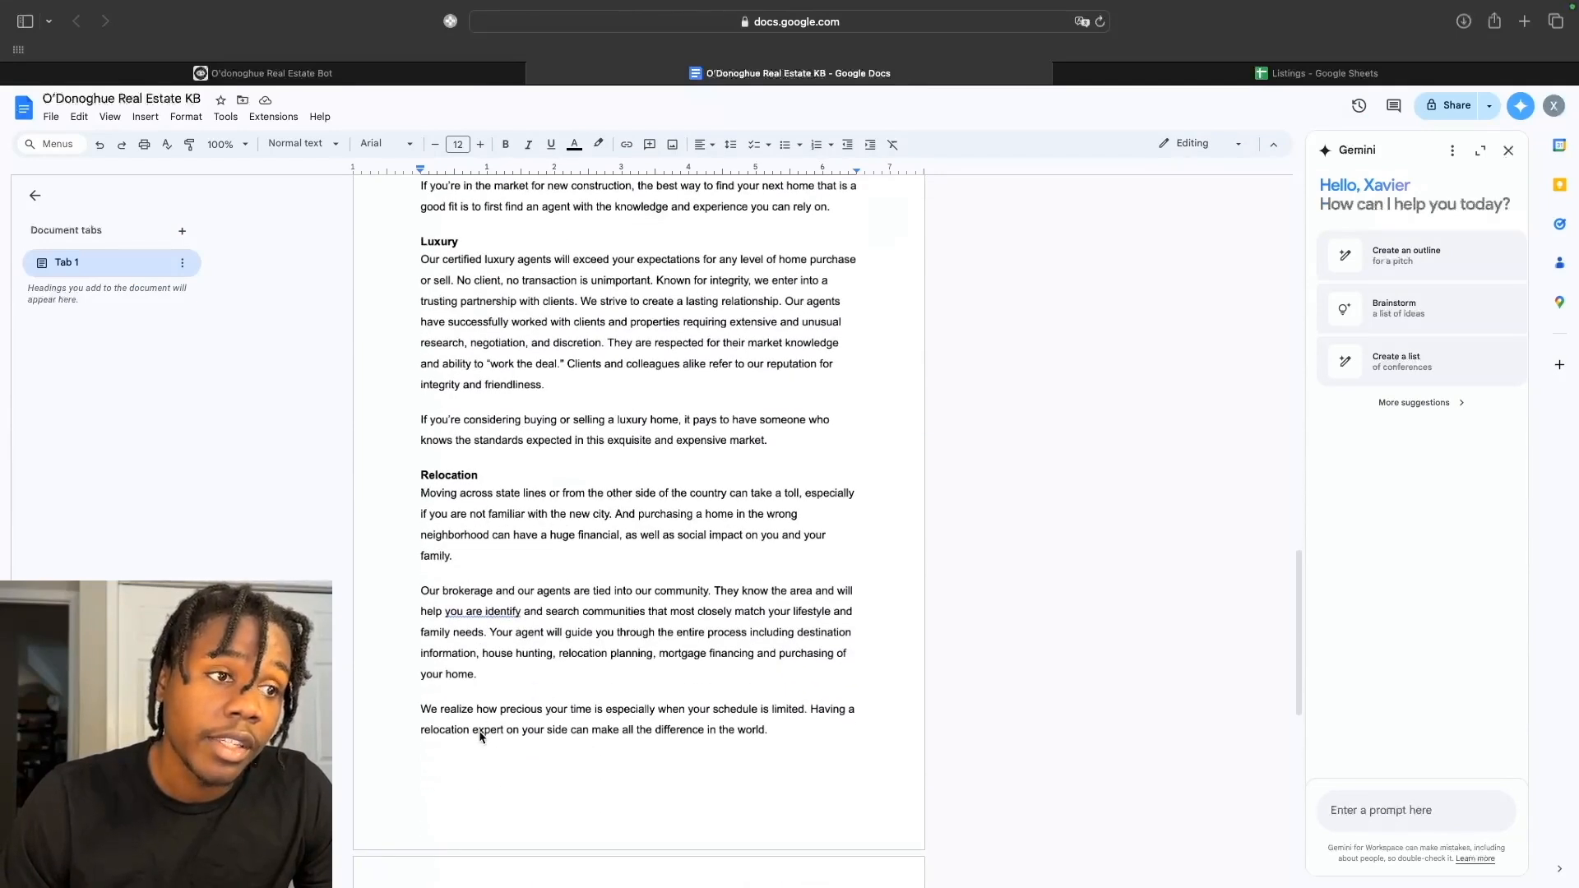
scroll(483, 736, down, 3)
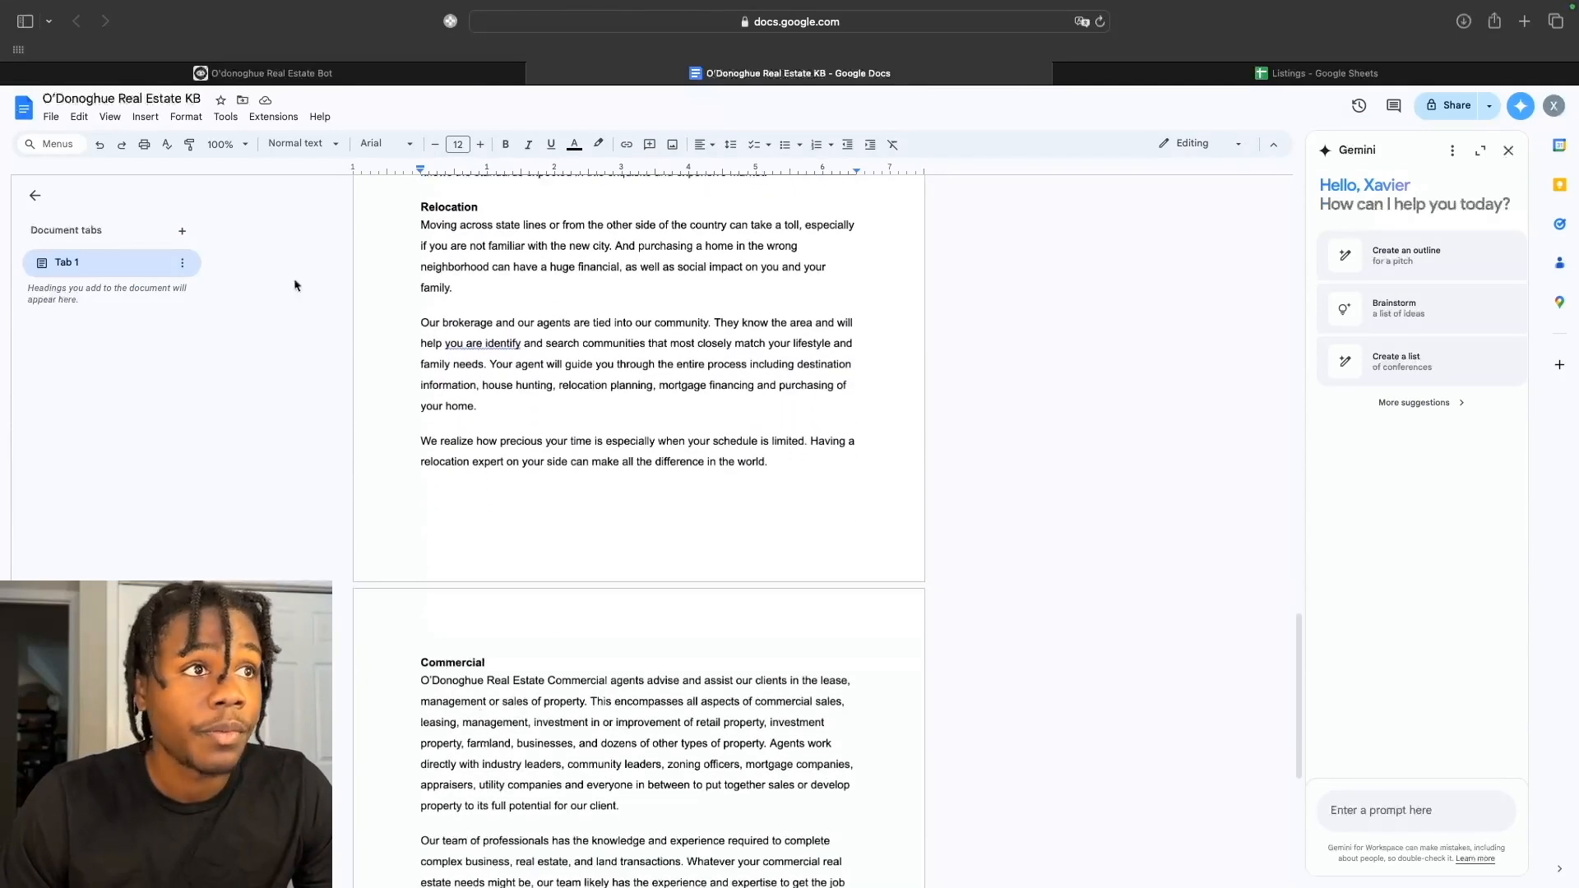
click(271, 73)
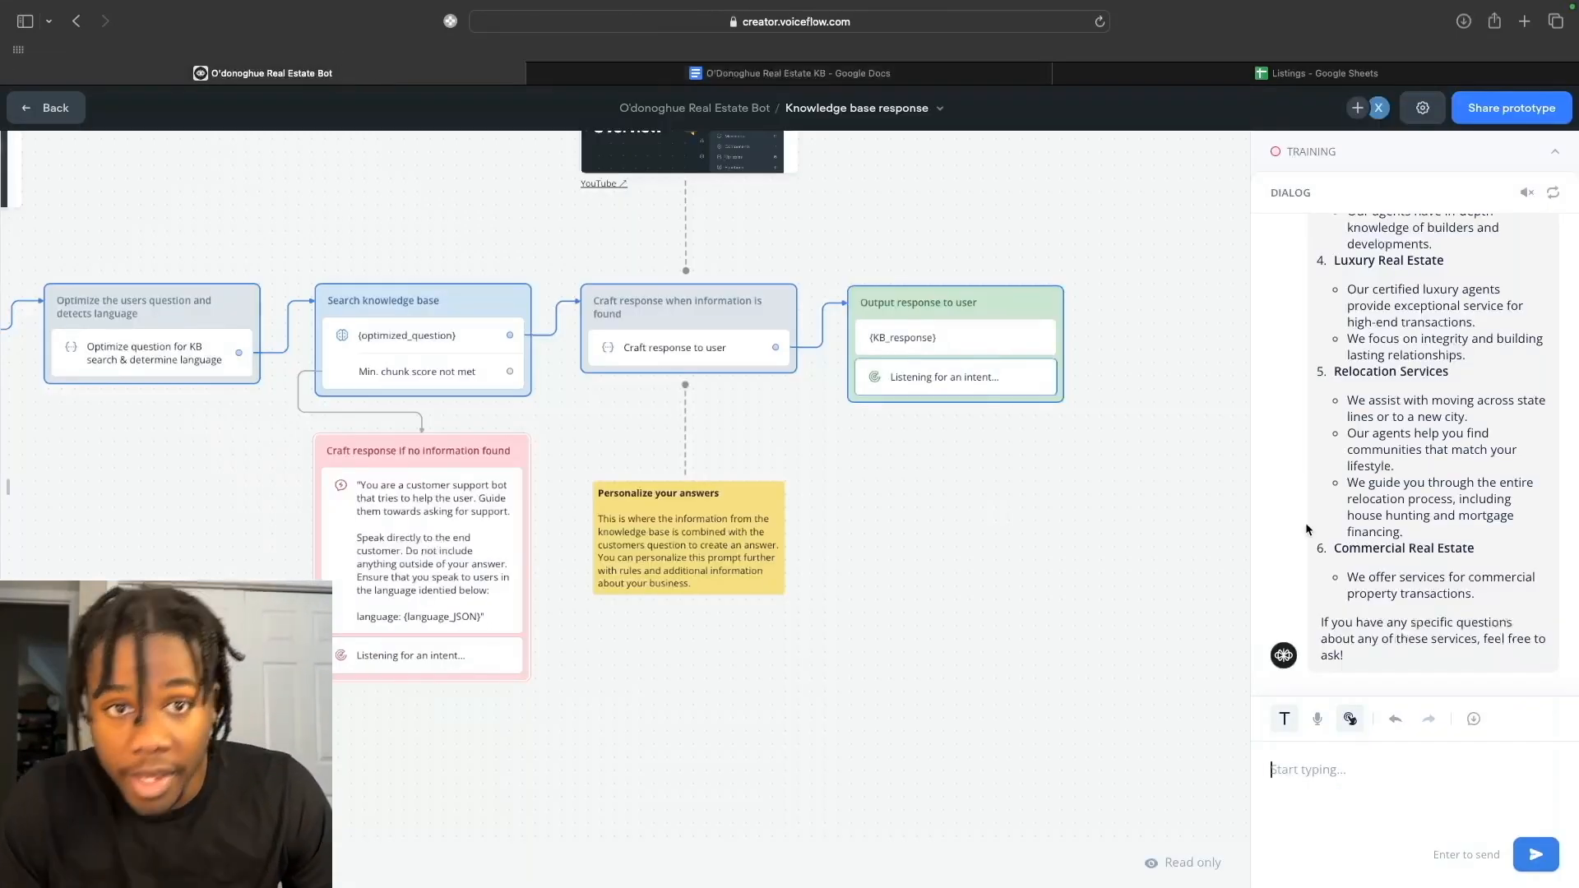
Scroll through the test reply and the Knowledge base response workflow, including its no-information-found support prompt.
scroll(1446, 530, up, 5)
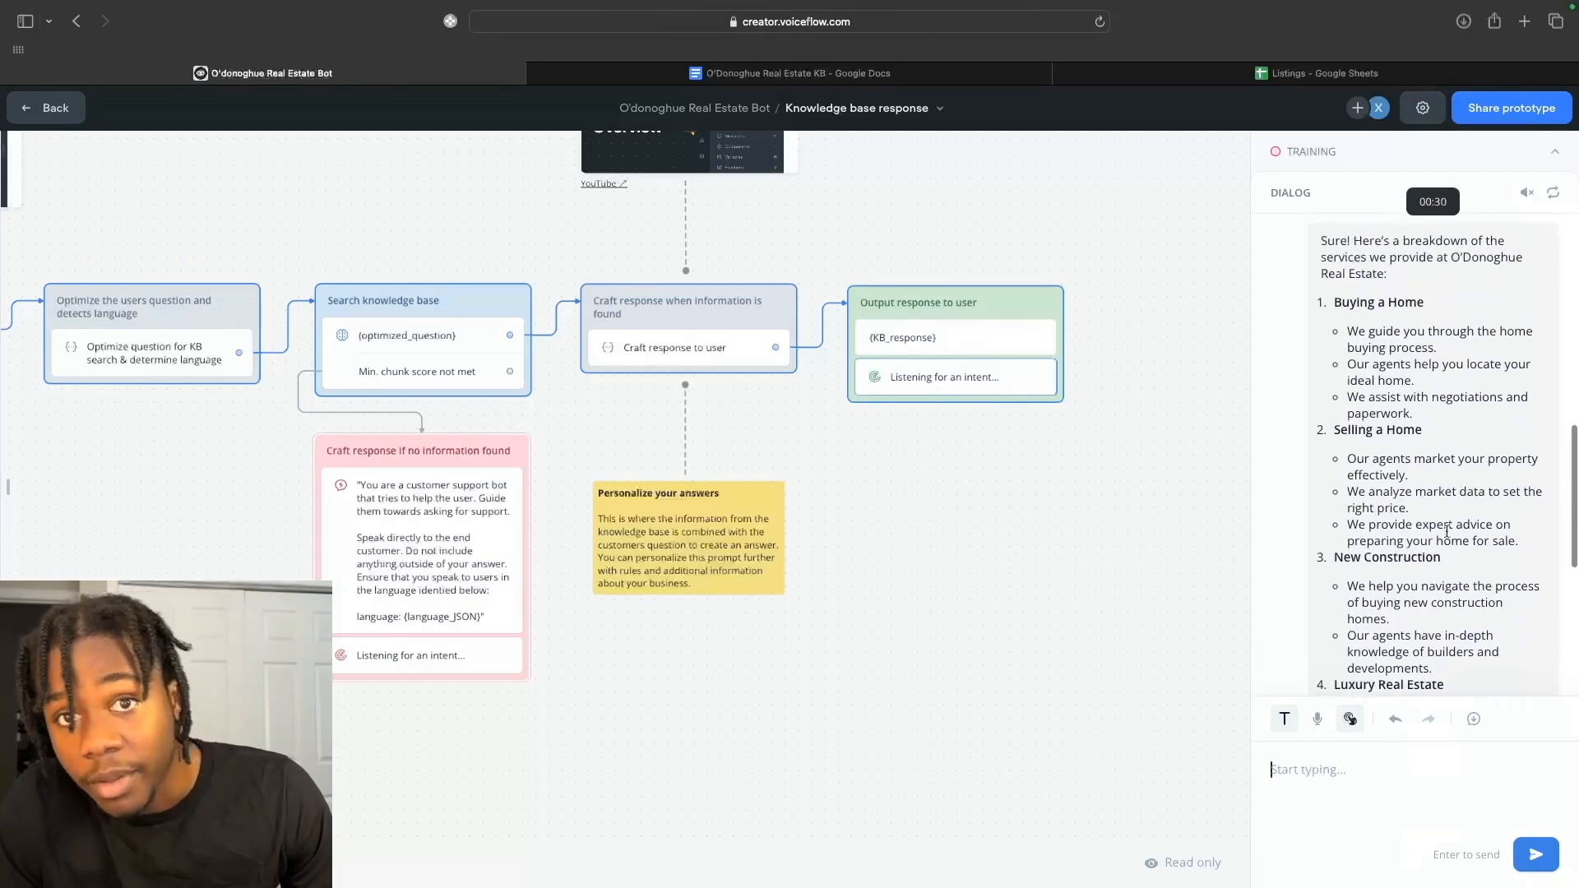
scroll(1447, 531, up, 3)
scroll(1448, 535, up, 2)
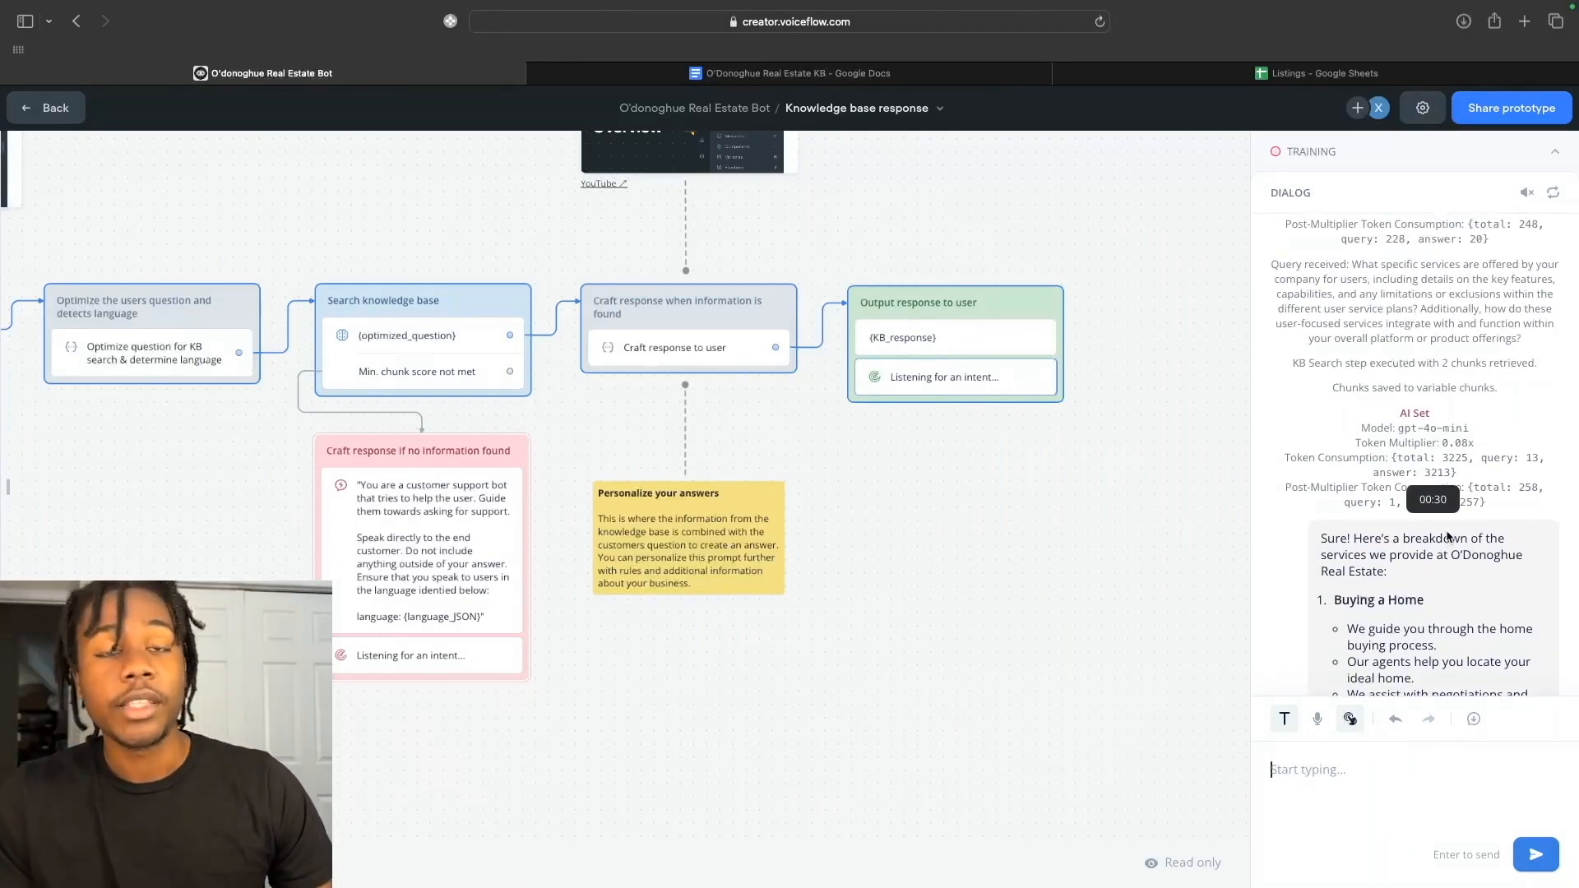
scroll(1502, 337, up, 1)
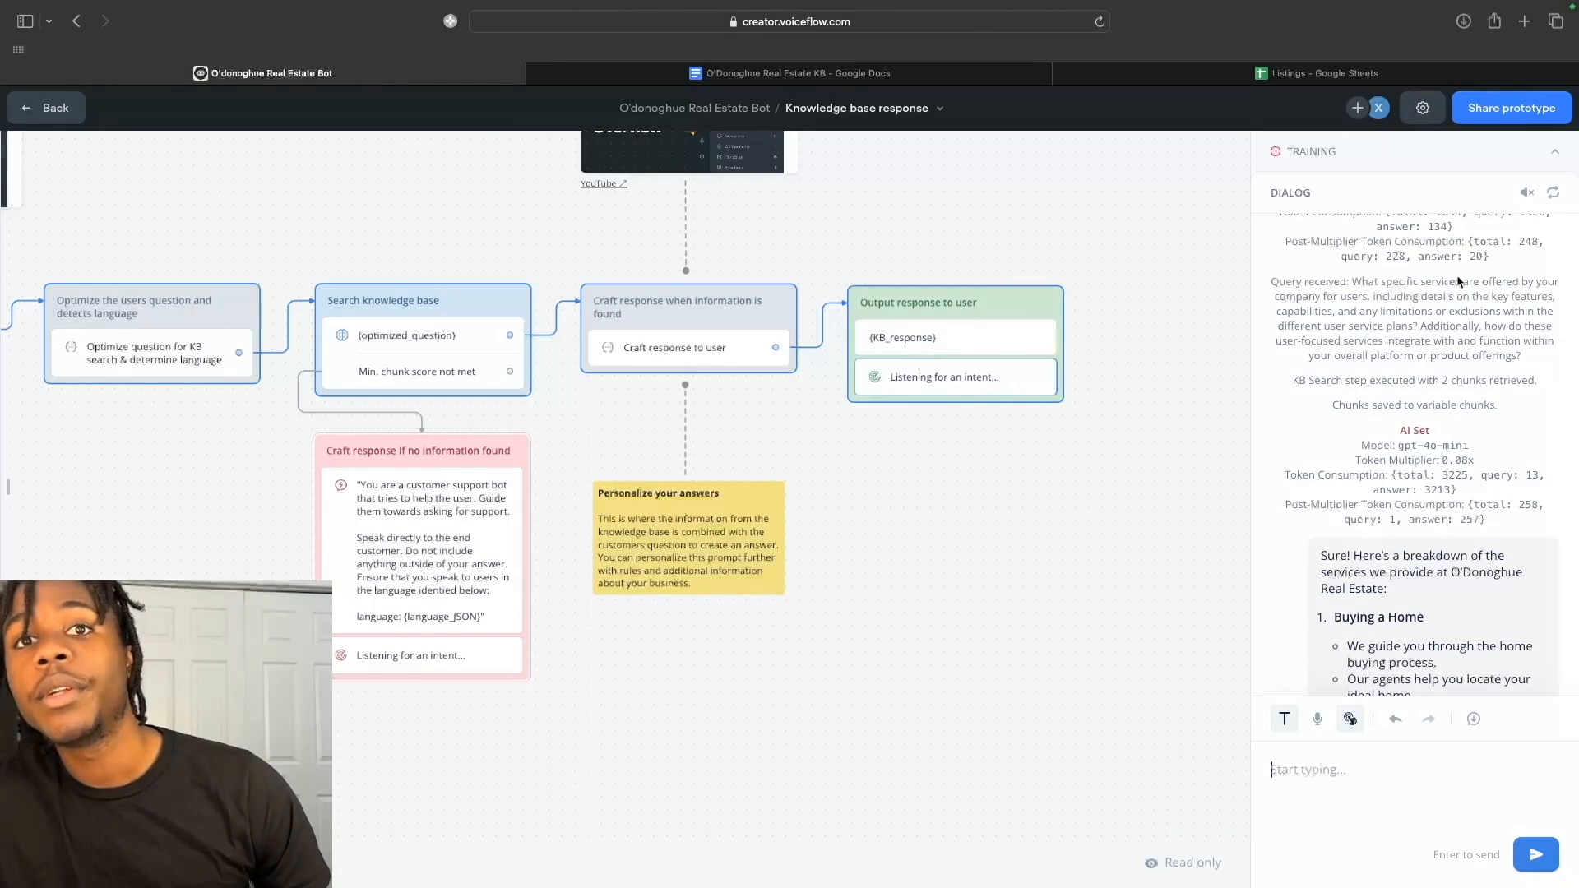
scroll(1463, 288, up, 5)
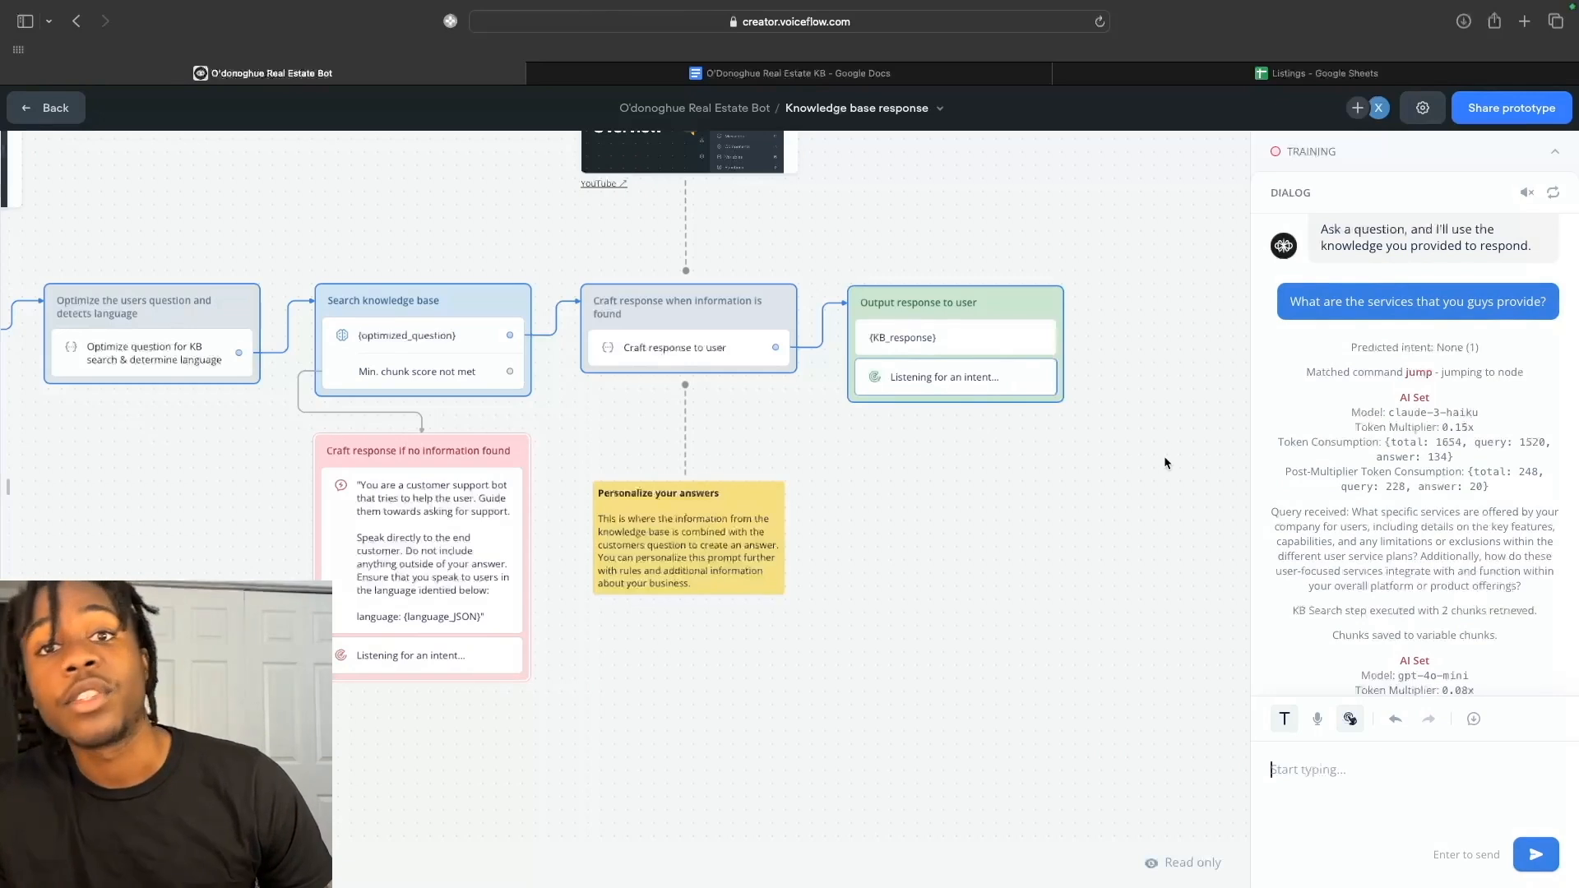
scroll(1163, 455, down, 2)
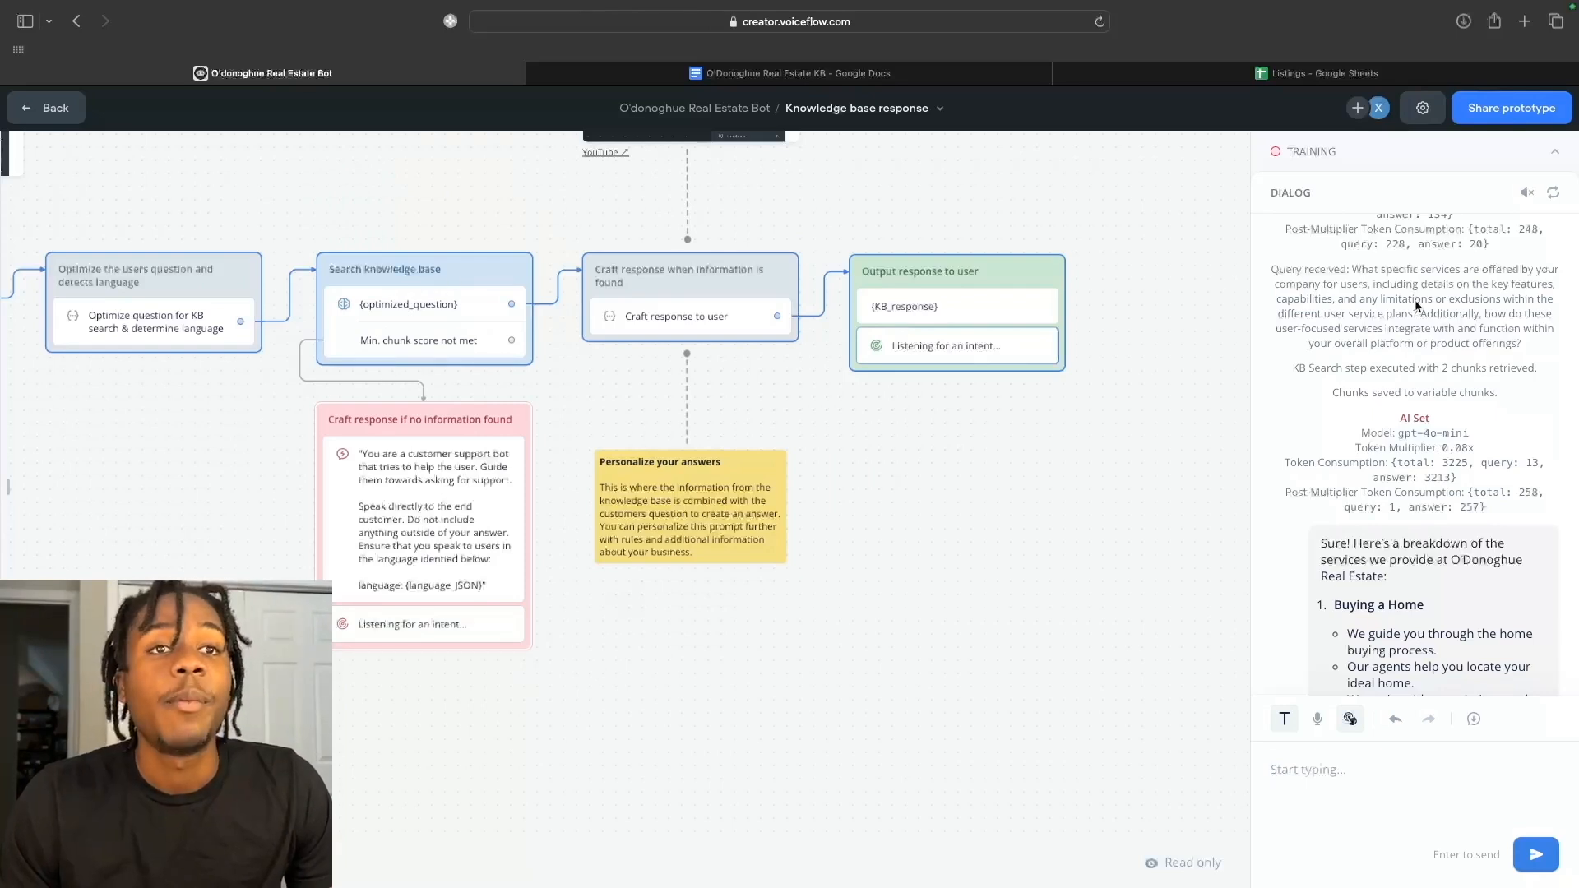
scroll(1405, 395, down, 1)
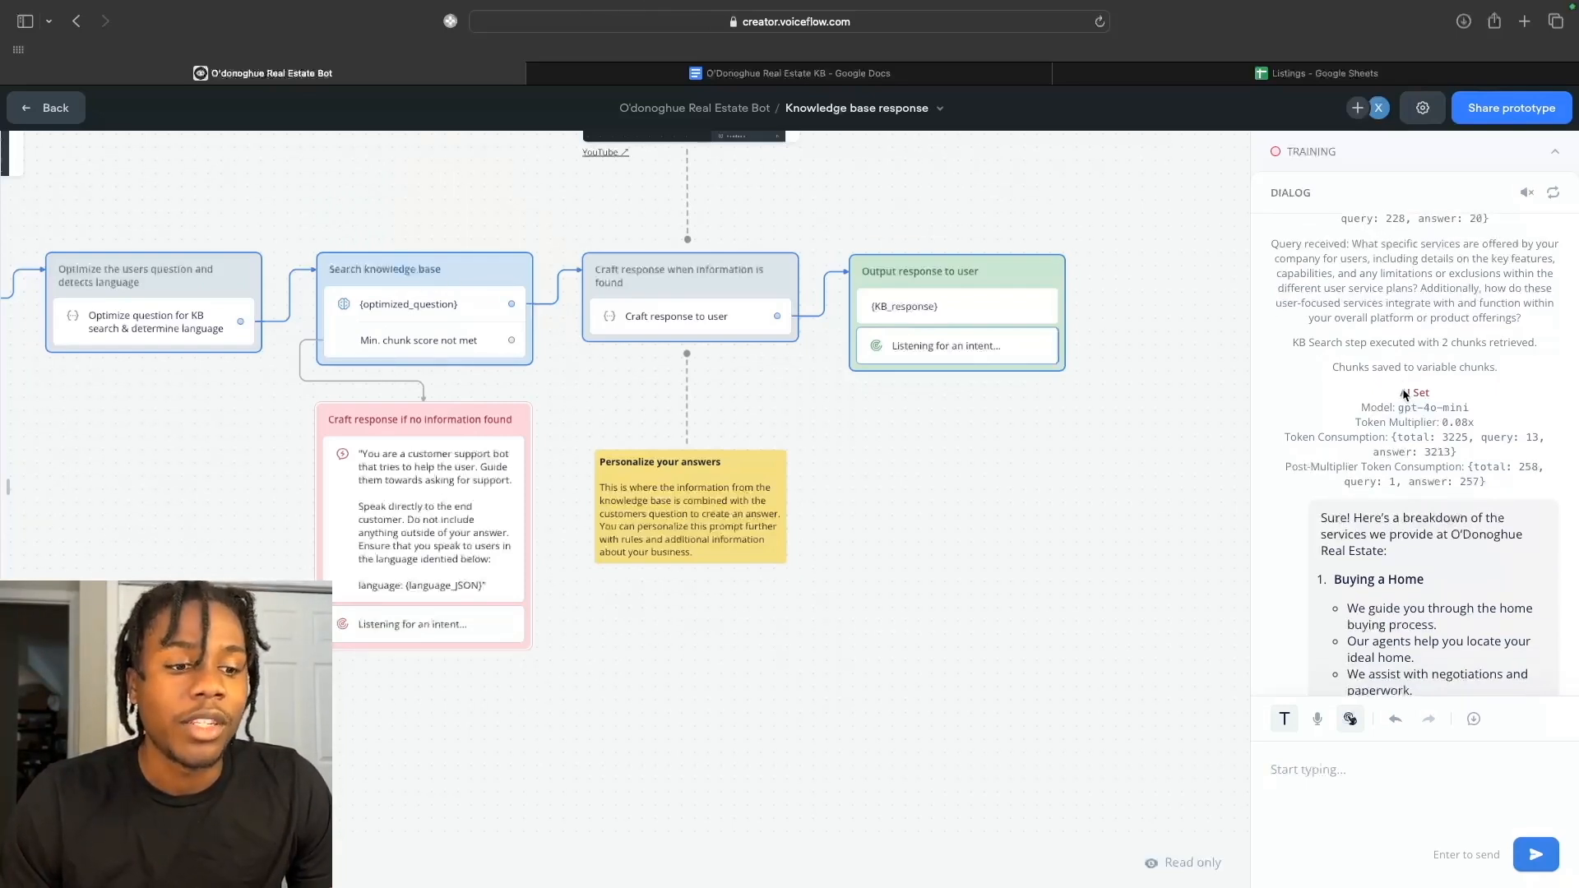
scroll(1404, 395, down, 2)
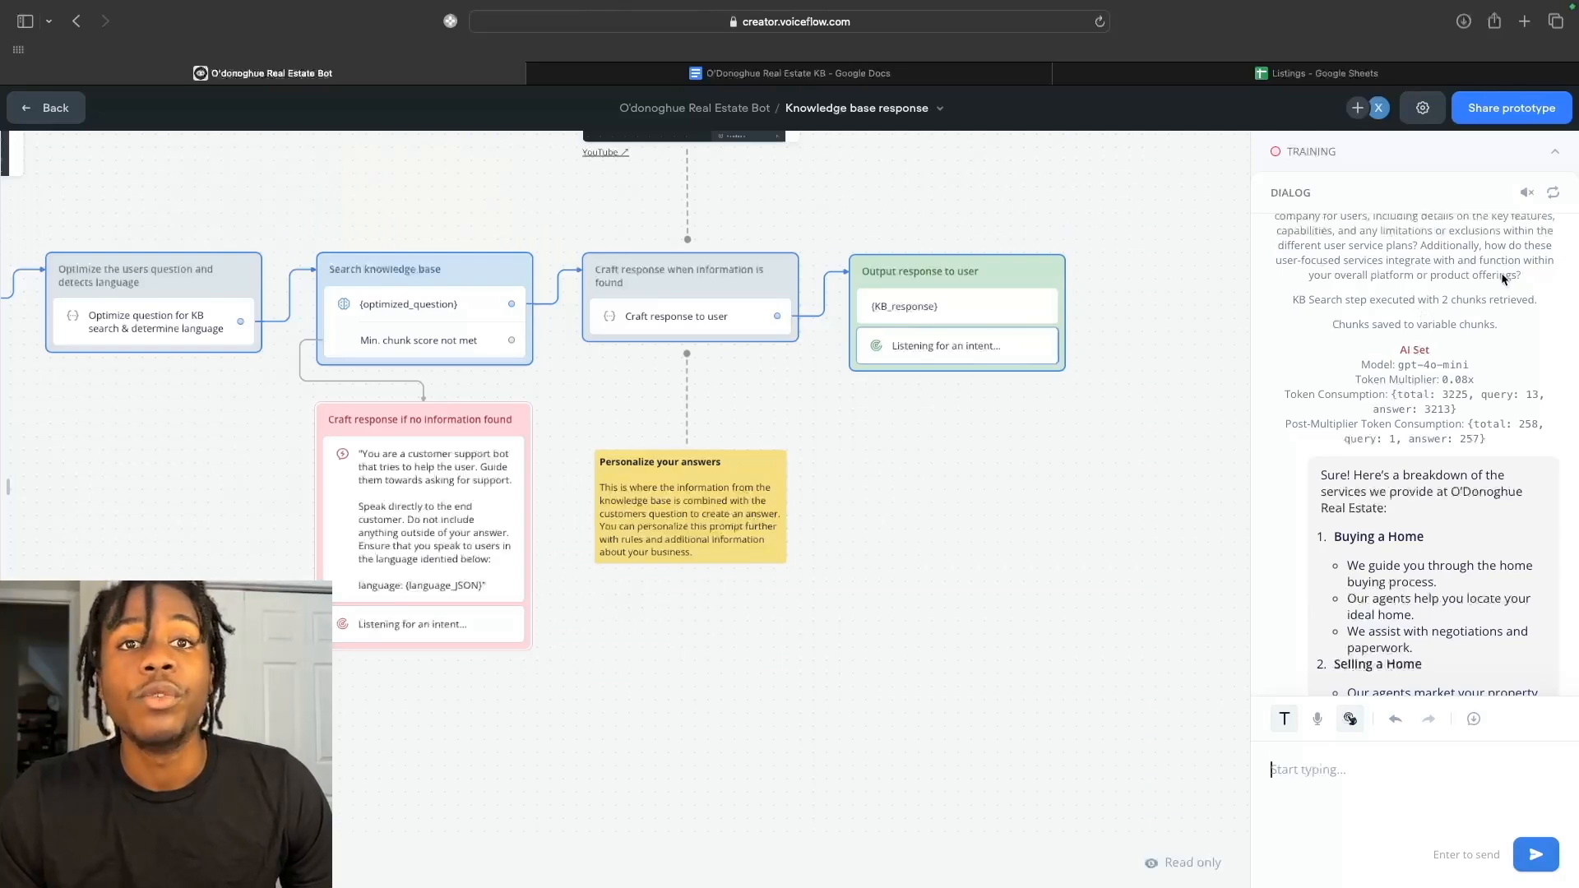
scroll(1415, 308, down, 2)
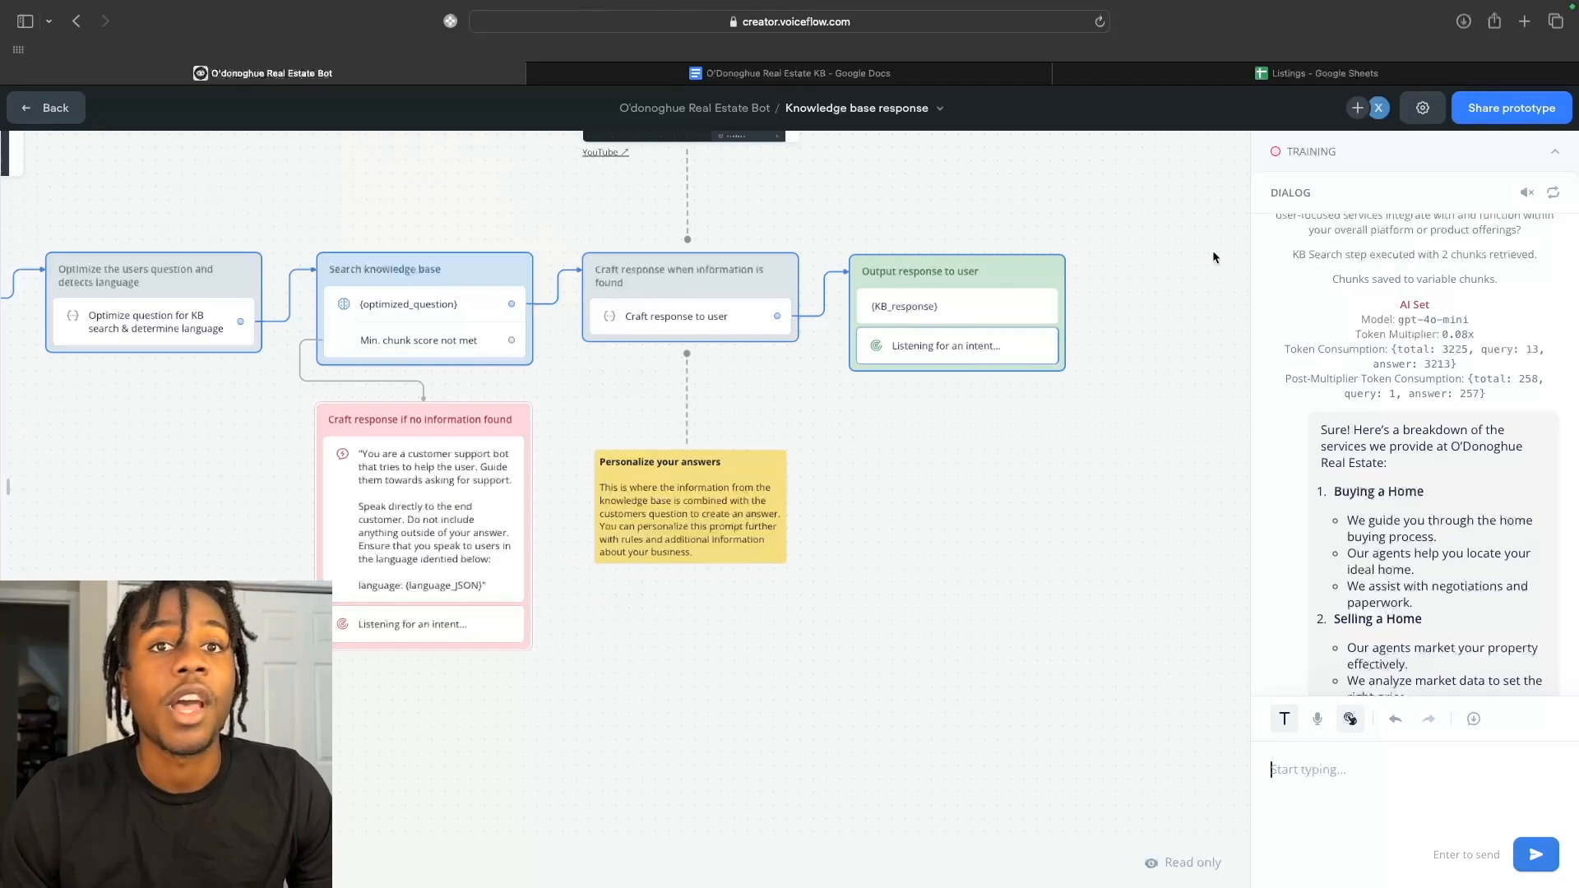
scroll(1460, 367, down, 2)
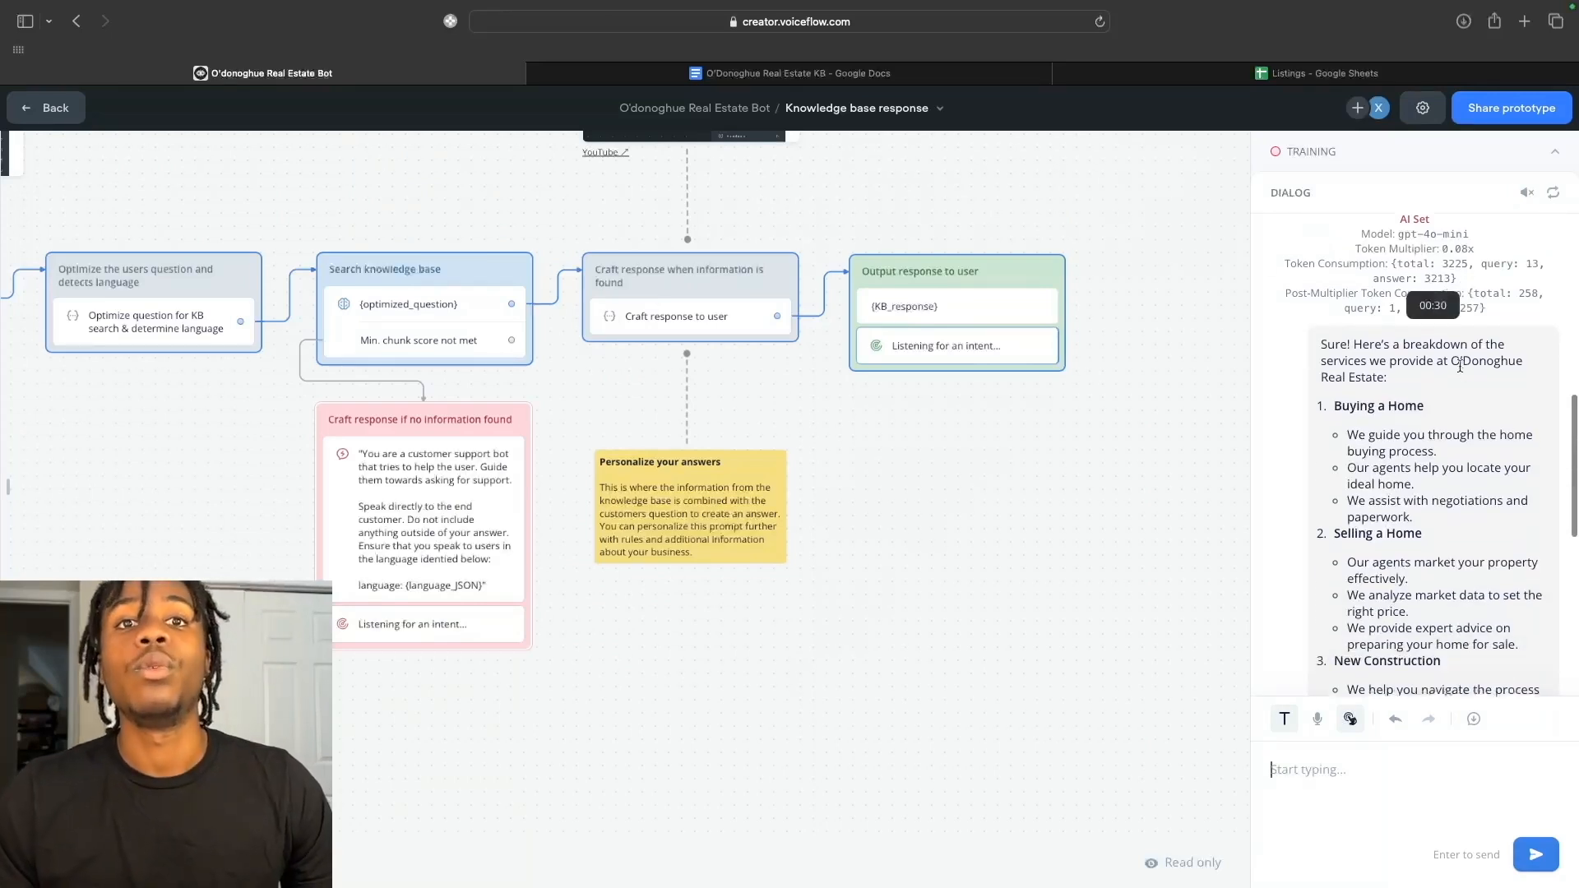
scroll(1456, 305, down, 1)
scroll(1455, 298, down, 1)
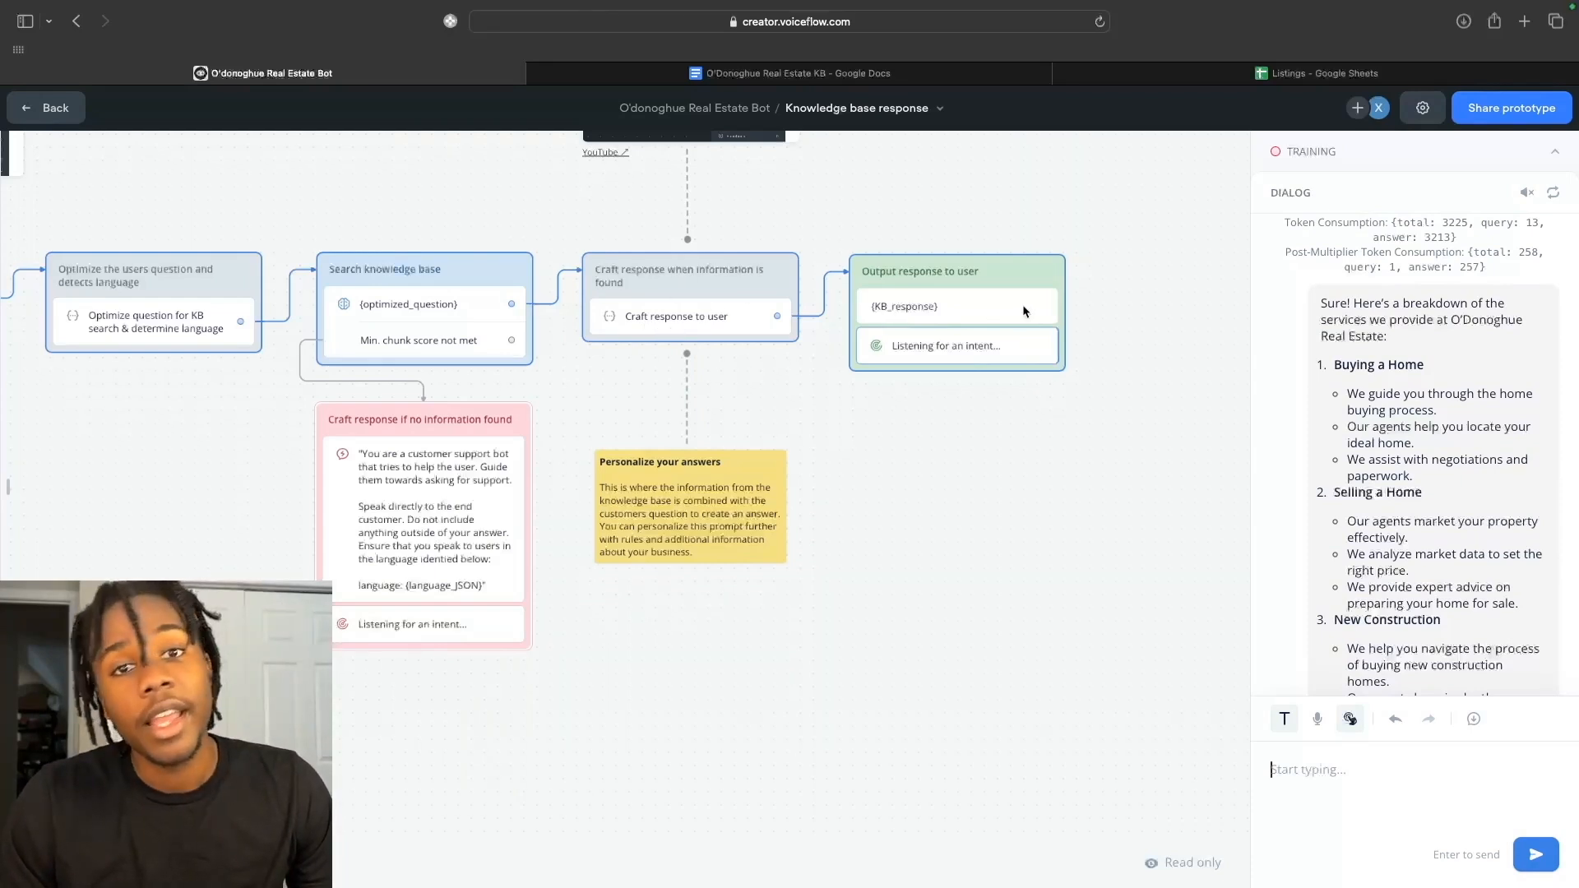
scroll(1316, 477, down, 5)
scroll(1333, 496, down, 1)
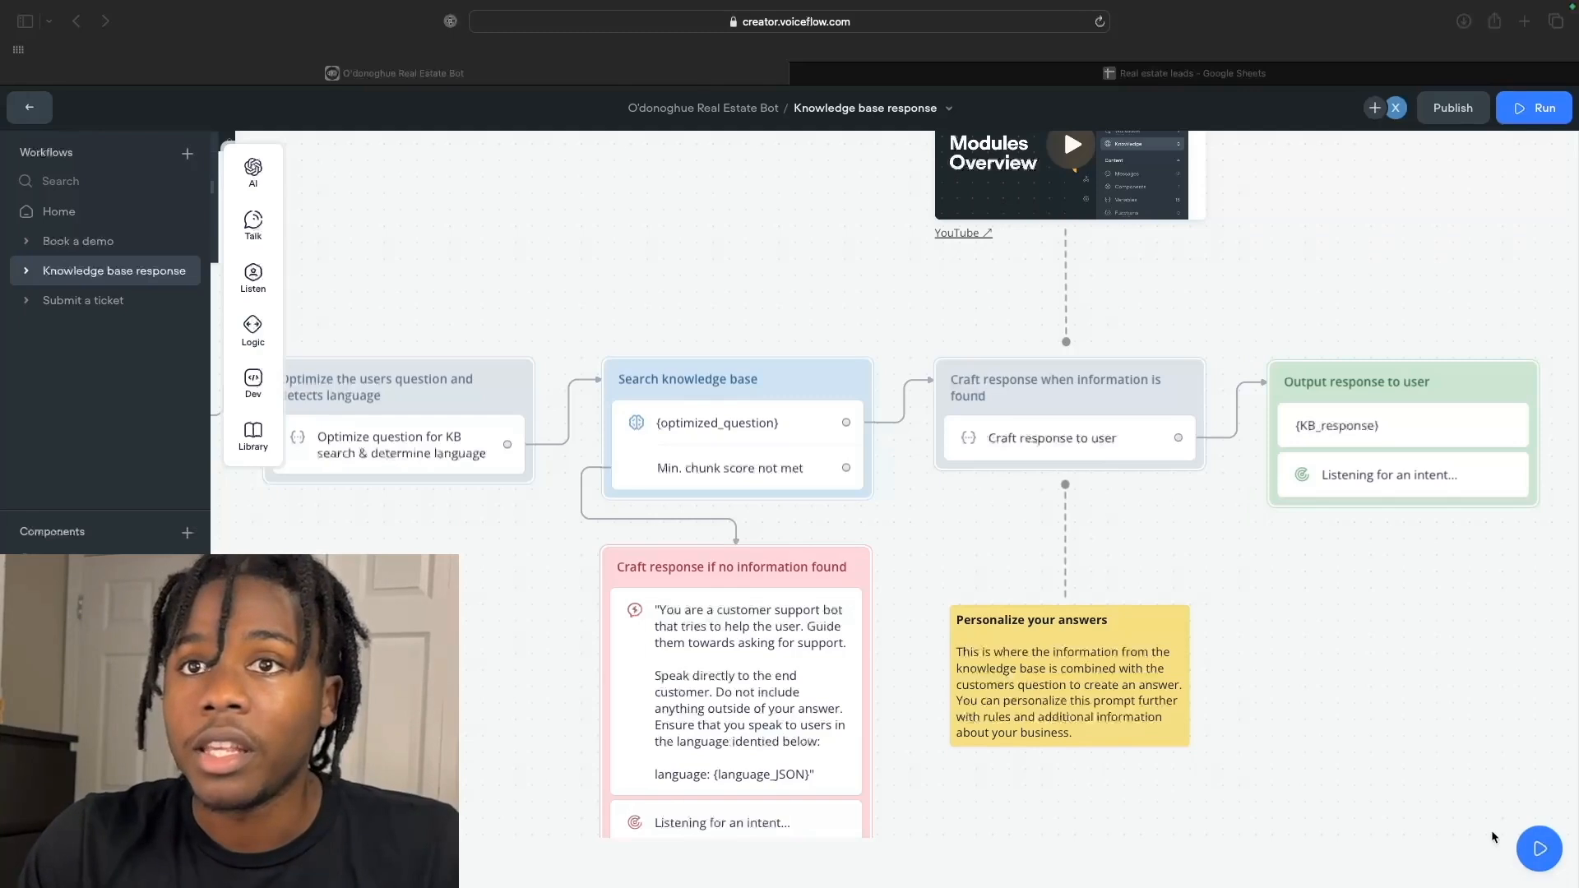
Leave the canvas for the All workflows page listing the agent's four workflows.
scroll(1026, 553, down, 1)
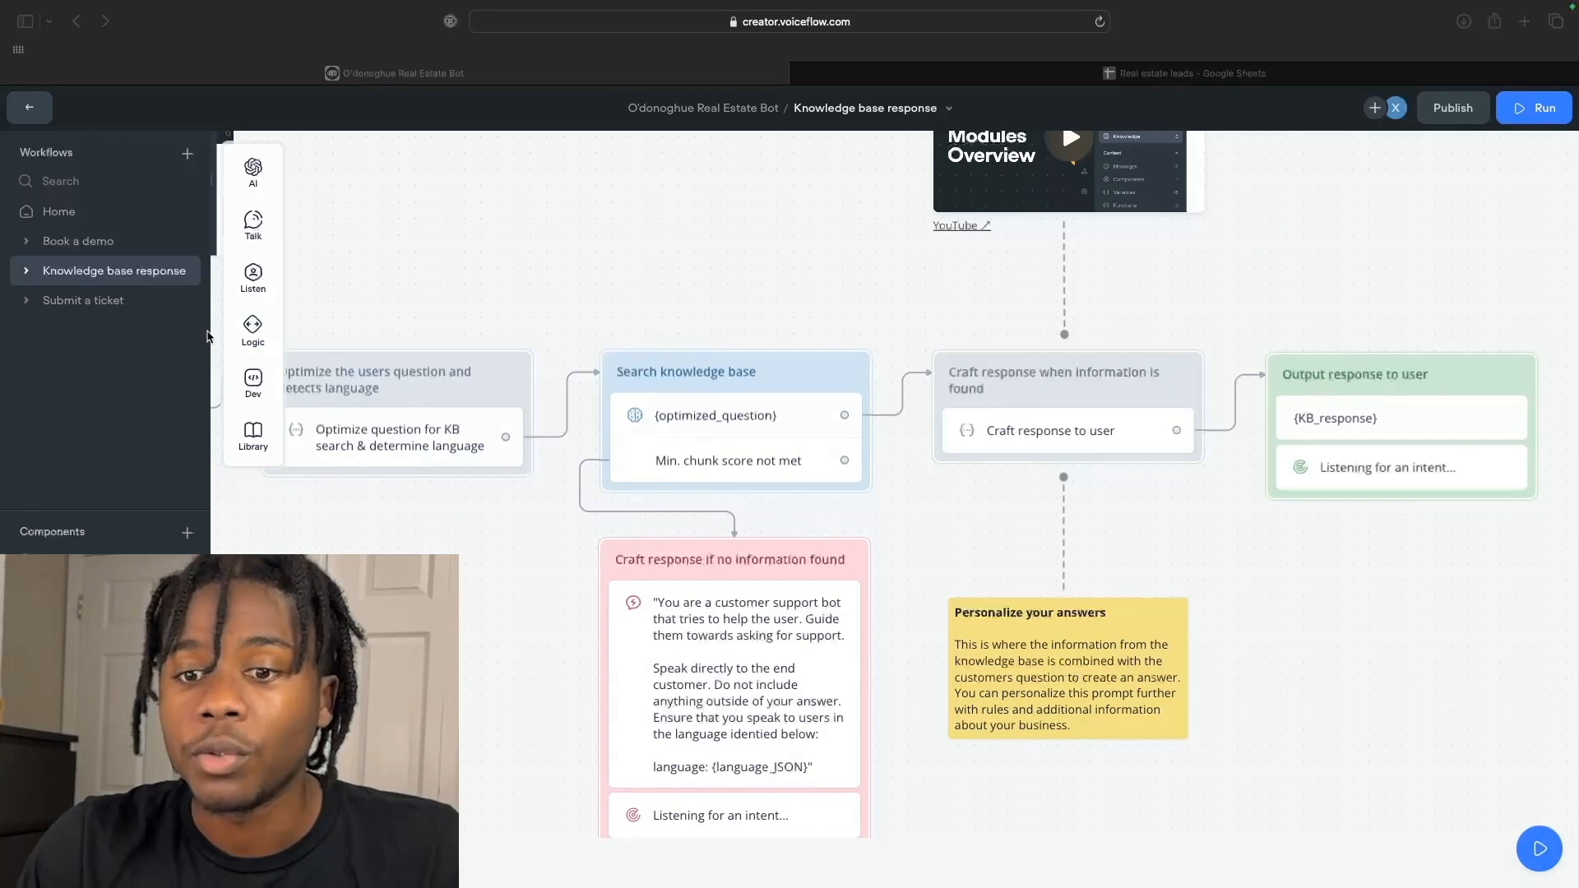
click(31, 115)
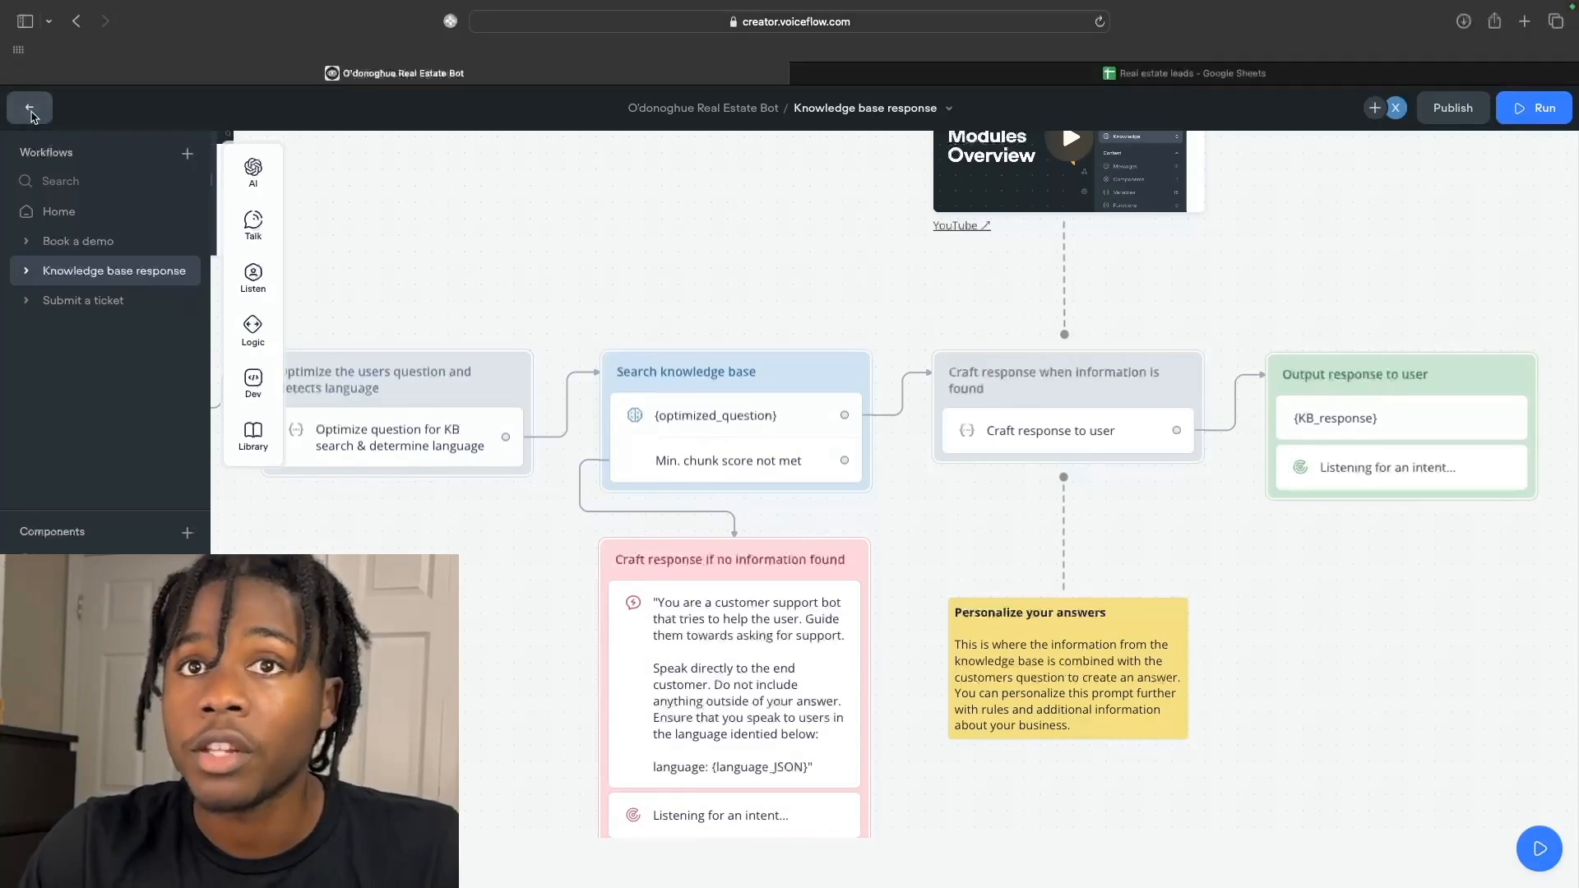
click(31, 115)
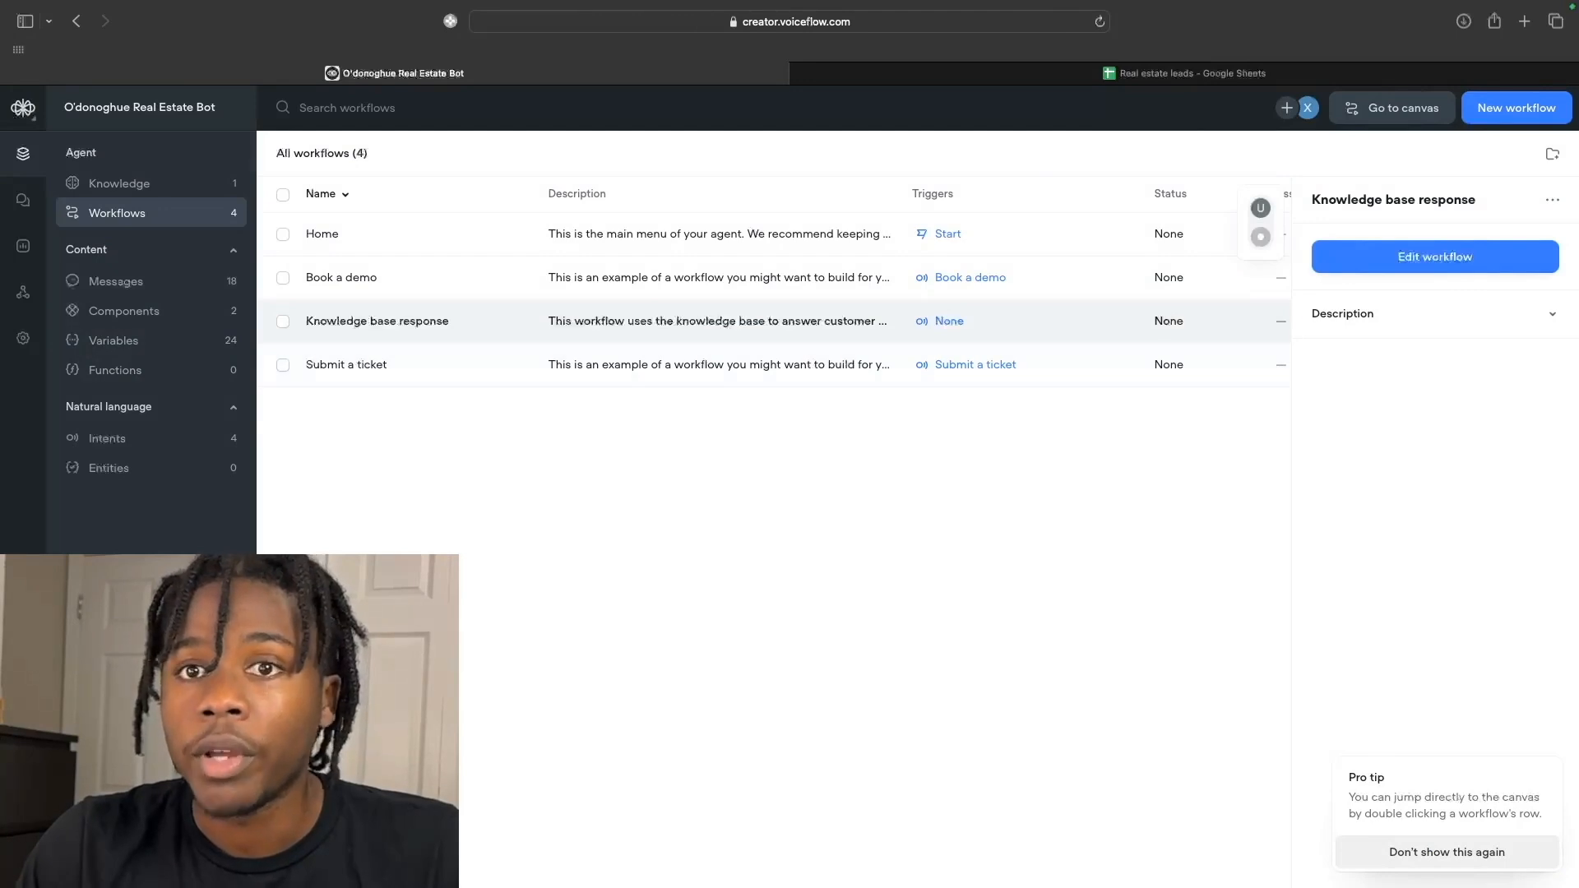
Start an intent 'Interested in selling' described as 'A user is interested in listing a property', adding a second utterance row.
click(152, 442)
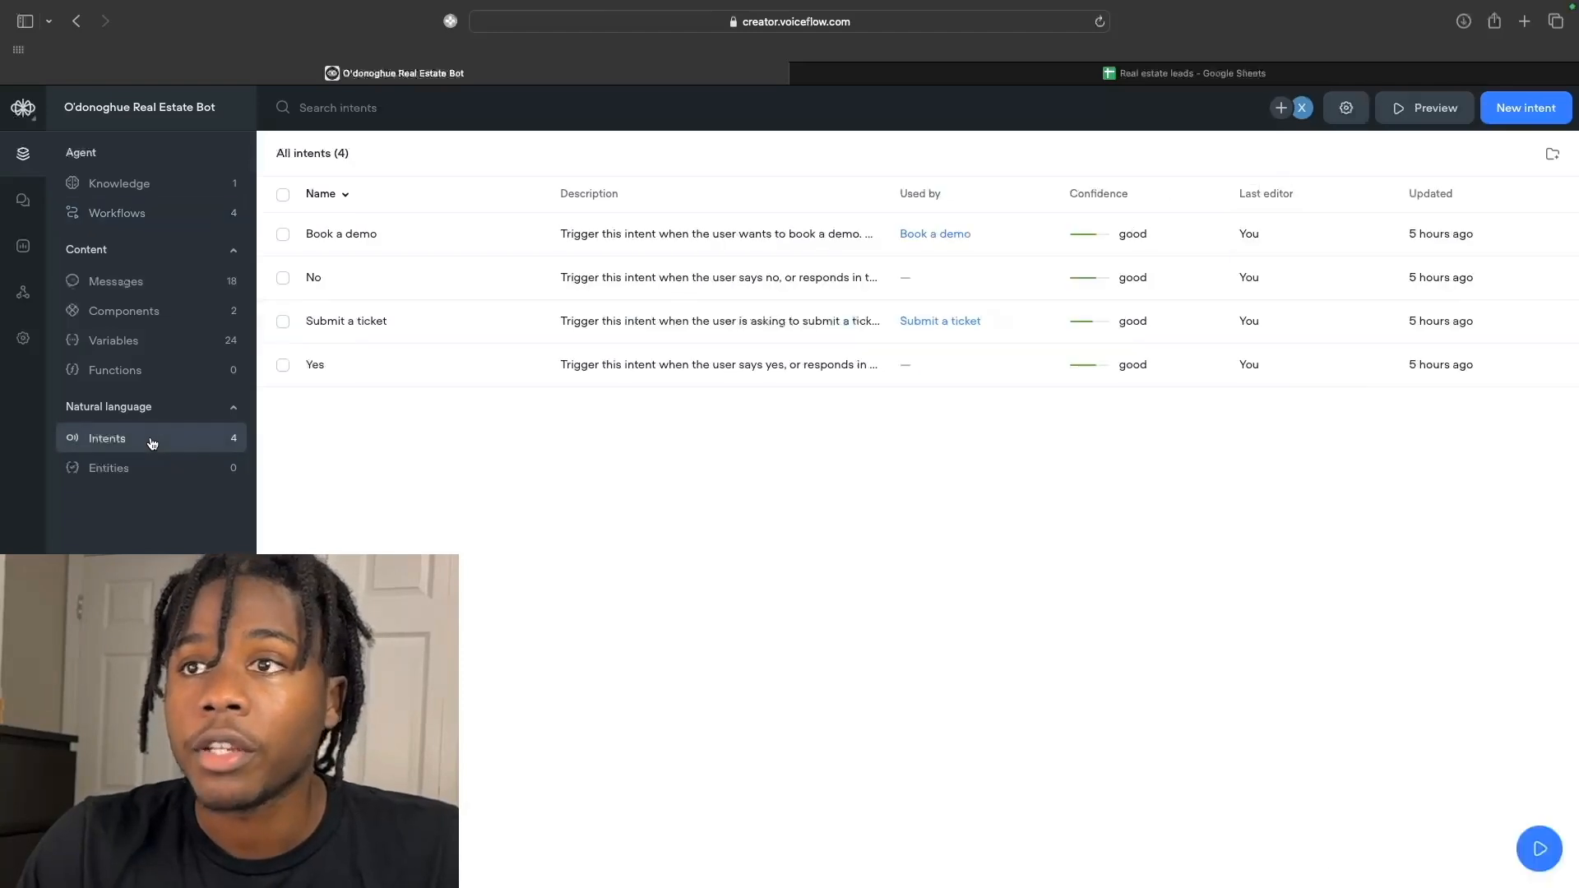
click(1518, 113)
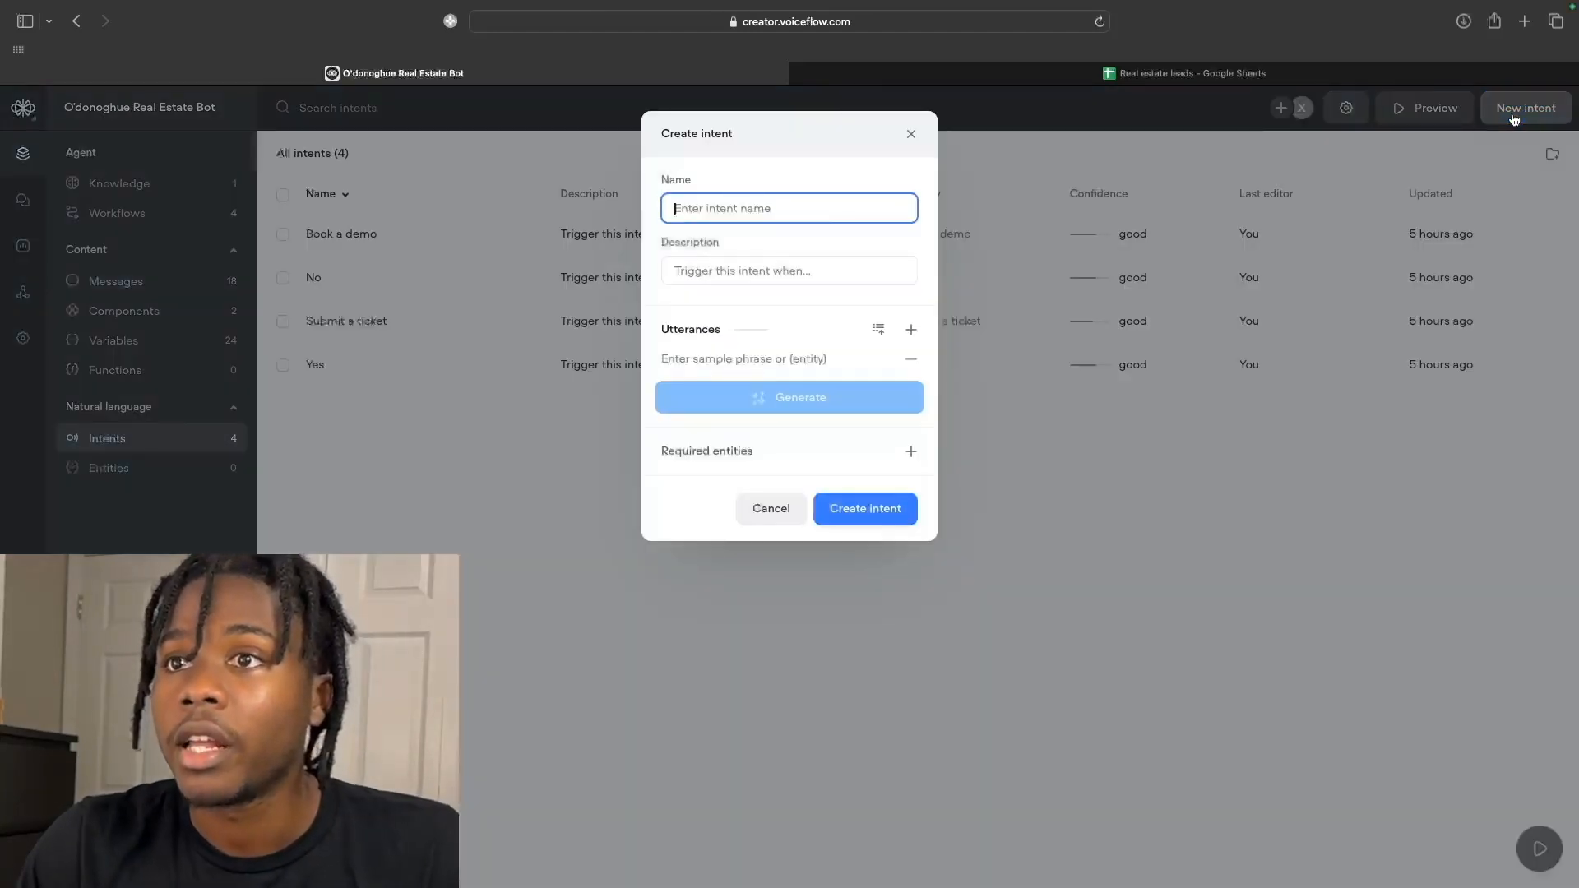
text(In)
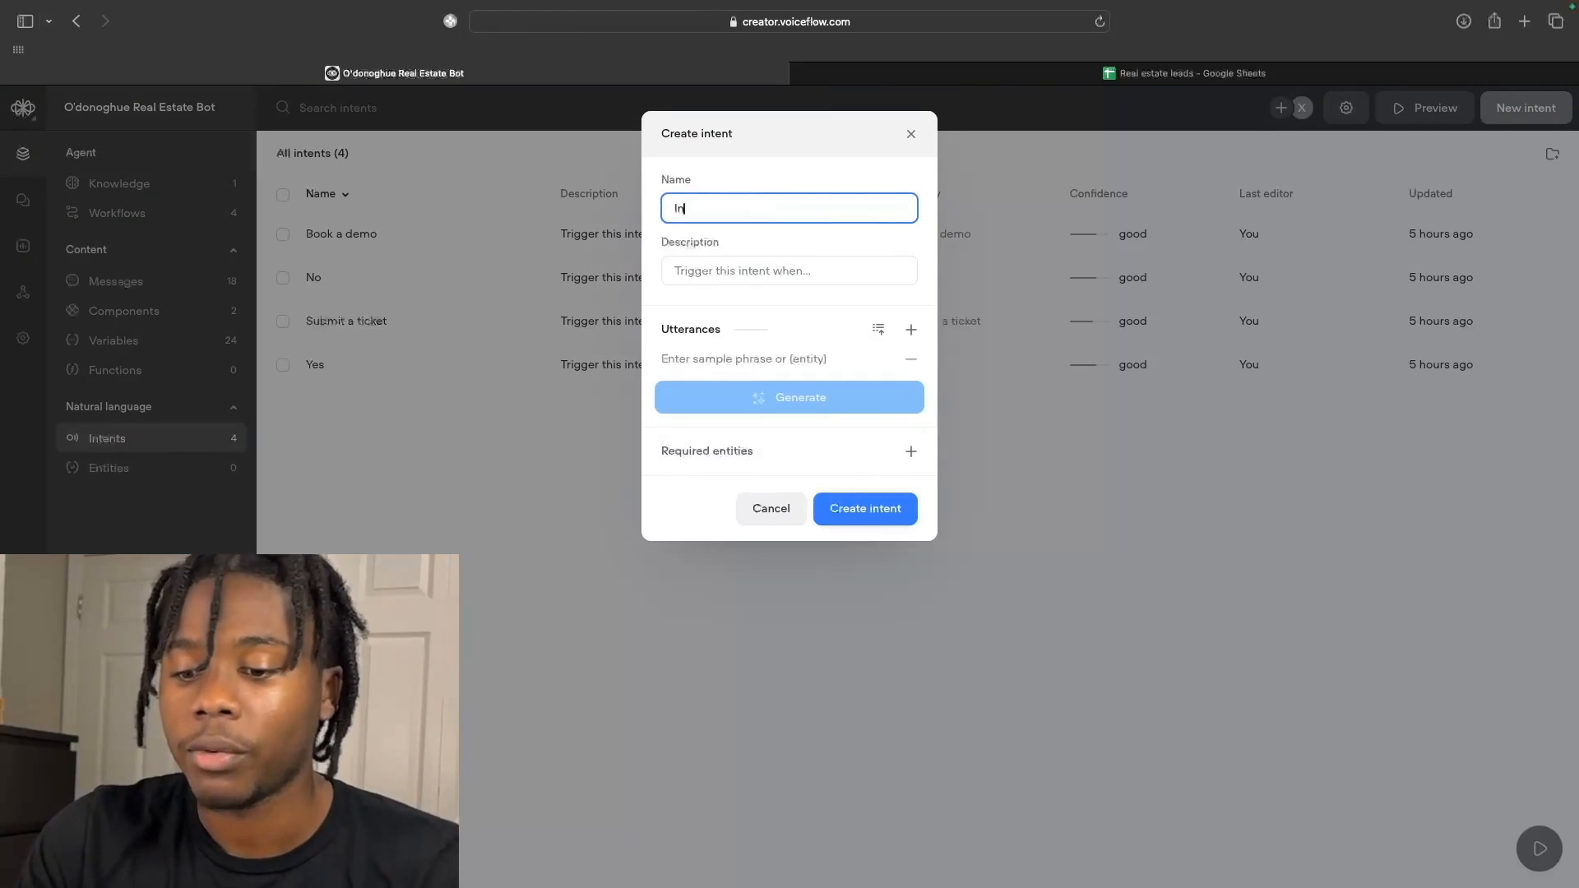
text(tereste)
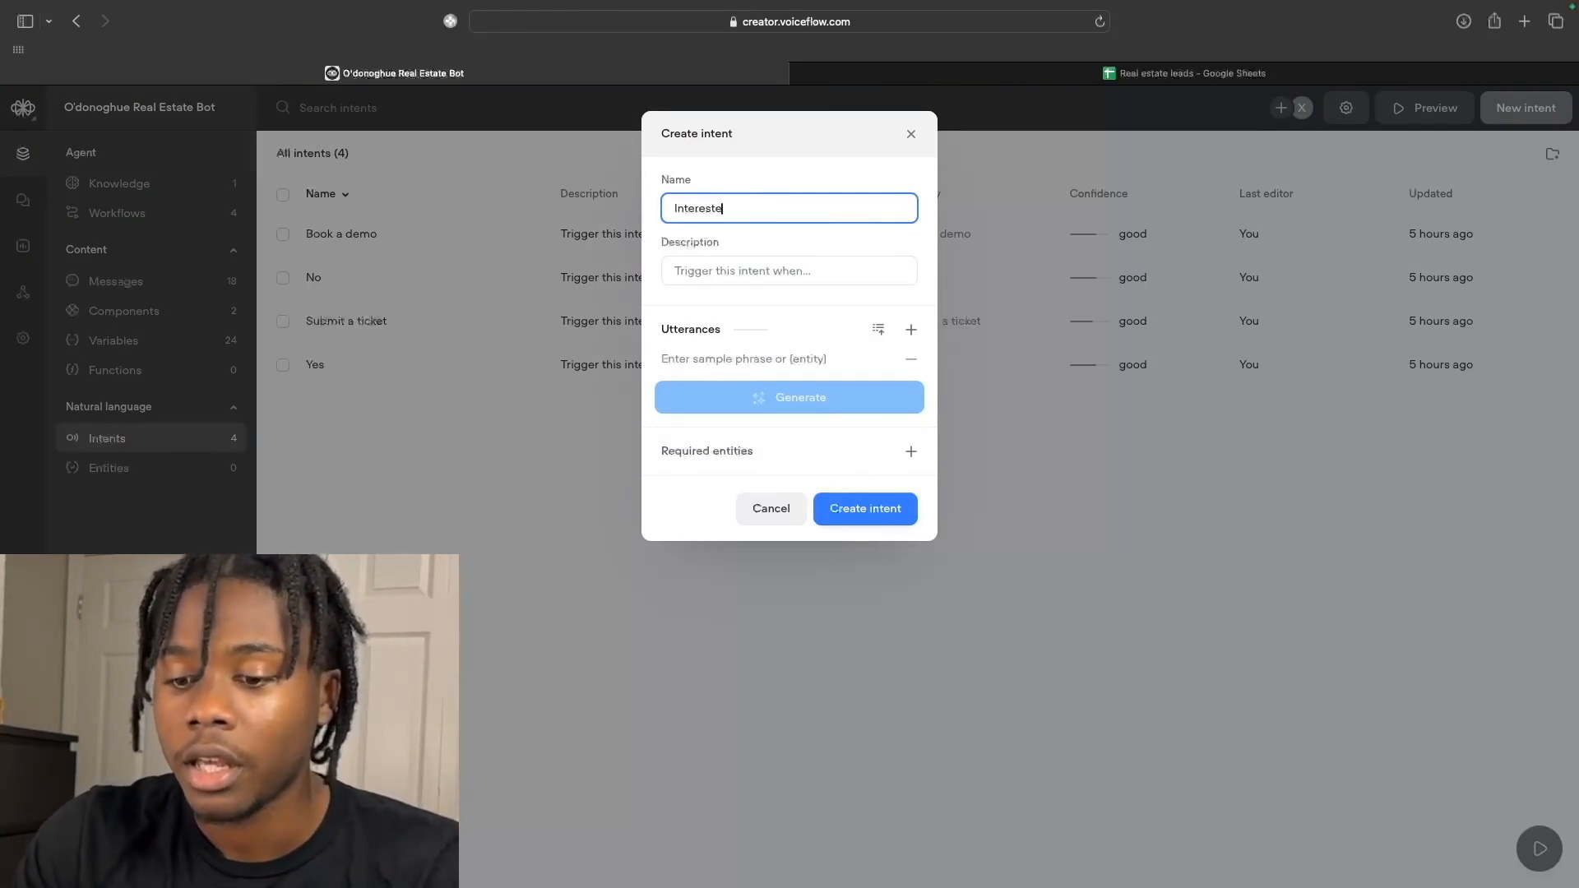
text(d in selling)
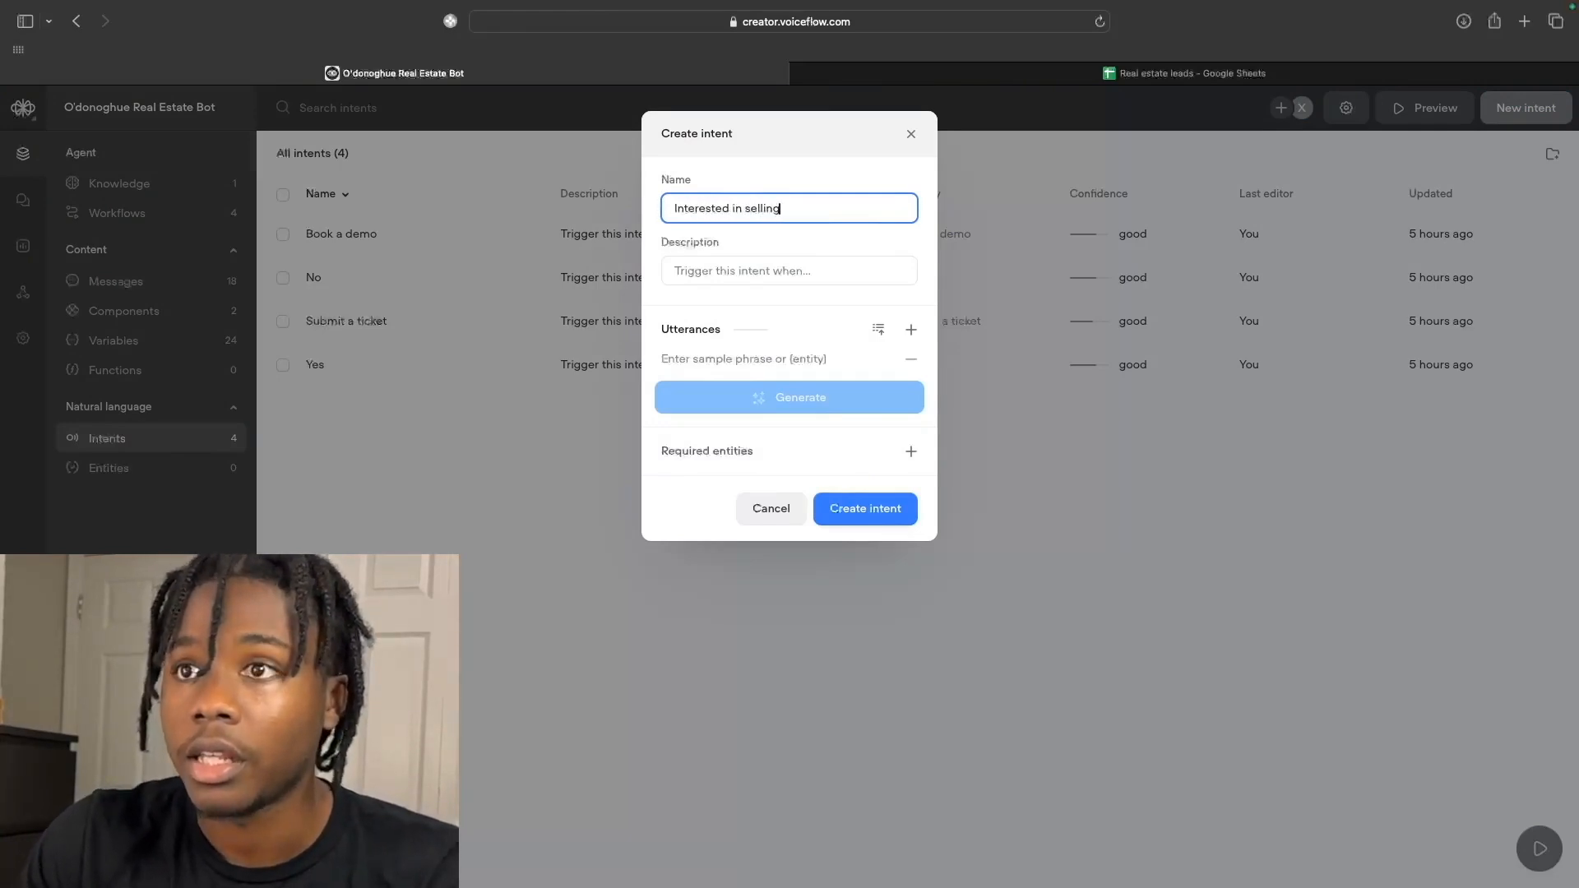
click(757, 273)
text(A )
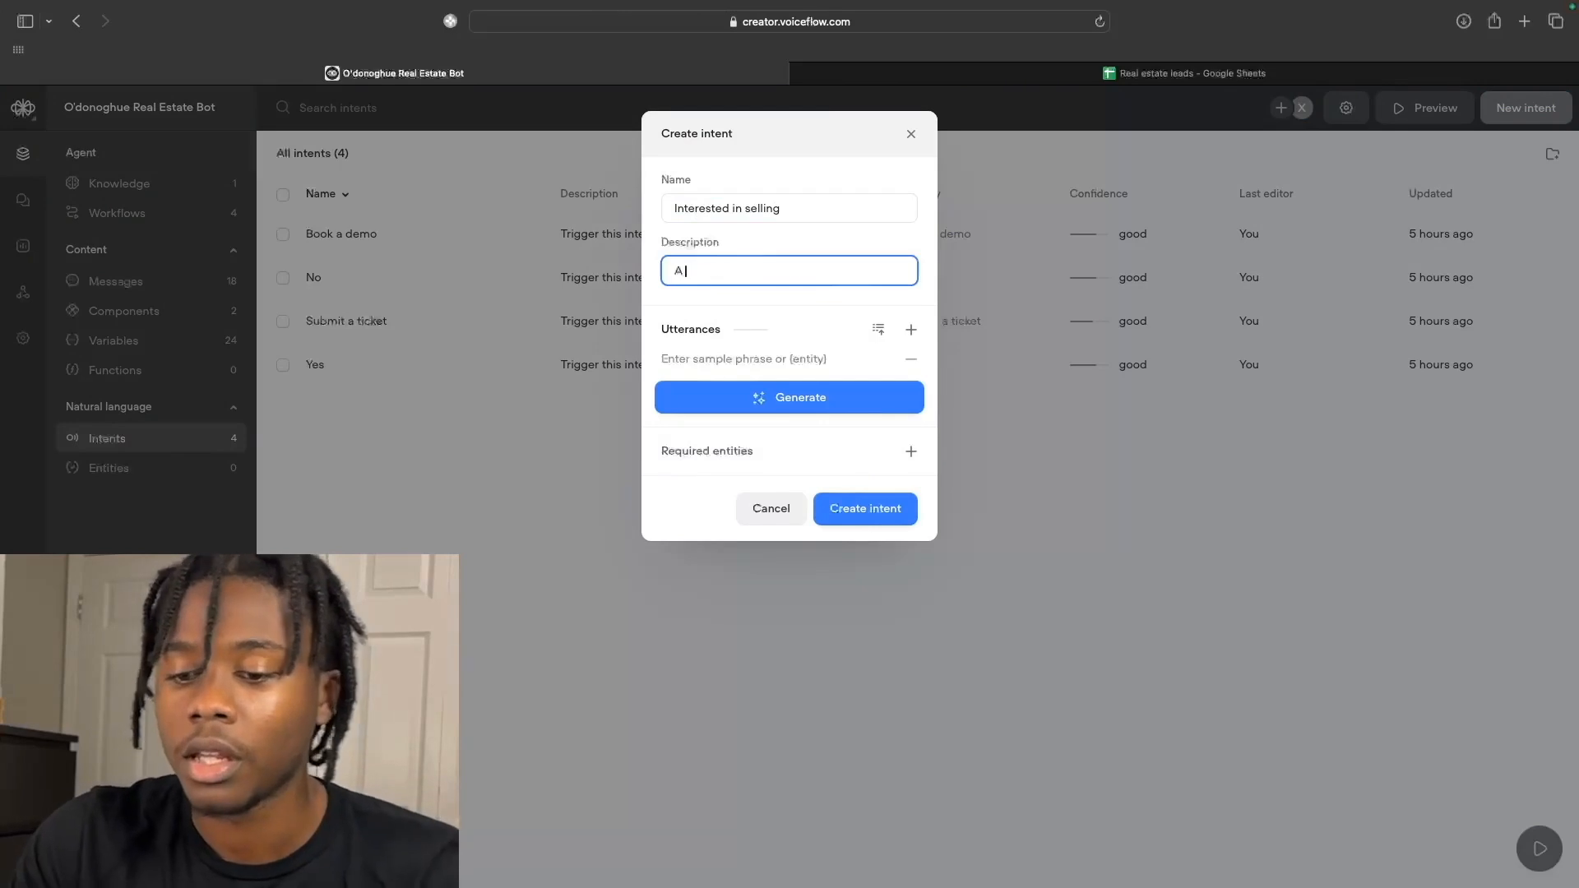
text(user is interested in)
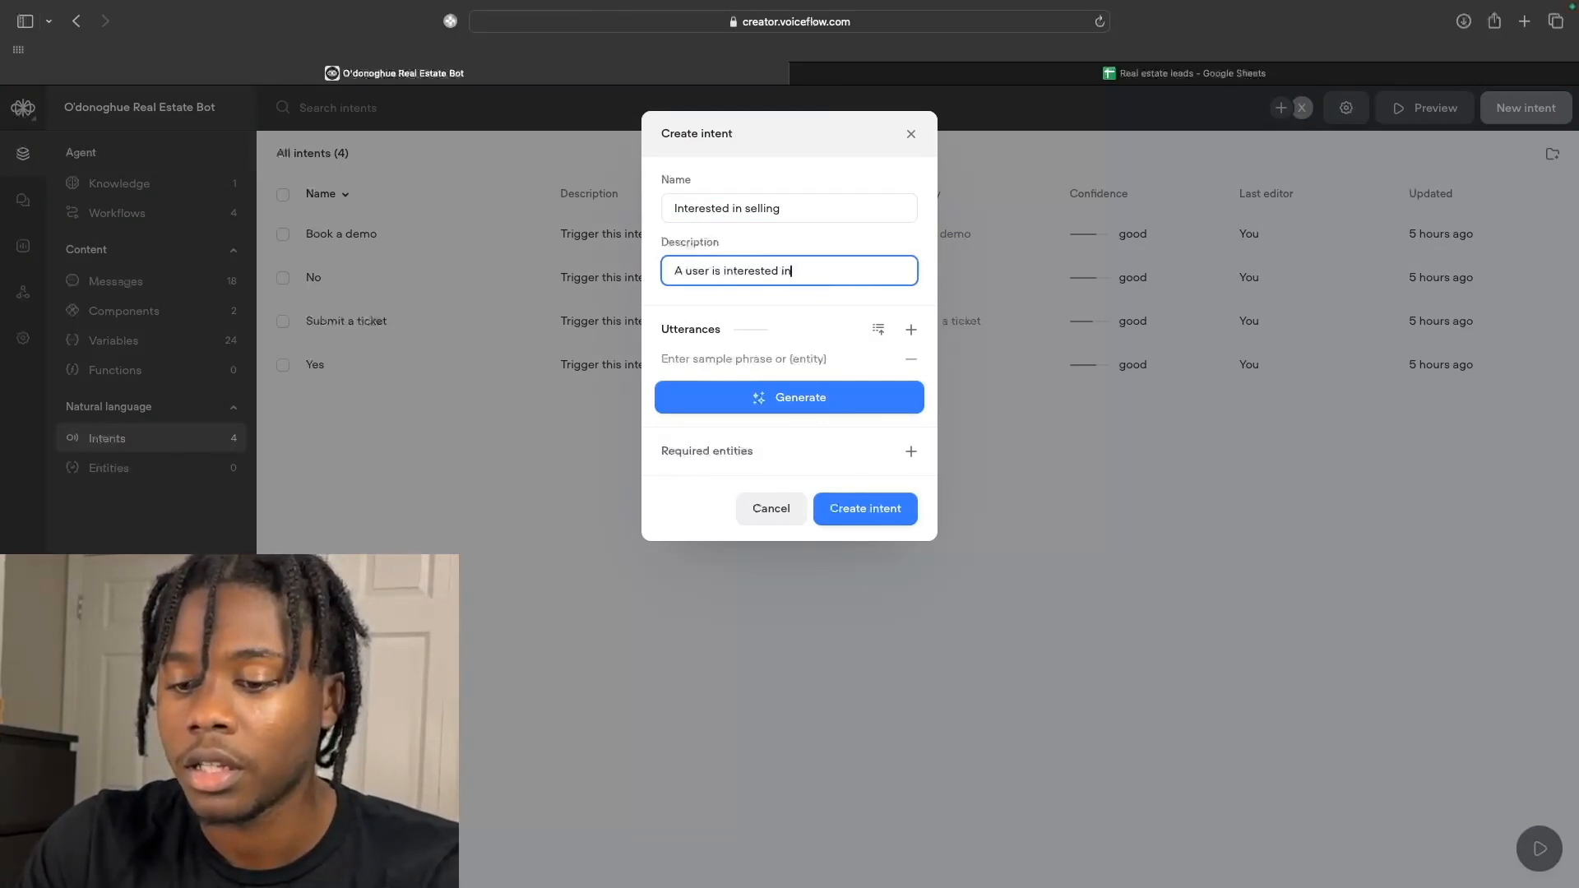
text( listin)
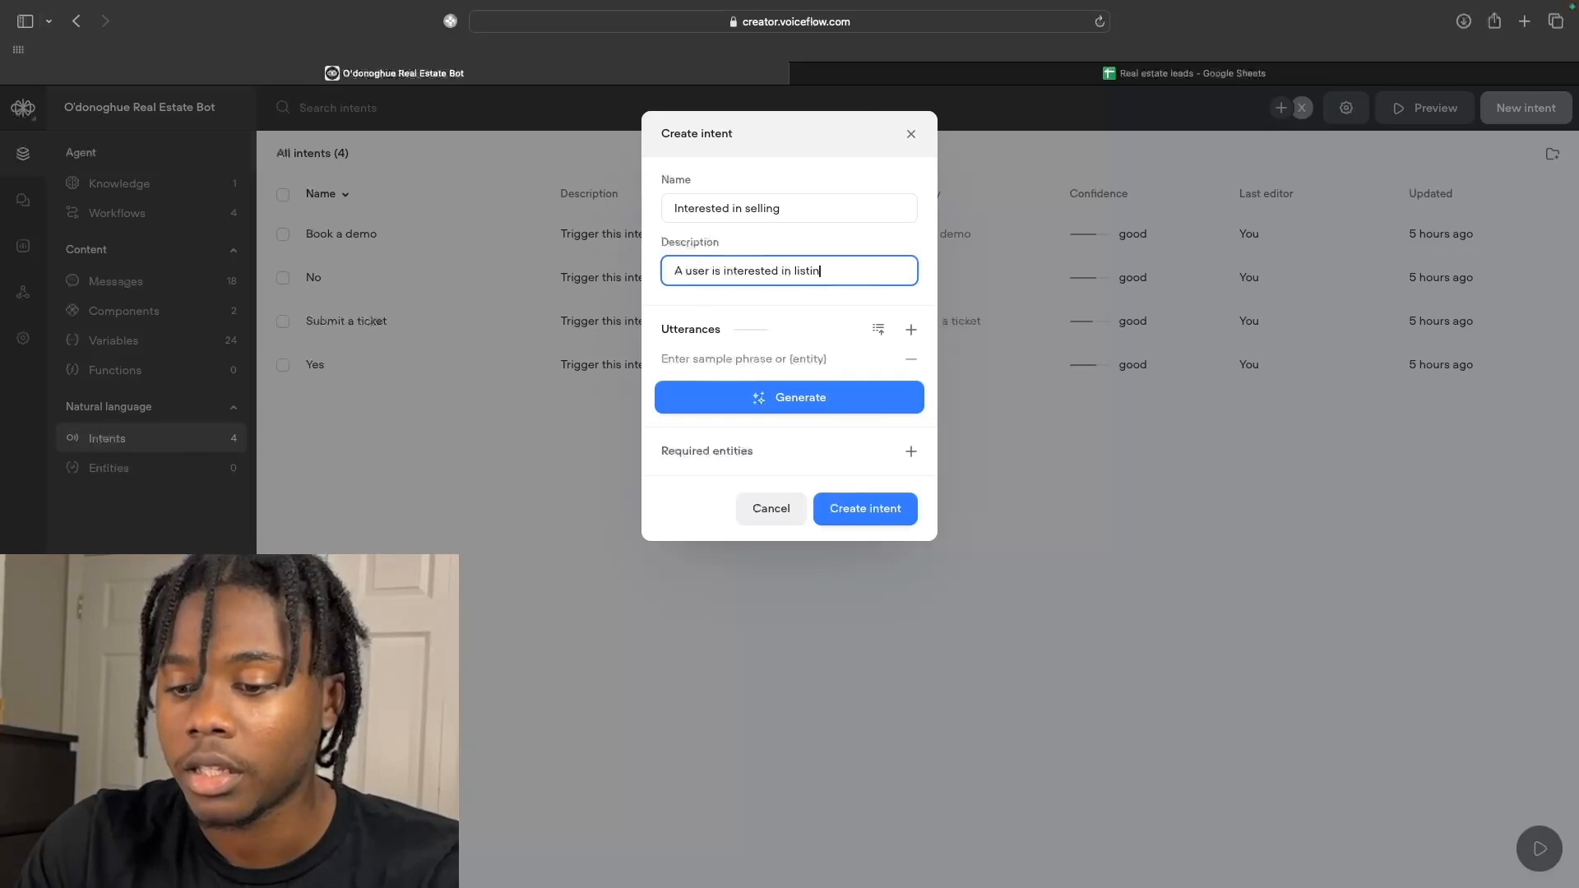
text(g a property)
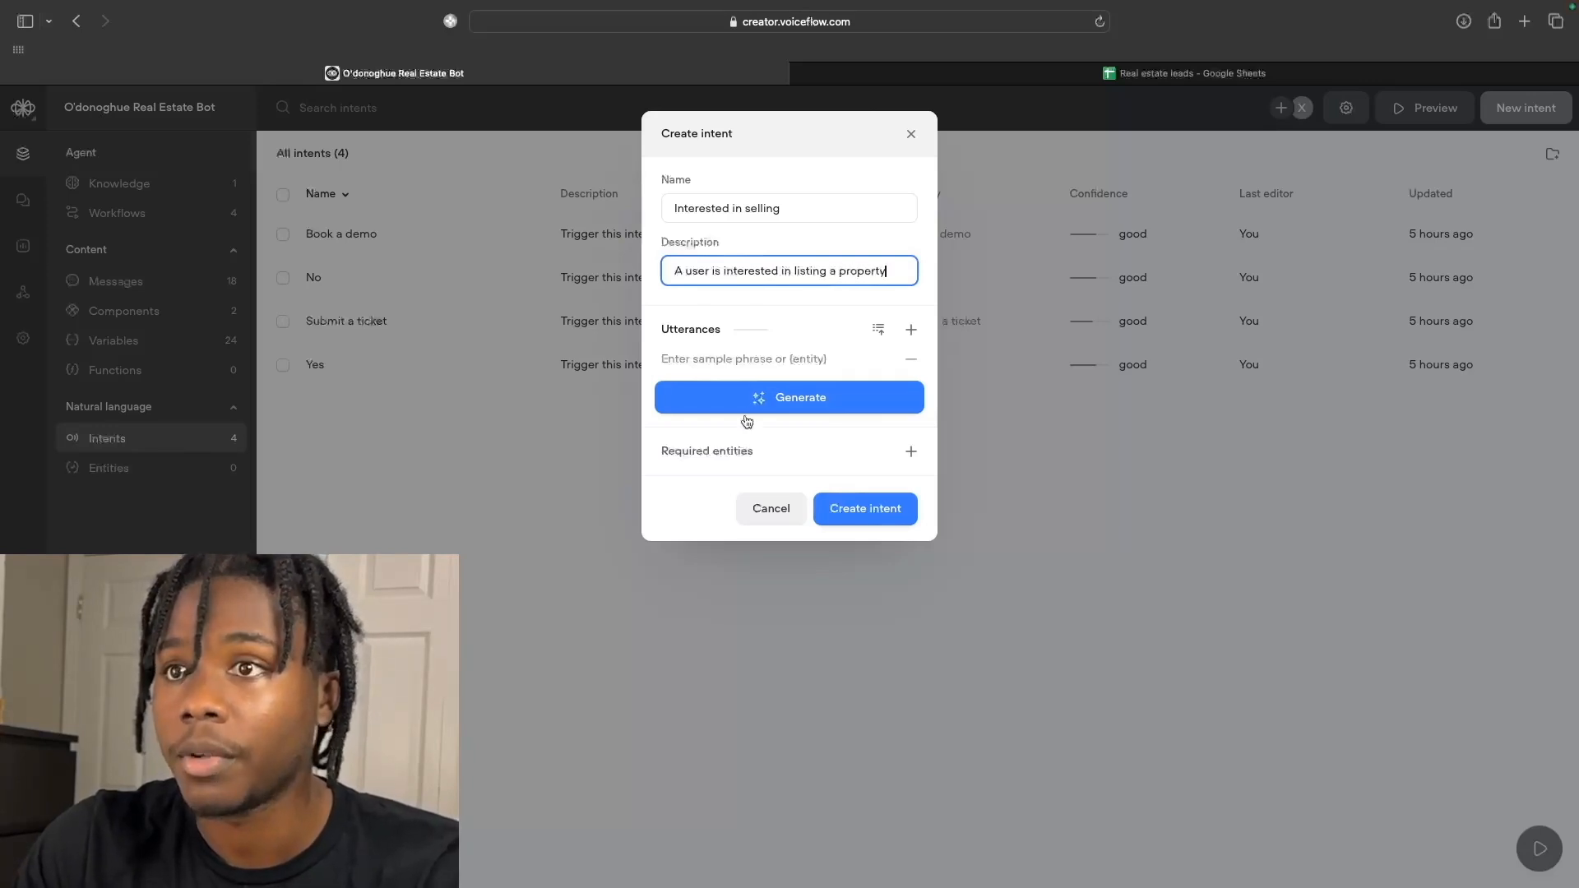
click(910, 329)
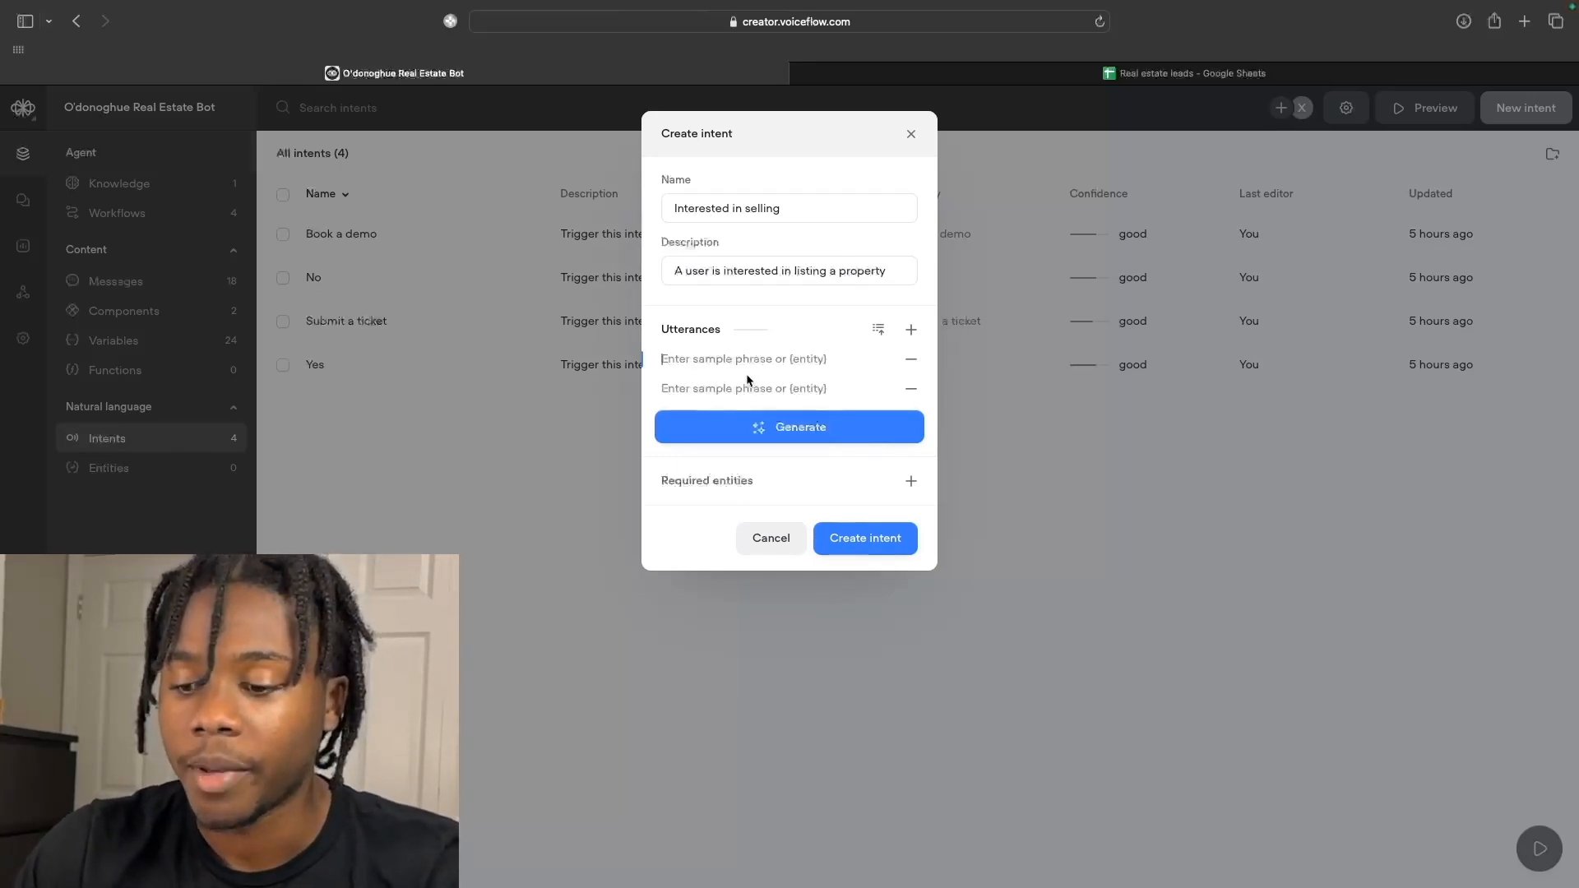
Enter utterances 'I'm interested in selling', 'I'd like to sell my home', 'I'd like to sell my property', 'I want to sell'.
text(I'm intere)
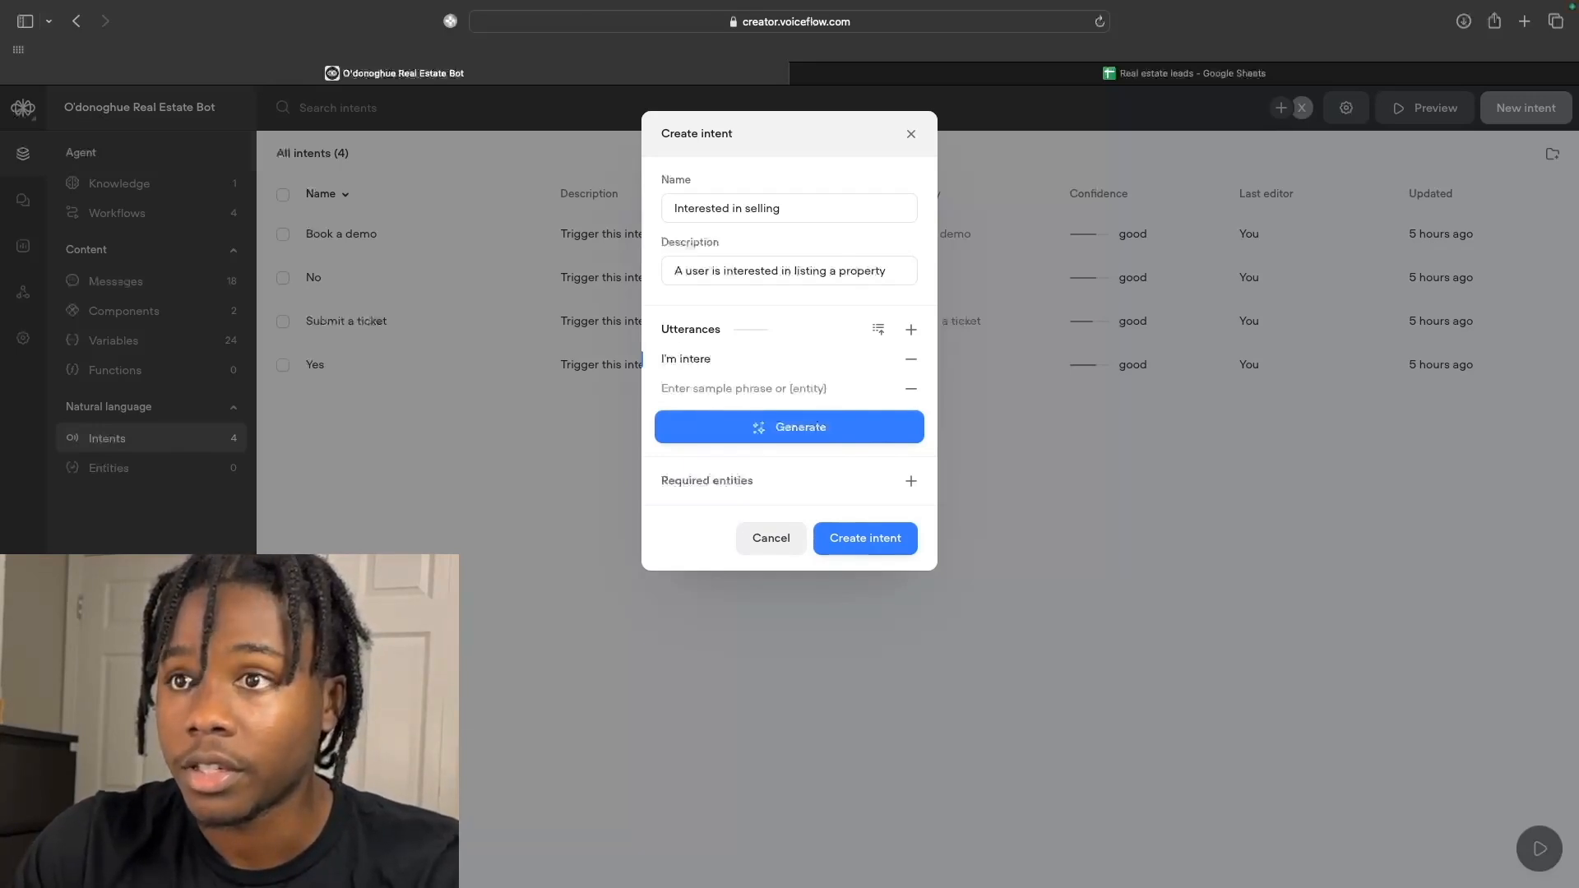
text(sted in selling)
click(773, 389)
text(I'd like to)
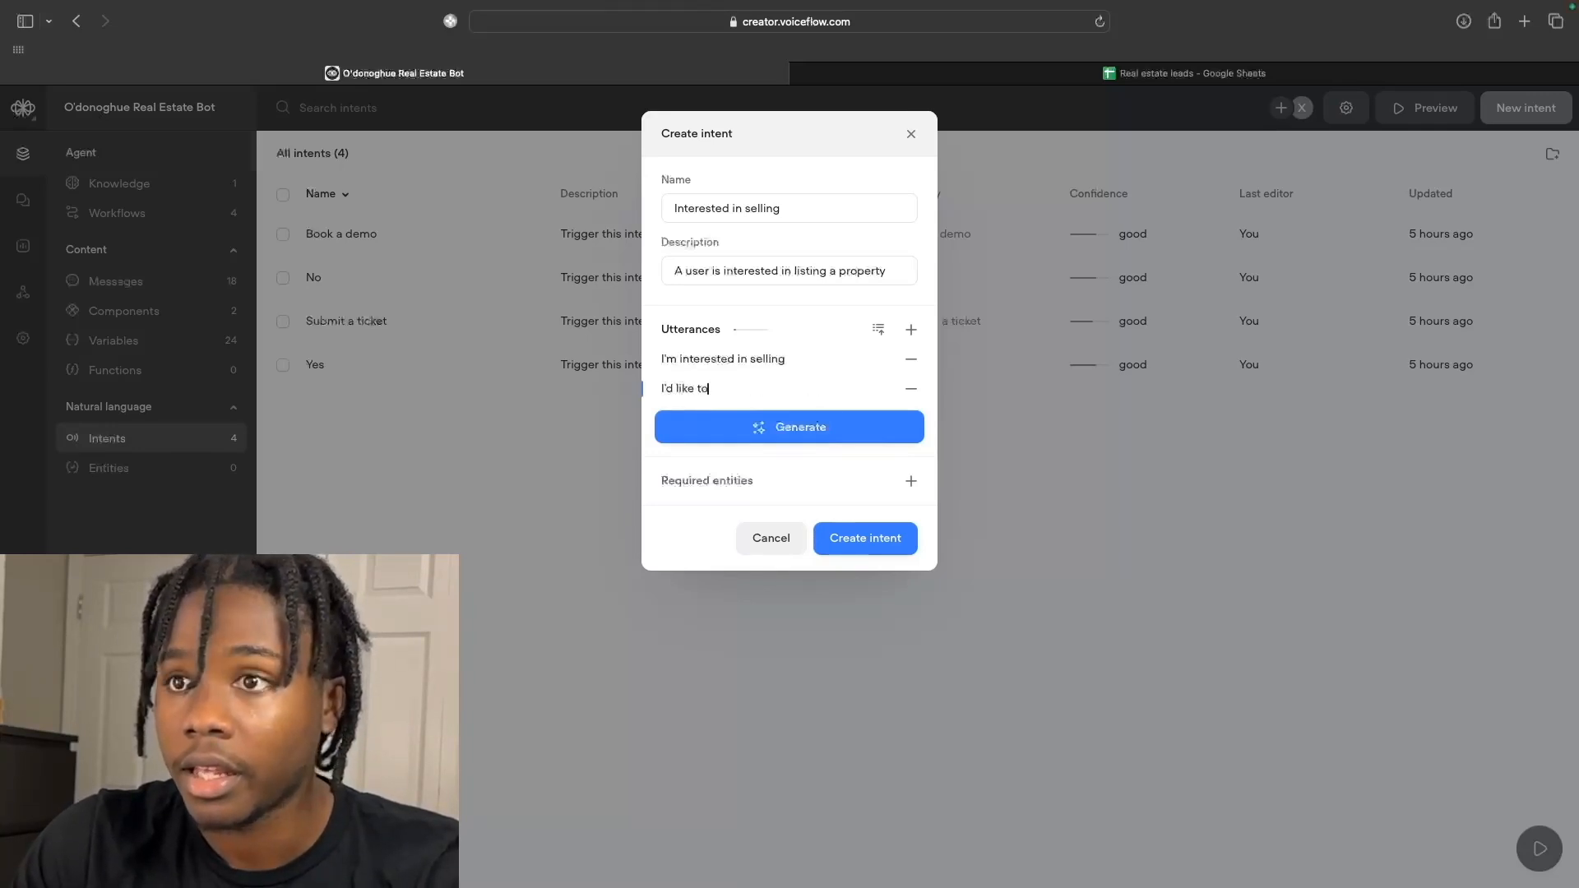
text( sell my )
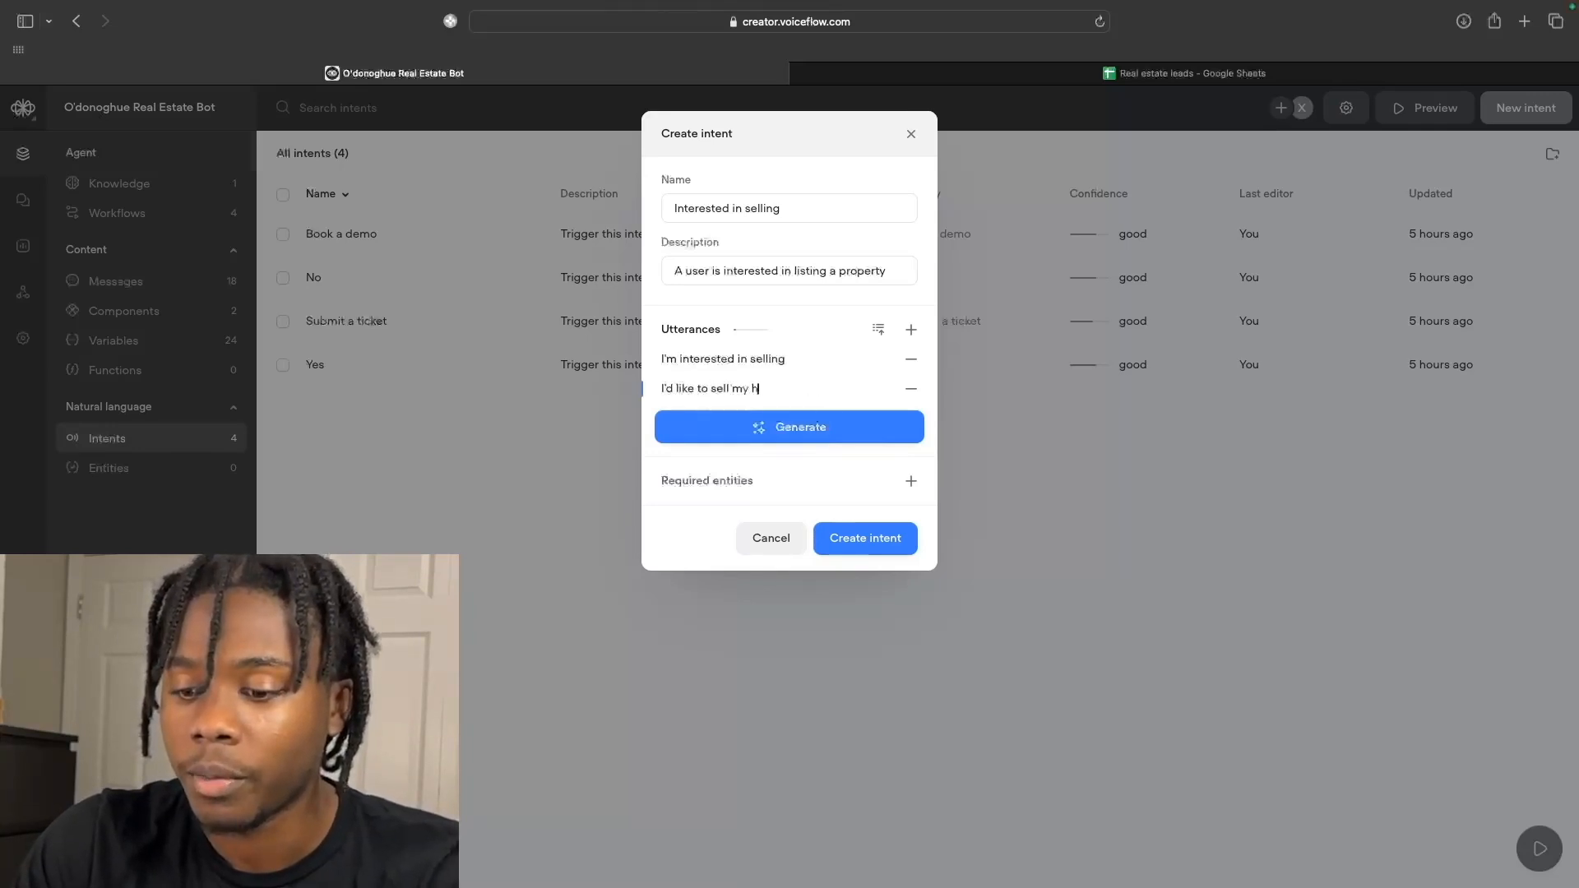
text(home)
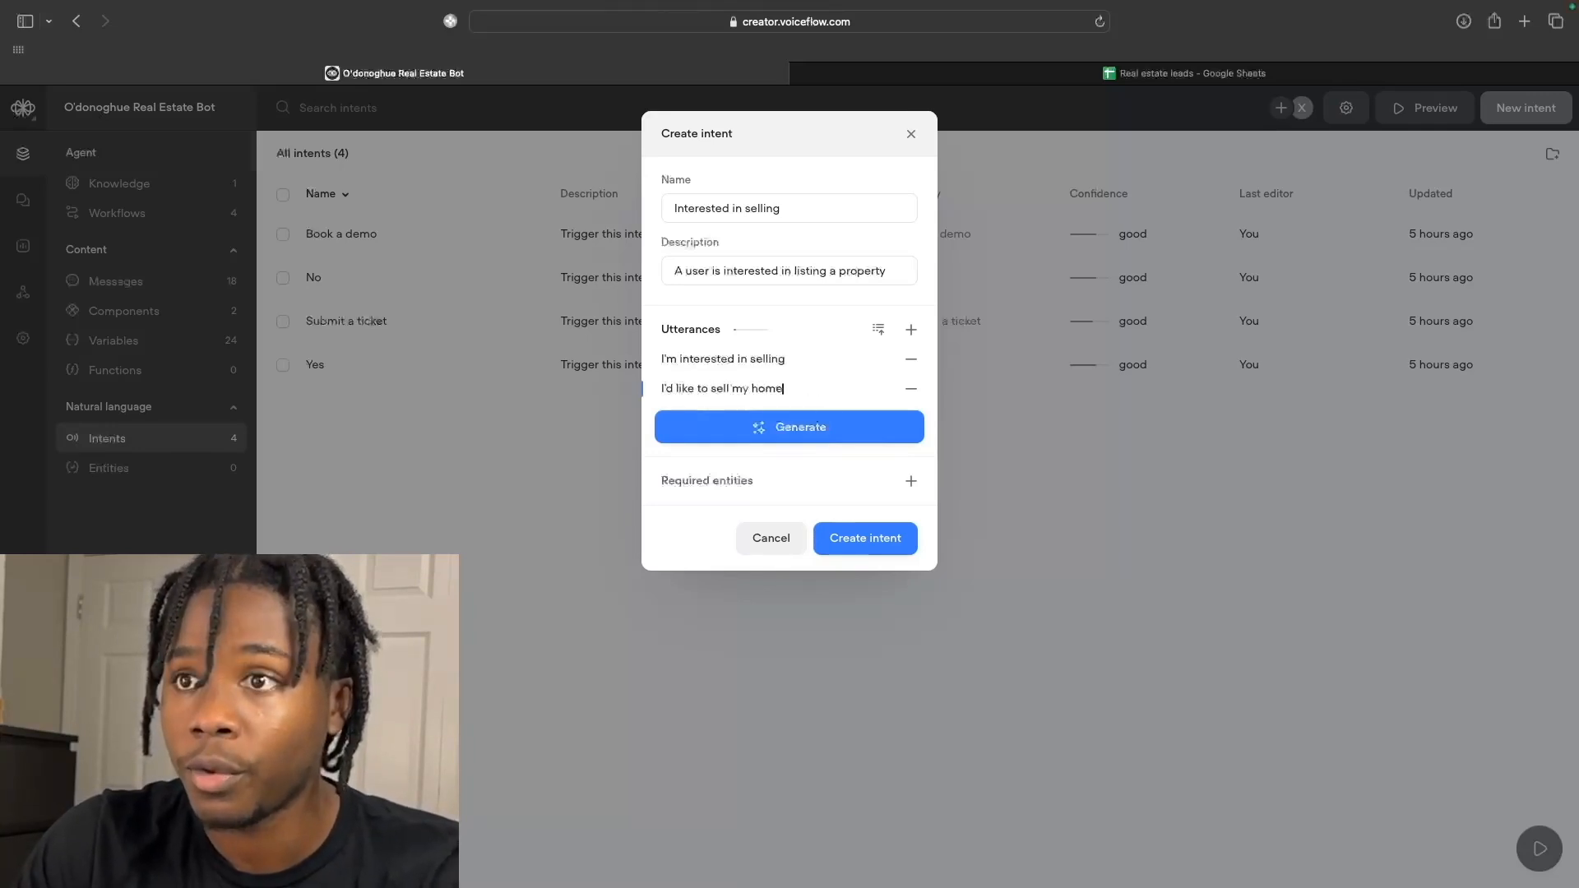
click(911, 329)
text(I'd like)
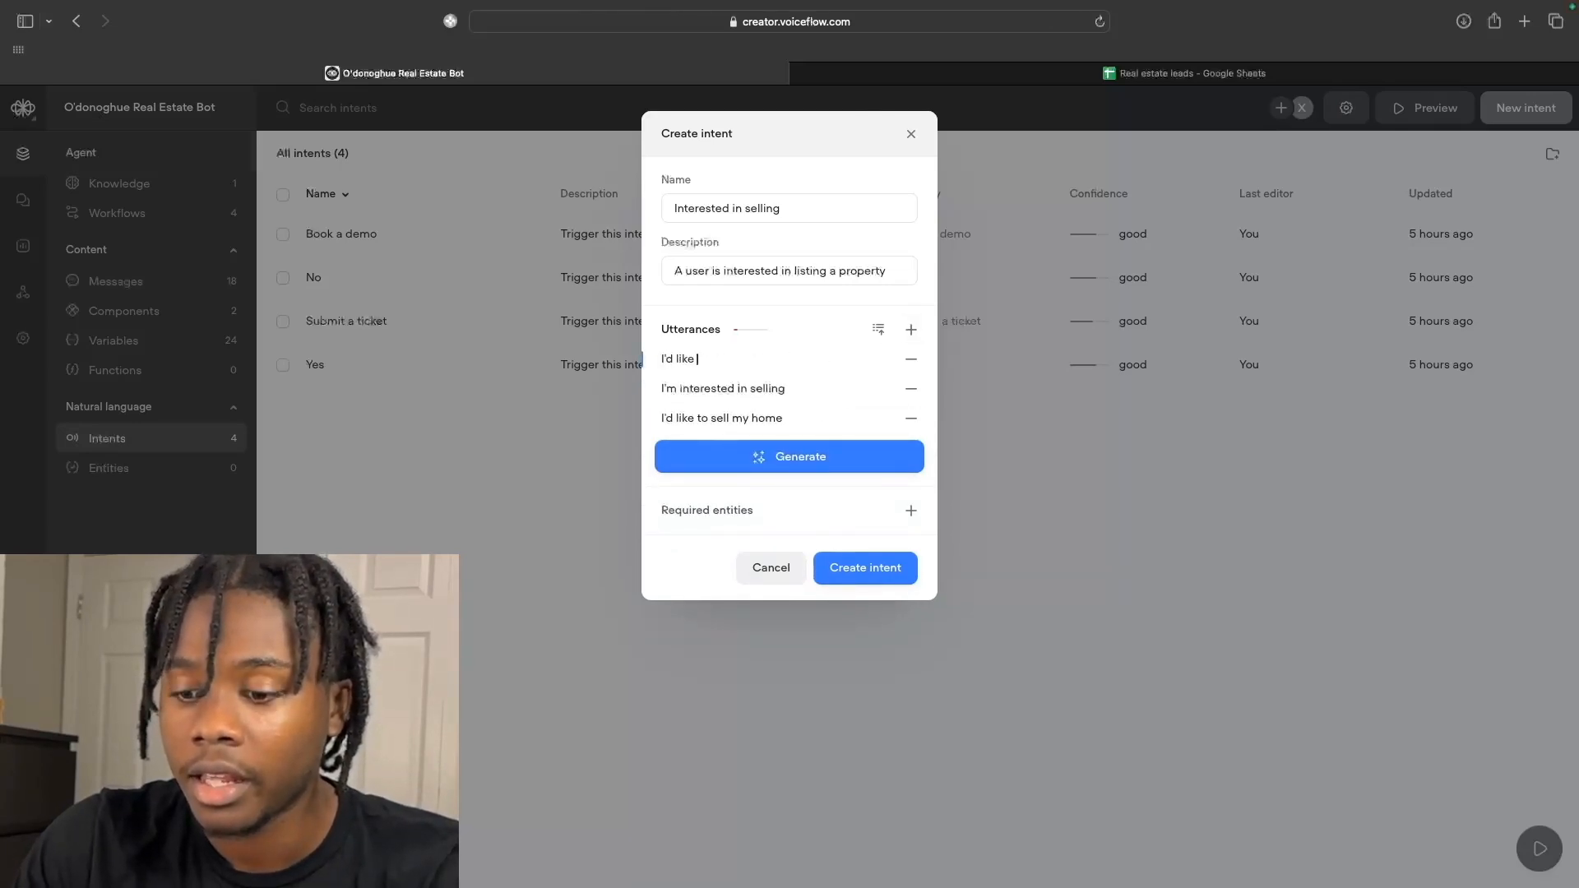
text( to swl)
key(BackSpace)
key(BackSpace)
text(ell my property)
click(911, 329)
text(I wan)
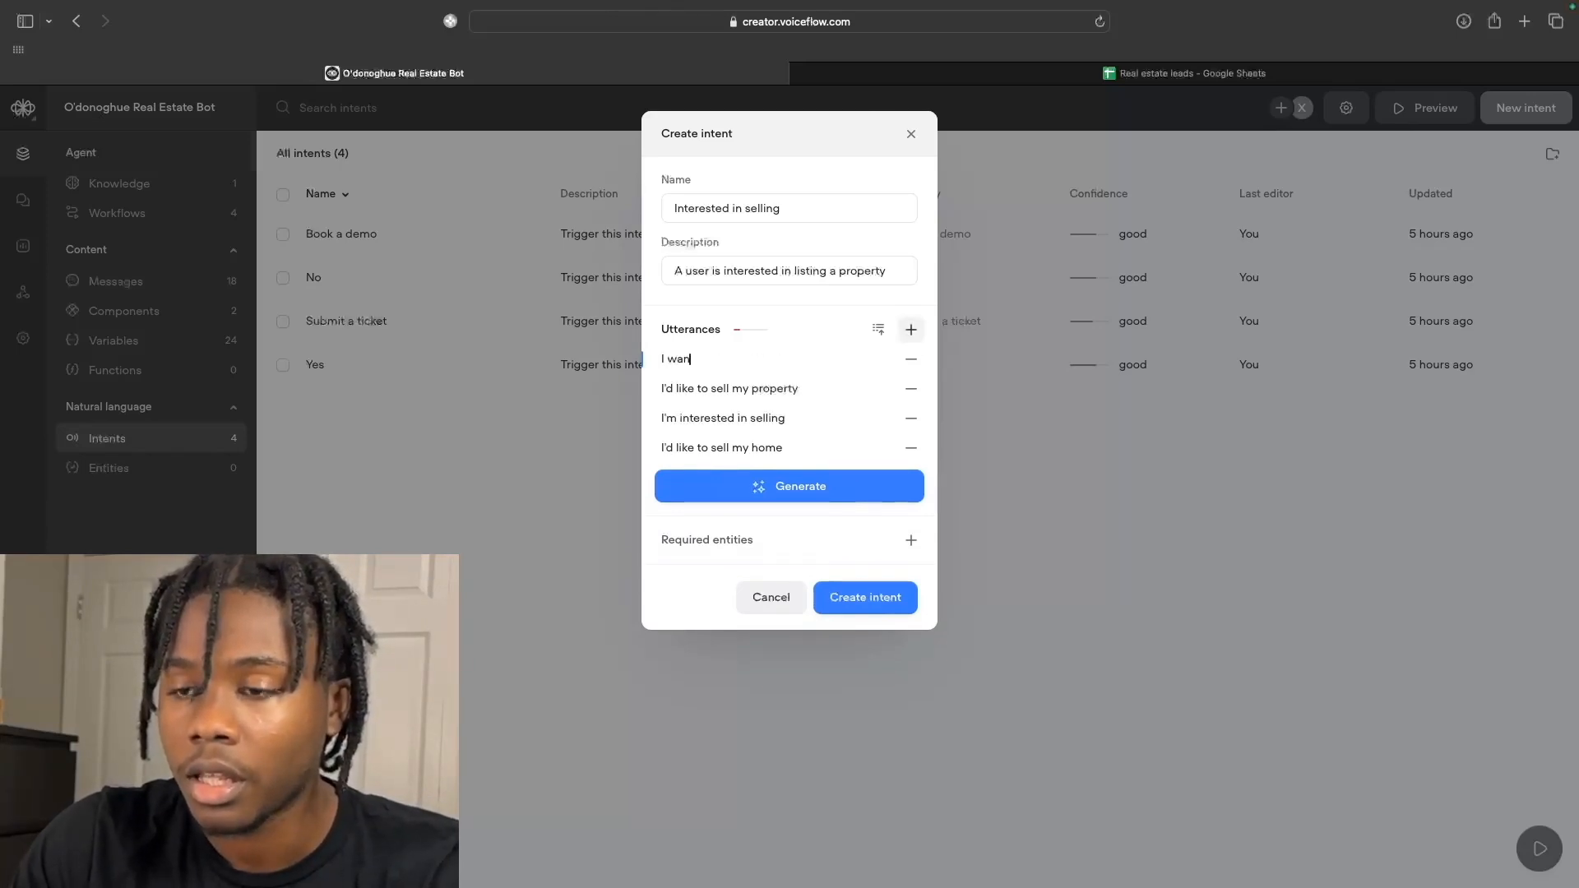
text(t to s)
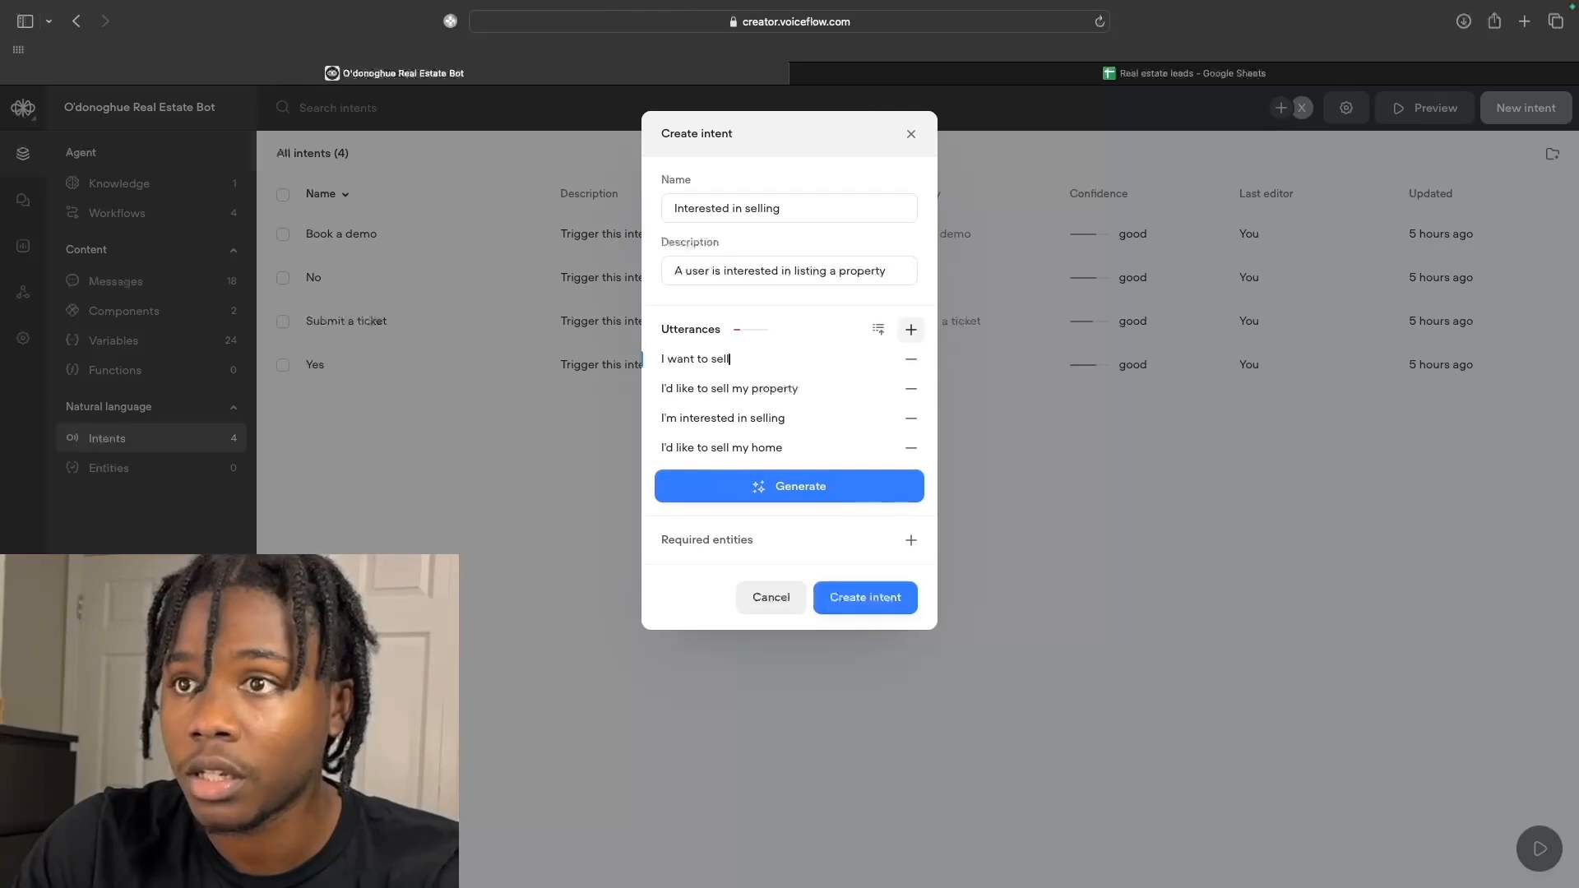
text(ell)
Auto-generate more sample phrases and save the intent with nine utterances.
click(866, 485)
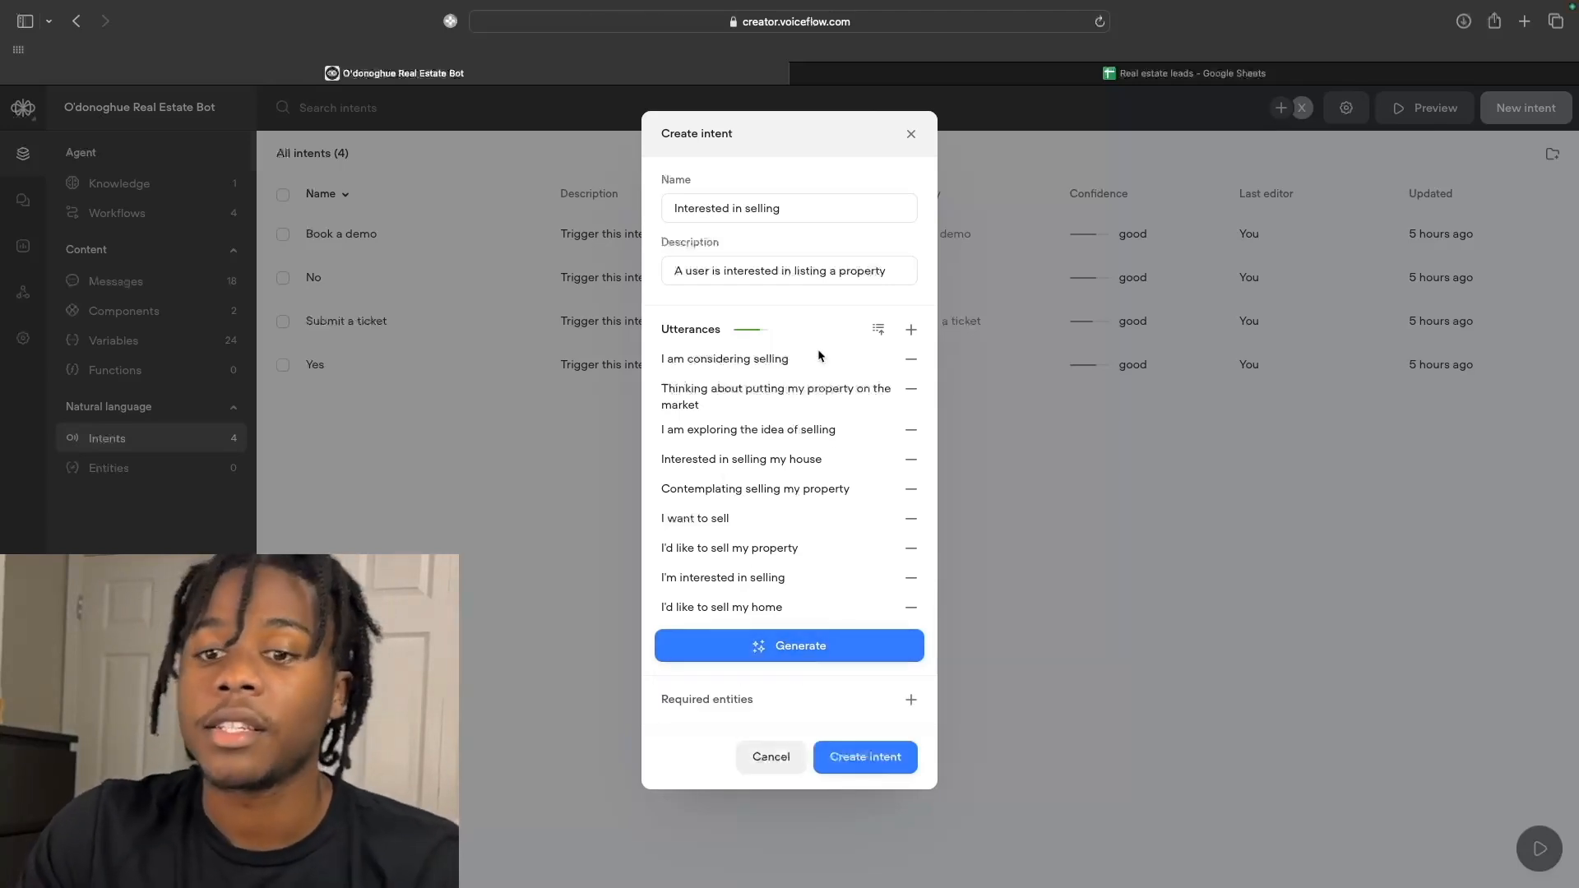
click(879, 772)
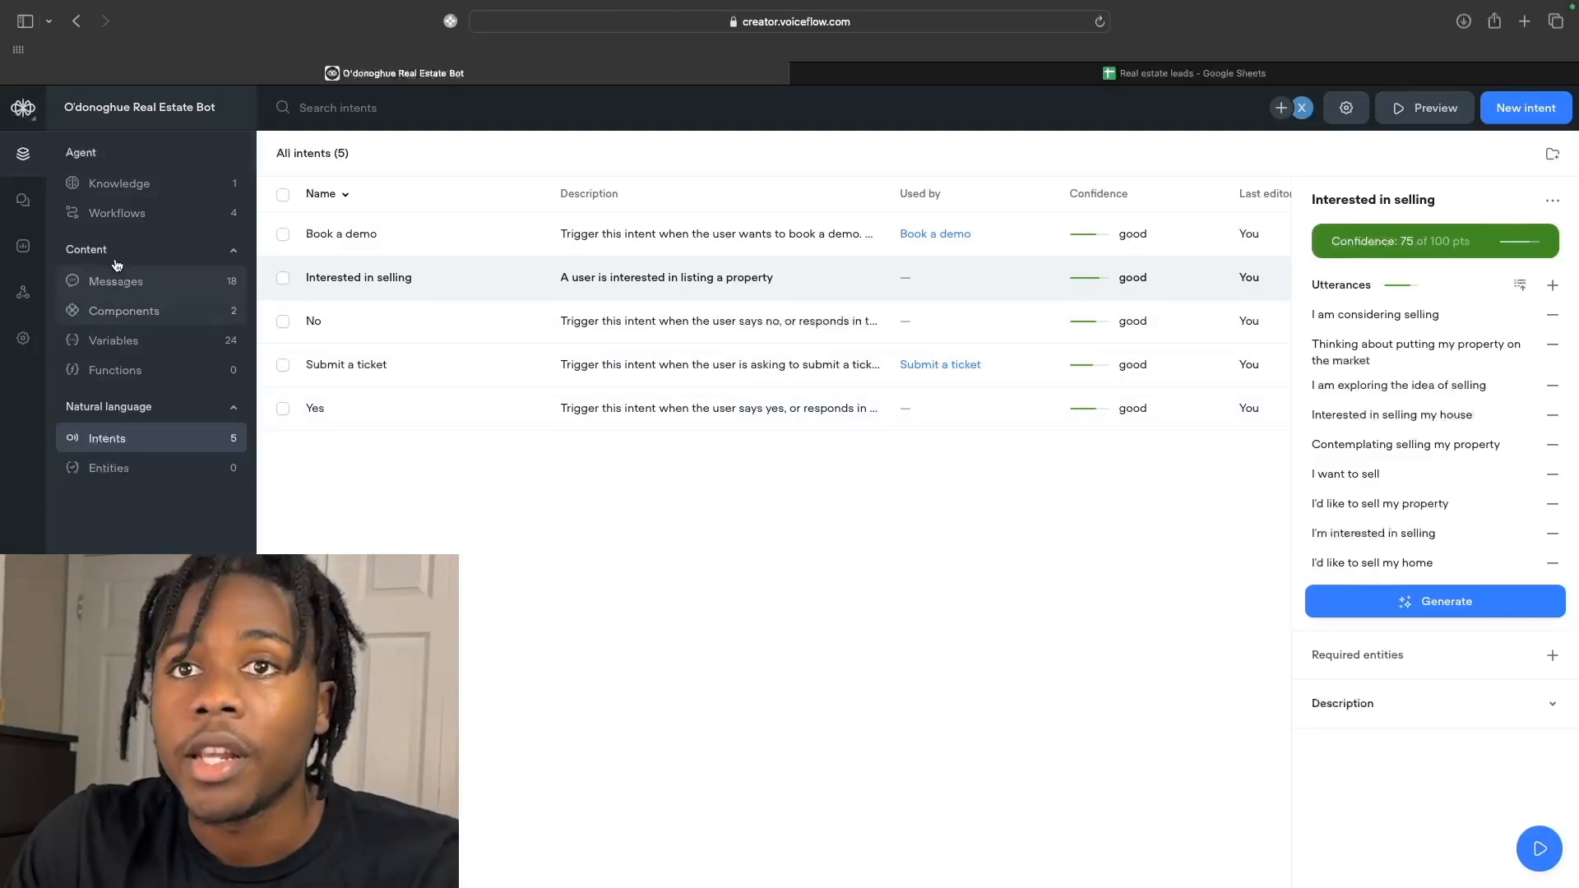
click(122, 219)
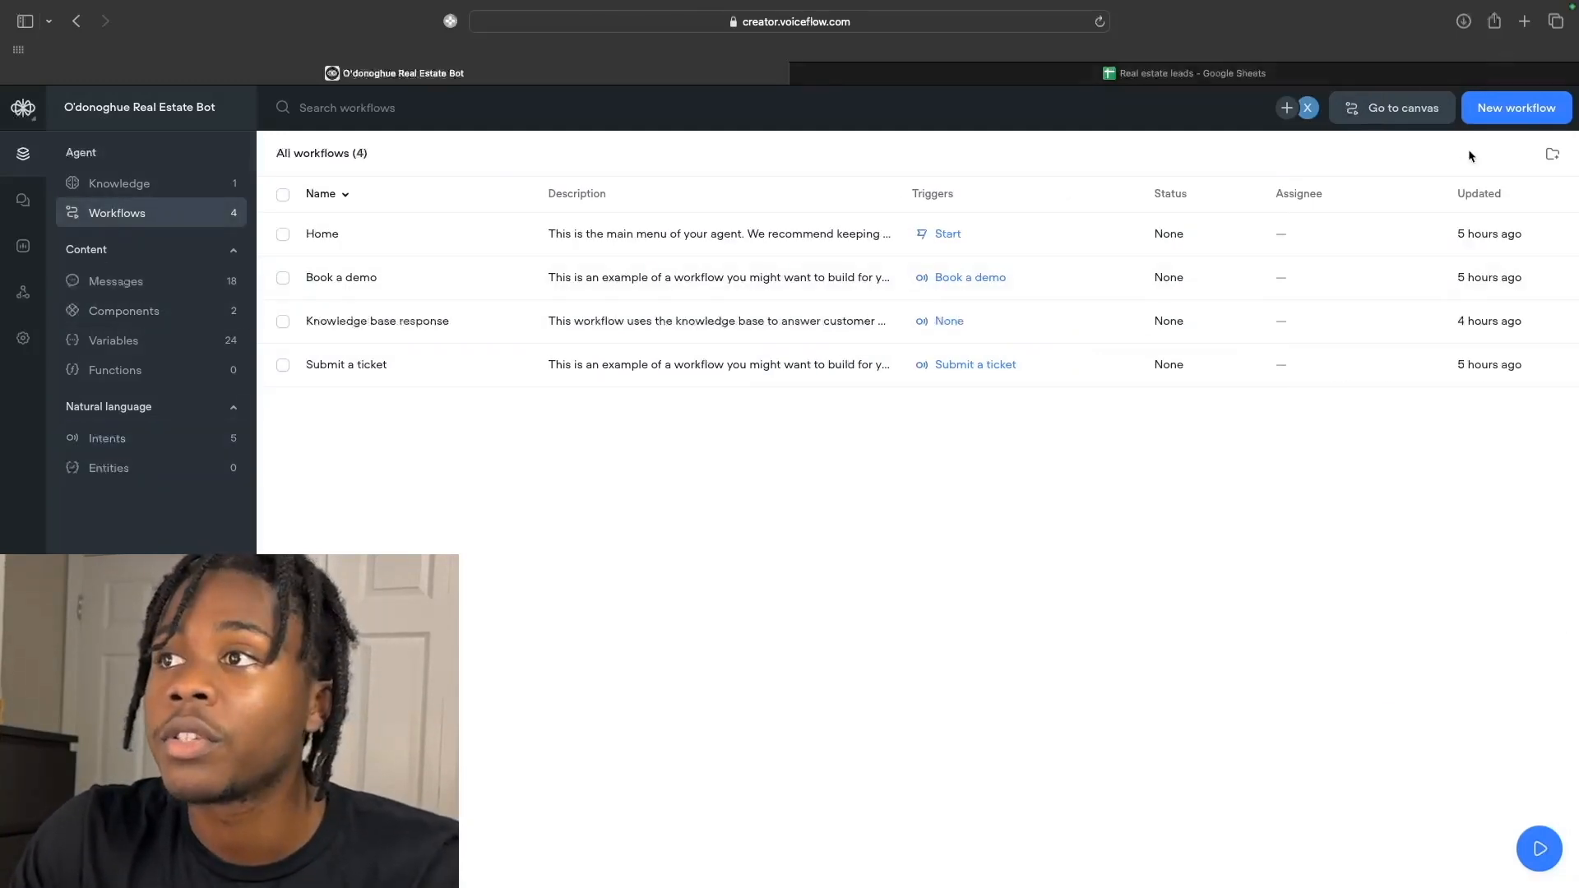
Create workflow 'Interested in selling' with description 'A user is interested in listing a property'.
click(1516, 111)
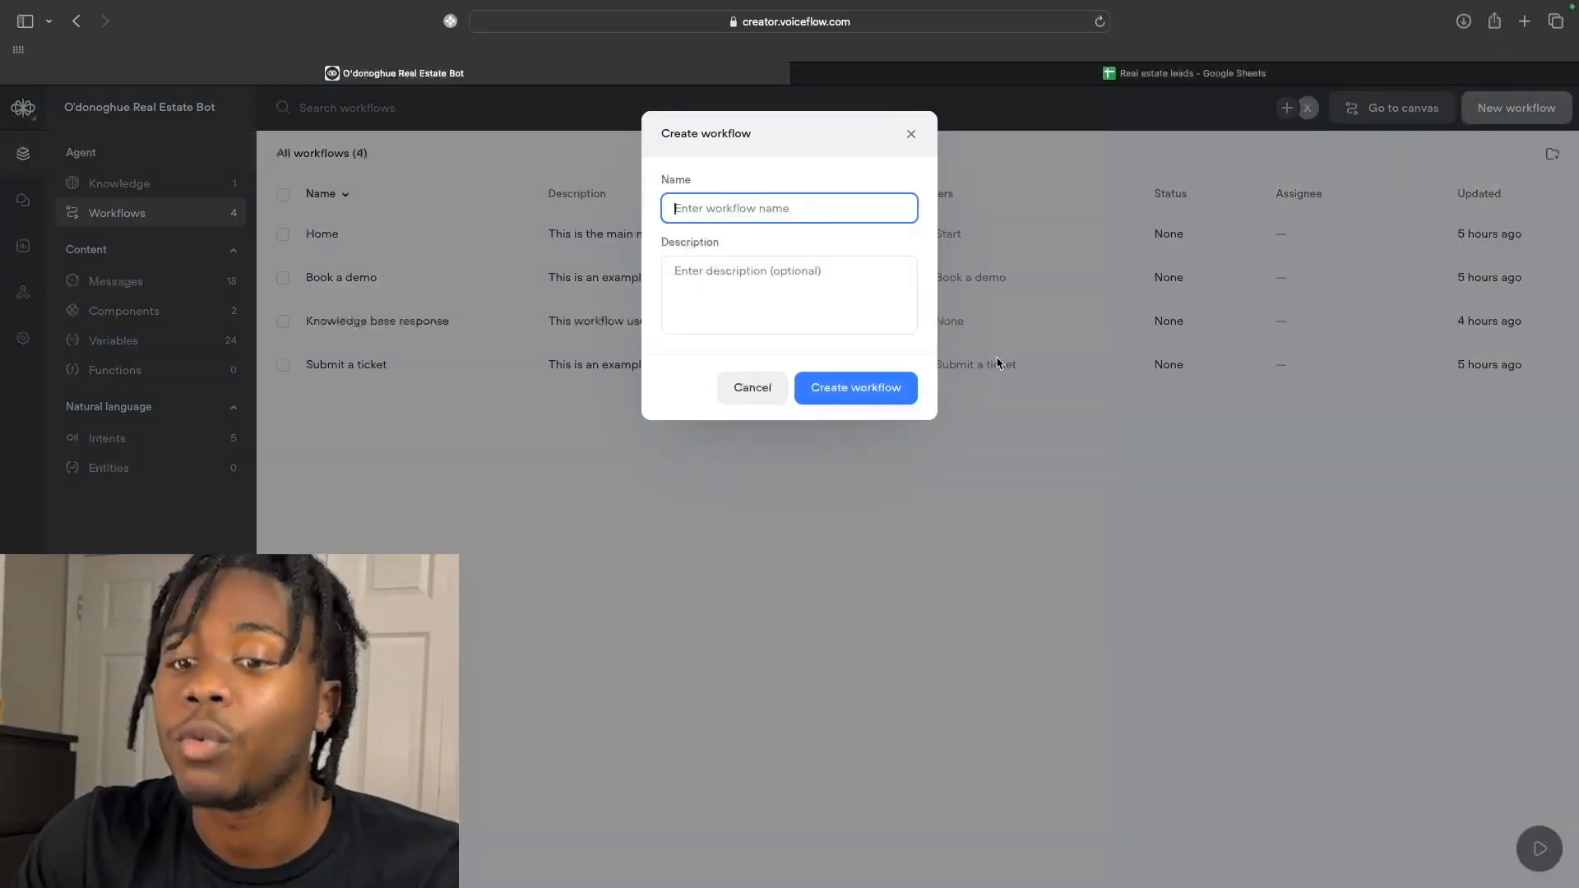
text(Interested in sell)
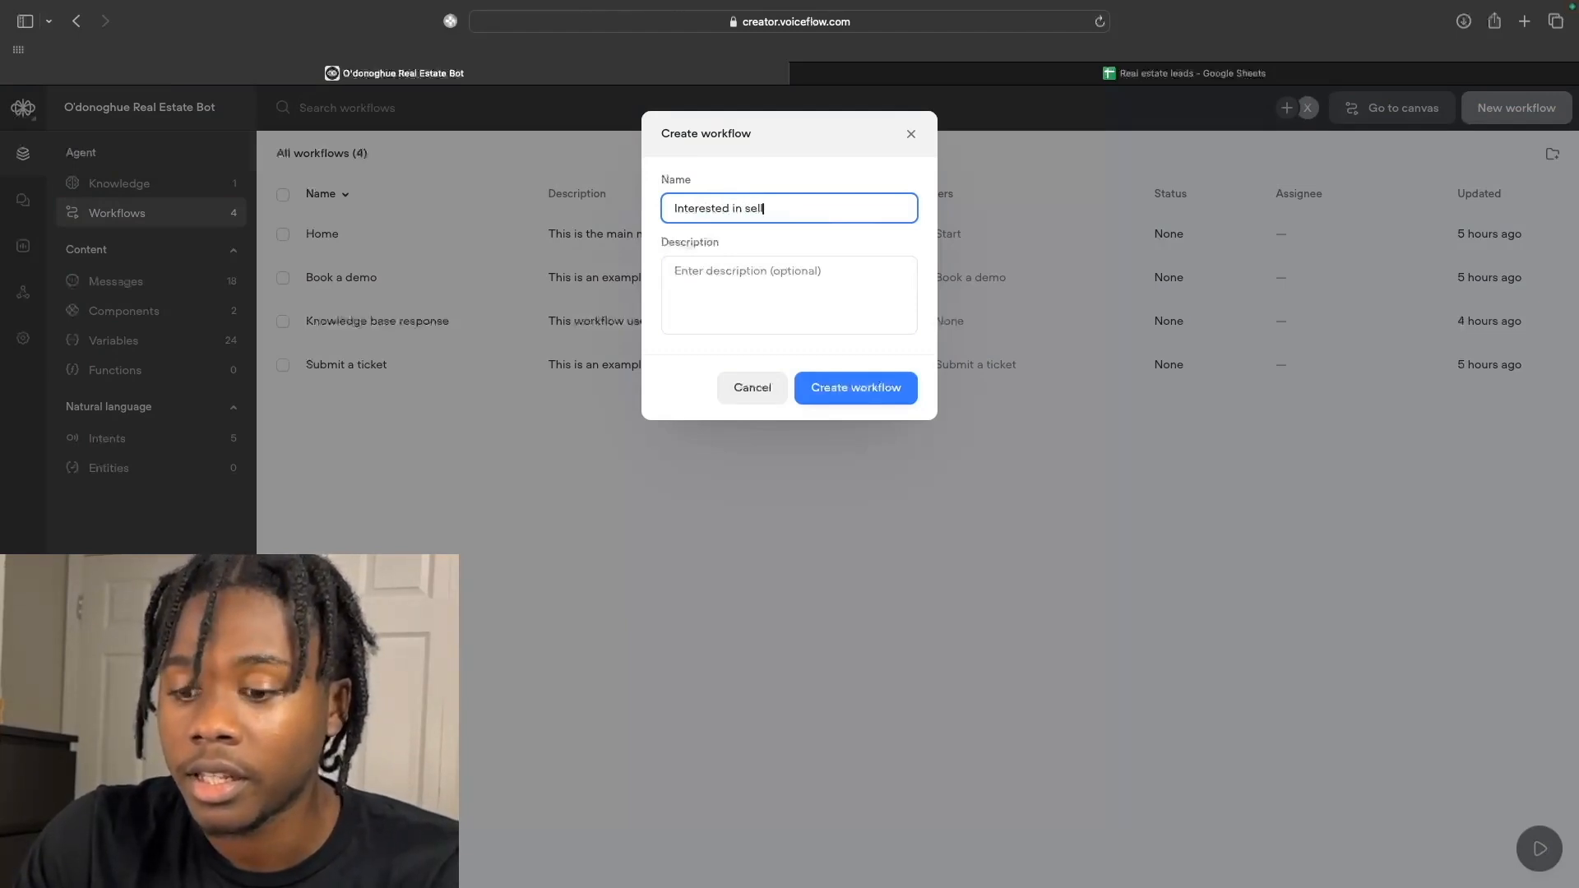
text(ing)
click(845, 310)
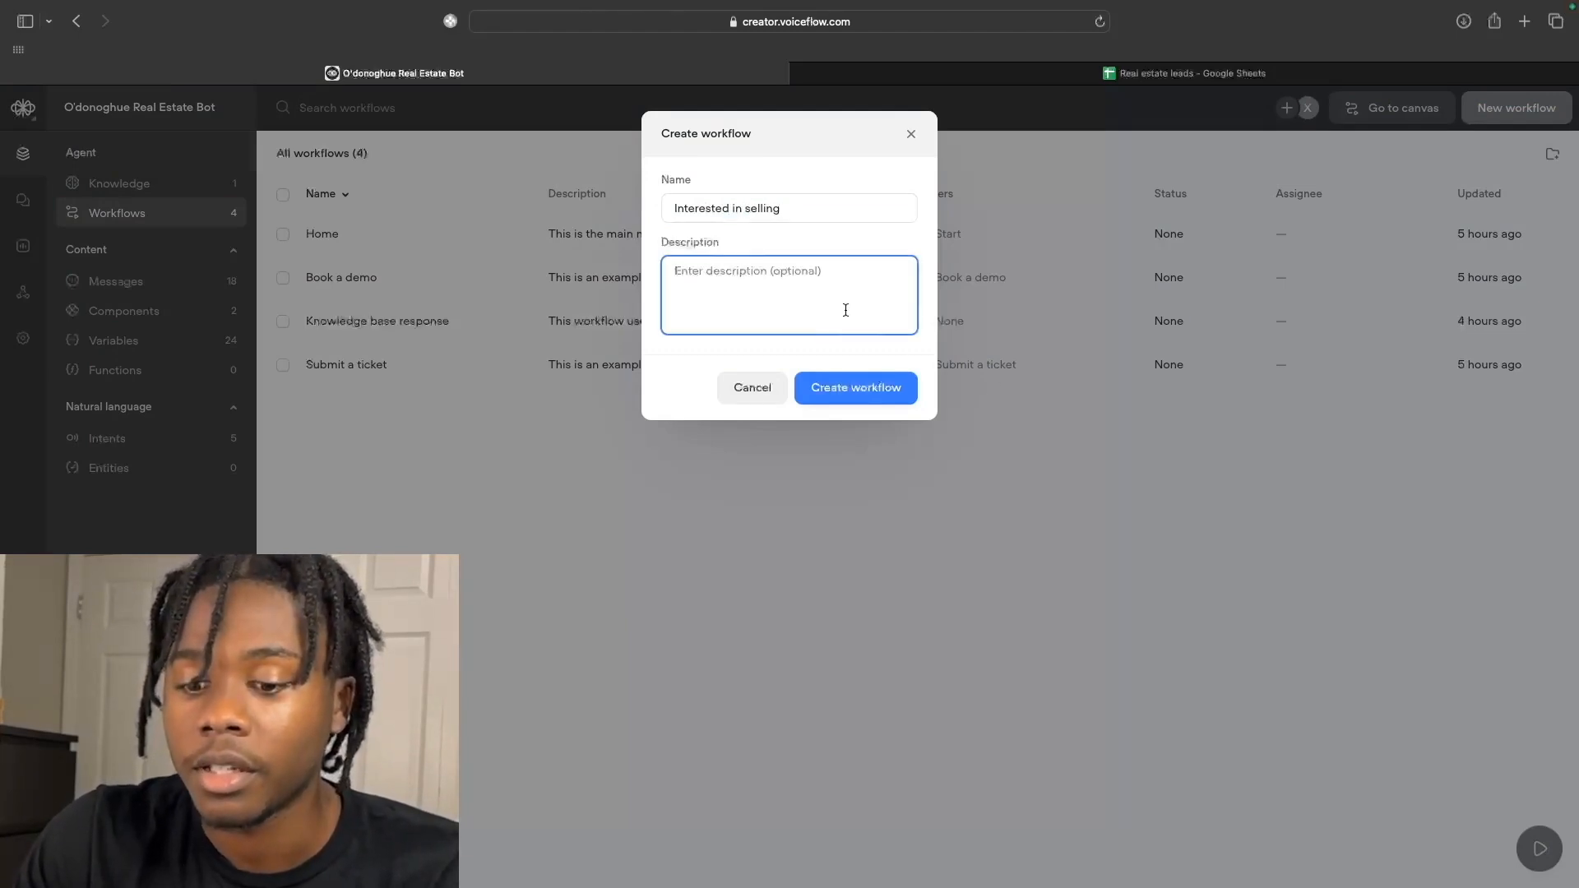
text(A us)
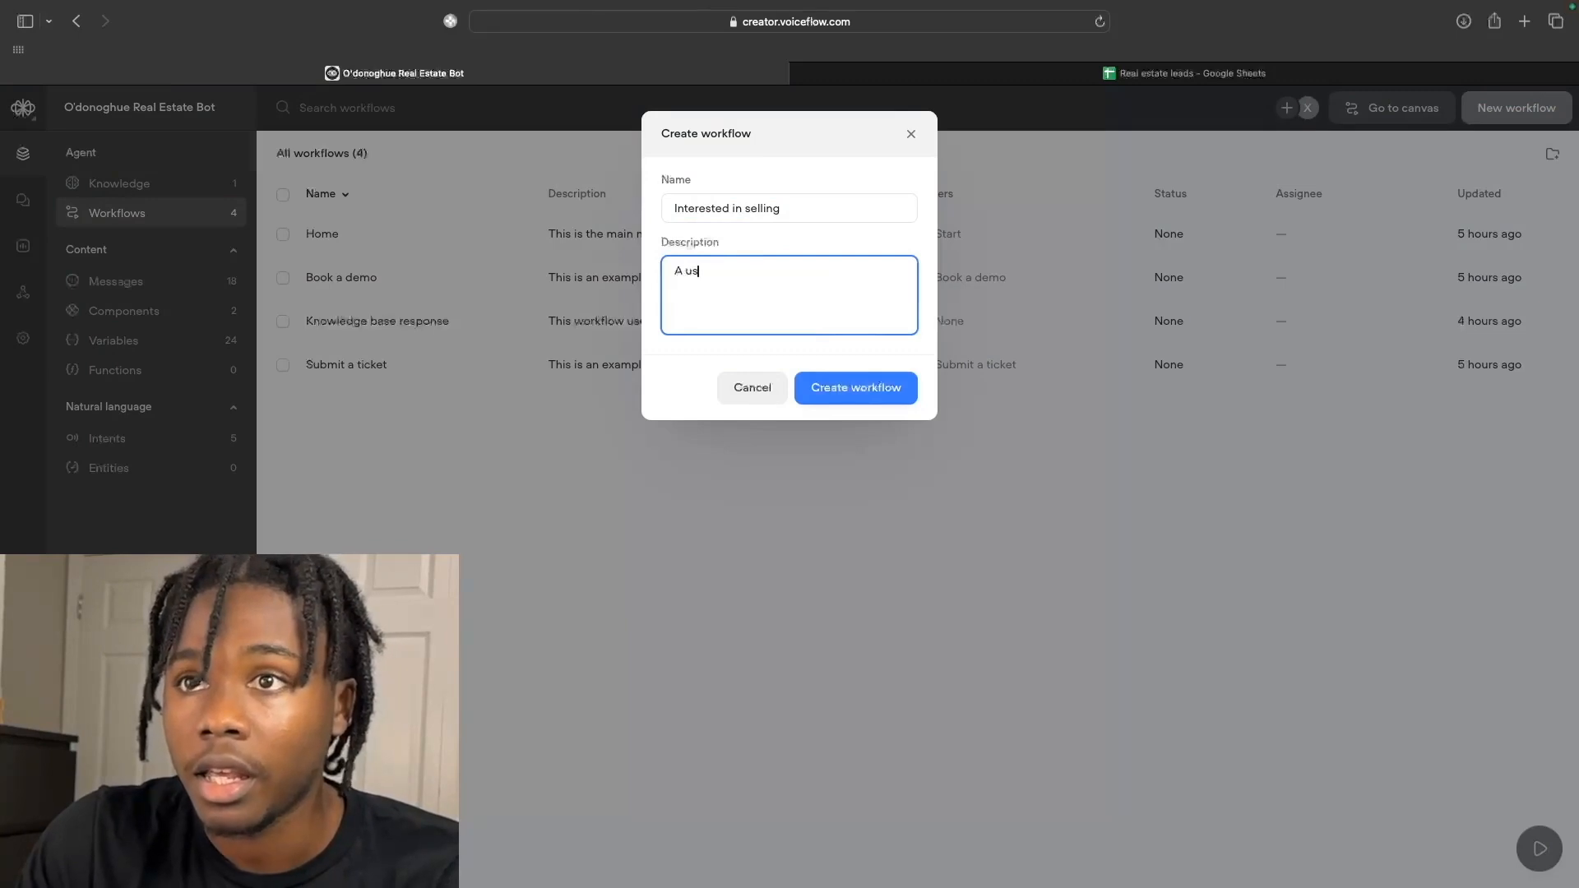
text(er is interested in list)
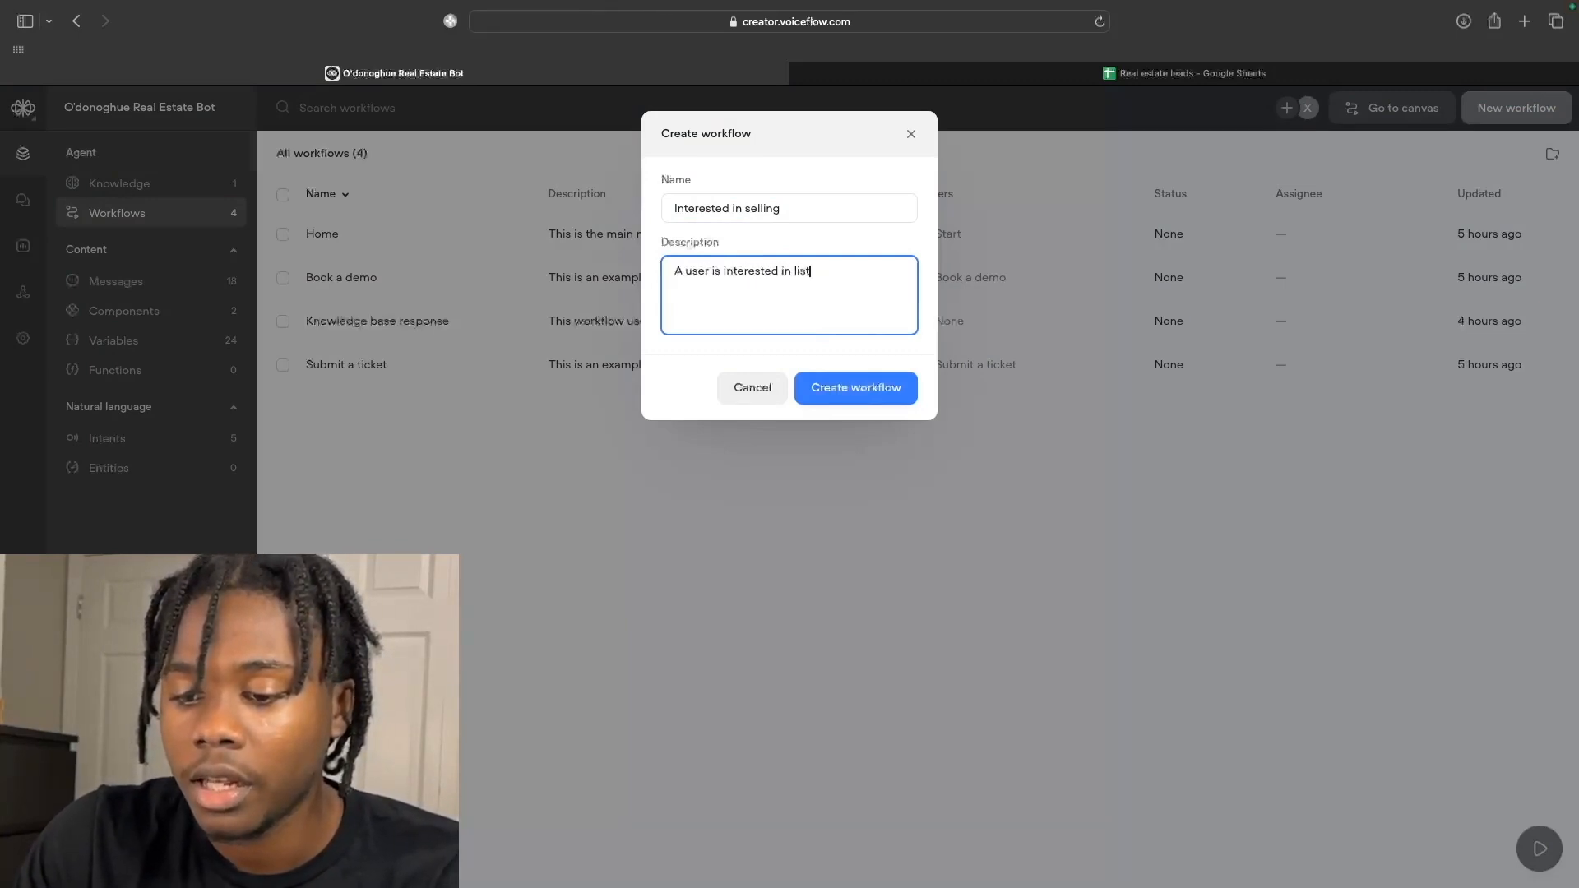
text(ing a property)
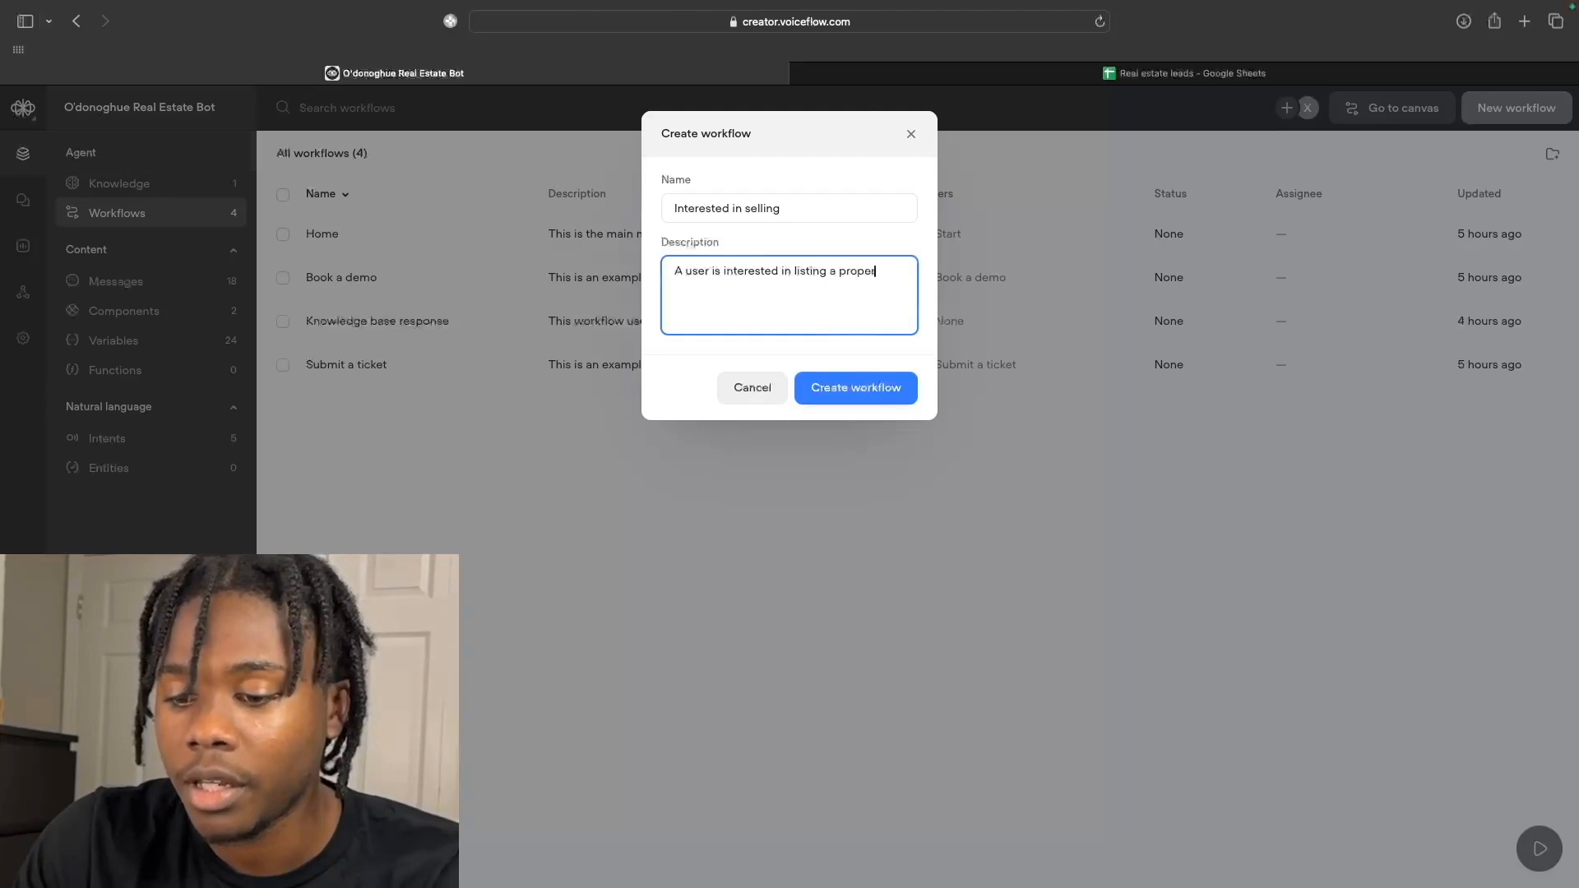
click(880, 396)
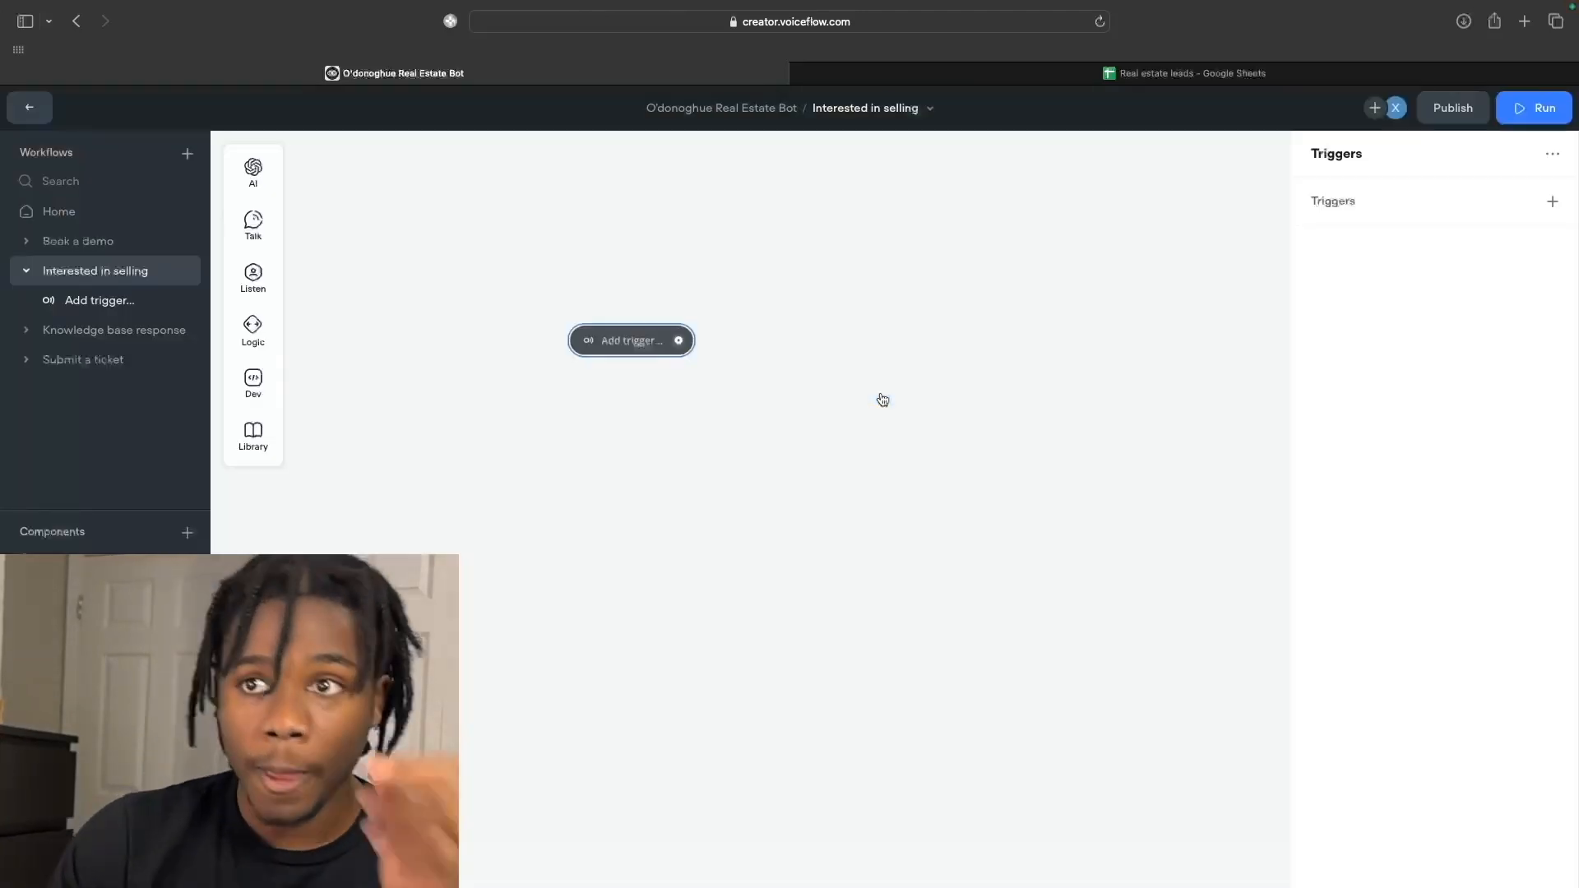
Add the Interested in selling intent as this workflow's trigger.
click(1552, 202)
click(1441, 419)
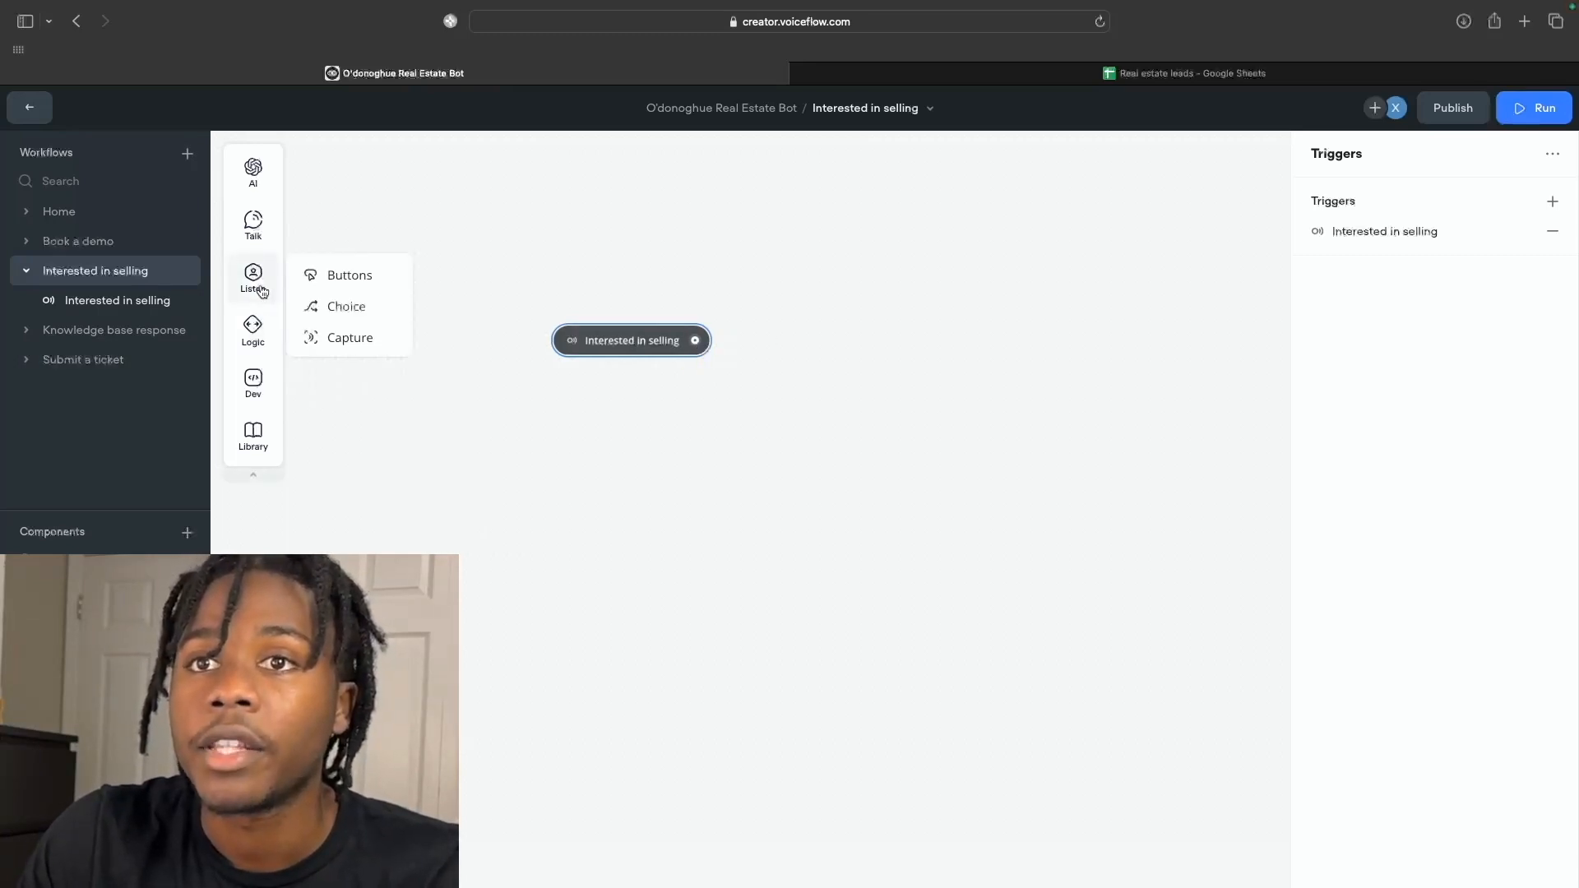
Place a new message step beside the Interested in selling trigger and connect the trigger to it.
mouse_move(254, 224)
drag(321, 222, 843, 313)
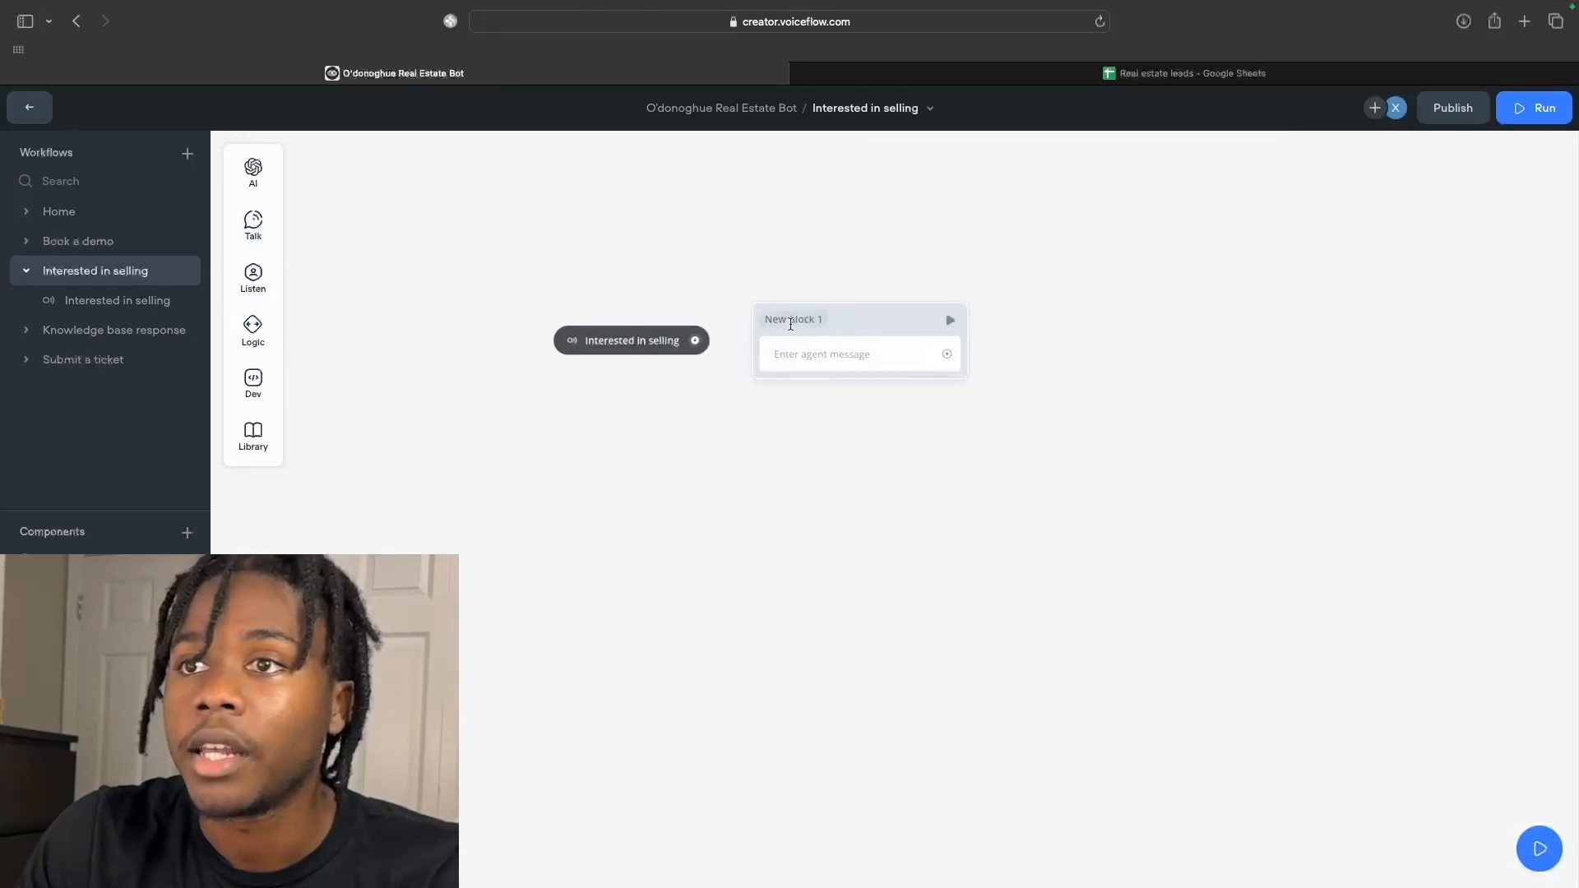
drag(695, 340, 790, 311)
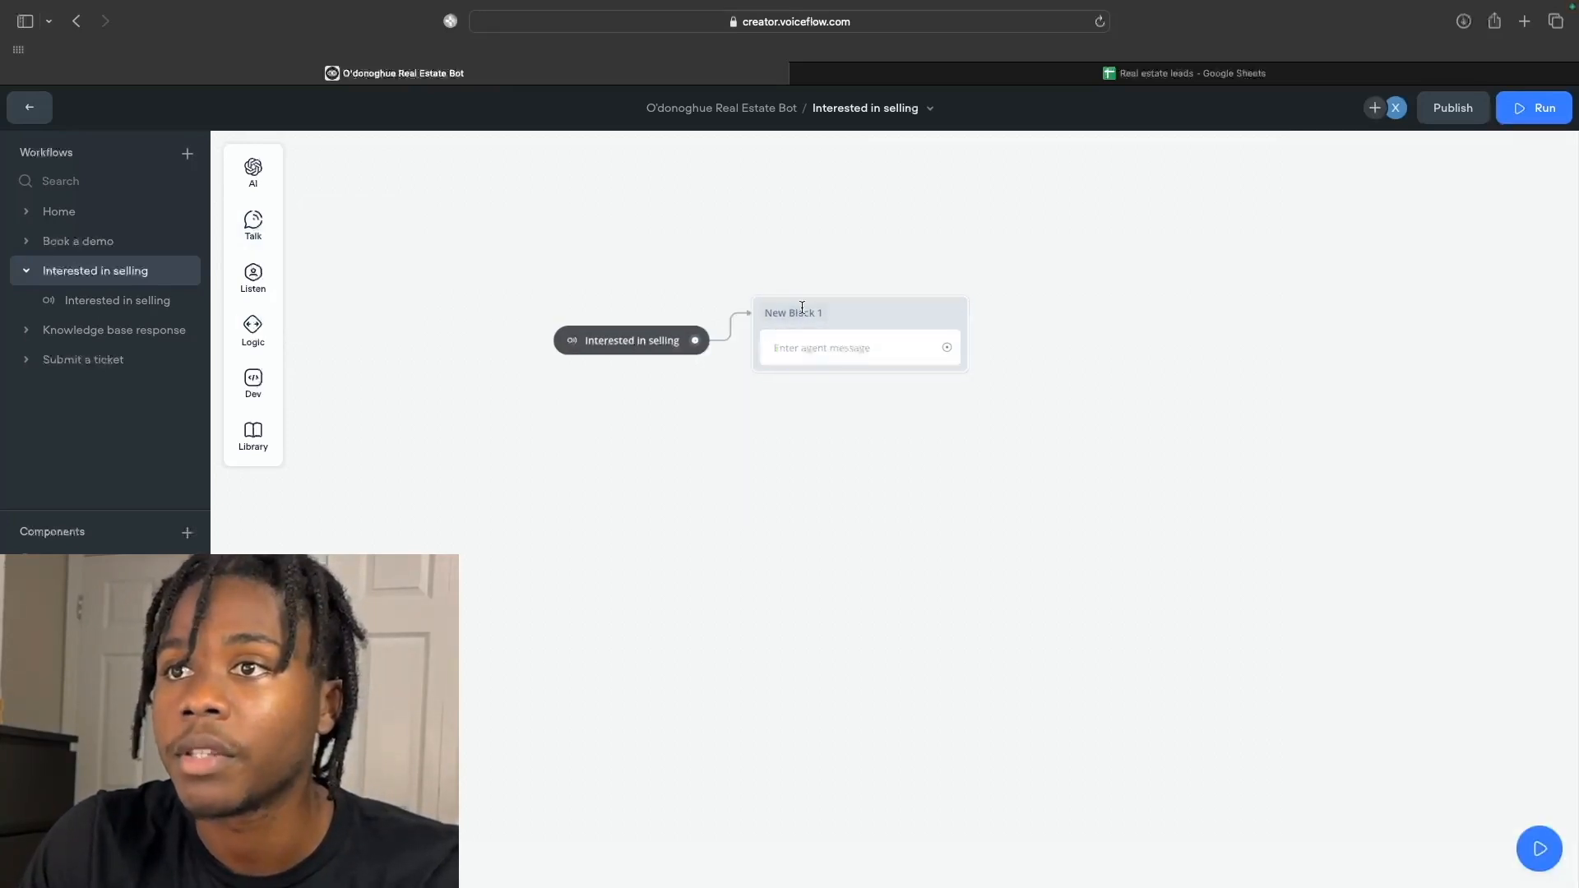
Rename the new block to 'Explaining information request'.
click(807, 305)
key(BackSpace)
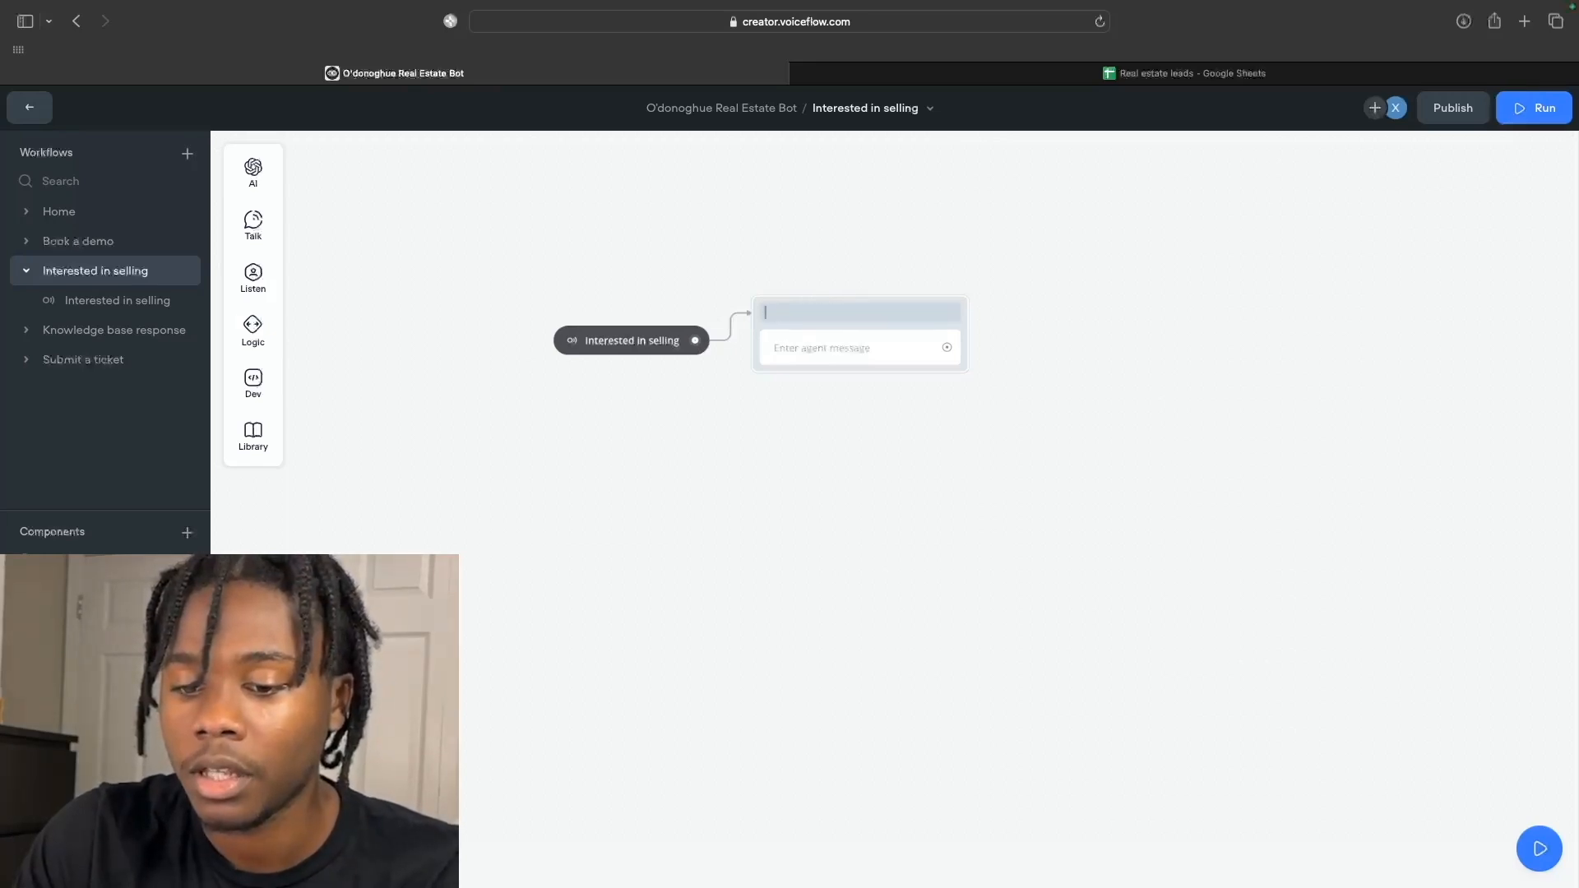
text(Req)
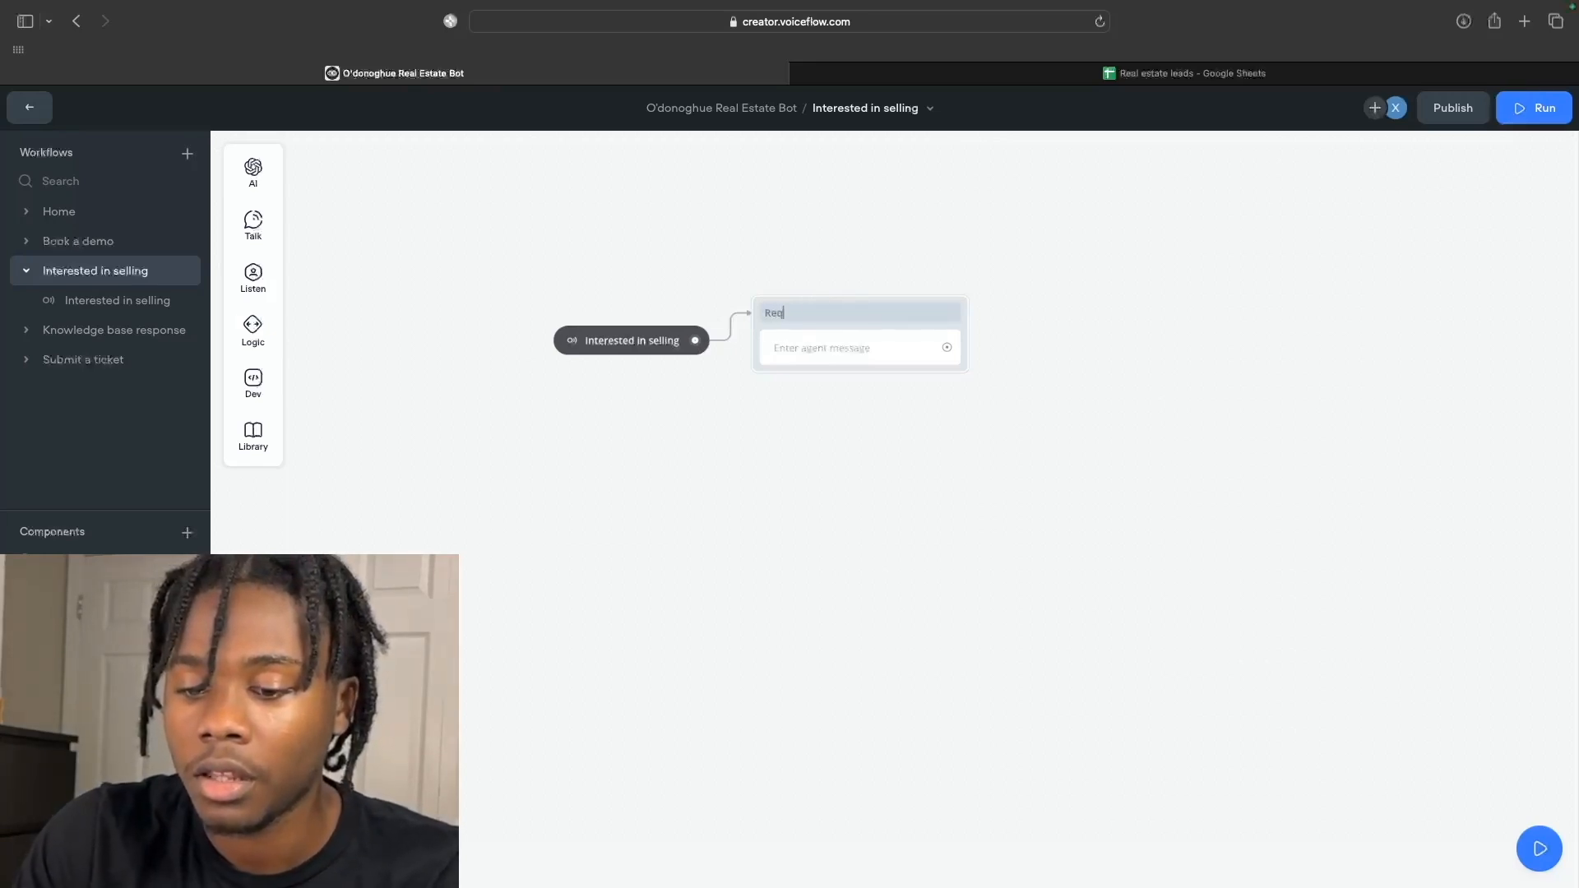
text(uesting Information)
double_click(802, 313)
text(Explaining)
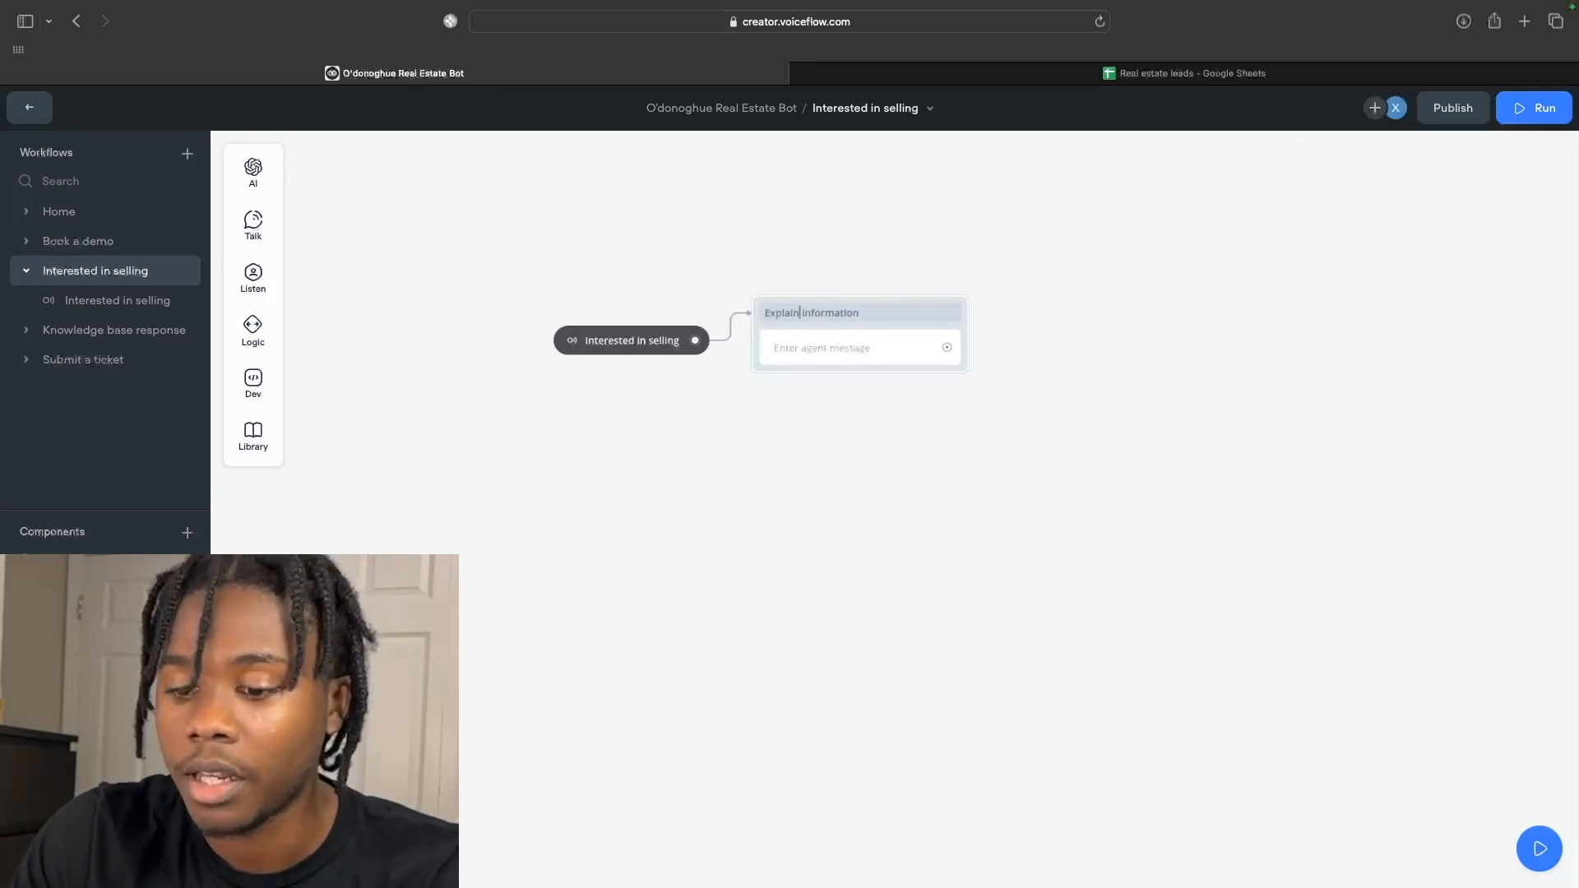
click(881, 318)
text(request)
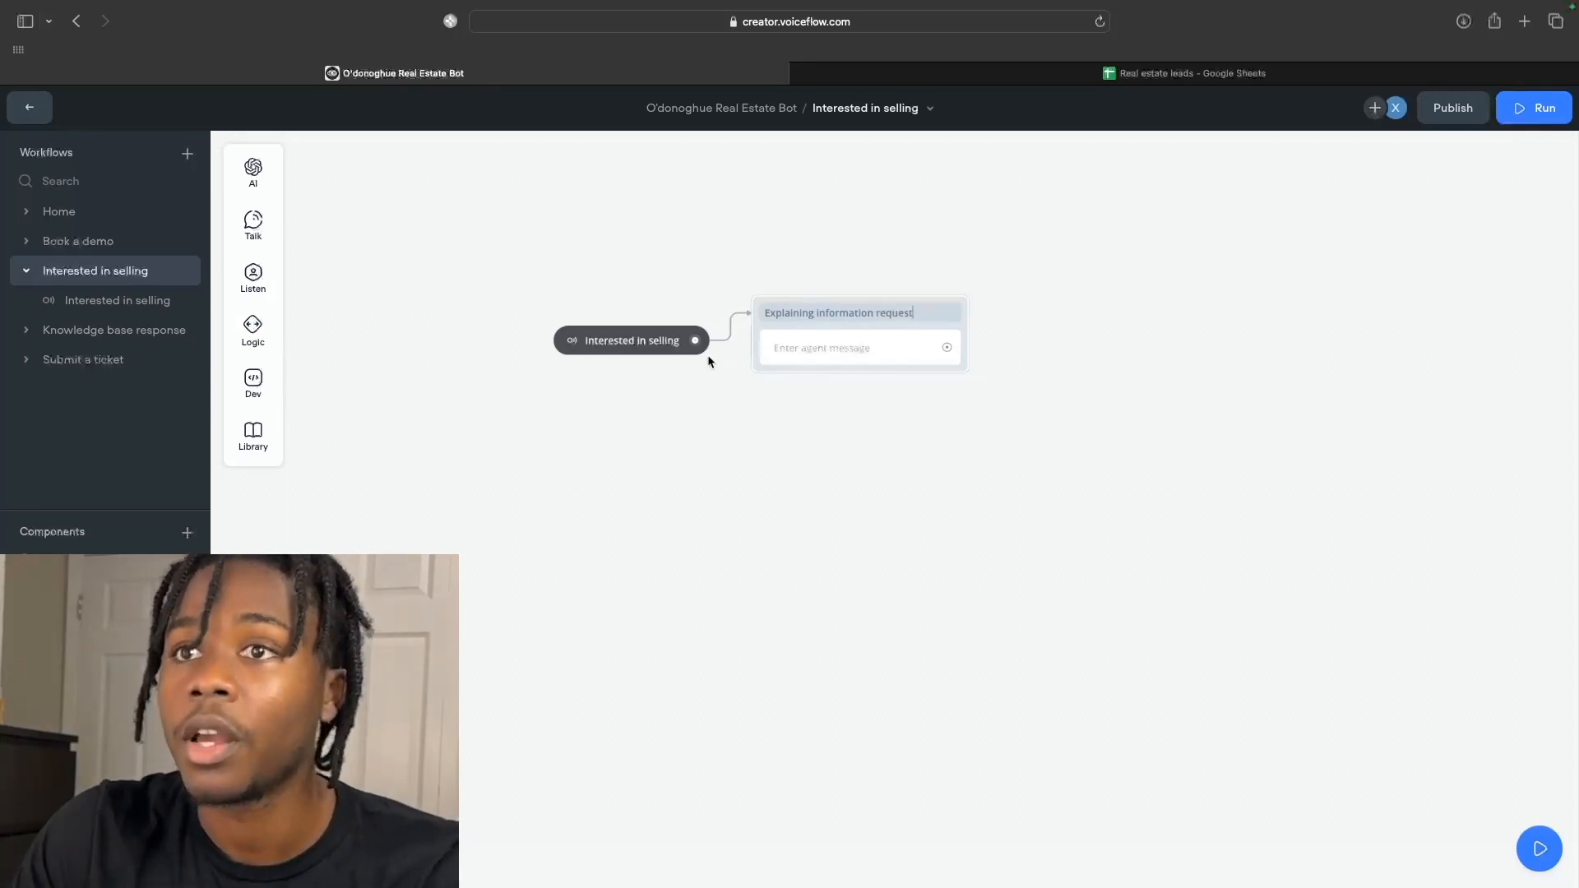
click(831, 349)
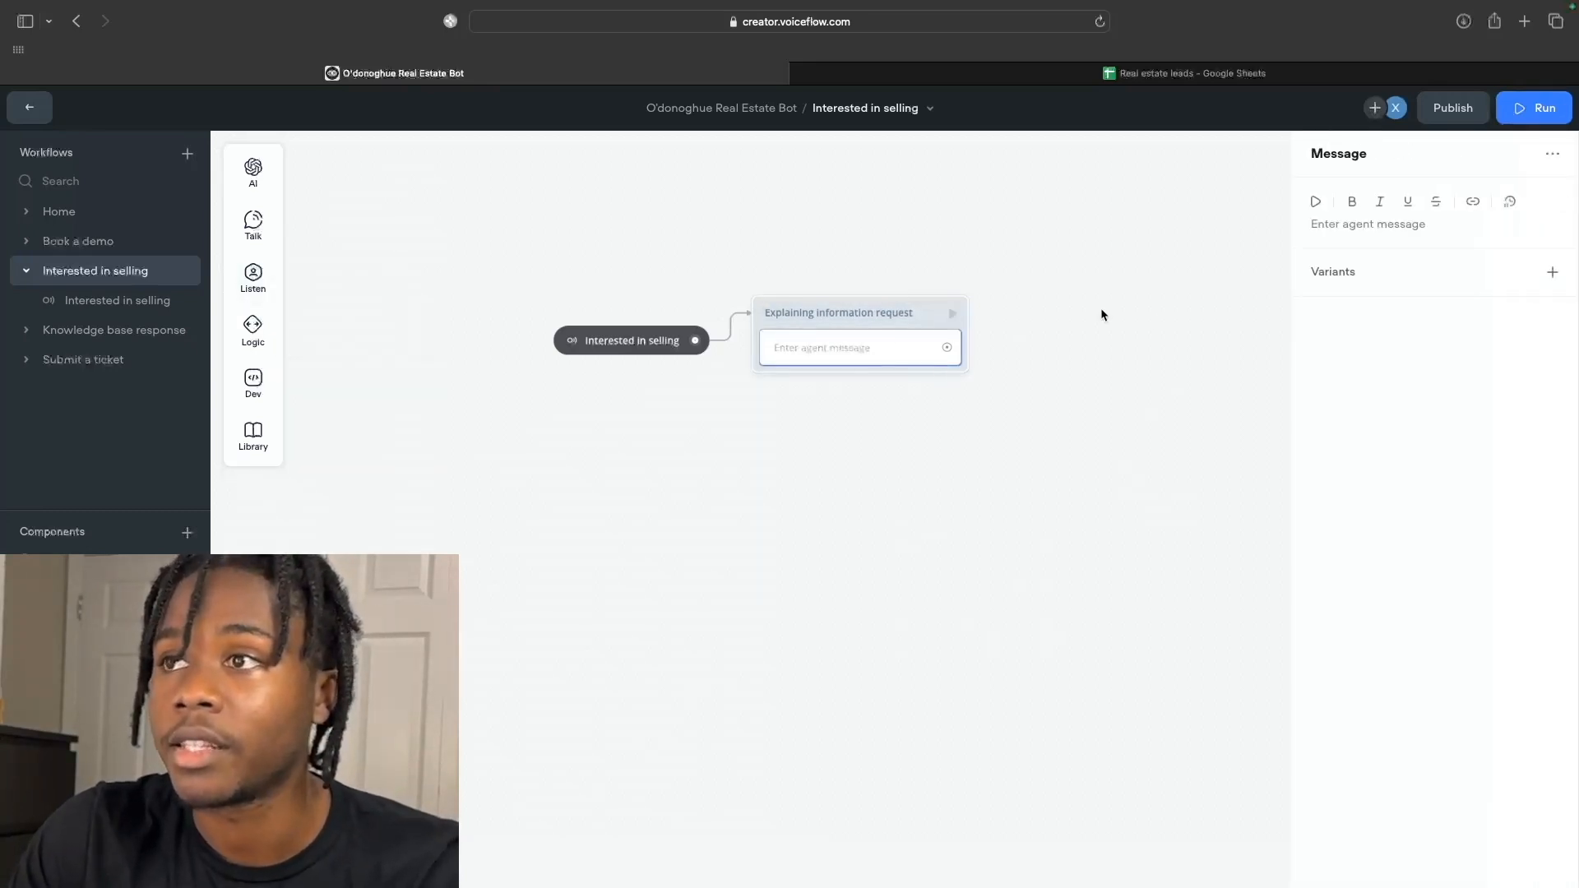
Enter the message 'We'd love to help you list your property we just need a little more information in order to get started'.
click(1331, 227)
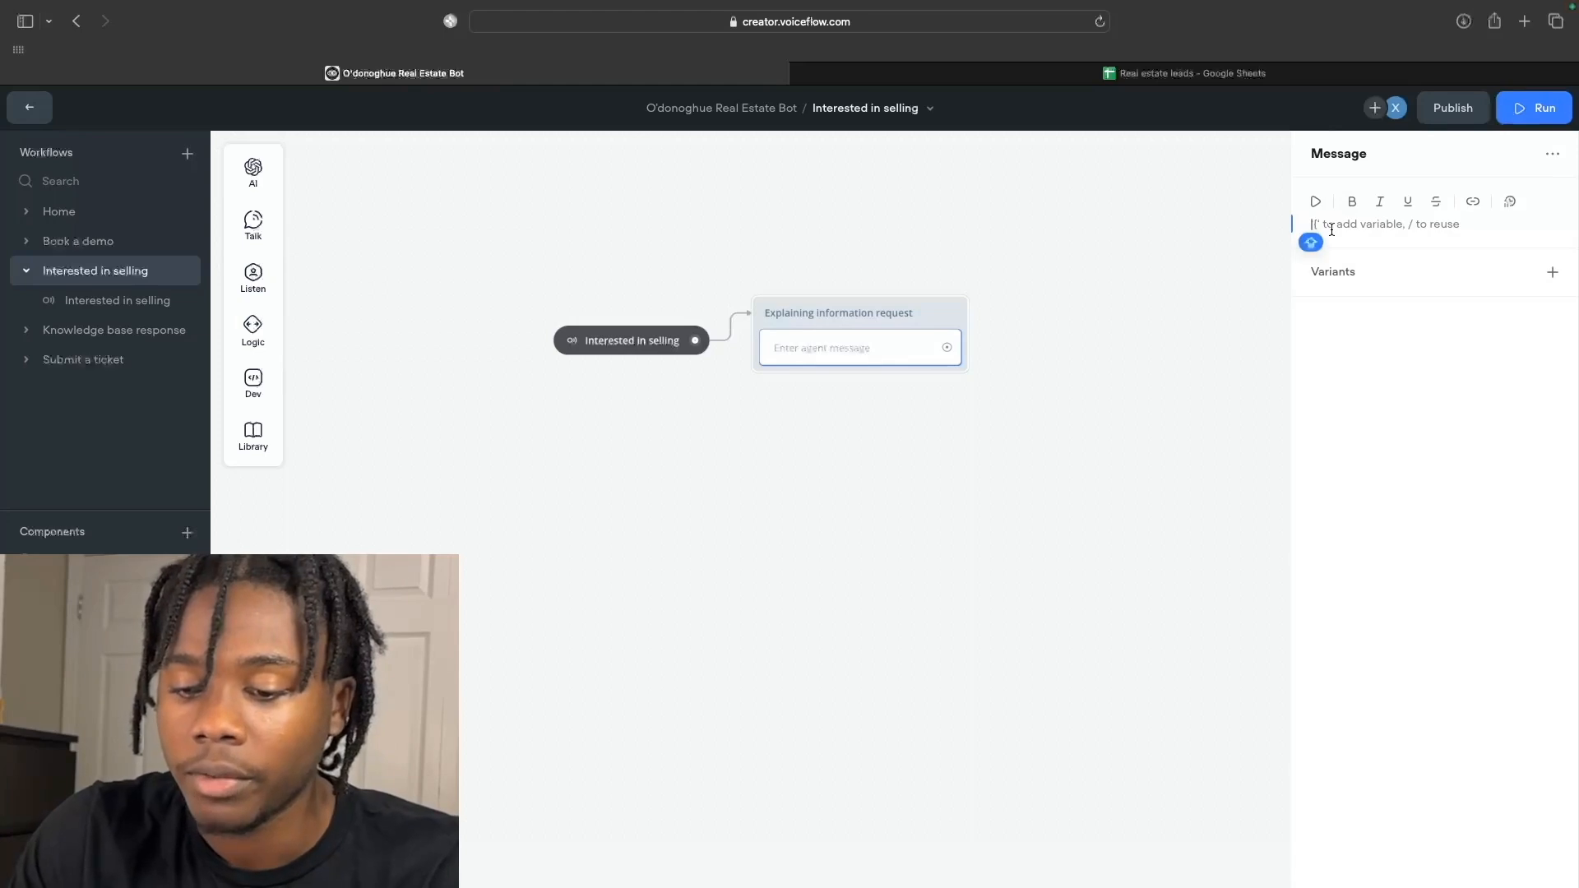
text(We'd love to help)
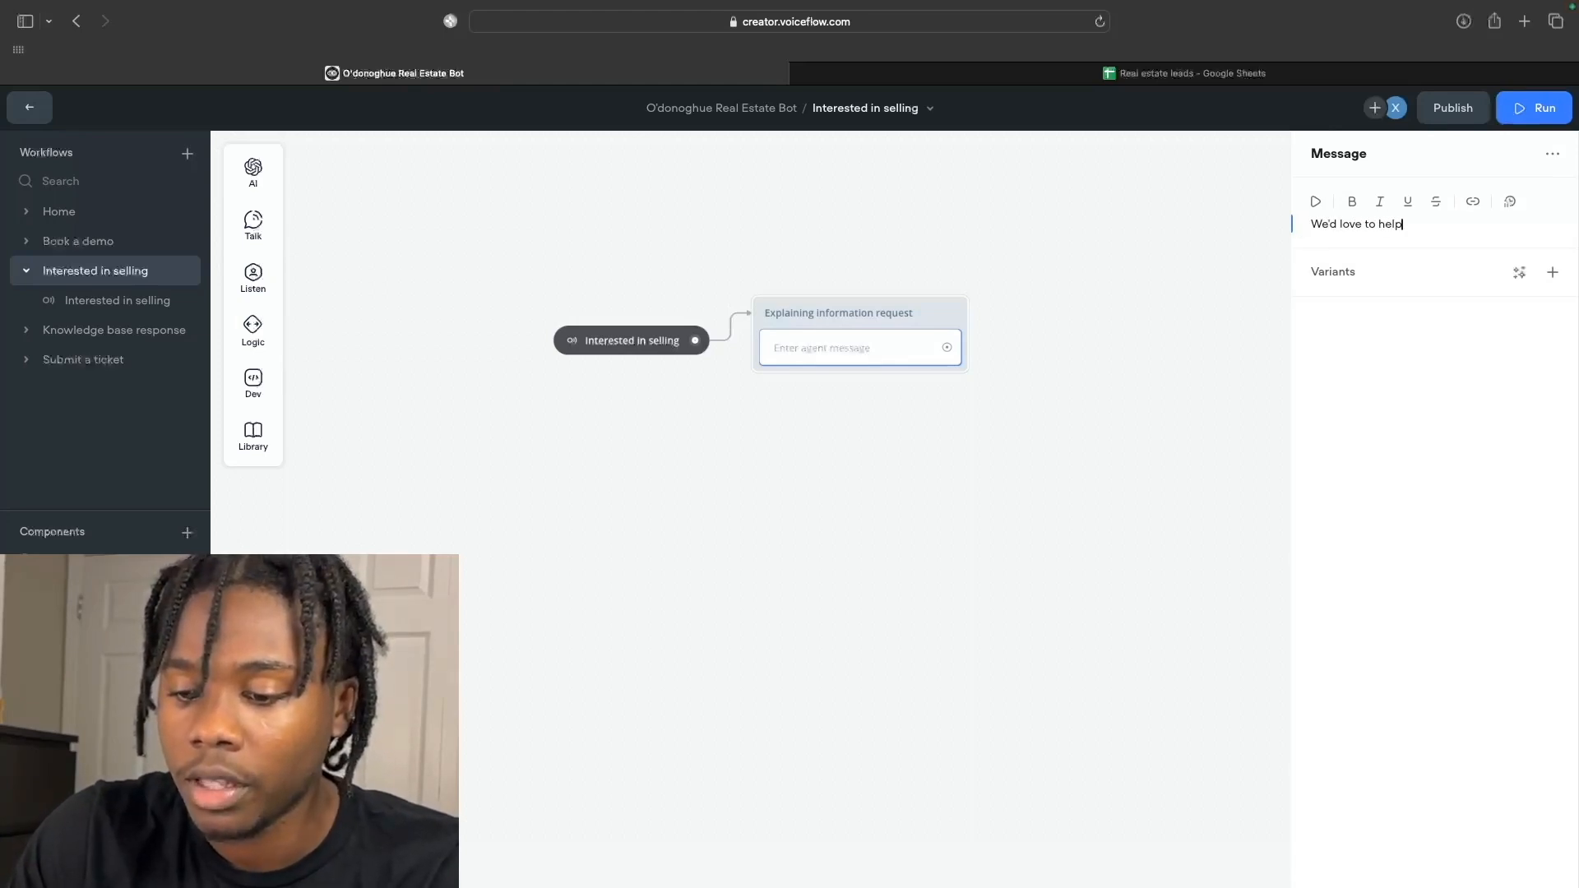
text( you list y)
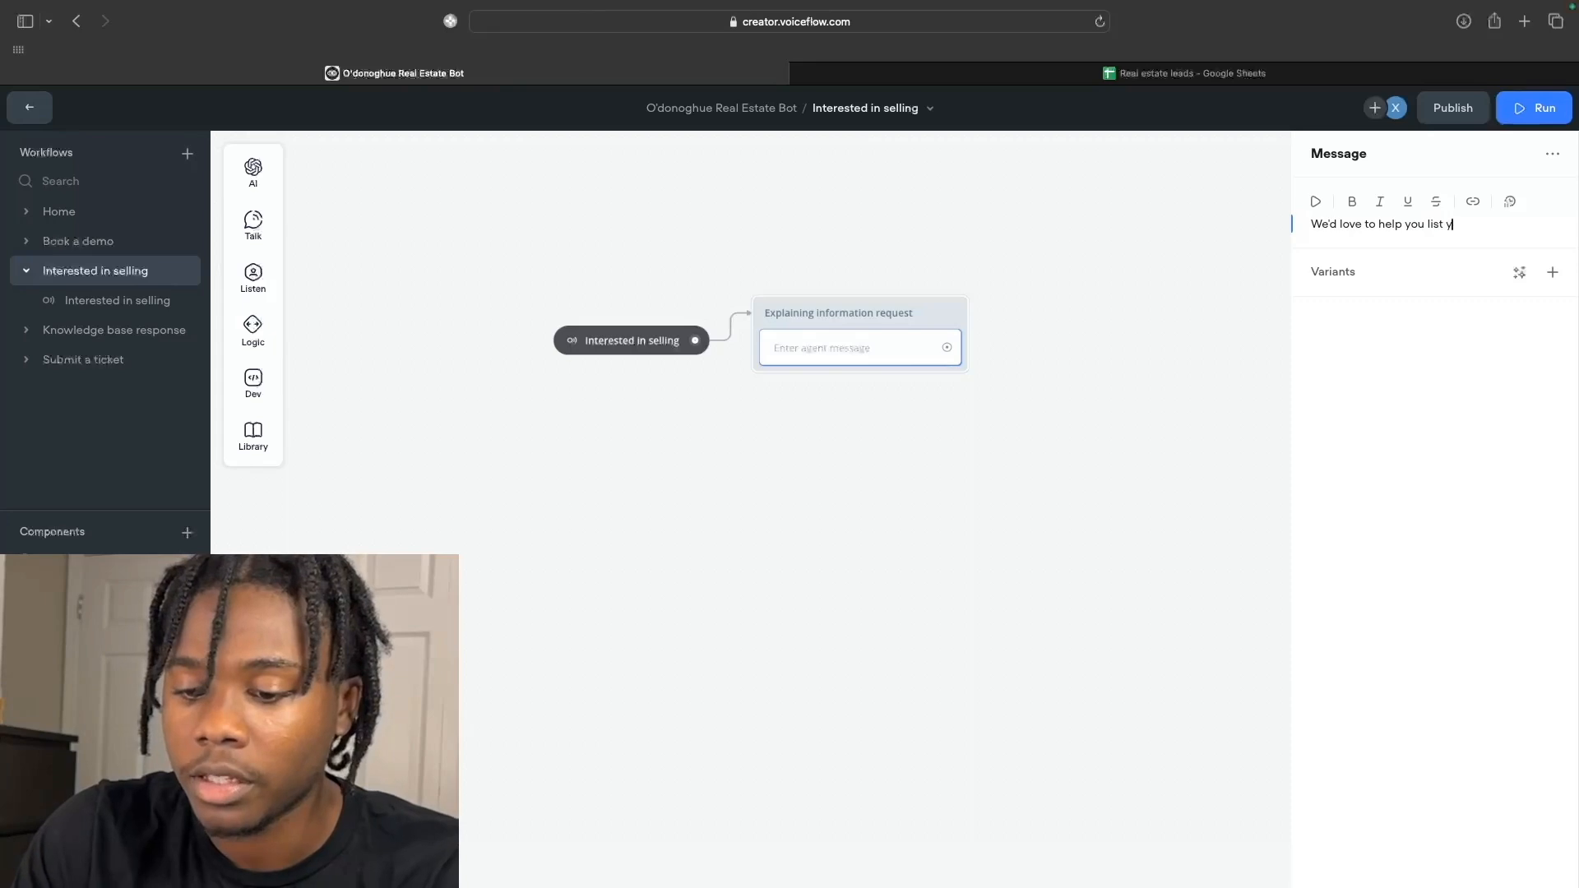
text(our property we just need)
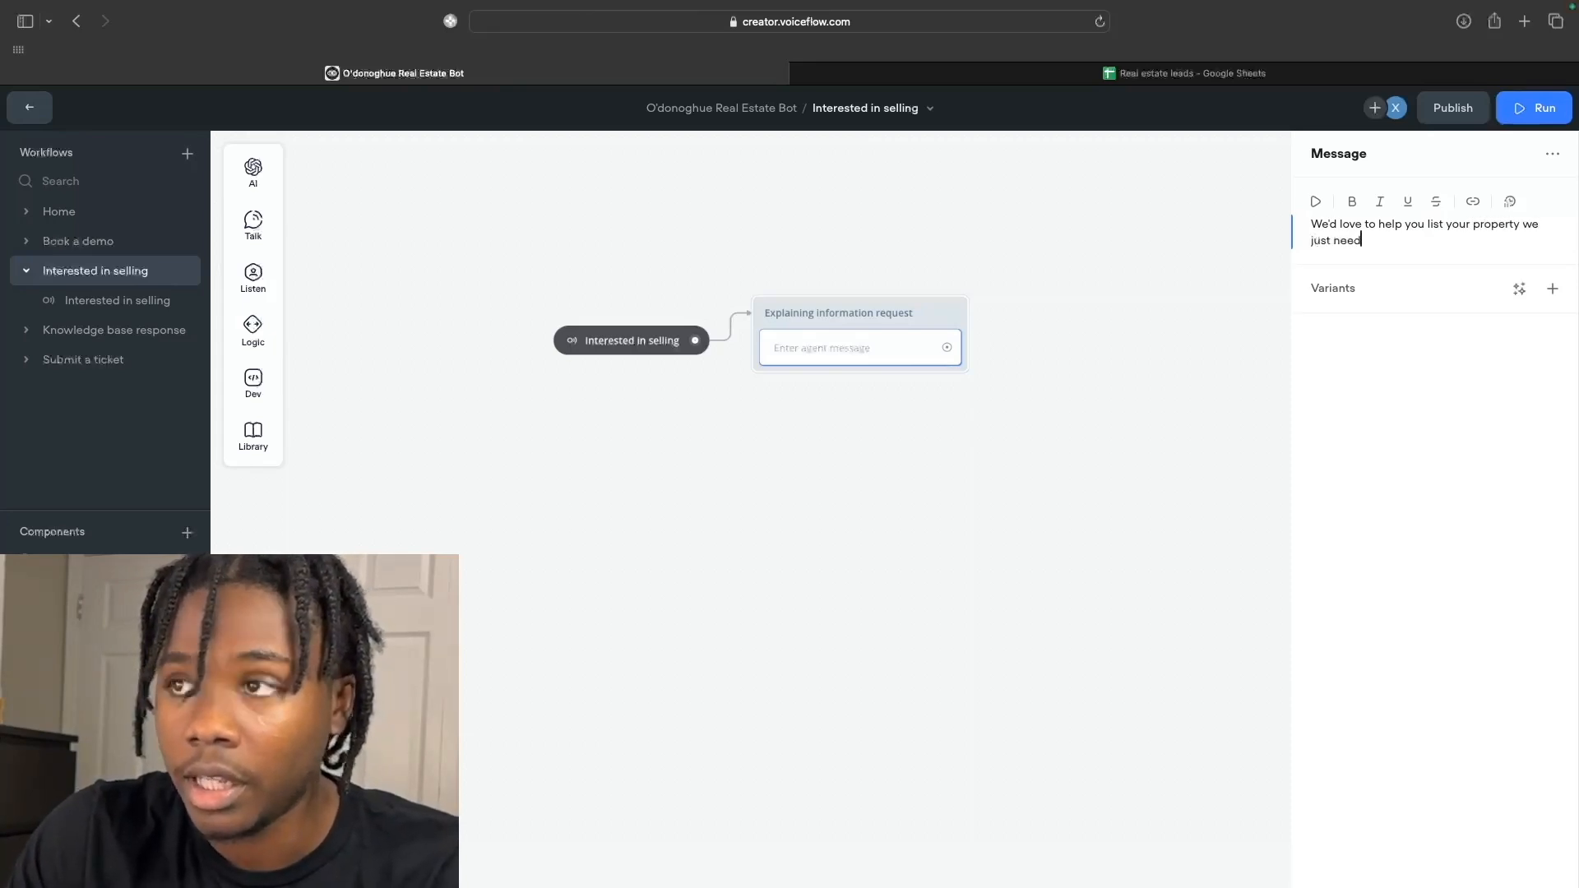
text( a little more informa)
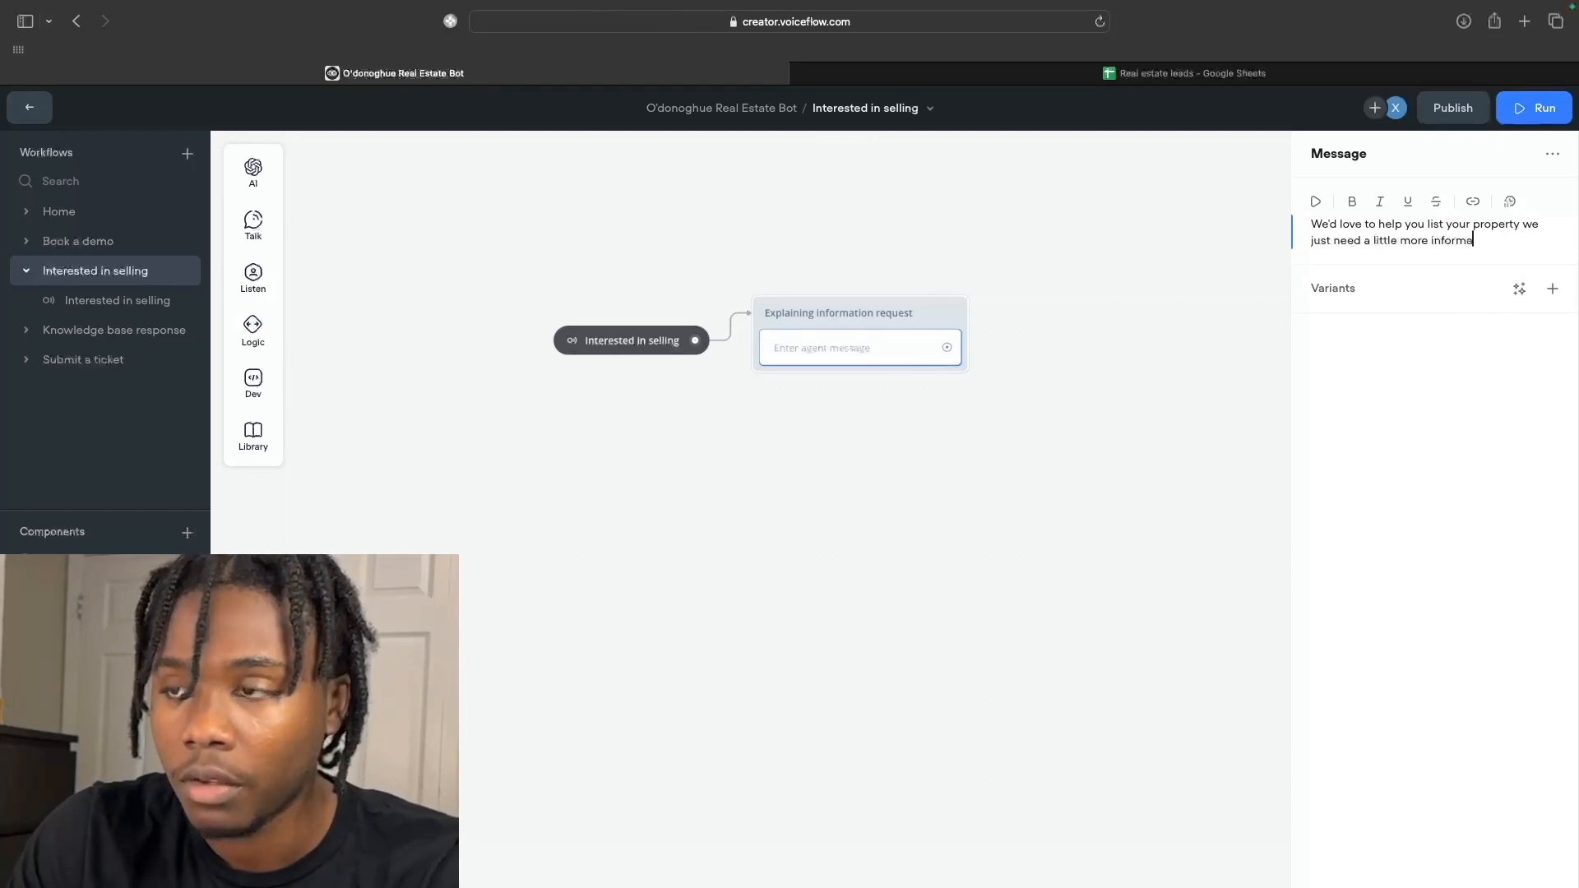
text(tion in order to get started)
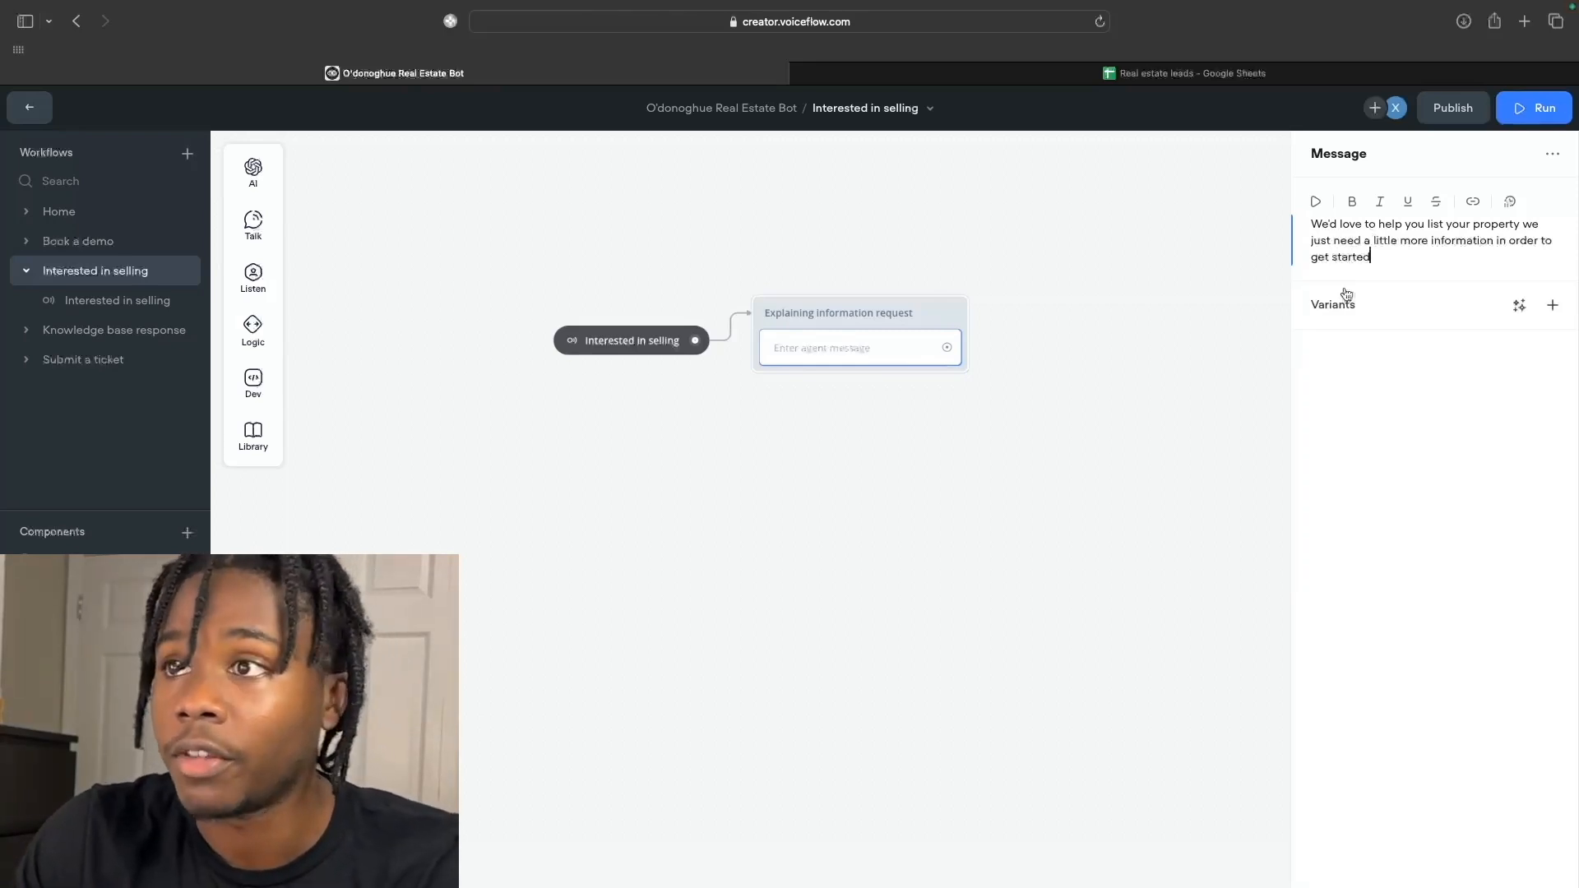
click(1518, 309)
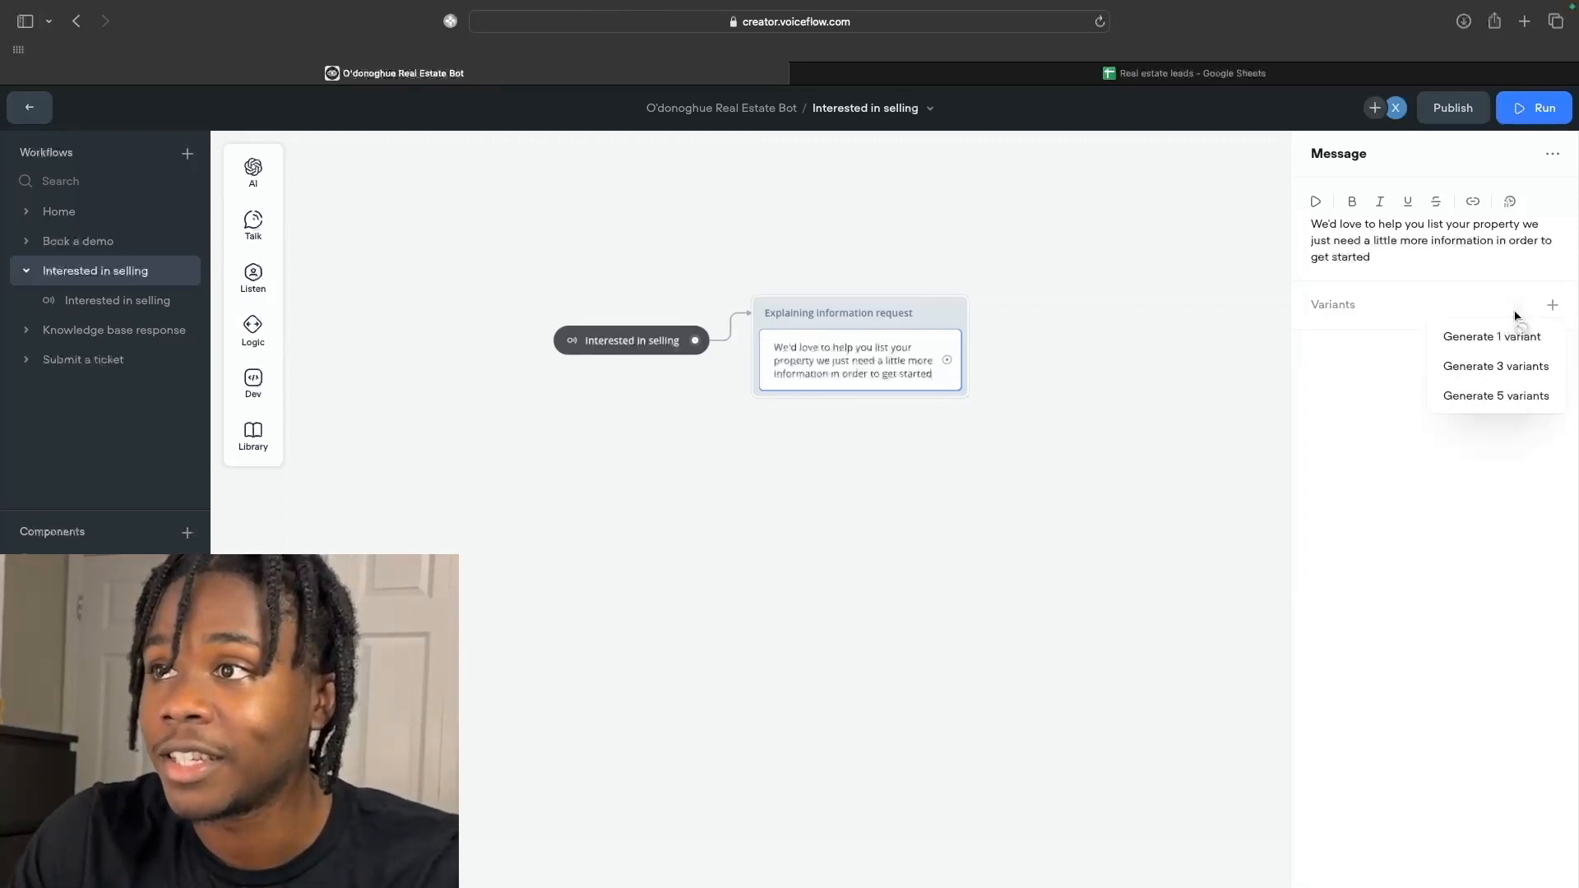
Generate two single AI-reworded variants of the intro message, removing the blank extra variant.
click(1504, 338)
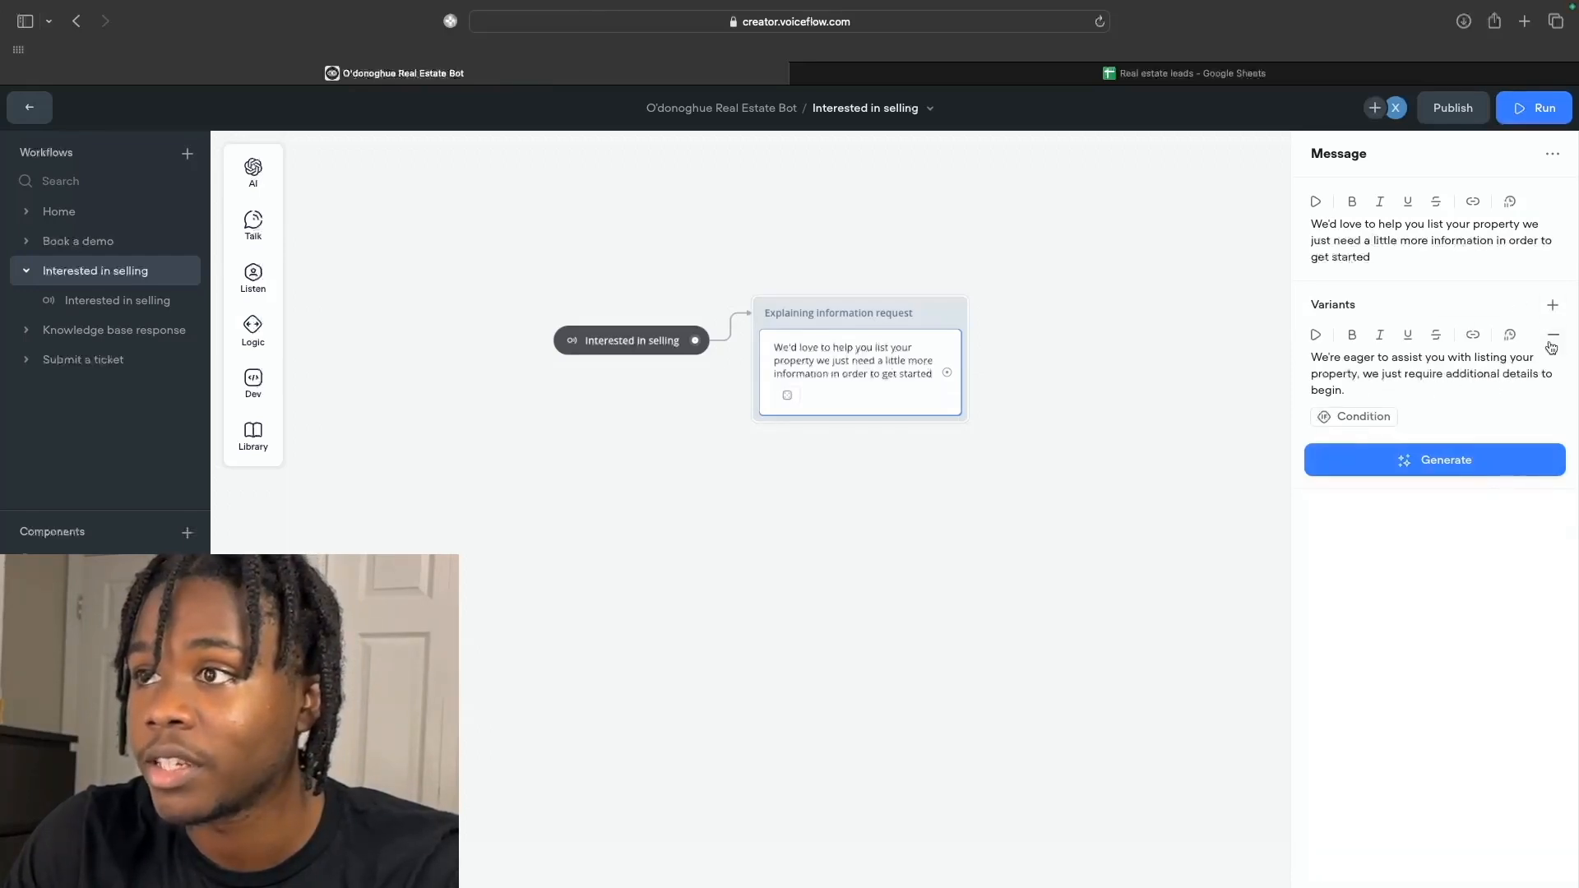
click(1552, 306)
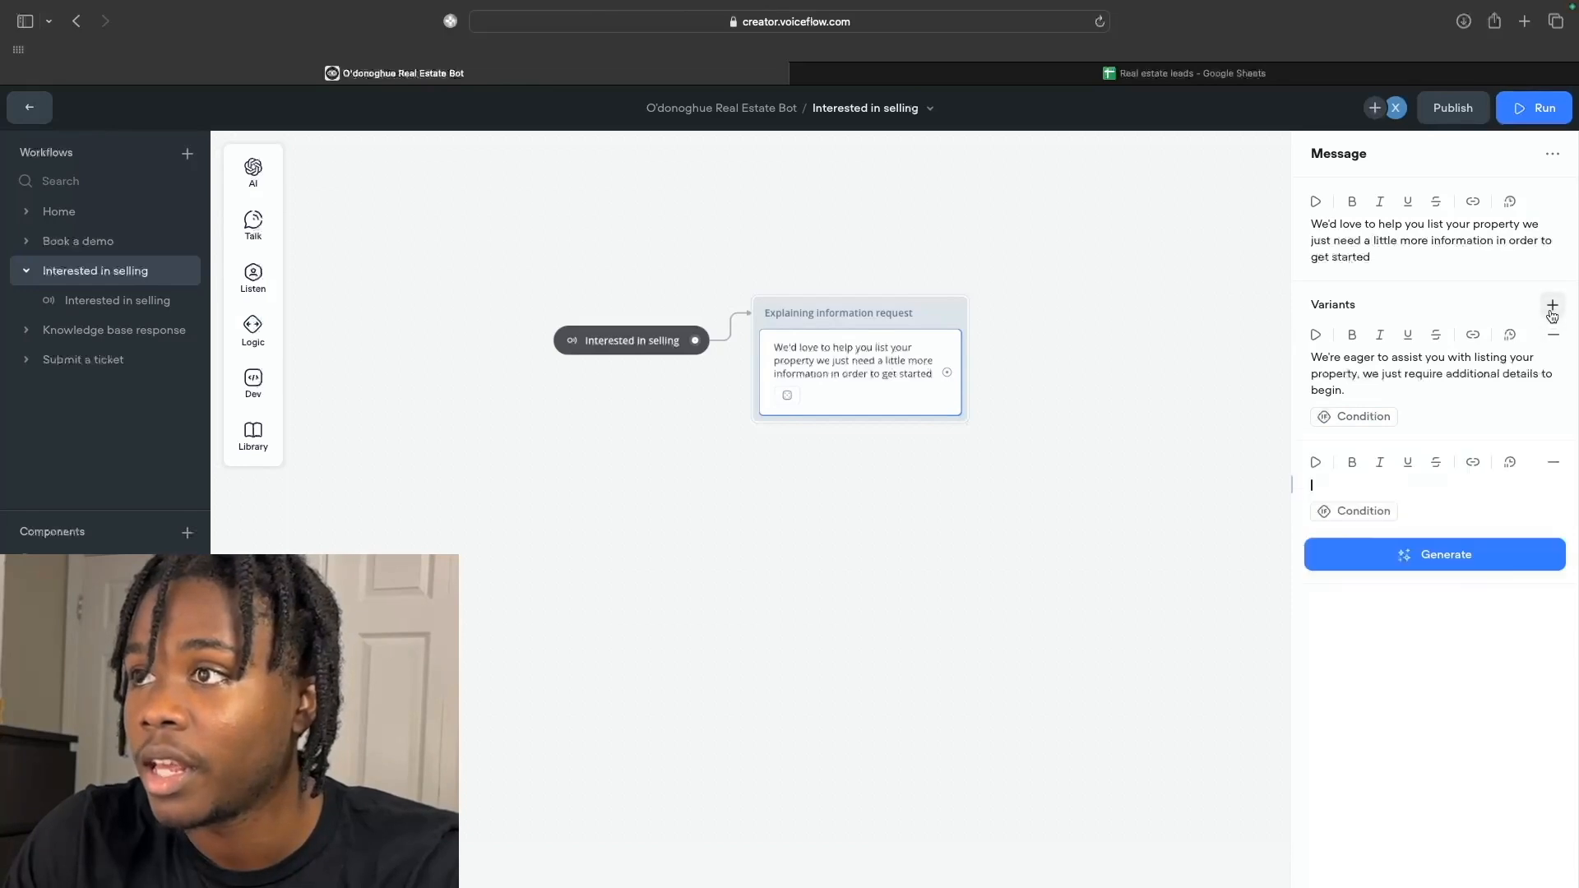
click(1553, 463)
click(1454, 464)
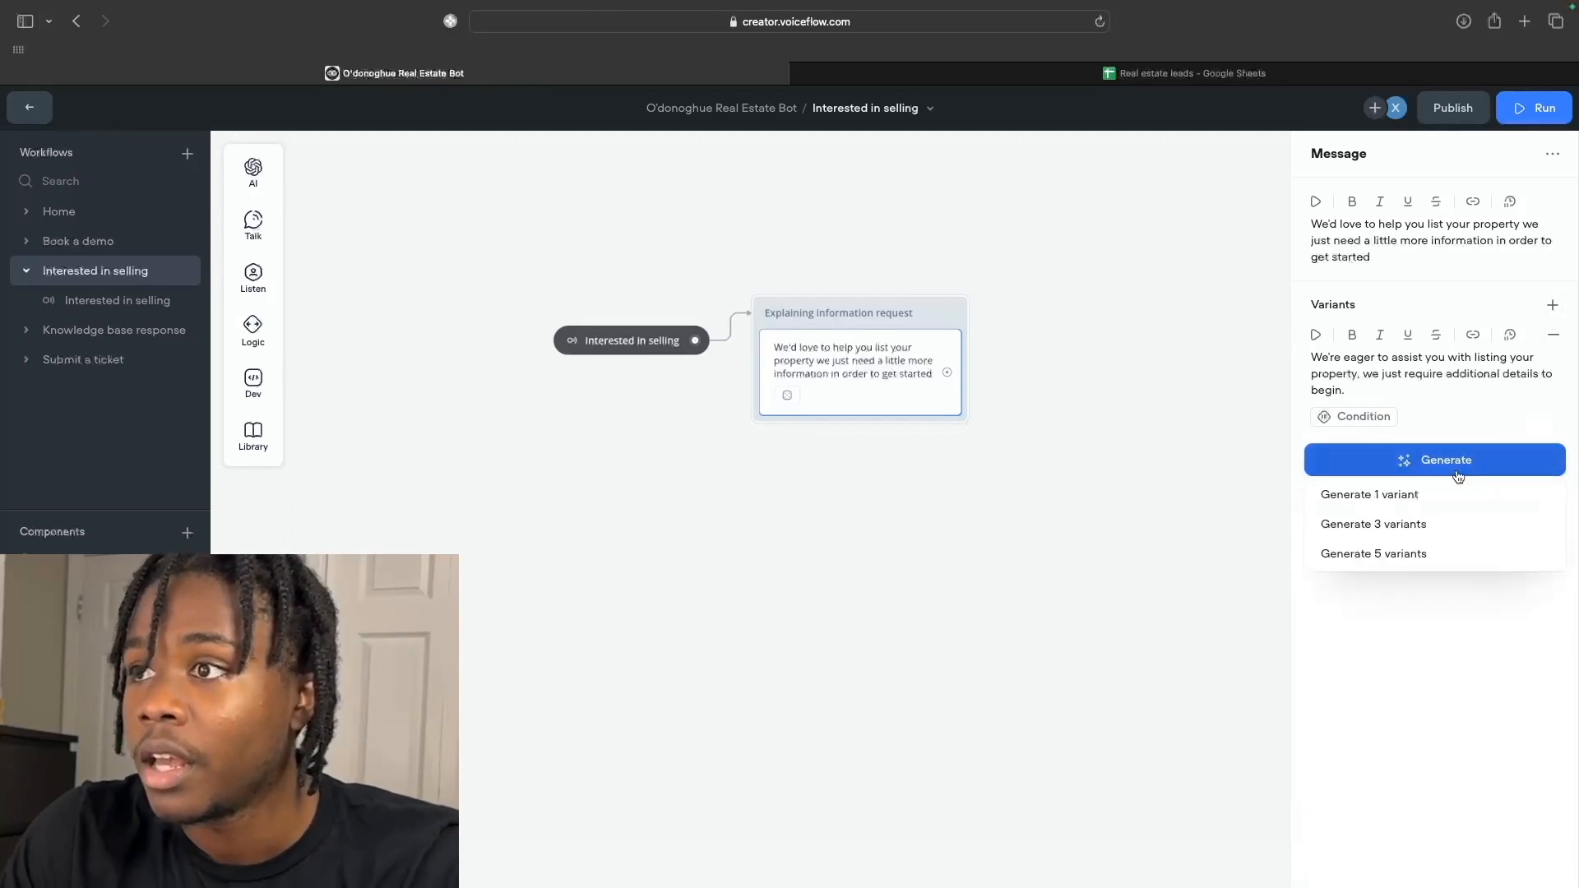
click(1452, 494)
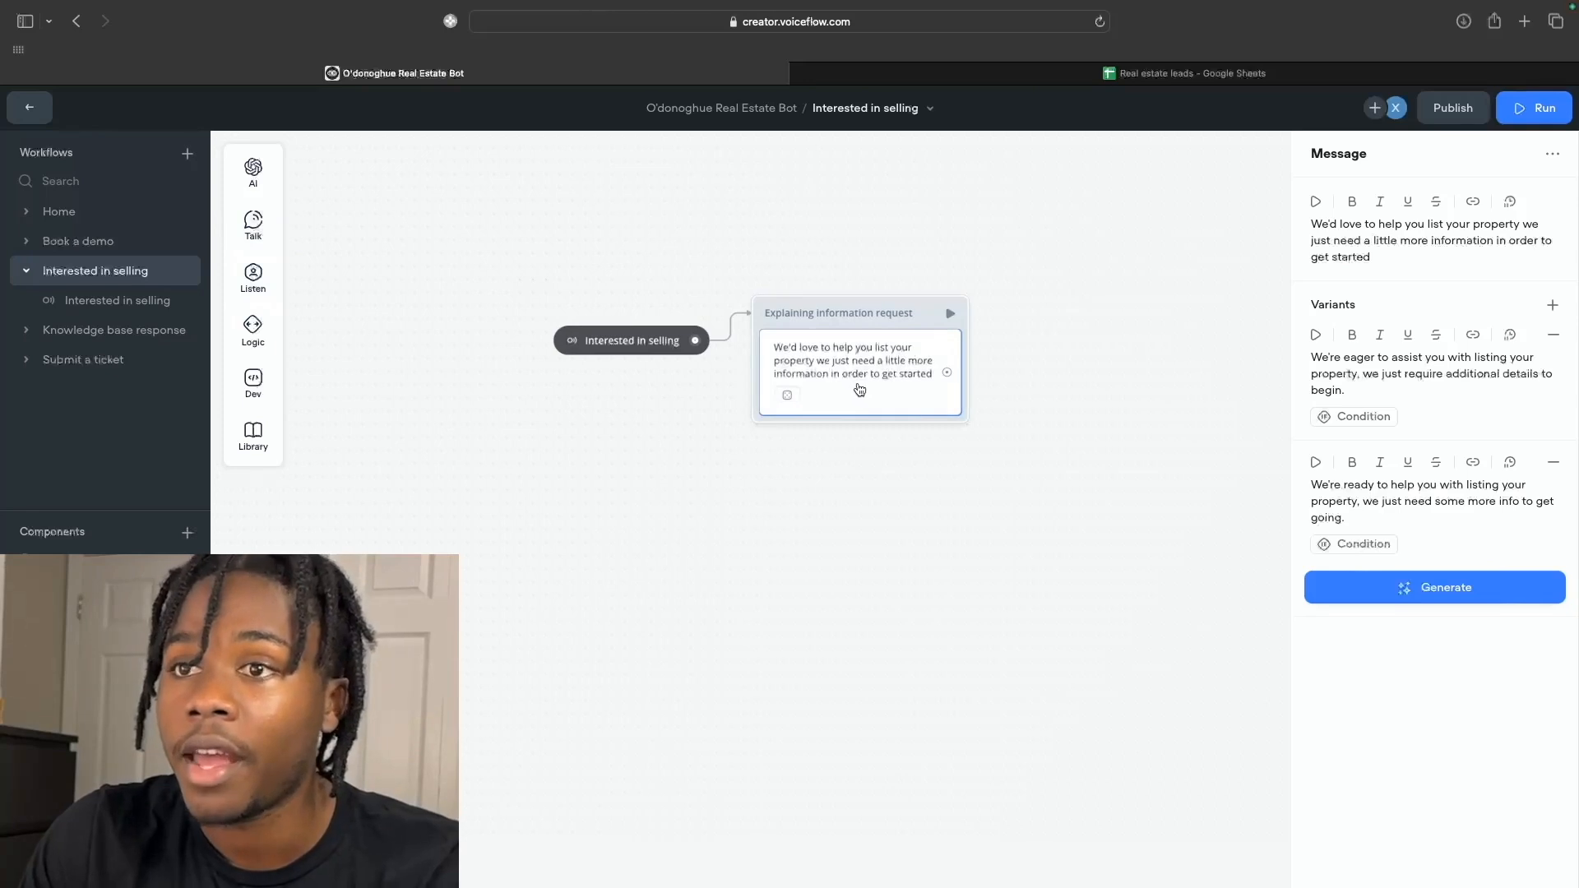
Add a new empty message step below the intro message in the block.
mouse_move(253, 224)
drag(349, 225, 806, 437)
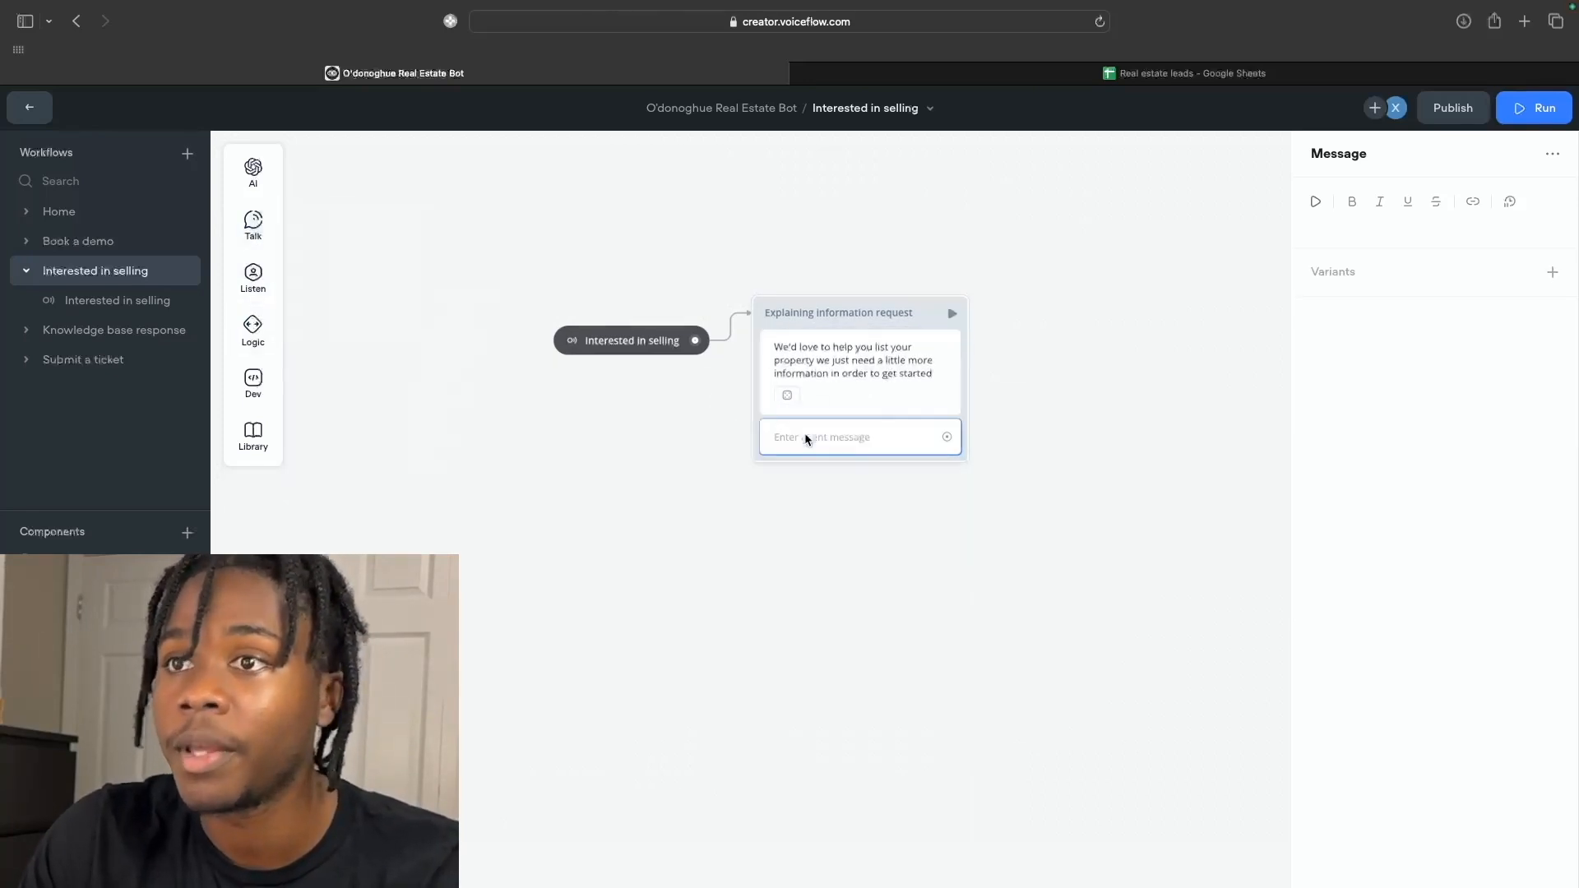
click(1395, 226)
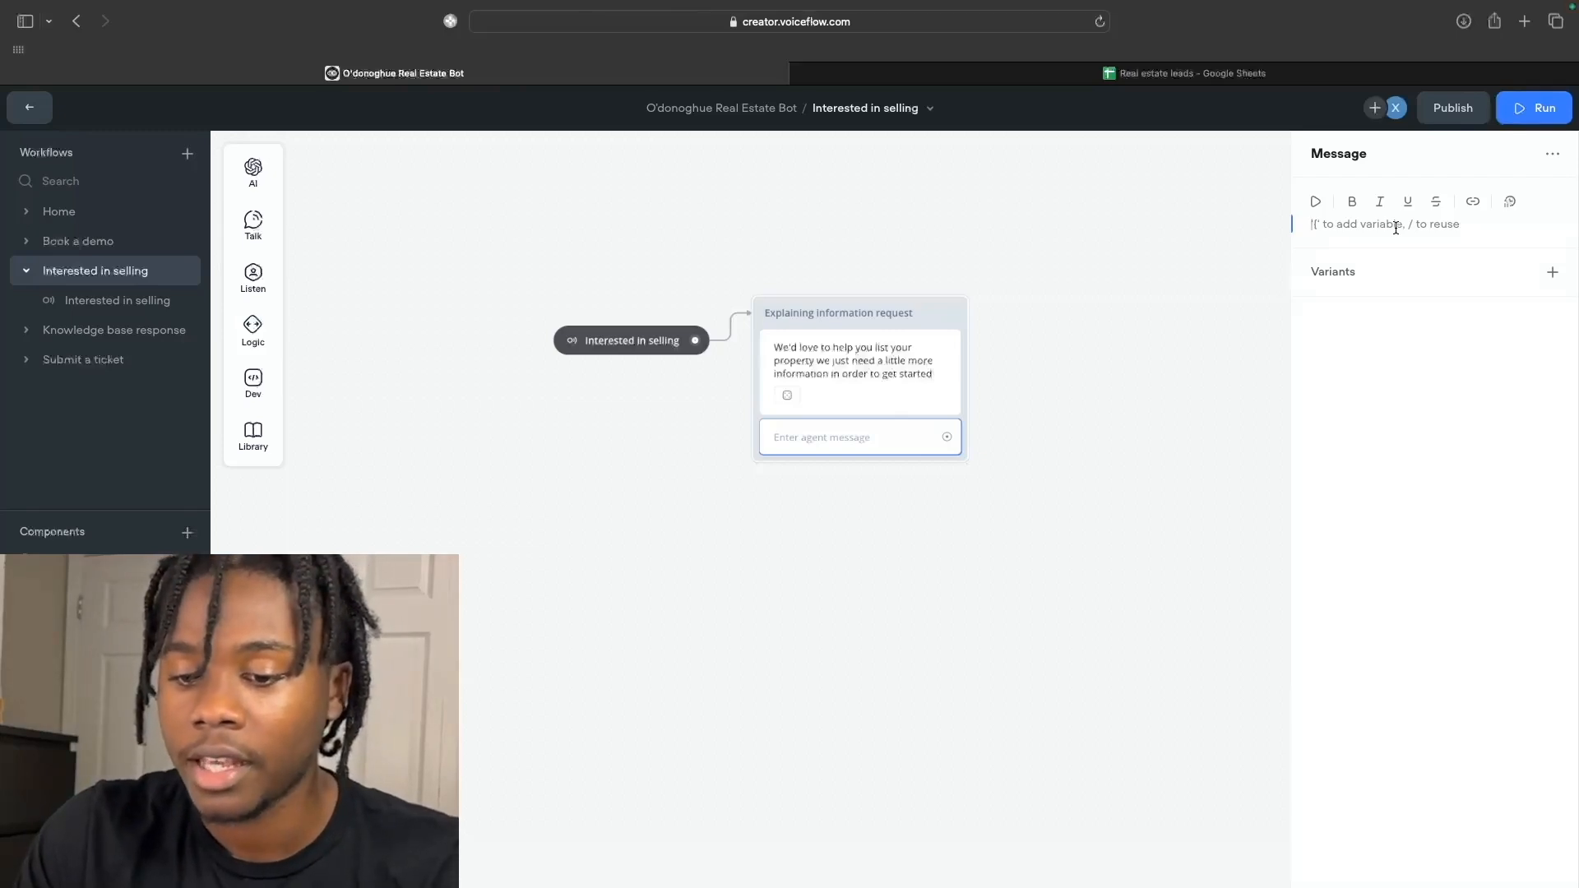
Ask 'What's your name?' and add a capture step set to the entire user reply.
text(What's your name)
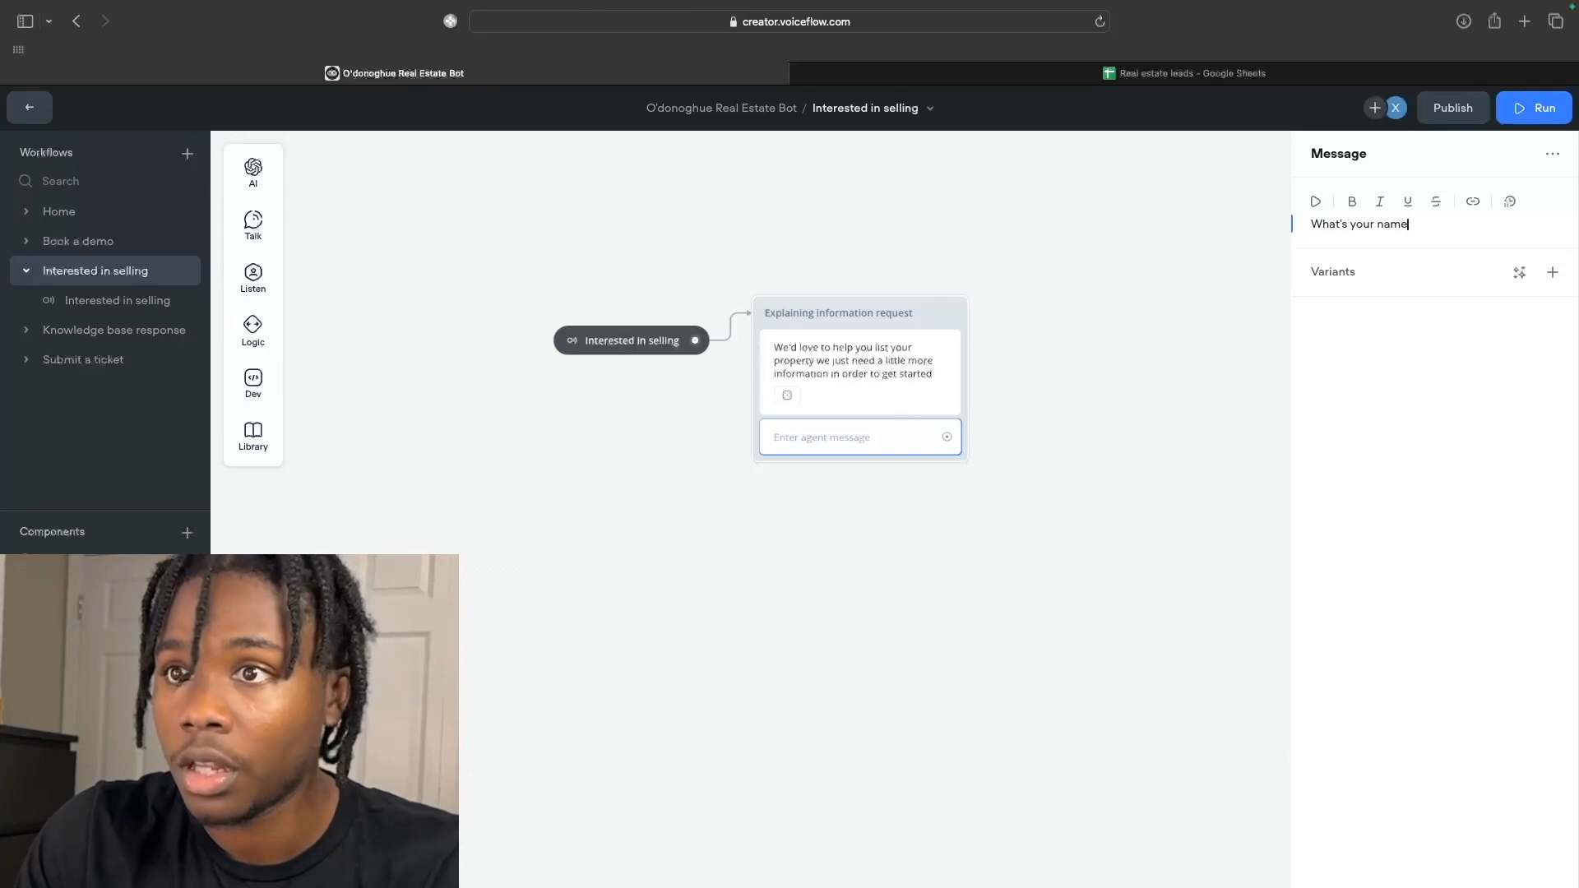
text(?)
click(1110, 392)
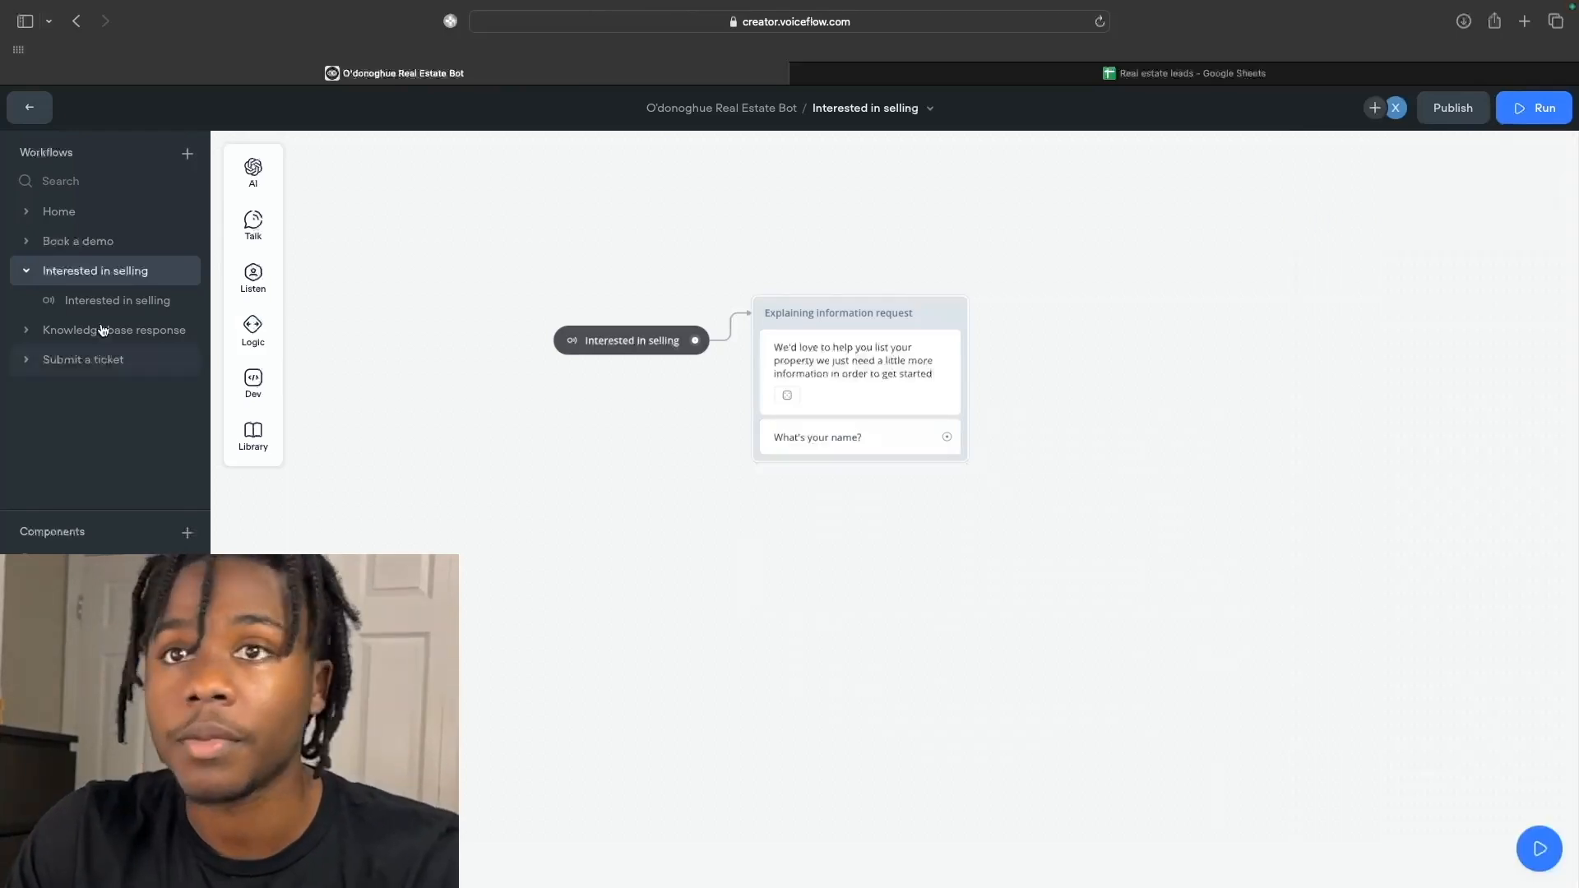
mouse_move(256, 311)
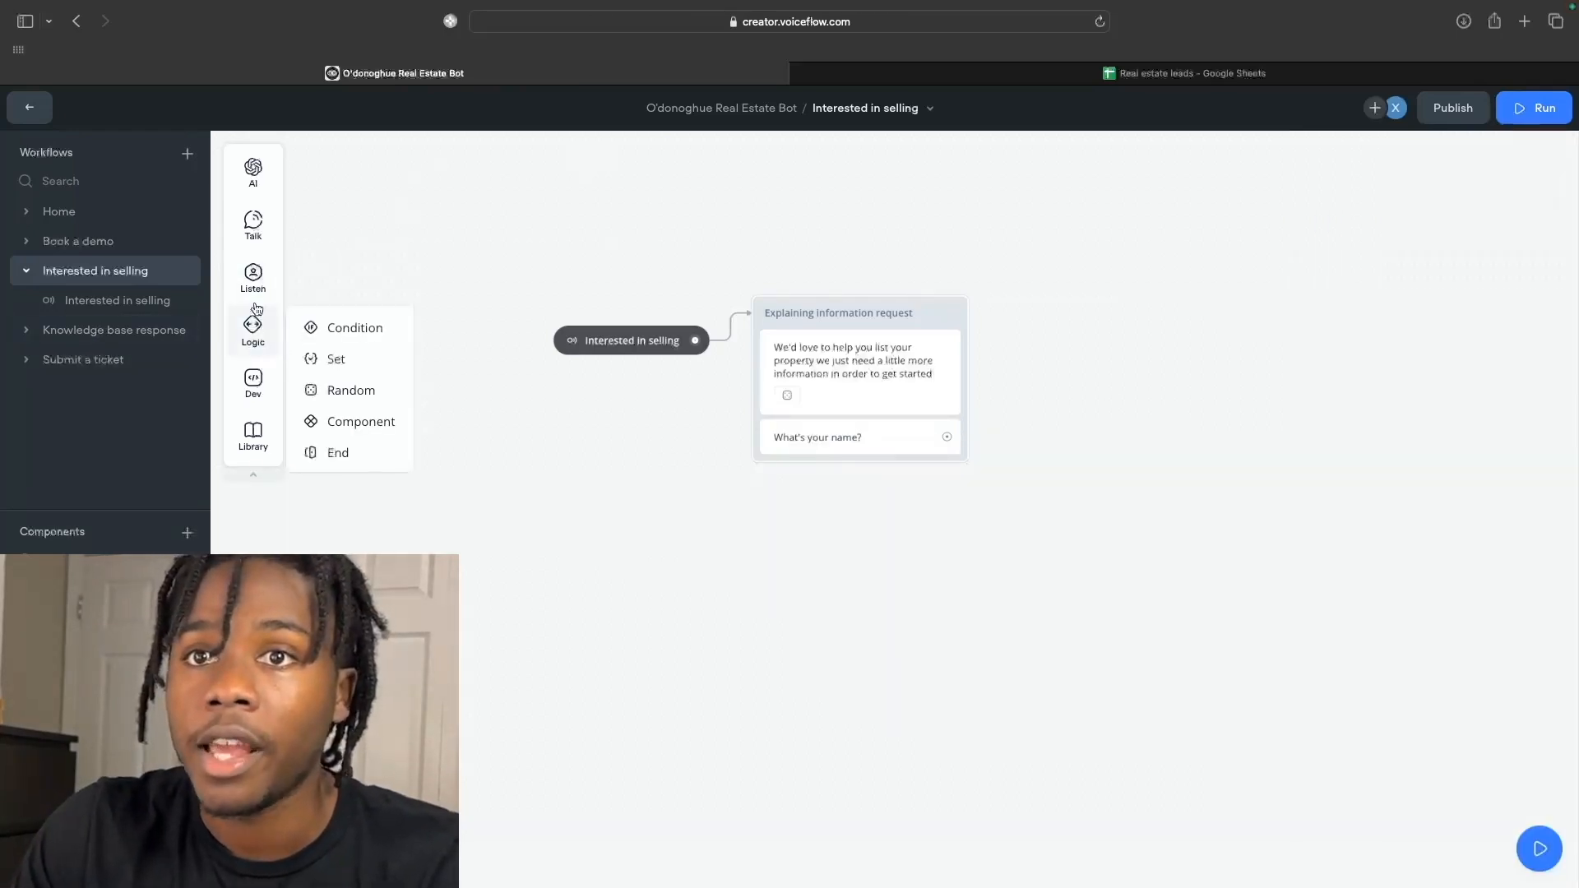
mouse_move(254, 278)
drag(332, 329, 813, 459)
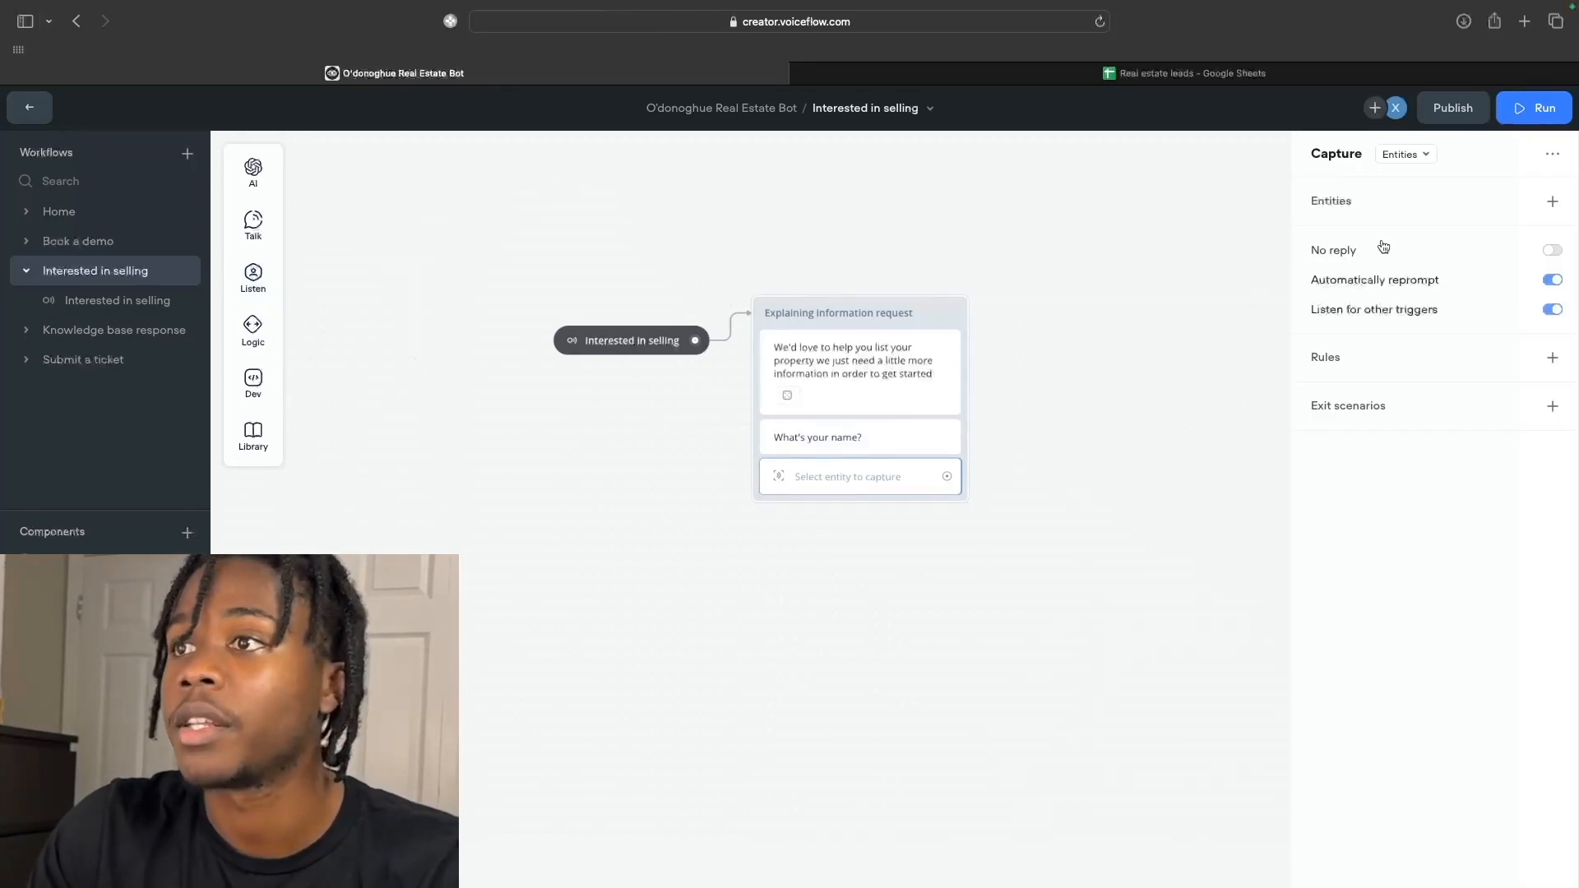
click(1404, 155)
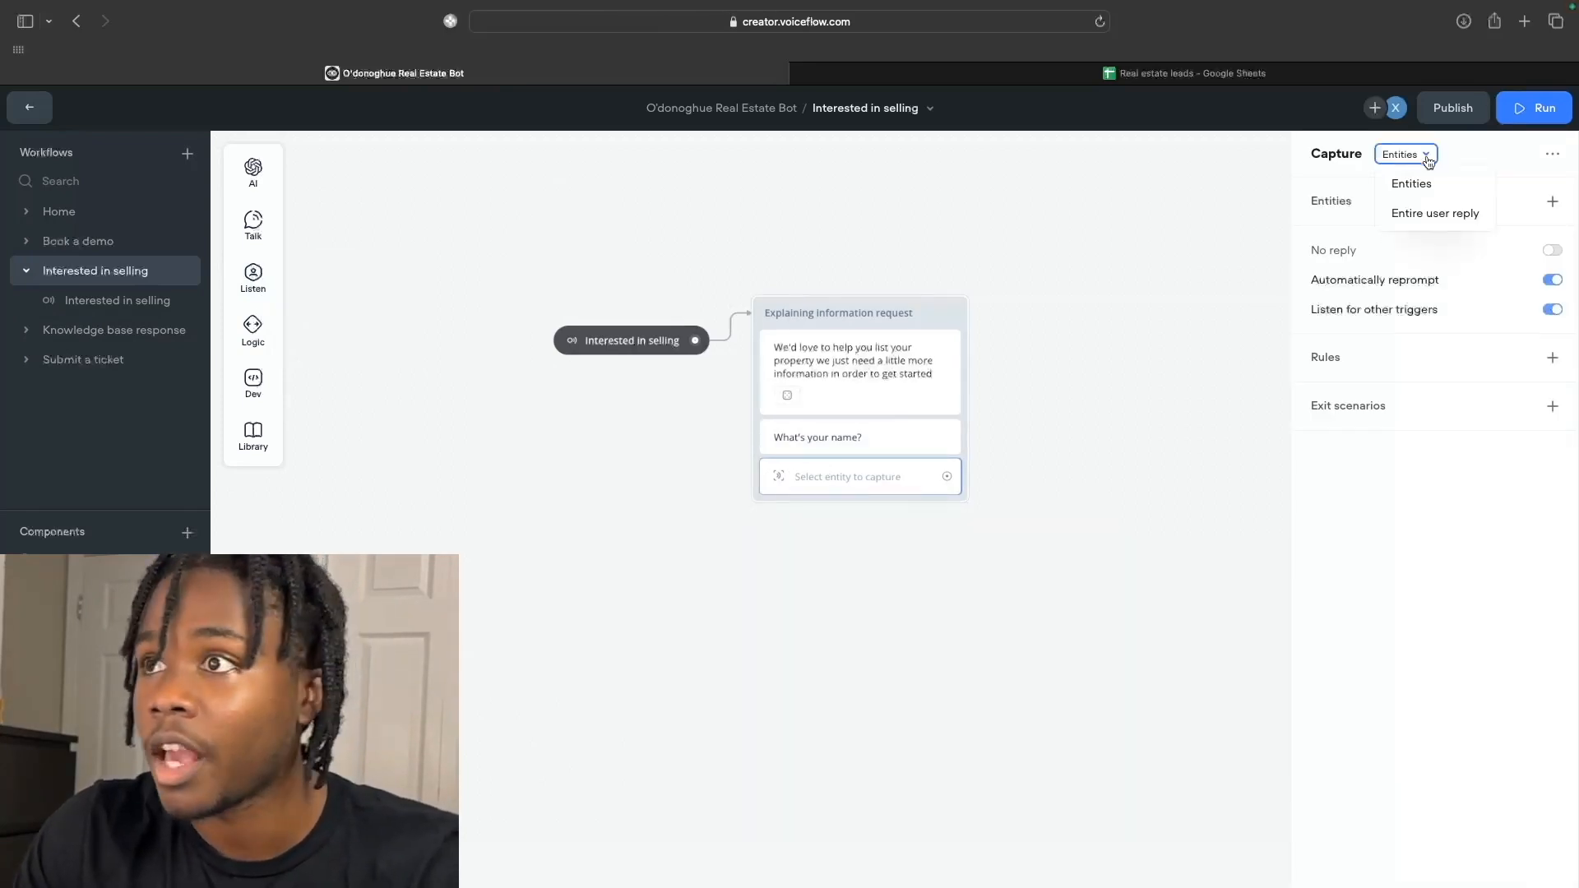
click(1431, 214)
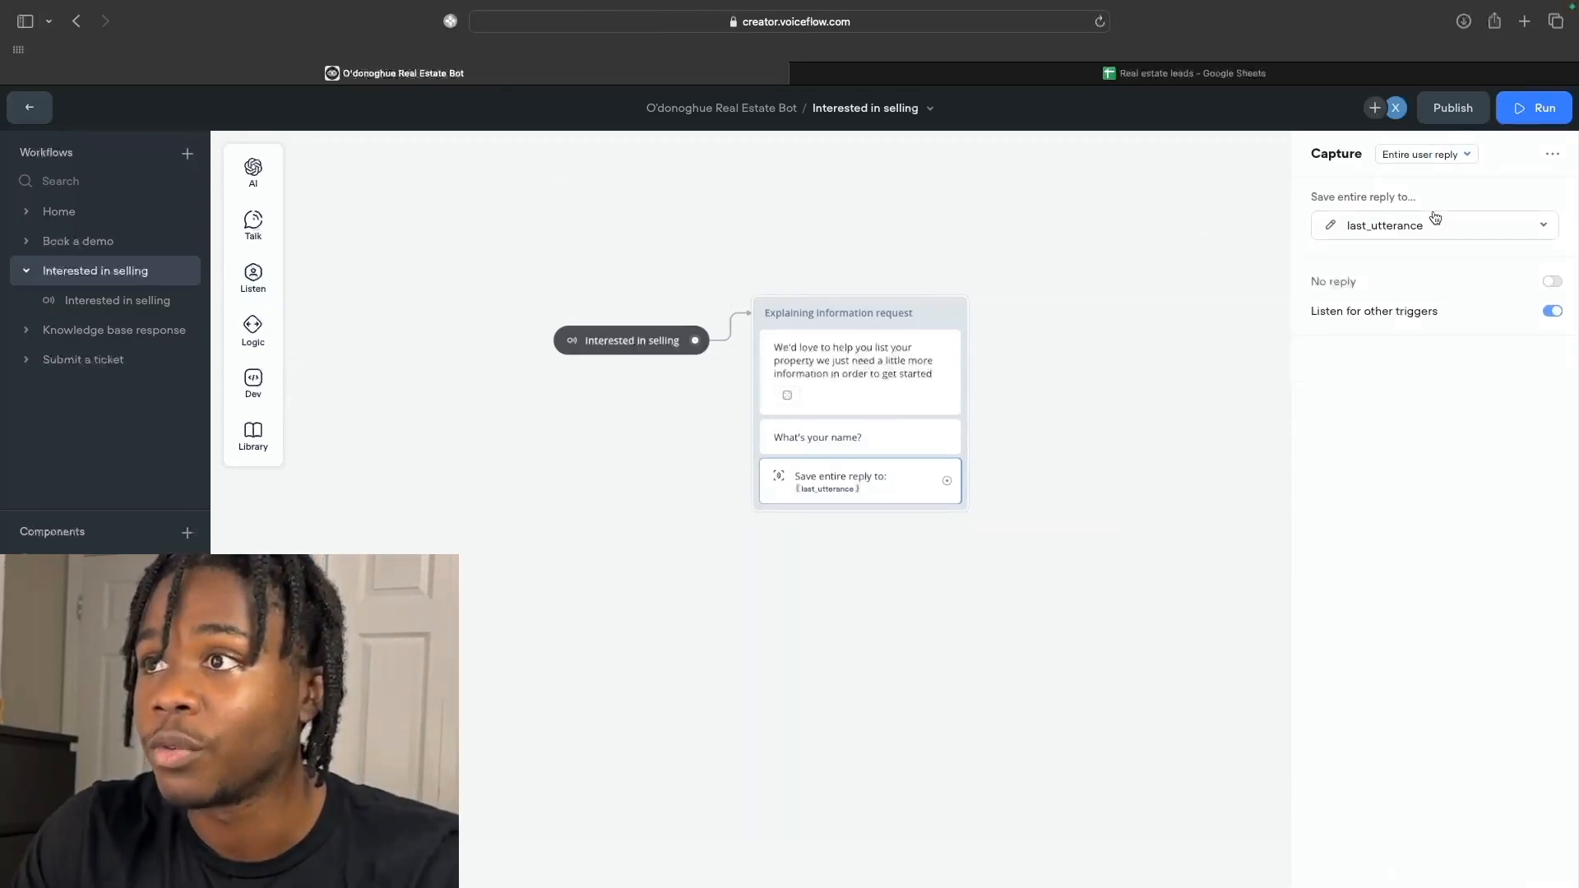
Save the captured reply into the lead_name variable.
click(1491, 232)
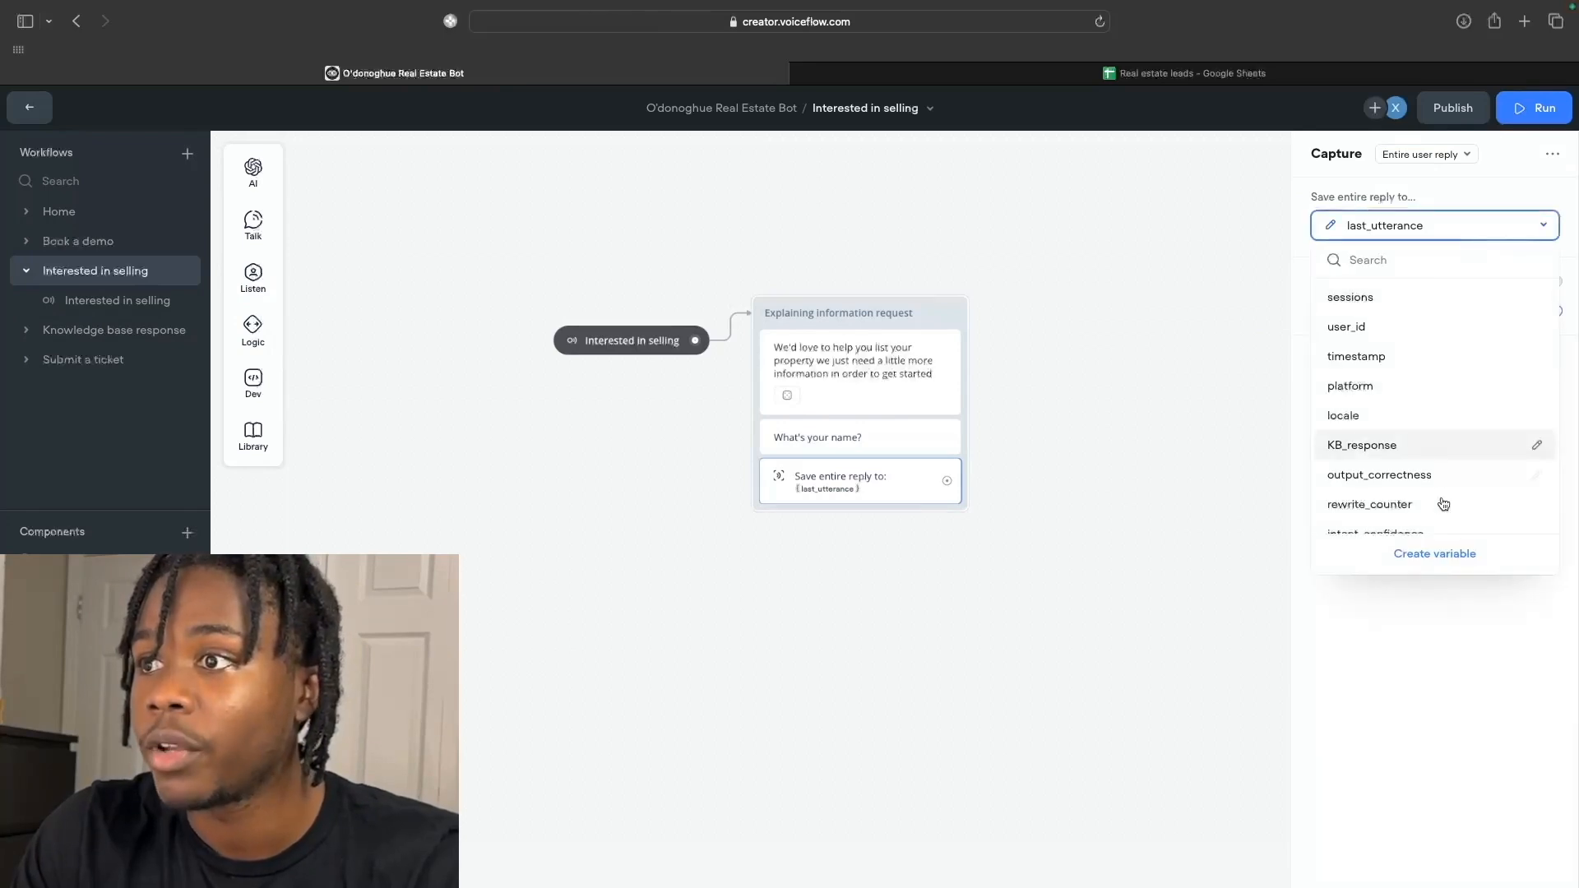
click(1434, 553)
text(le)
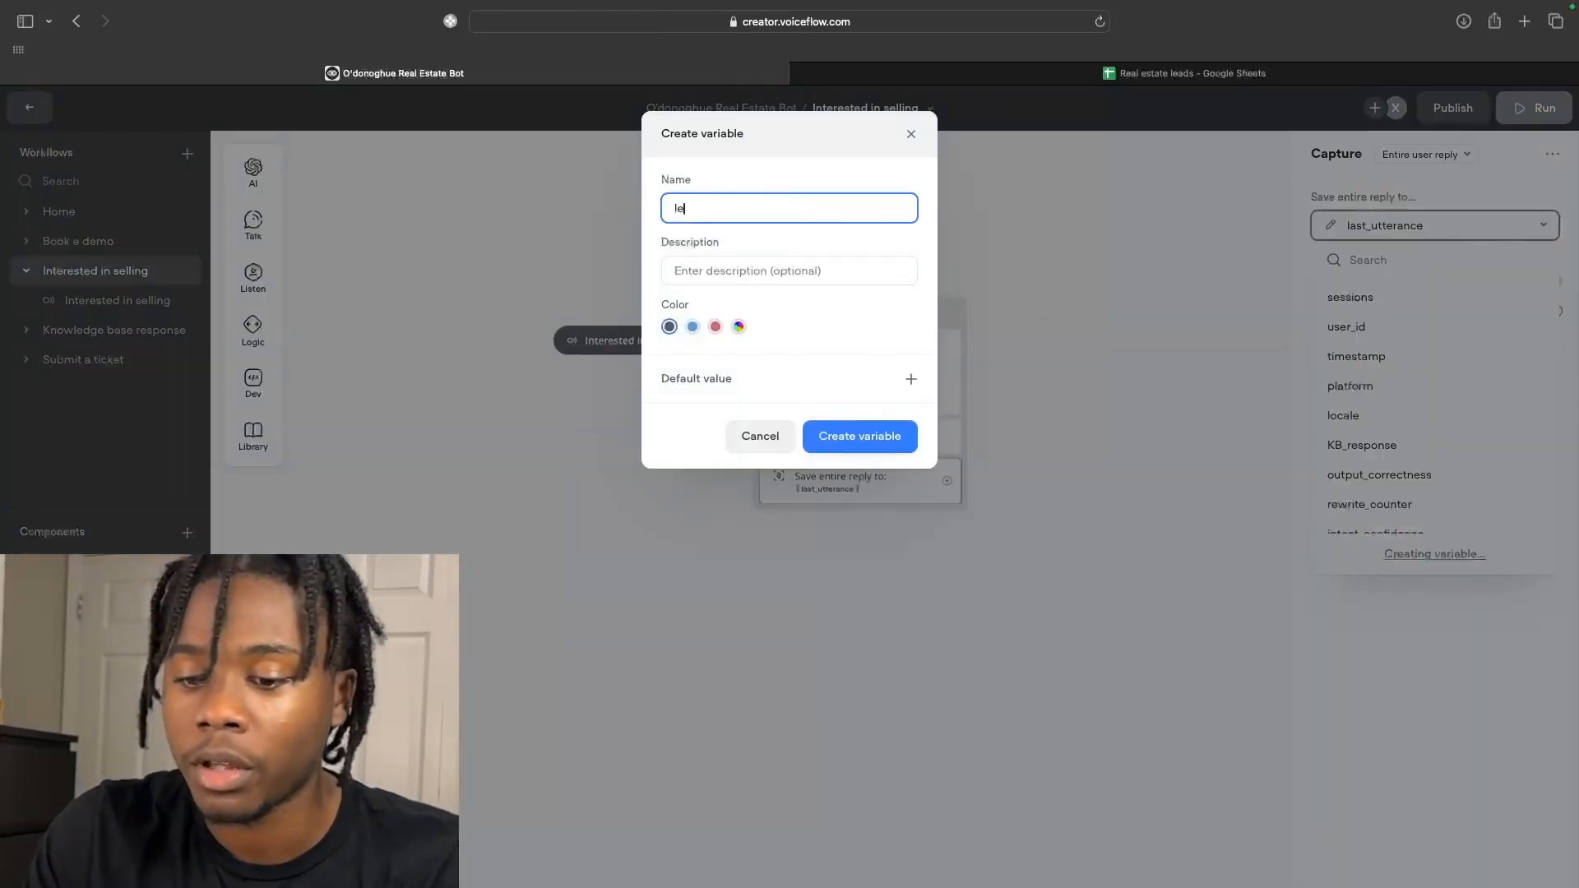
text(ad_name)
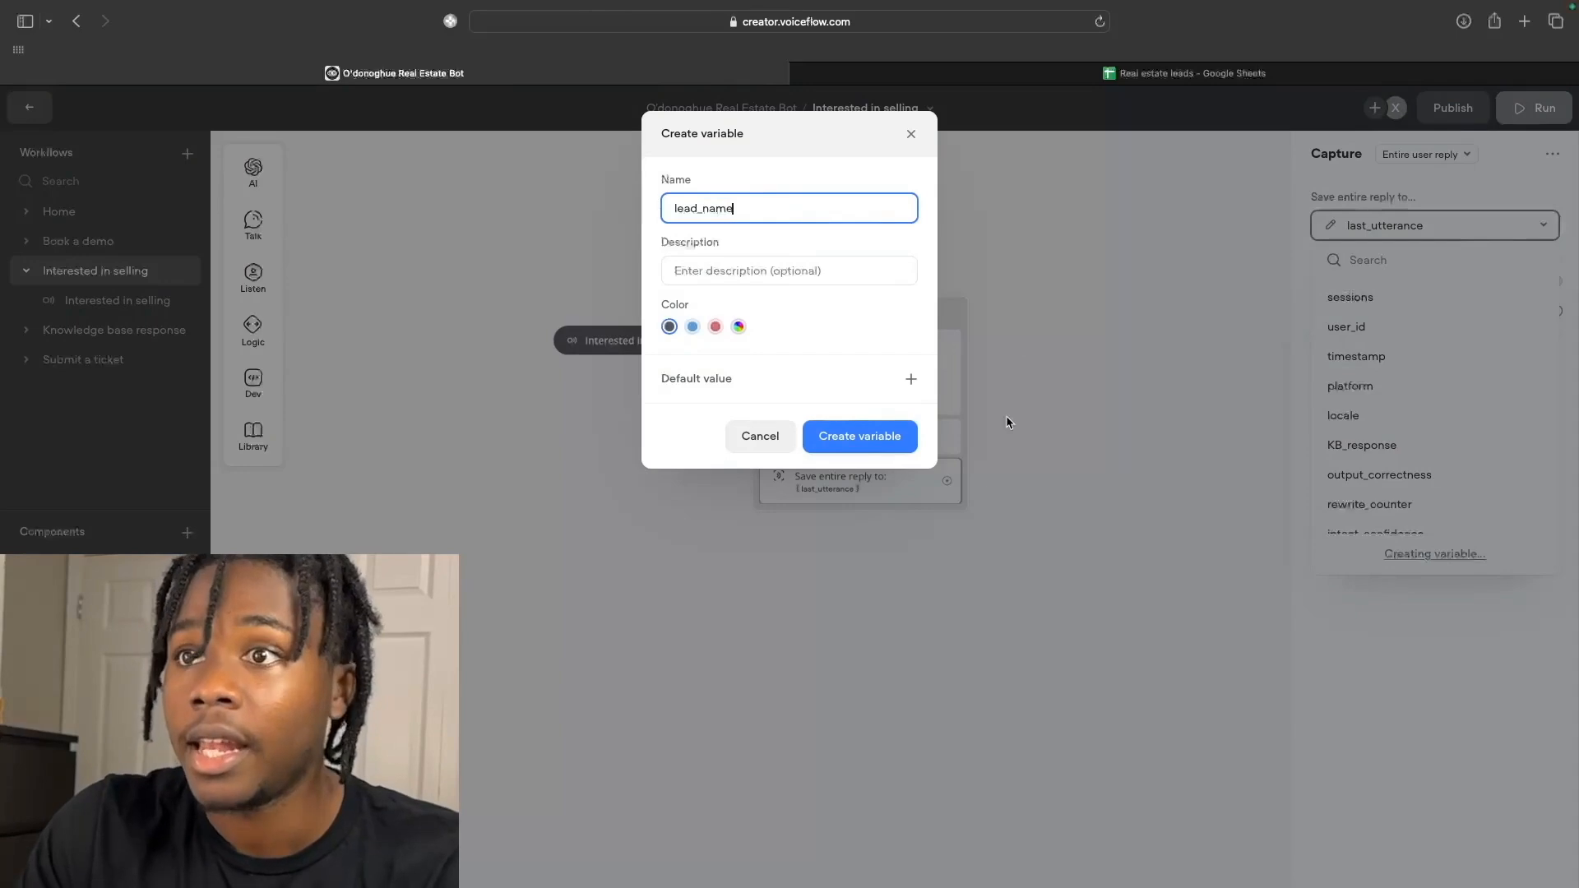
click(896, 437)
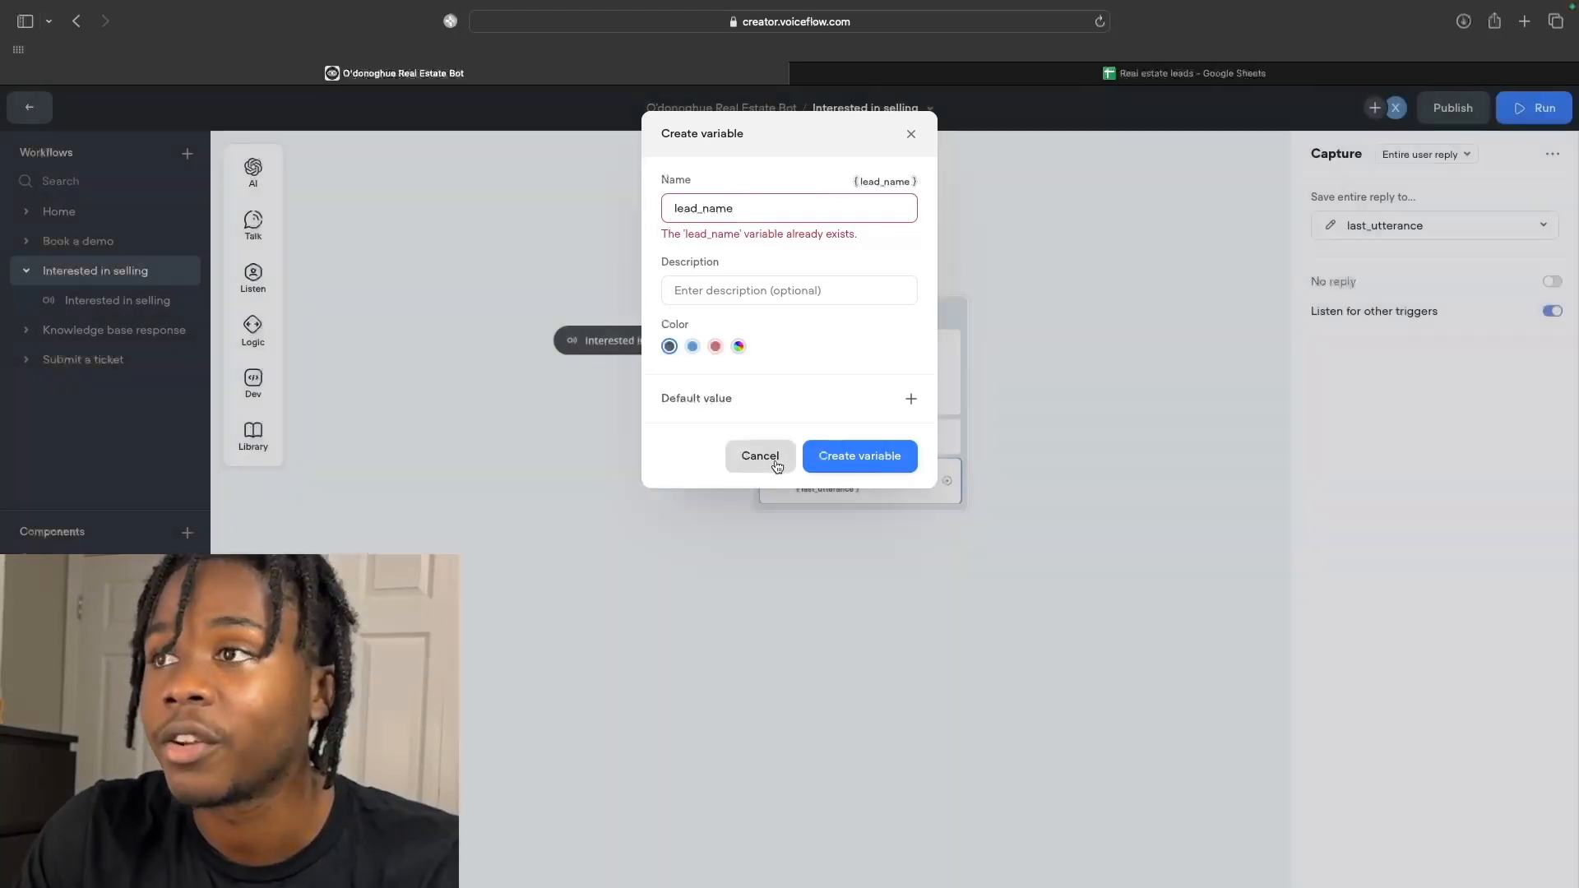
click(773, 458)
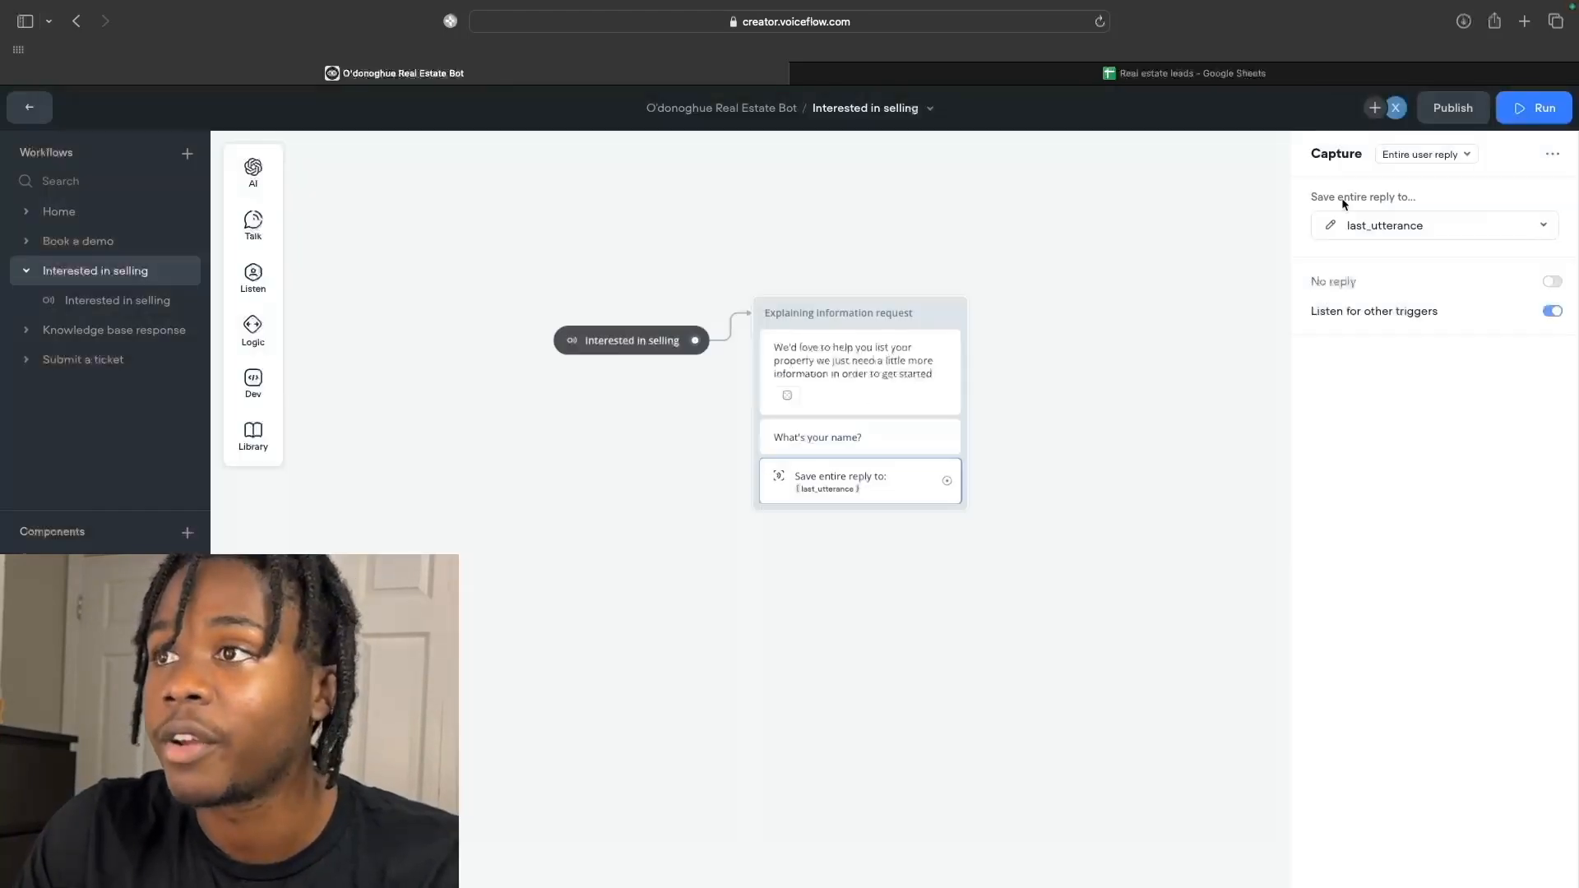
click(1371, 234)
text(lead)
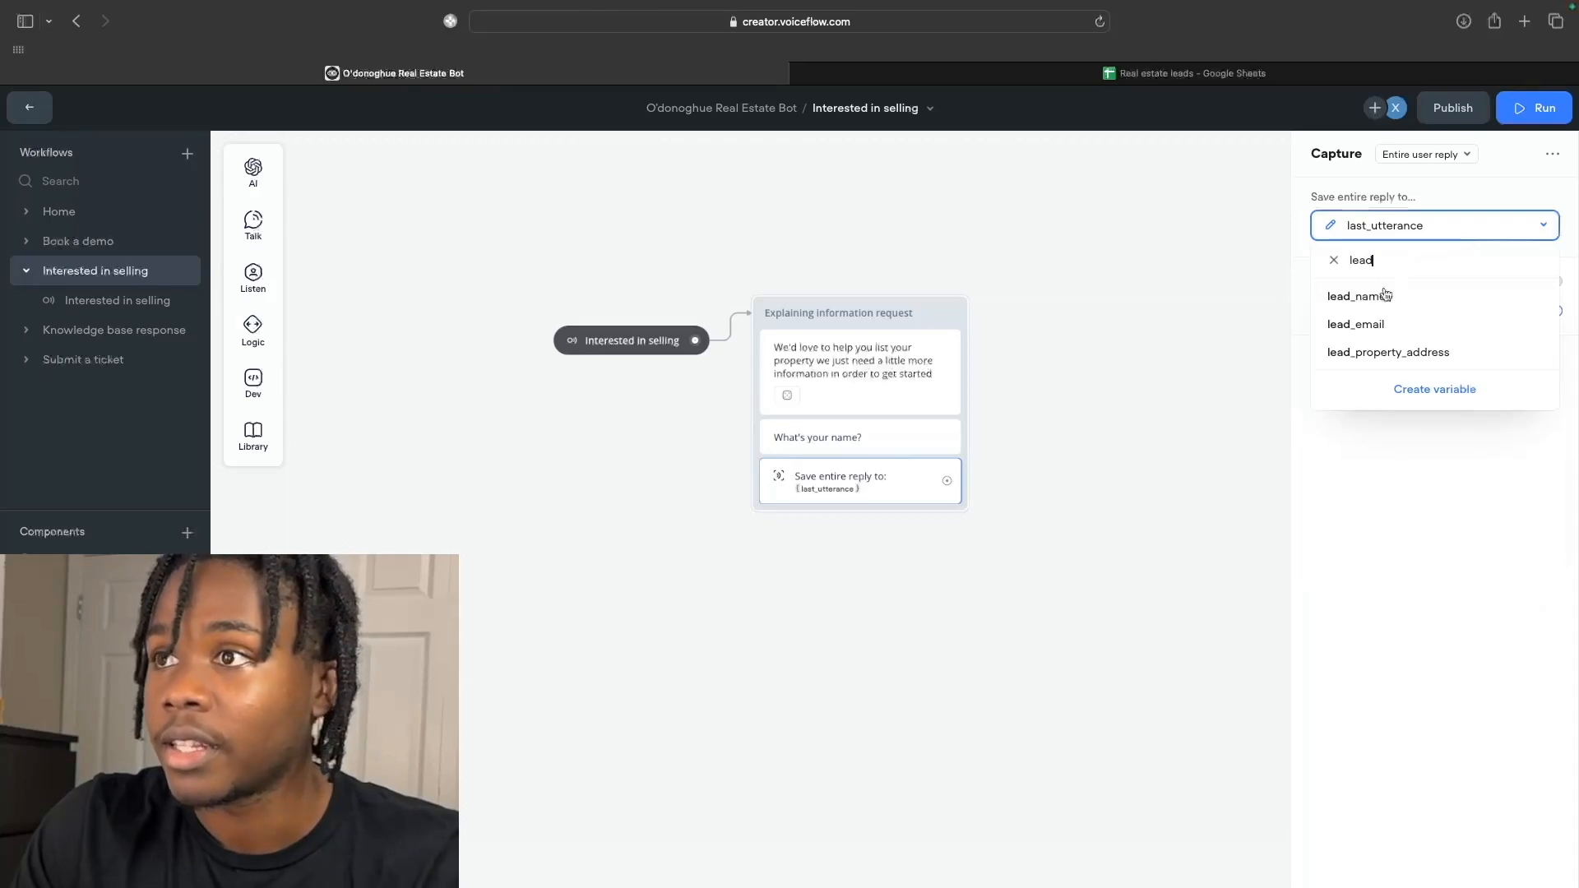
click(1386, 295)
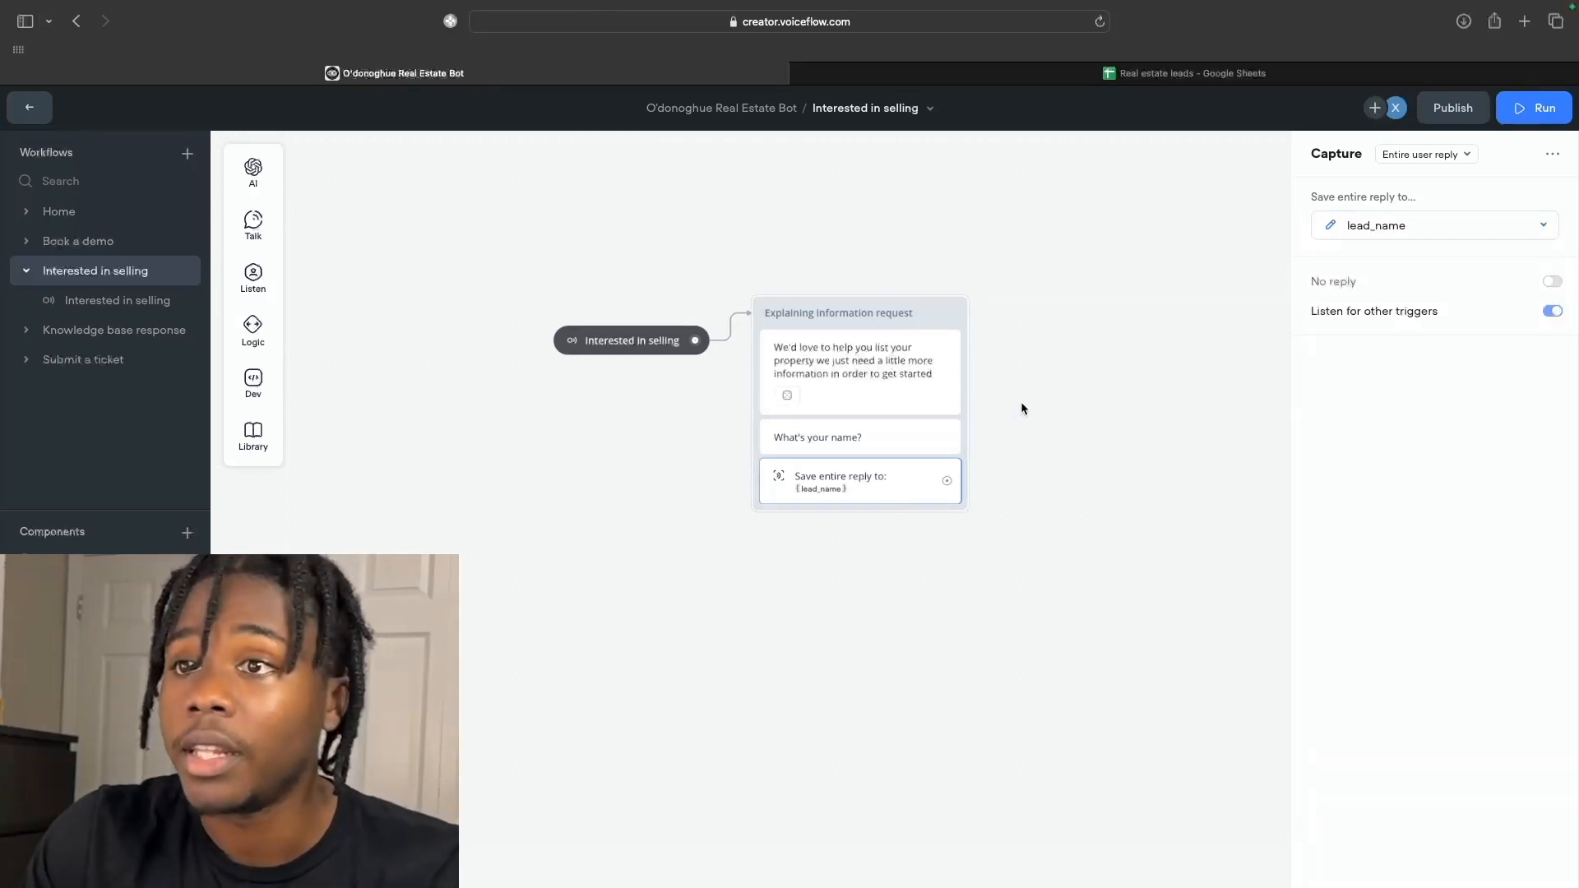
scroll(930, 474, right, 1)
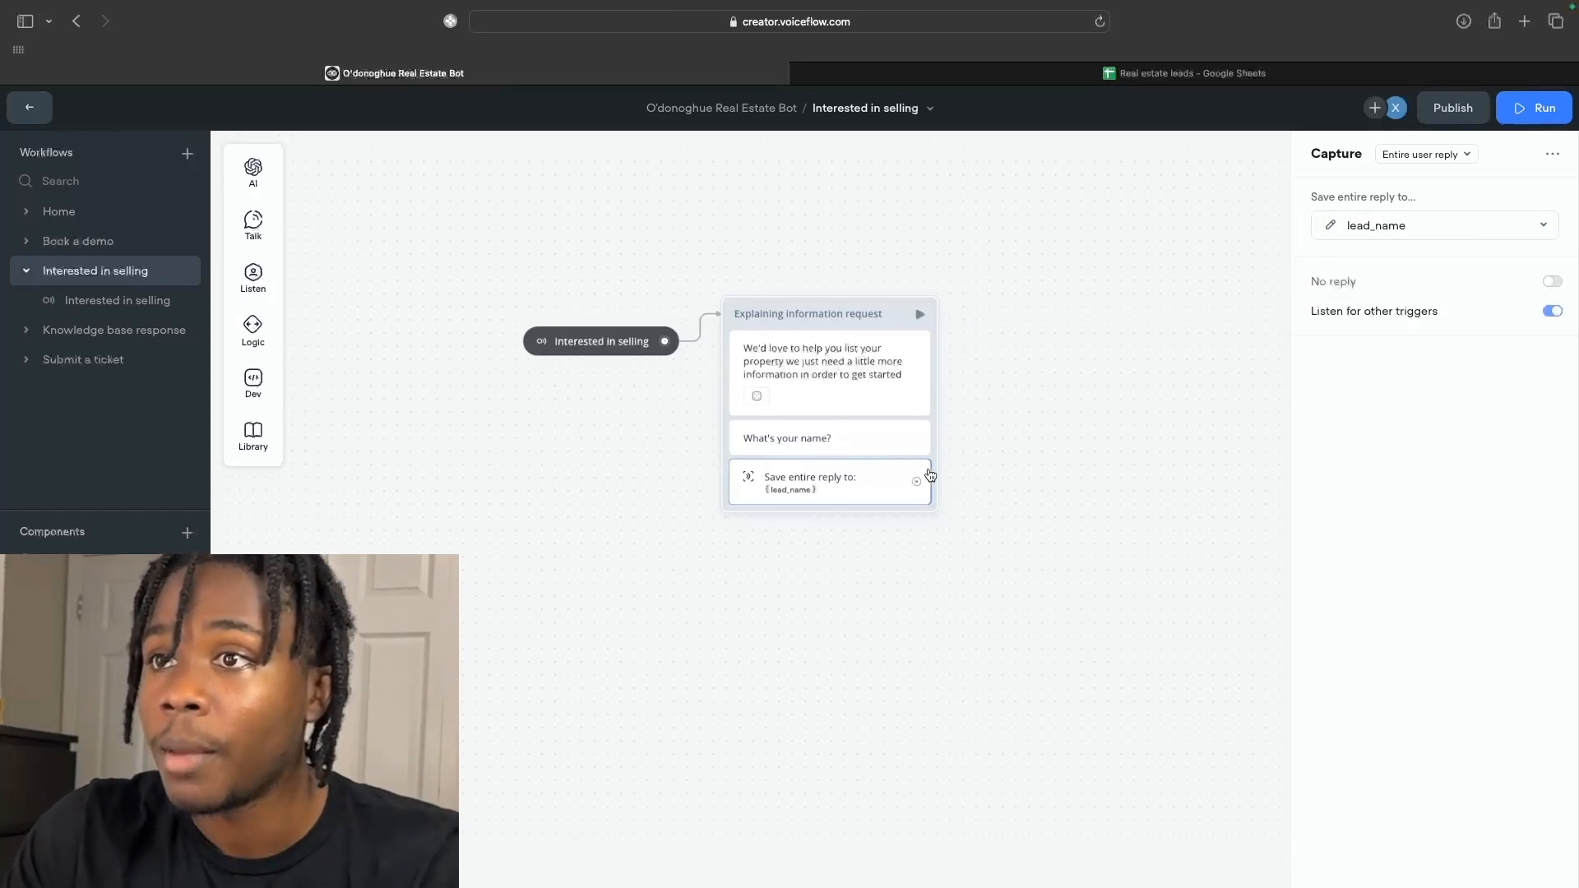
Connect a new message block after the name capture and title it 'Ask for email'.
drag(854, 491, 966, 343)
mouse_move(1055, 469)
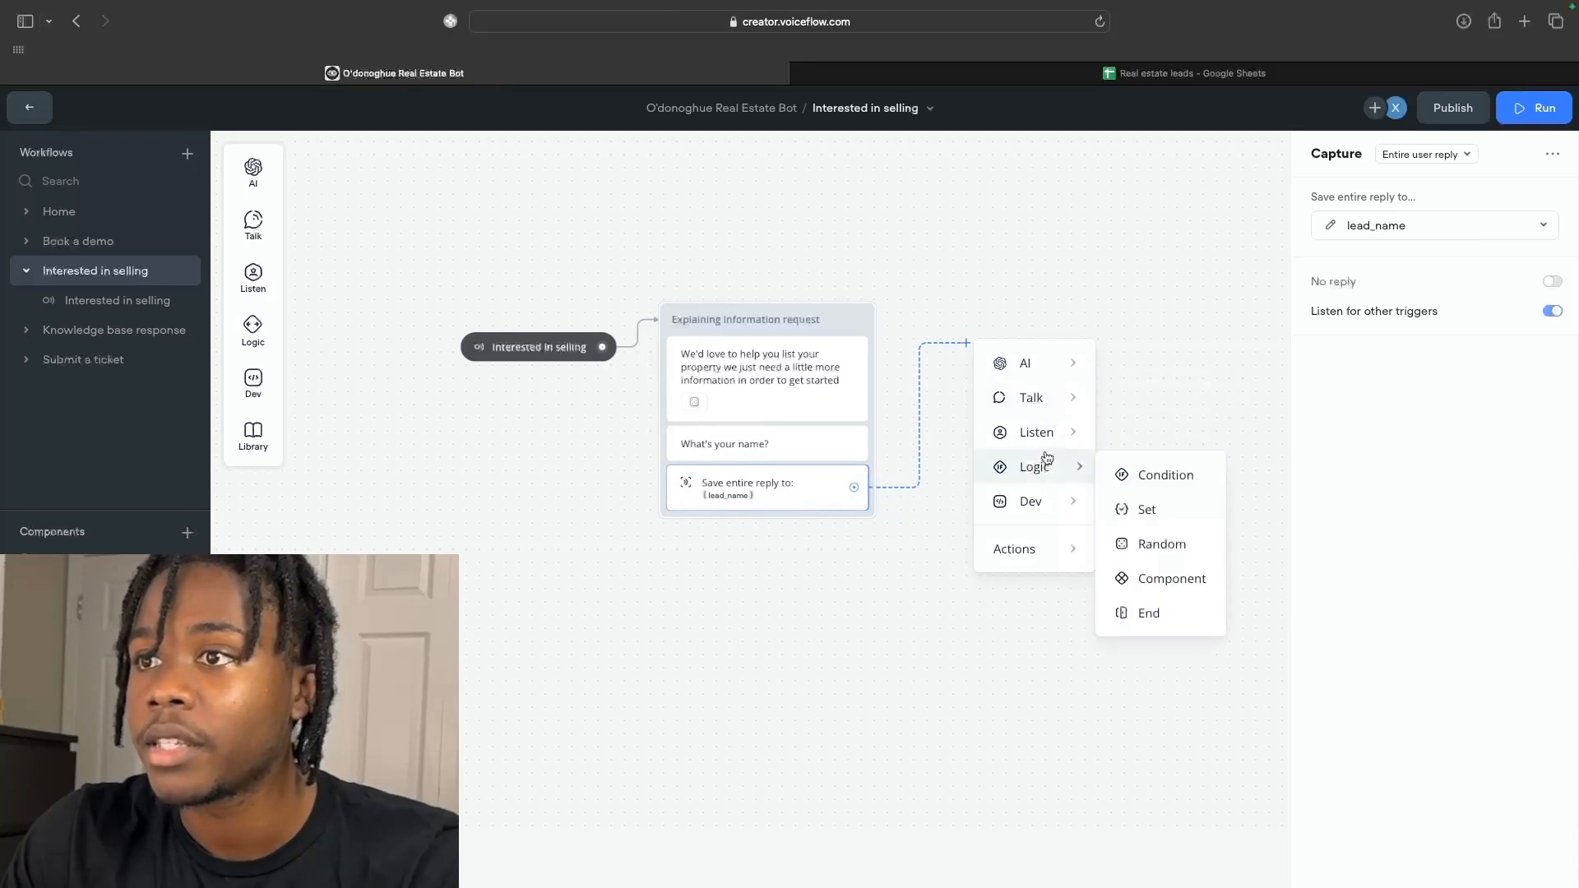
mouse_move(1045, 402)
click(1118, 405)
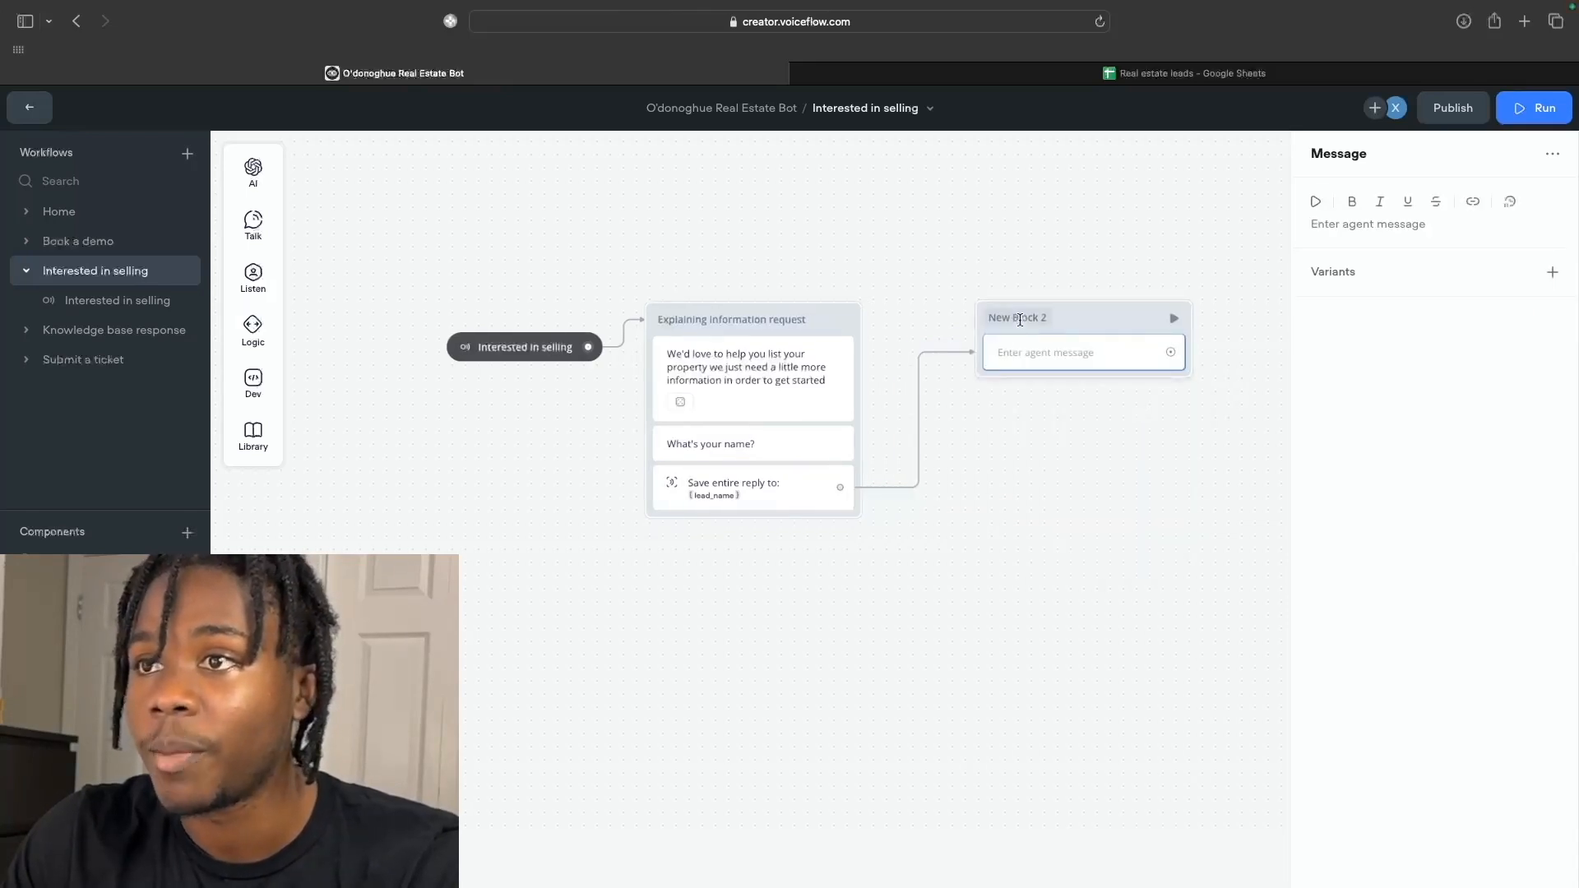
click(1080, 317)
text(Ask)
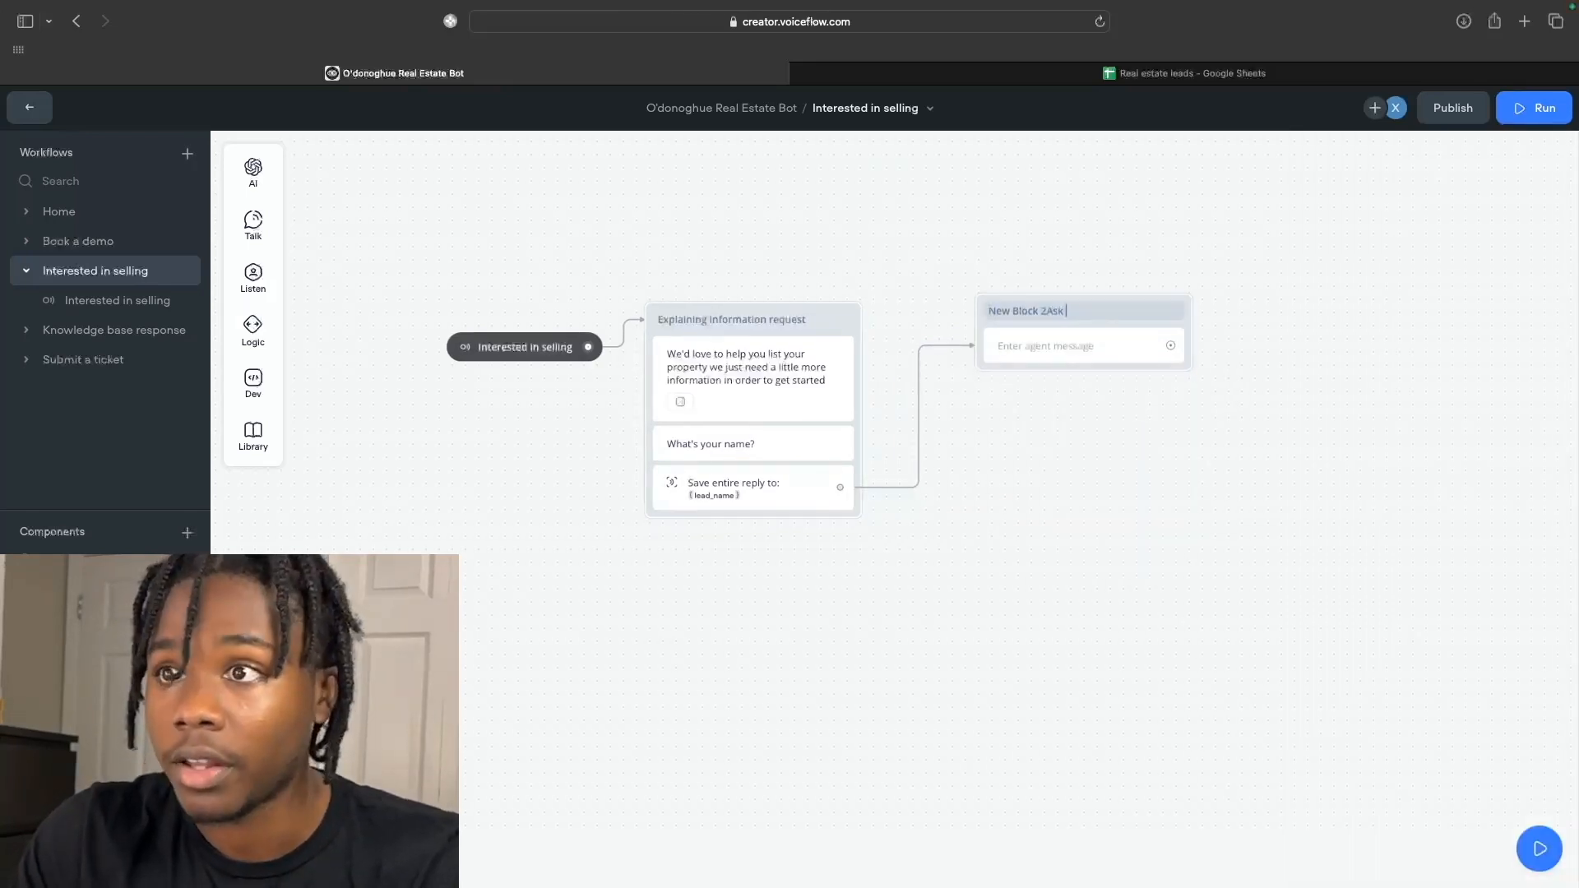
key(alt+BackSpace)
key(alt+BackSpace)
key(alt+BackSpace)
text(Ask )
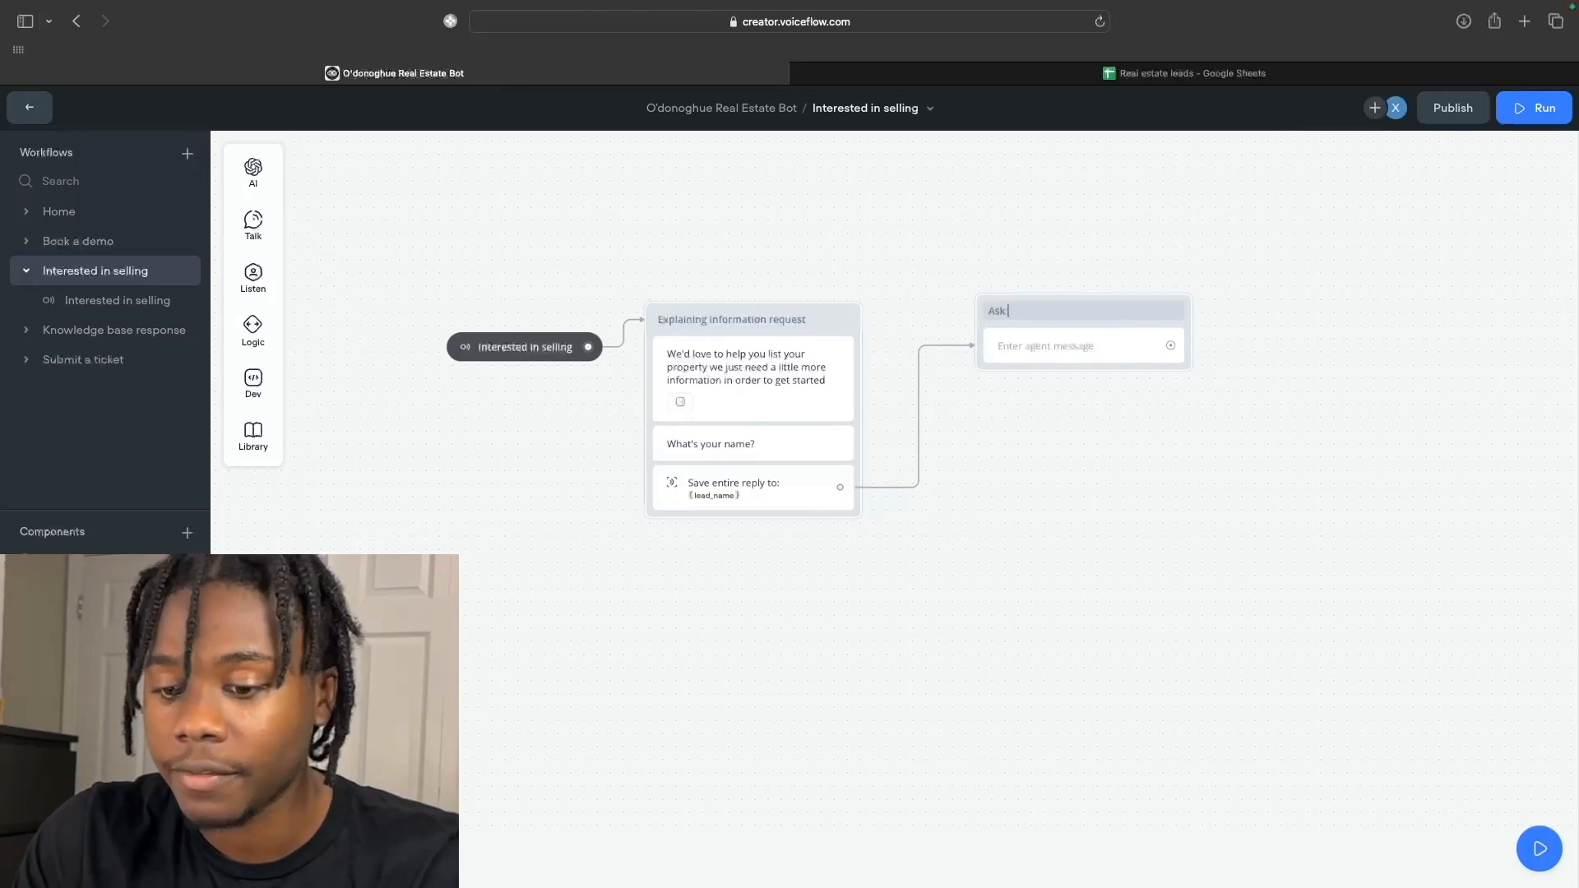
text(for email)
key(Return)
Make the Ask for email block's message 'What's your email?'.
click(1331, 232)
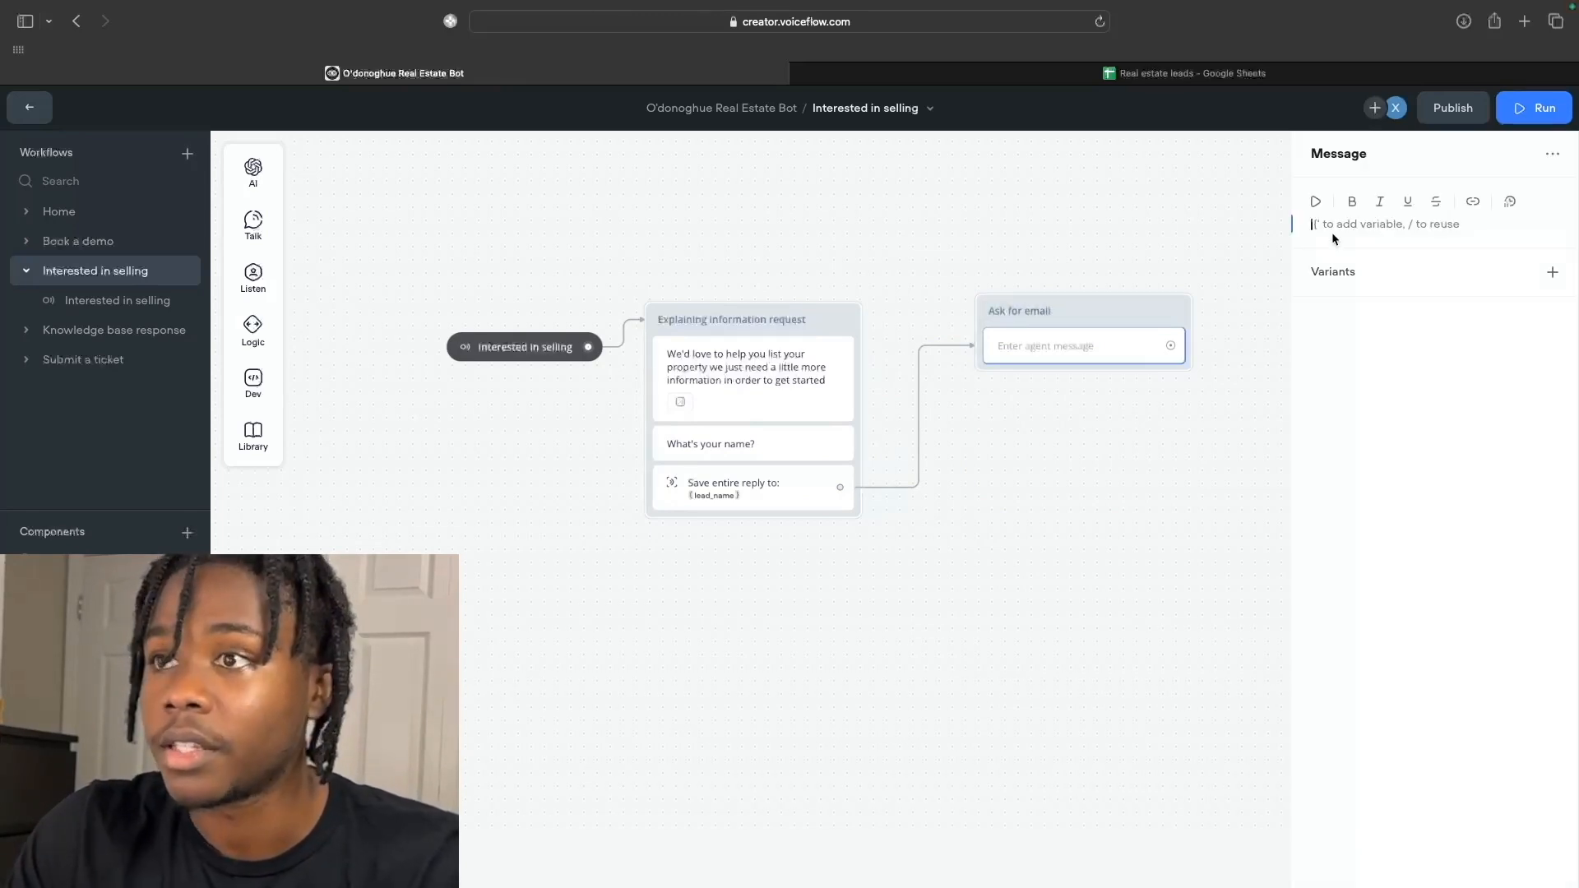
text(What's your email?)
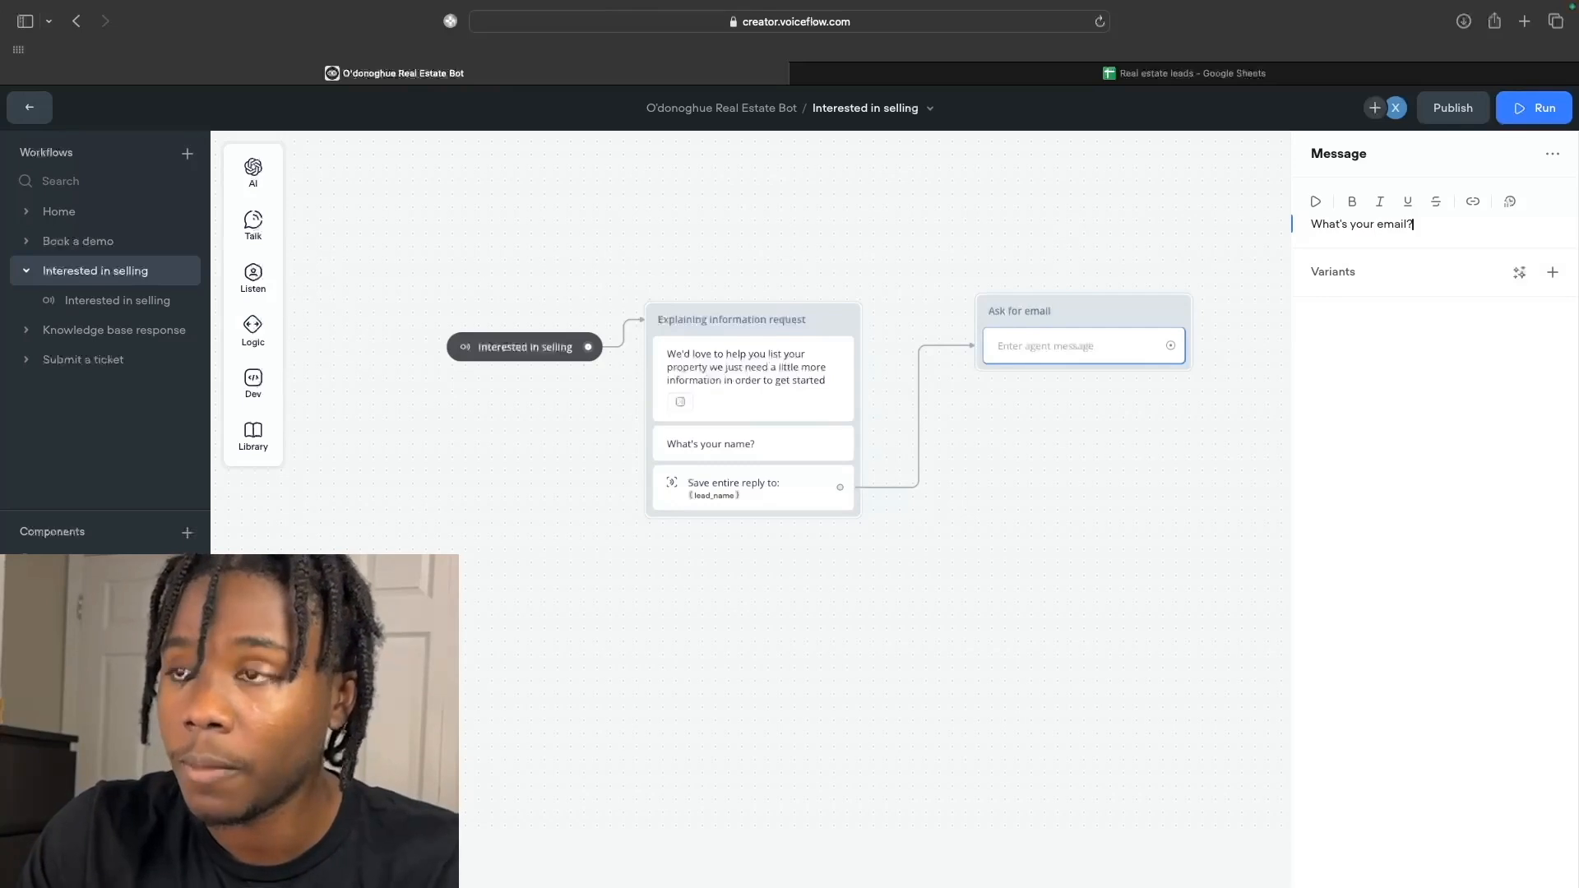
click(459, 379)
mouse_move(235, 344)
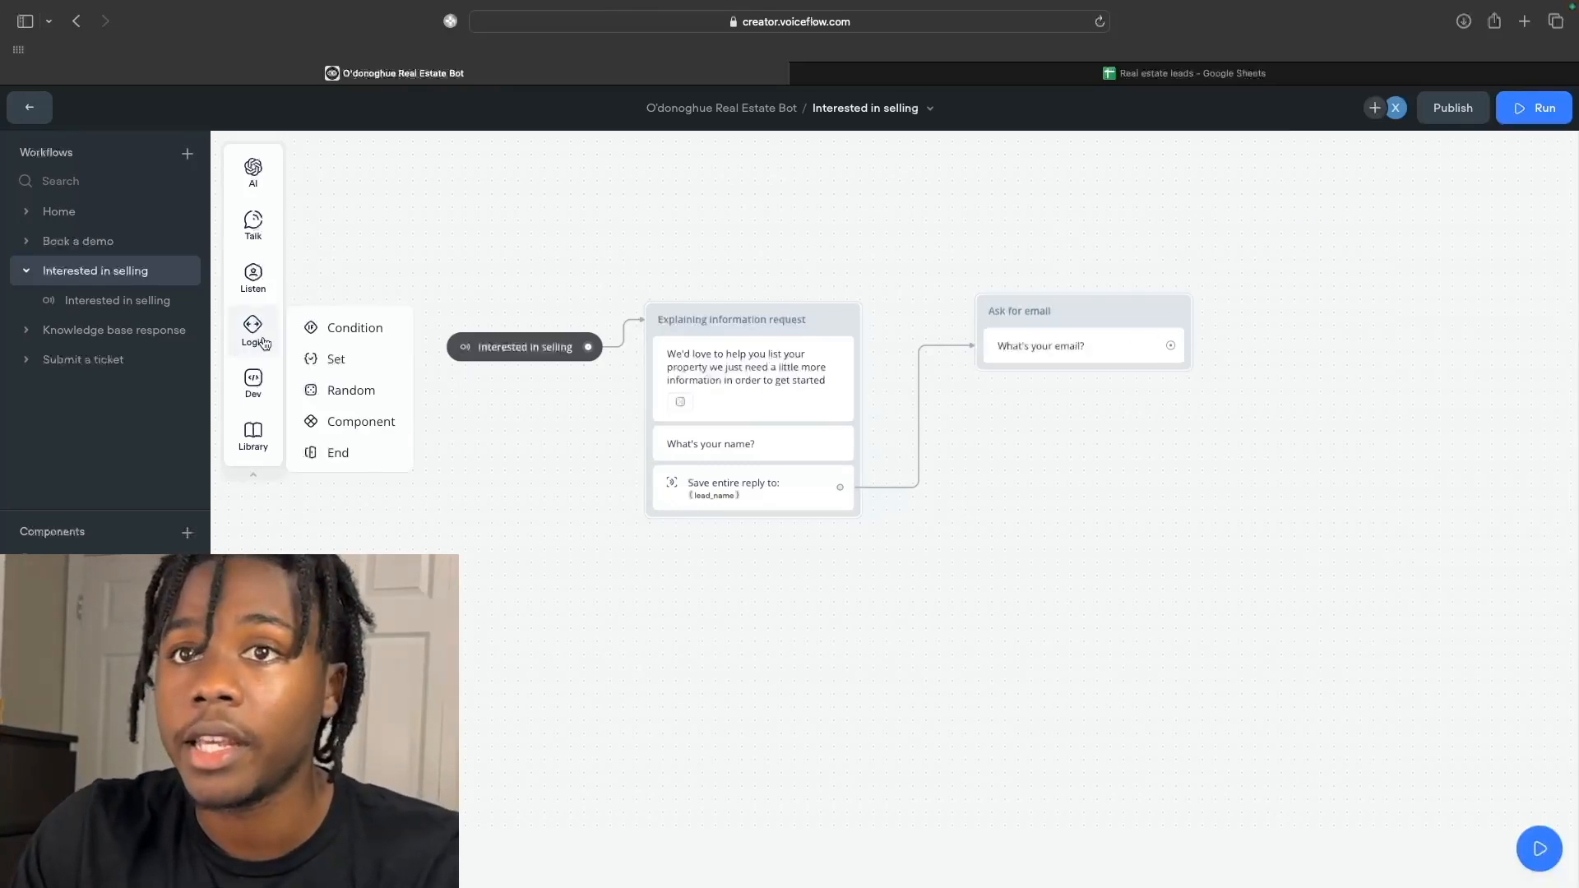
Add a capture step to Ask for email saving the entire reply into lead_email.
mouse_move(255, 283)
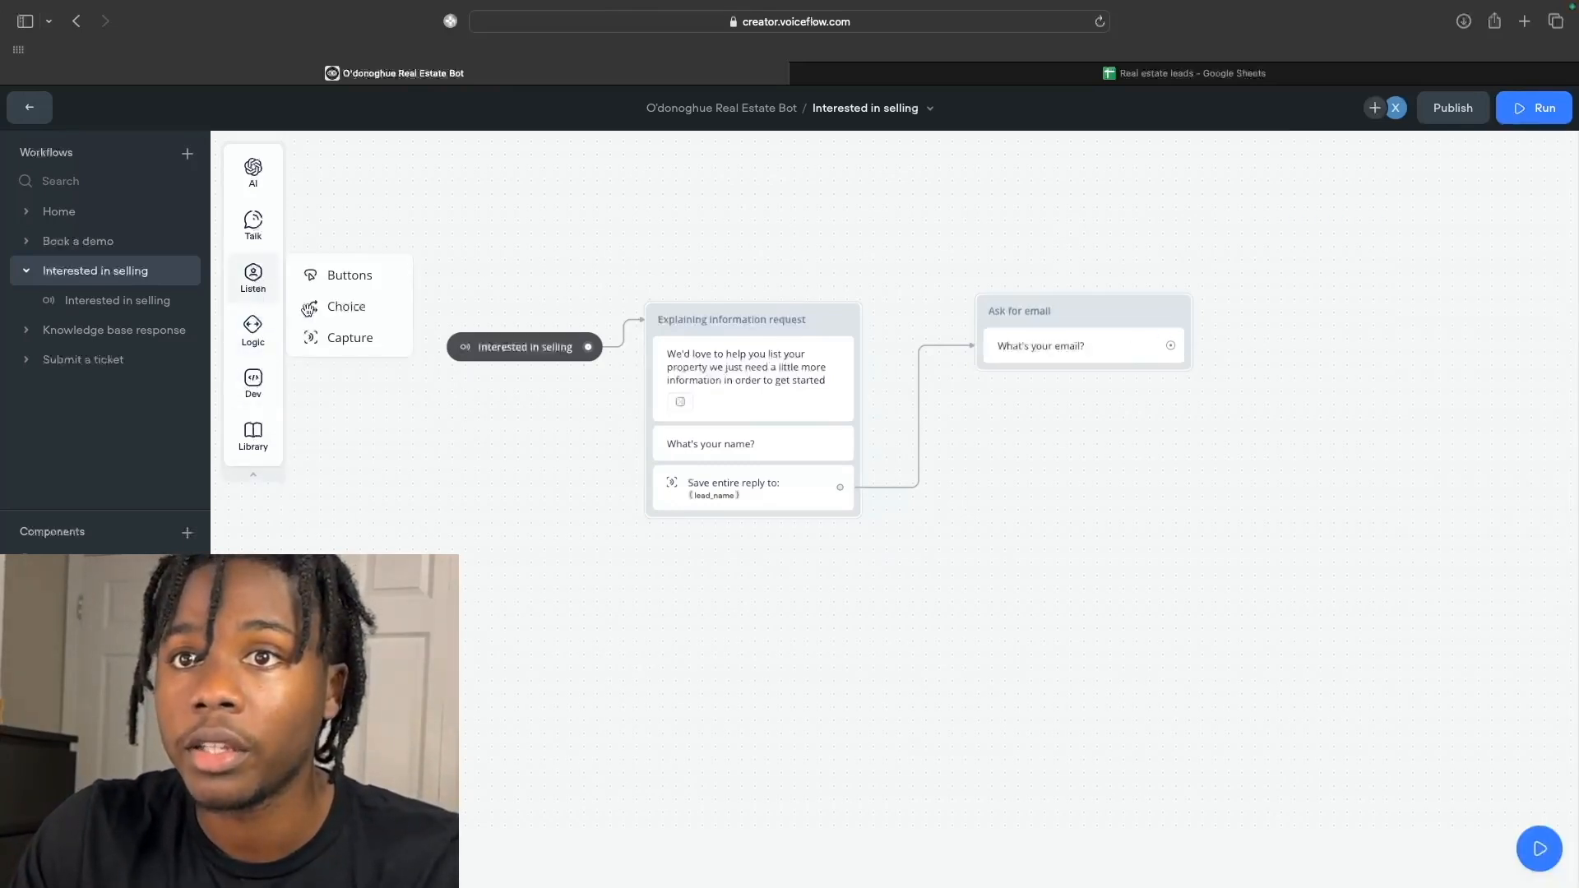
drag(367, 343, 1028, 380)
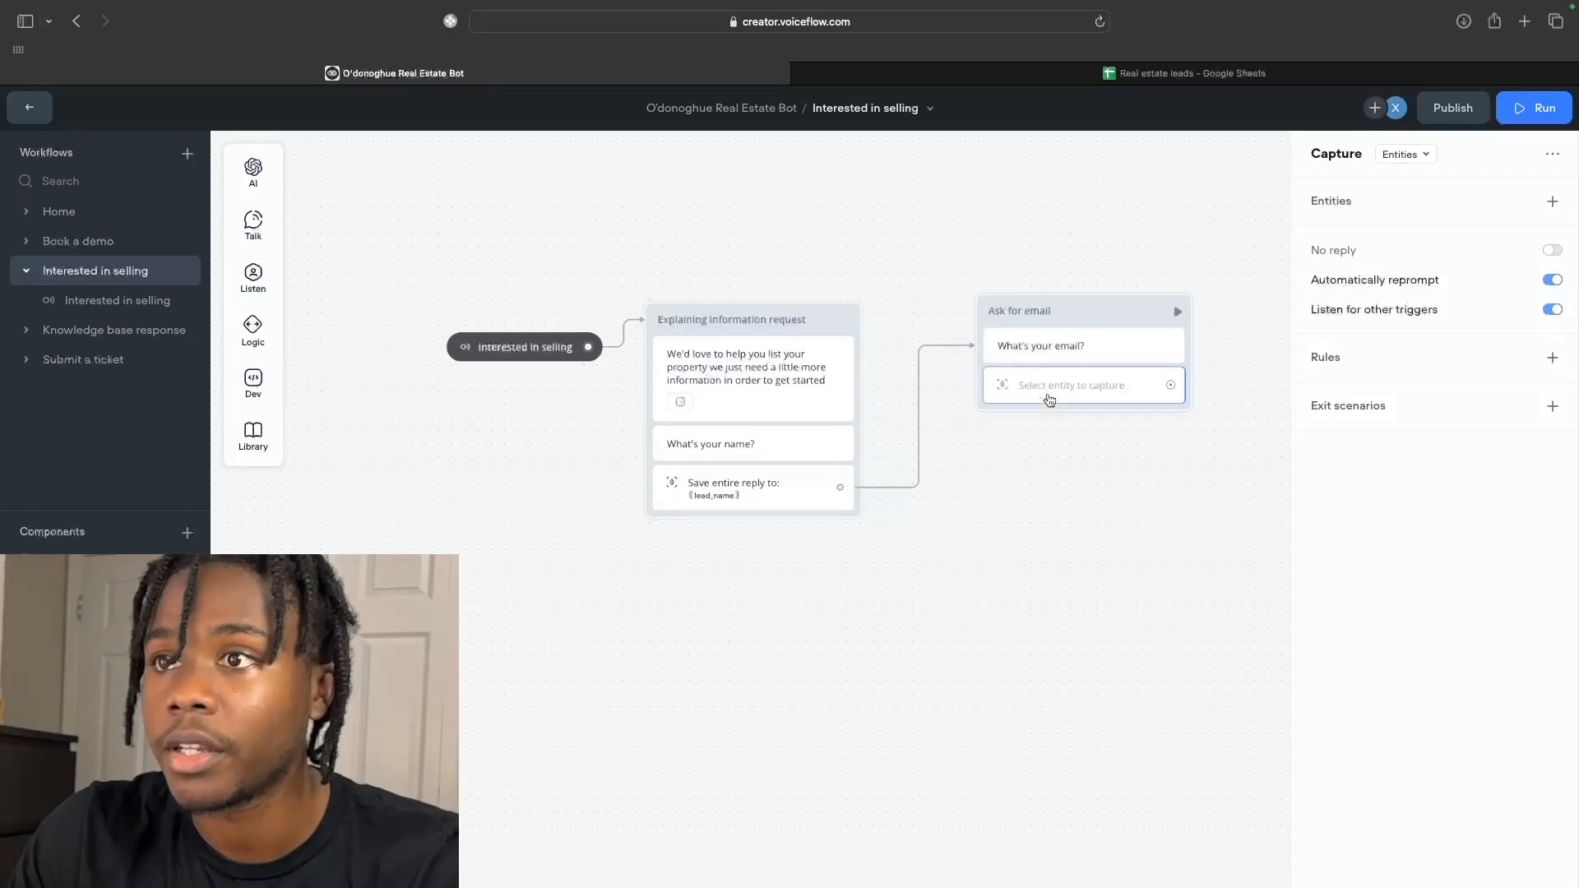
click(1411, 209)
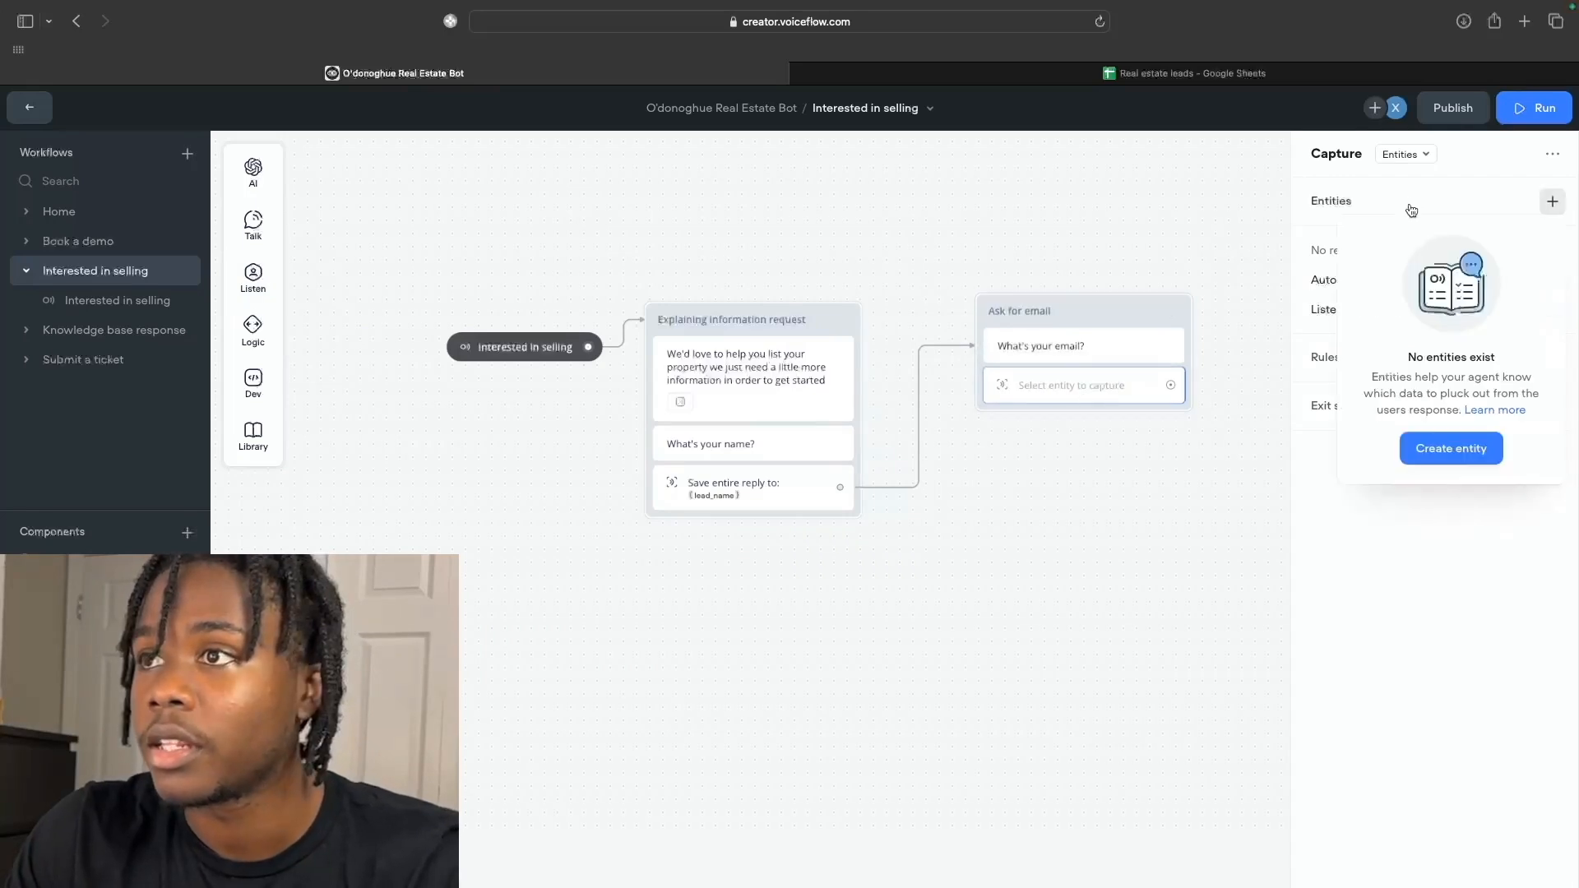
click(1405, 155)
click(1403, 213)
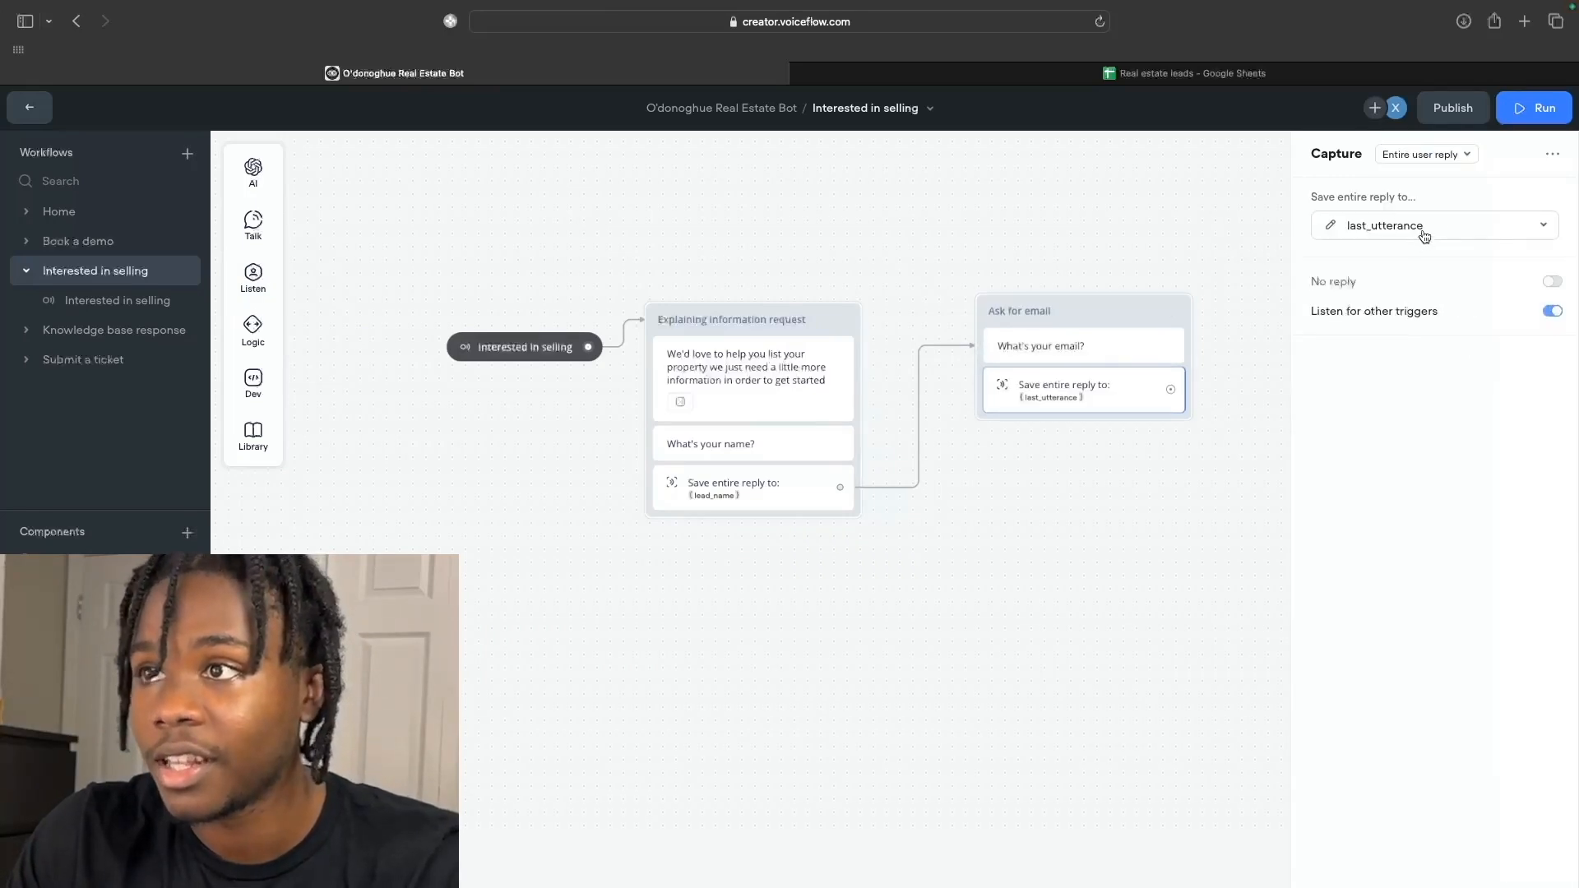
click(1425, 235)
text(lead)
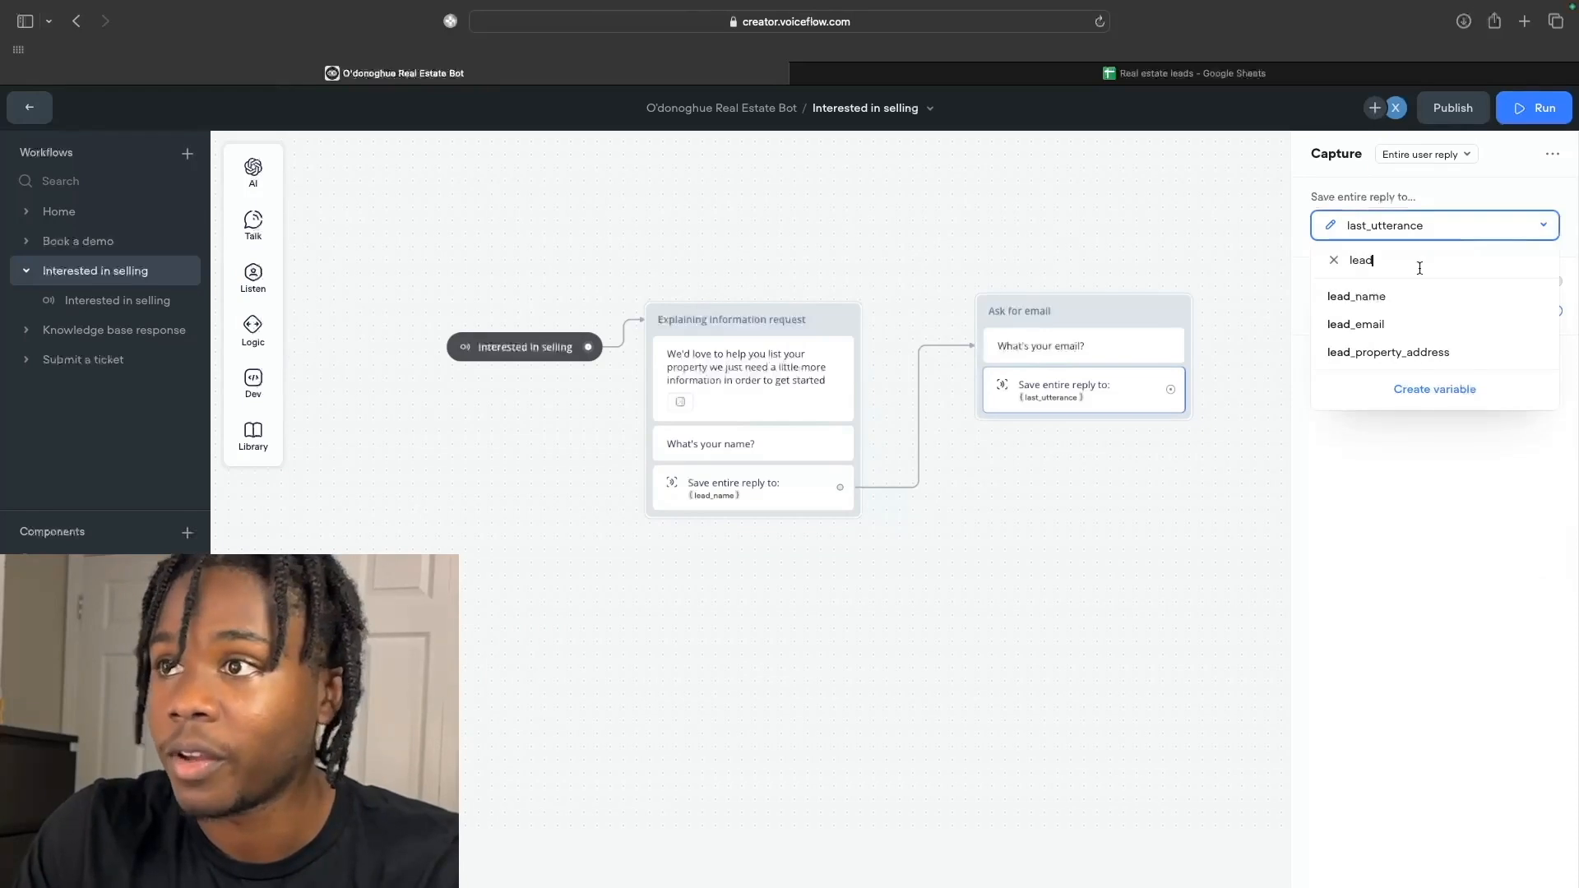
click(1392, 327)
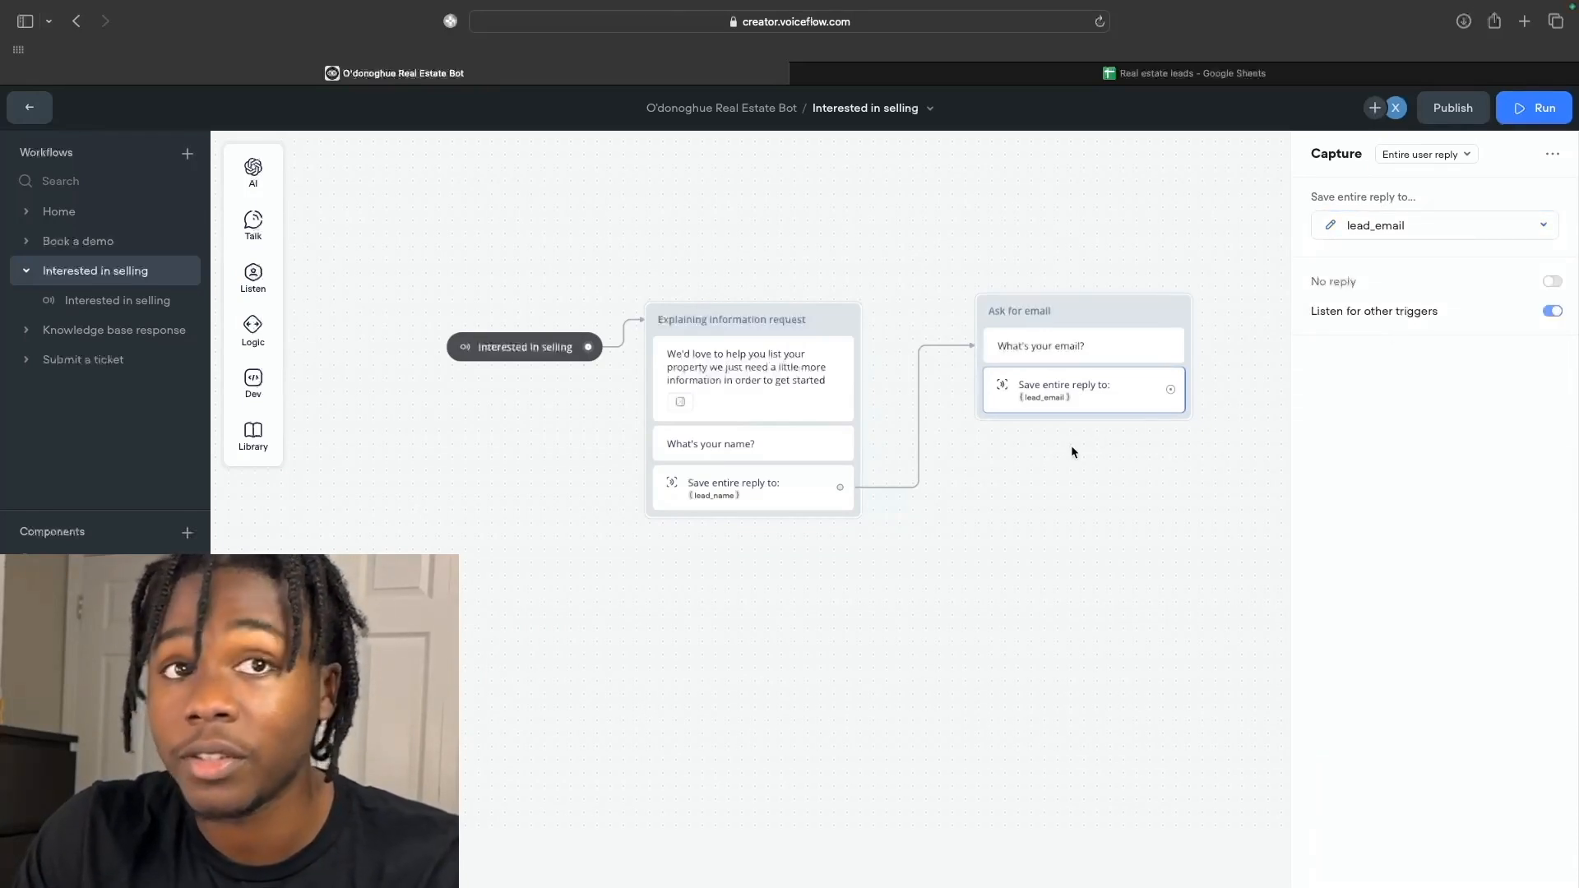
scroll(1023, 459, right, 5)
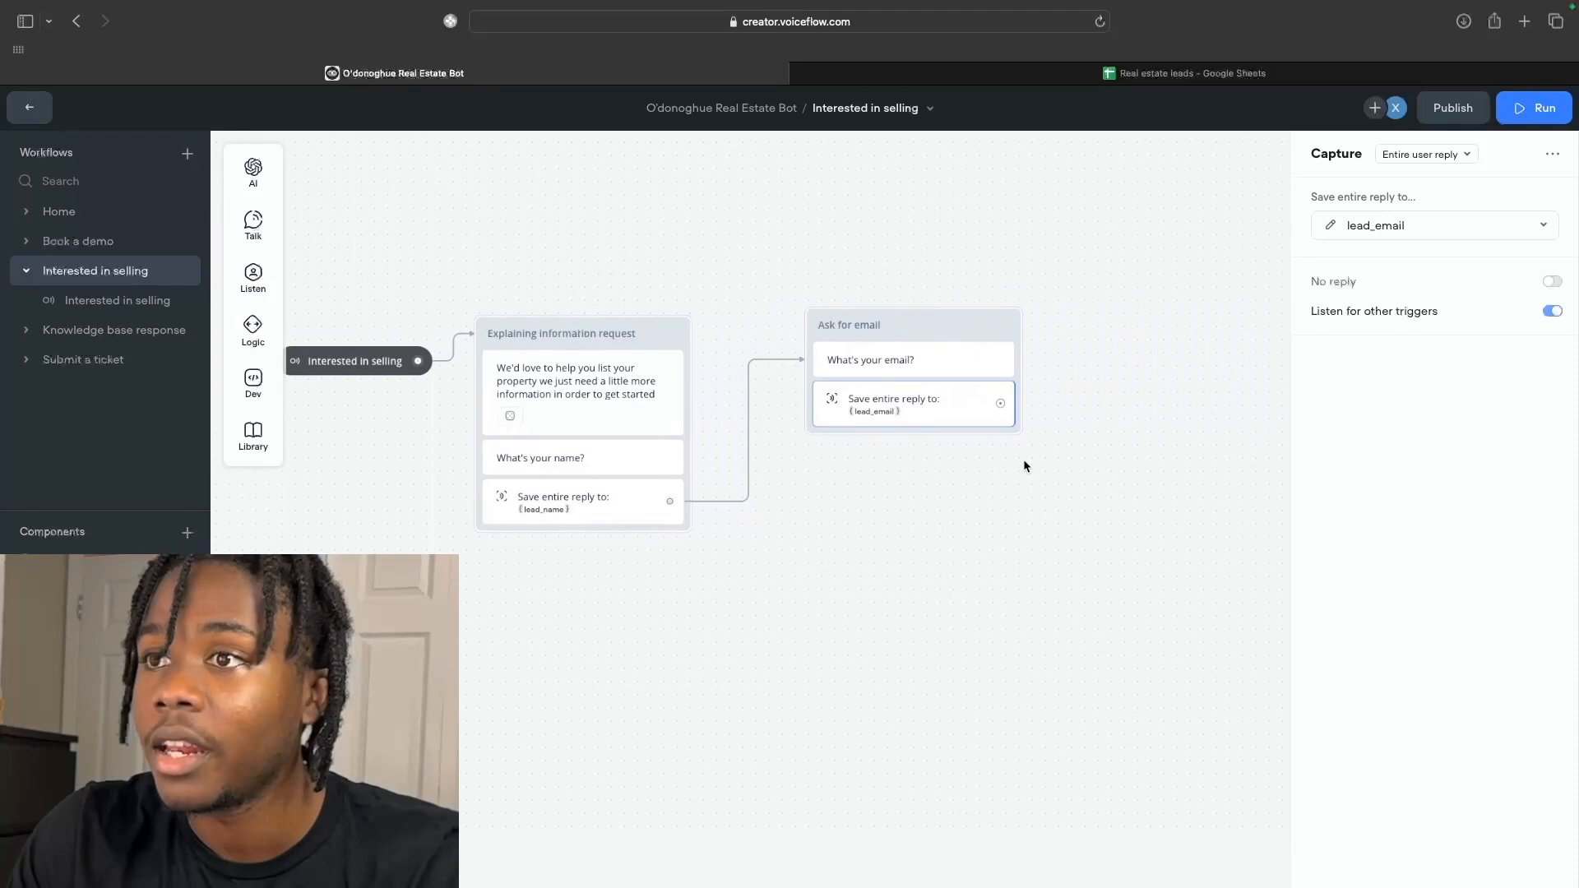
drag(1001, 412, 1137, 333)
Create a new message block after the email capture titled 'Ask for property address'.
click(1137, 333)
scroll(1054, 492, right, 2)
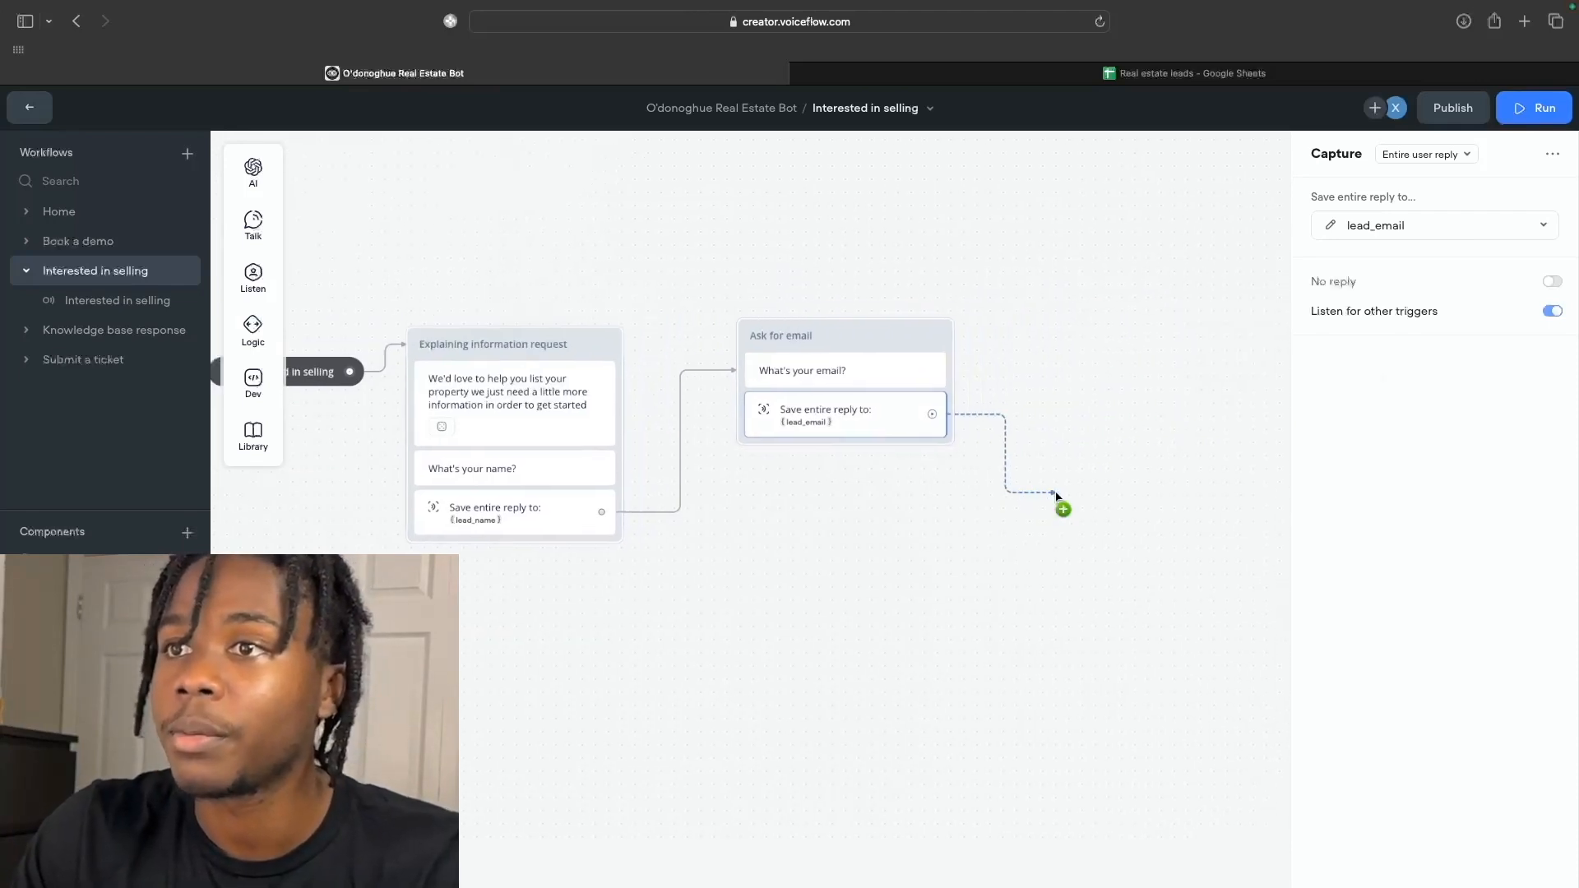
click(1039, 336)
mouse_move(1143, 390)
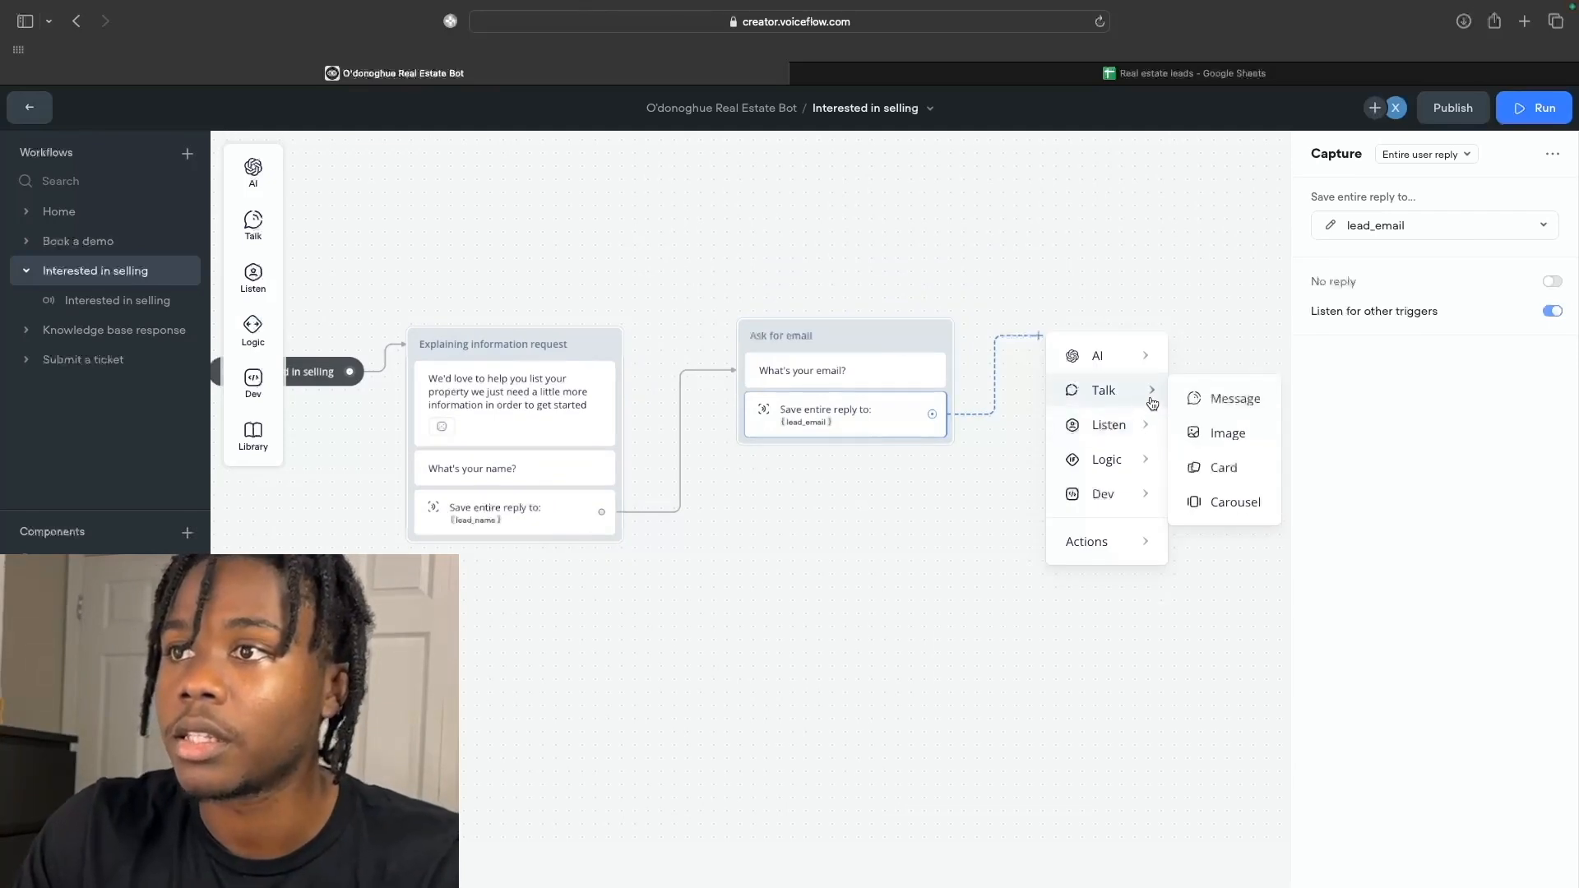
click(1199, 400)
click(1026, 337)
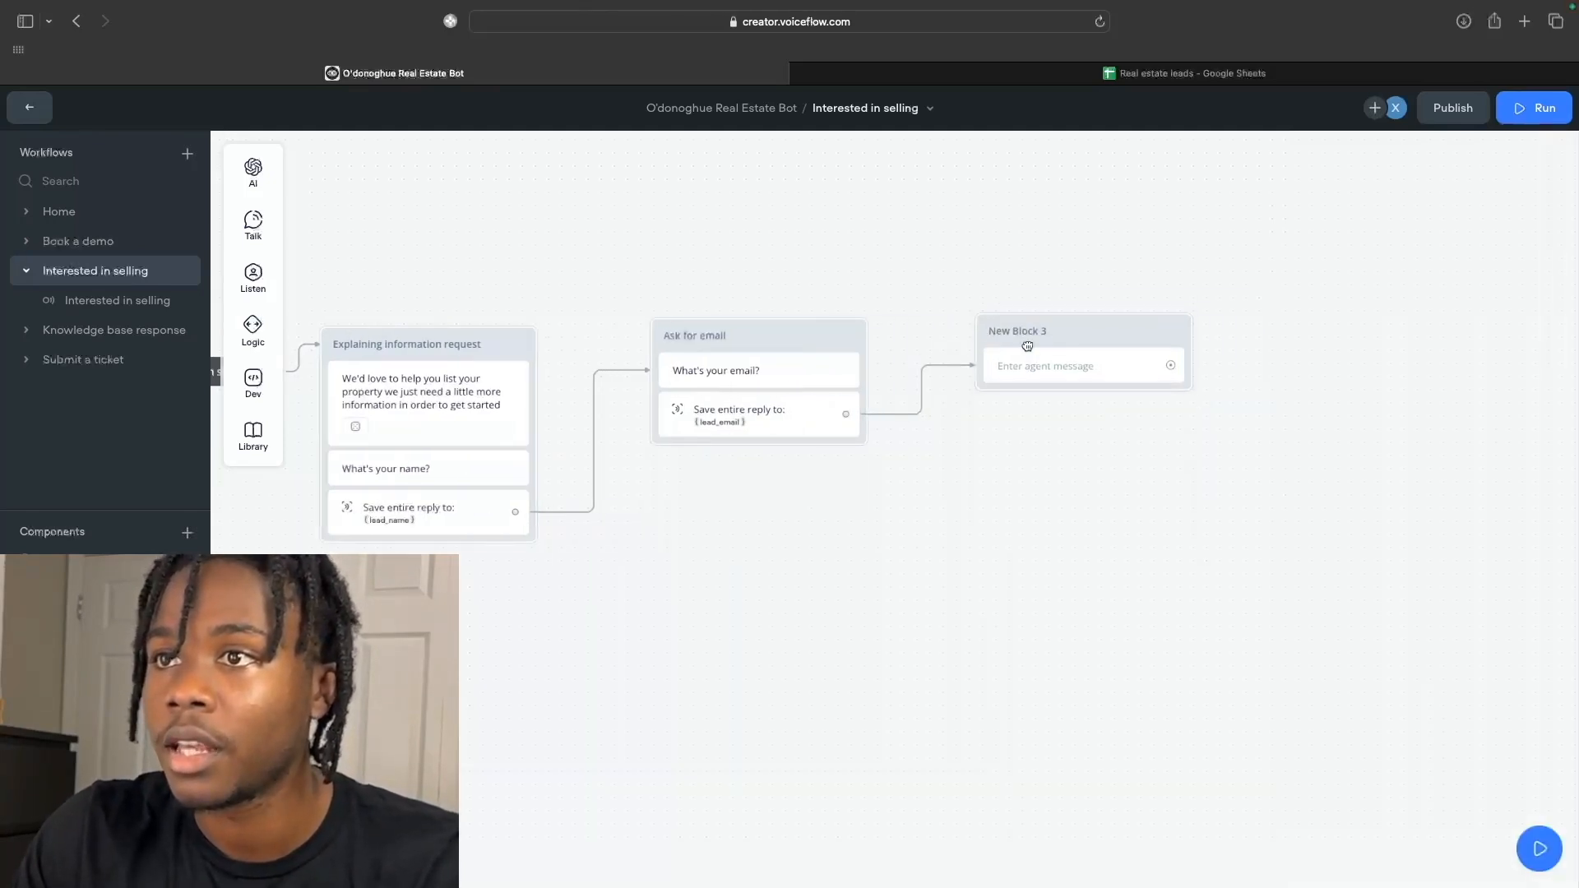
double_click(1025, 331)
drag(1049, 329, 979, 334)
text(Ask f)
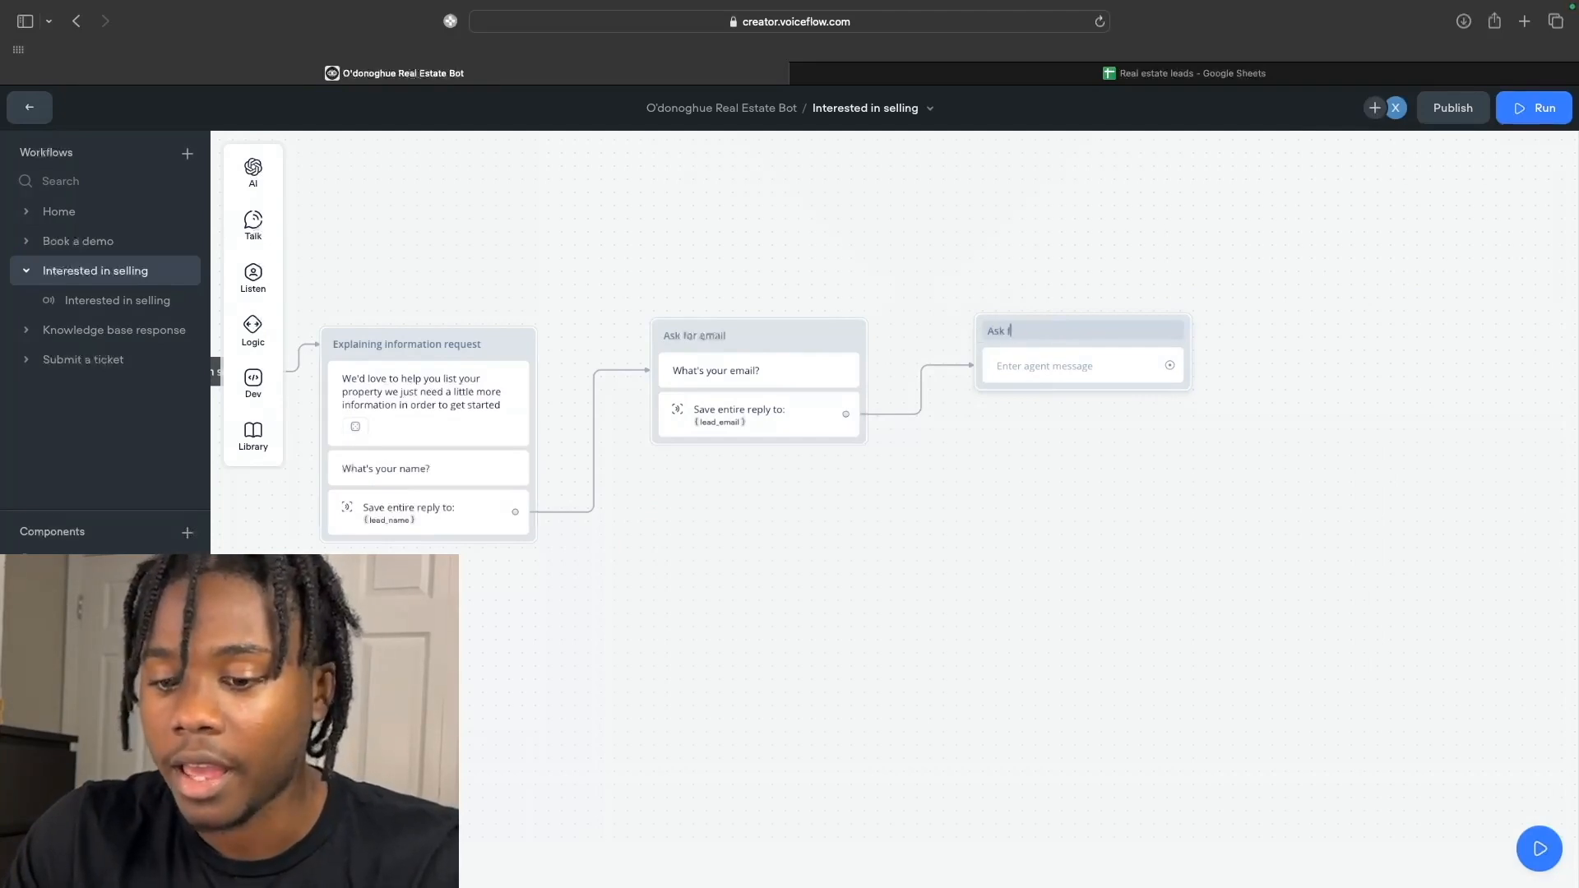
text(or proporty)
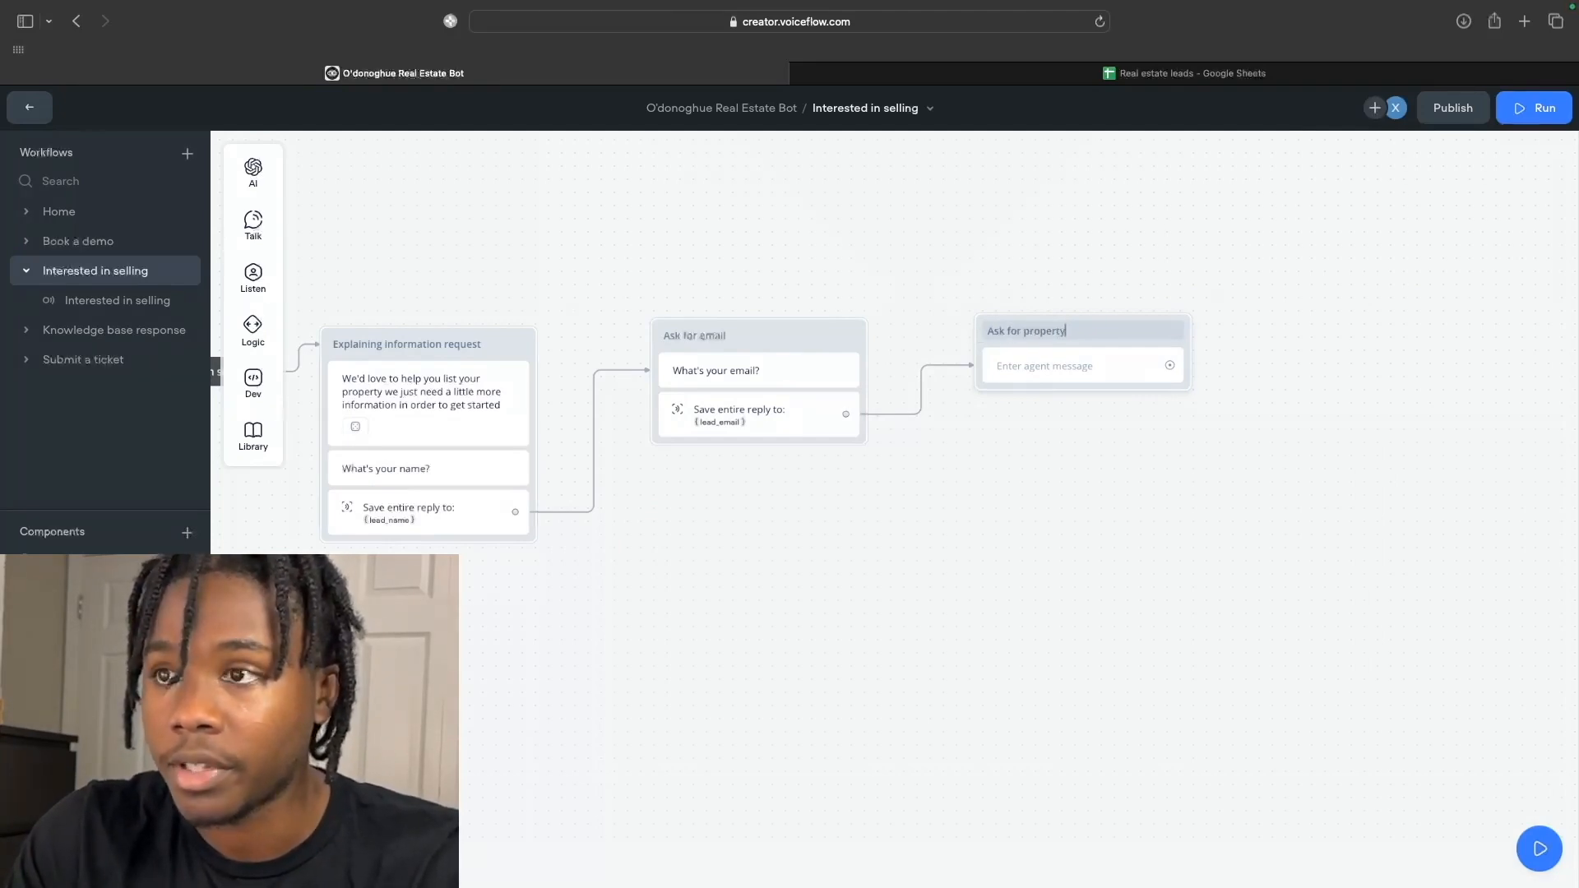
text( address)
key(Return)
Set the block's message to 'What's the property address?'.
text(What)
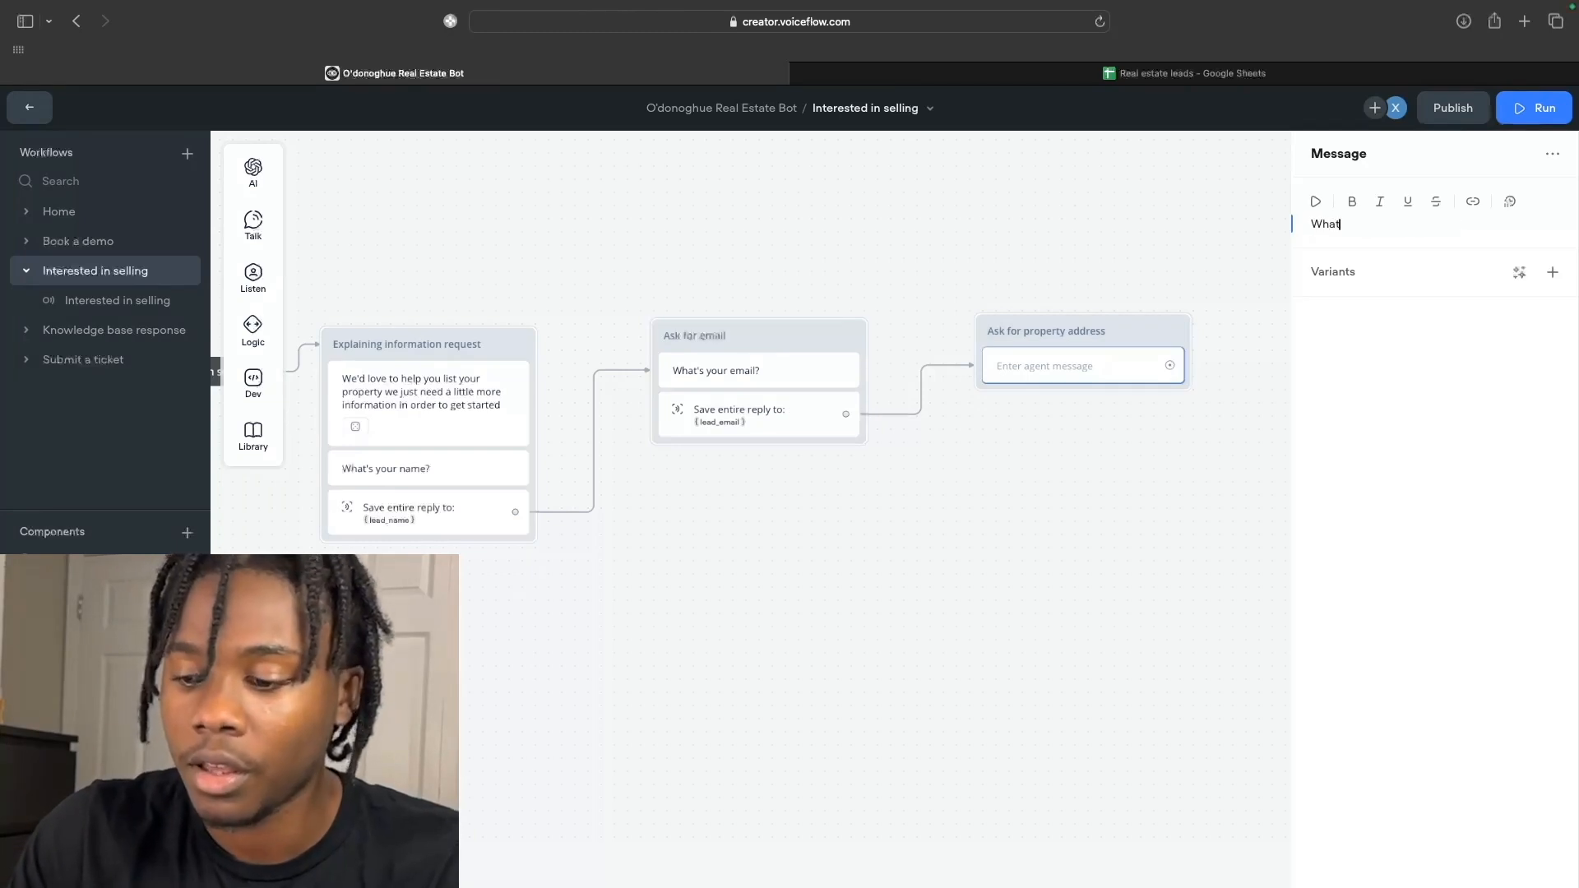
text('s the property address)
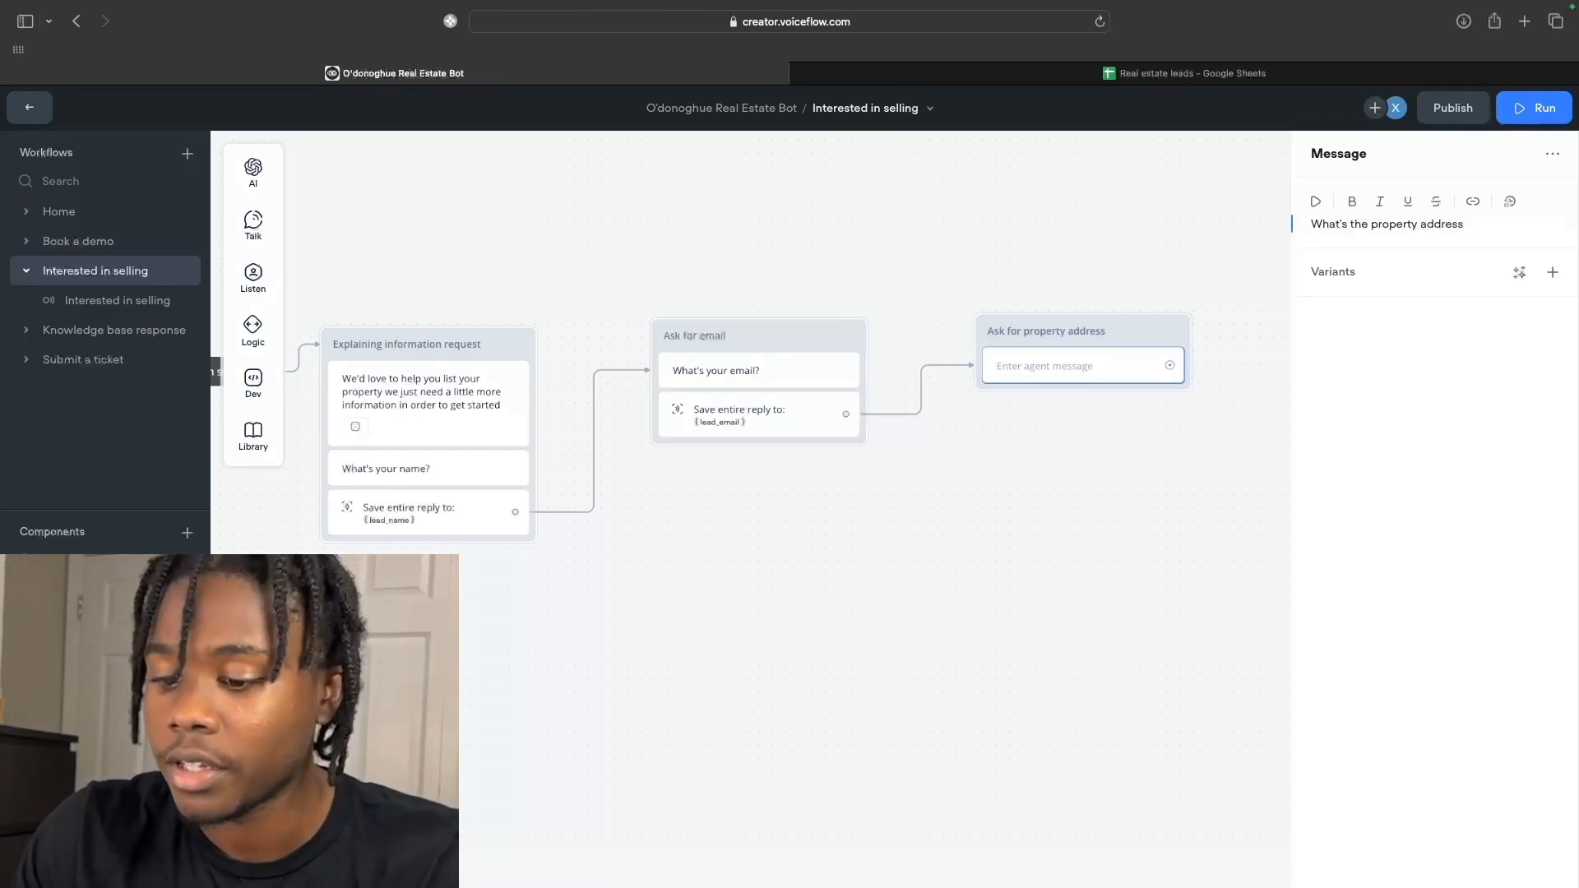
text(?)
click(1247, 356)
click(1124, 345)
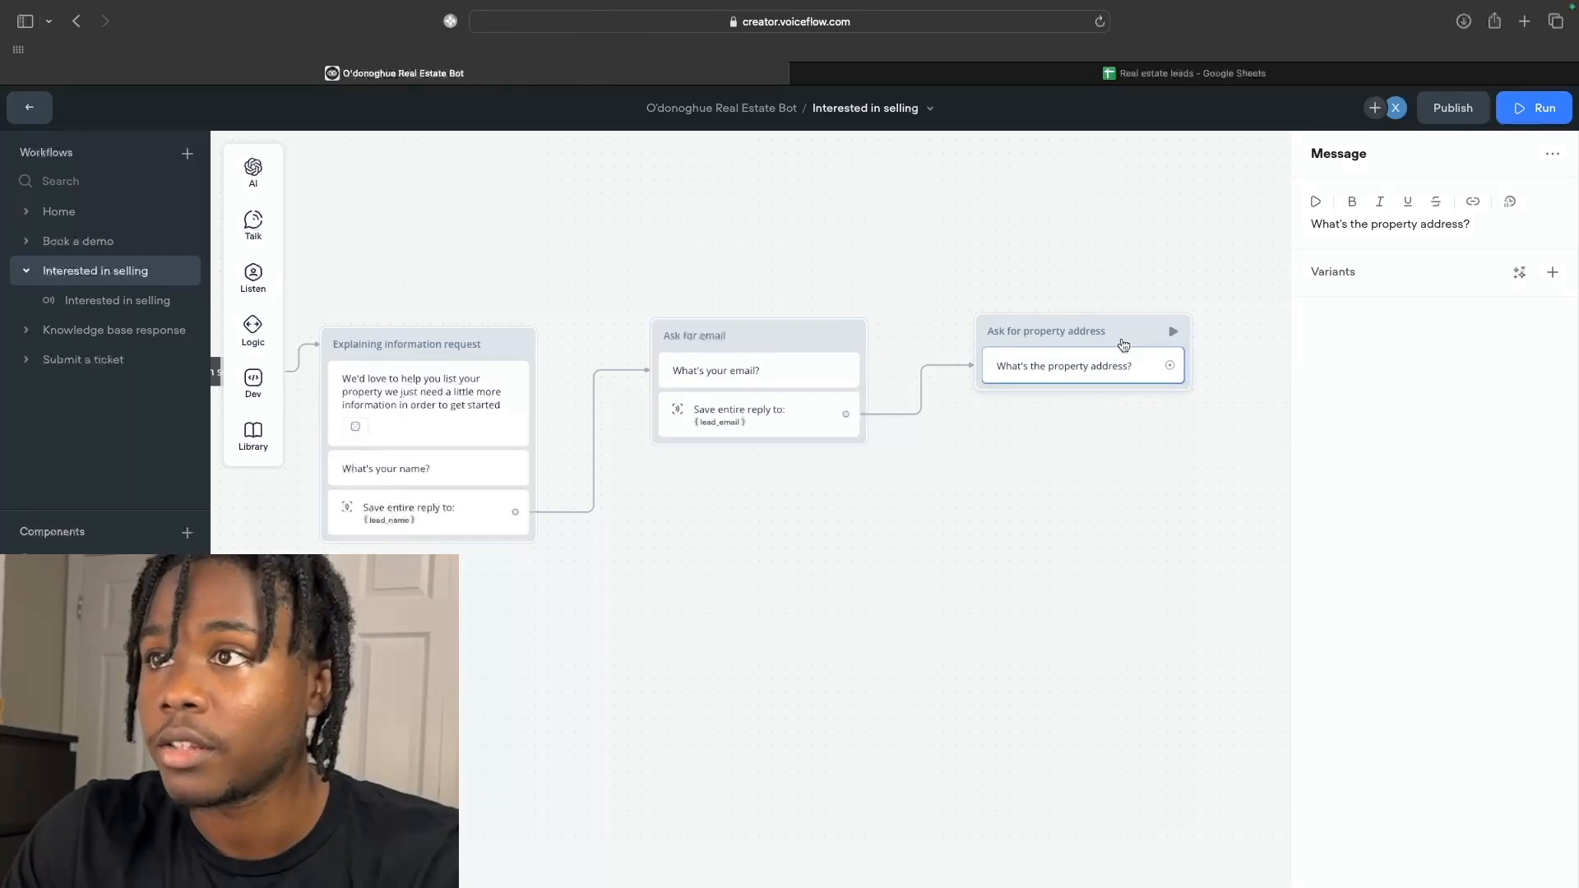
Add a capture step saving the entire reply into lead_property_address.
mouse_move(256, 298)
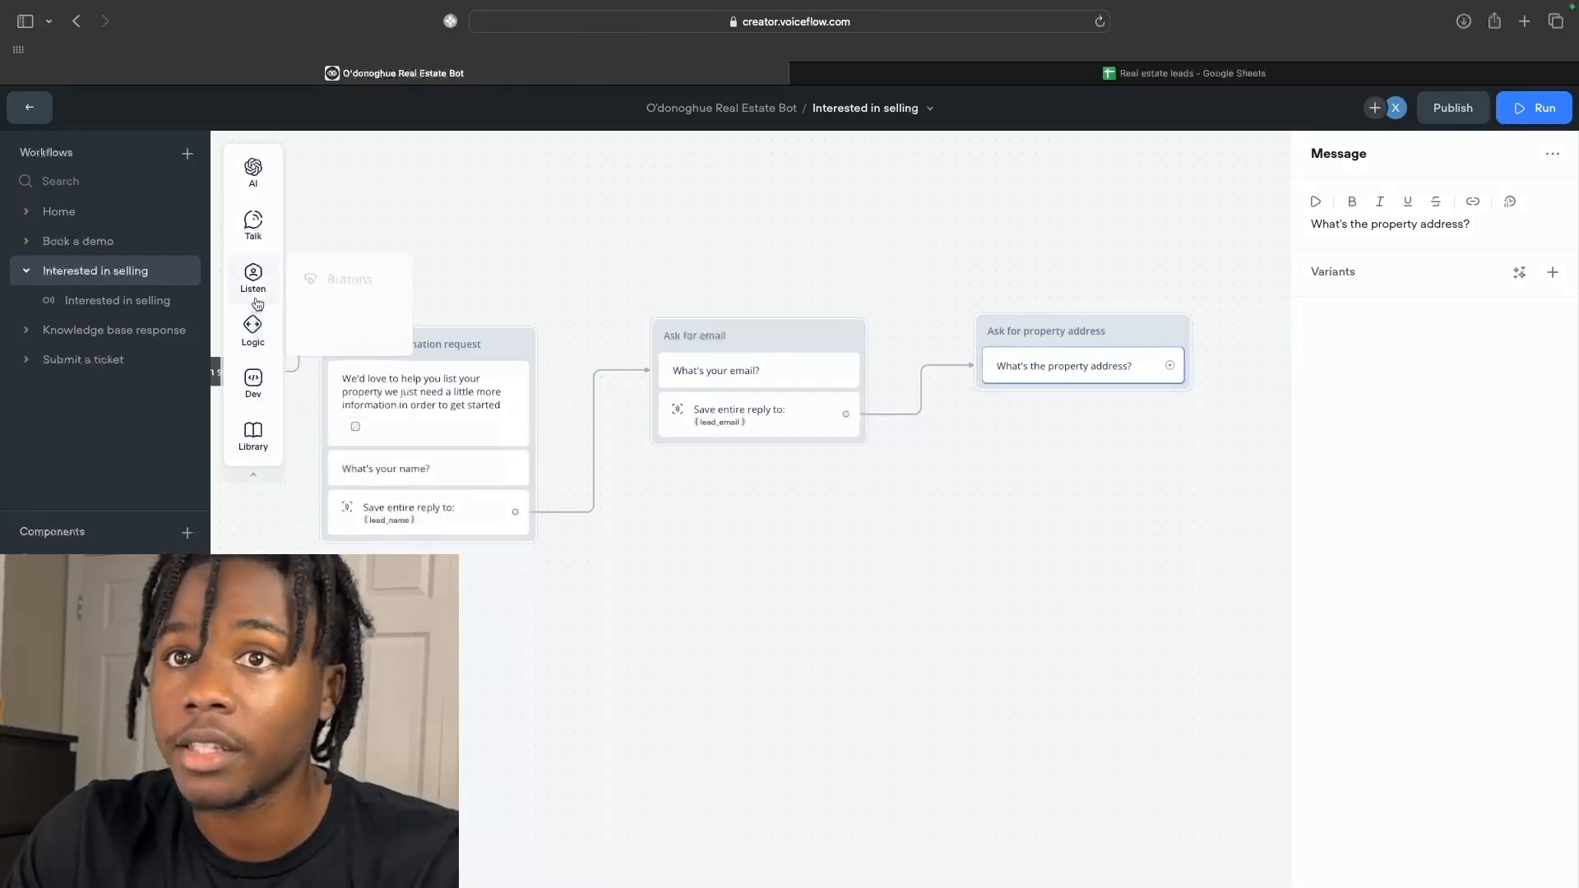
drag(350, 338, 1037, 387)
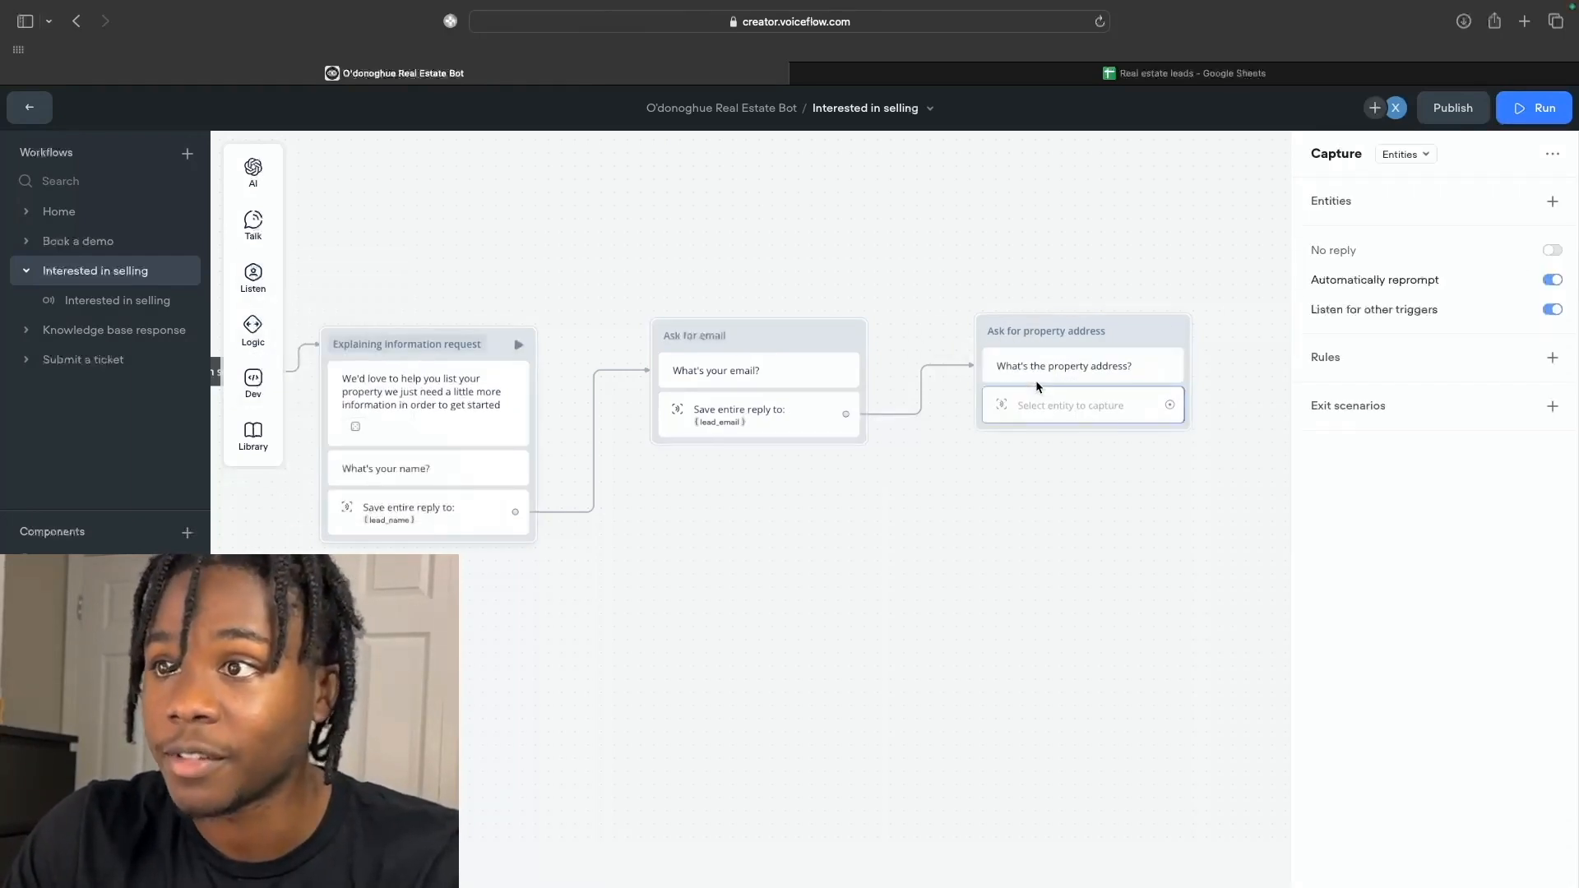
click(1403, 153)
click(1398, 227)
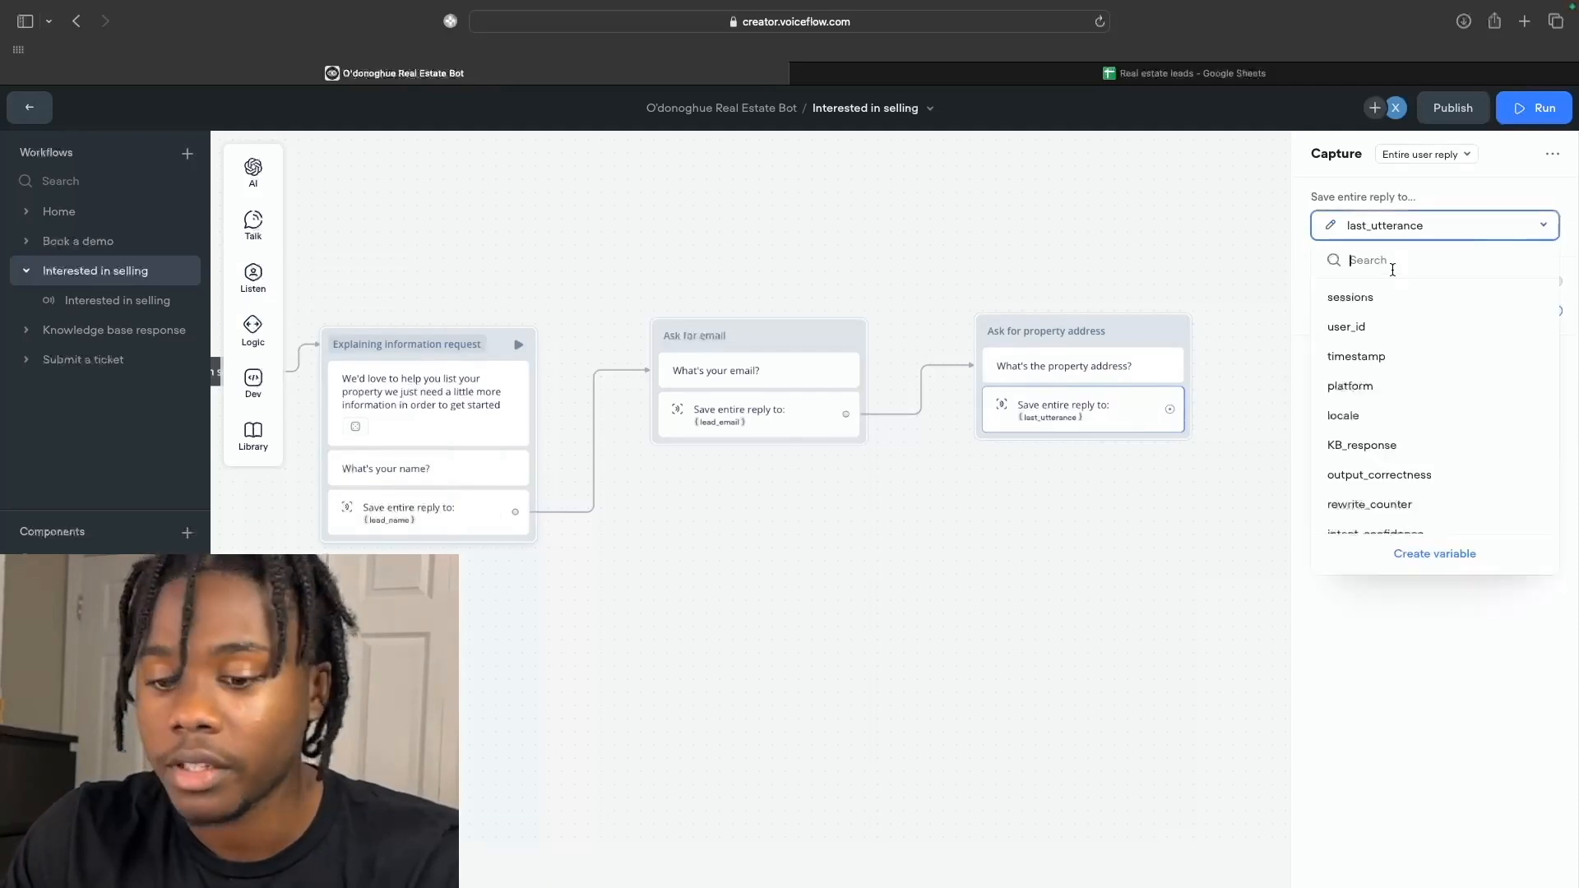
text(lead)
click(1409, 360)
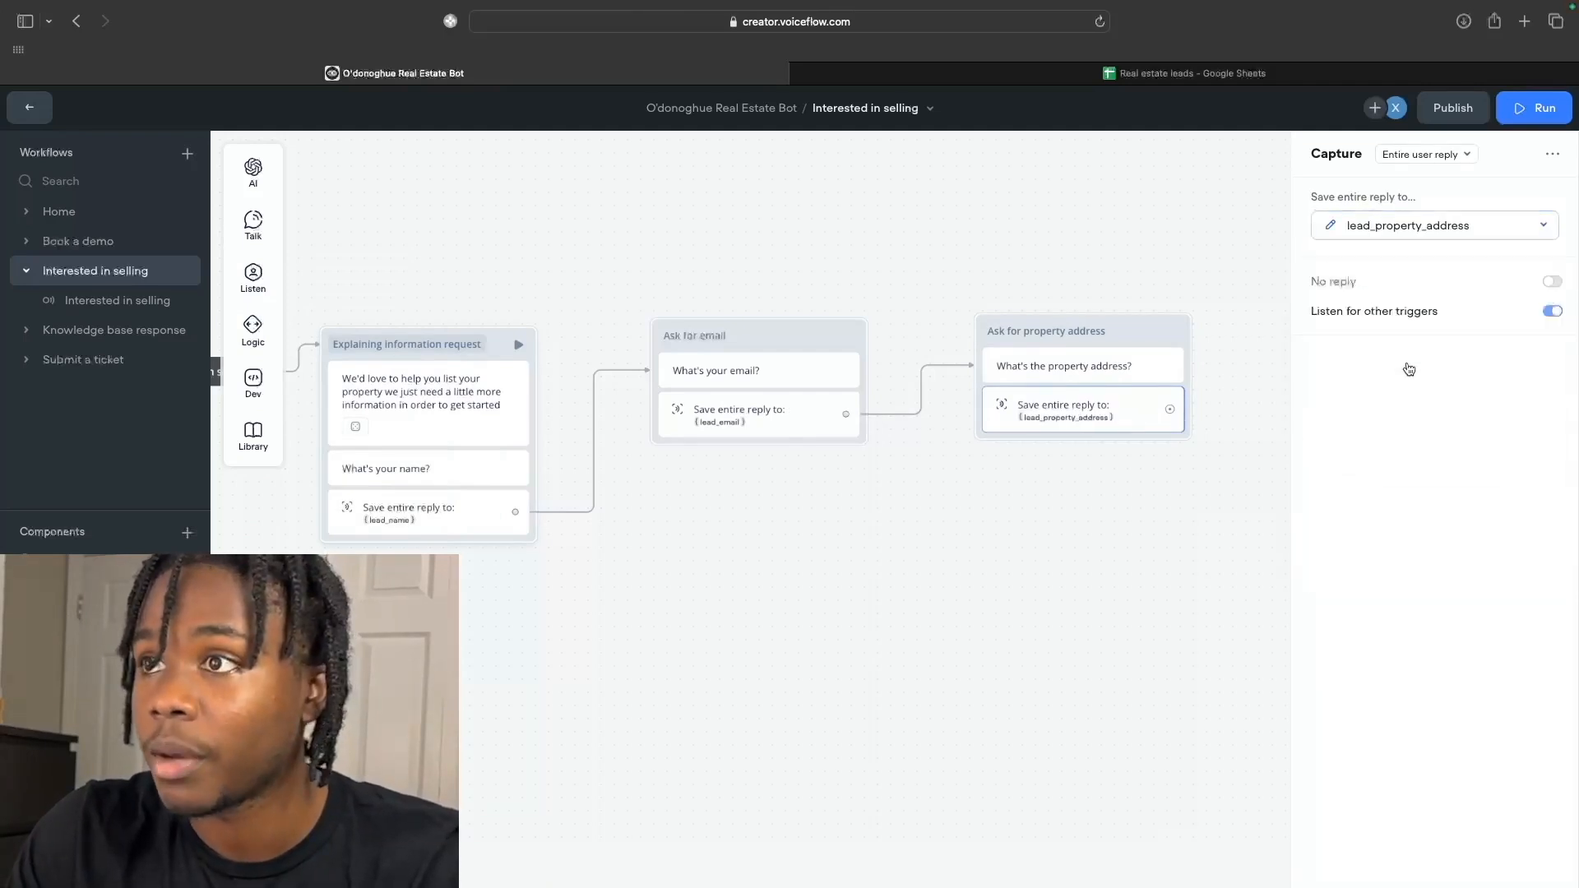
scroll(1132, 419, right, 1)
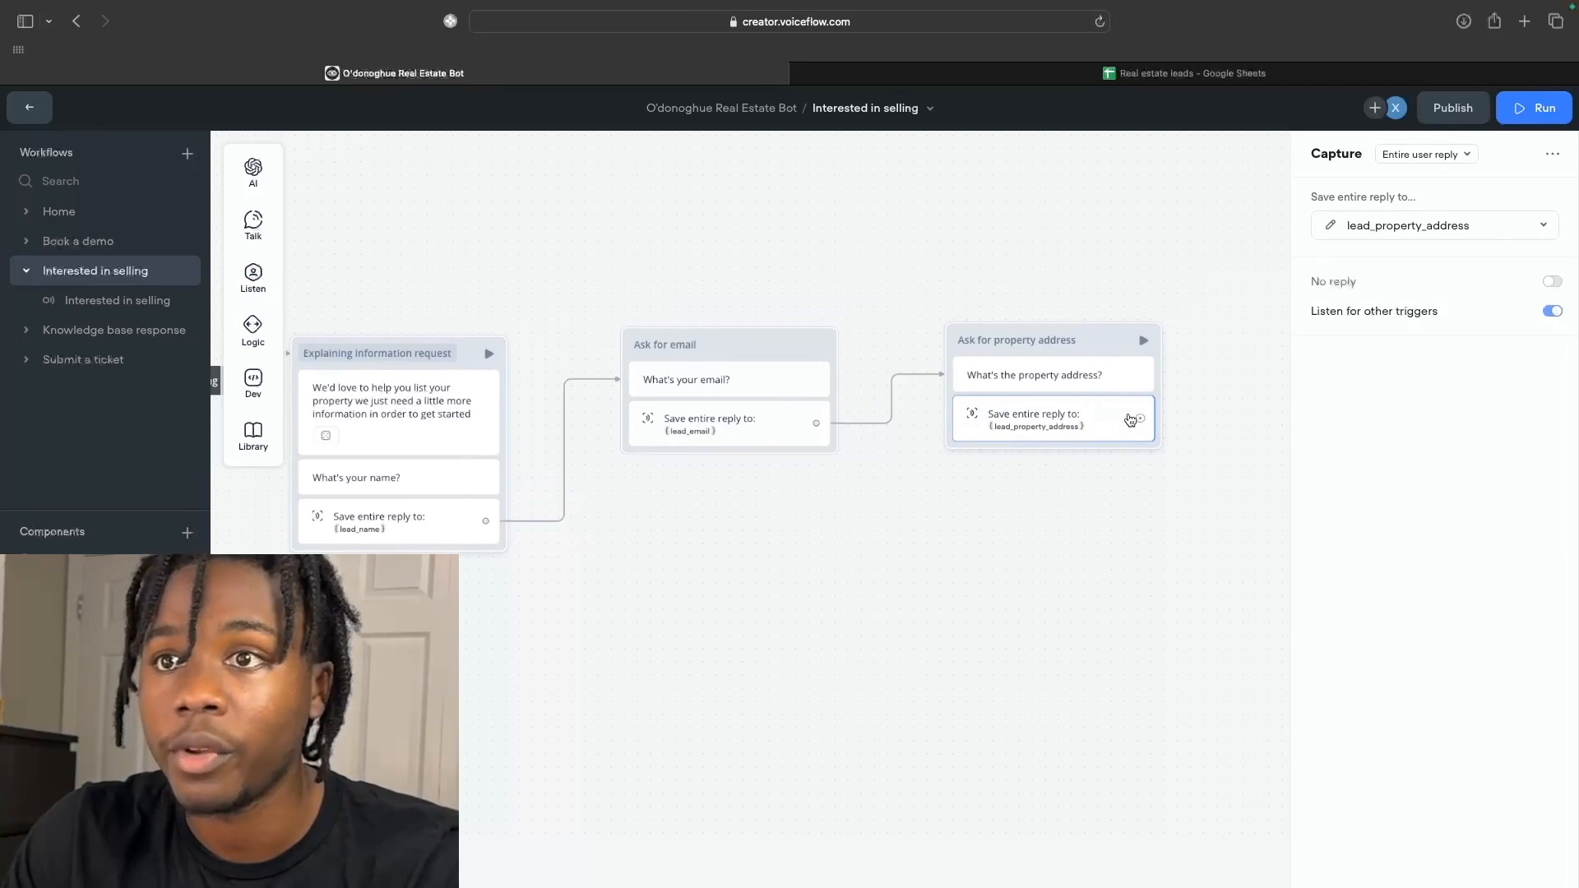
scroll(1128, 418, right, 5)
mouse_move(917, 420)
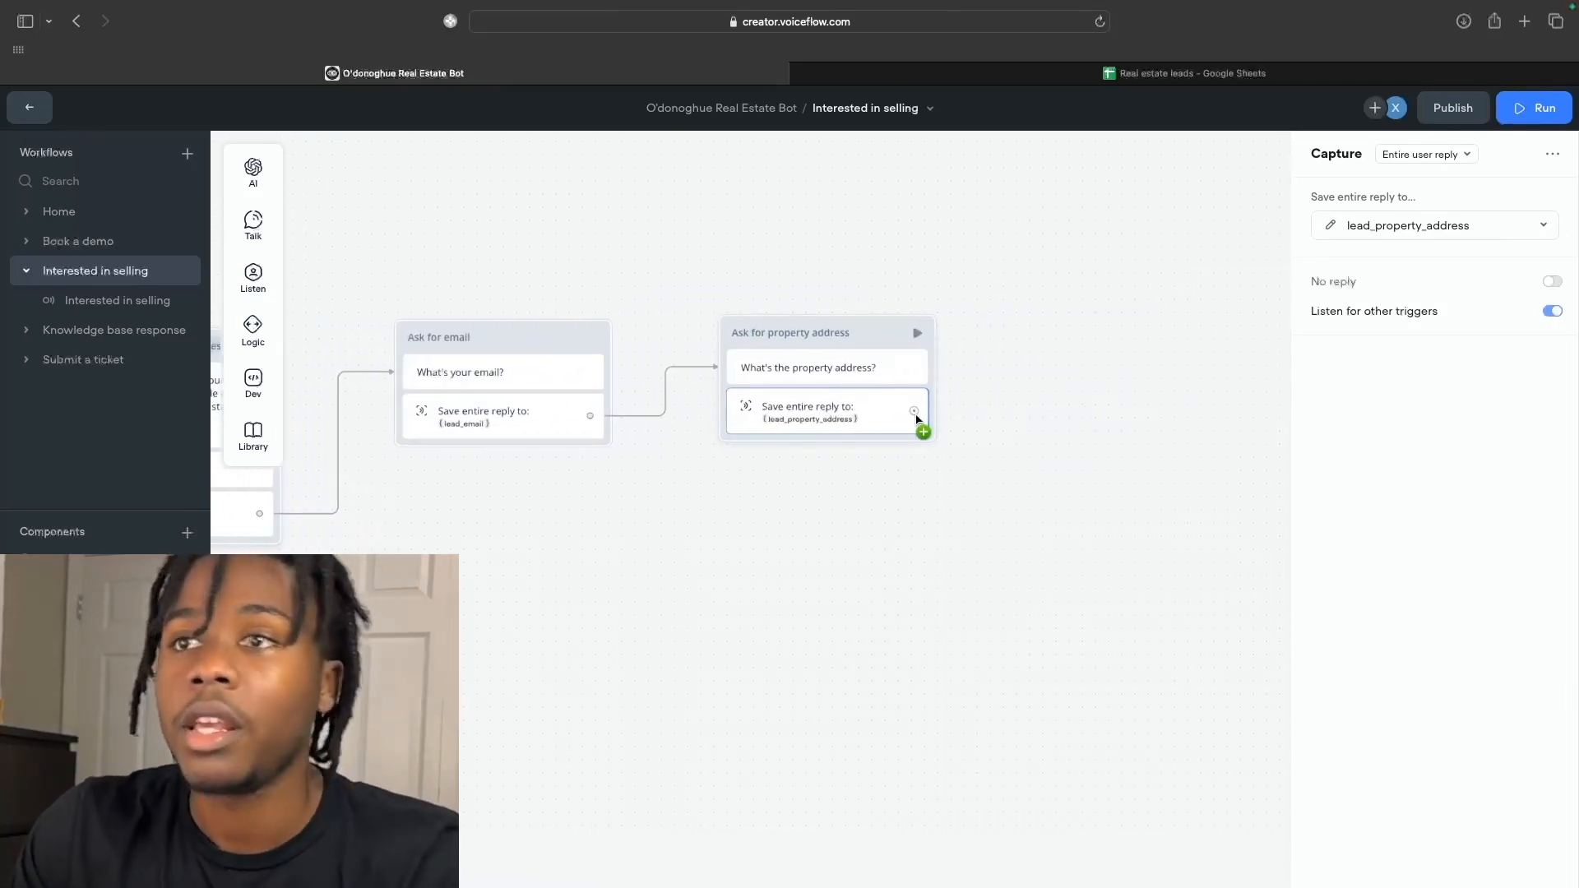
drag(917, 420, 1039, 330)
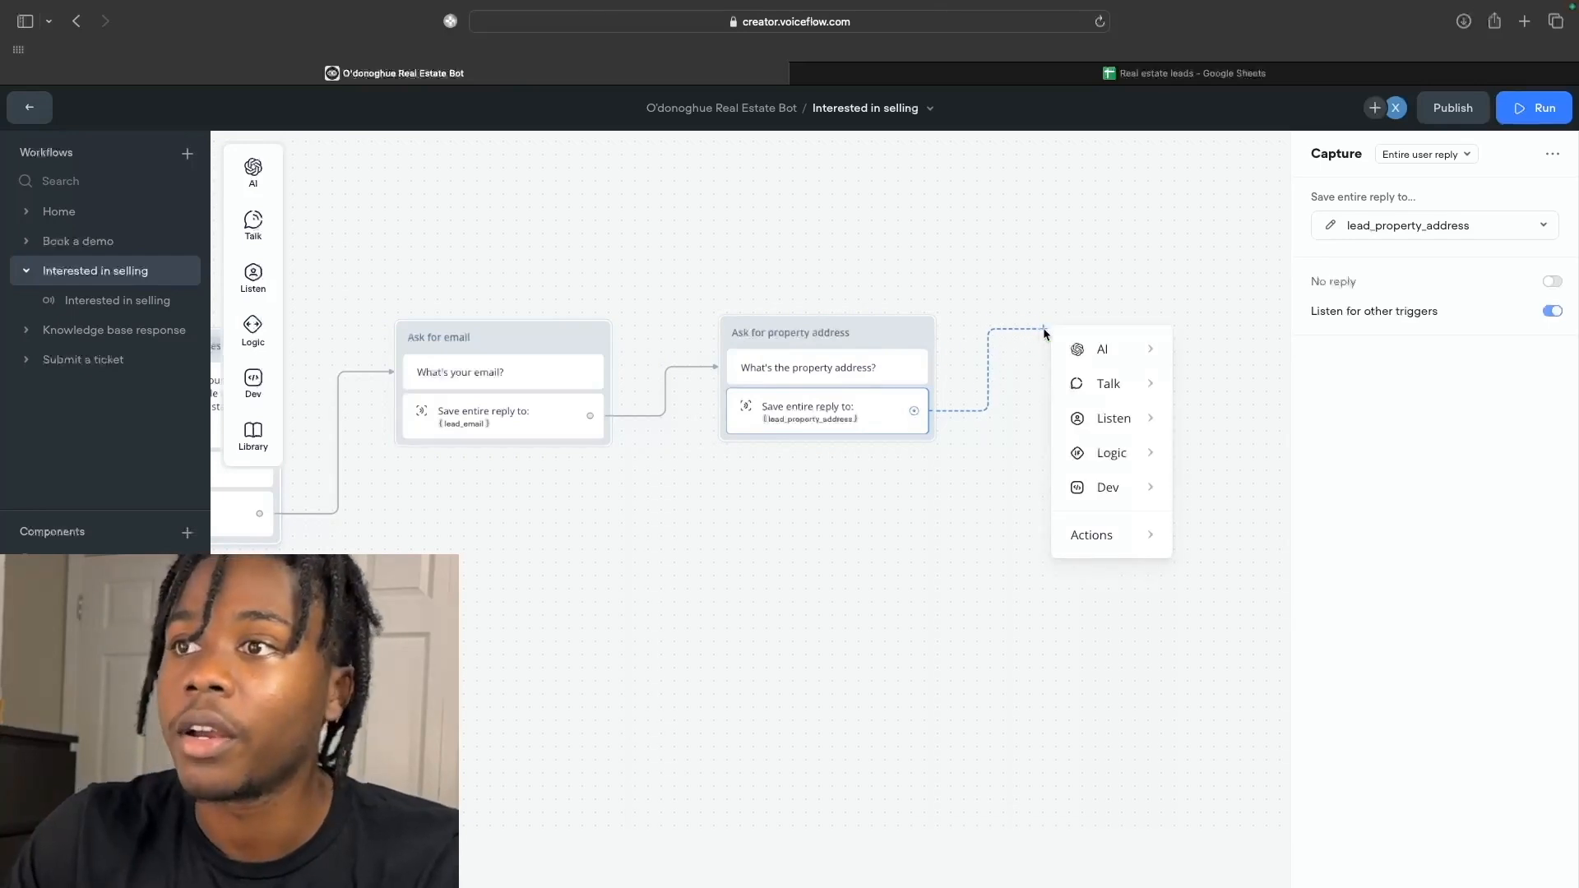
Create New Block 4 after the address capture, retitle it 'Ask property type', and start its question.
mouse_move(1127, 360)
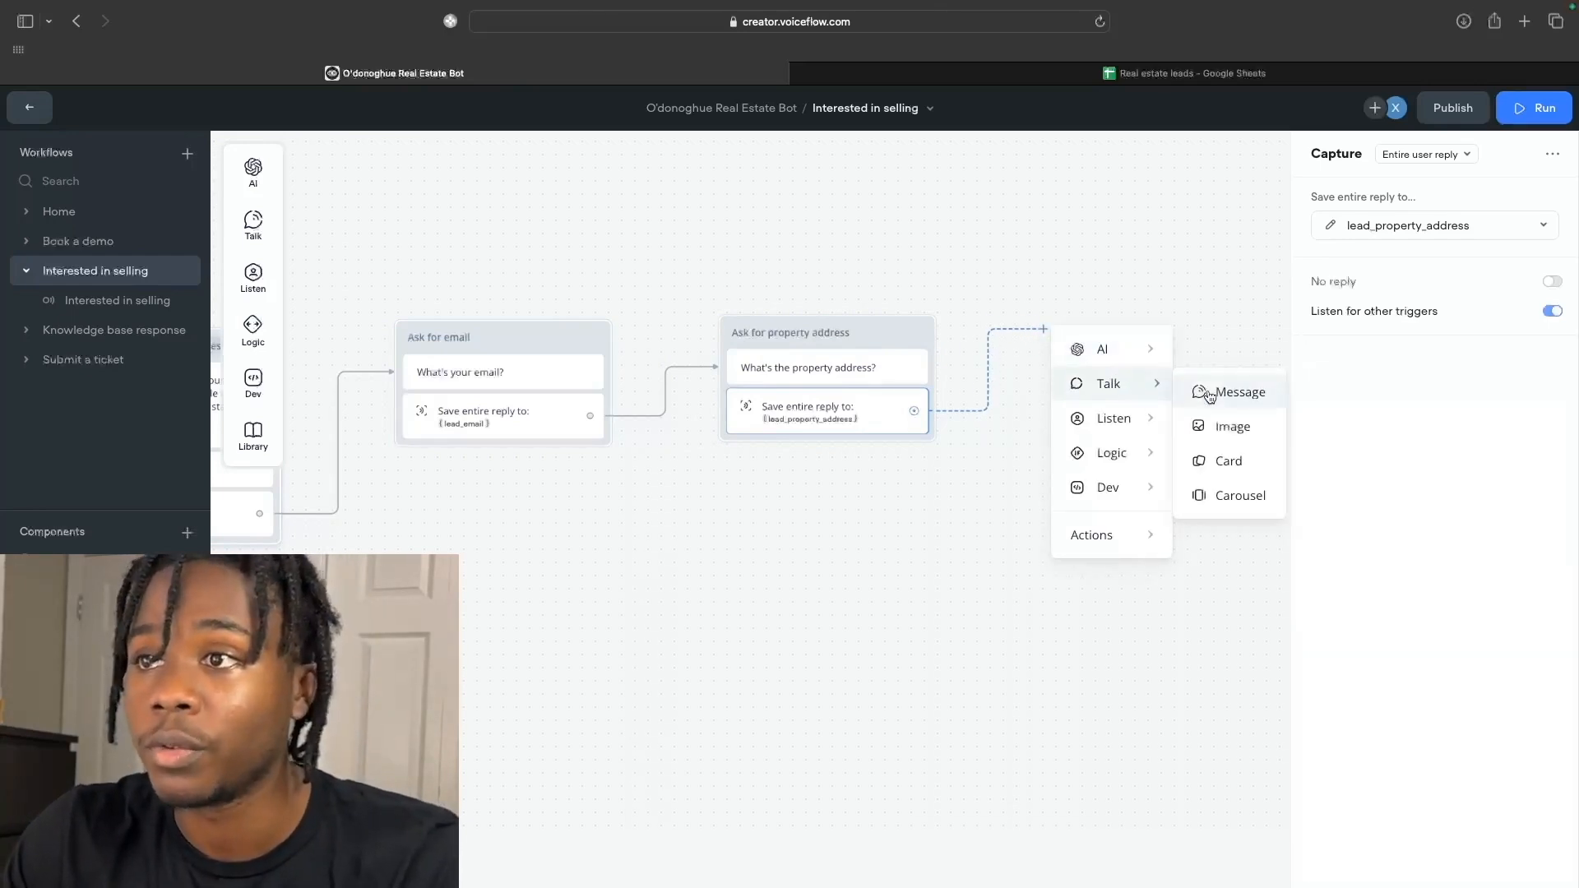
click(1217, 391)
drag(1061, 306, 1058, 332)
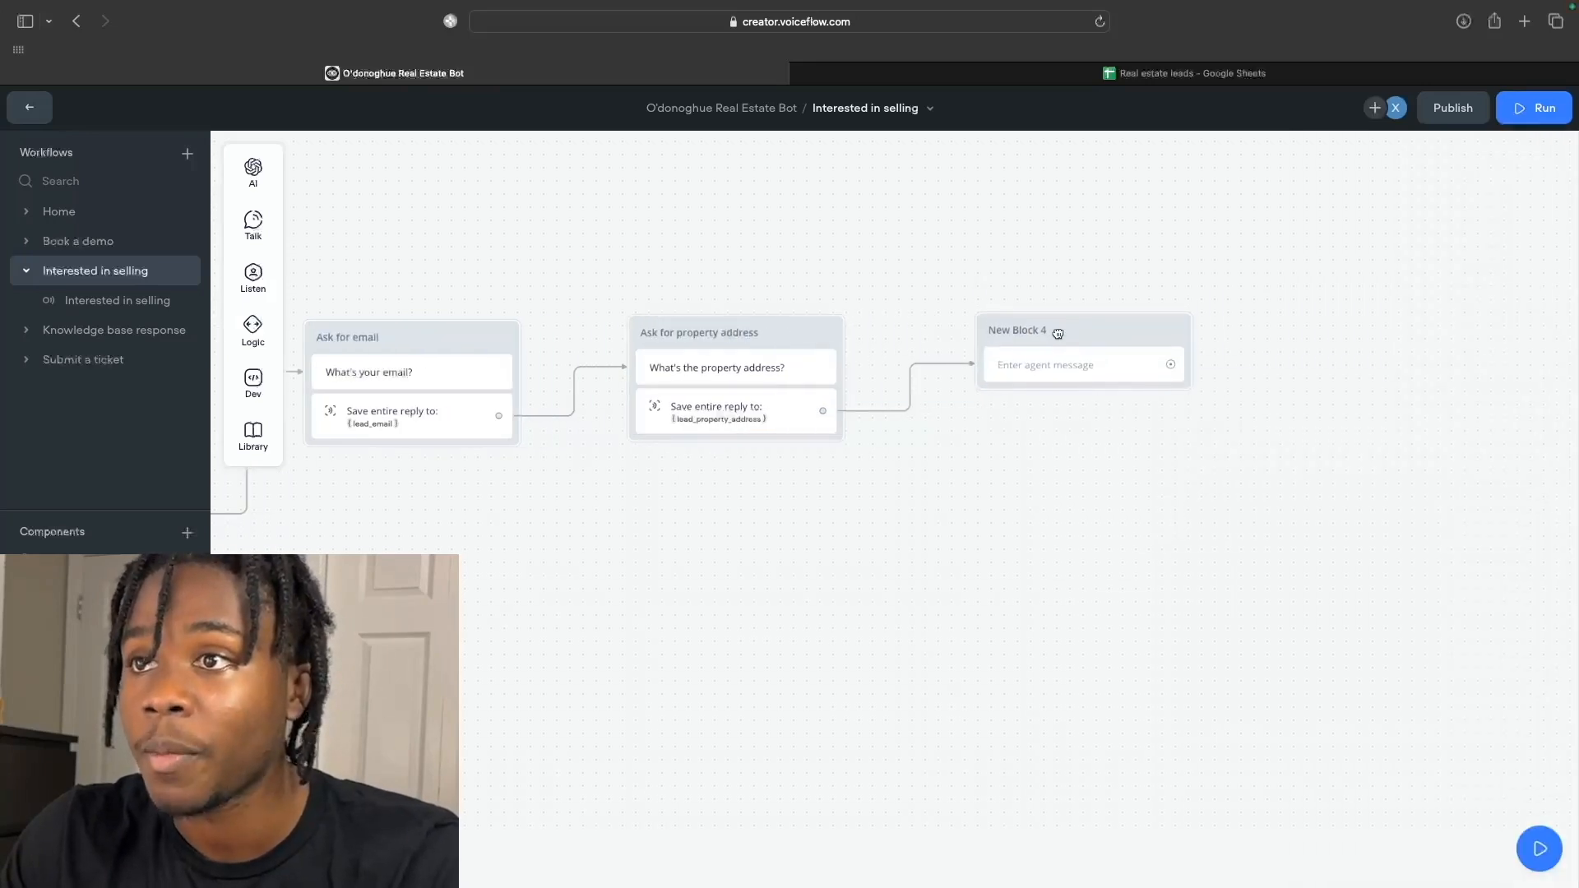
click(1038, 332)
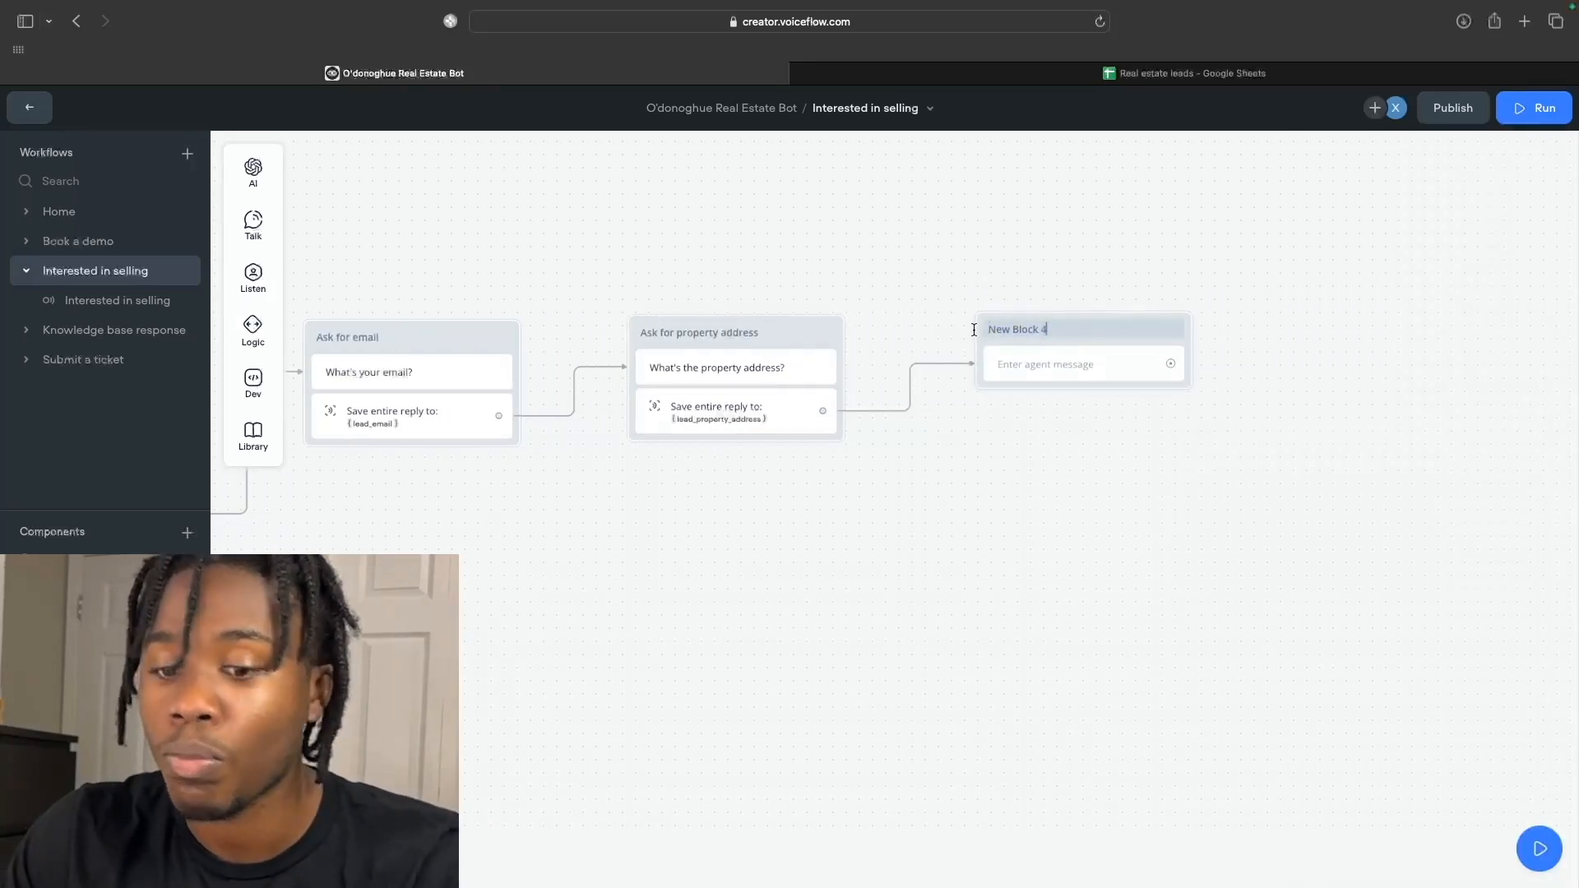
text(What type of)
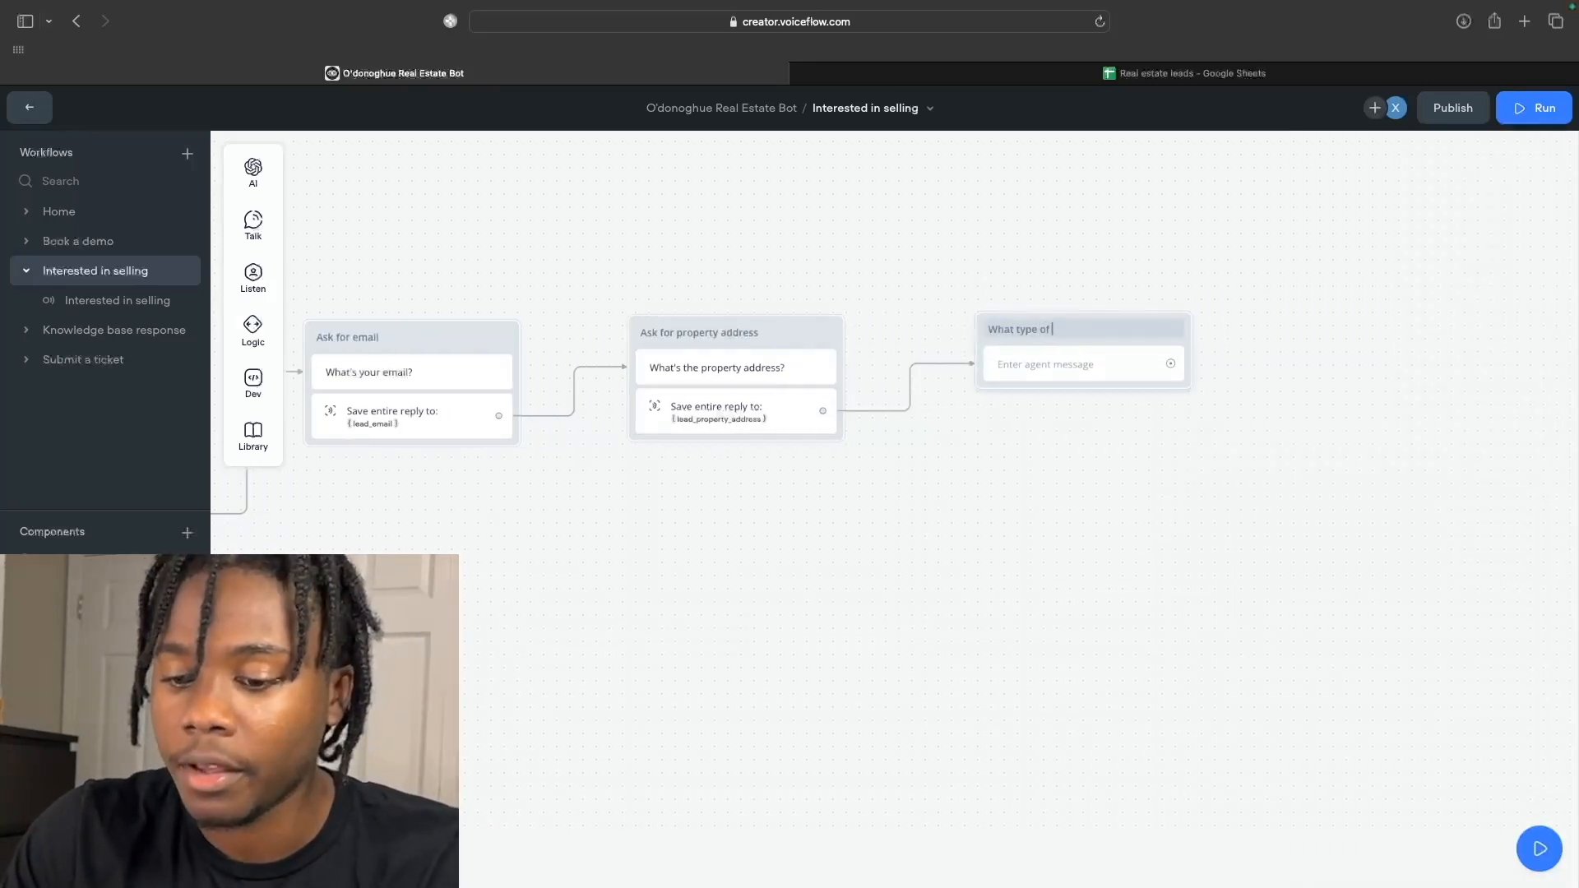
text( proper)
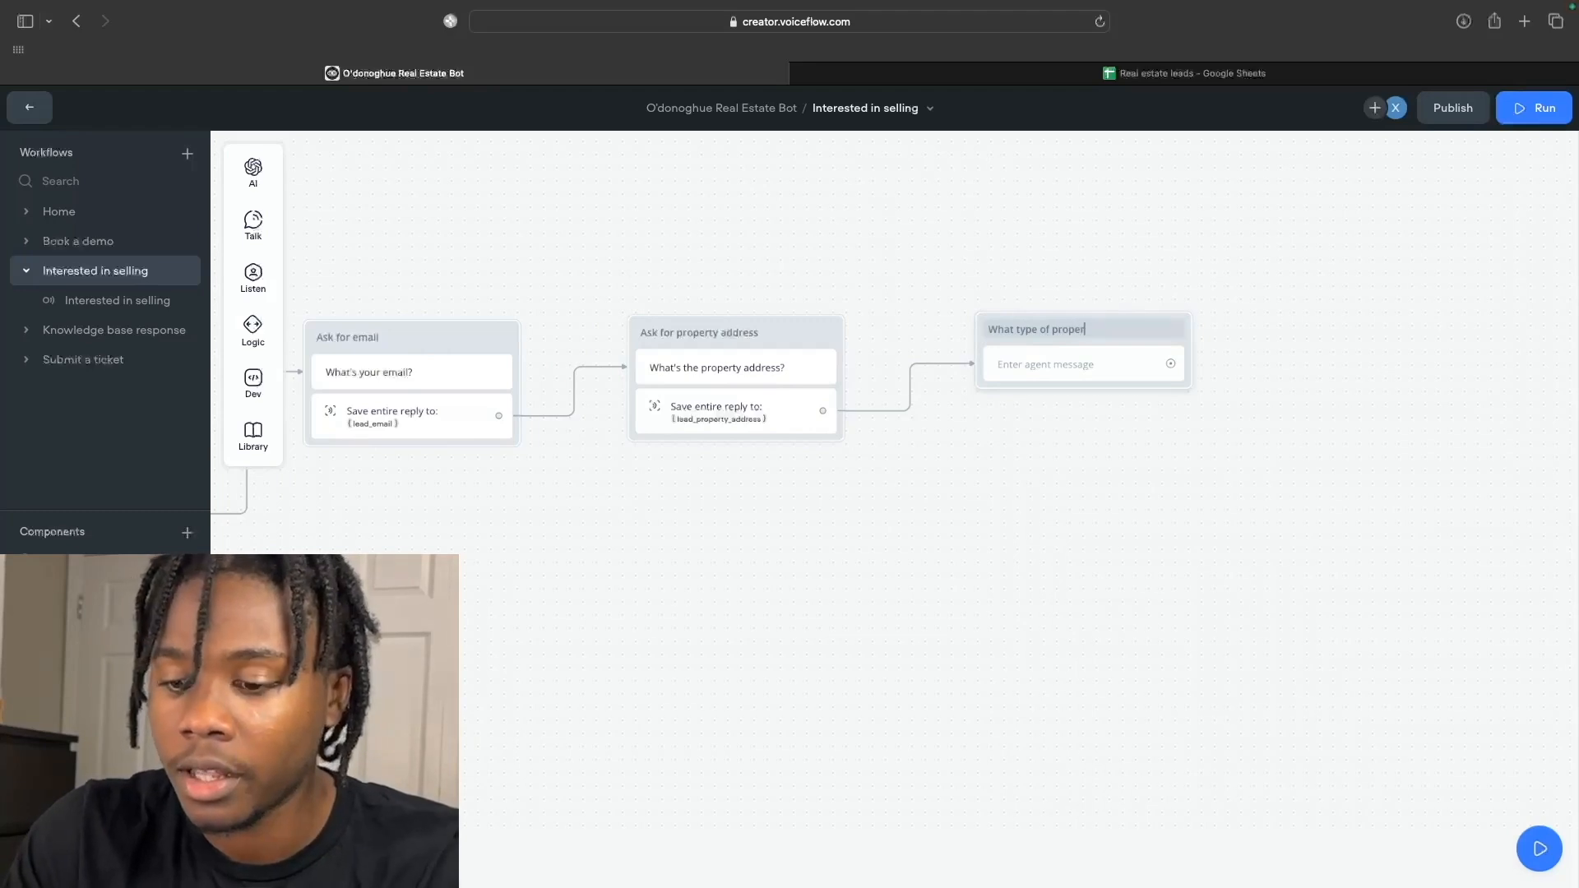
text(y)
drag(1053, 330, 1010, 333)
click(1081, 329)
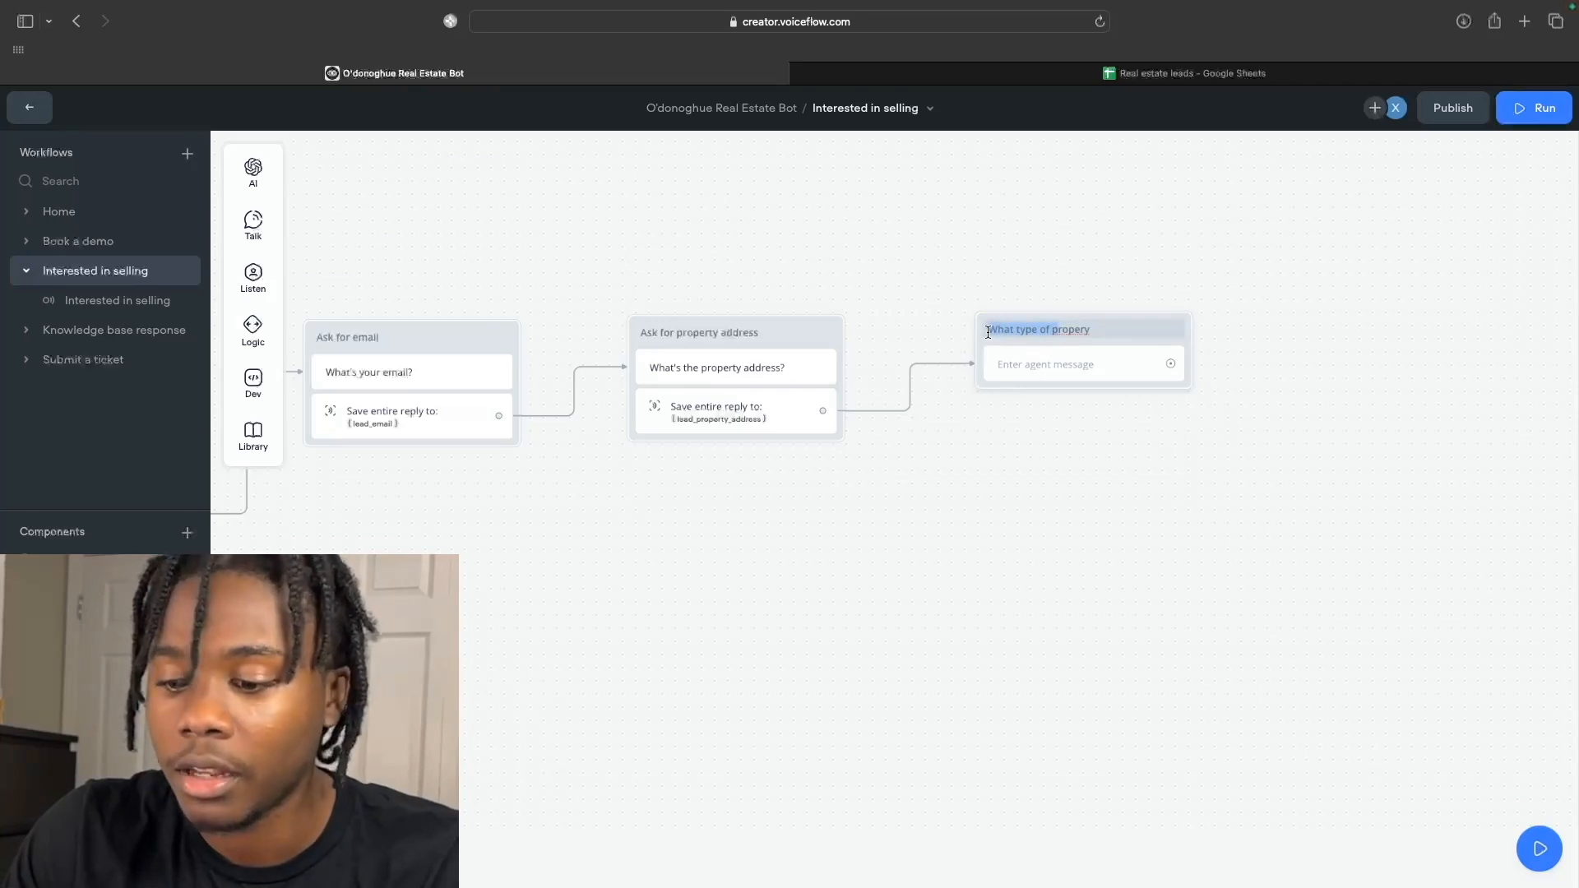
text(A)
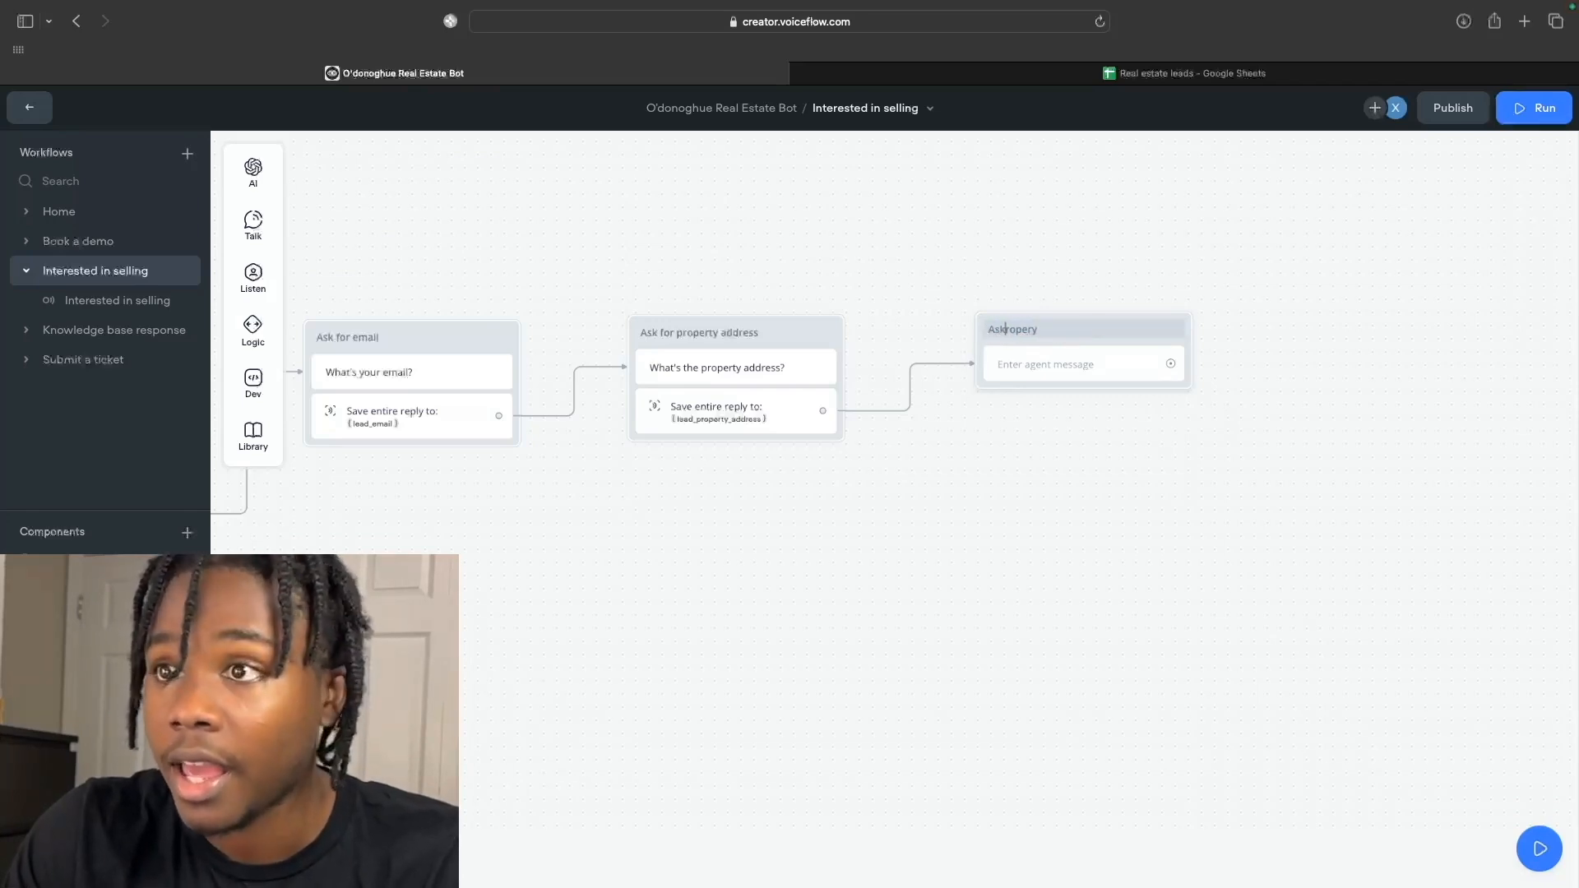
text(sk p)
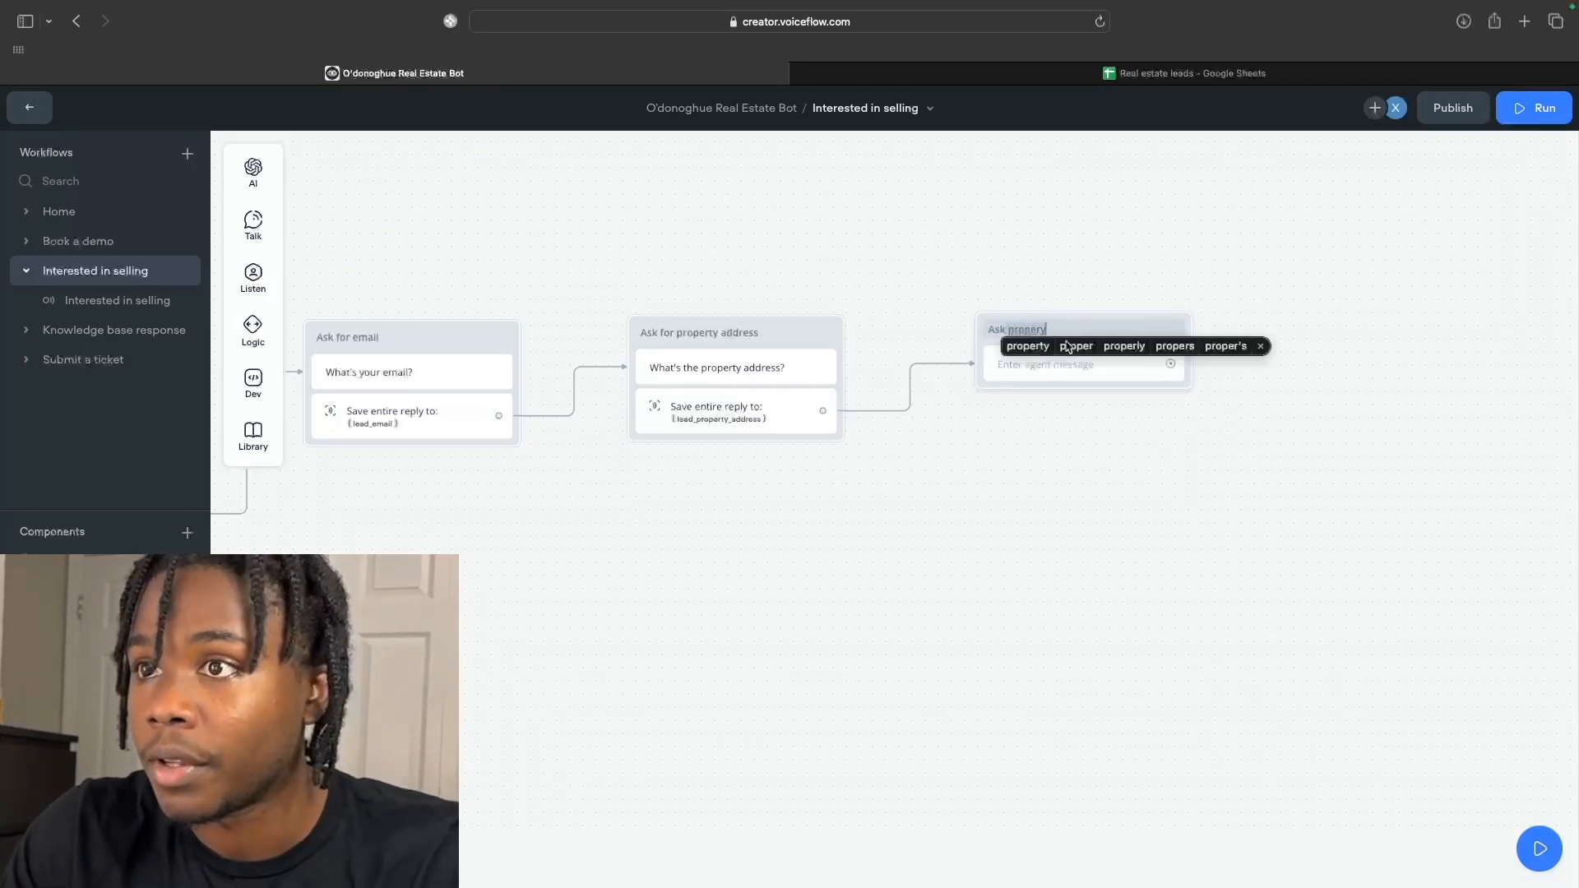
click(1040, 346)
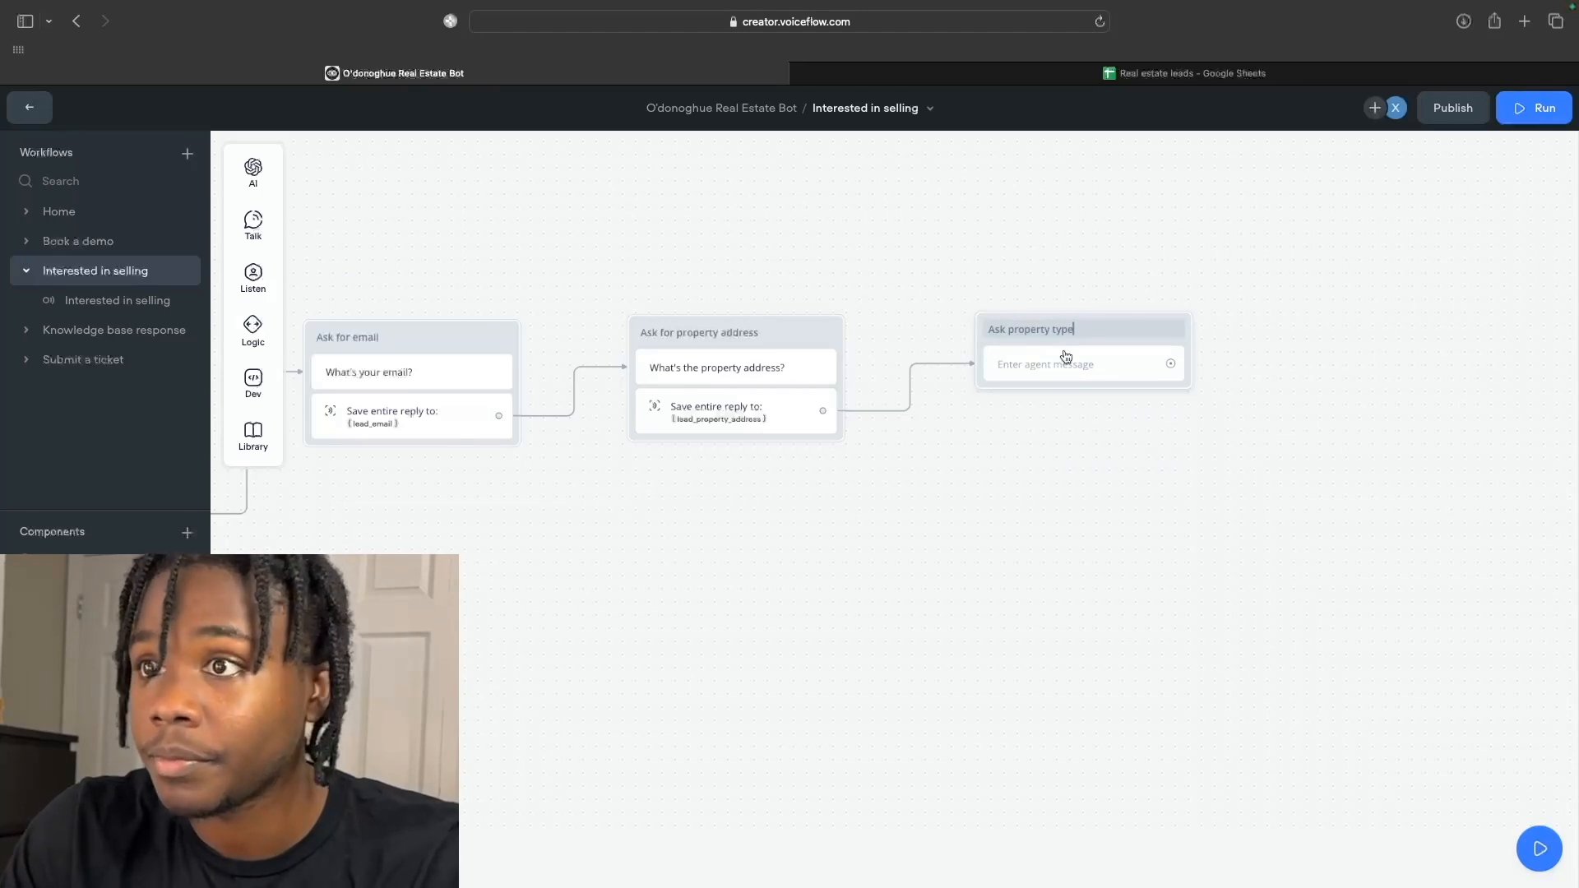
text(type)
click(1066, 362)
text(What type of)
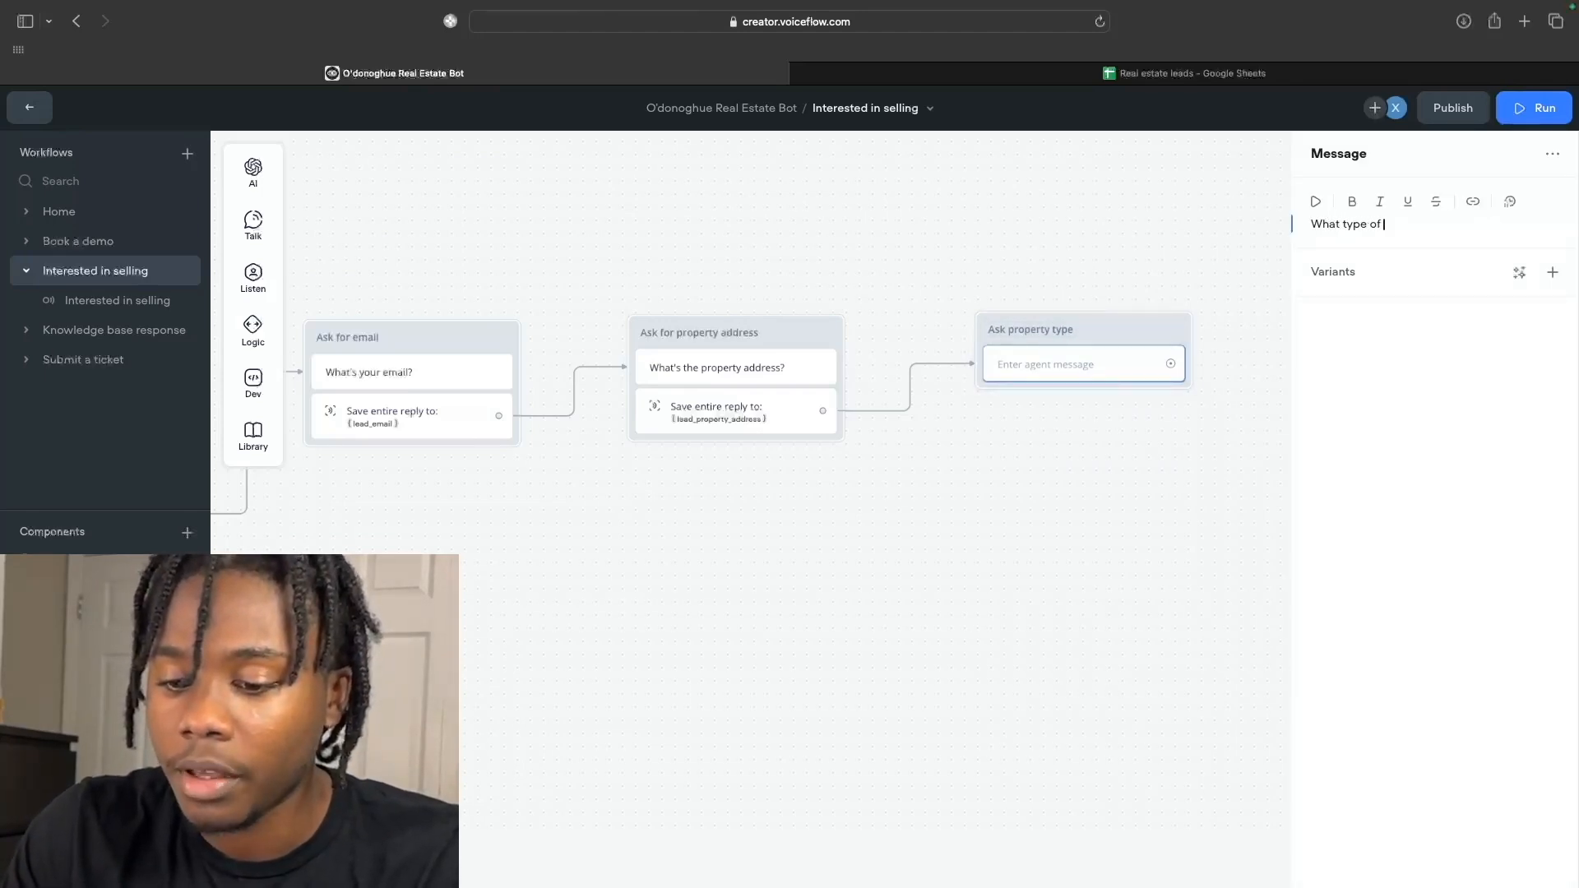
text( property are you)
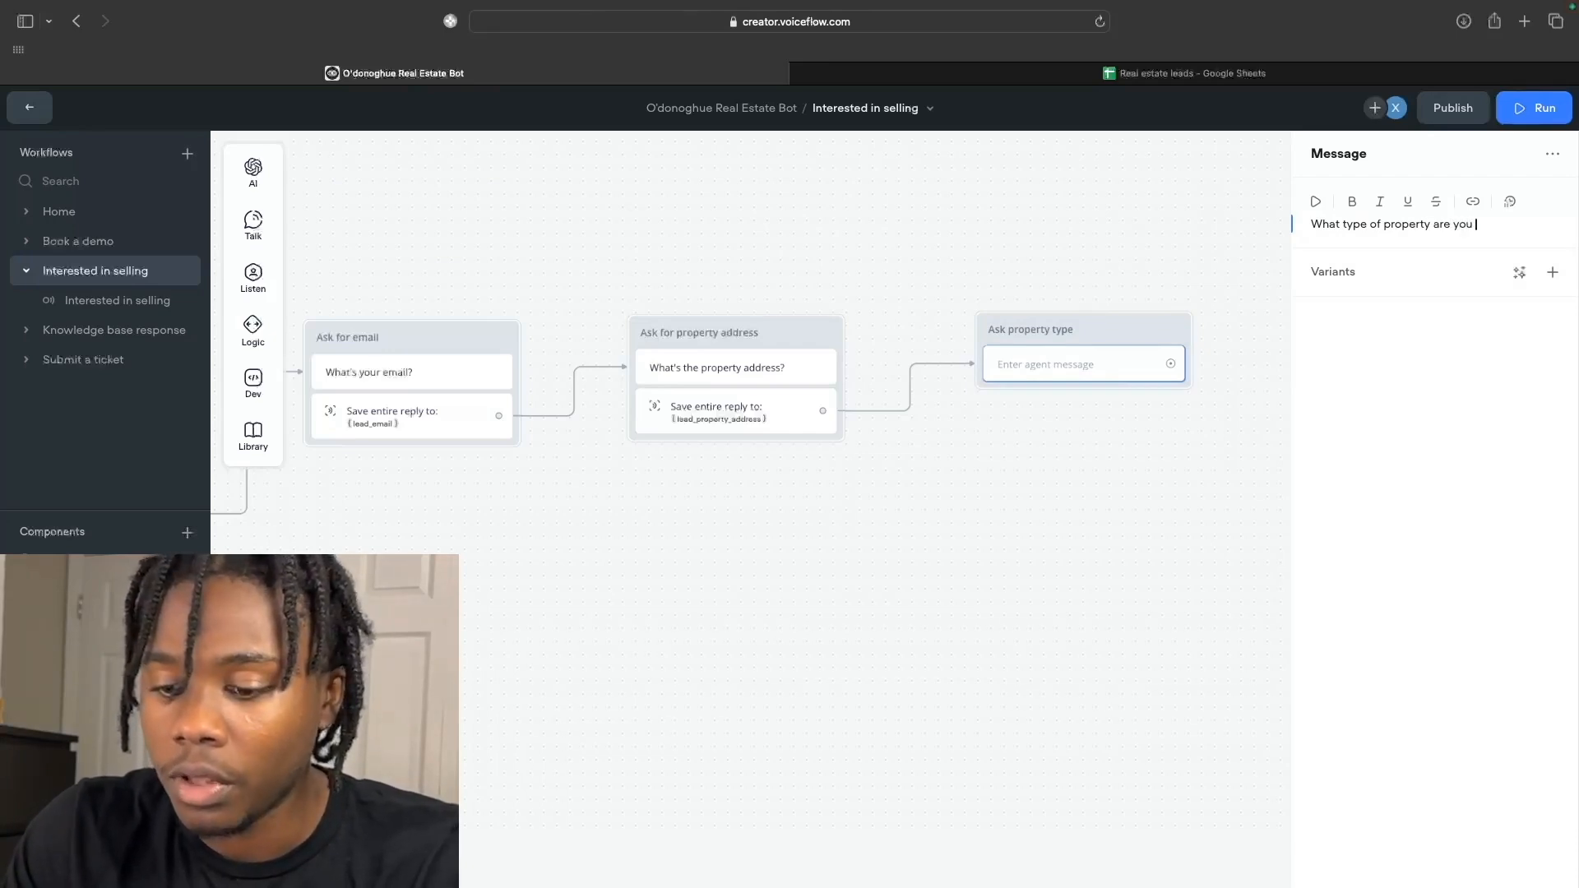
text( listing)
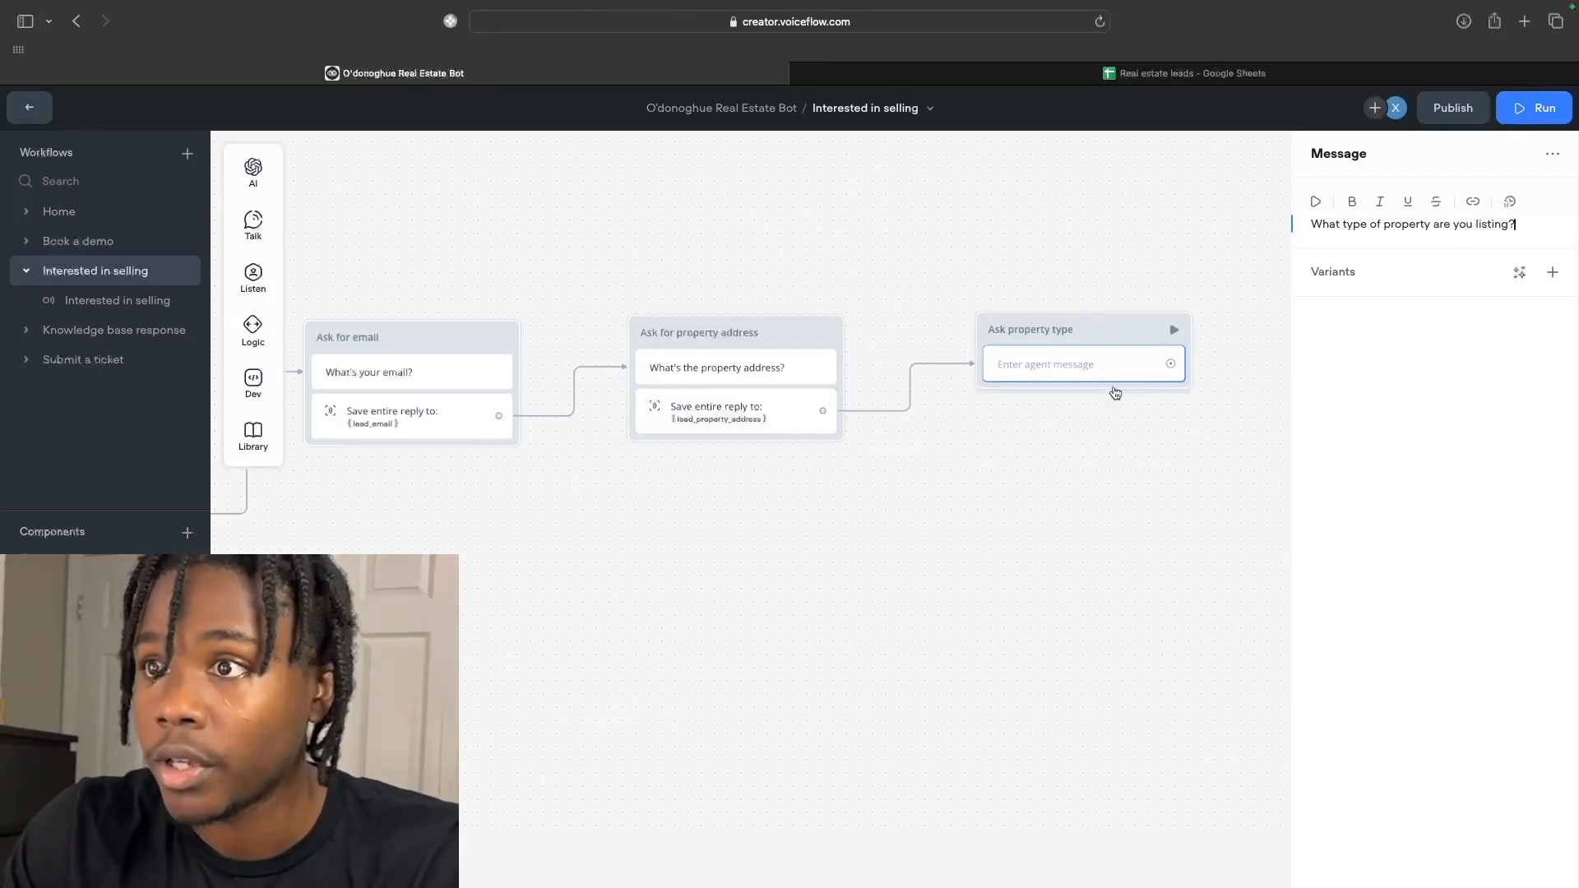
text(?)
Finish the Ask property type question 'What type of property are you listing?'.
mouse_move(271, 284)
Add a Buttons step to Ask property type with House and Townhome choices.
drag(298, 278, 1058, 399)
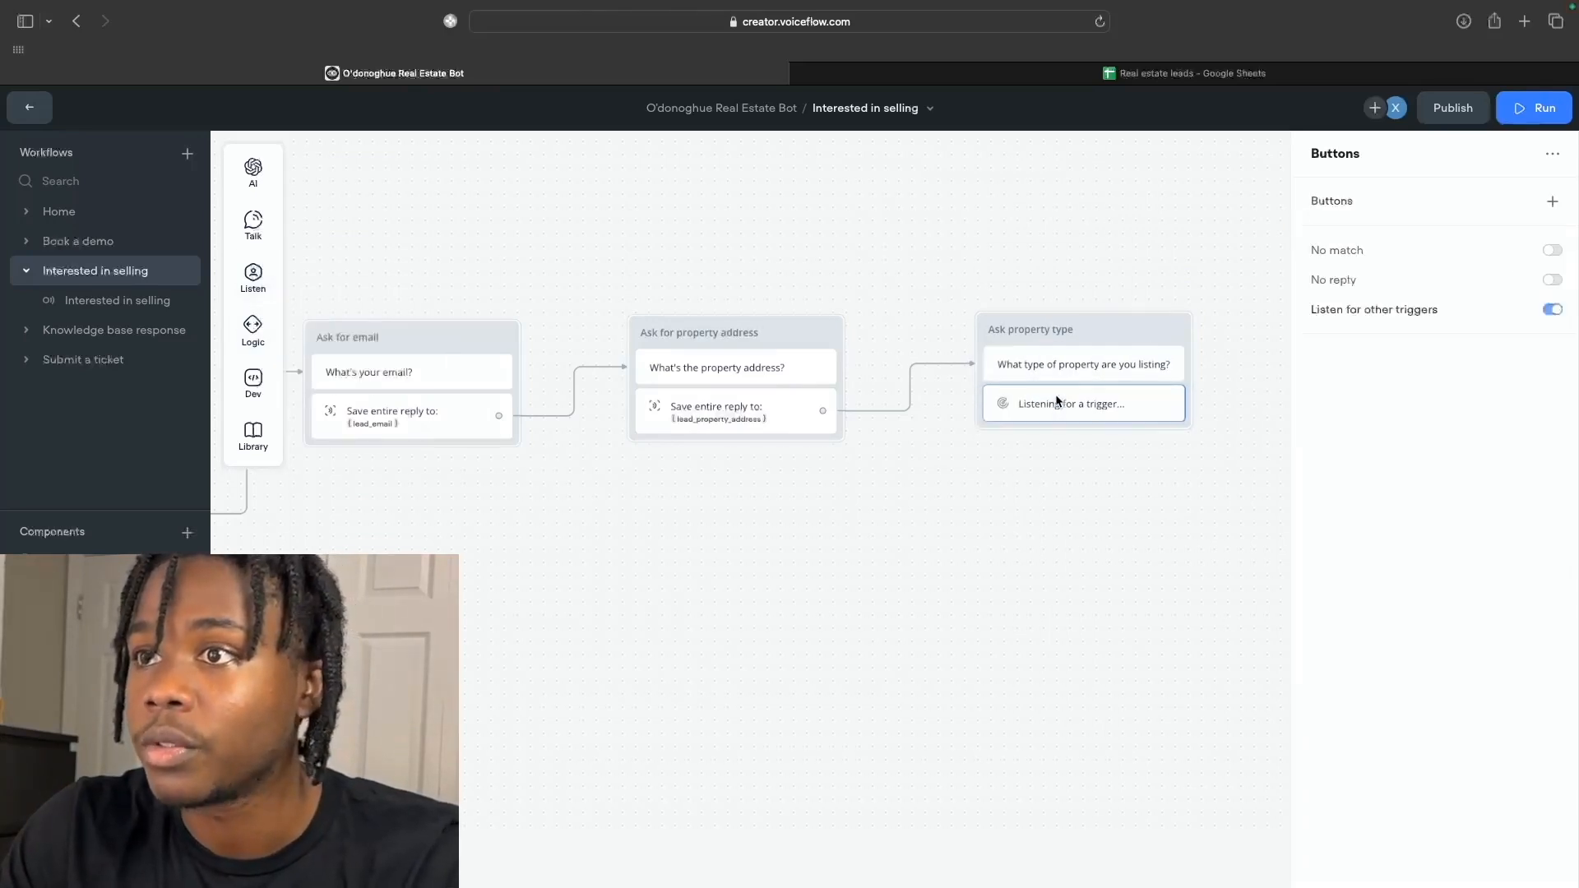
scroll(1057, 398, right, 2)
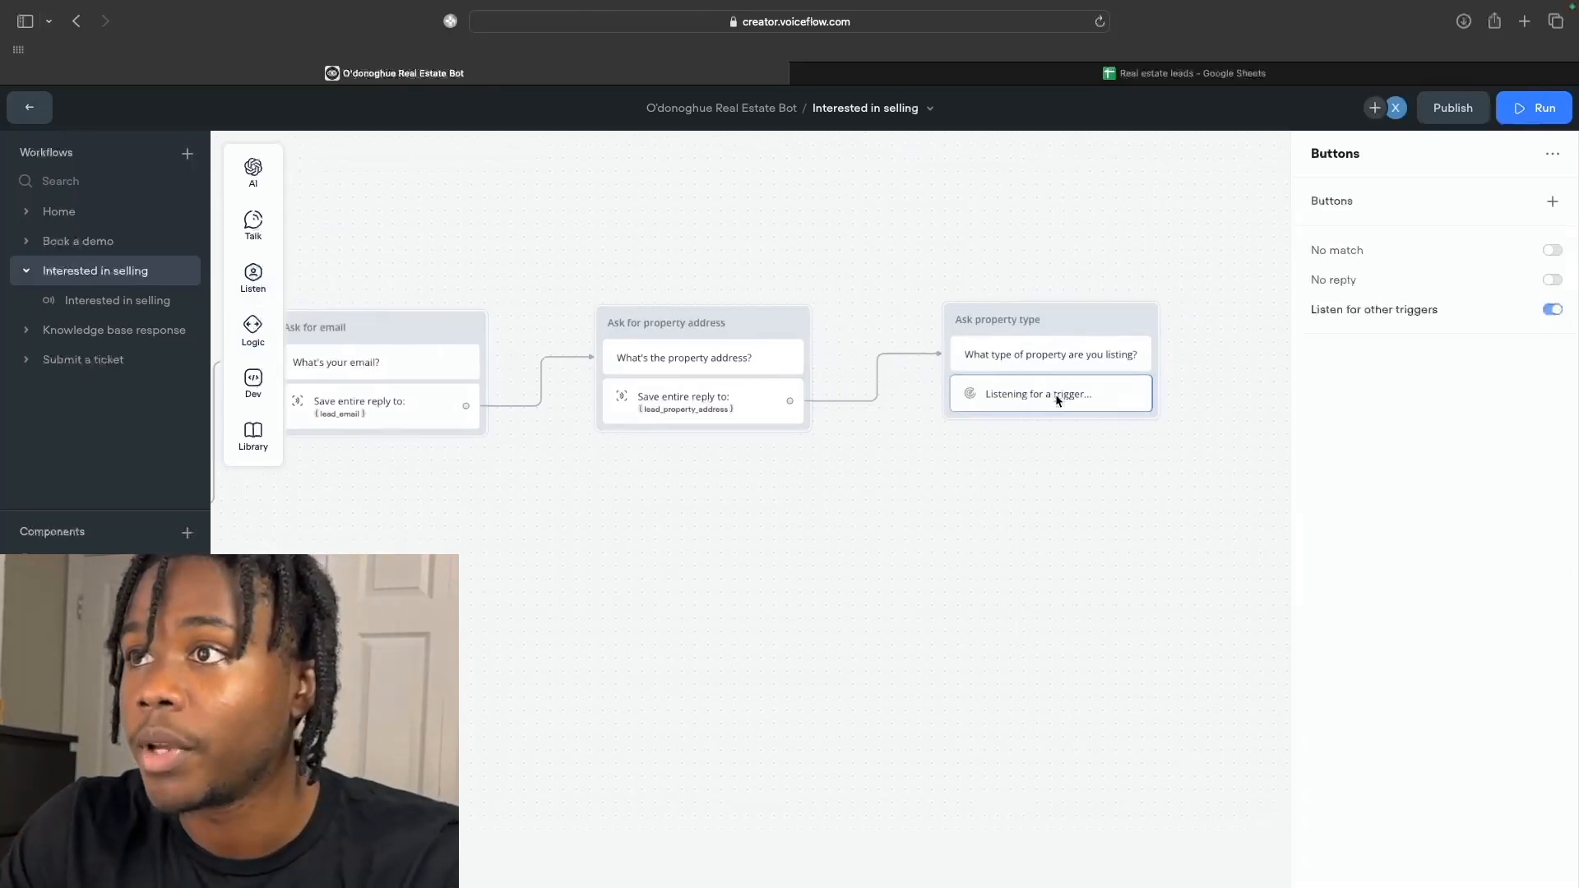
click(1553, 202)
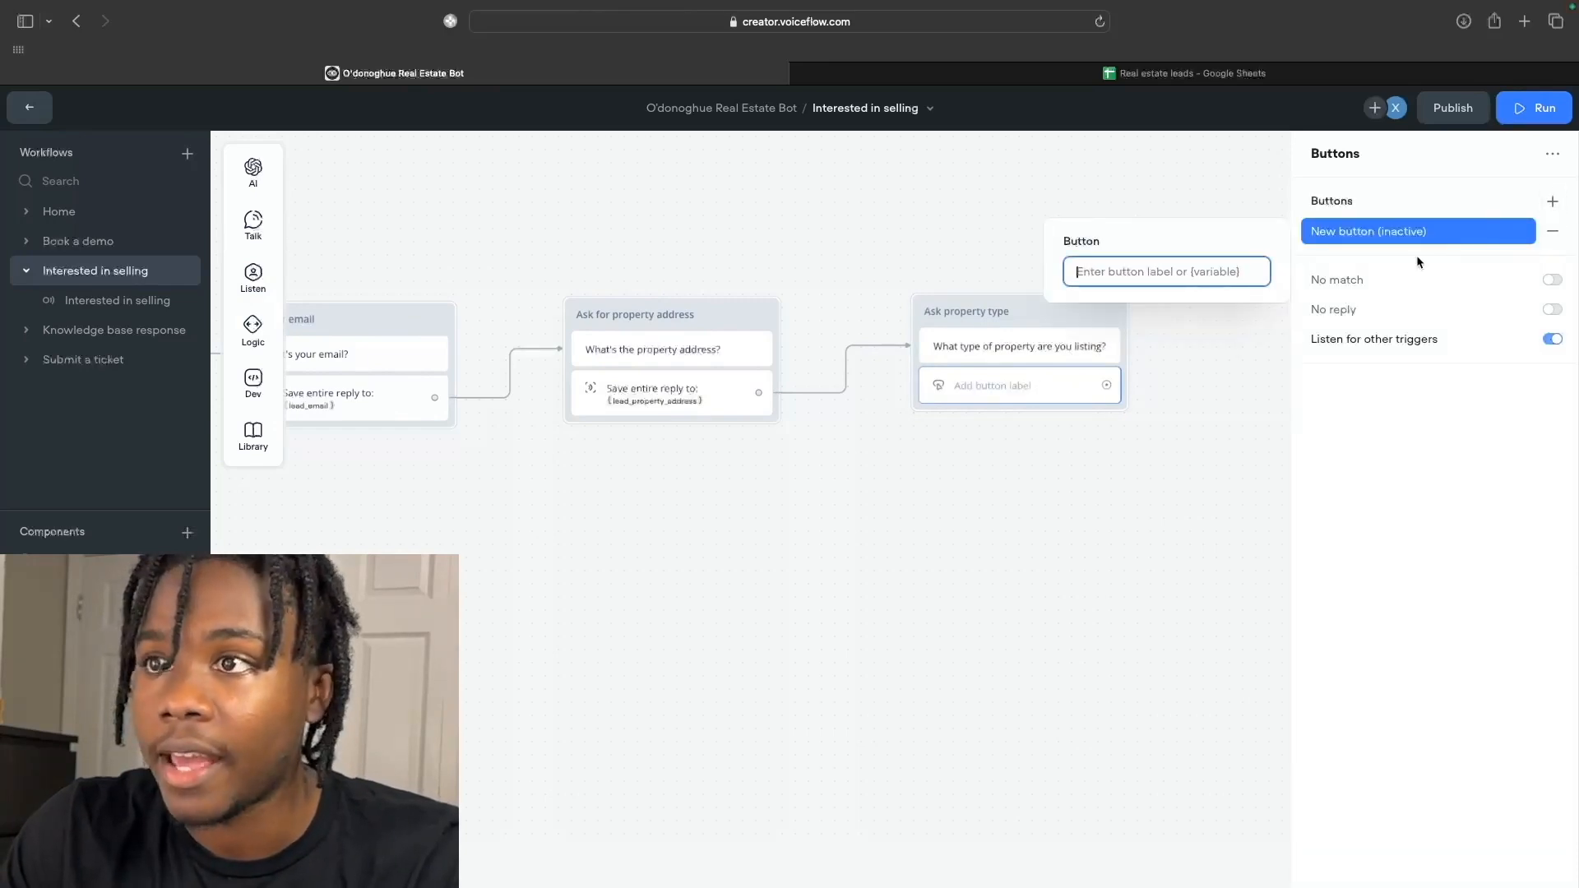
text(House)
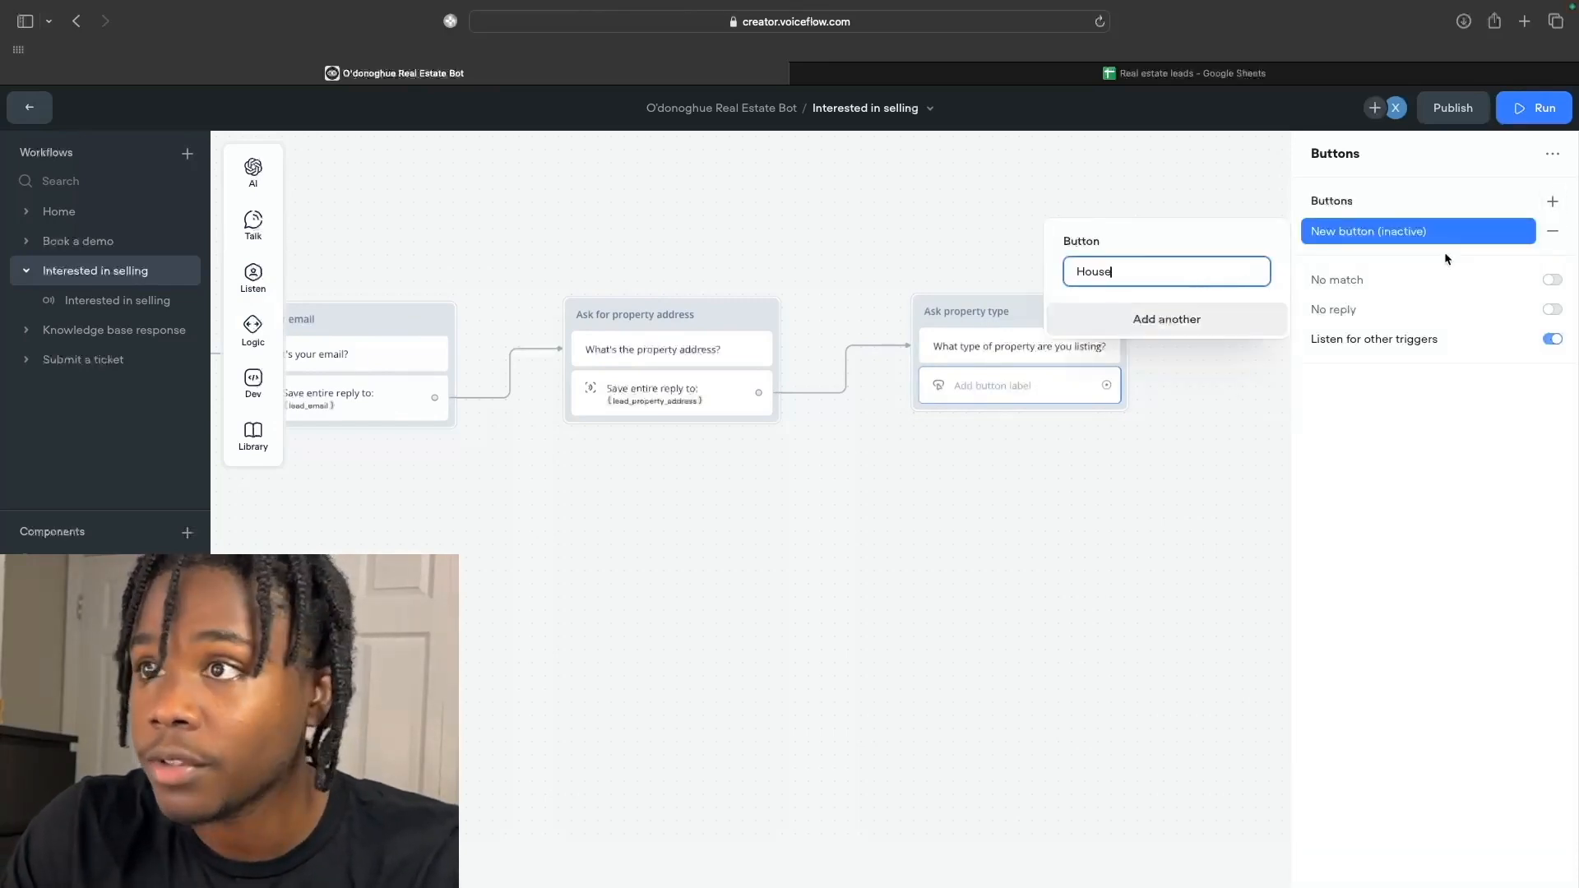
click(1231, 327)
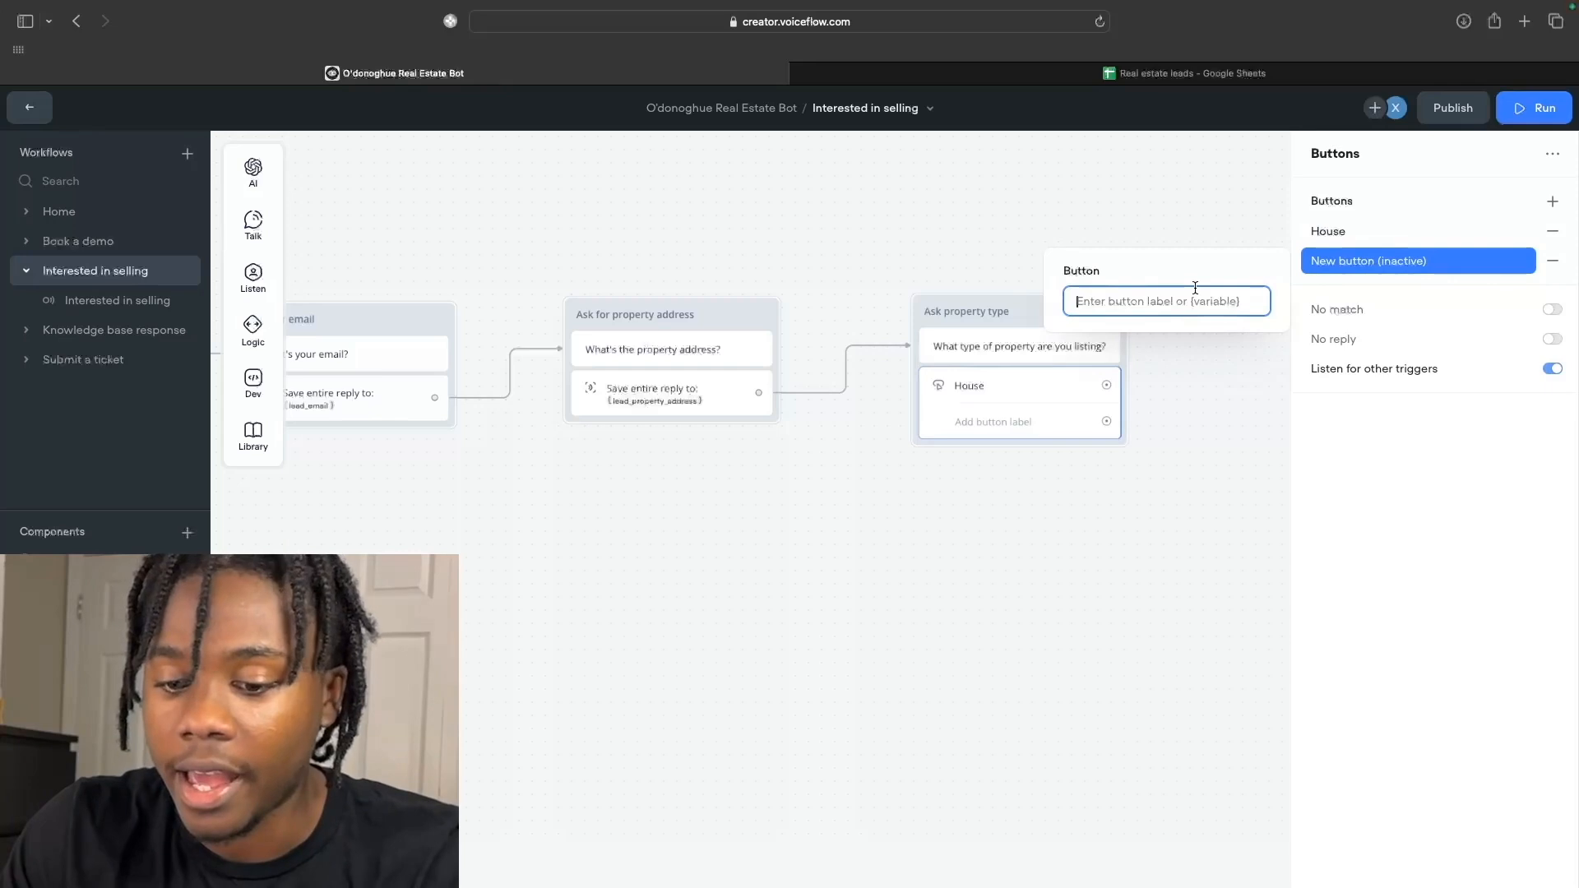
text(Townhome)
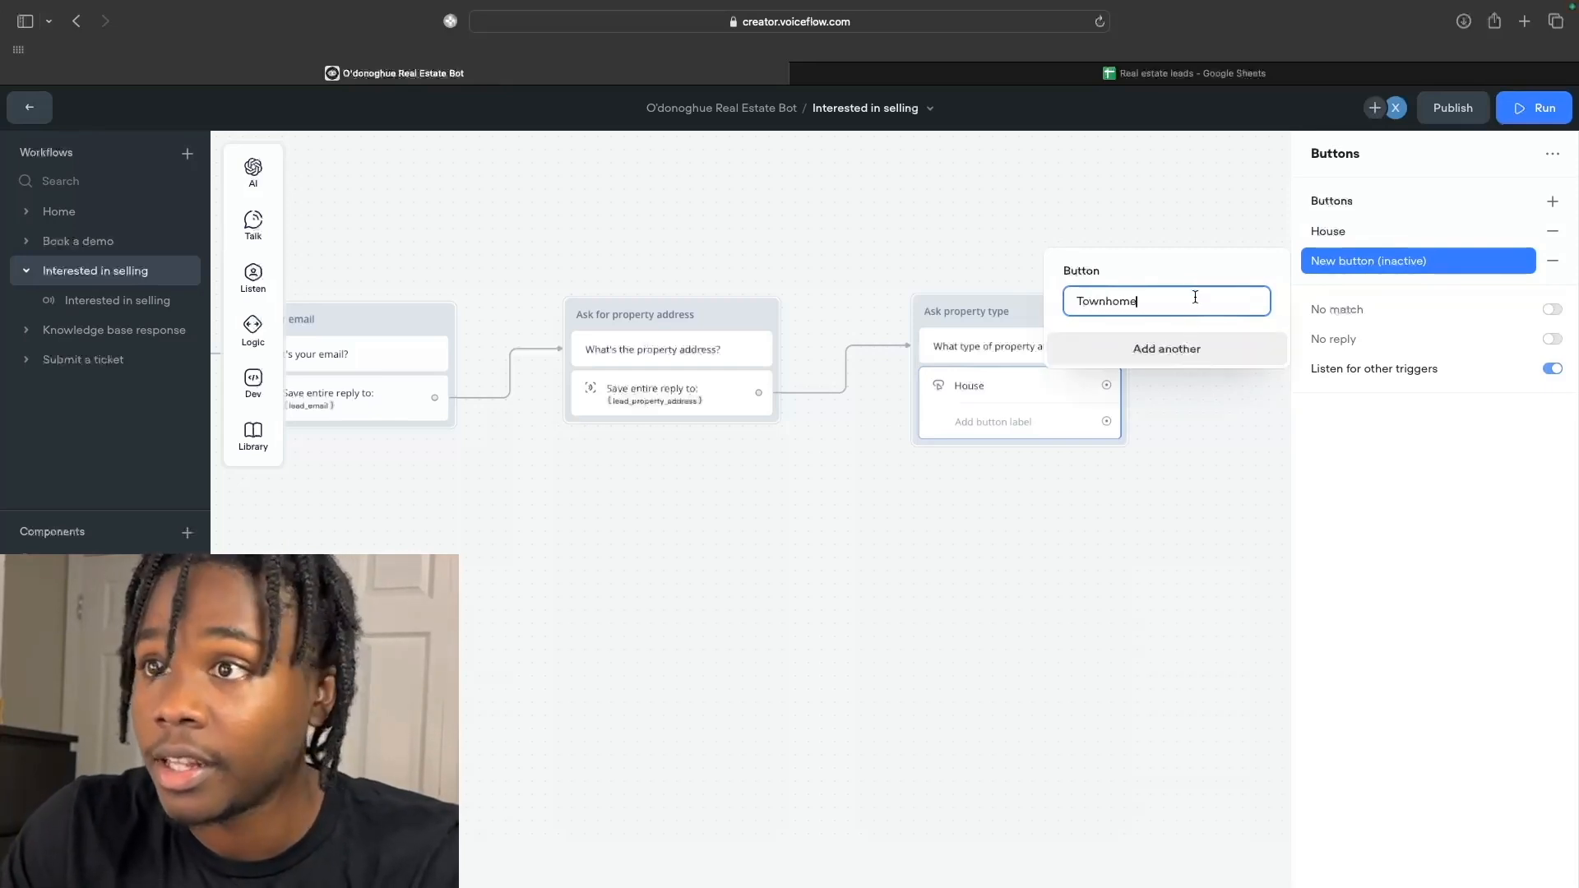
Add Condo and Apartment buttons, then delete the leftover empty button.
click(1167, 353)
text(Condo)
click(1164, 379)
text(Apartment)
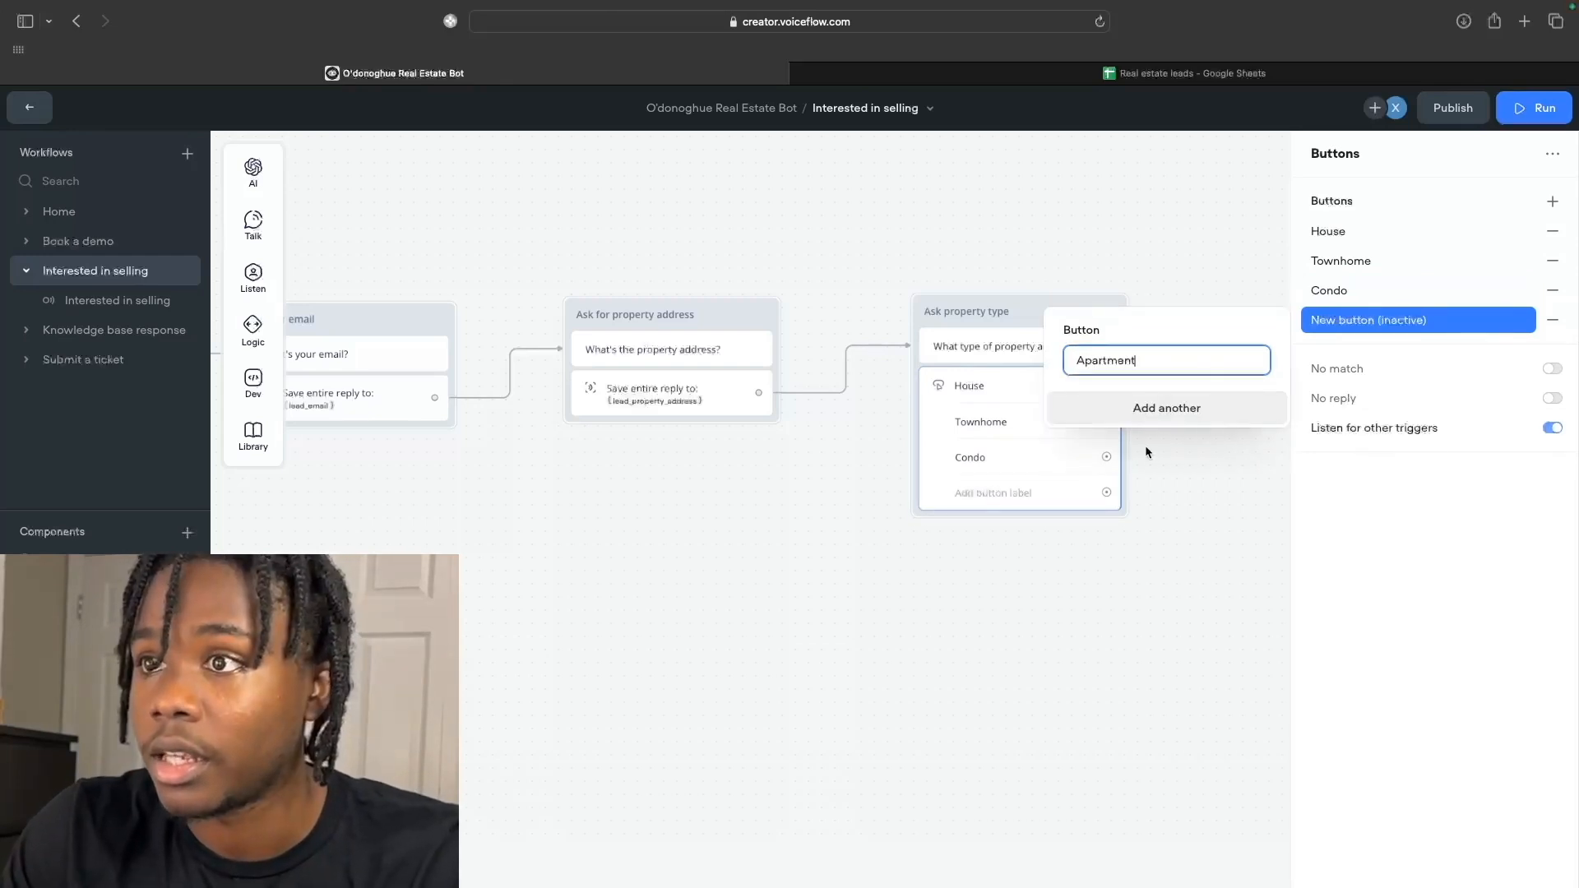
click(1149, 418)
click(1110, 655)
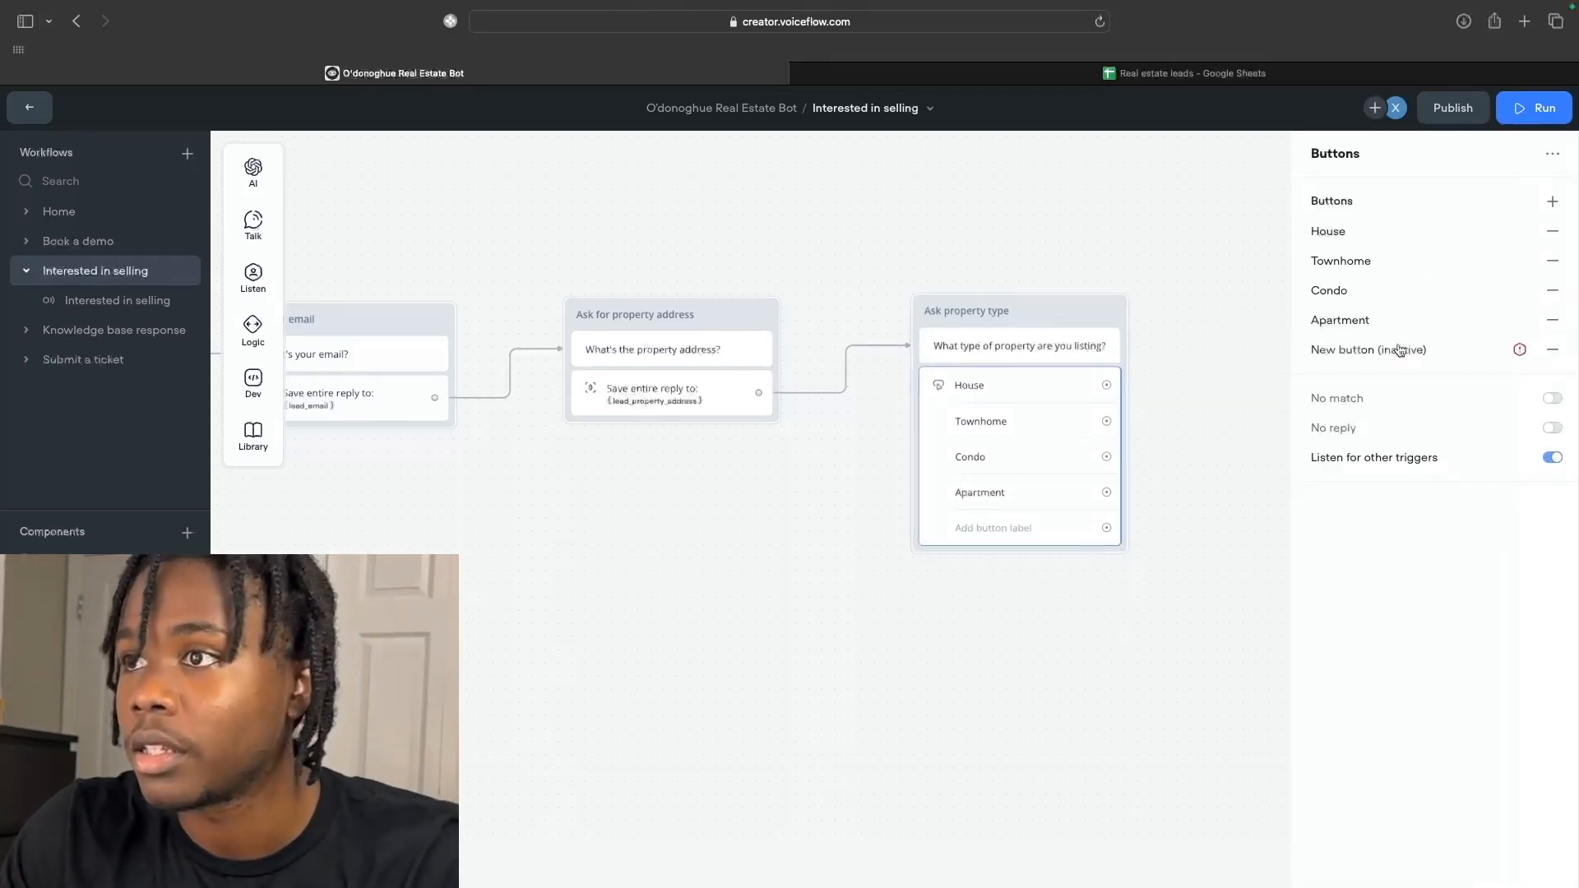
click(1552, 349)
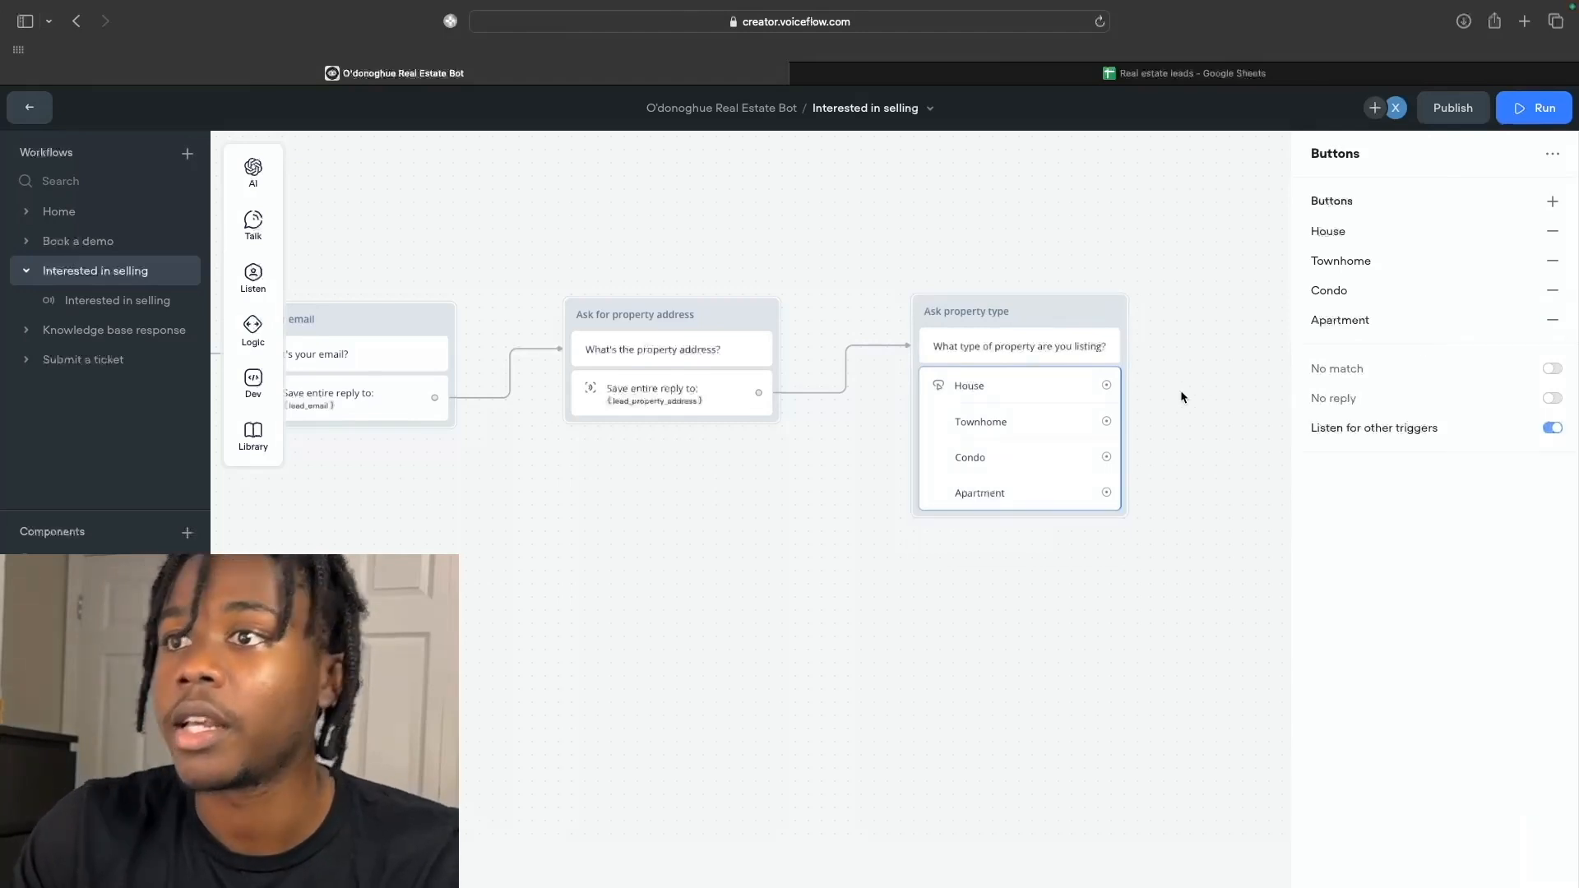
scroll(1181, 398, right, 3)
scroll(1181, 398, right, 3)
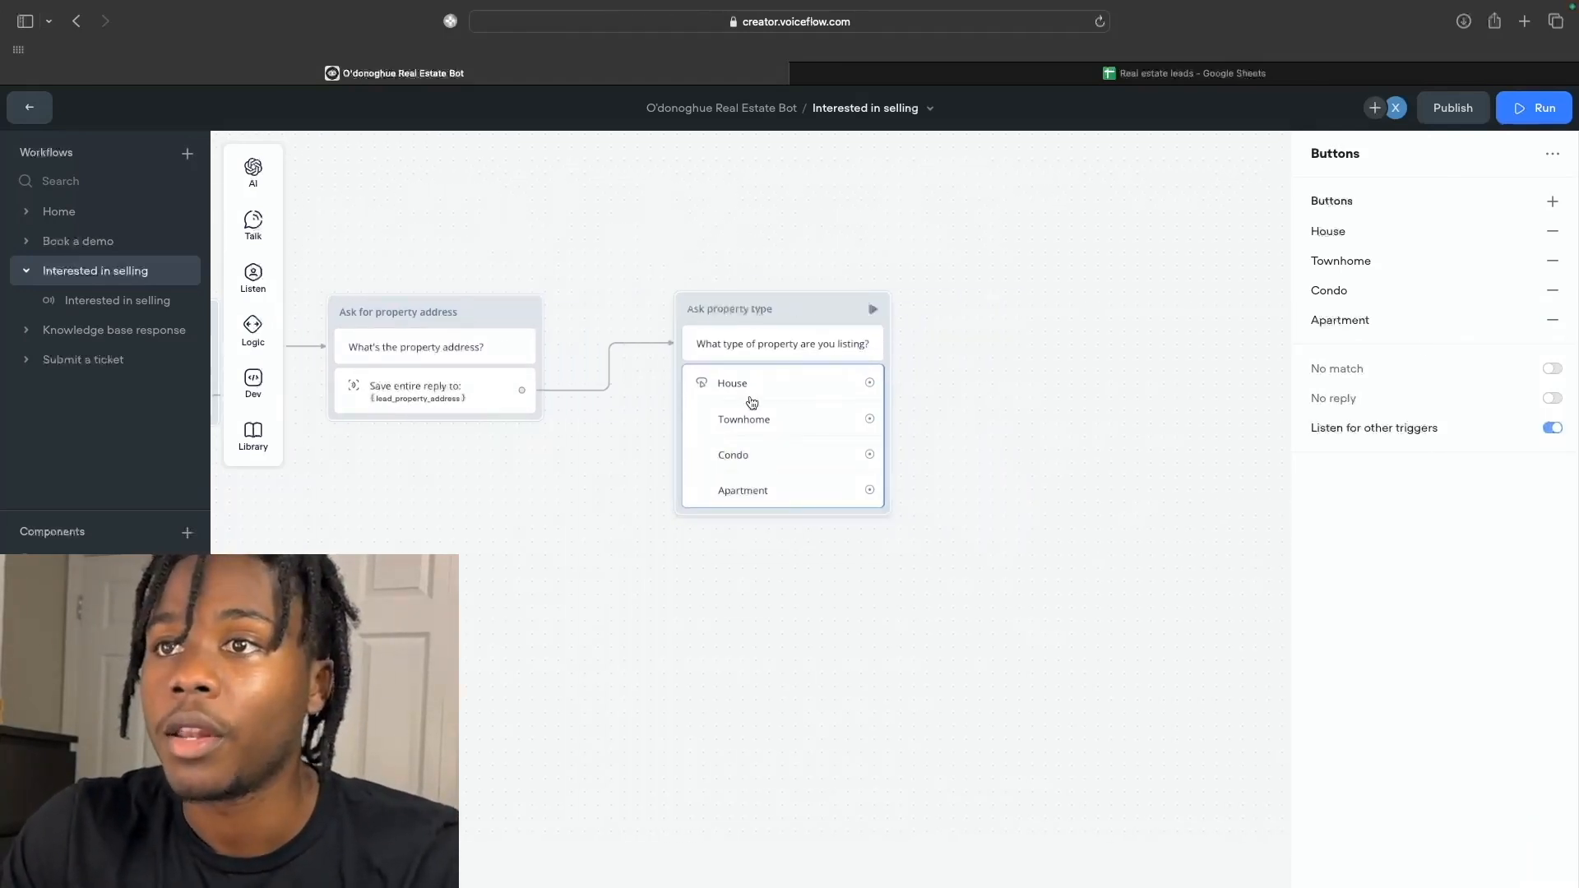
scroll(782, 481, right, 2)
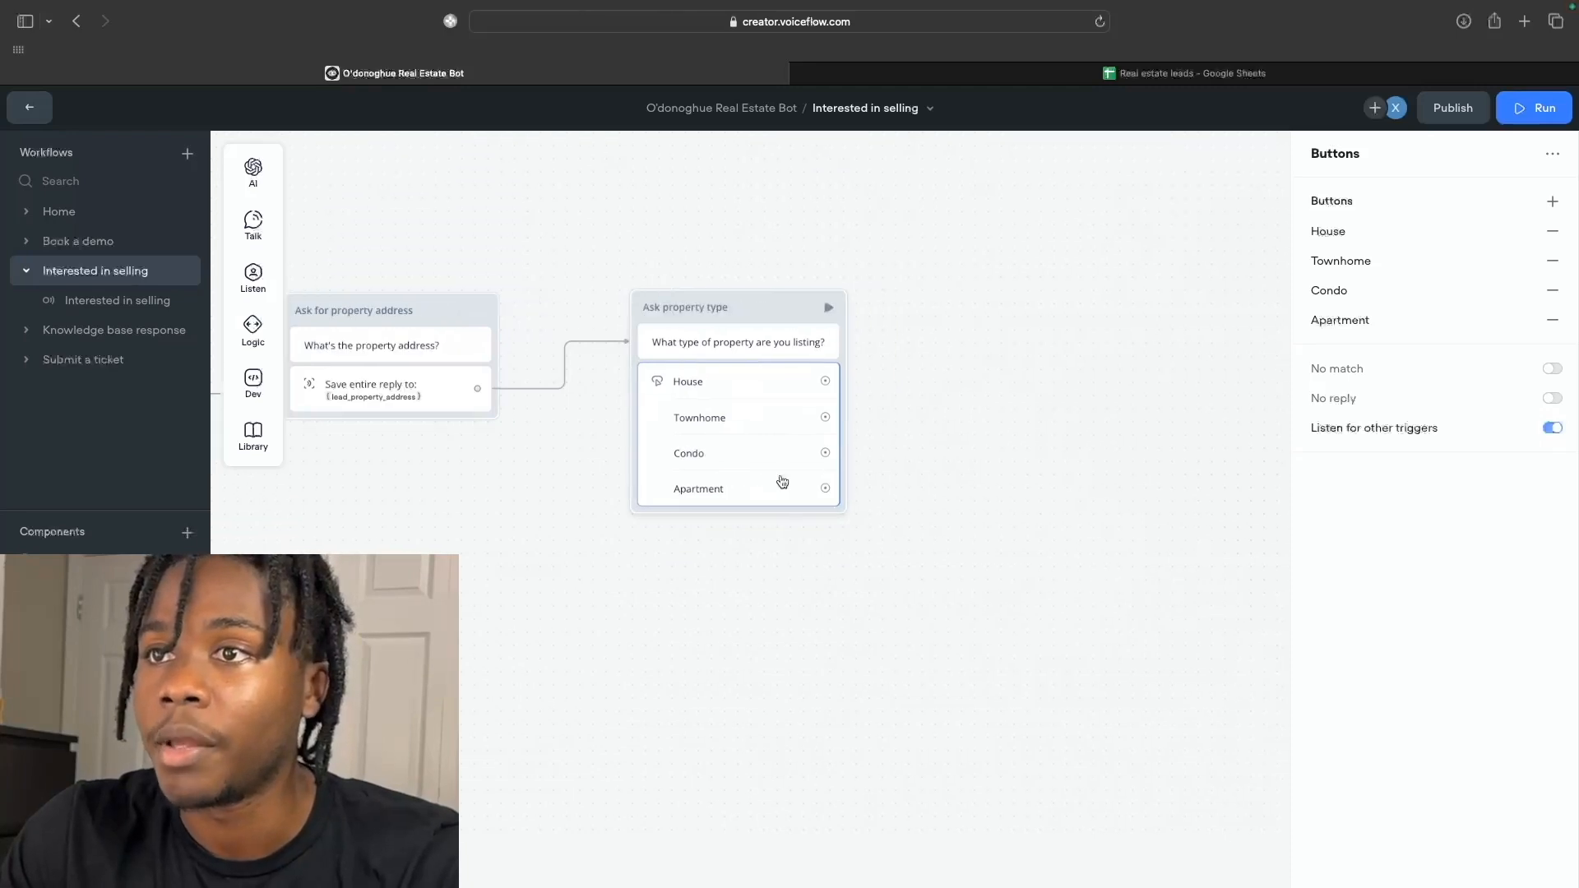
scroll(782, 481, right, 1)
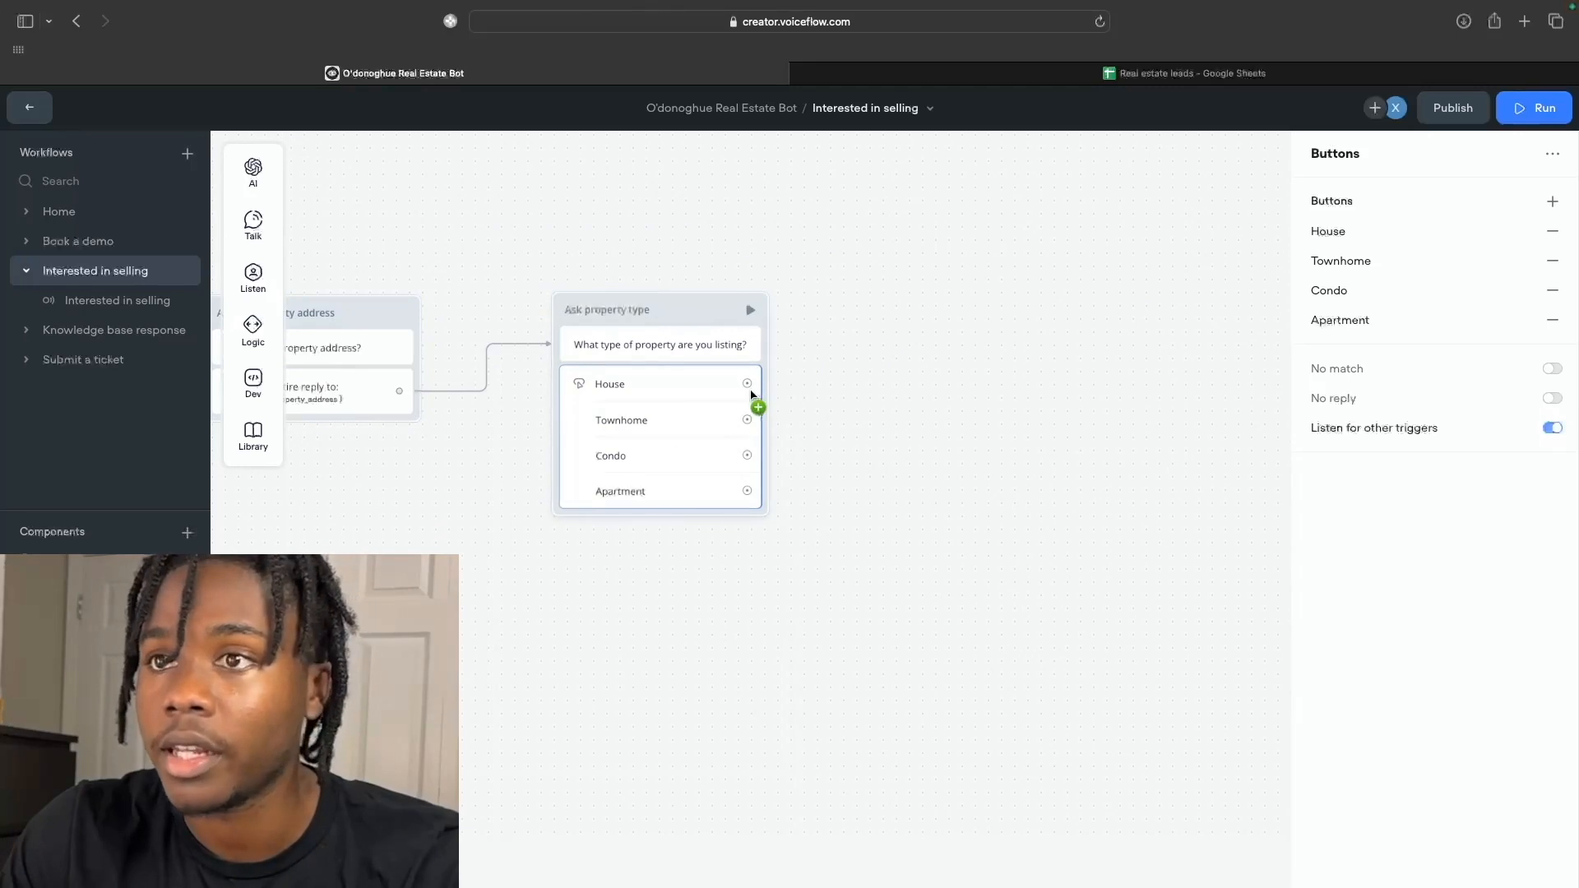
Connect the House choice to a new block containing a Dev > API step.
drag(747, 387, 887, 245)
mouse_move(946, 260)
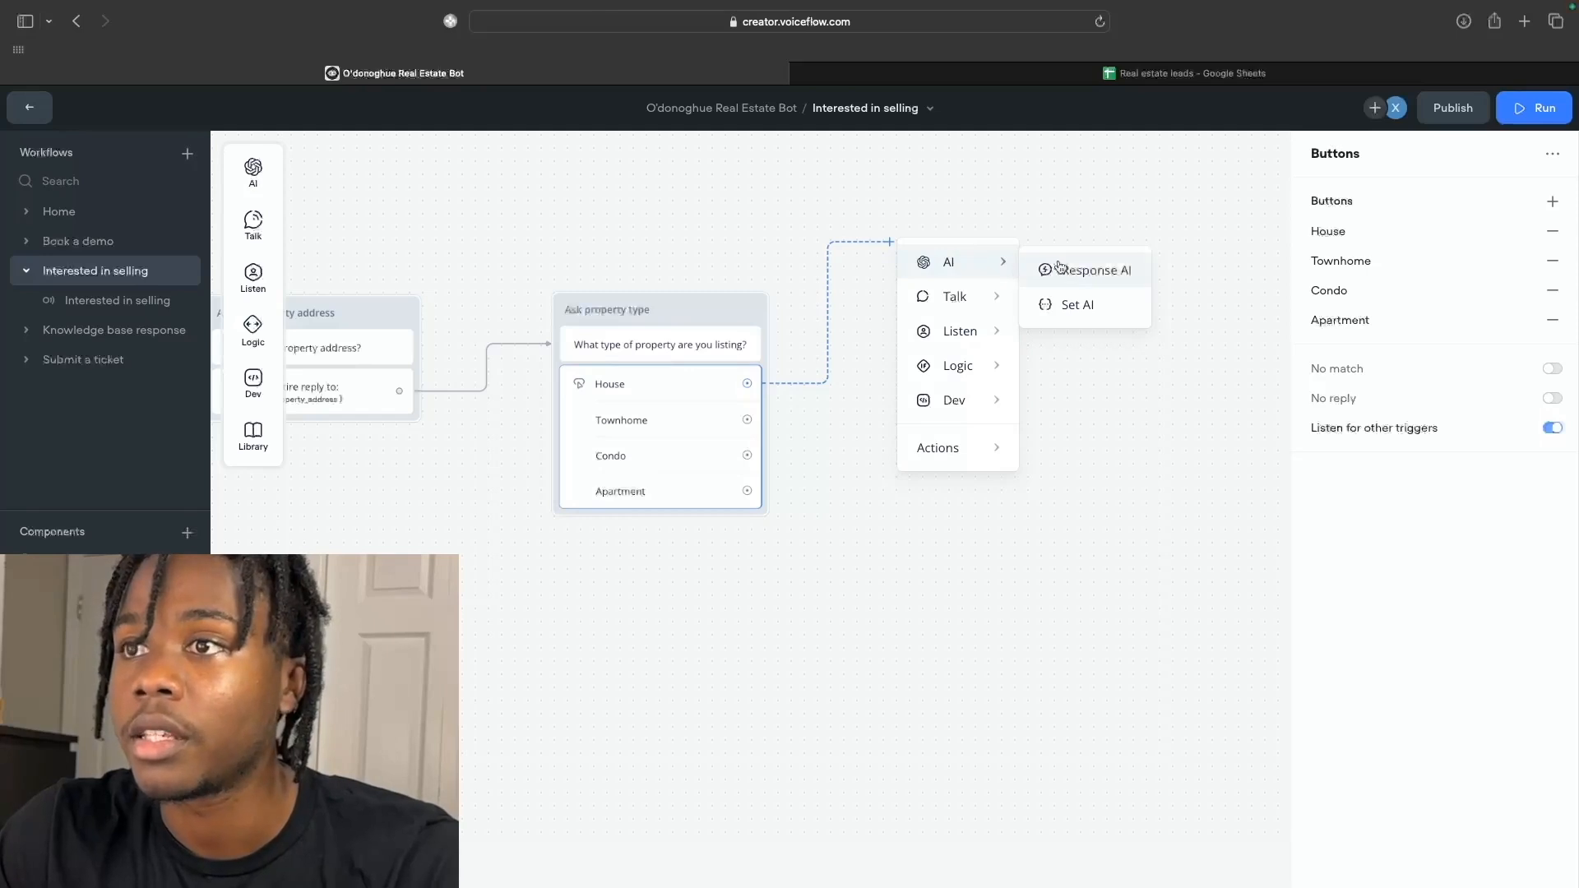
mouse_move(976, 407)
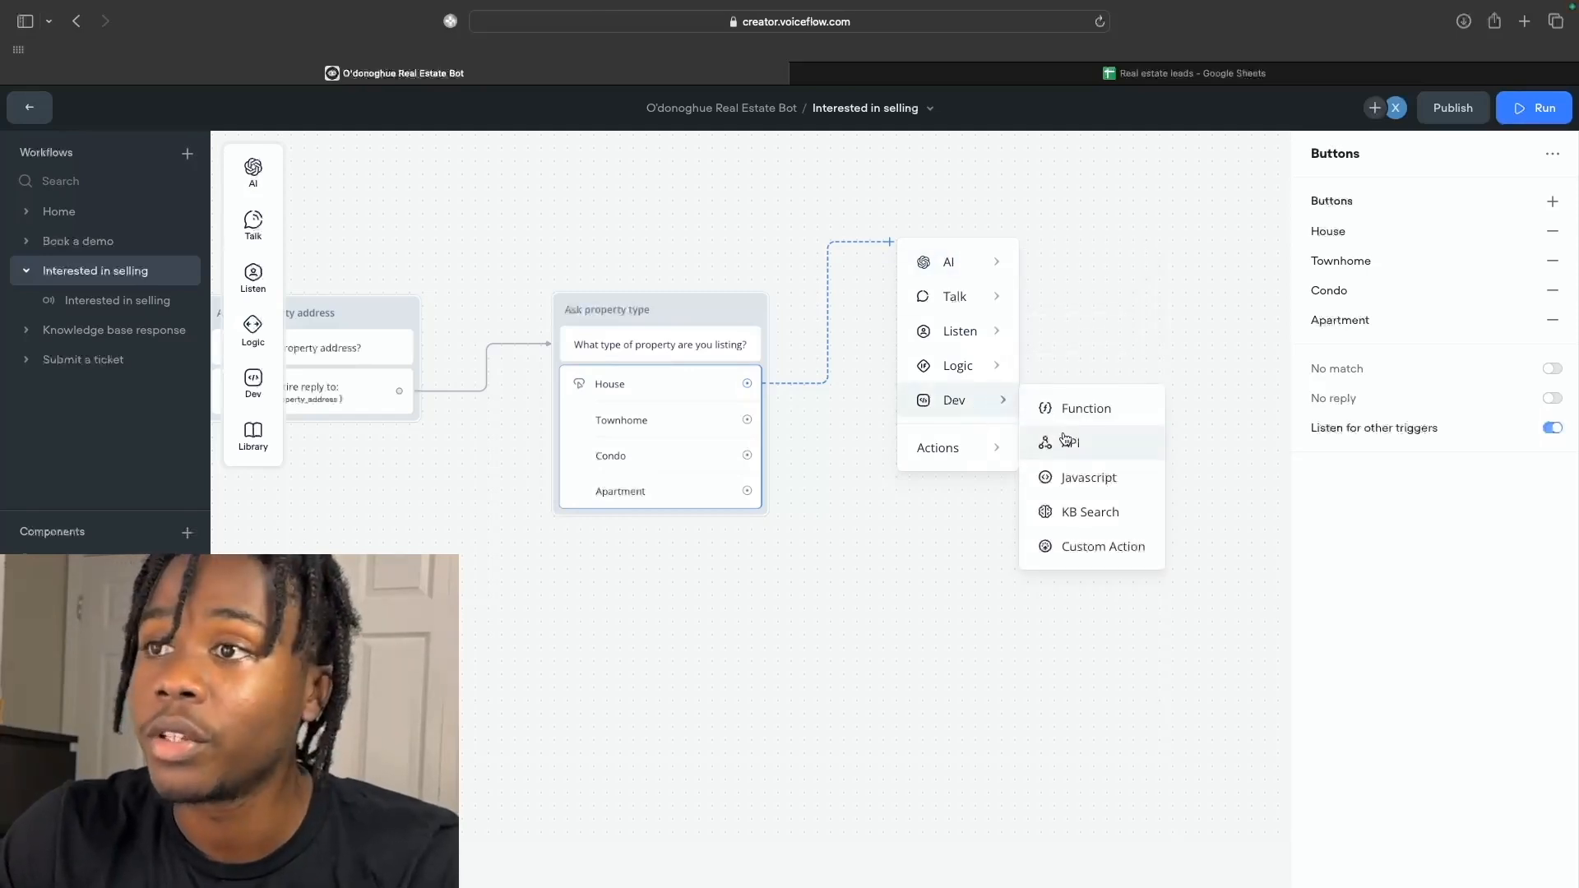
click(1066, 439)
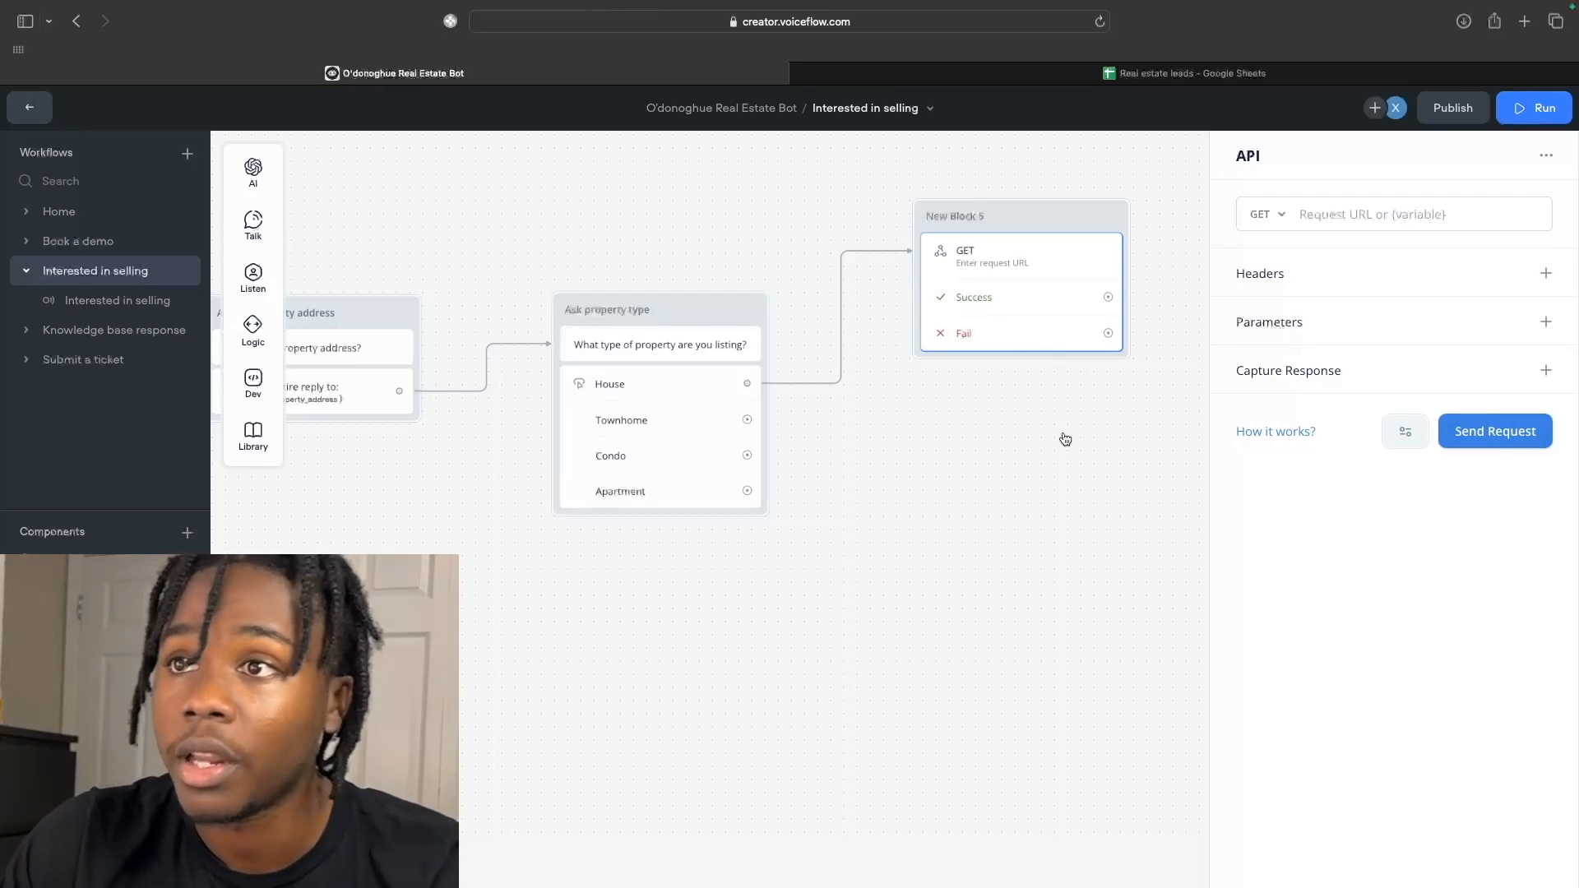
click(1525, 23)
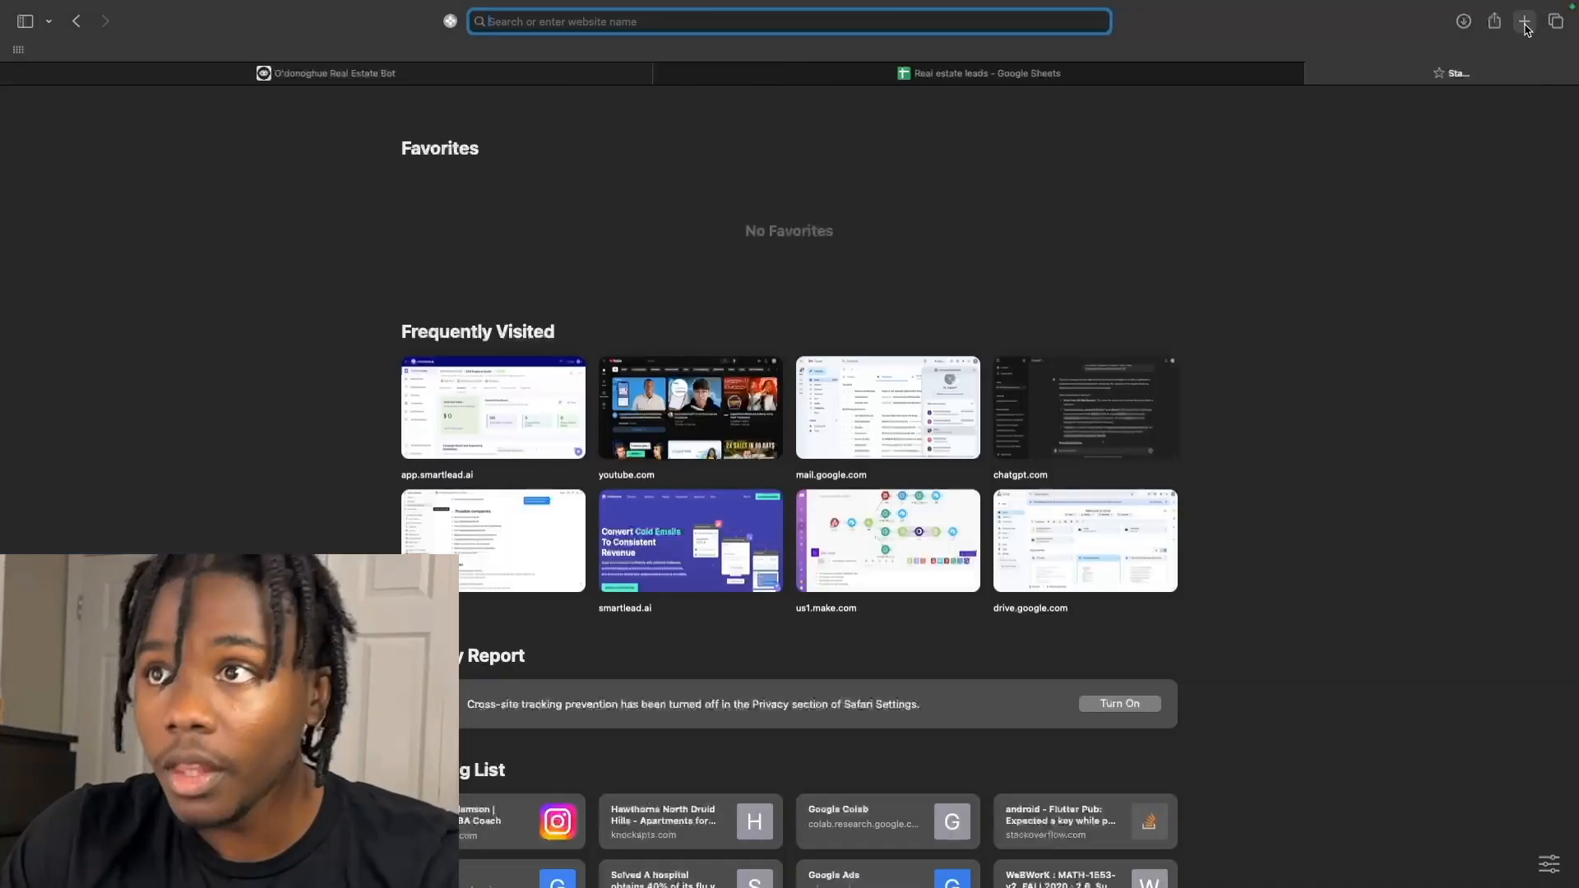
Go to make.com and create a new scenario.
text(make.)
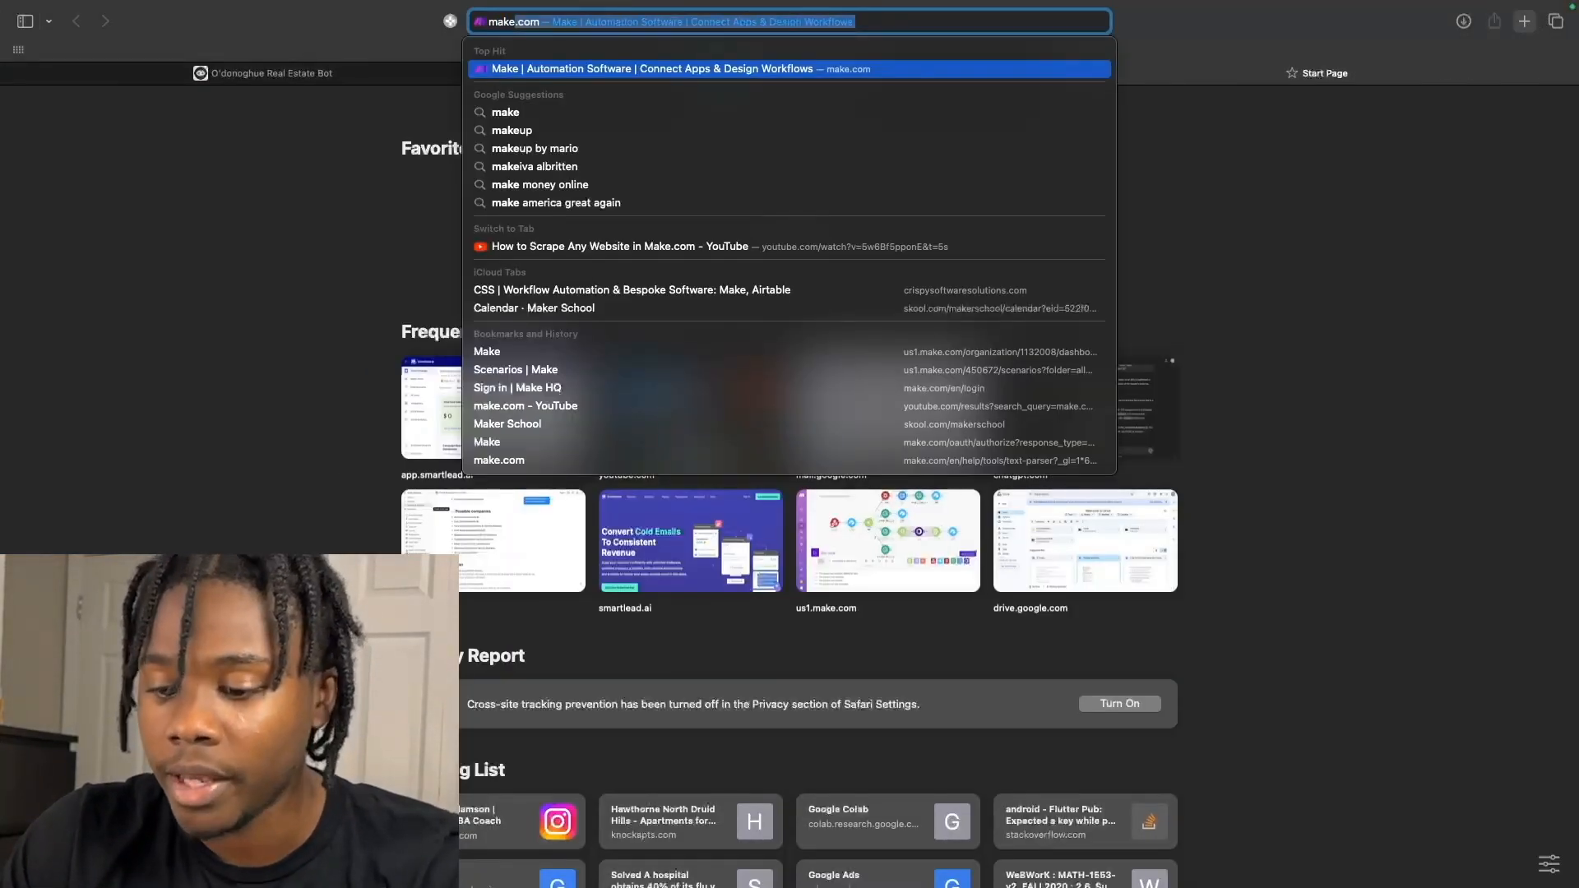
text(co)
key(Return)
click(1402, 117)
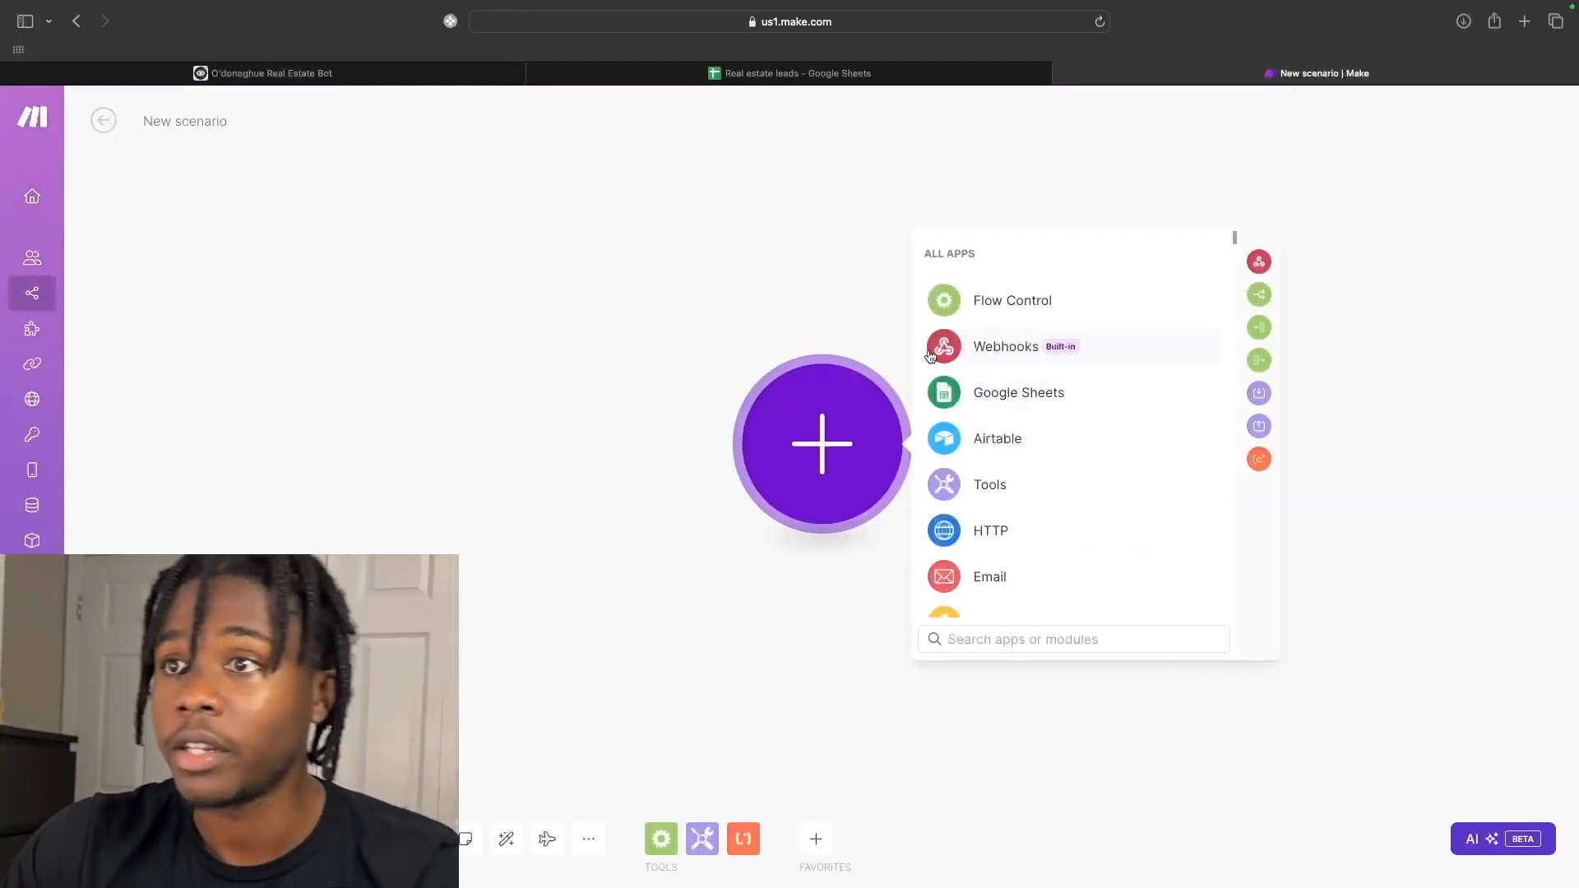
Add a Webhooks Custom webhook trigger named 'Real Estate Lead Submission' and save it.
click(971, 352)
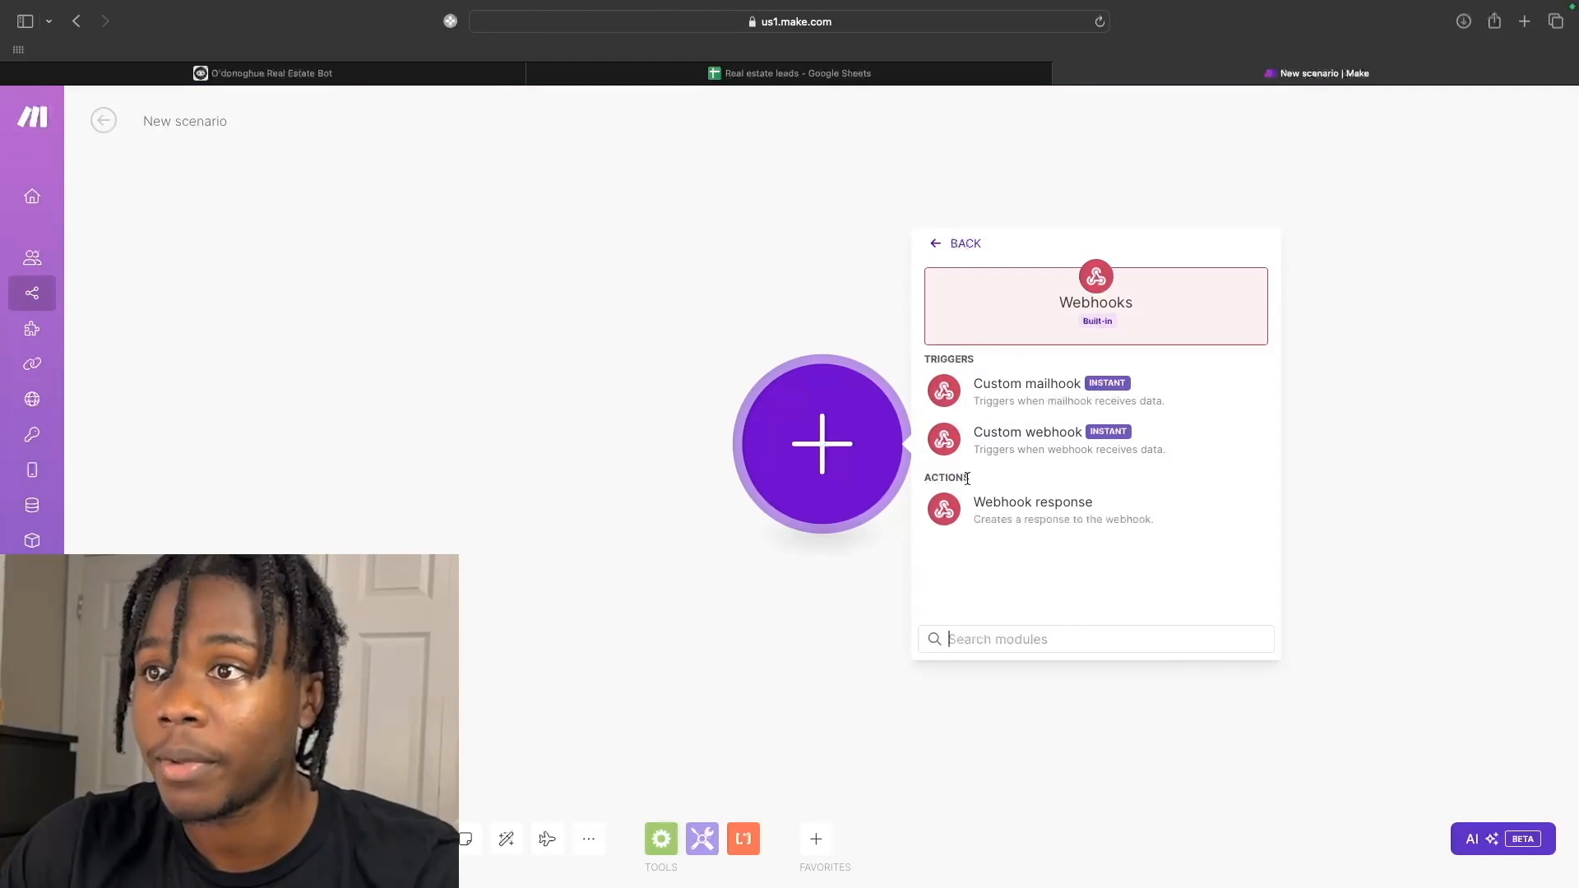
click(974, 437)
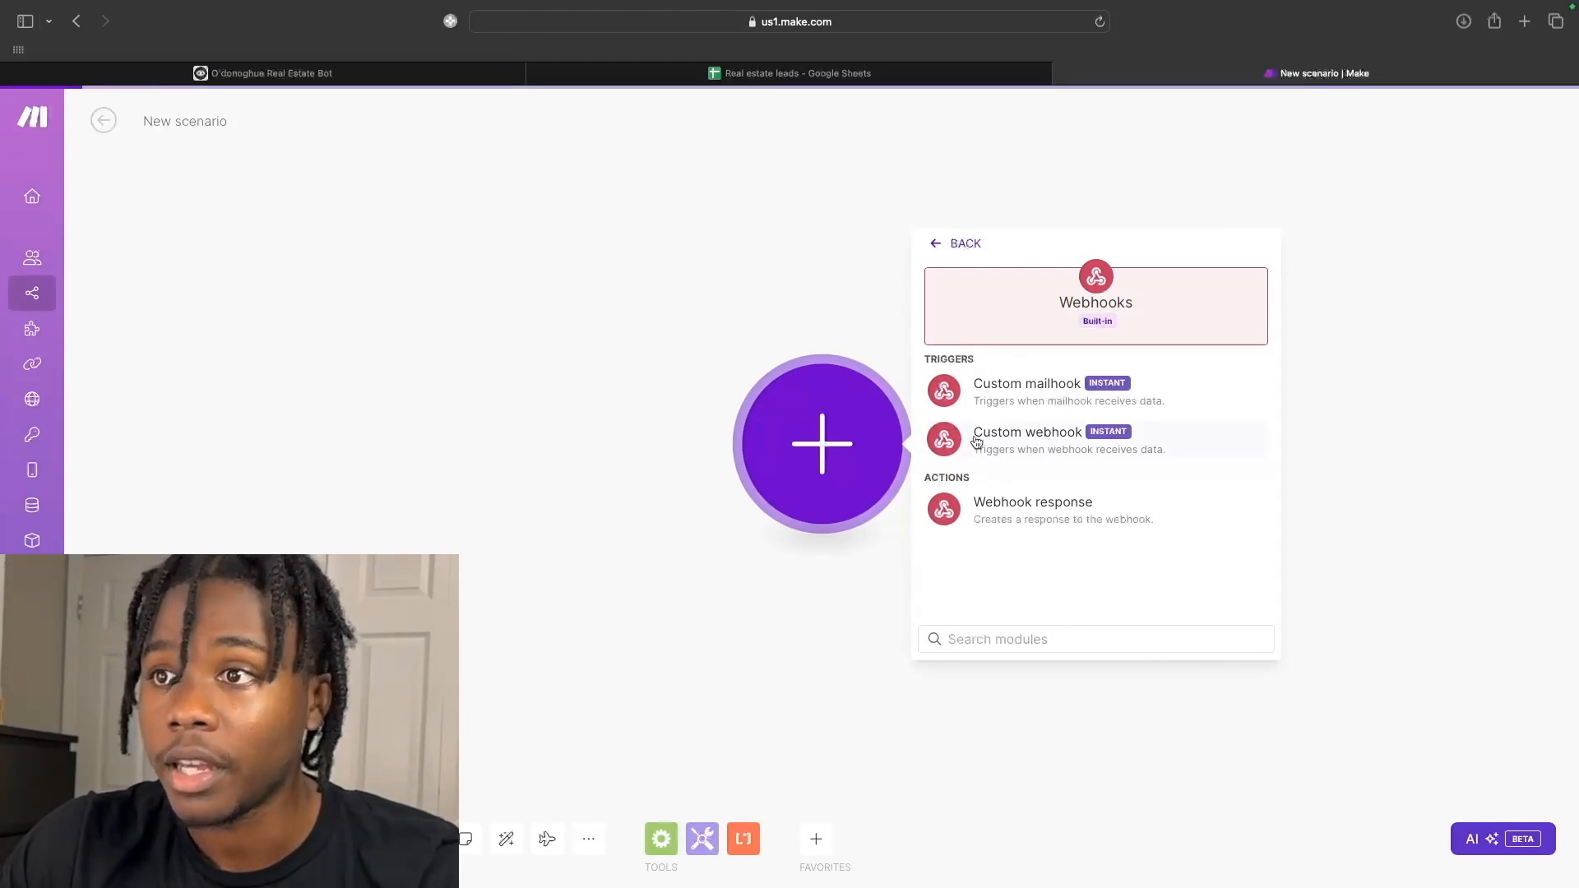
click(1252, 438)
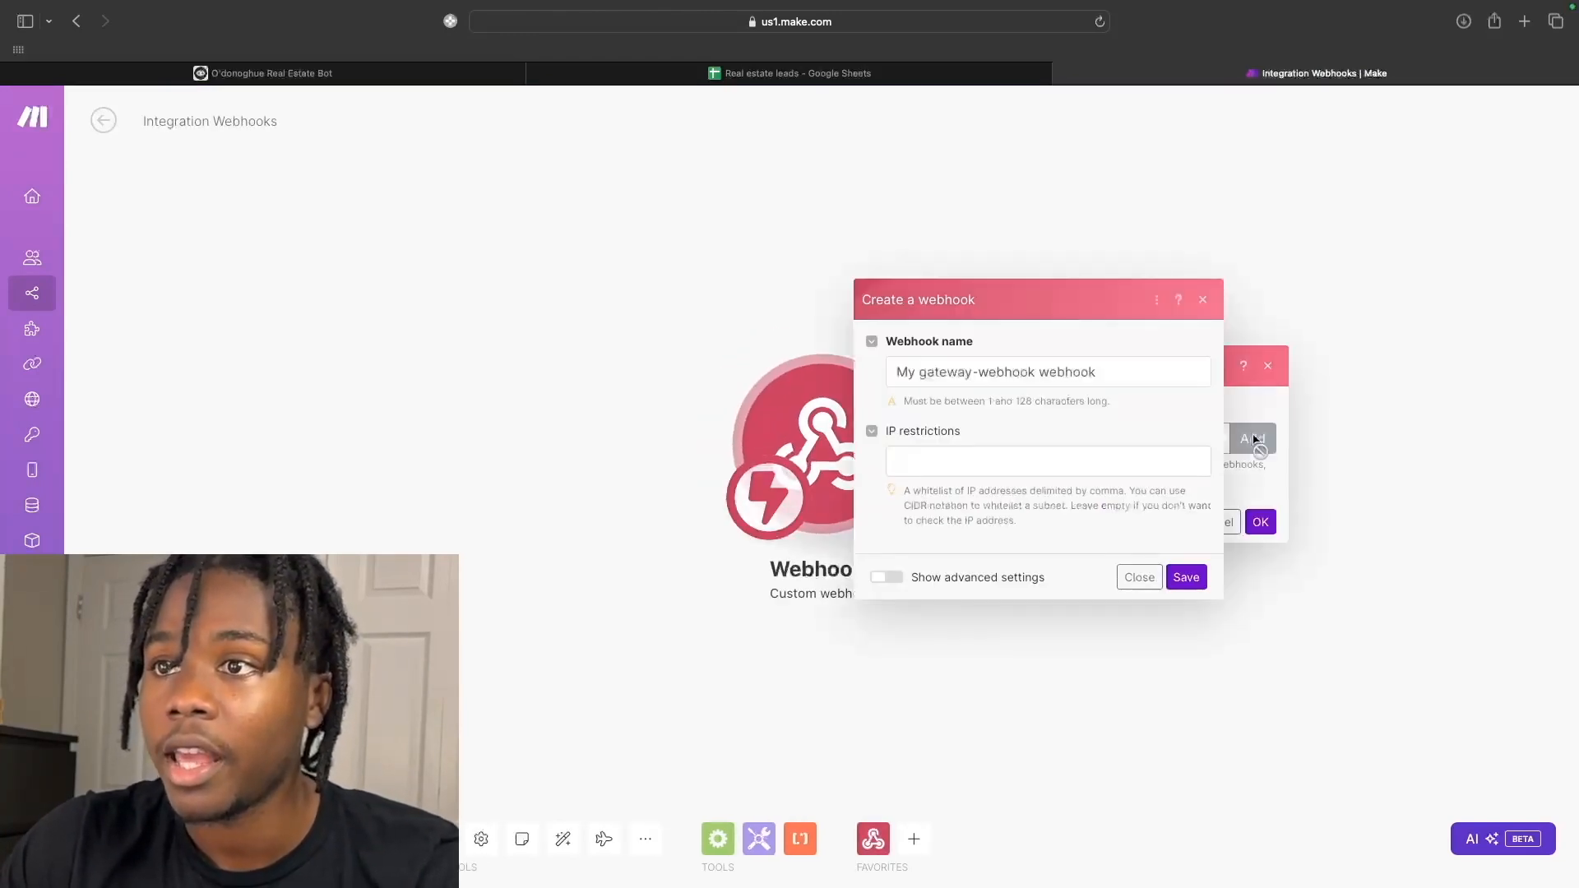
drag(1113, 374, 890, 374)
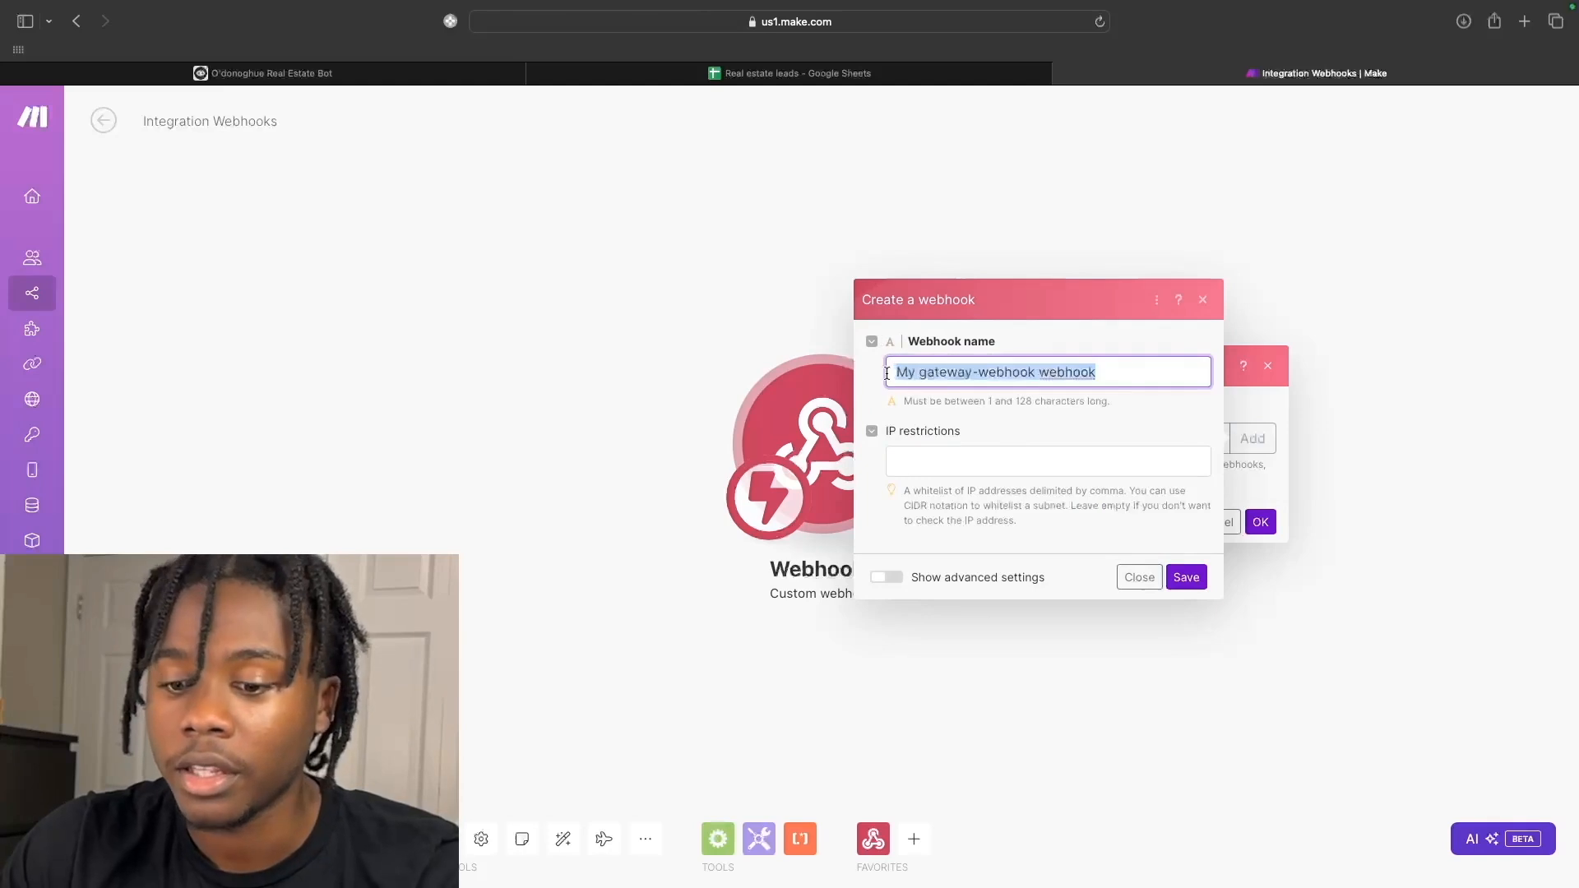
text(Real Estate Lead )
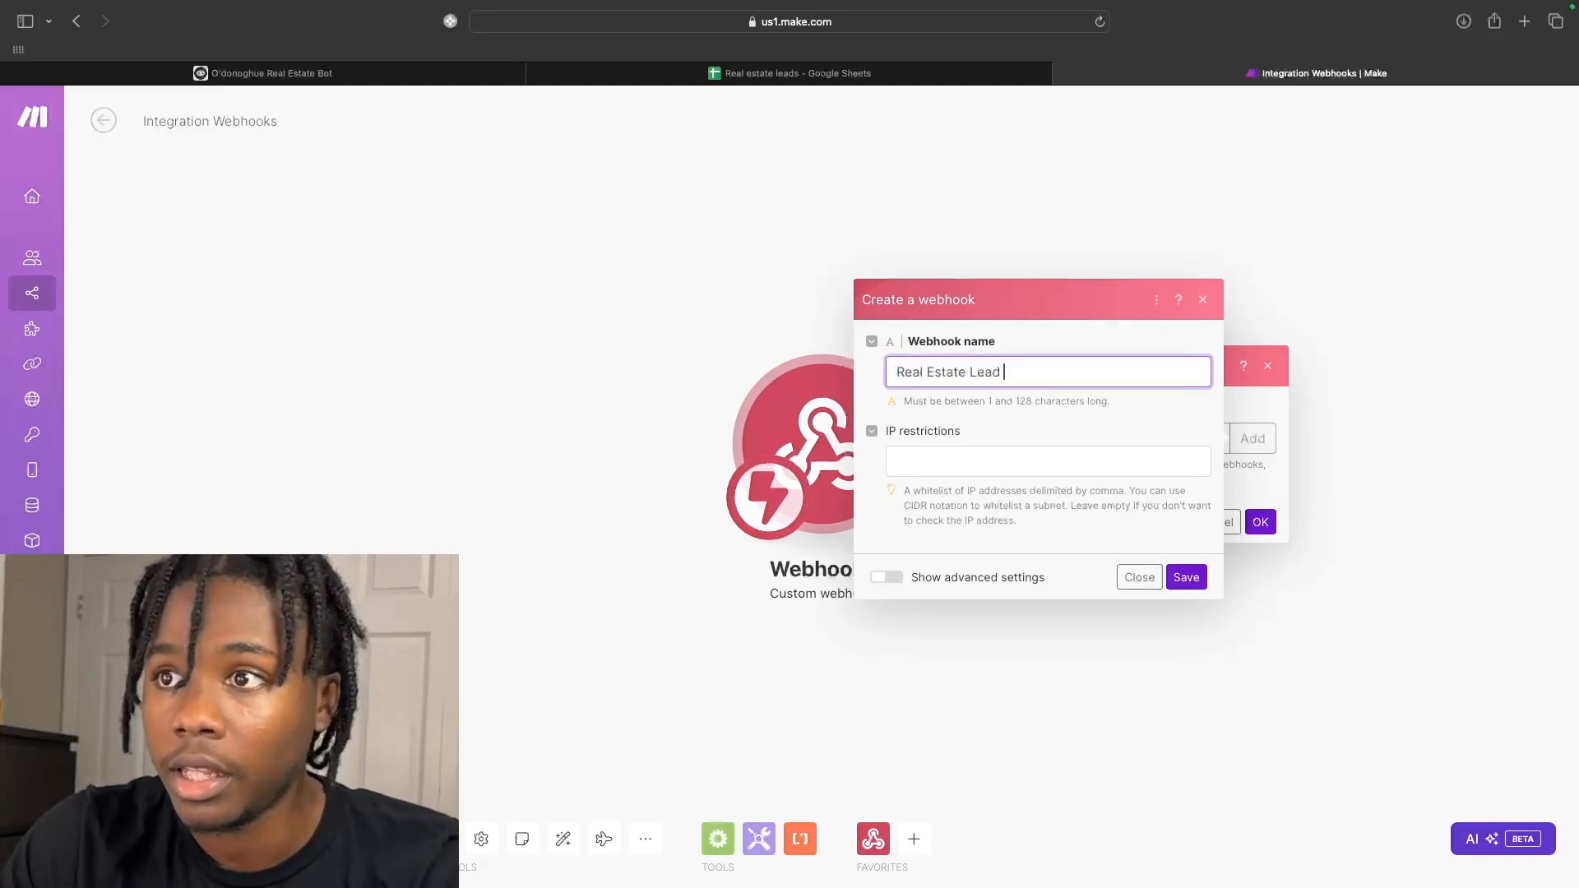
text(Submission)
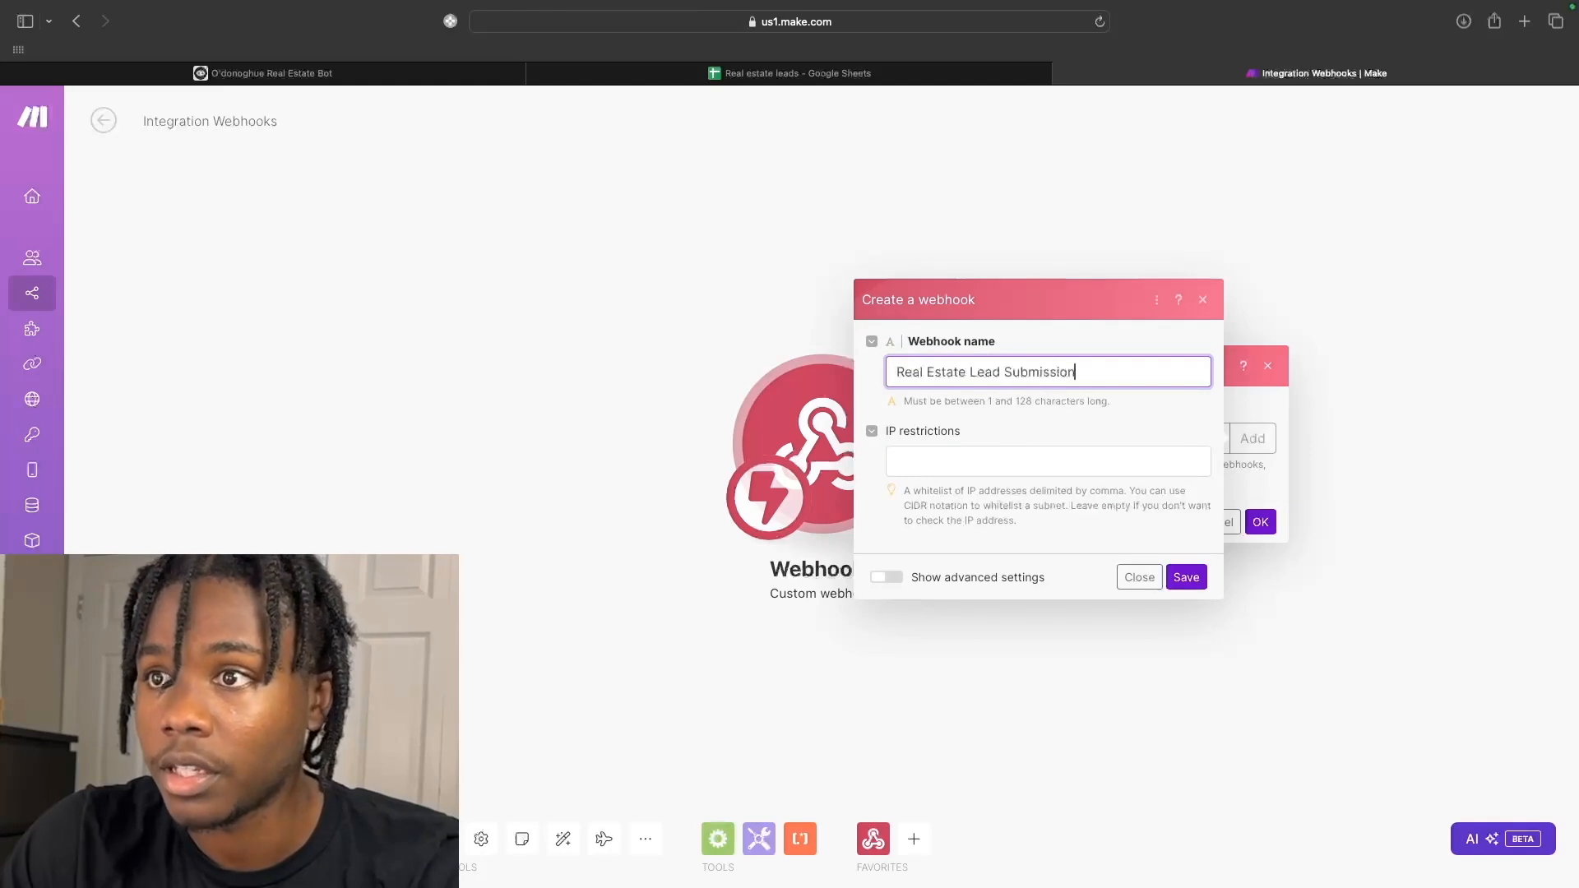
key(Return)
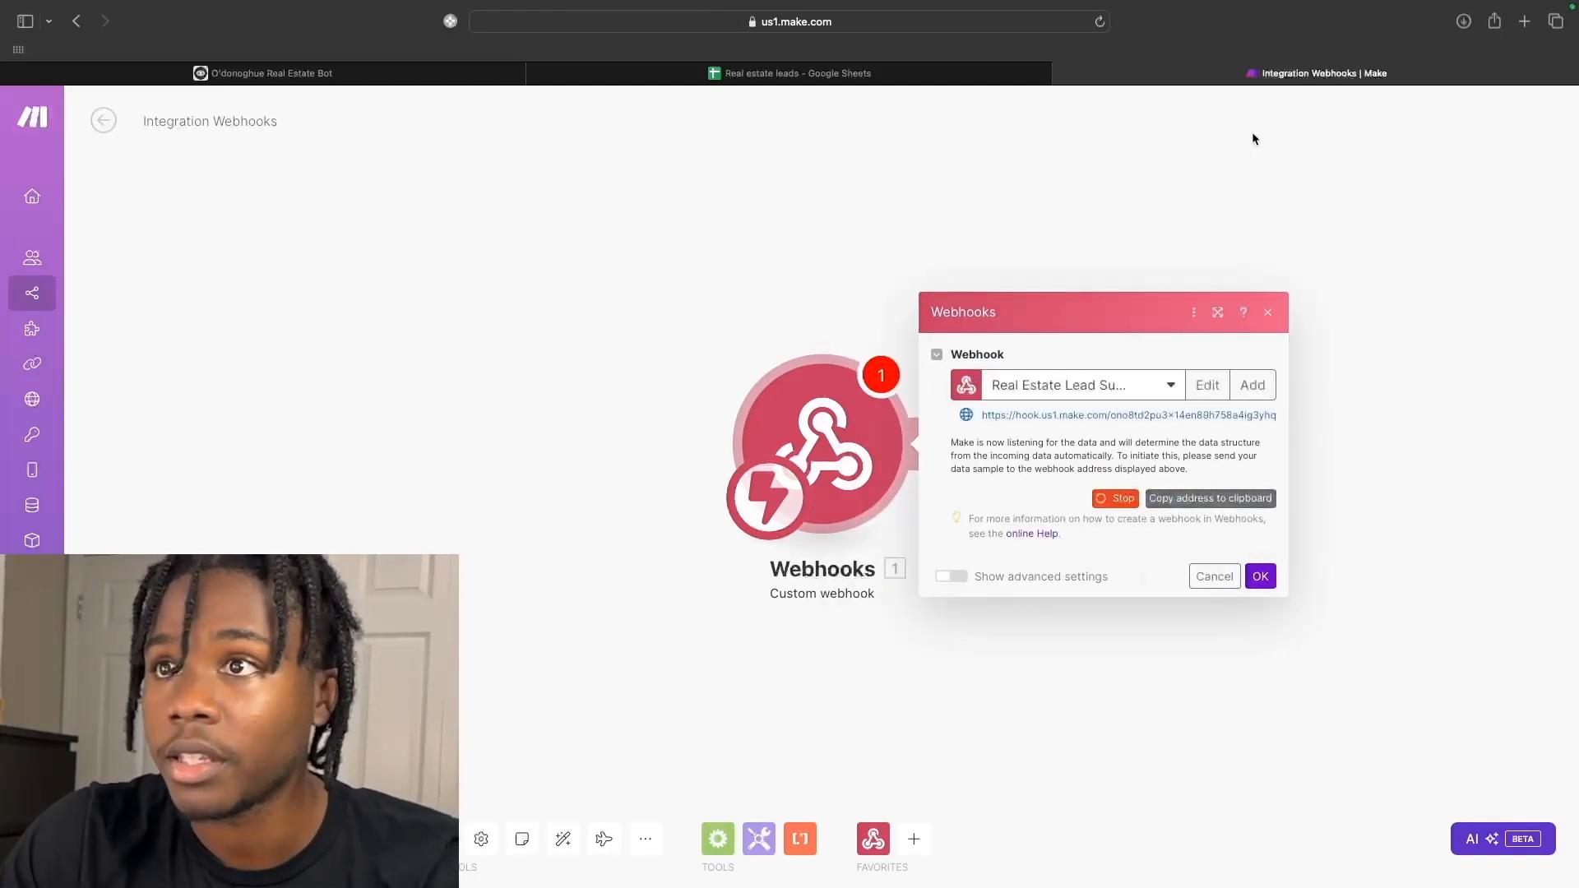
click(480, 79)
Change the API step's method from GET to POST and paste the webhook URL.
click(1275, 219)
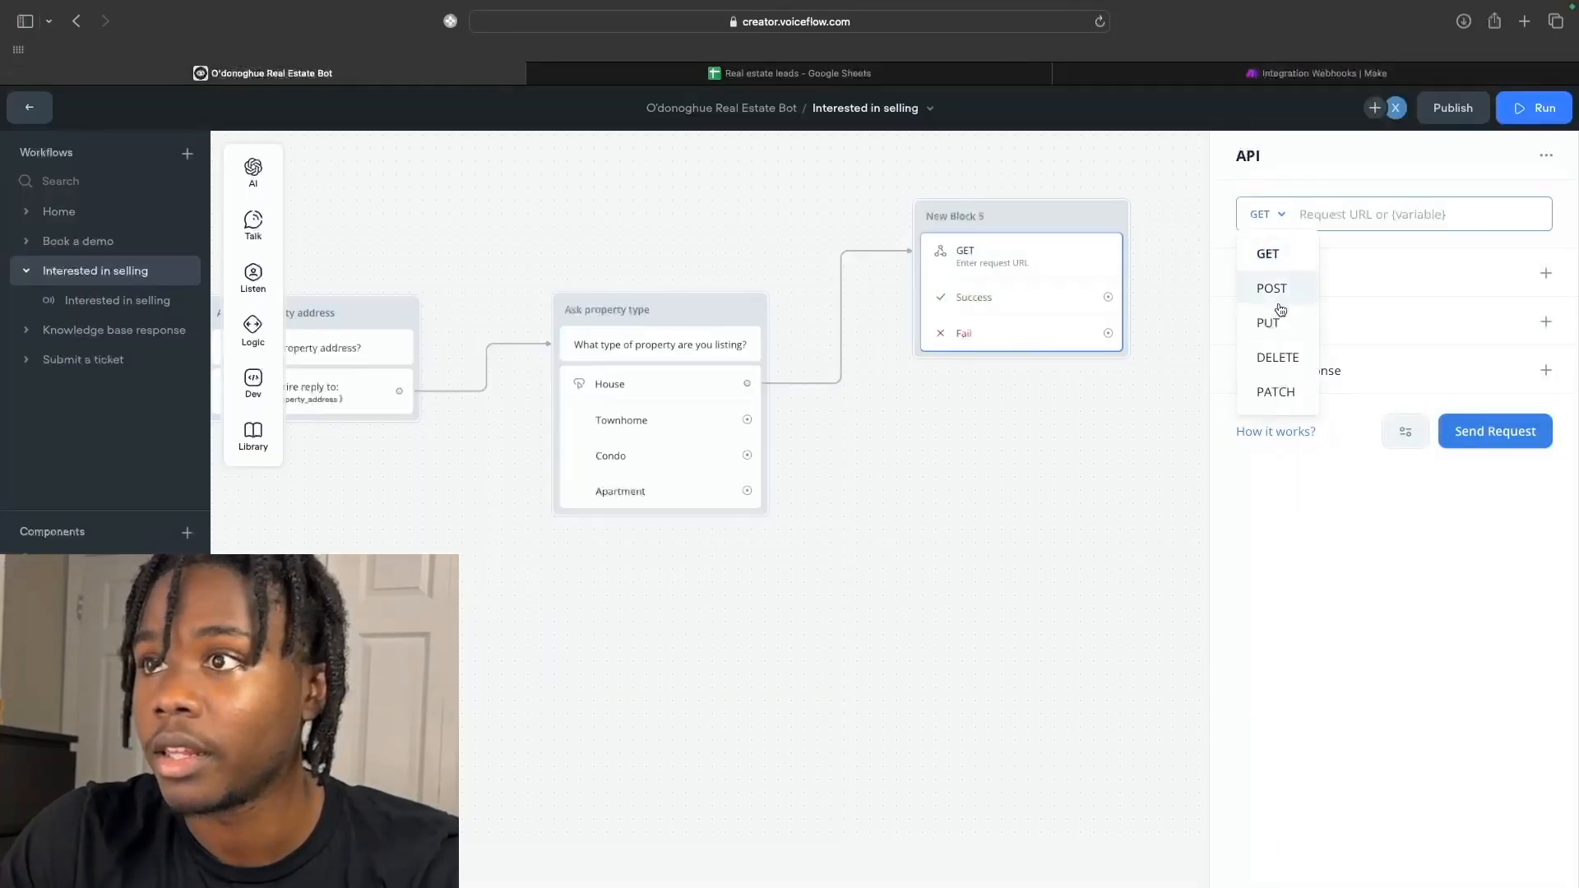
click(1273, 288)
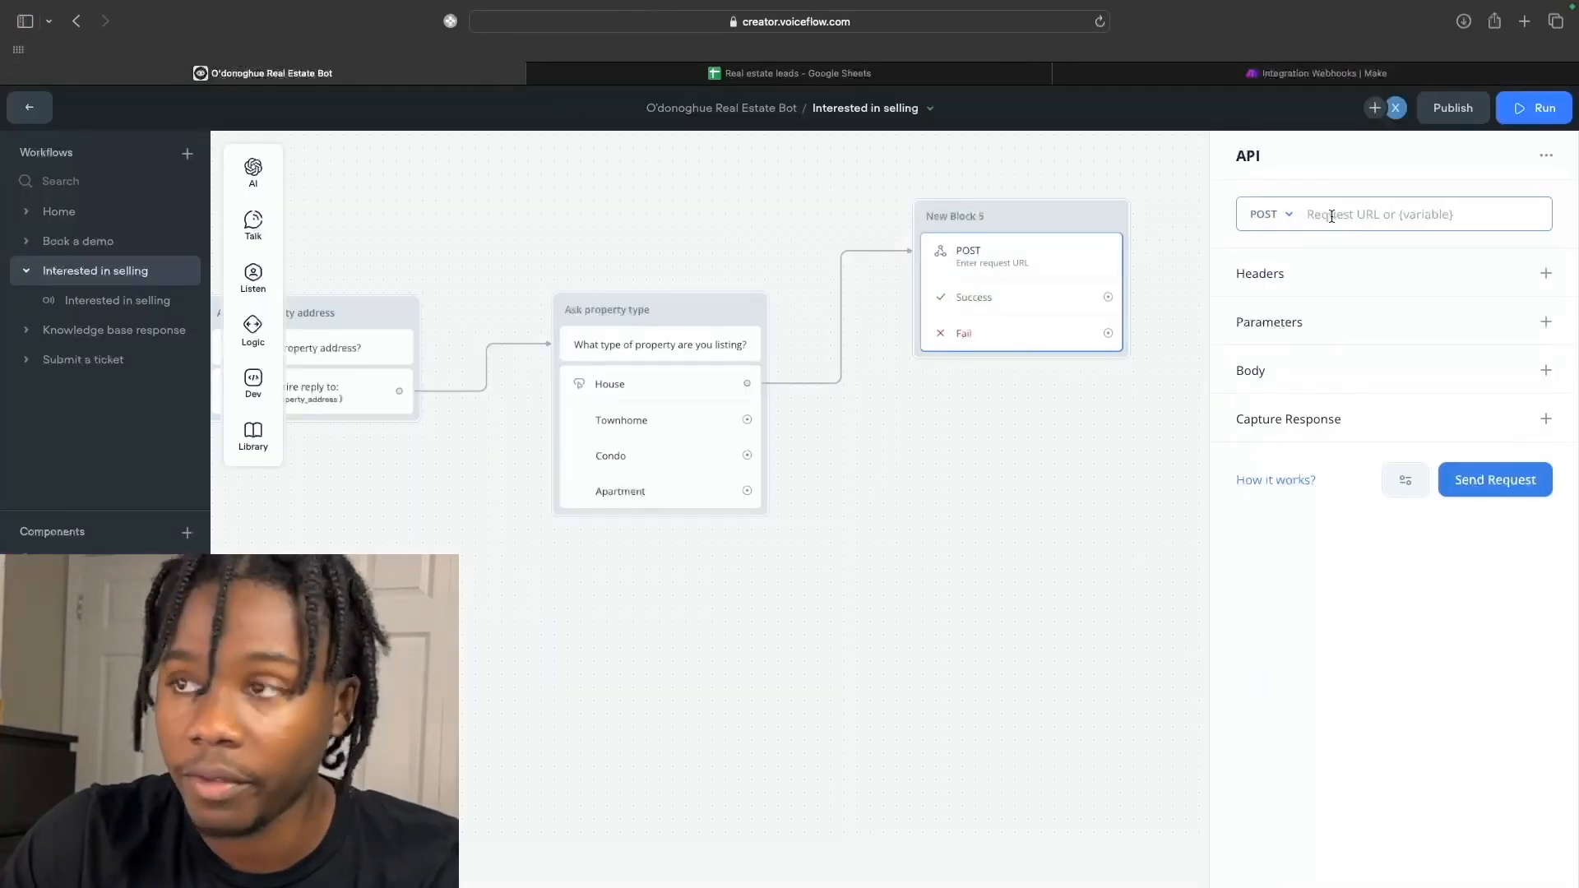
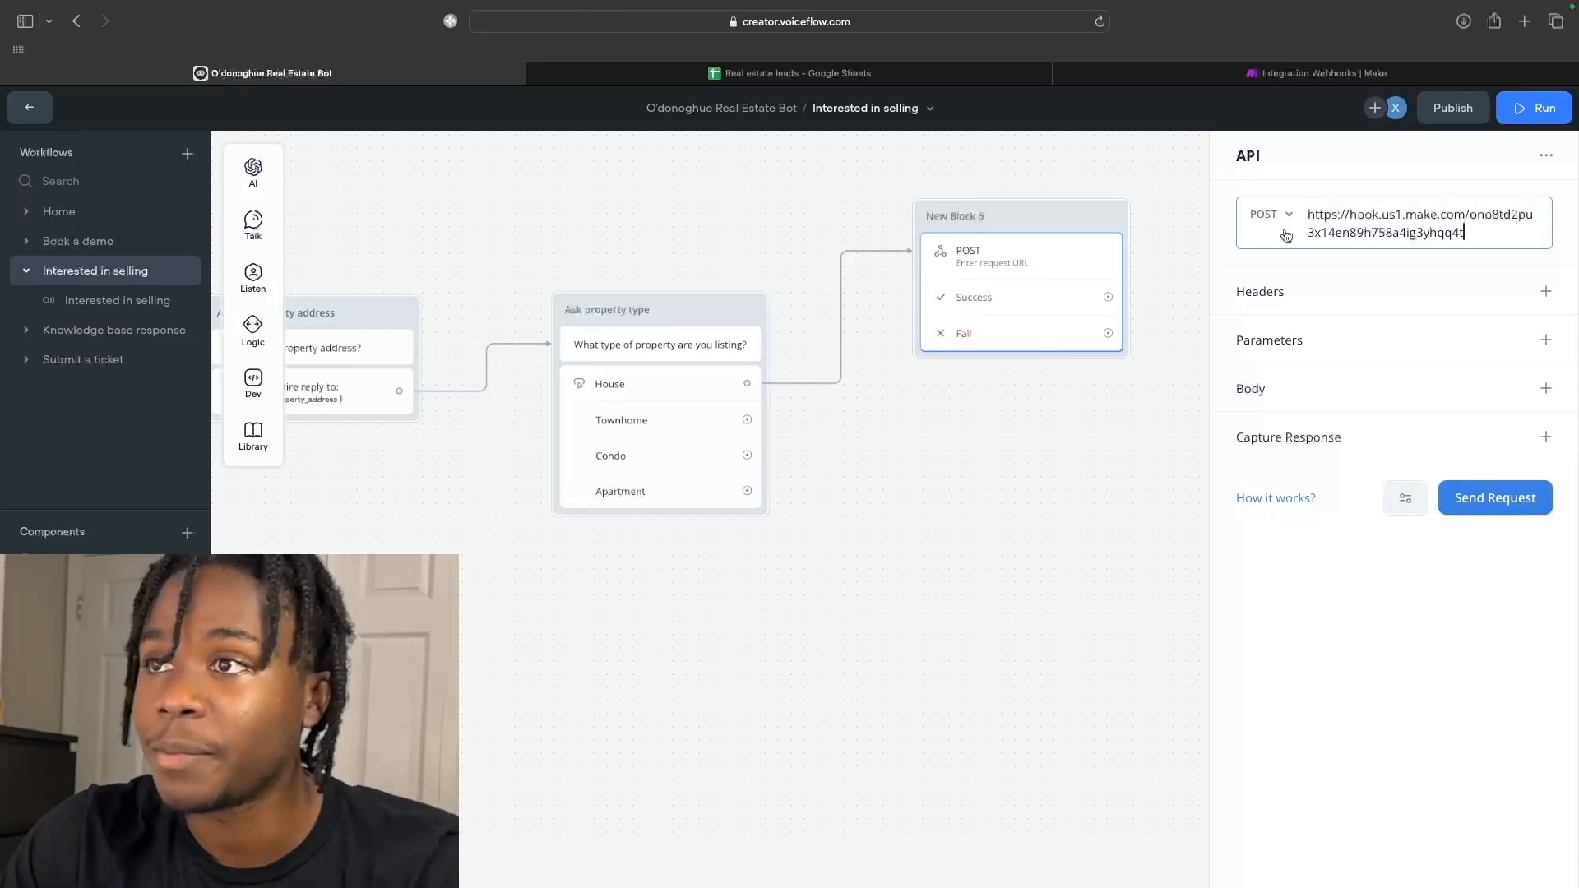
Set the POST body to Raw JSON with "name":"{lead_name}", and open a new line.
click(1546, 389)
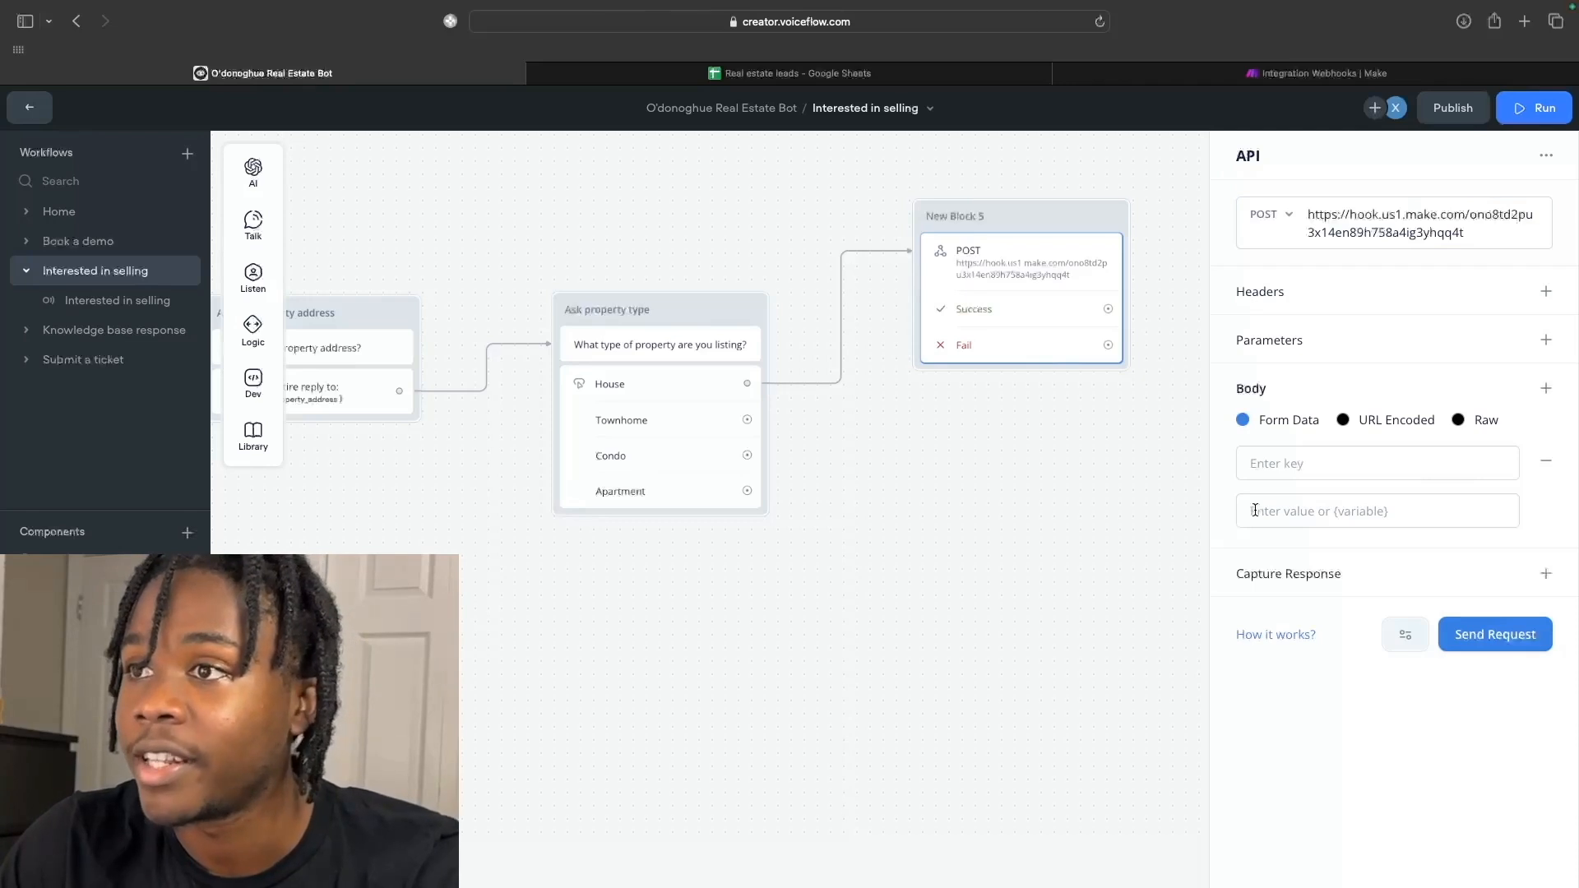
click(1458, 420)
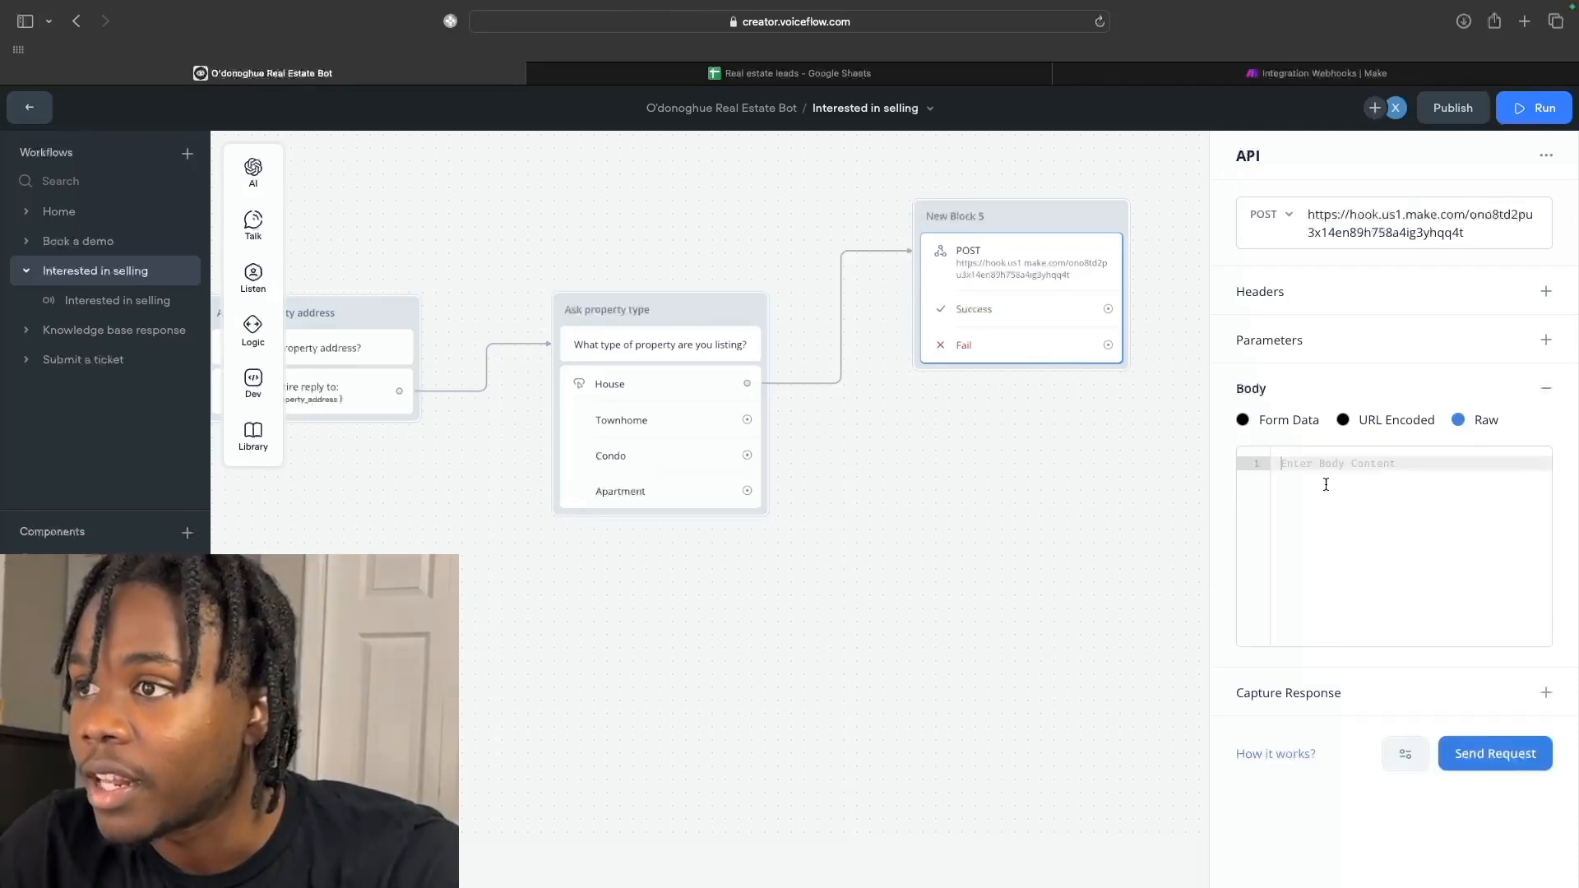
text({)
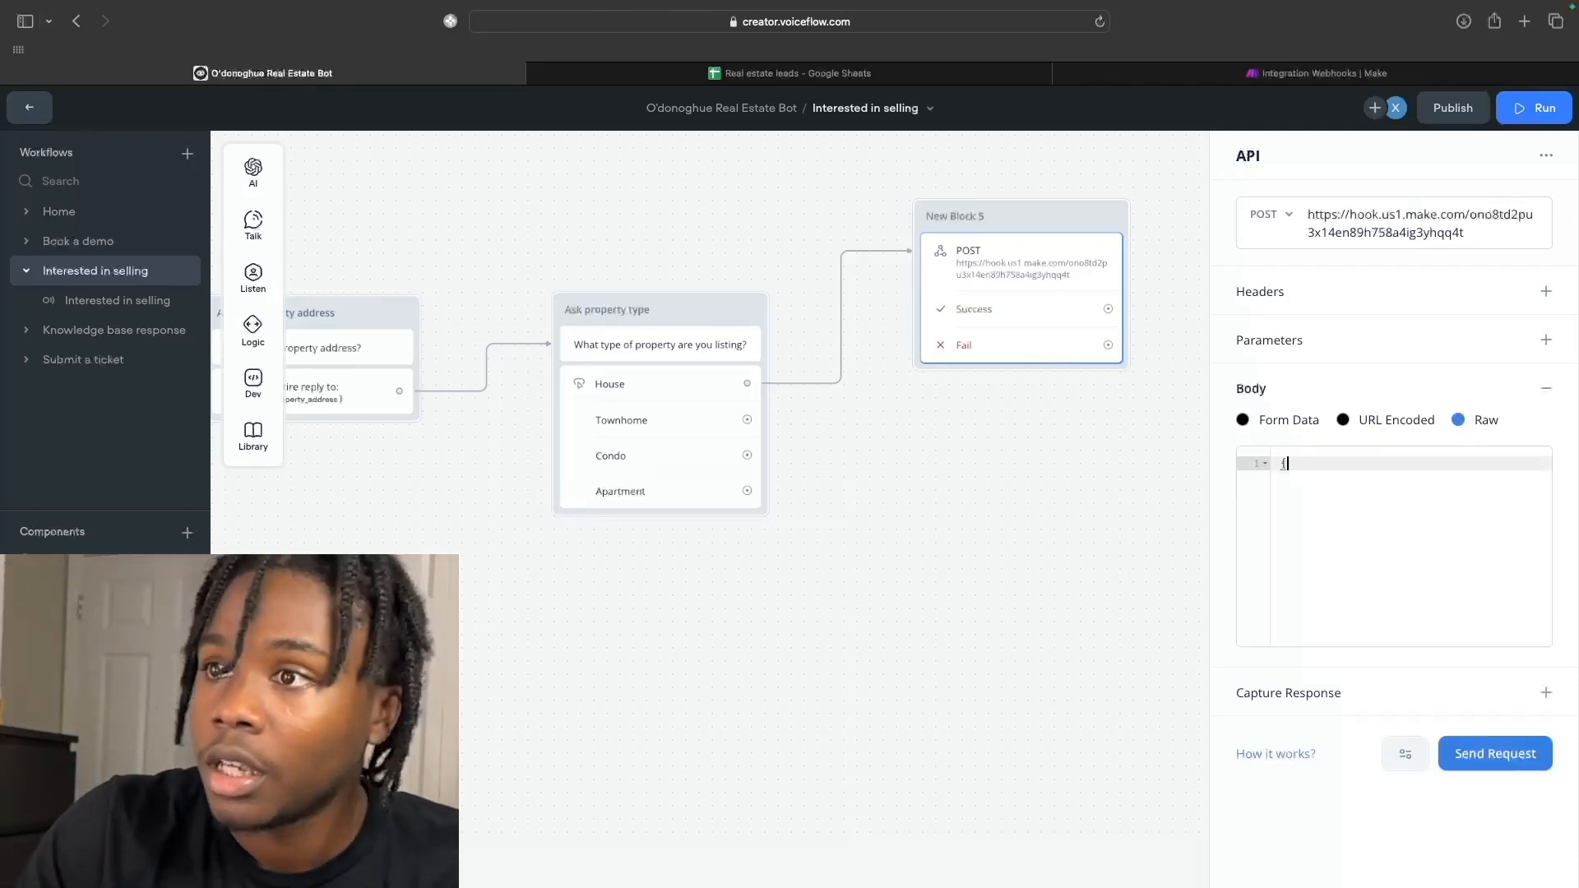
text(})
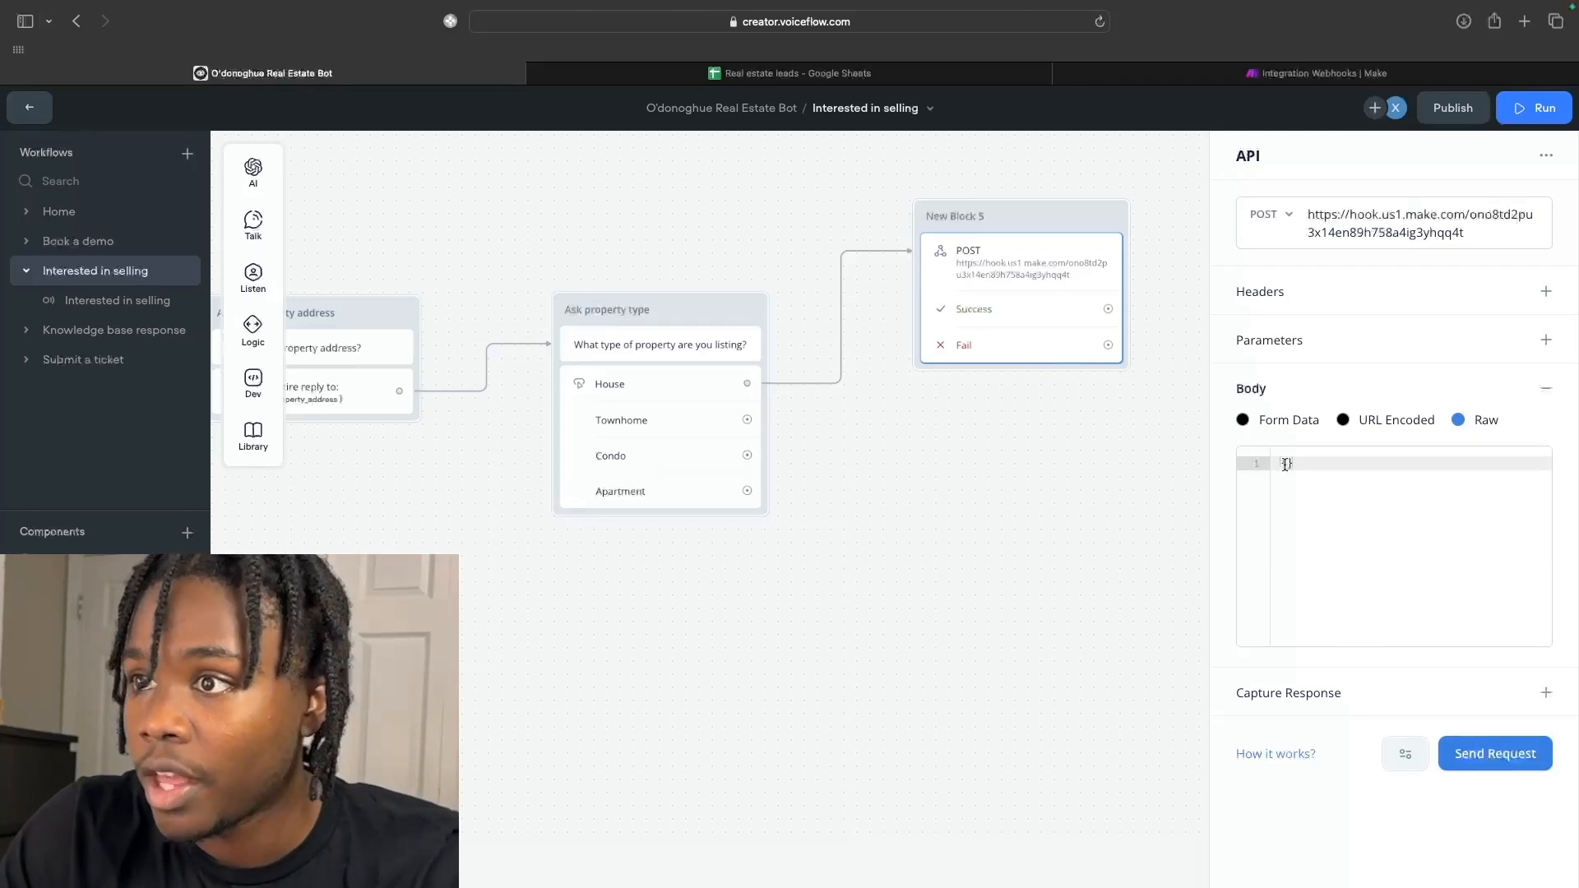
click(1288, 464)
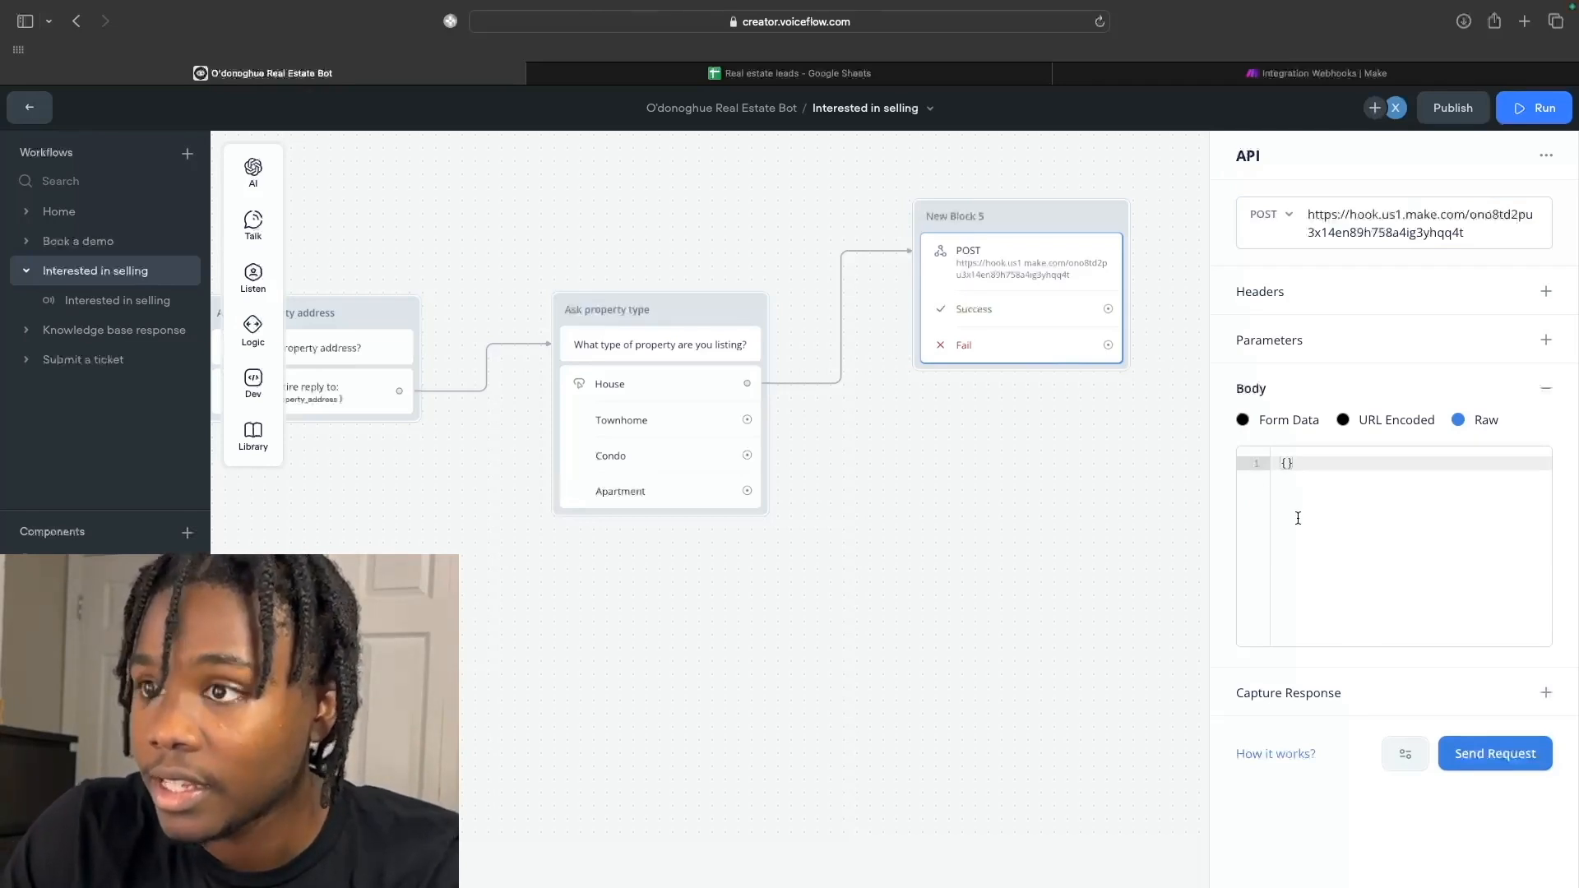
key(Return)
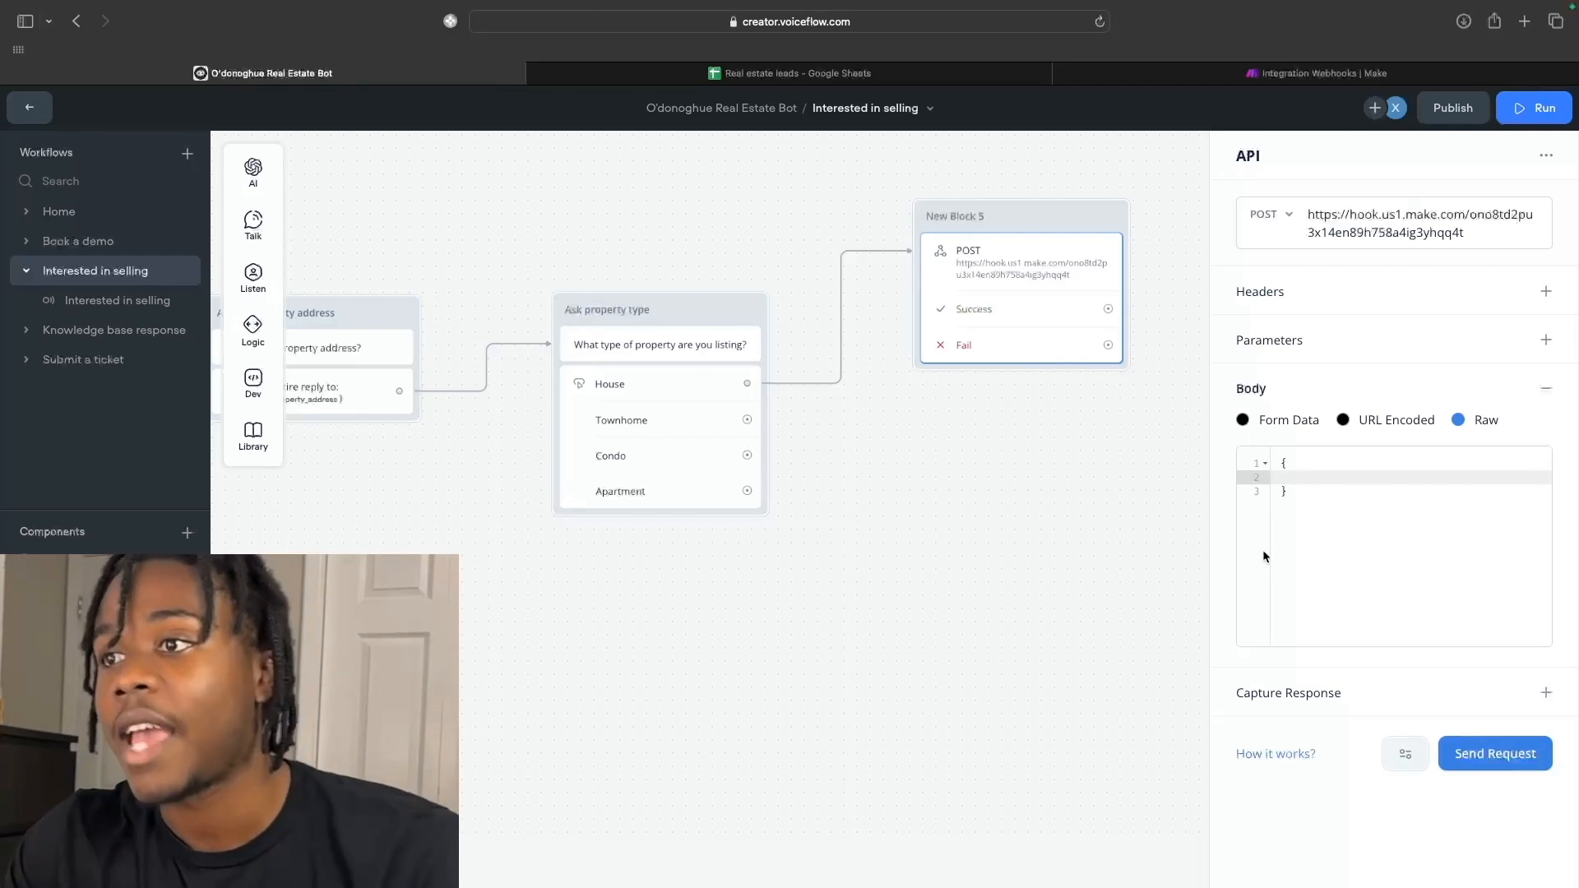
text("":)
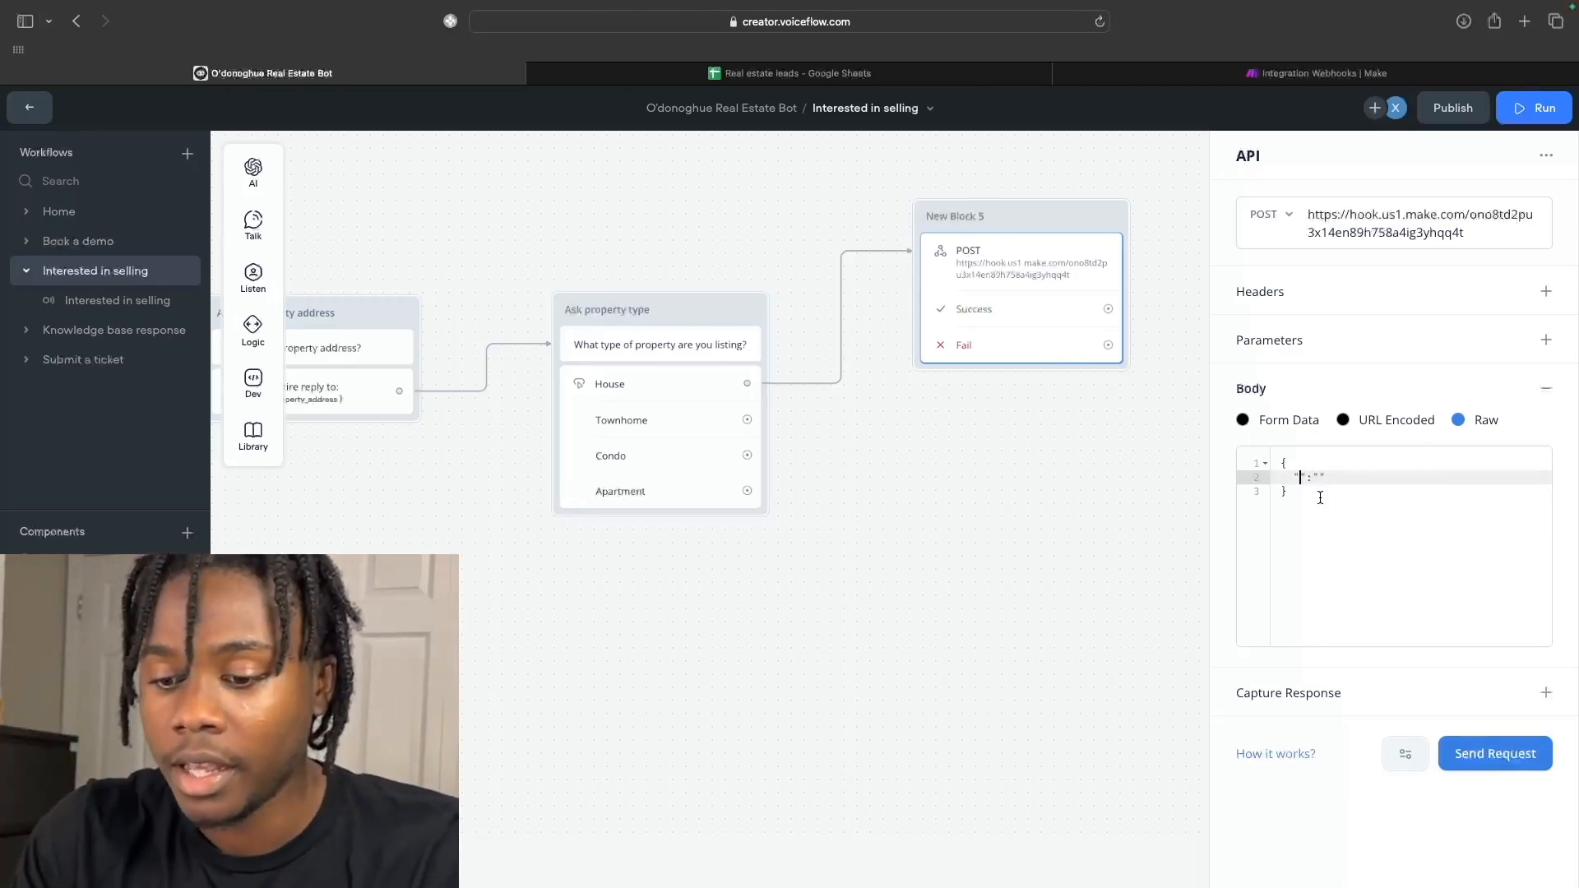
text(name)
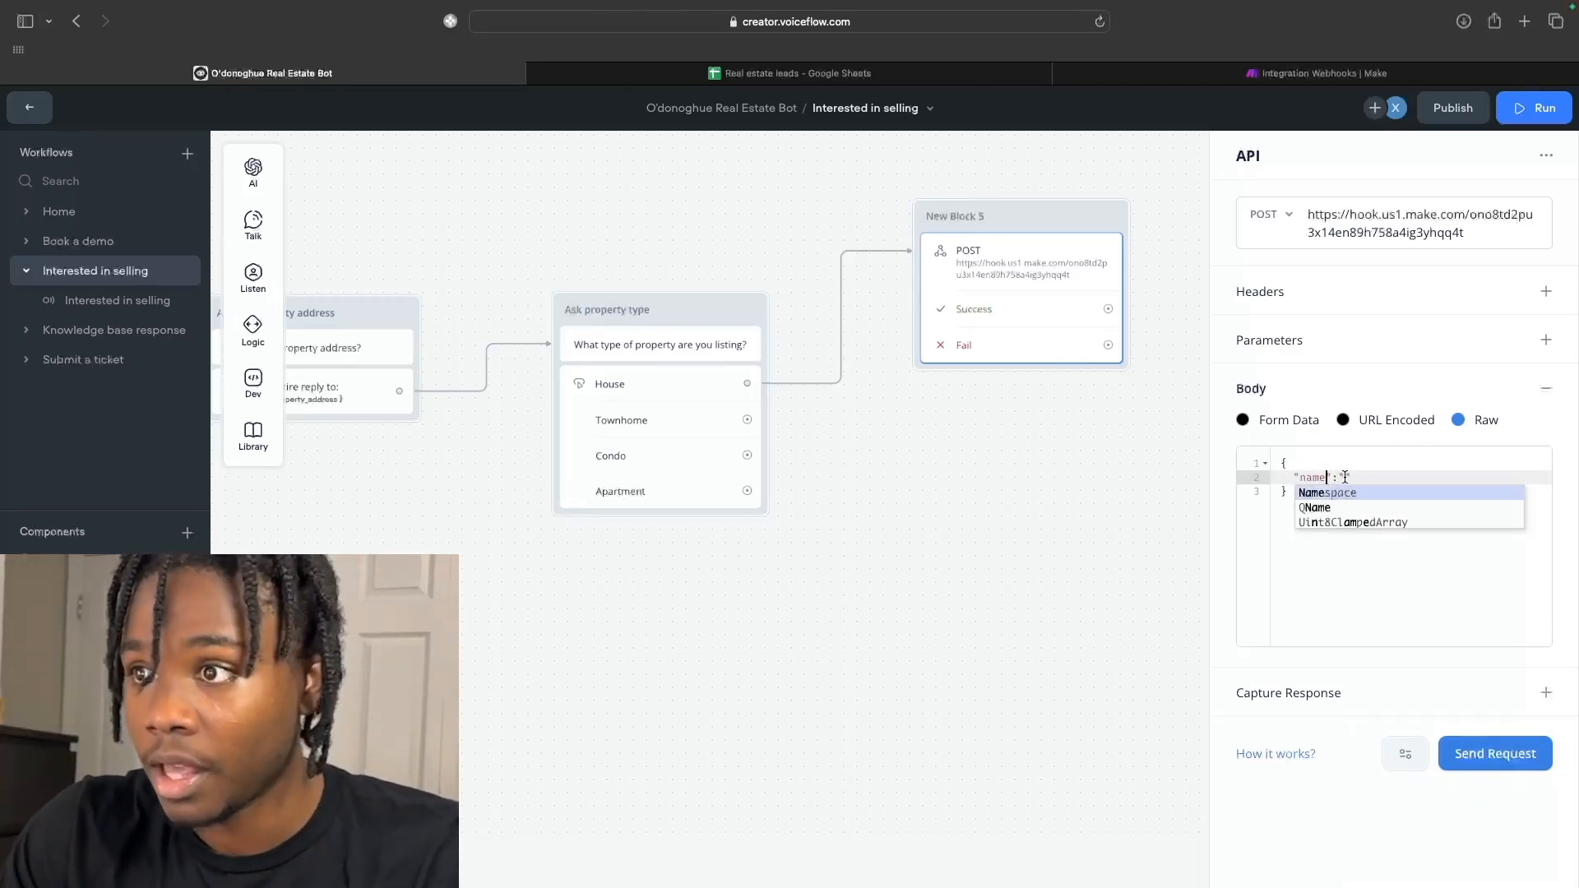
click(1345, 478)
text({lead)
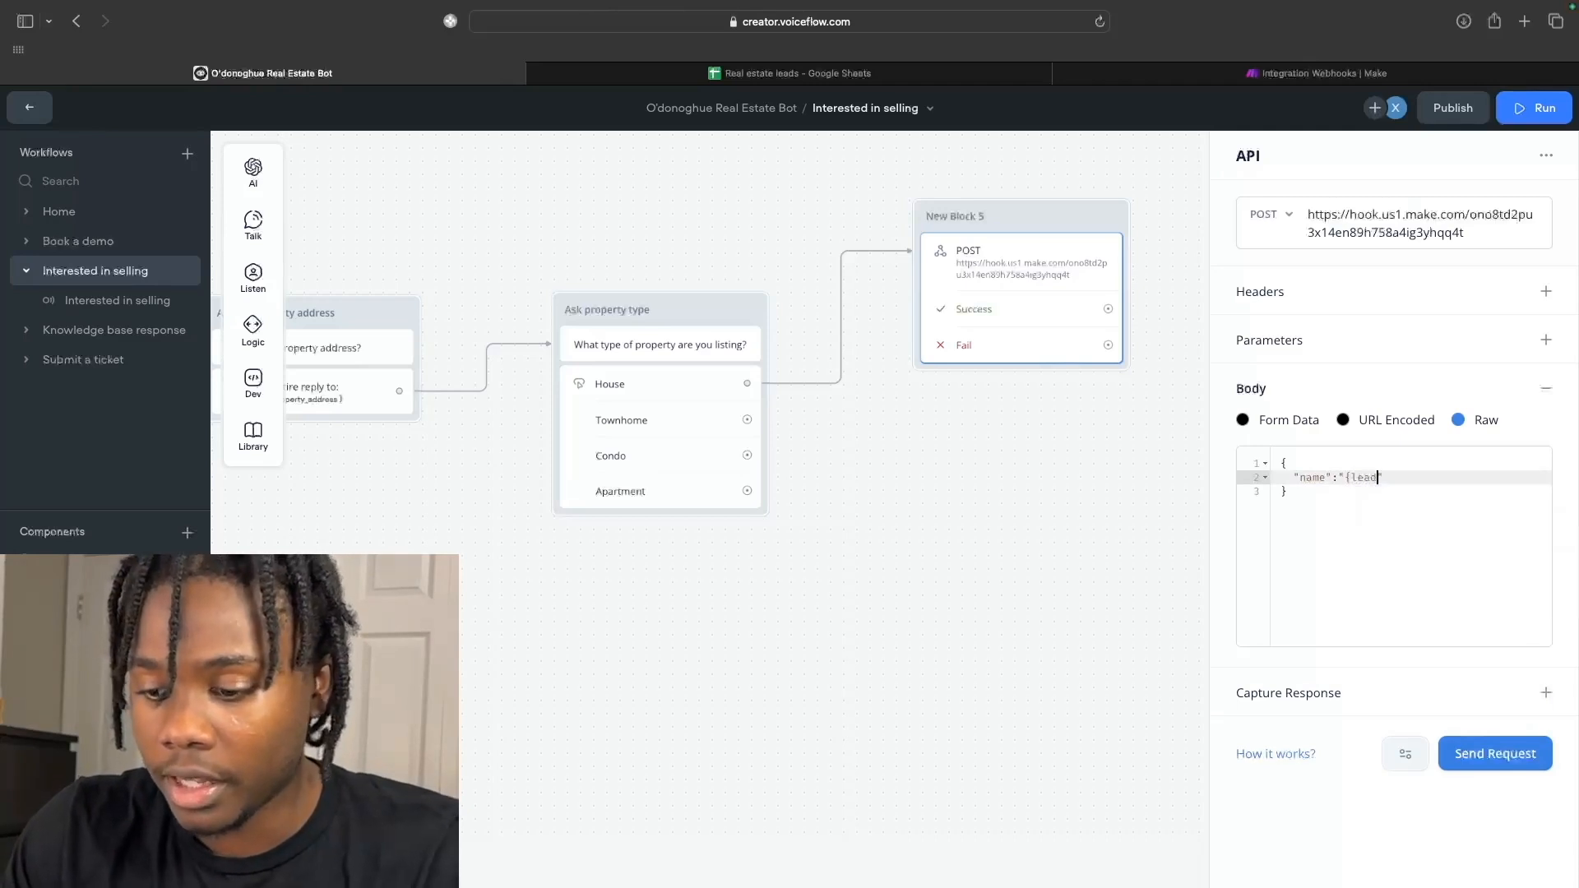
text(_name}")
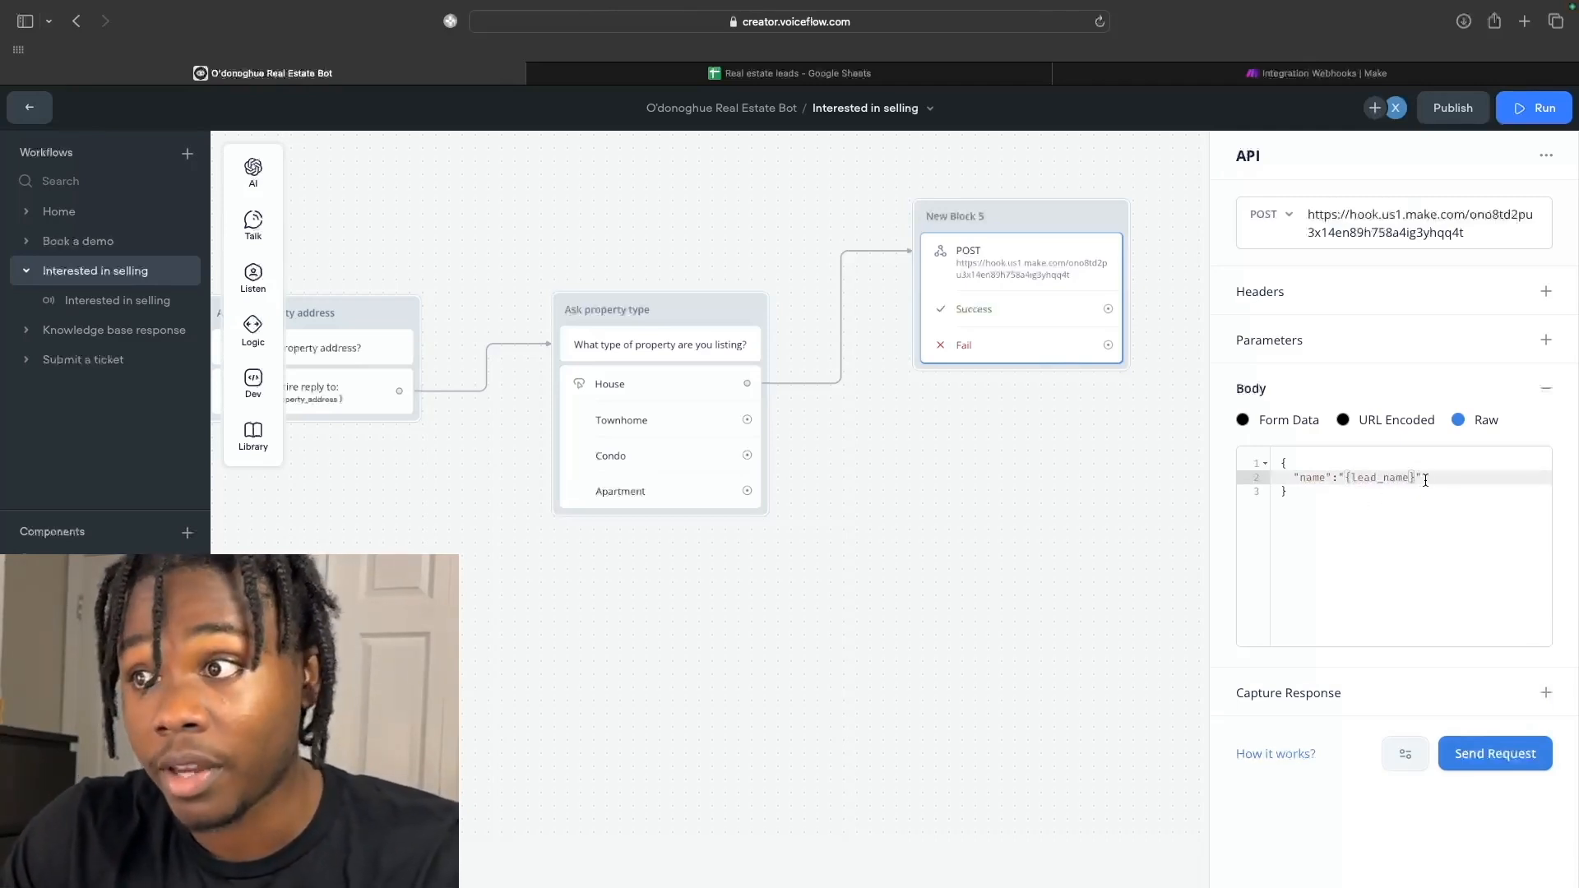
text(,)
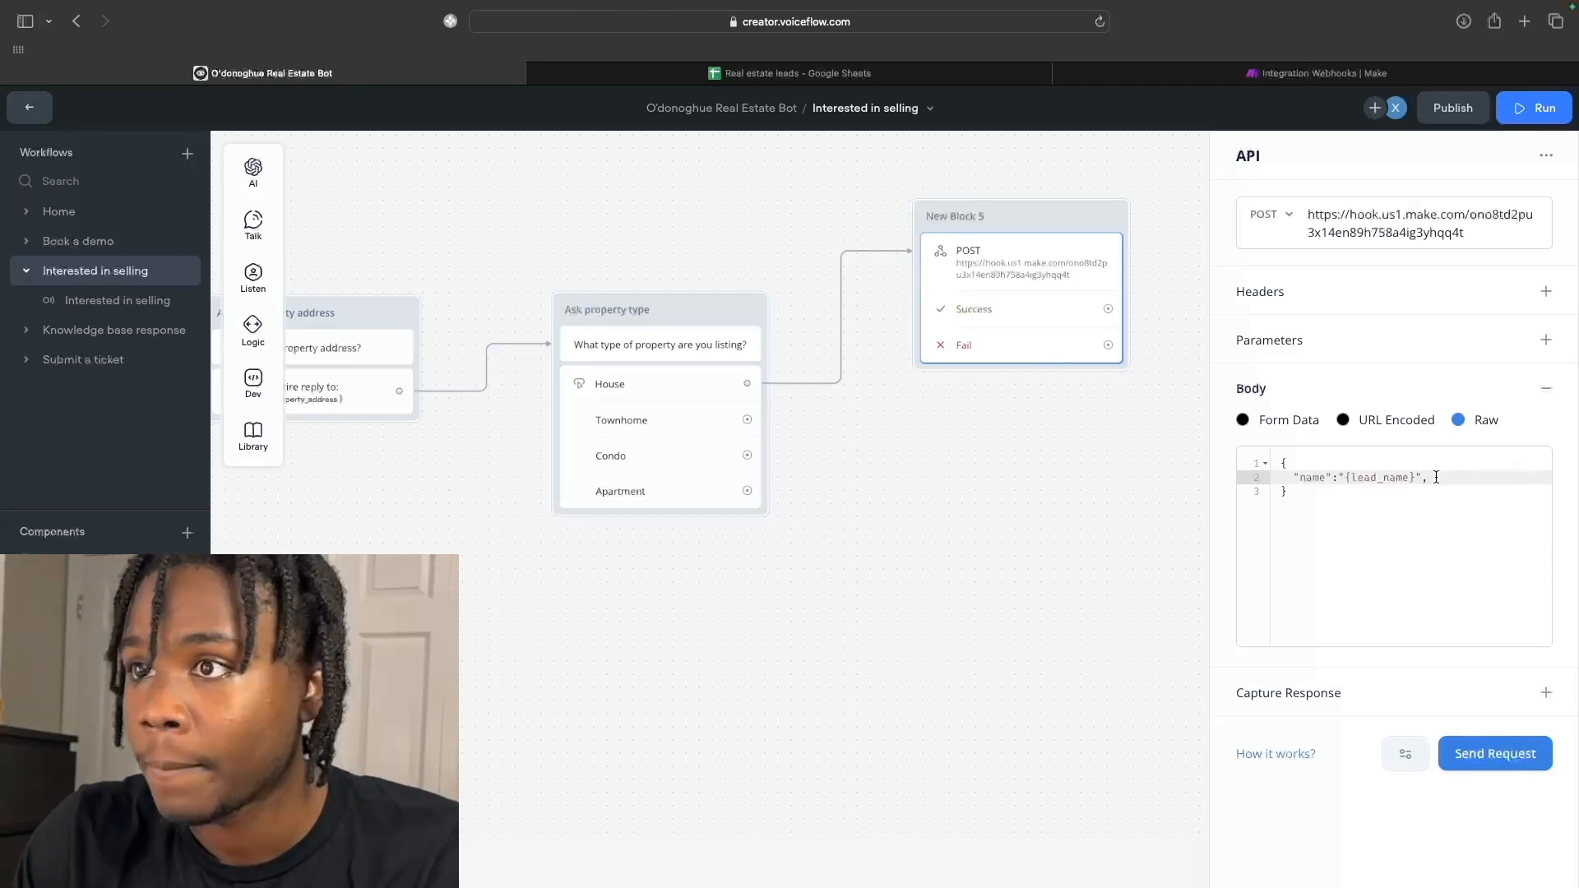
key(Return)
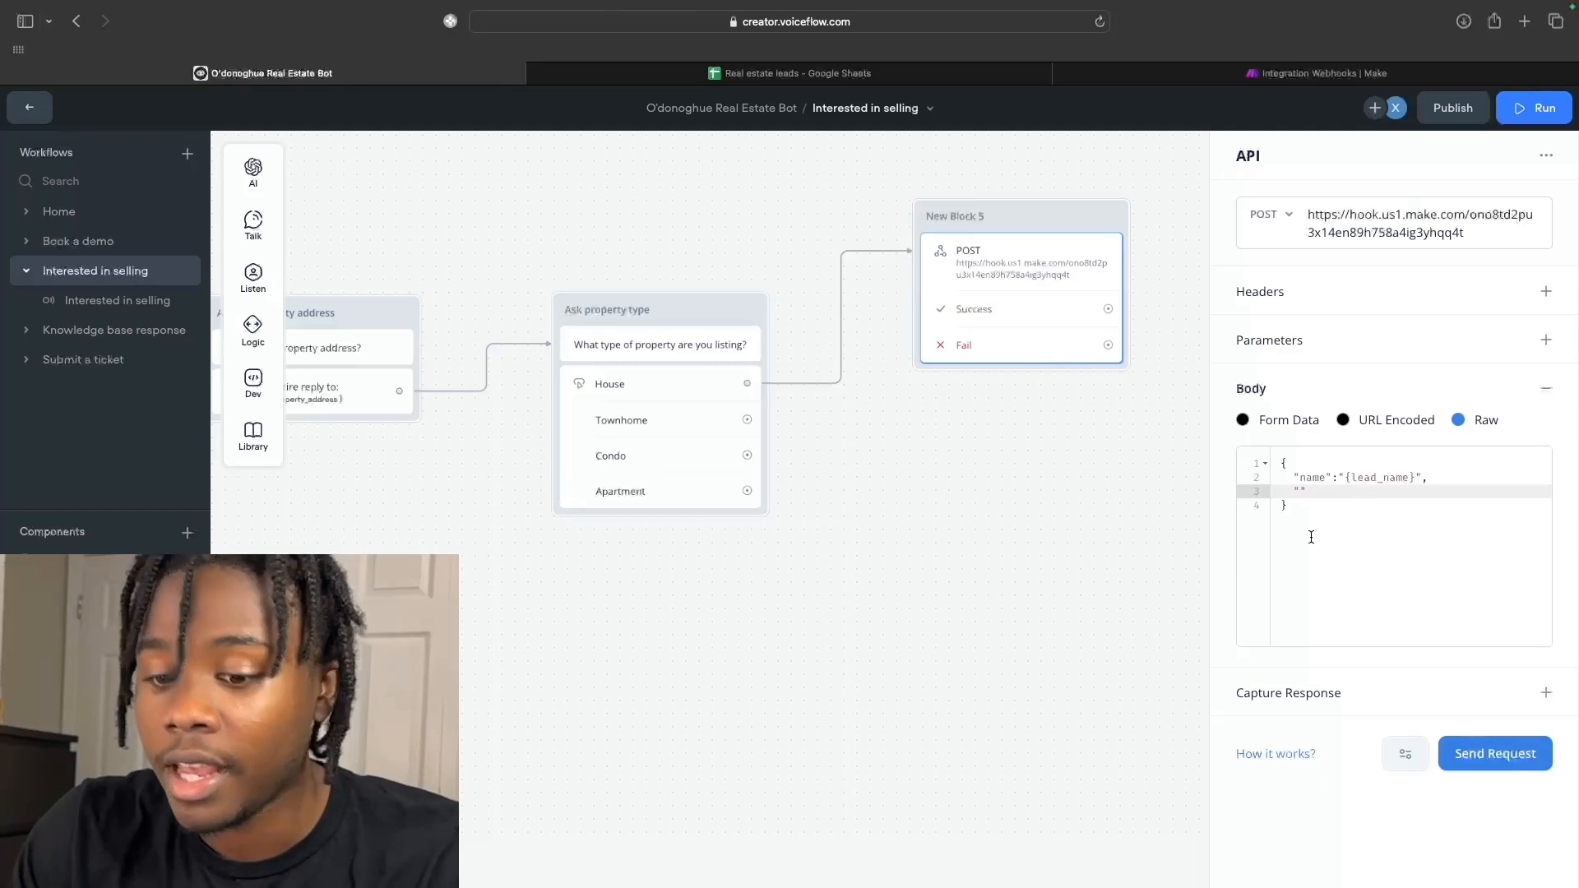
Add "email":"{lead_email}" and "property_address":"{lead_propeerty_address}" fields to the raw body.
text(email")
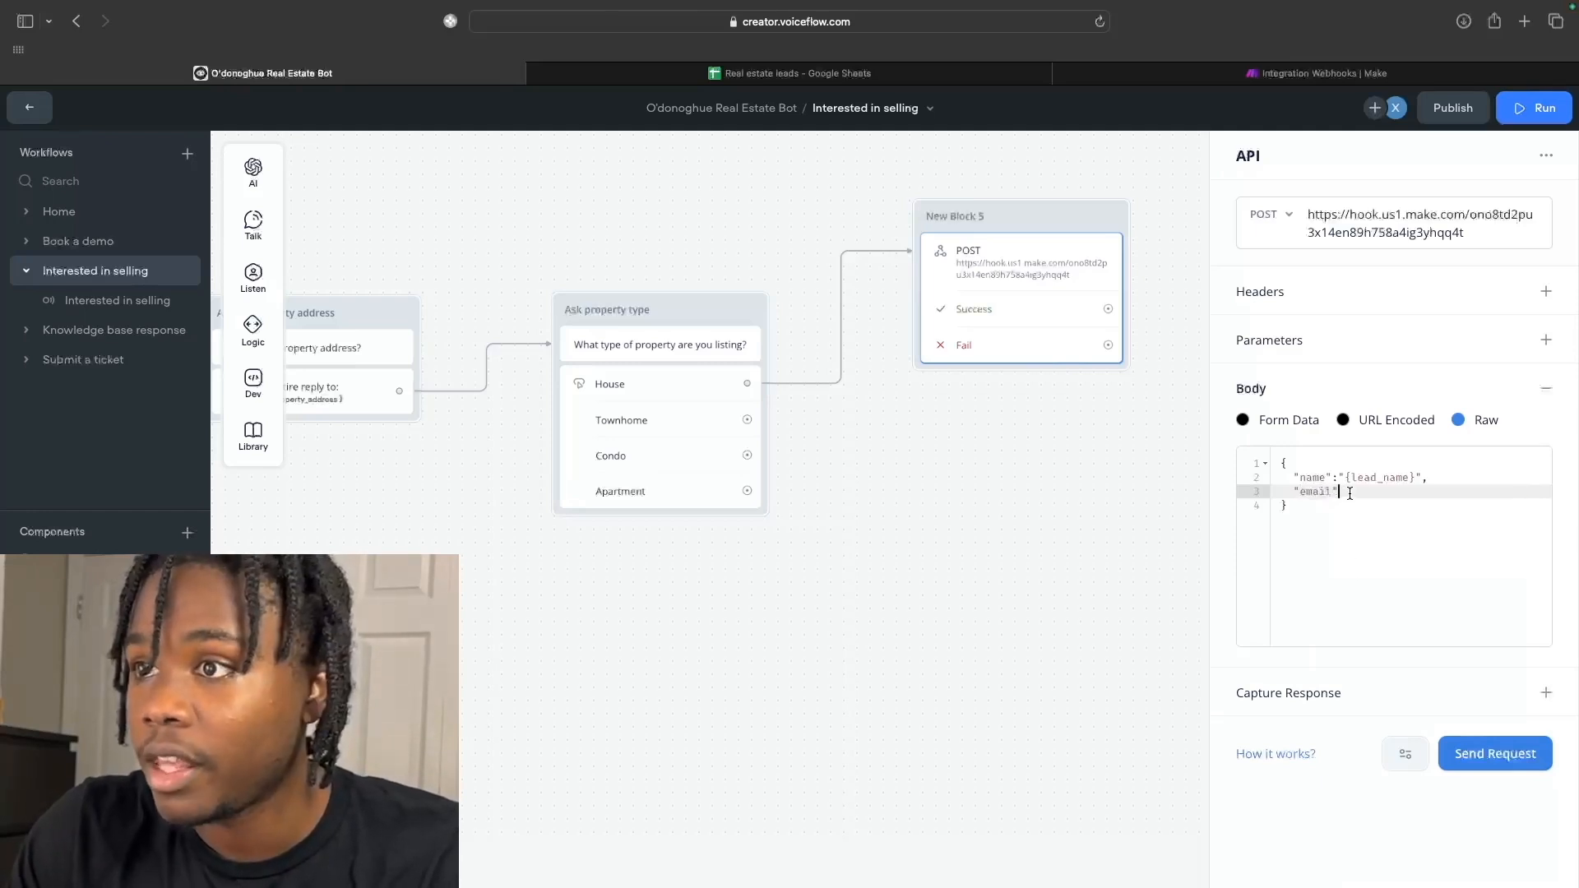
text(:"{)
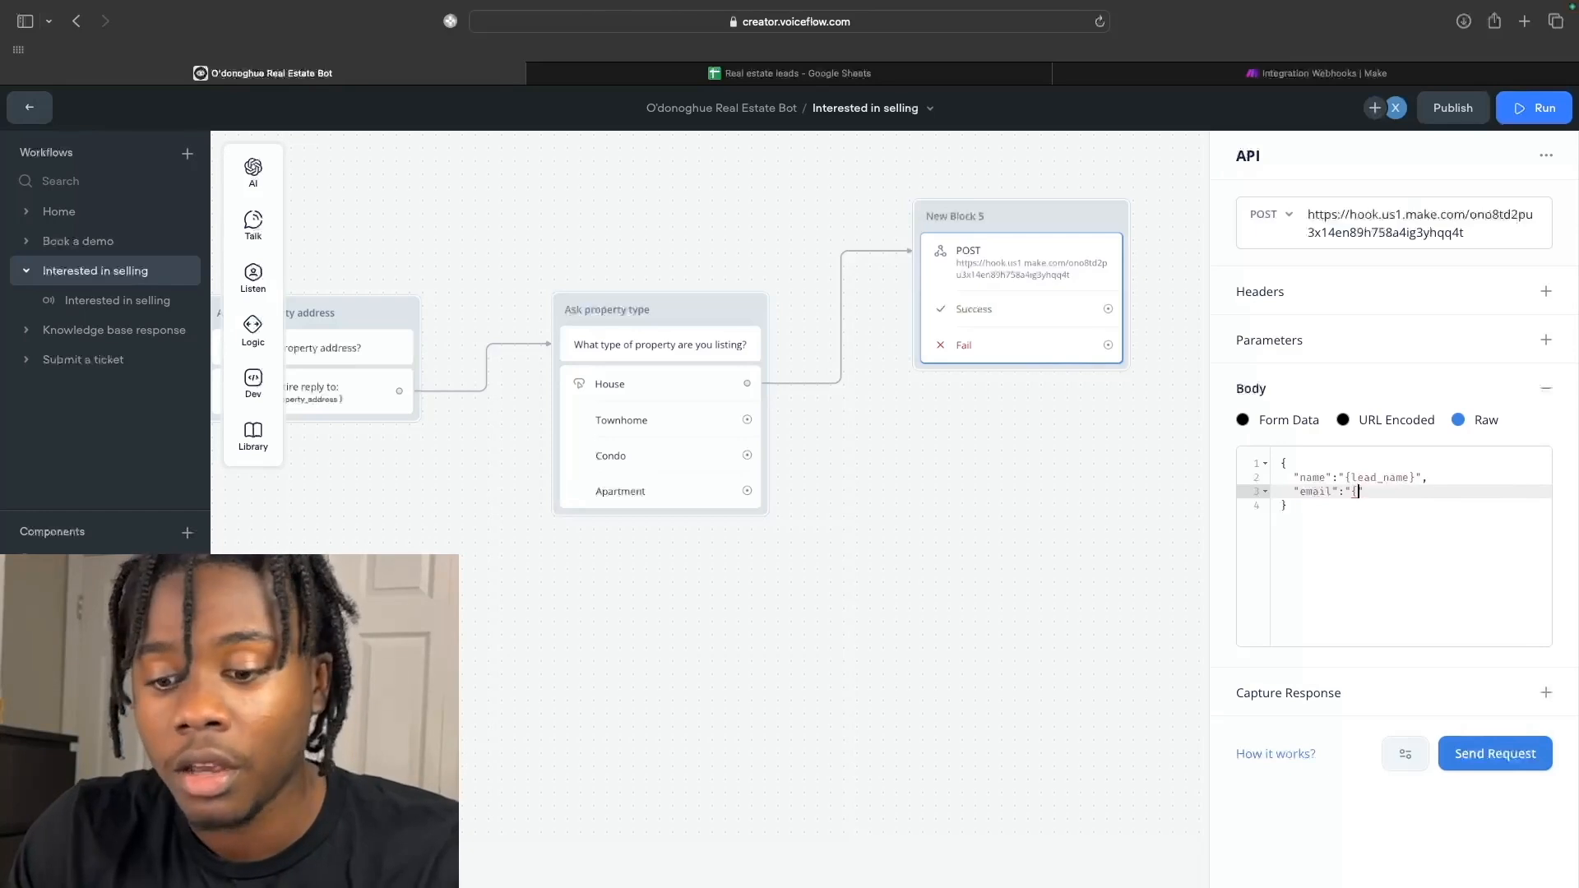
text(lead)
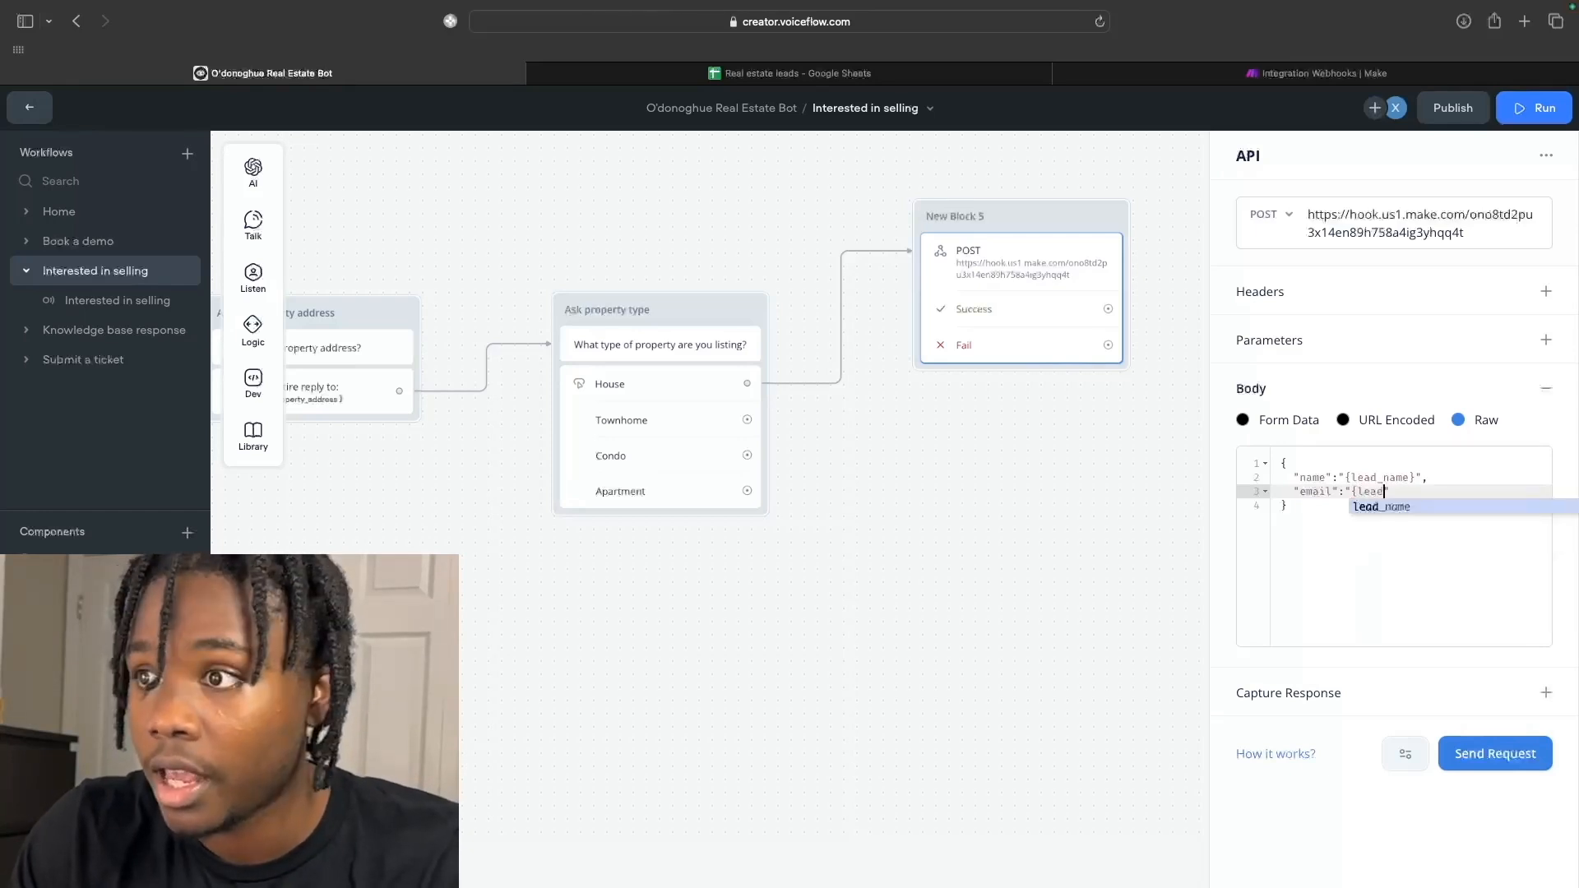
text(_email})
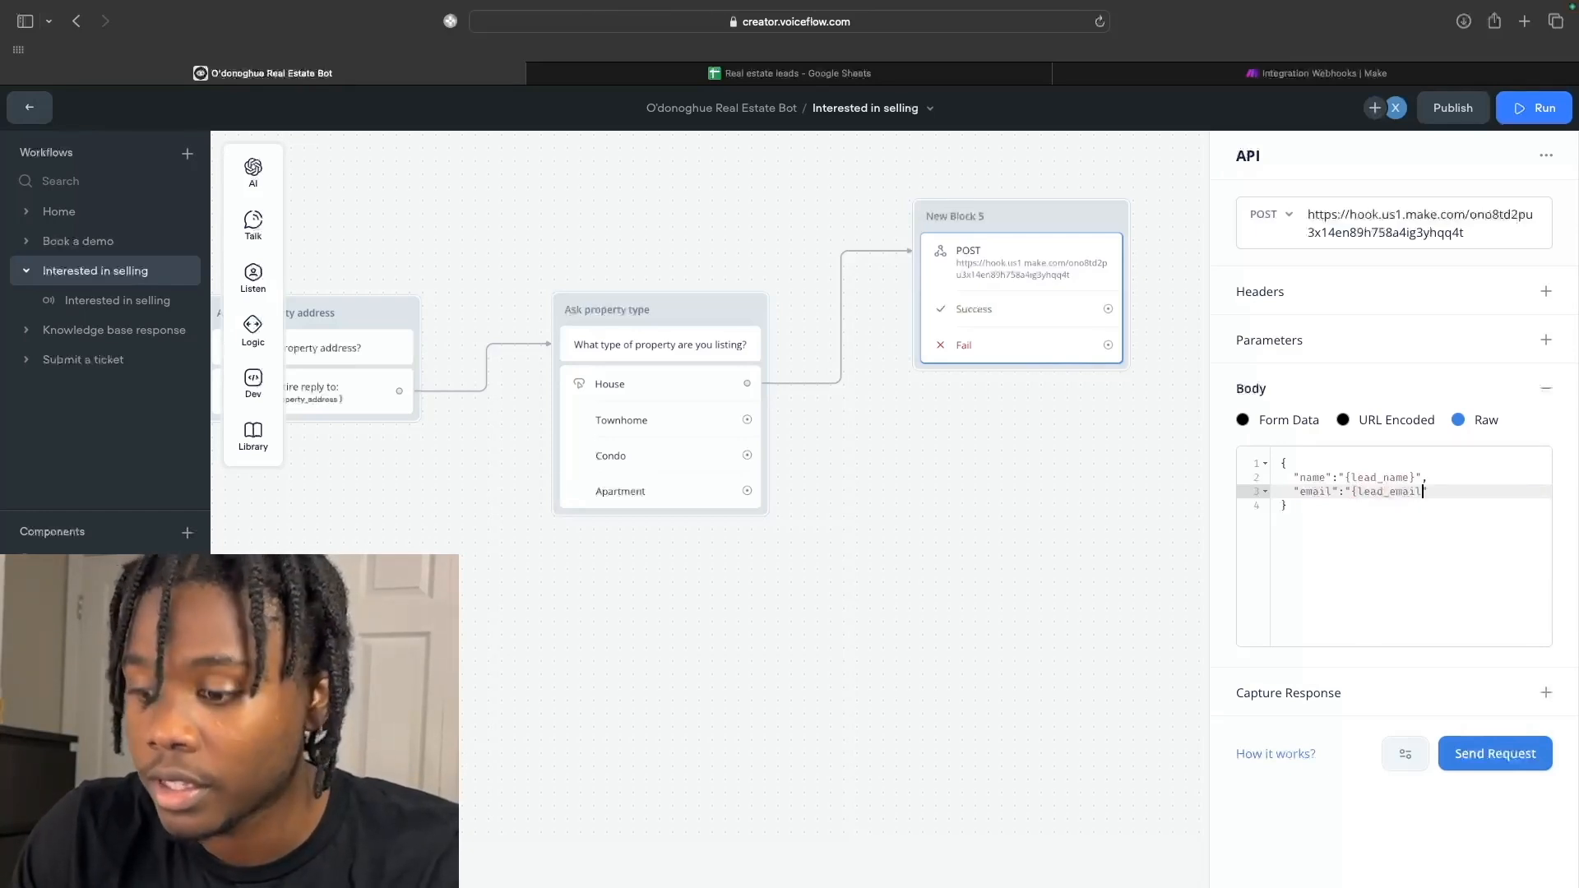
text(",)
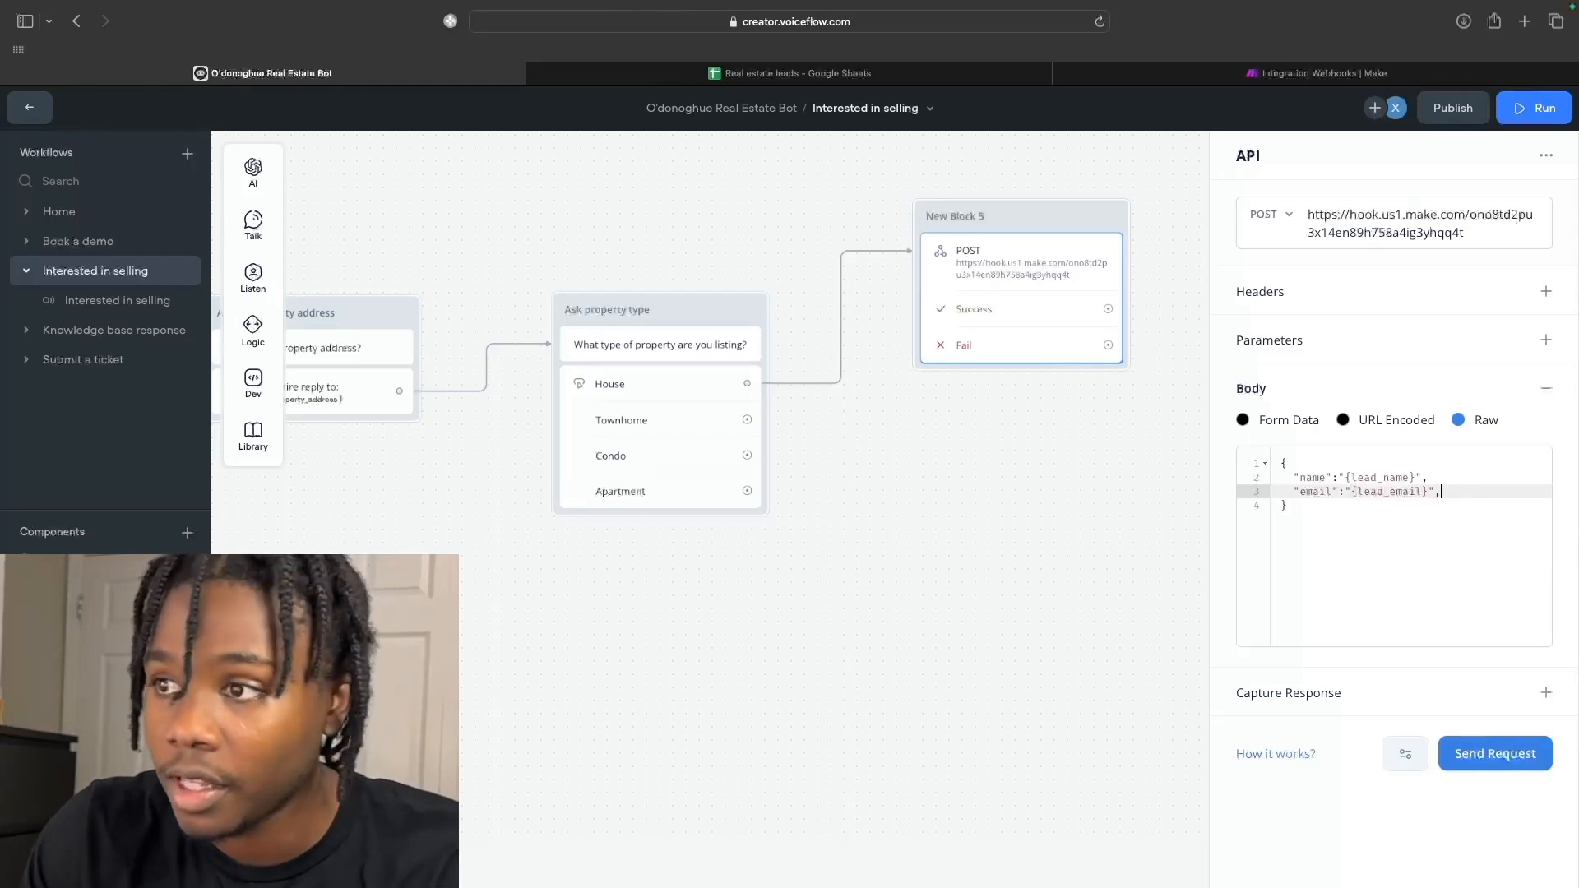
key(Return)
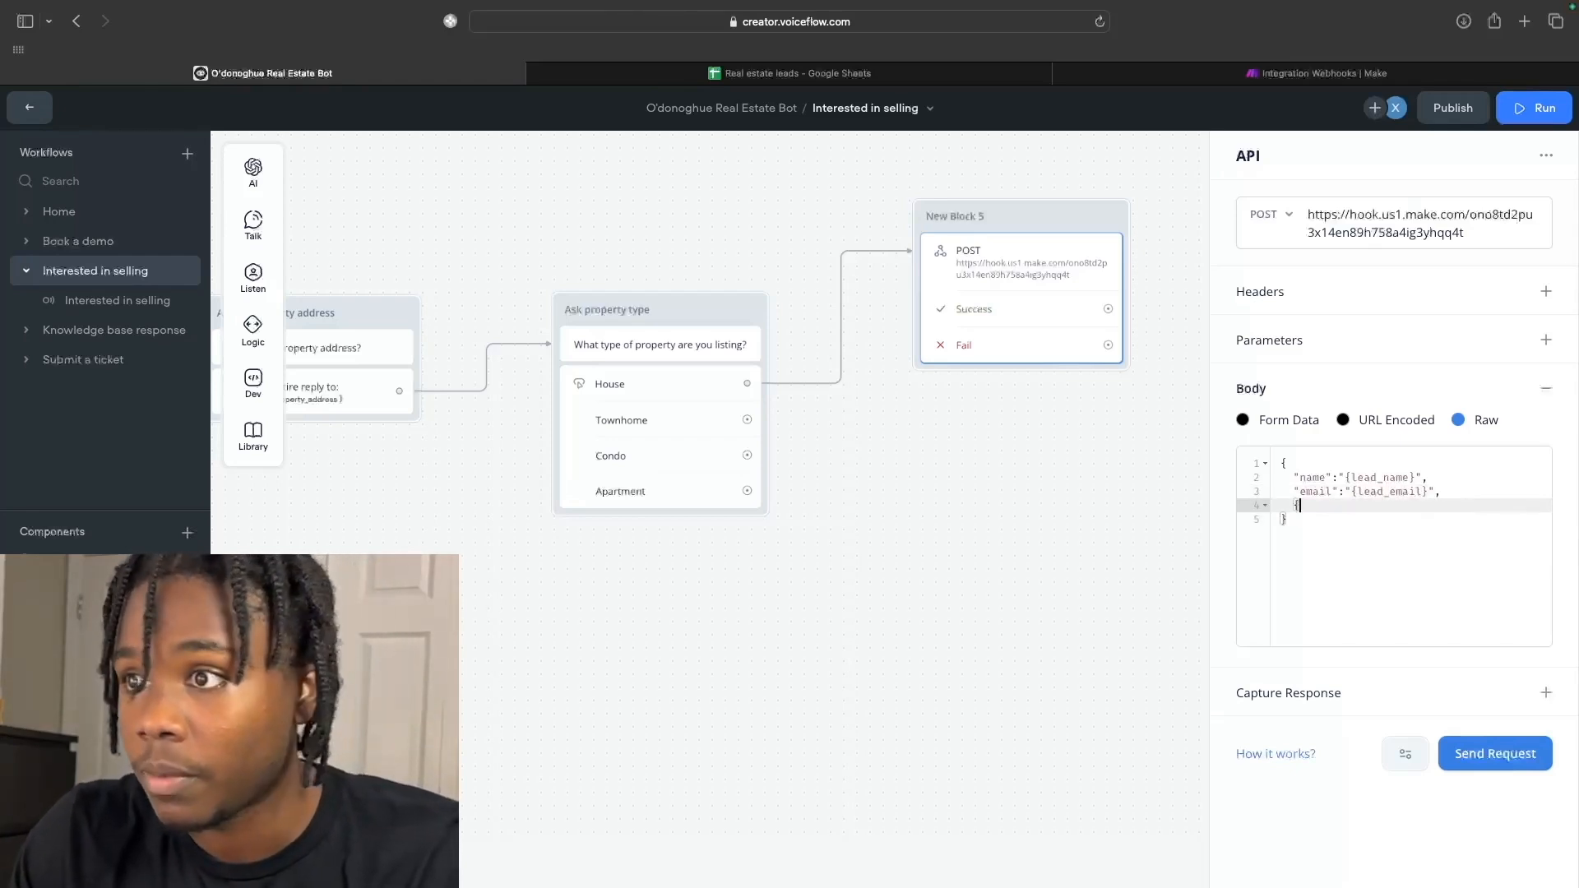
text(ad)
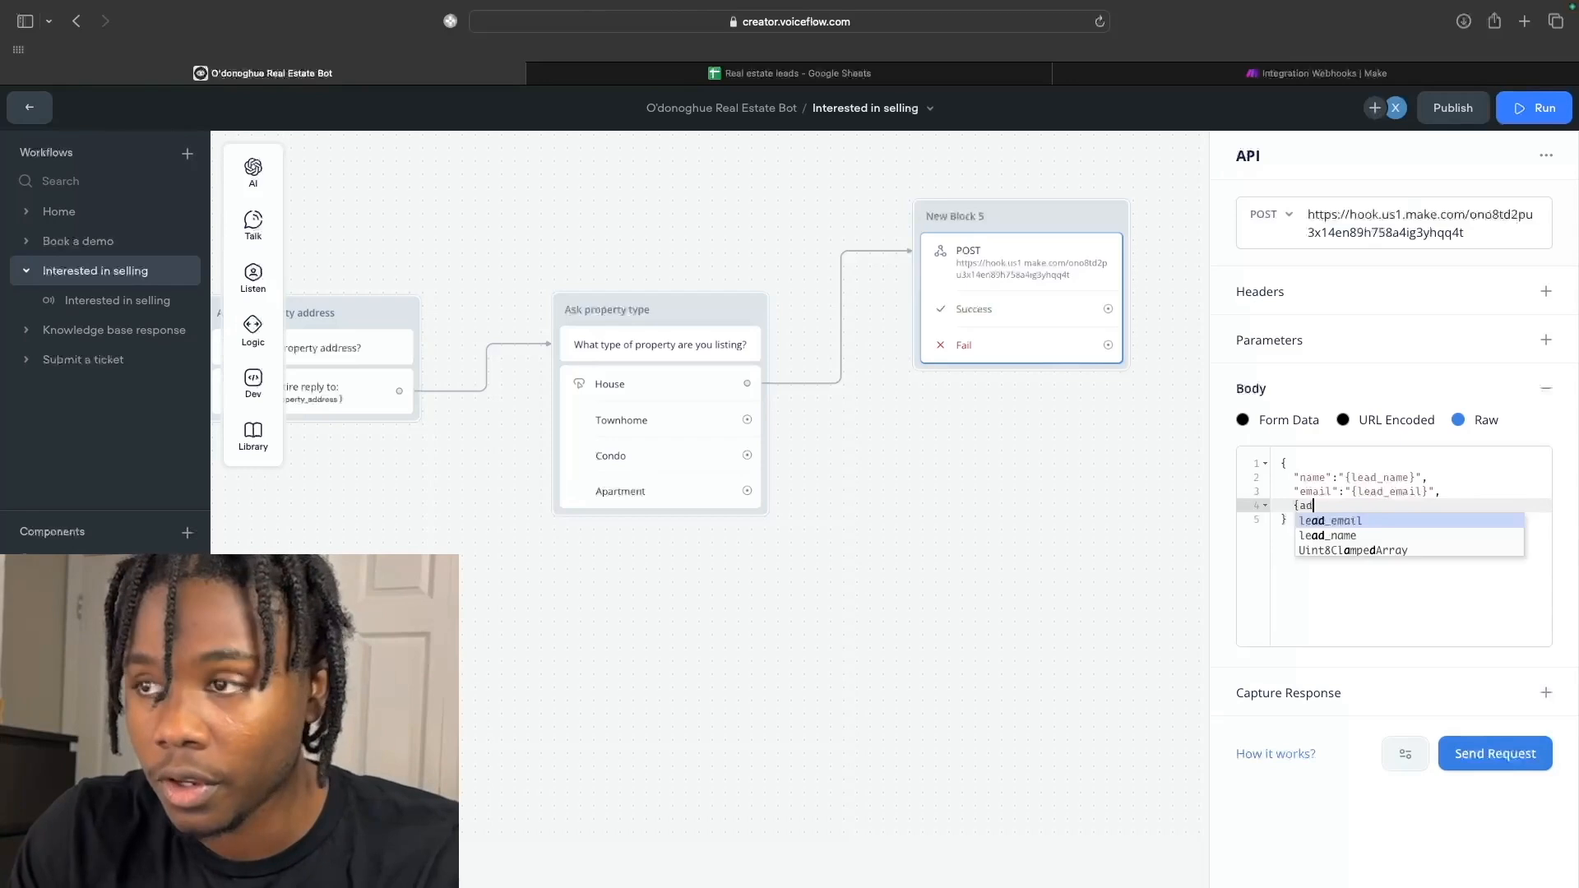
text(dress)
click(1303, 505)
text(property_)
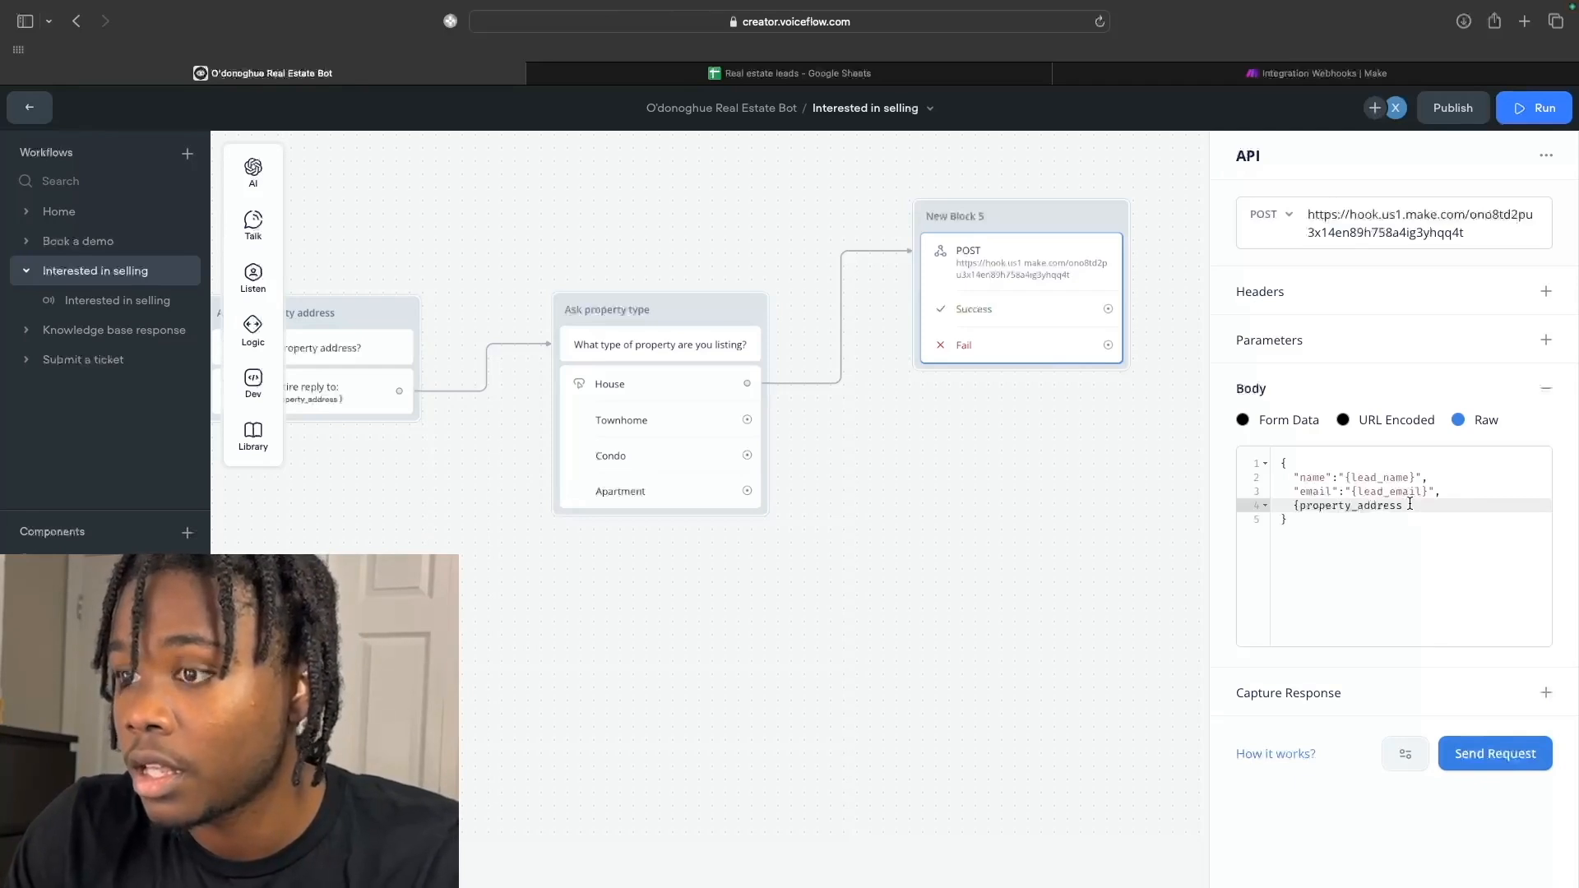
click(1299, 506)
key(BackSpace)
text(")
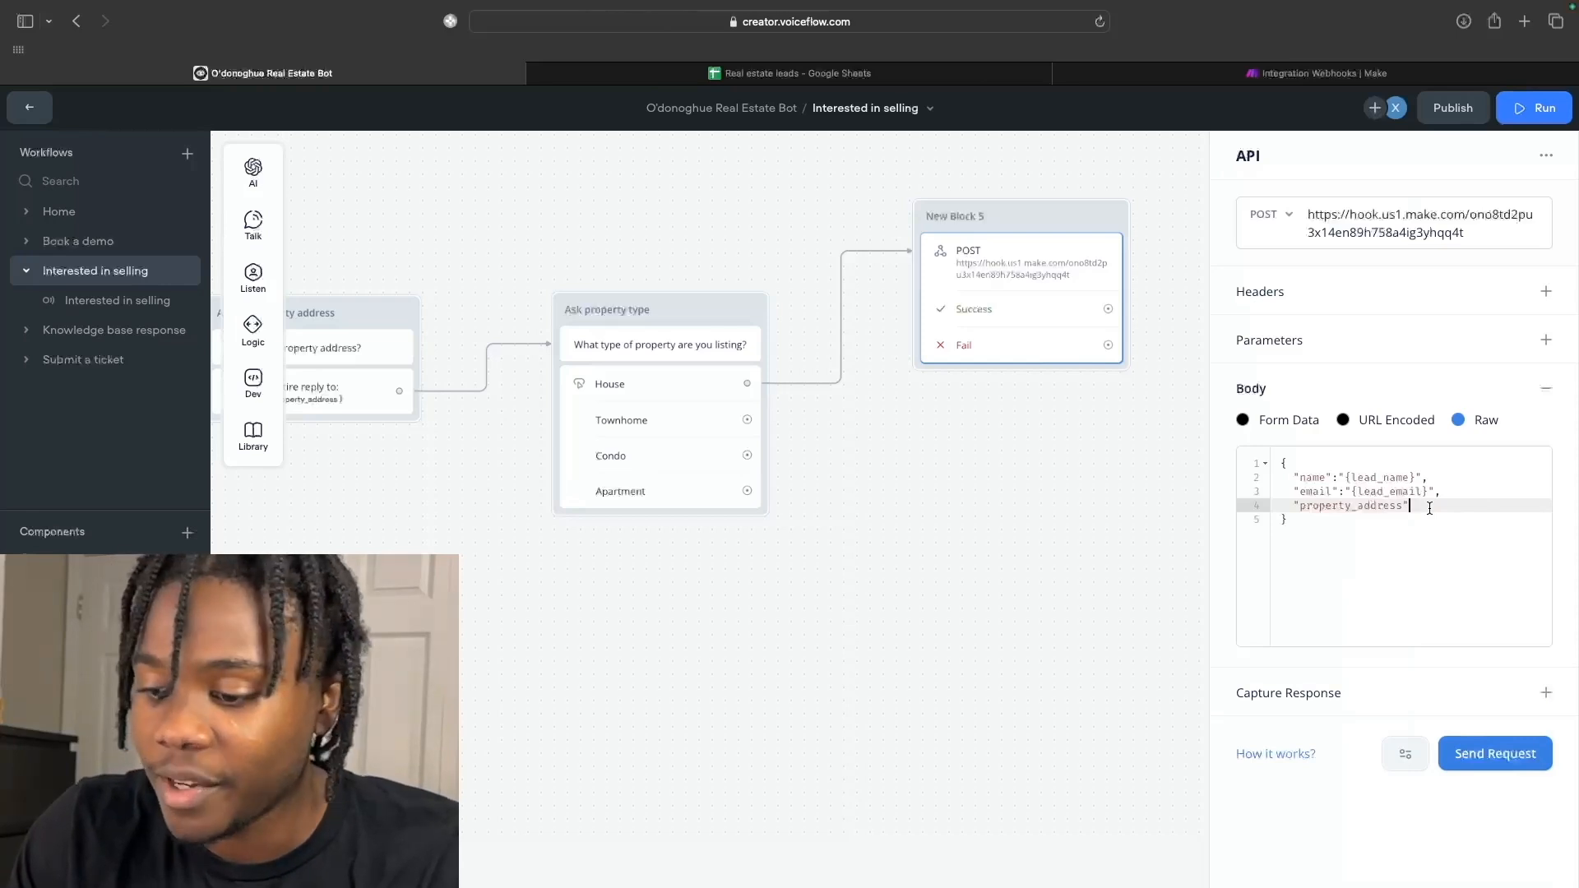
text(:"{lead)
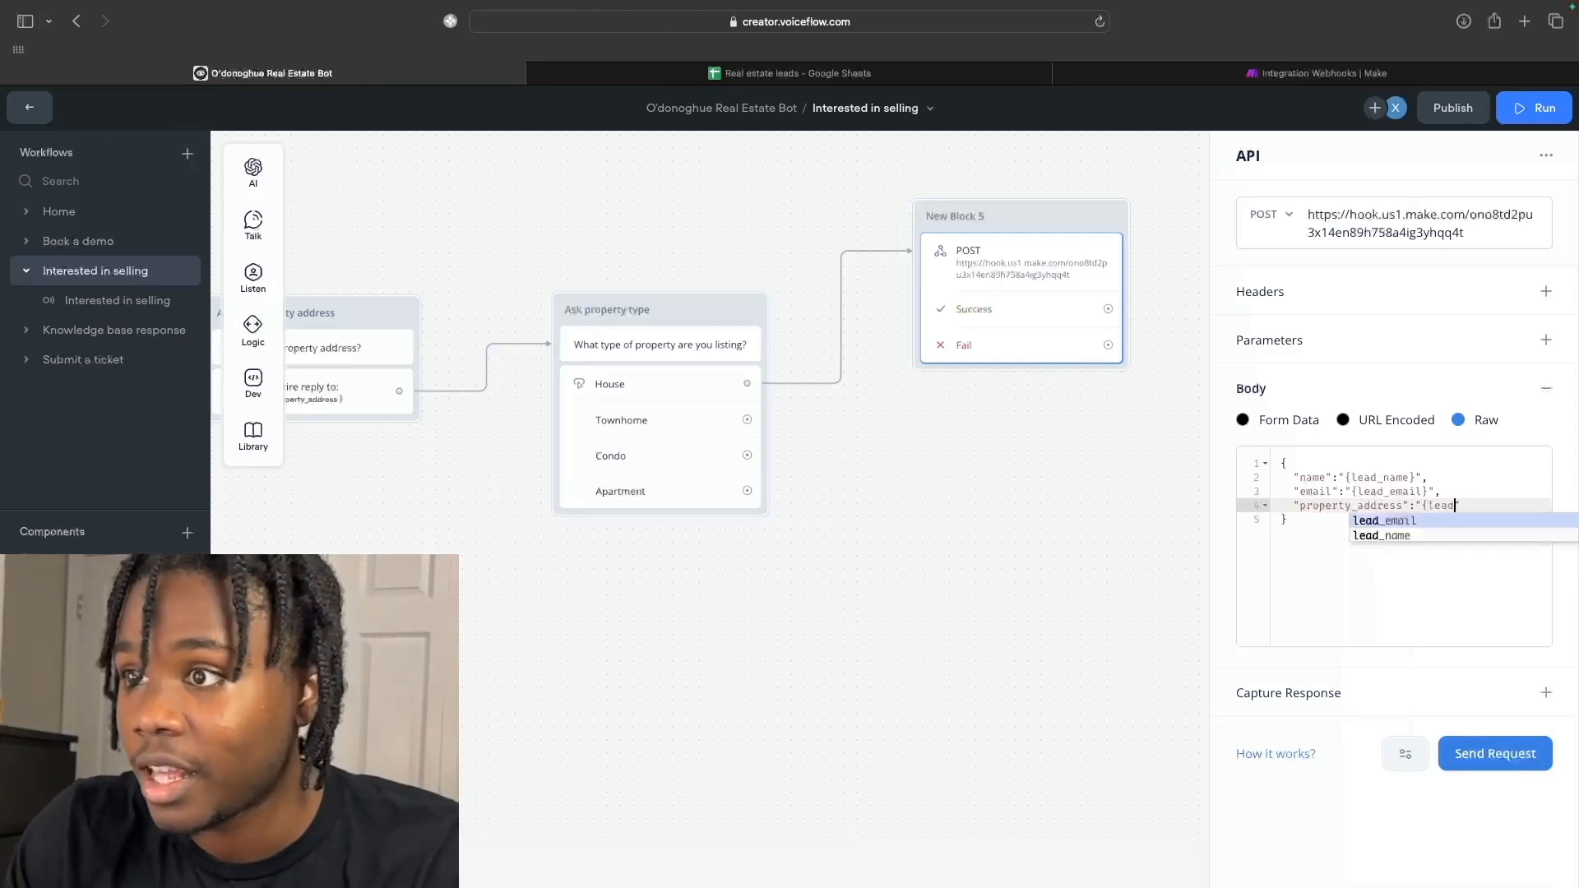
text(_prop)
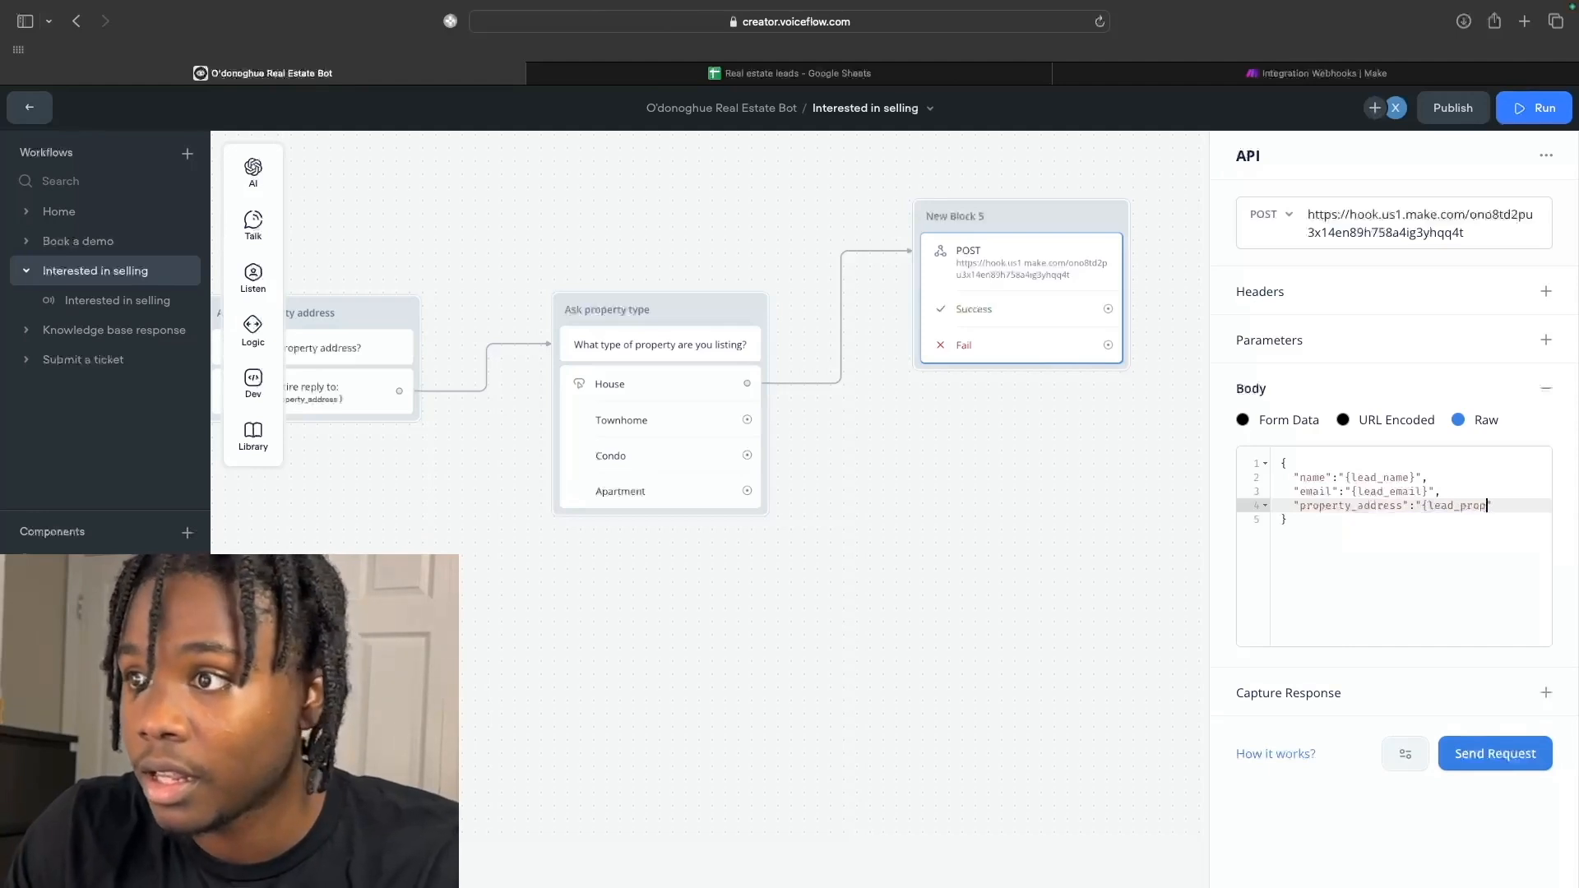
text(eerty_address})
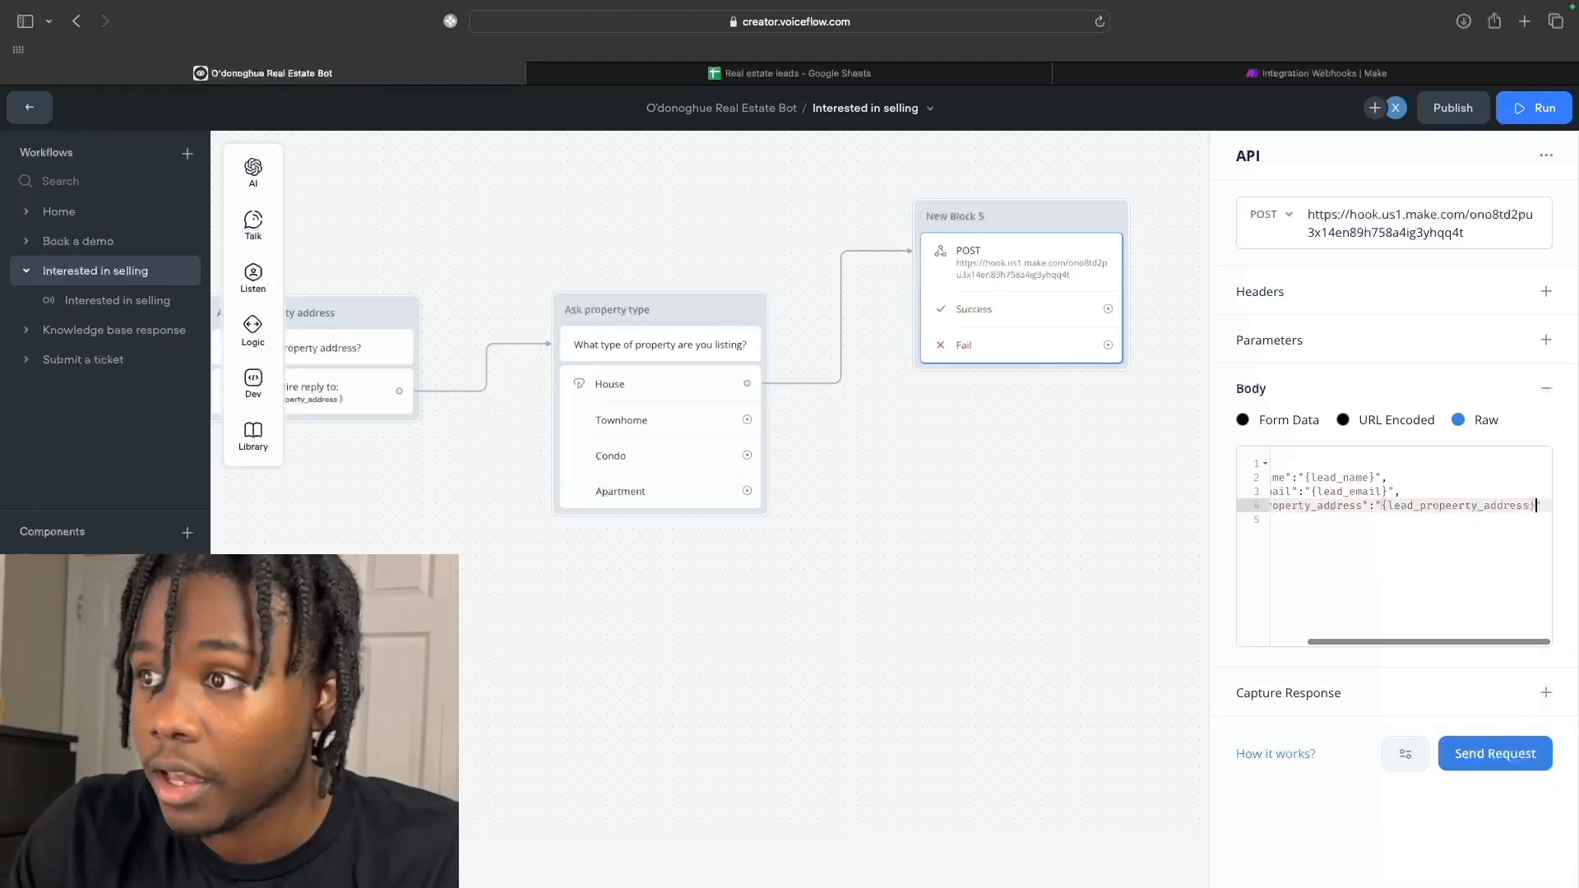
text(")
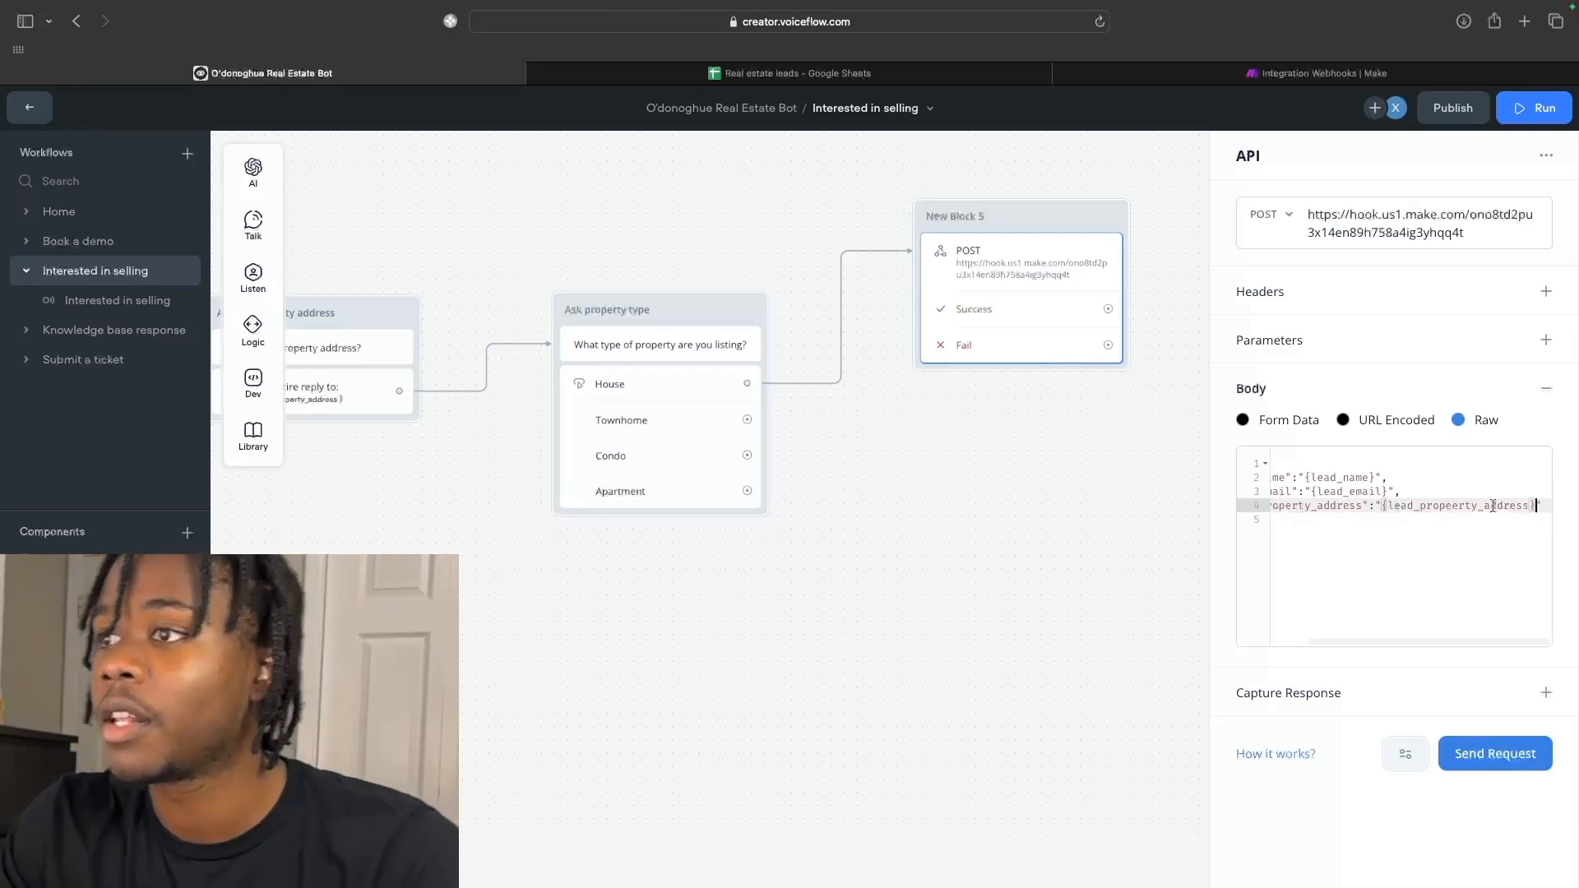
key(Return)
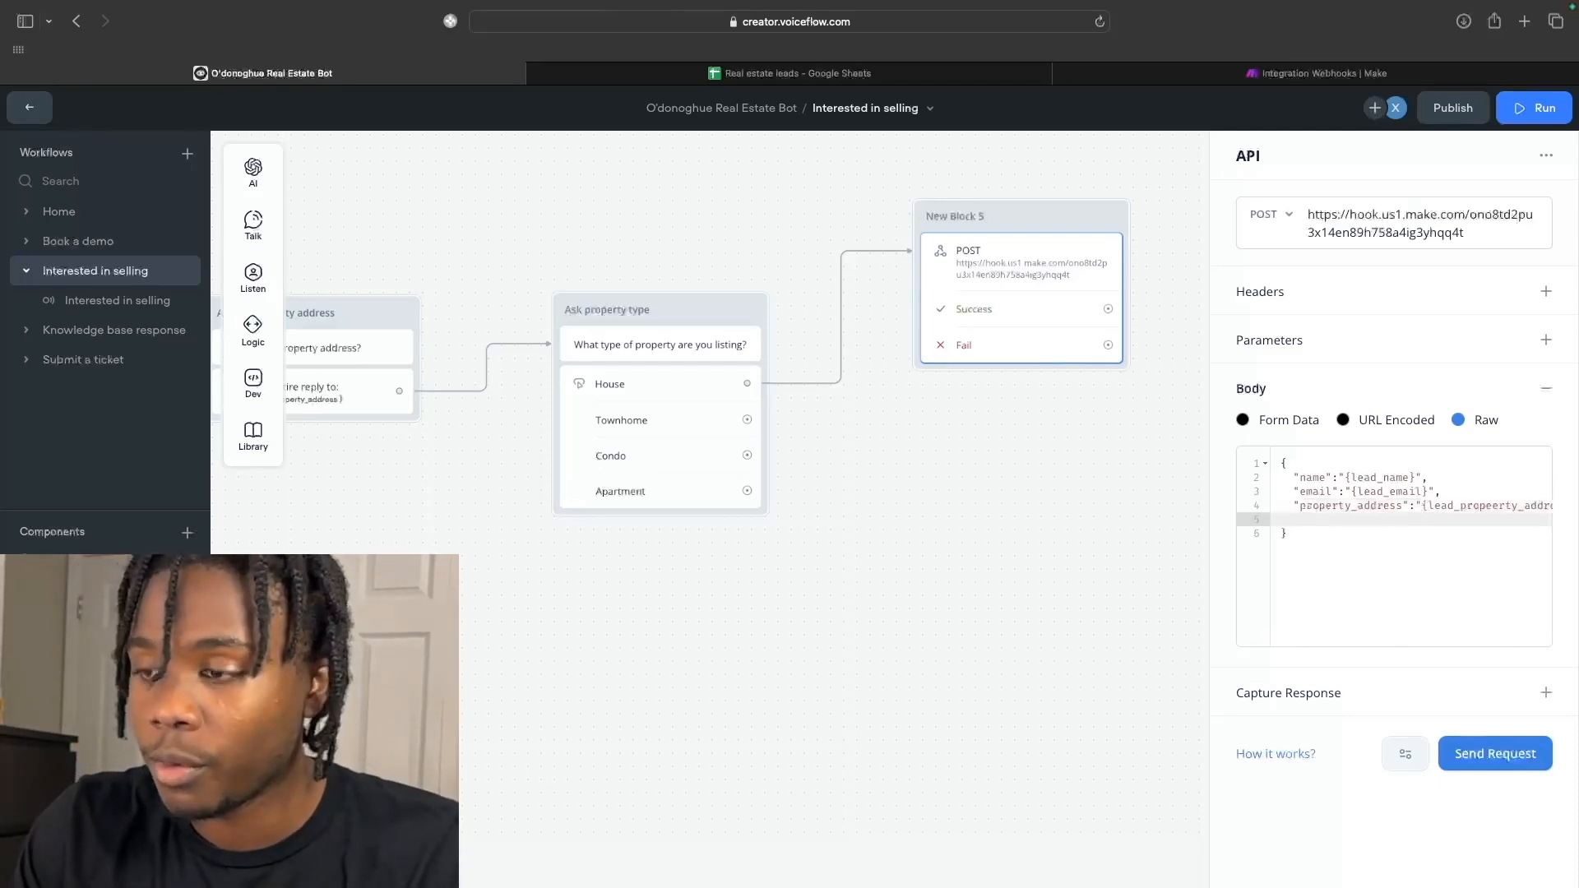
Append "property_type":"House" after property_address and delete the leftover blank line.
click(1546, 507)
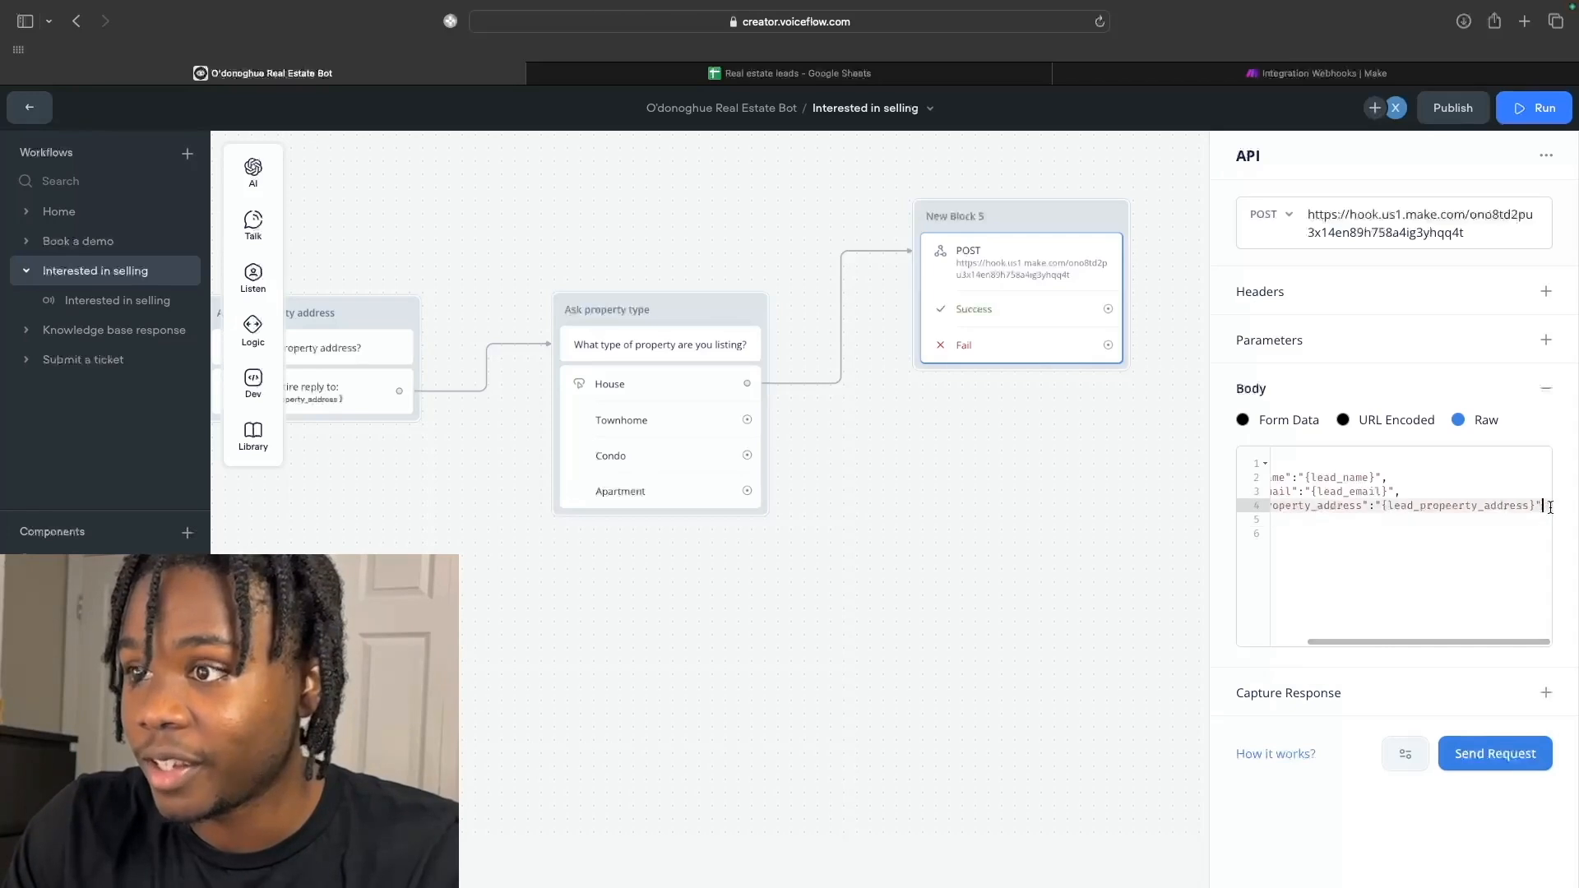
text(,)
key(Return)
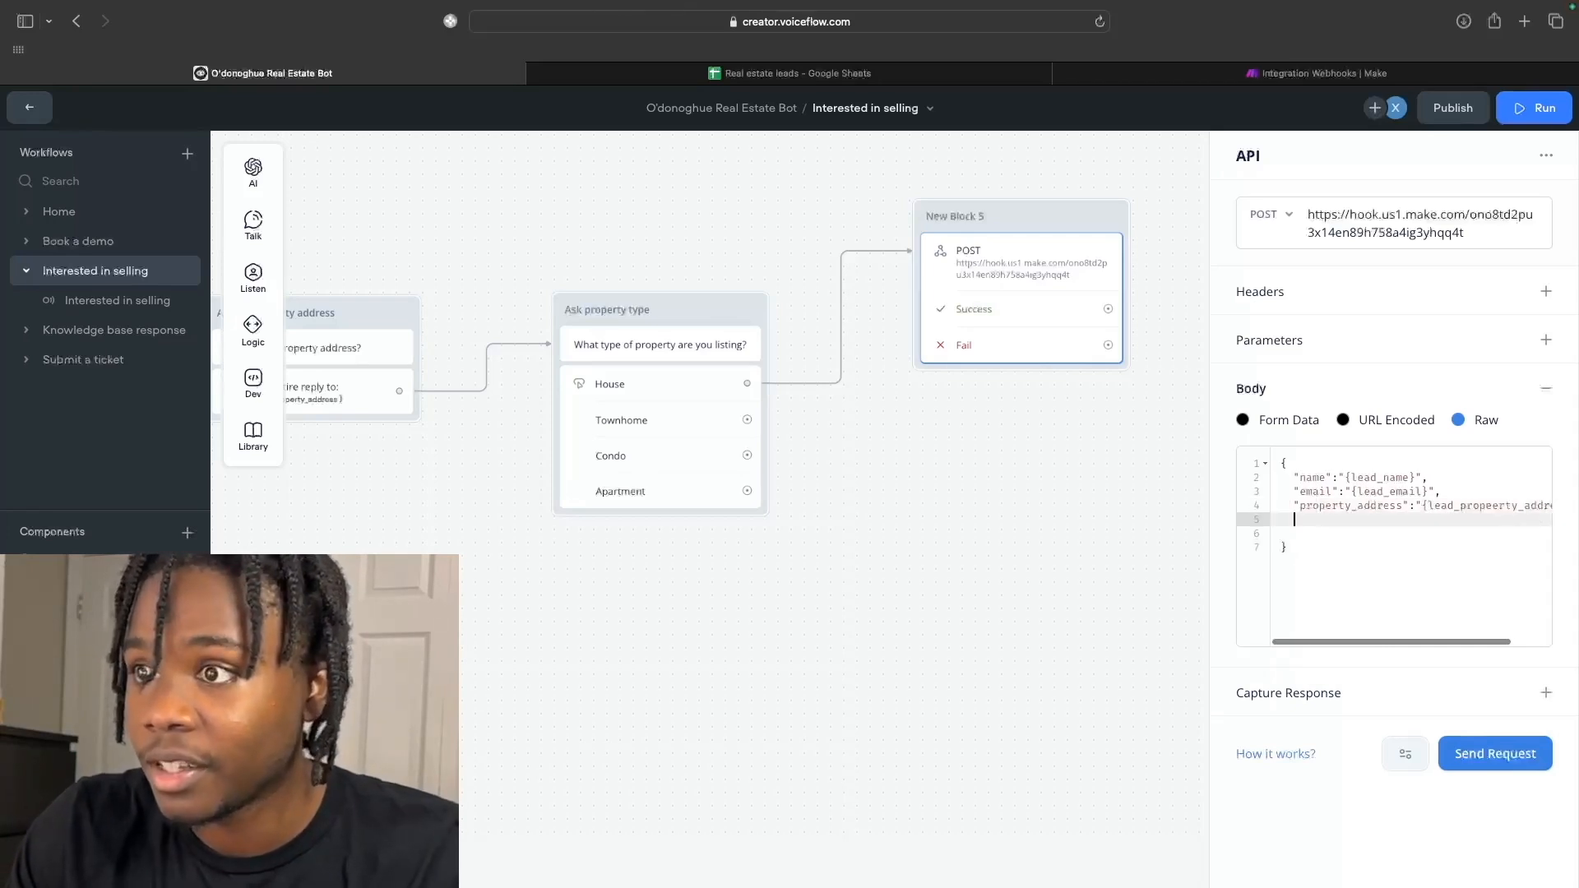
text("proper)
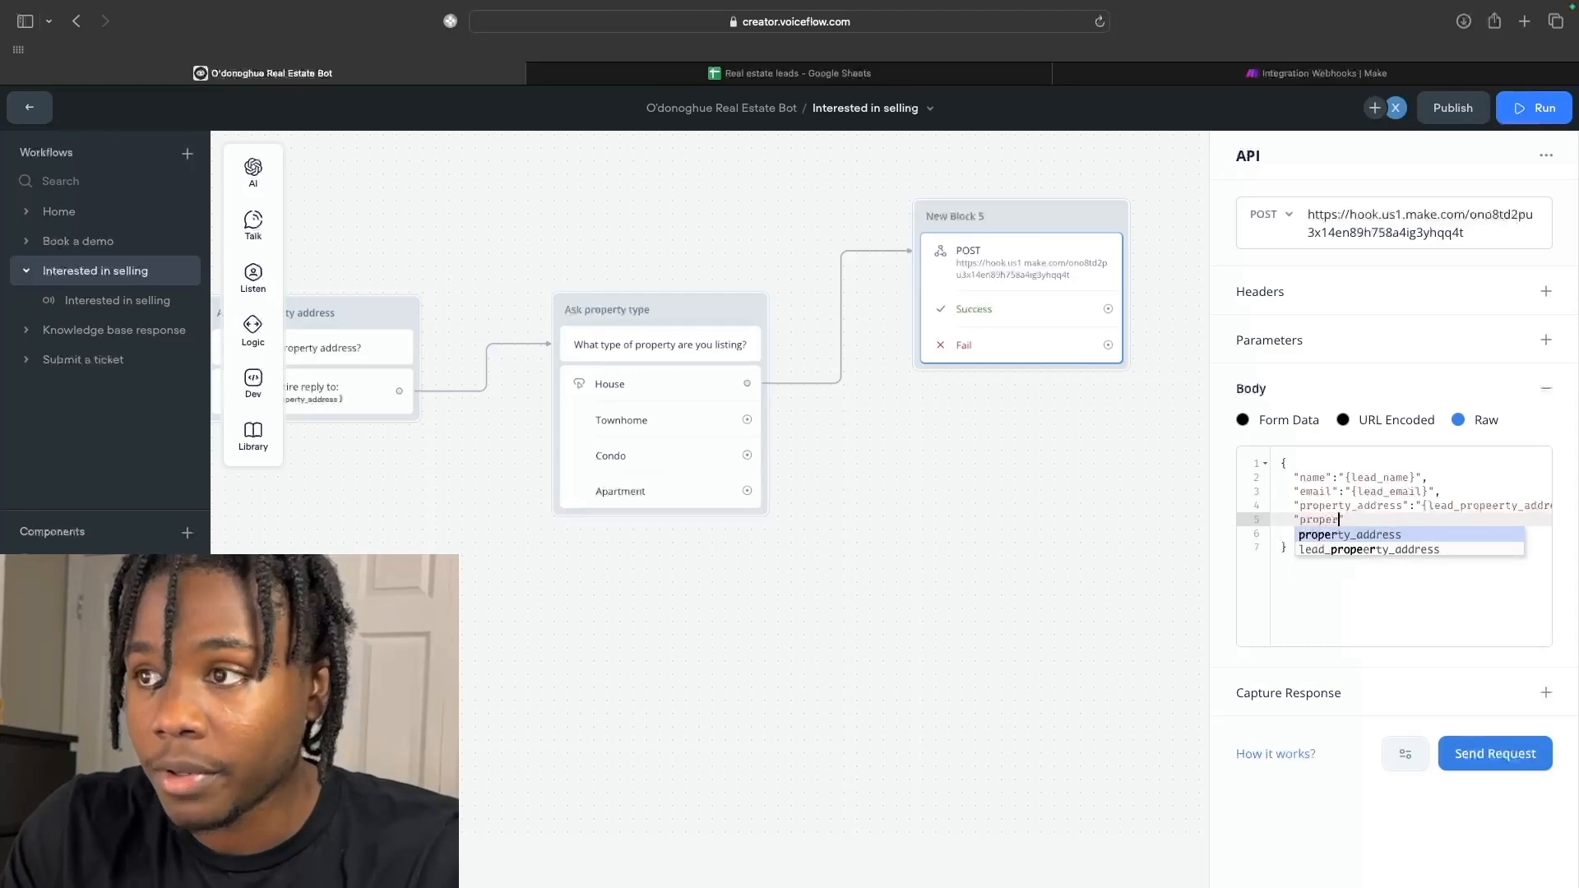
text(ty_type":)
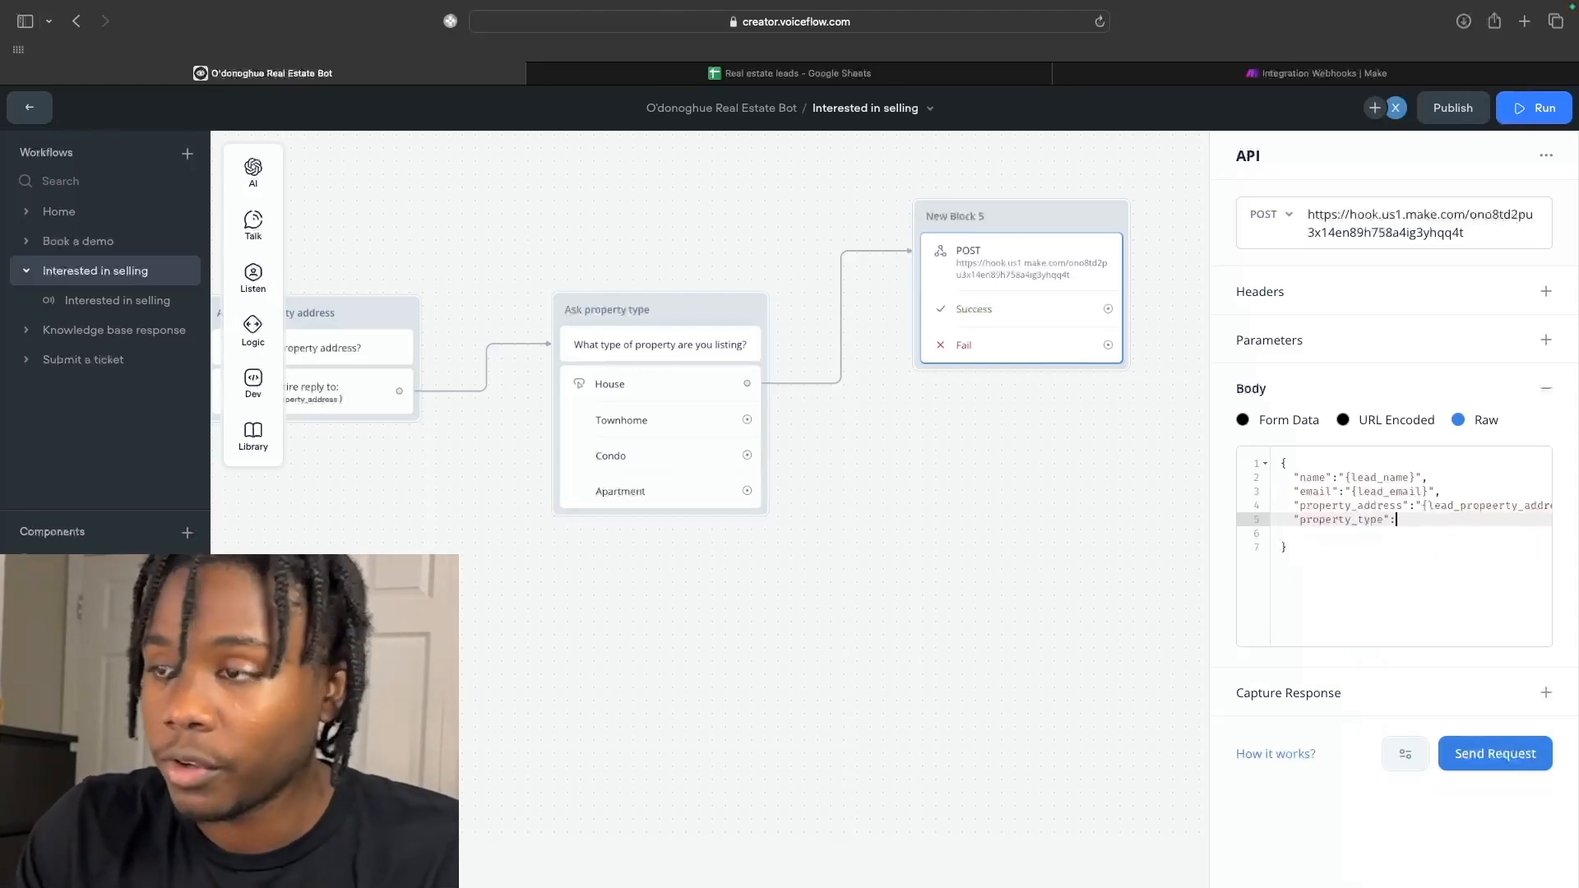
text("")
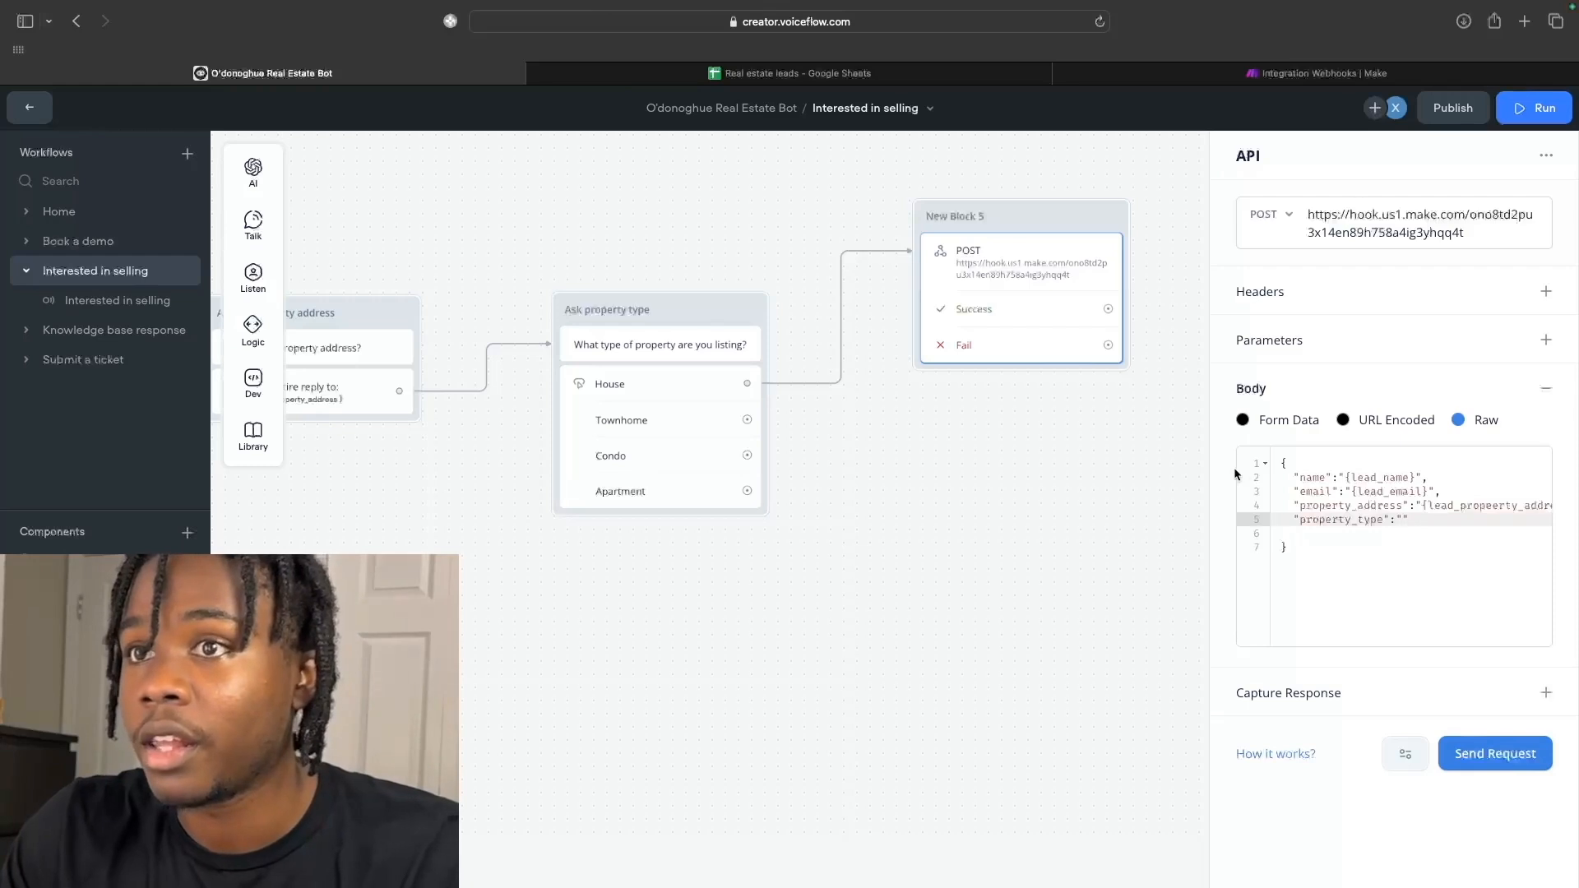
text(House)
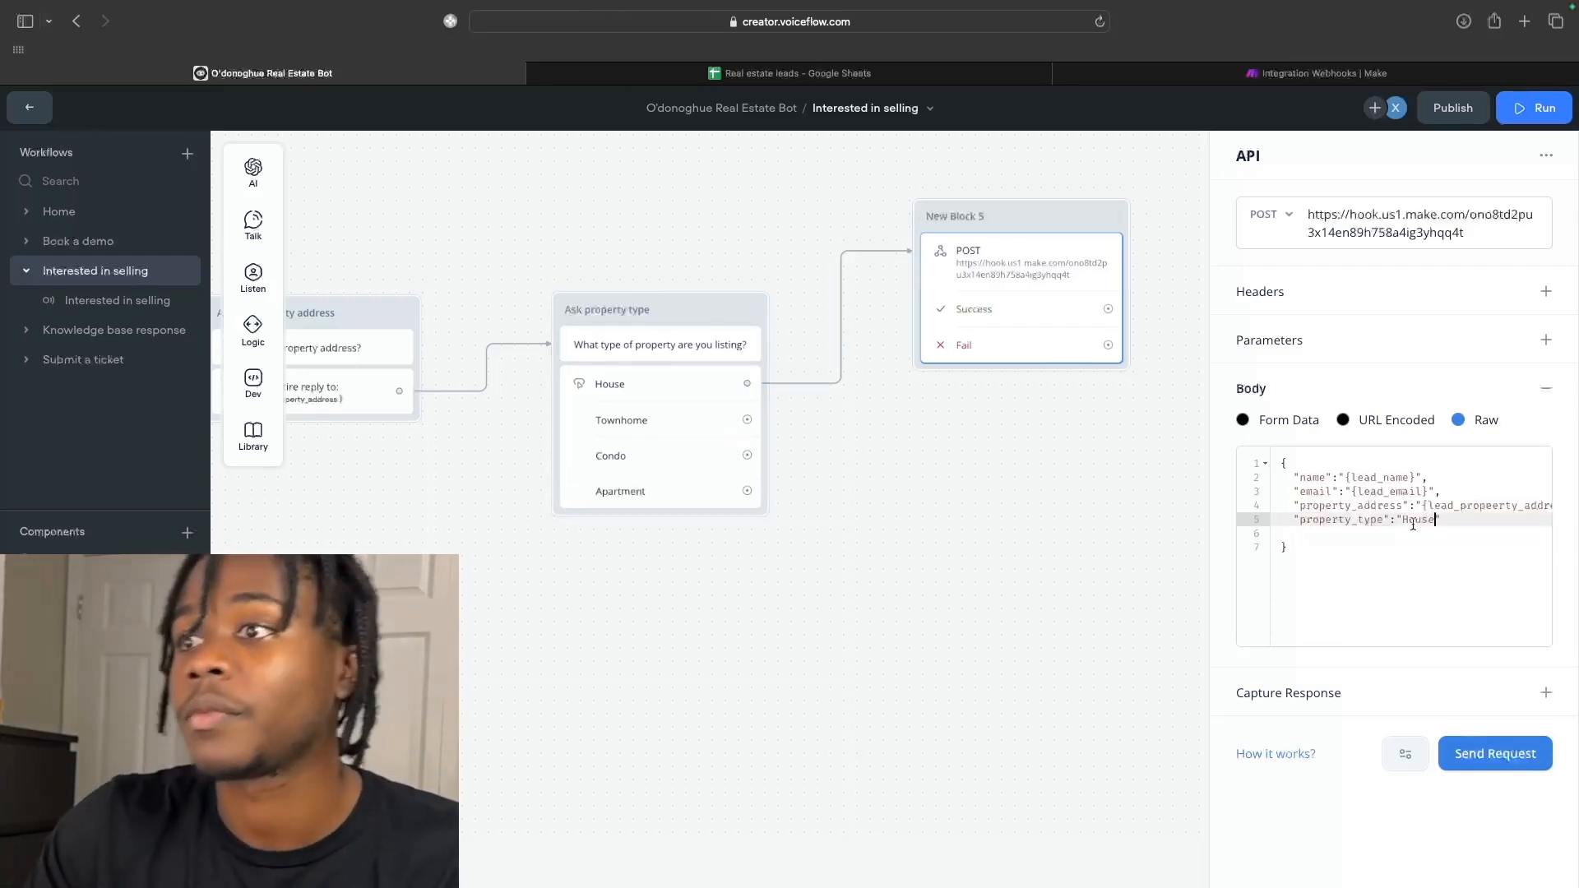
click(1293, 536)
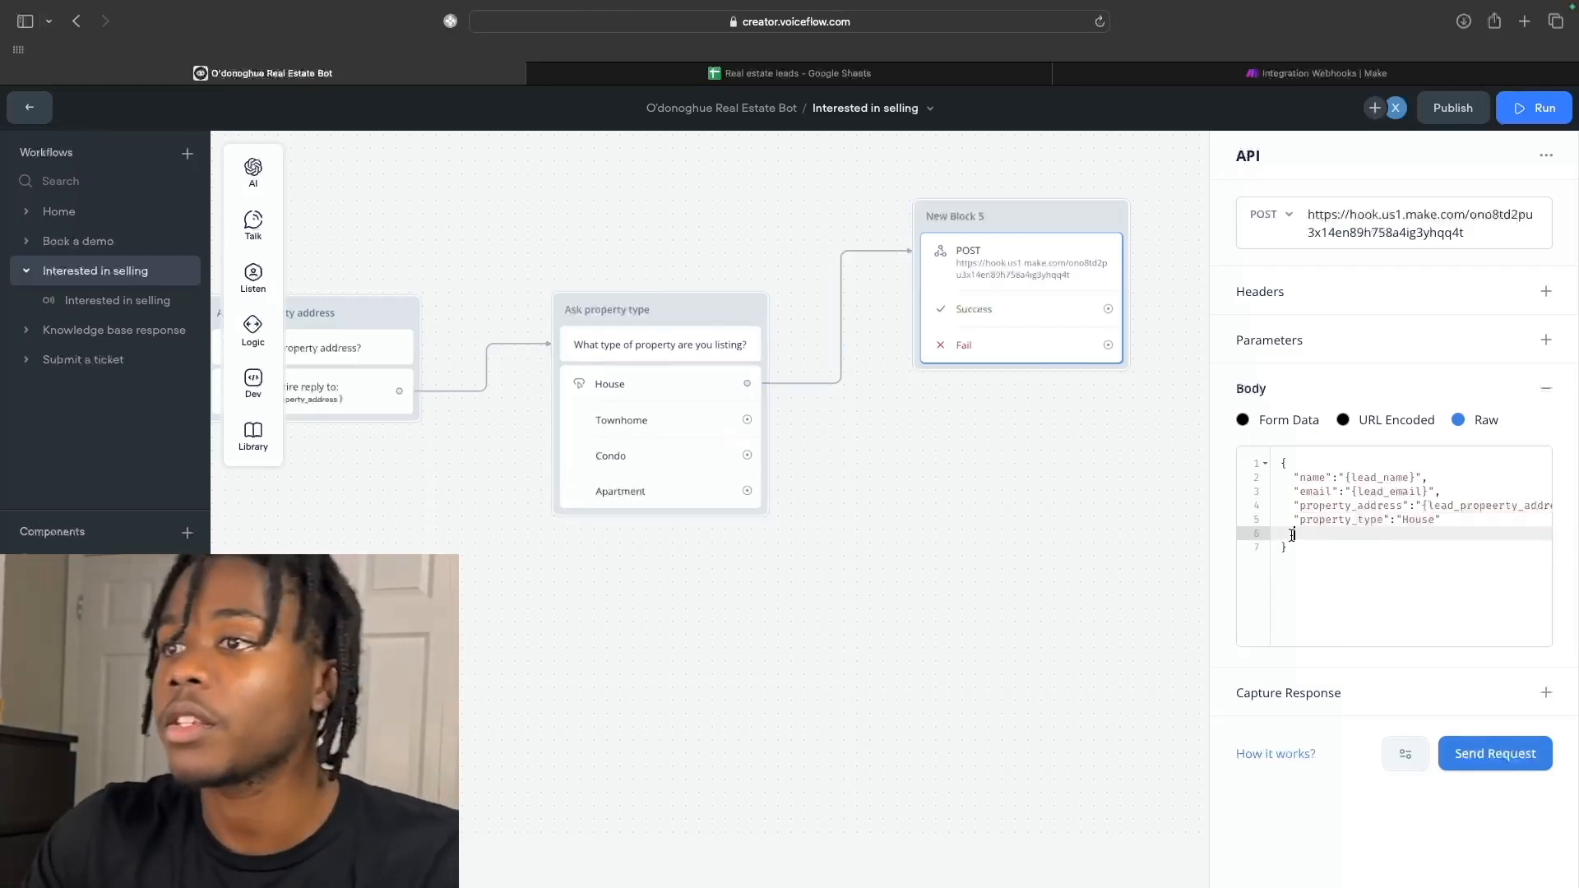
key(BackSpace)
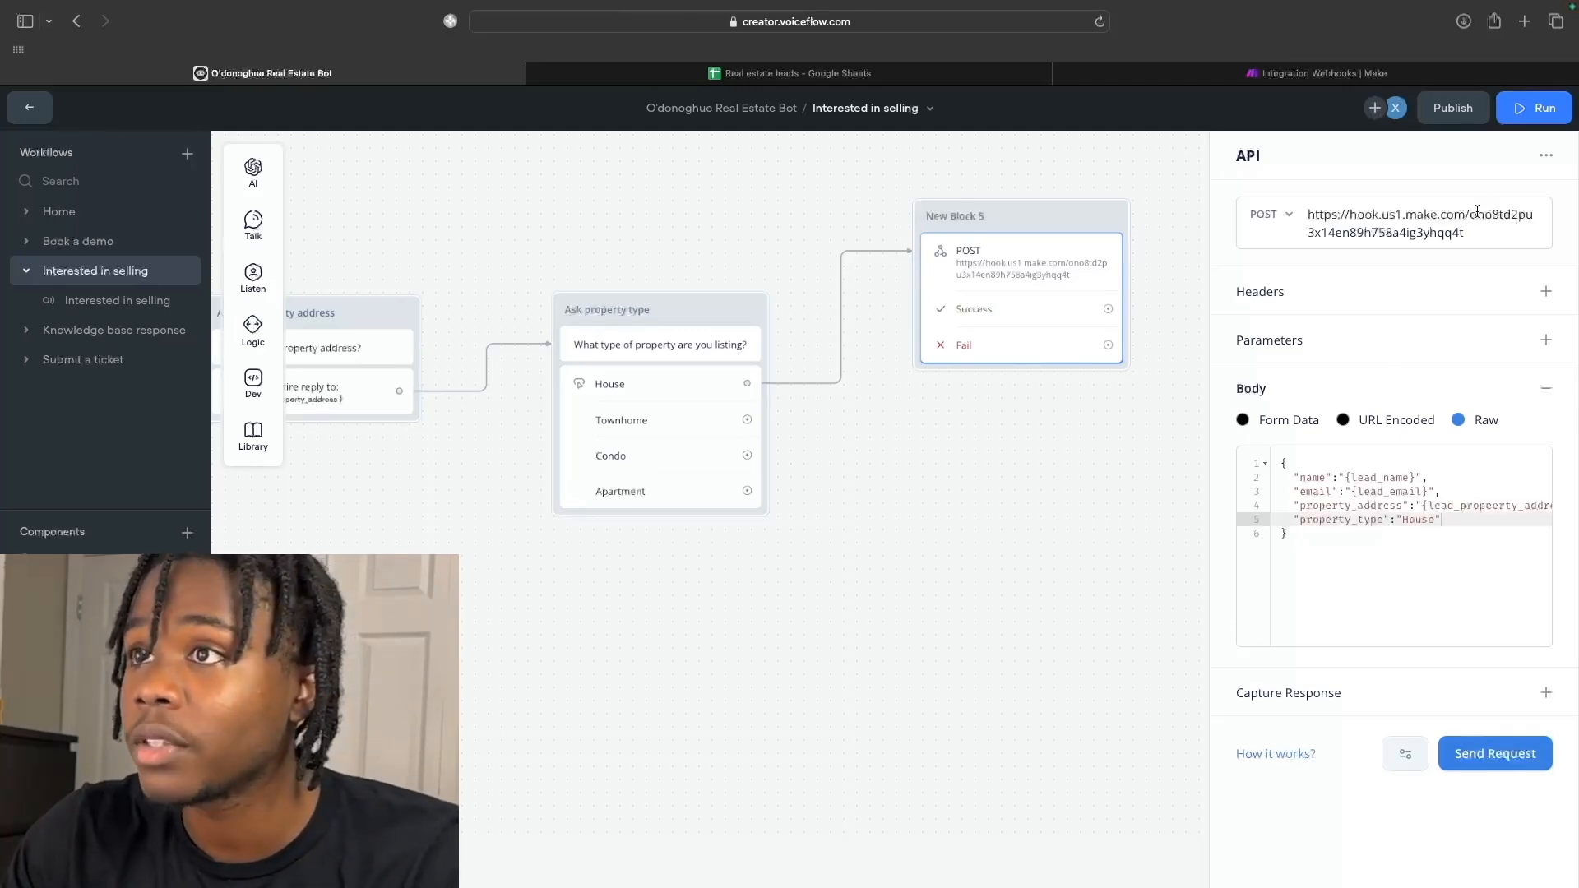
click(1362, 76)
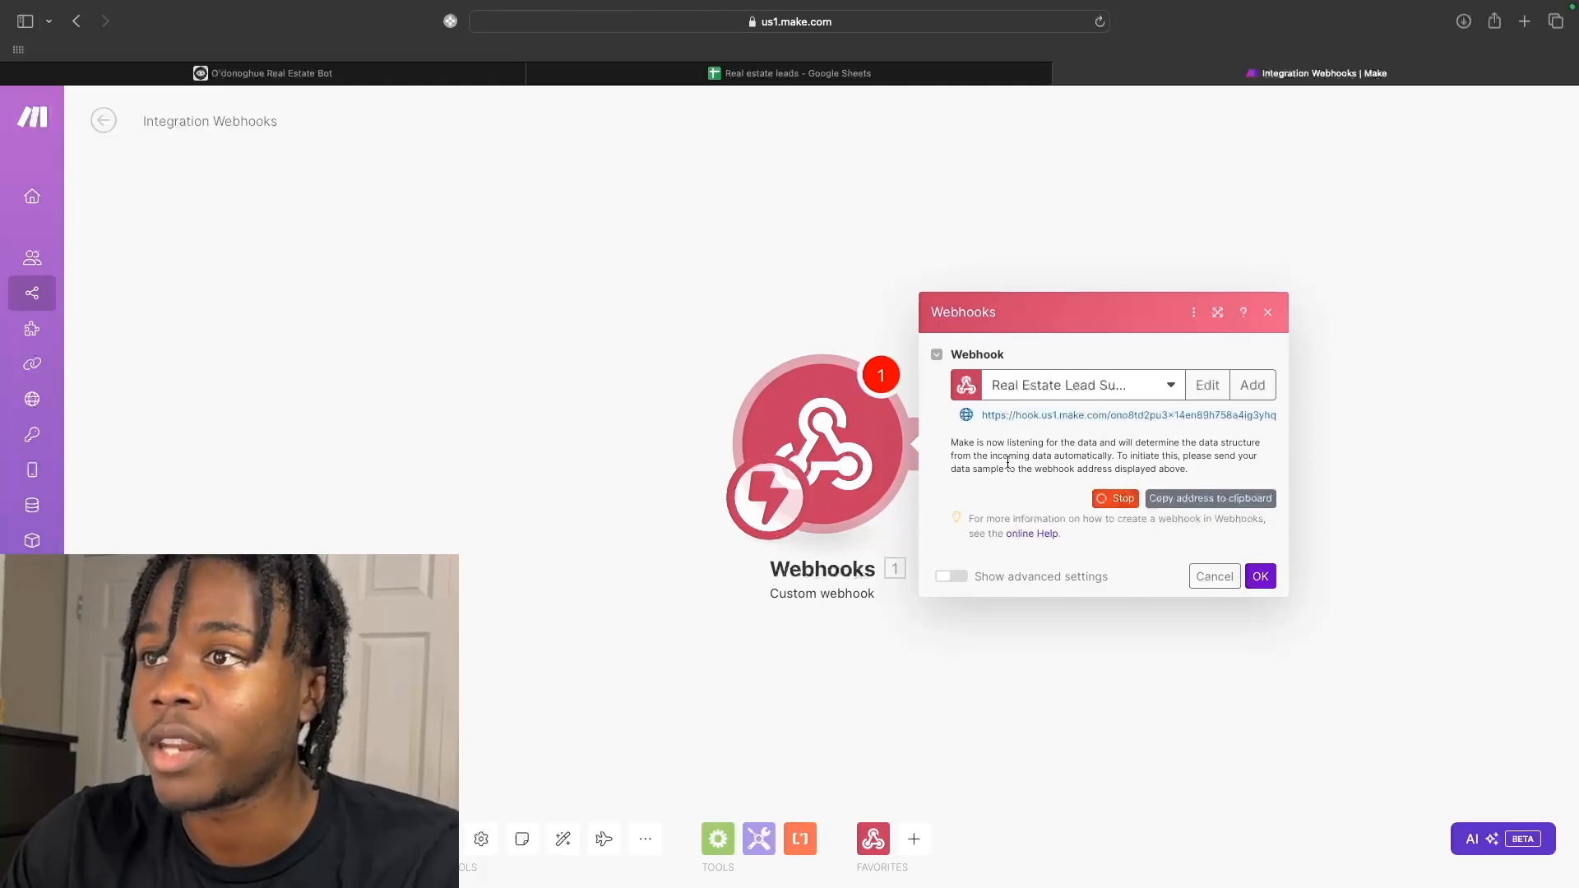
Glance at the Real estate leads sheet, then launch the Voiceflow bot's test run.
click(733, 74)
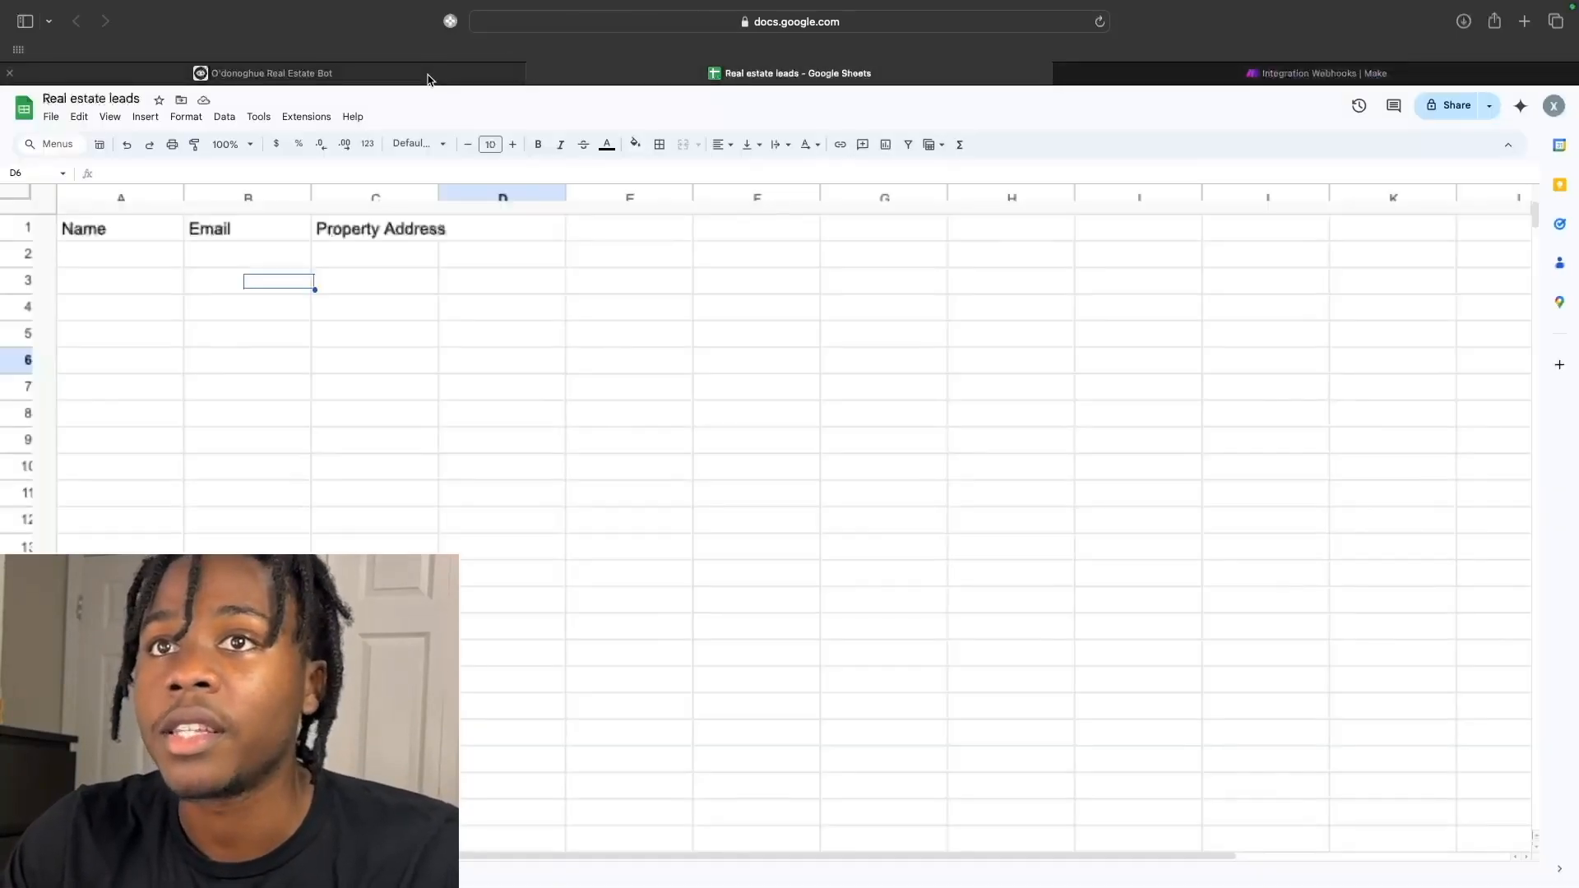
click(430, 73)
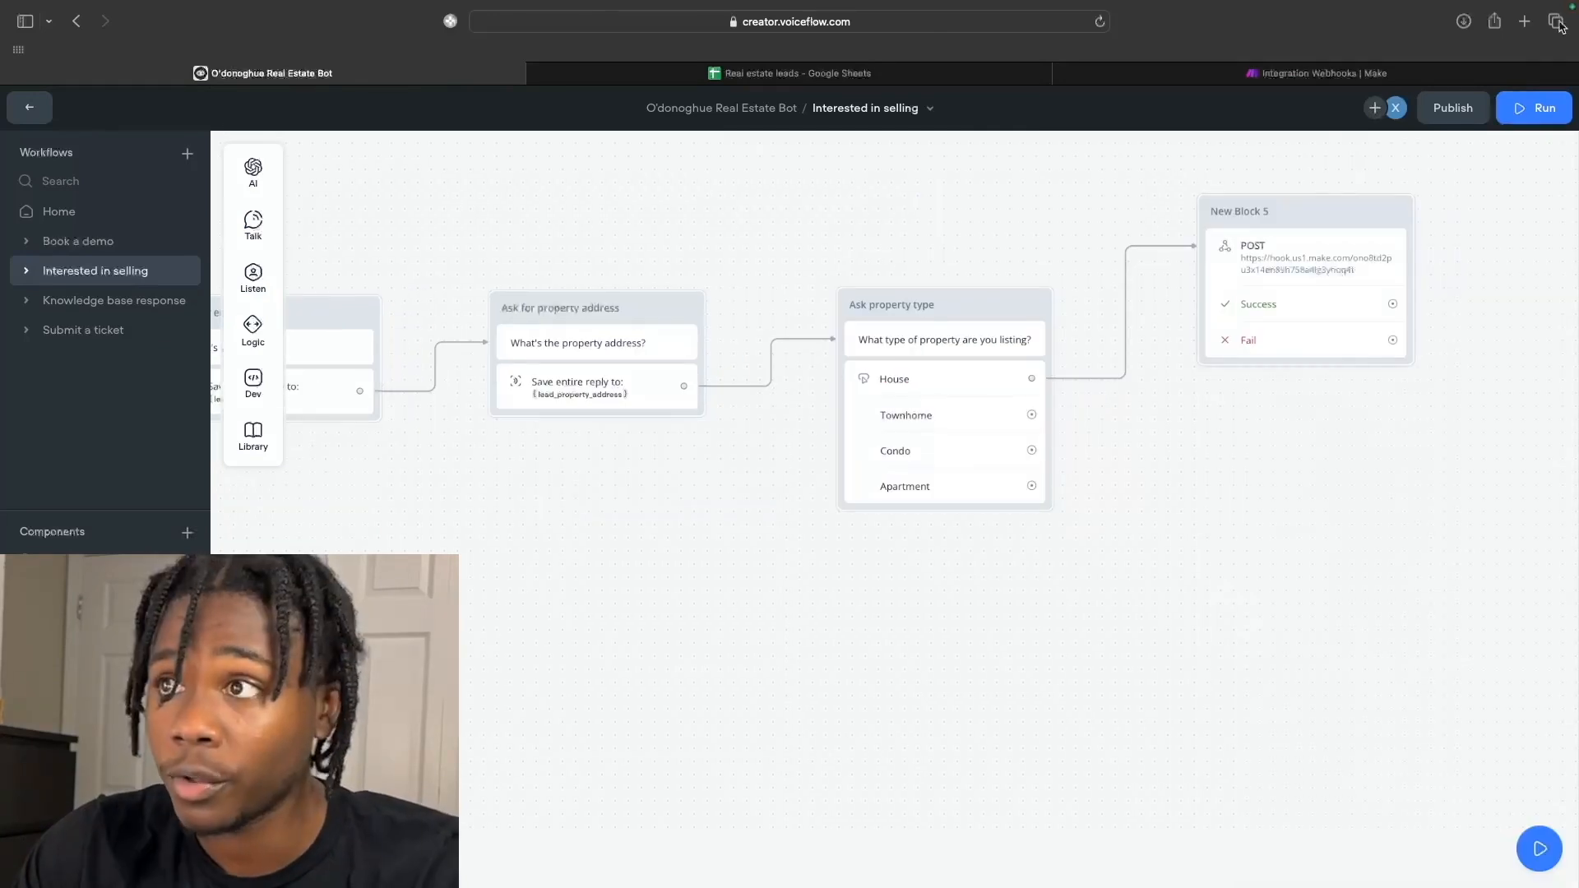
click(1535, 108)
Start a new test chat with the message 'I'd like to sell my home'.
click(1404, 679)
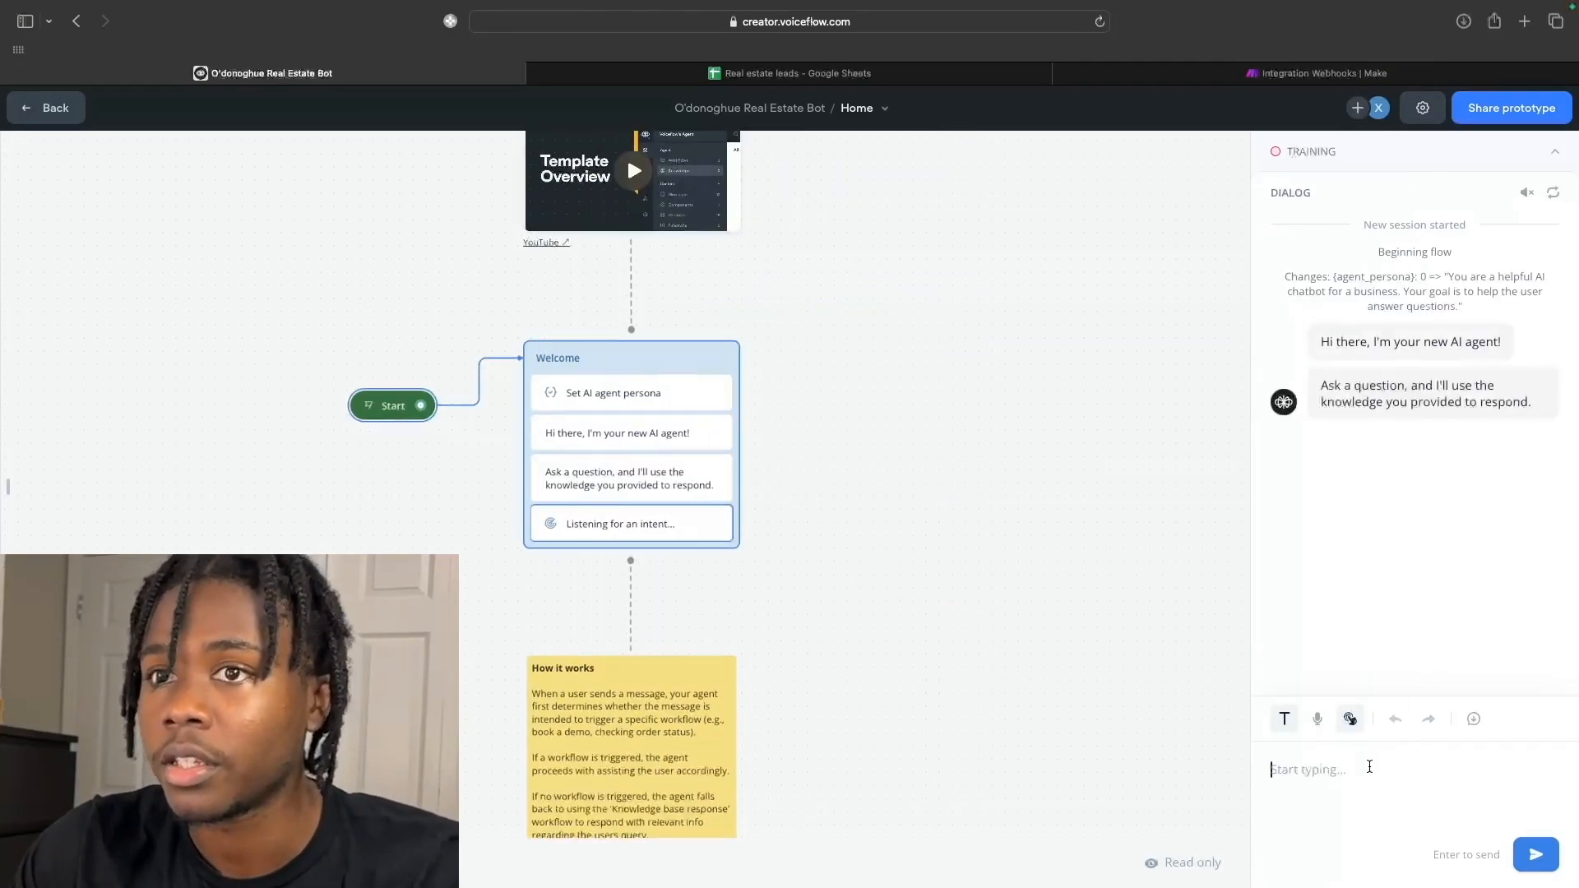
text(I'd)
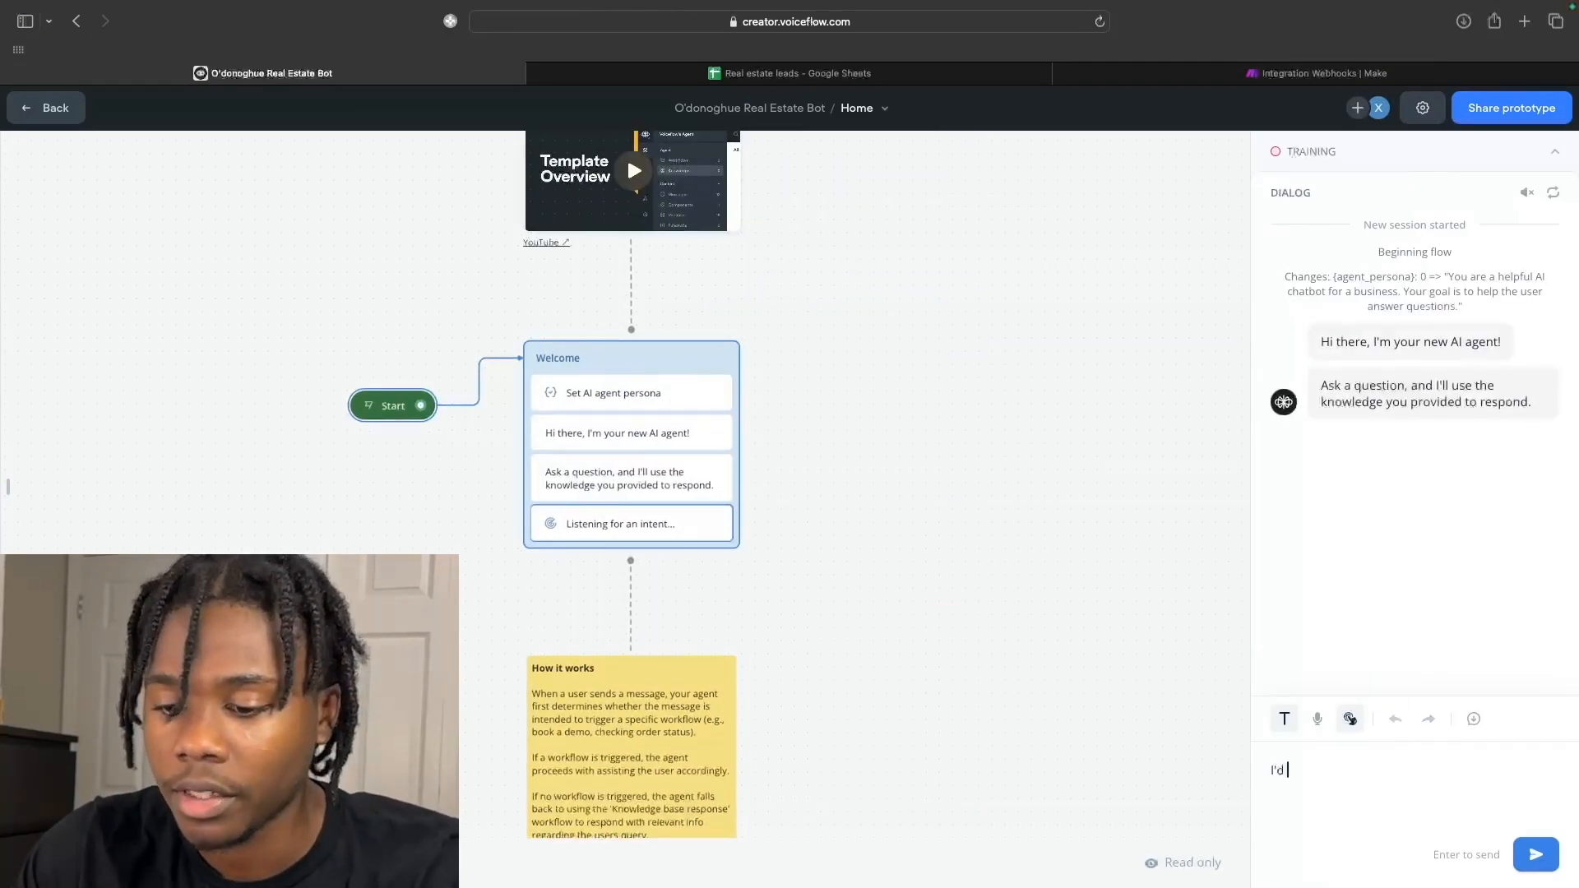
text( t)
key(BackSpace)
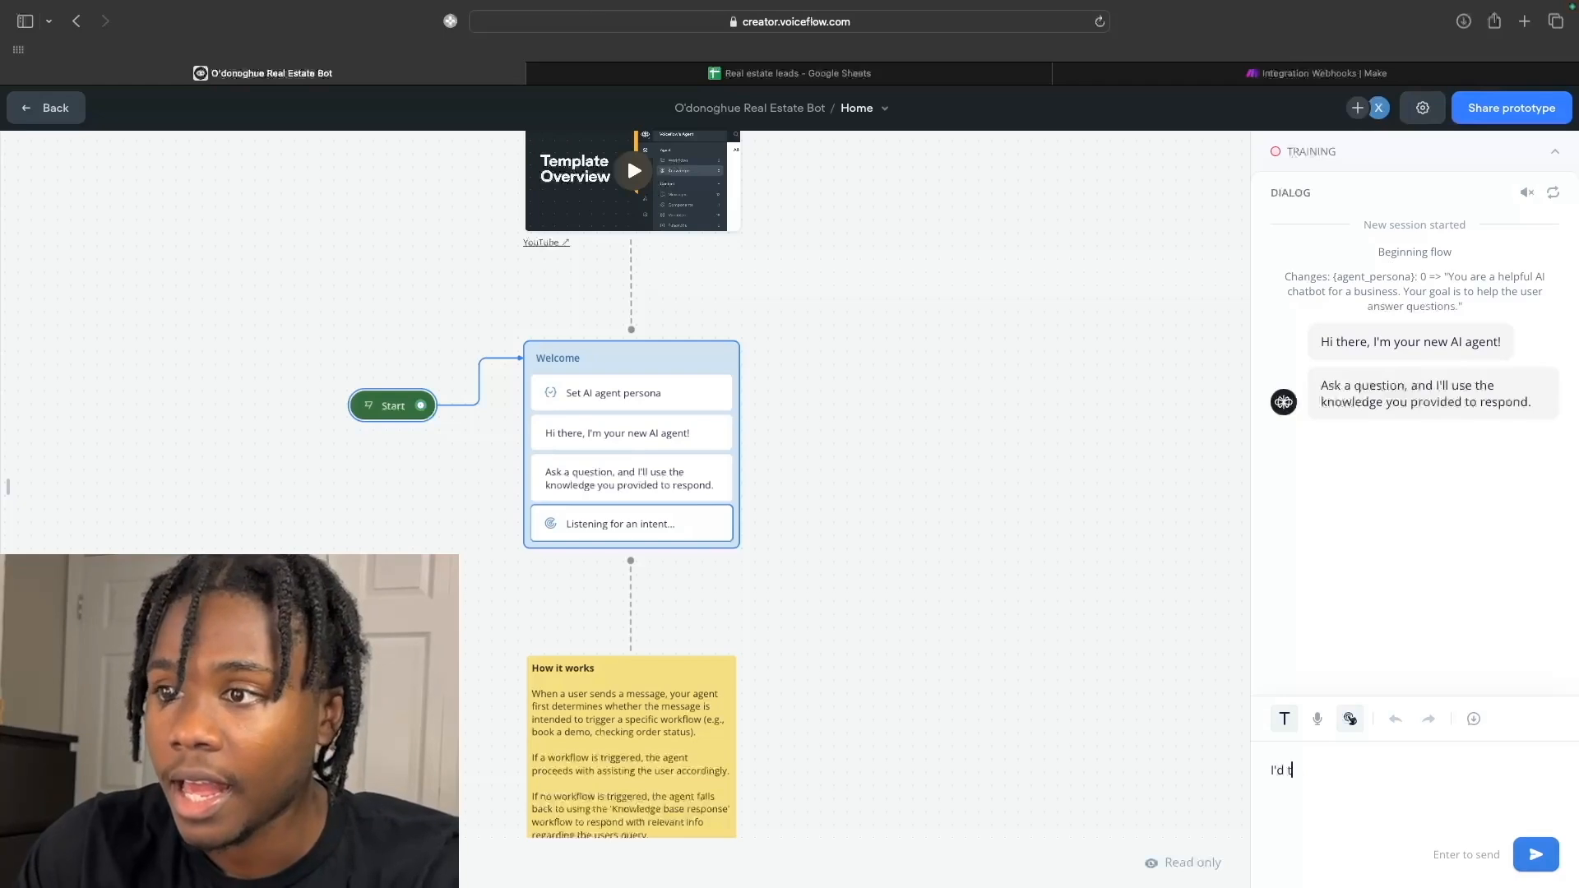
text(like to s)
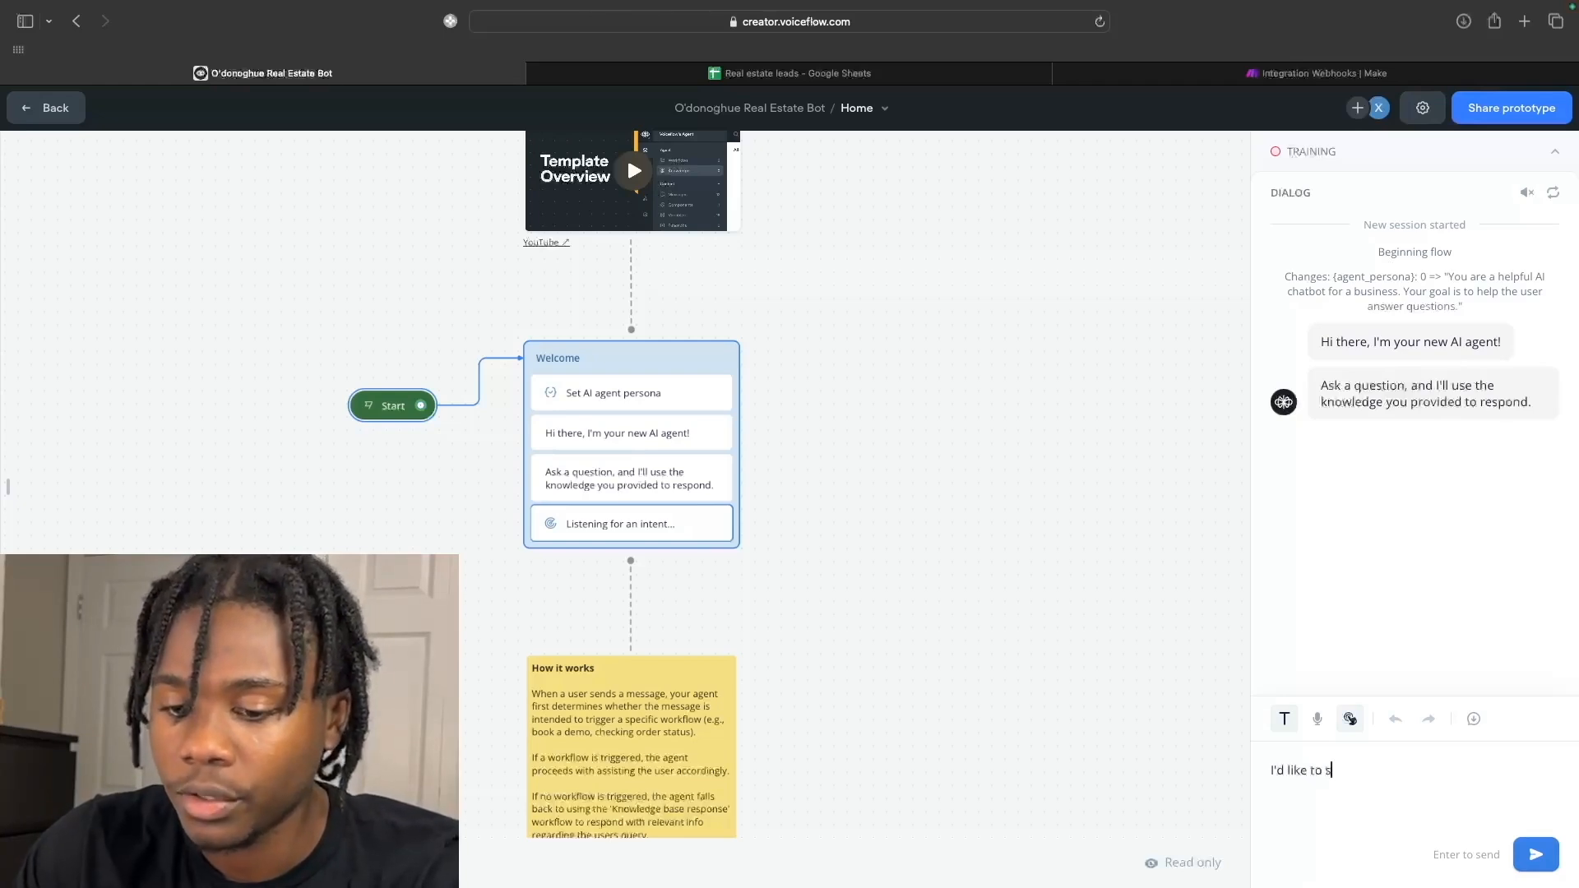
text(ell my home)
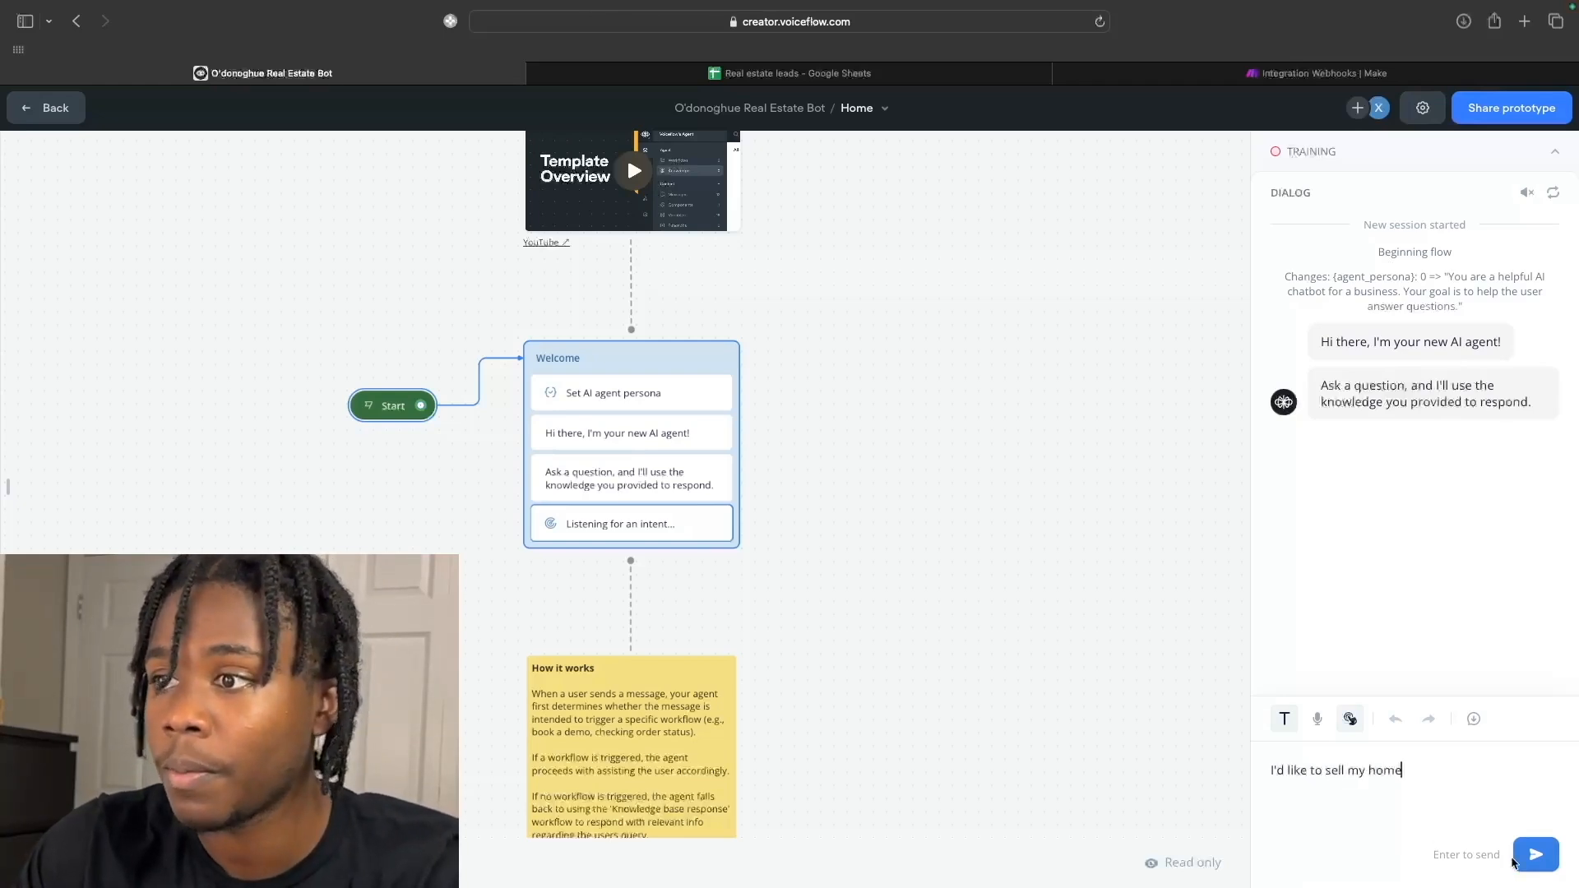
key(Return)
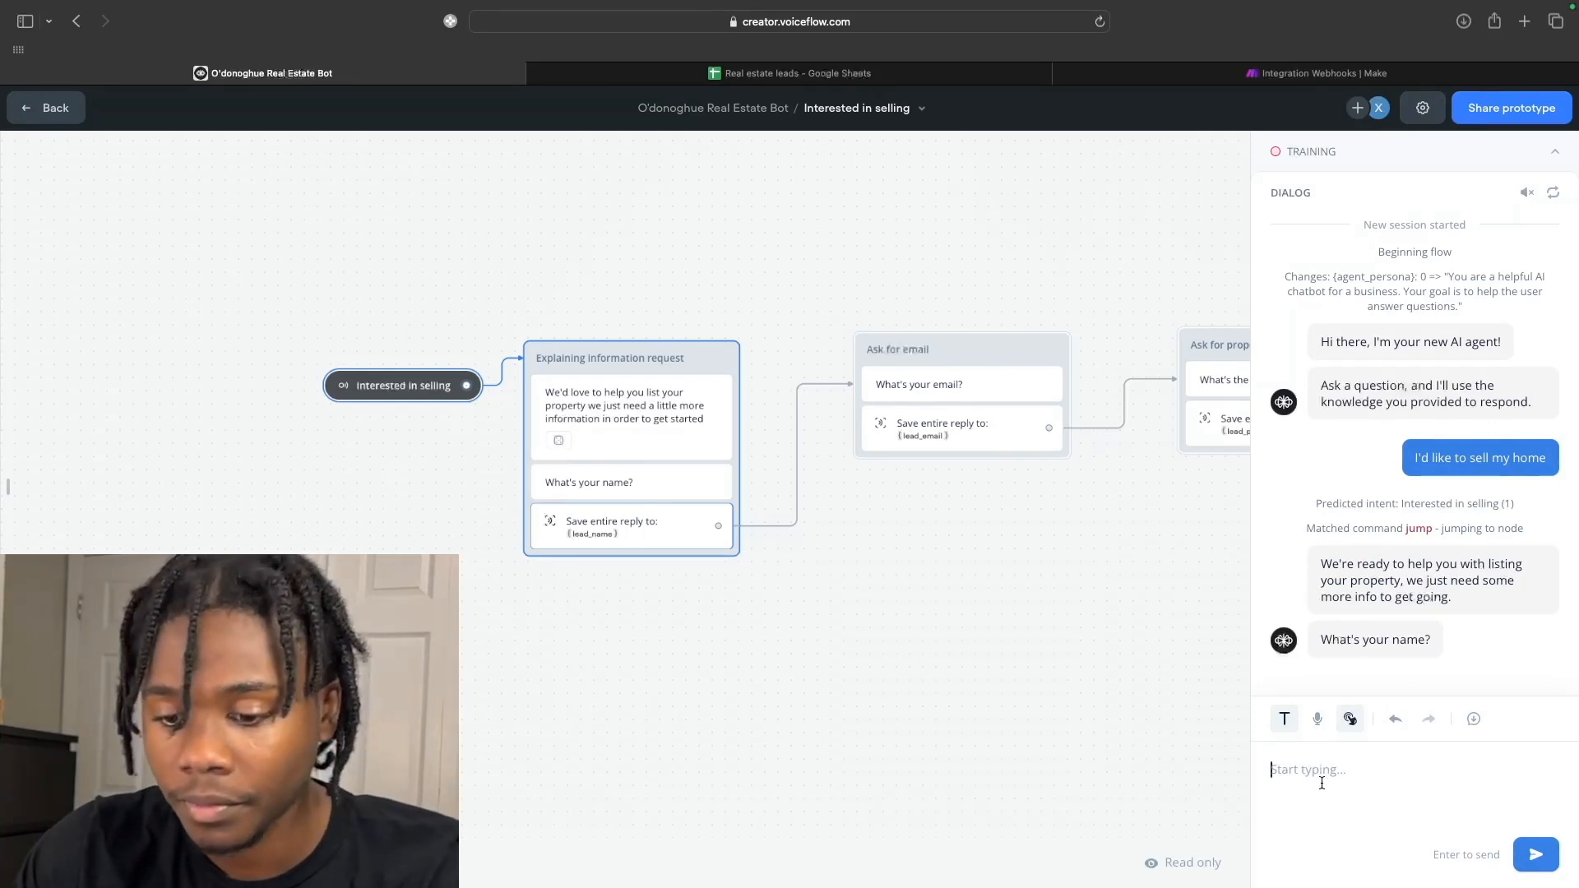
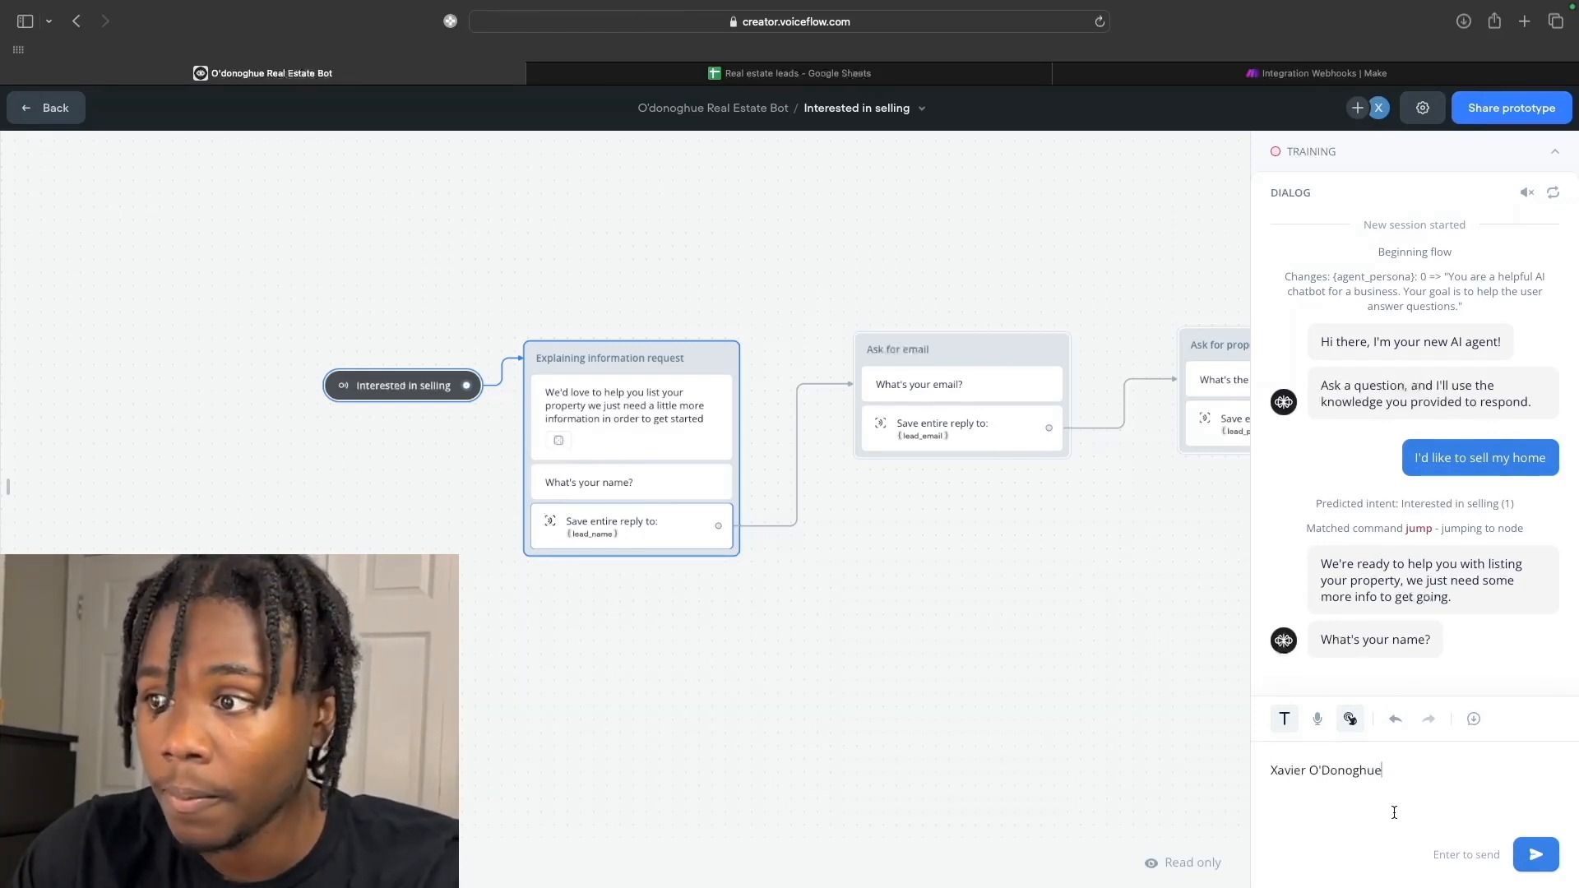
Reply with the lead's name, e-mail and property address, choose House, then check Make.
key(Return)
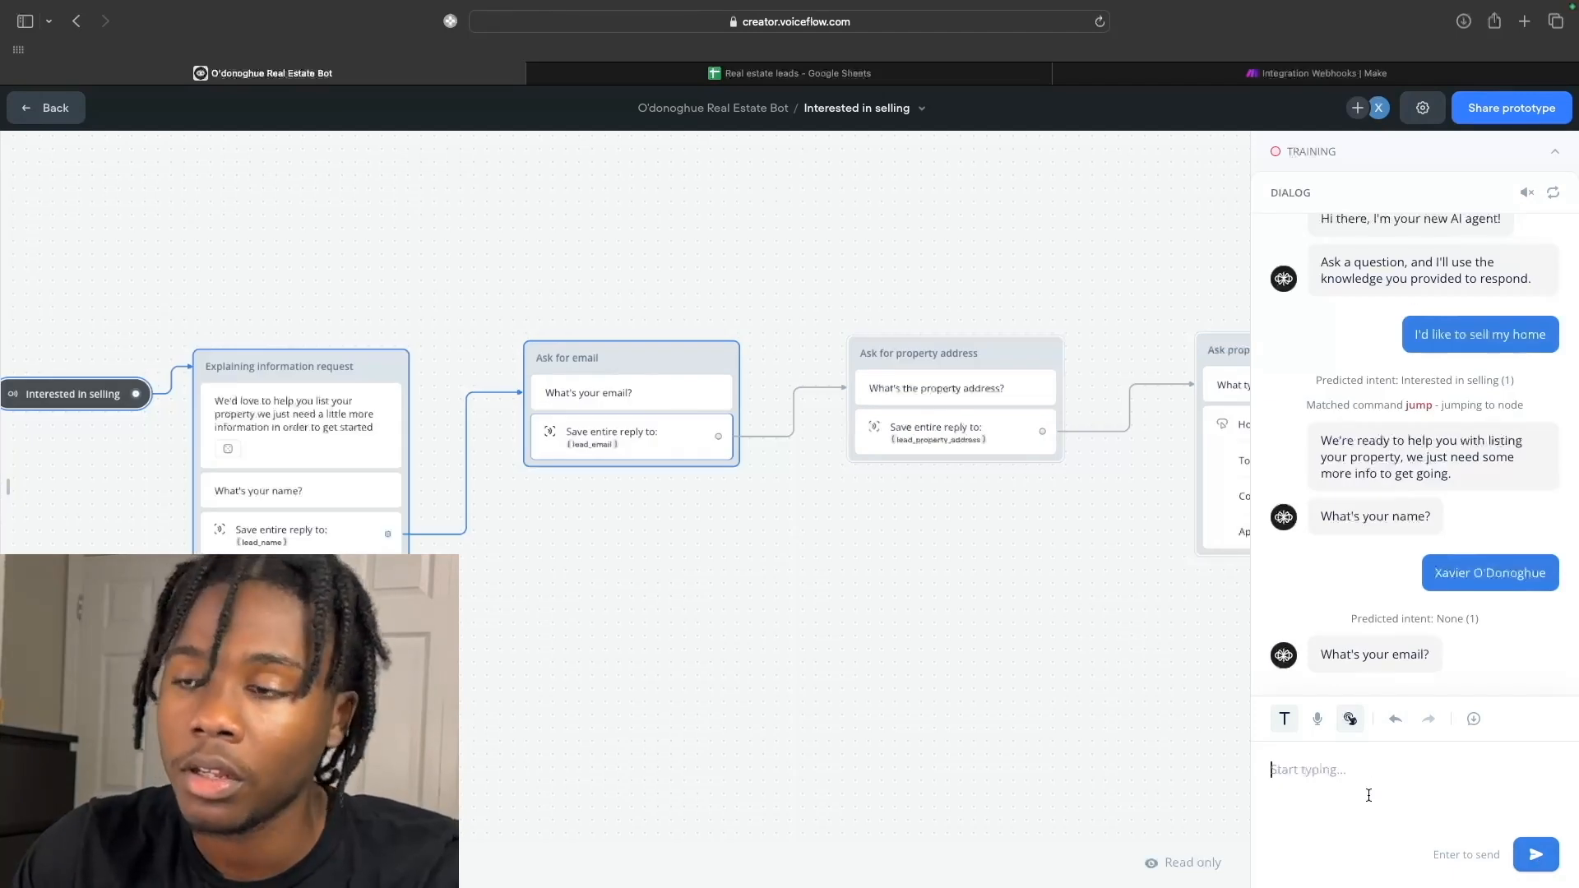
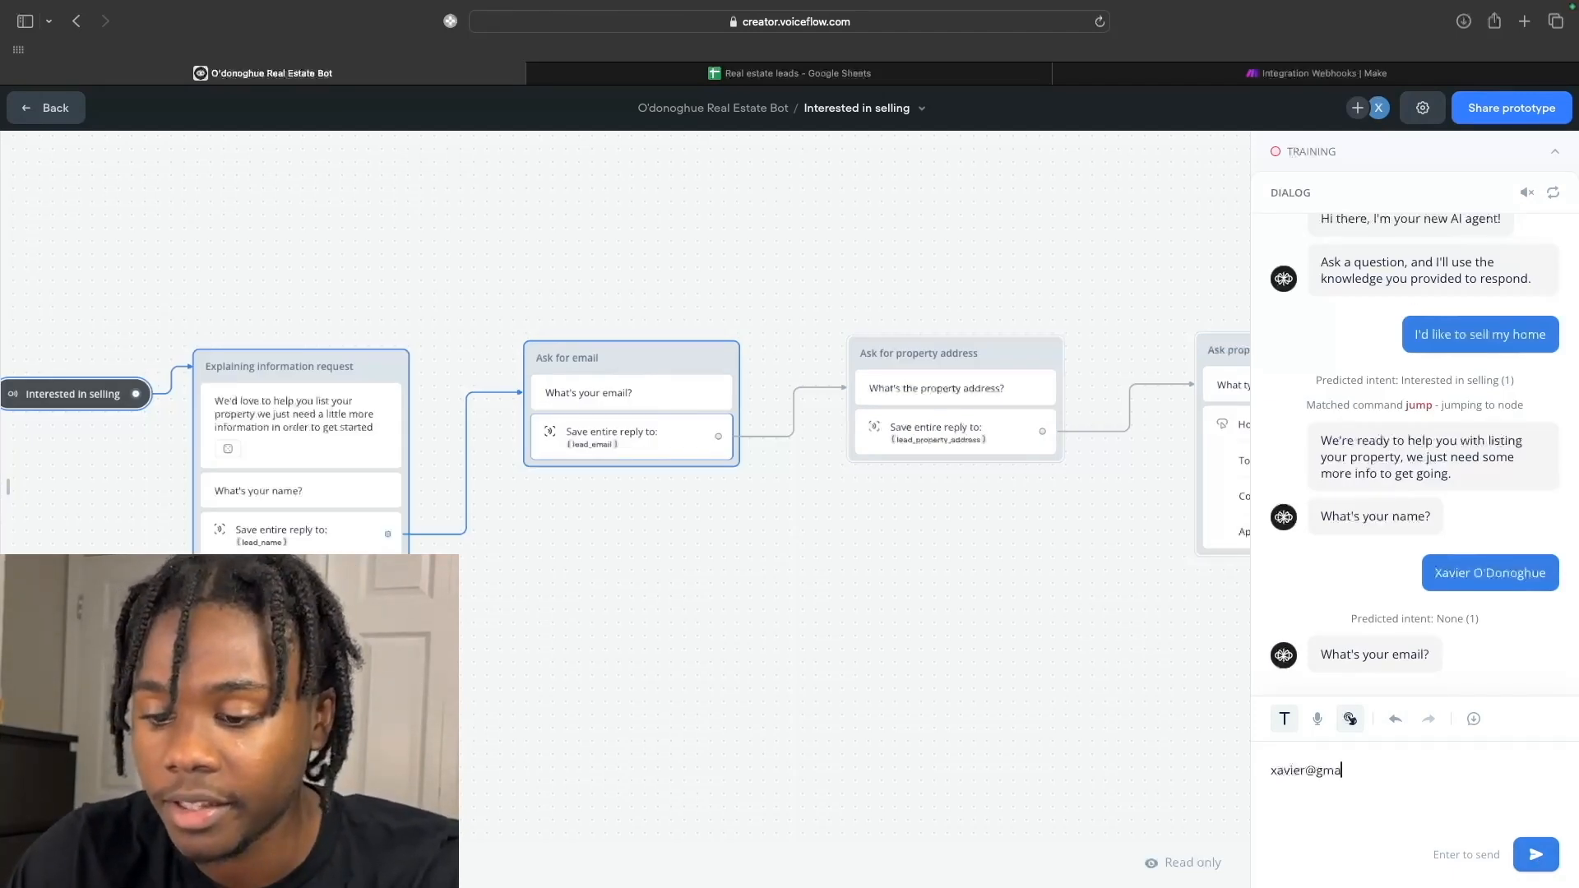
key(Return)
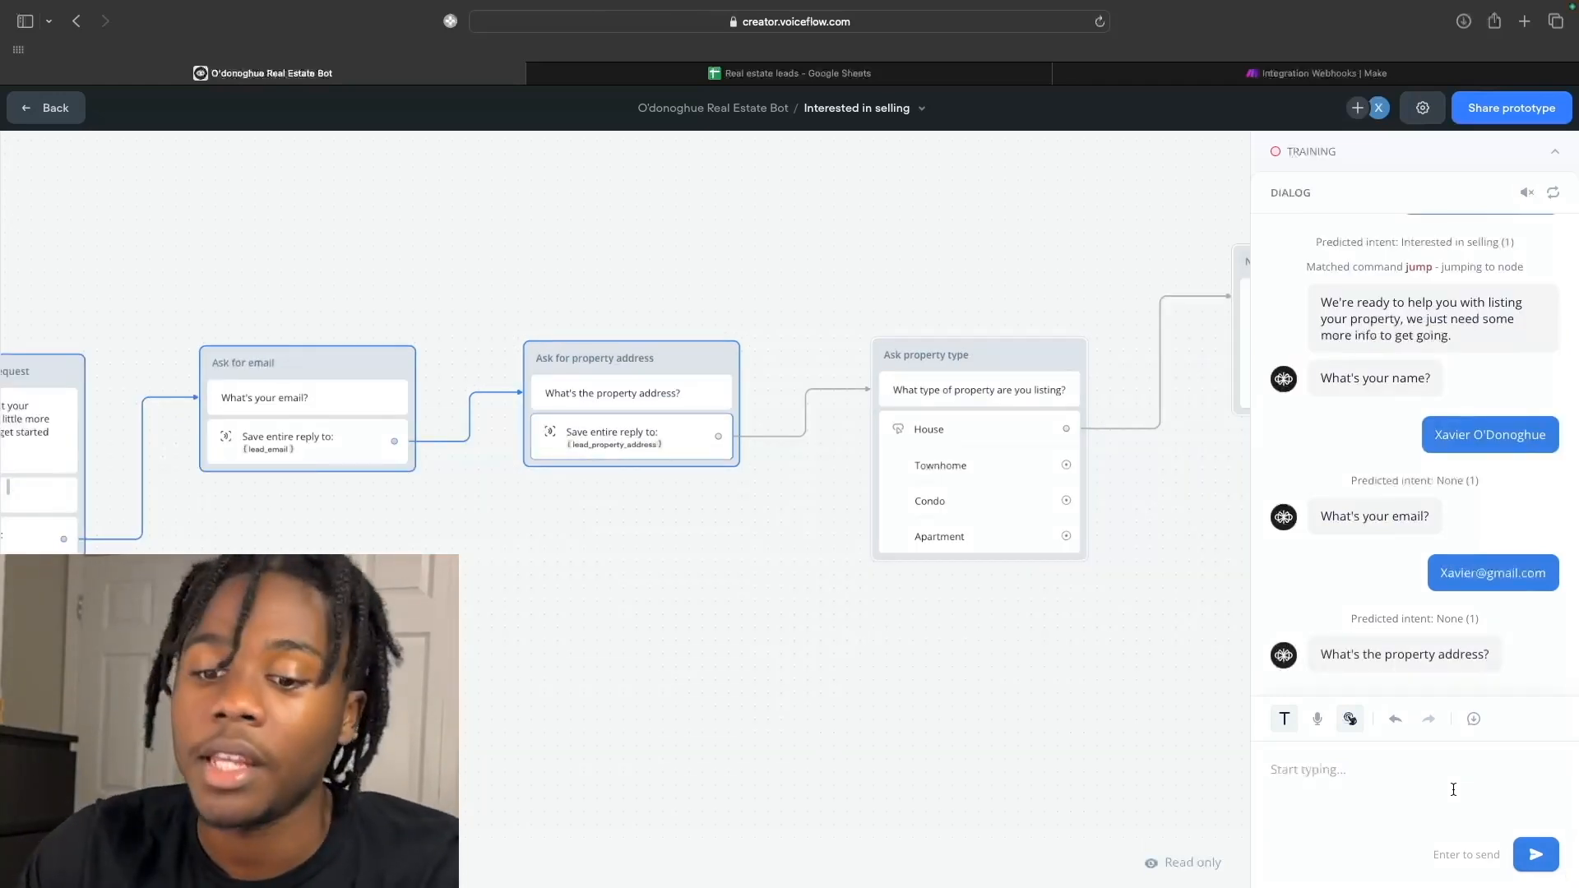
text(1)
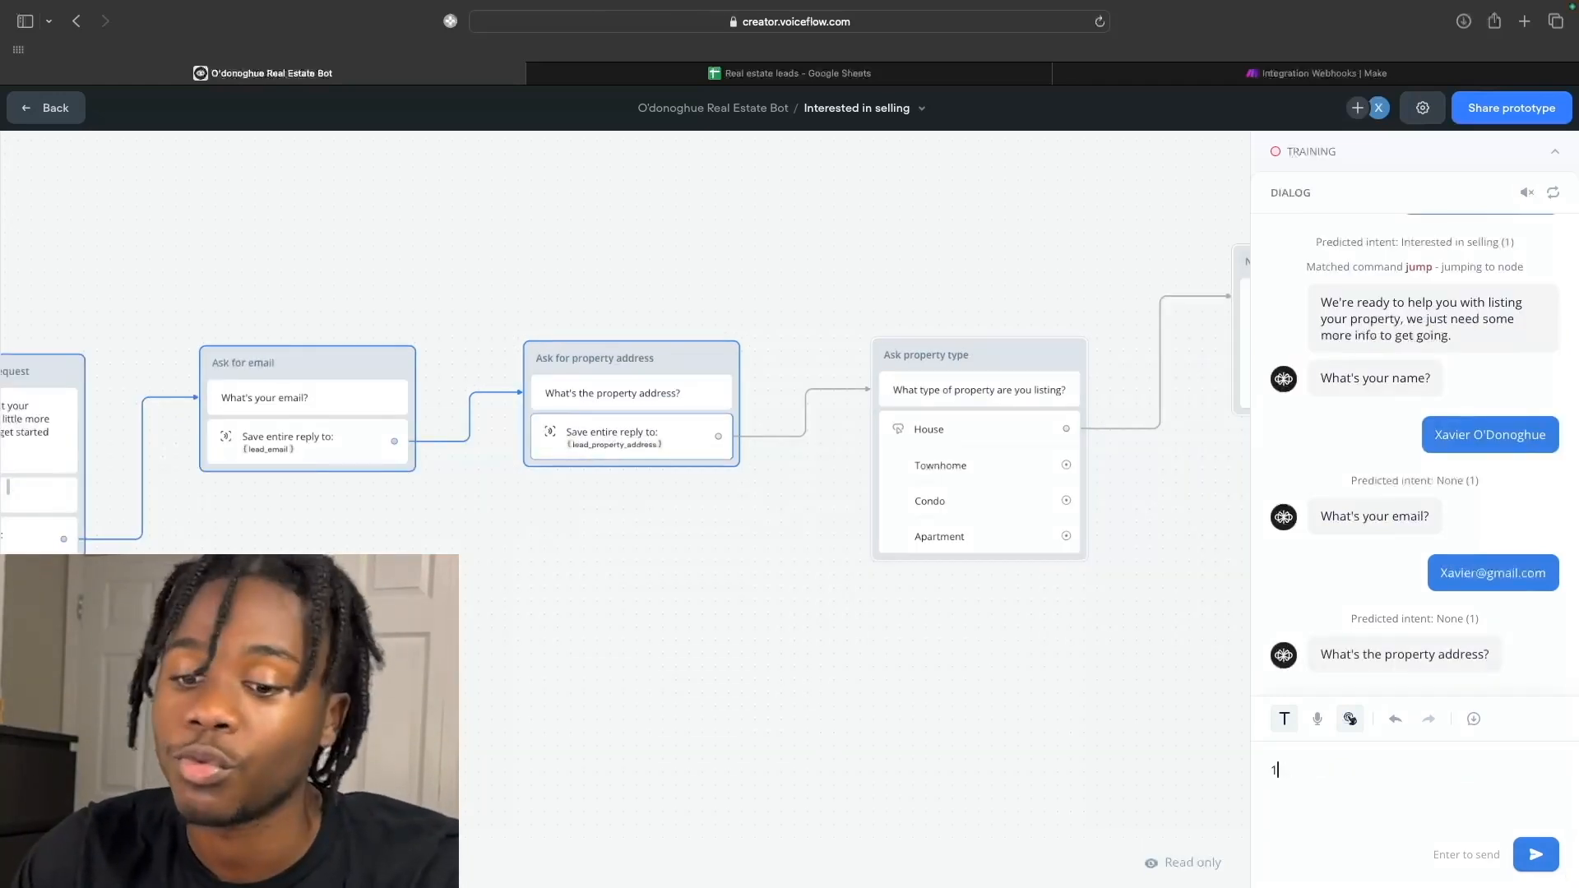
text(23 Main st)
click(1520, 855)
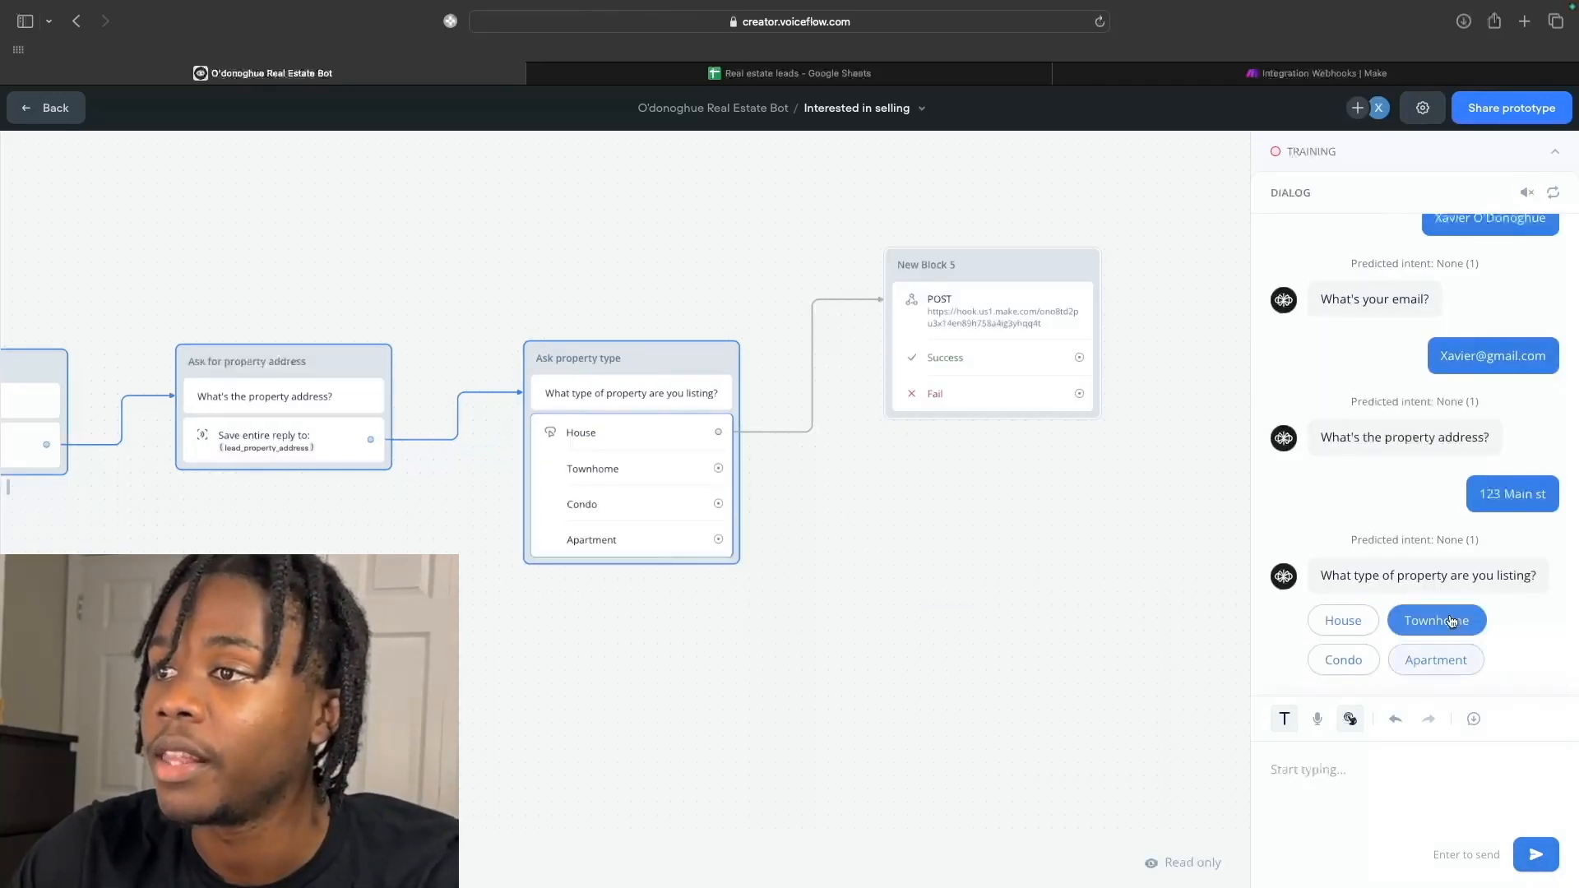
click(1351, 629)
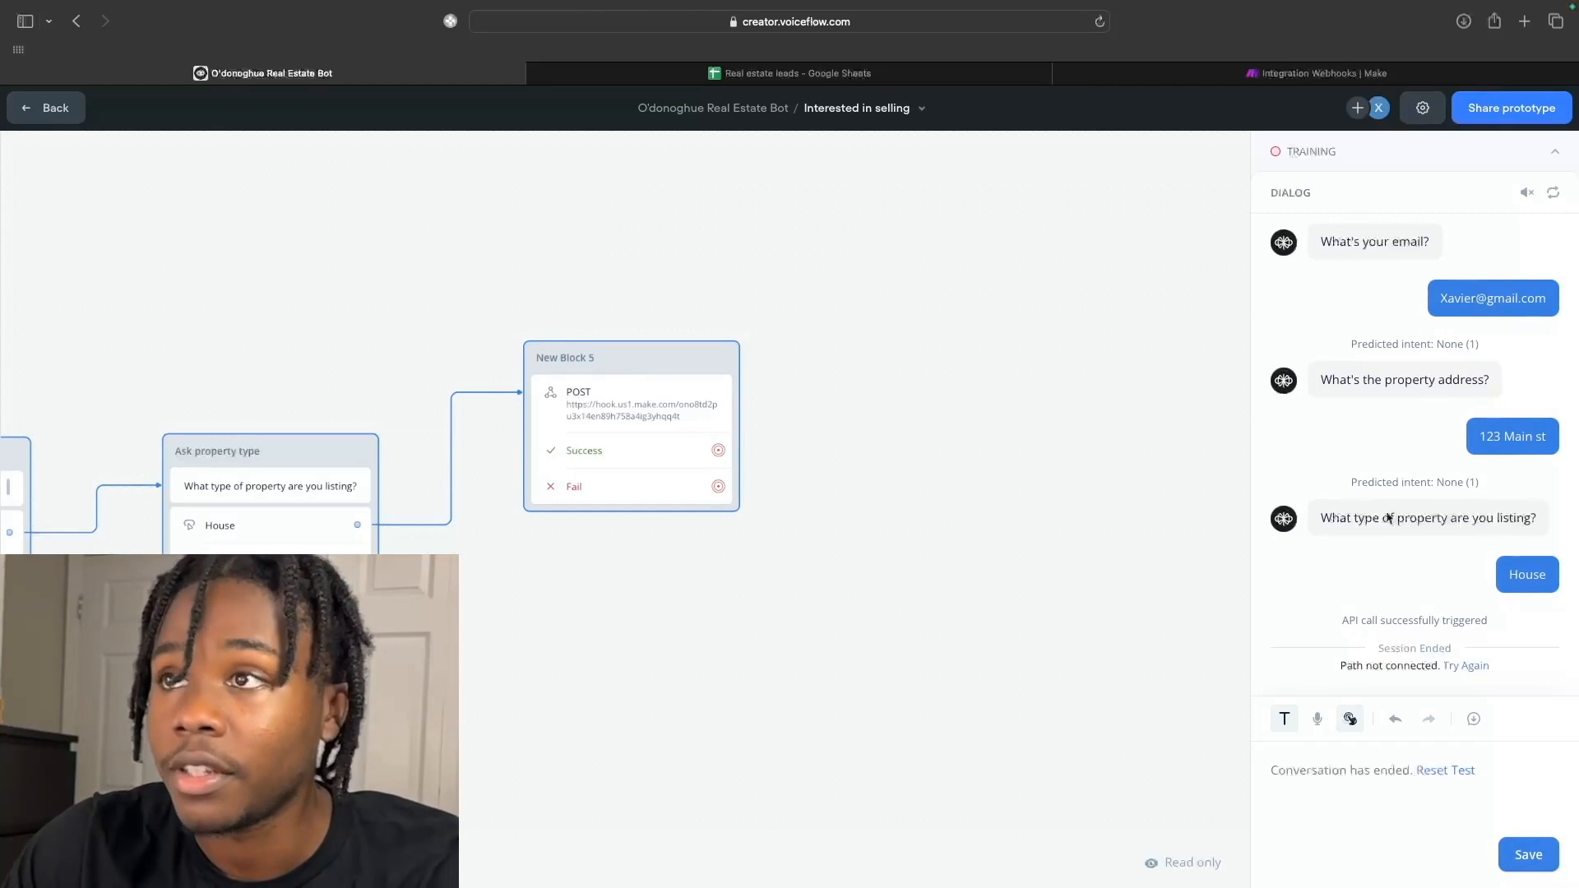
click(1317, 82)
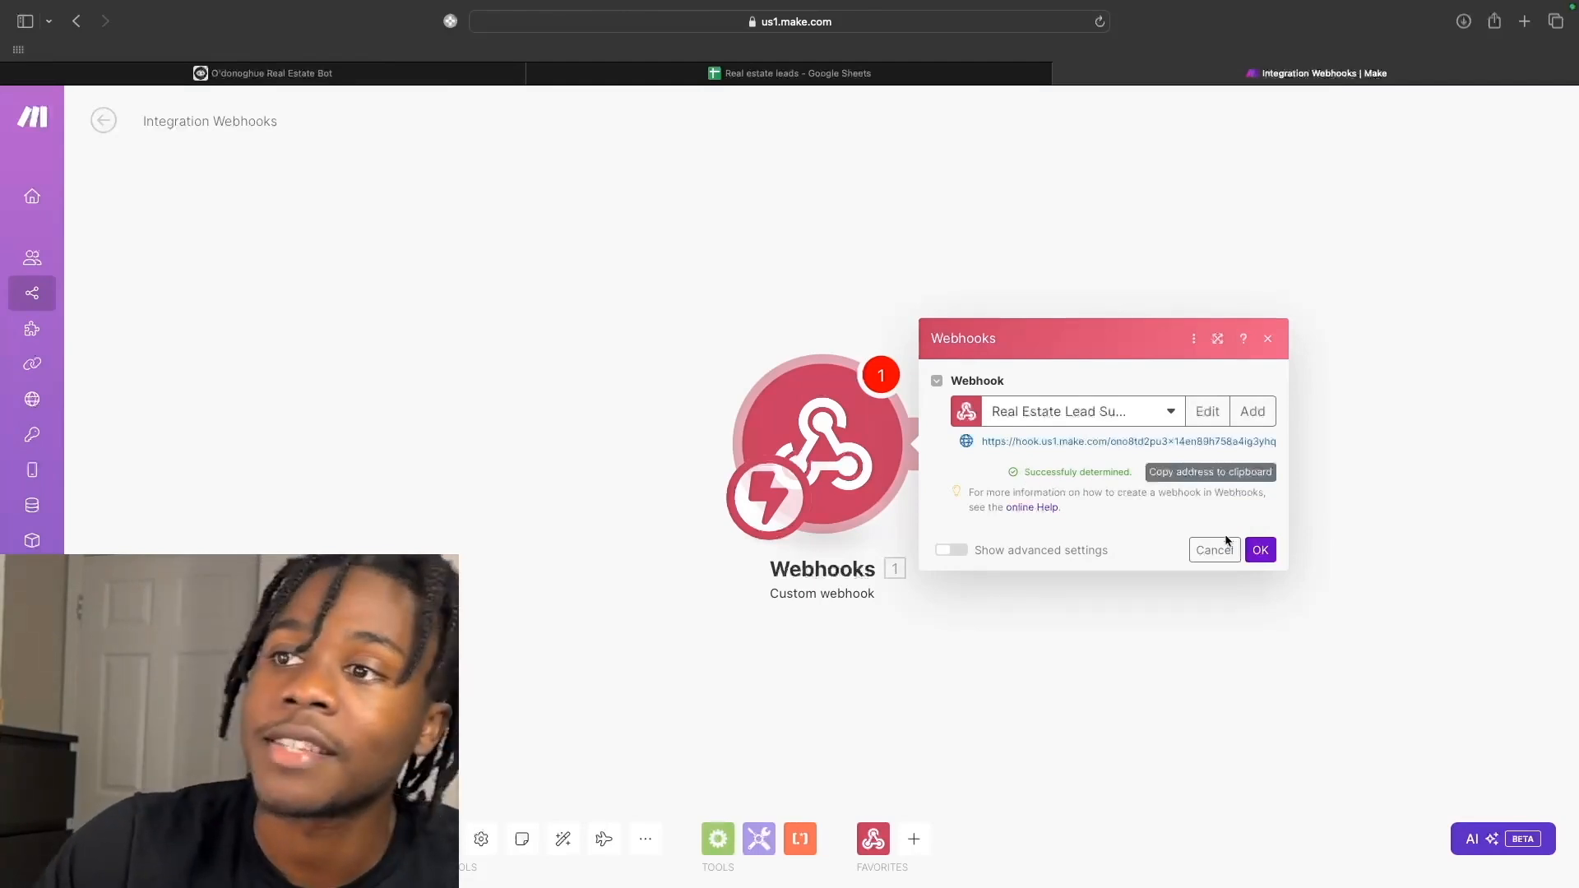
Add a Parse JSON module after the webhook, mapping its JSON string to the webhook's 1. value.
click(1261, 550)
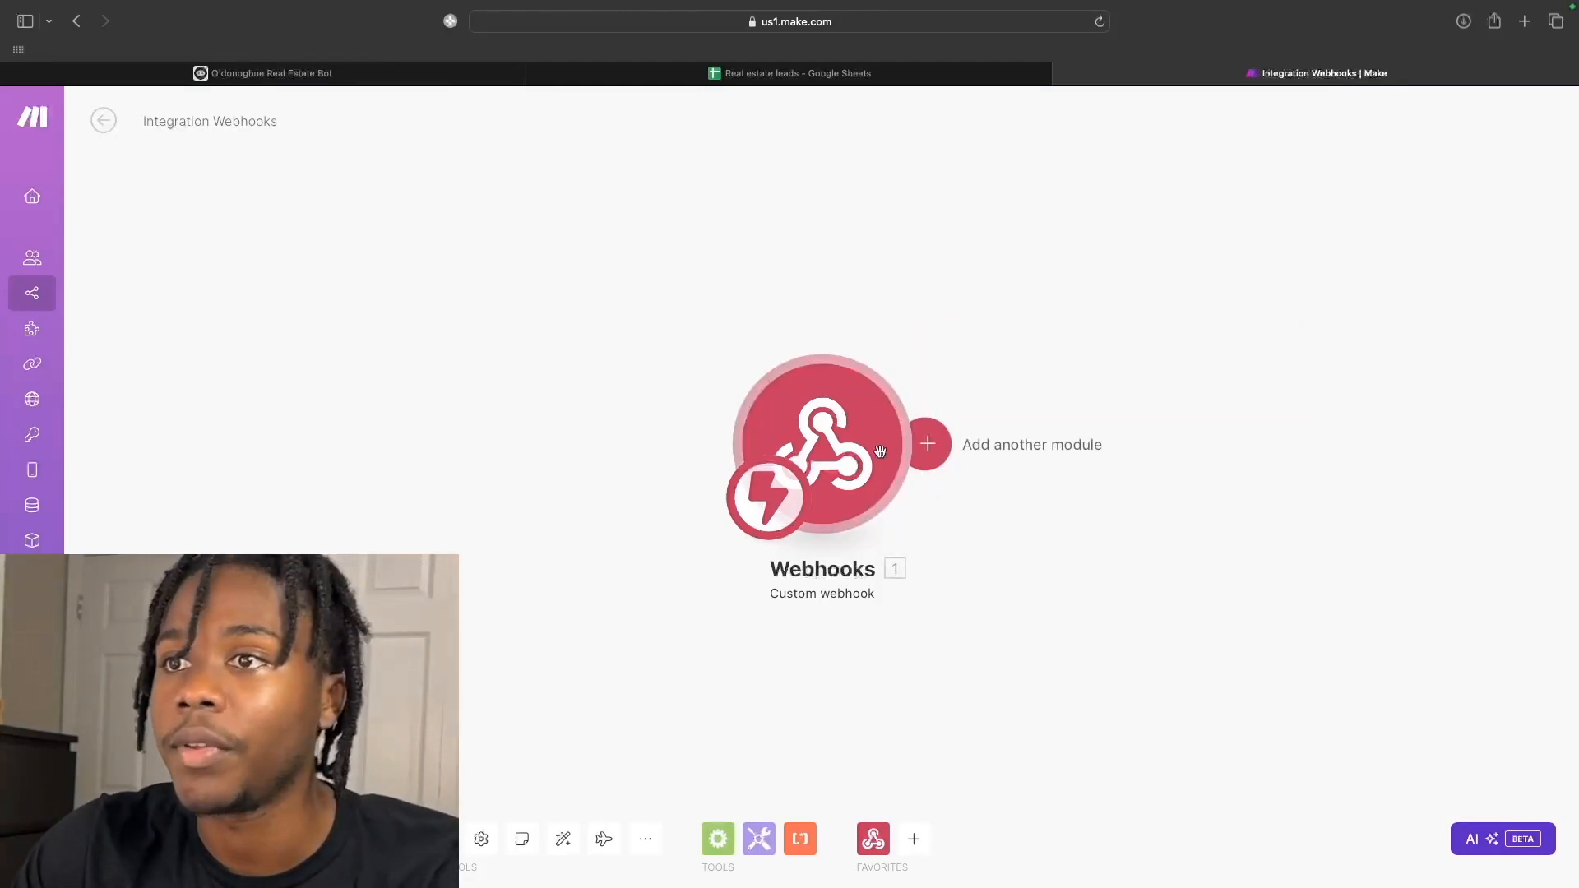
click(925, 443)
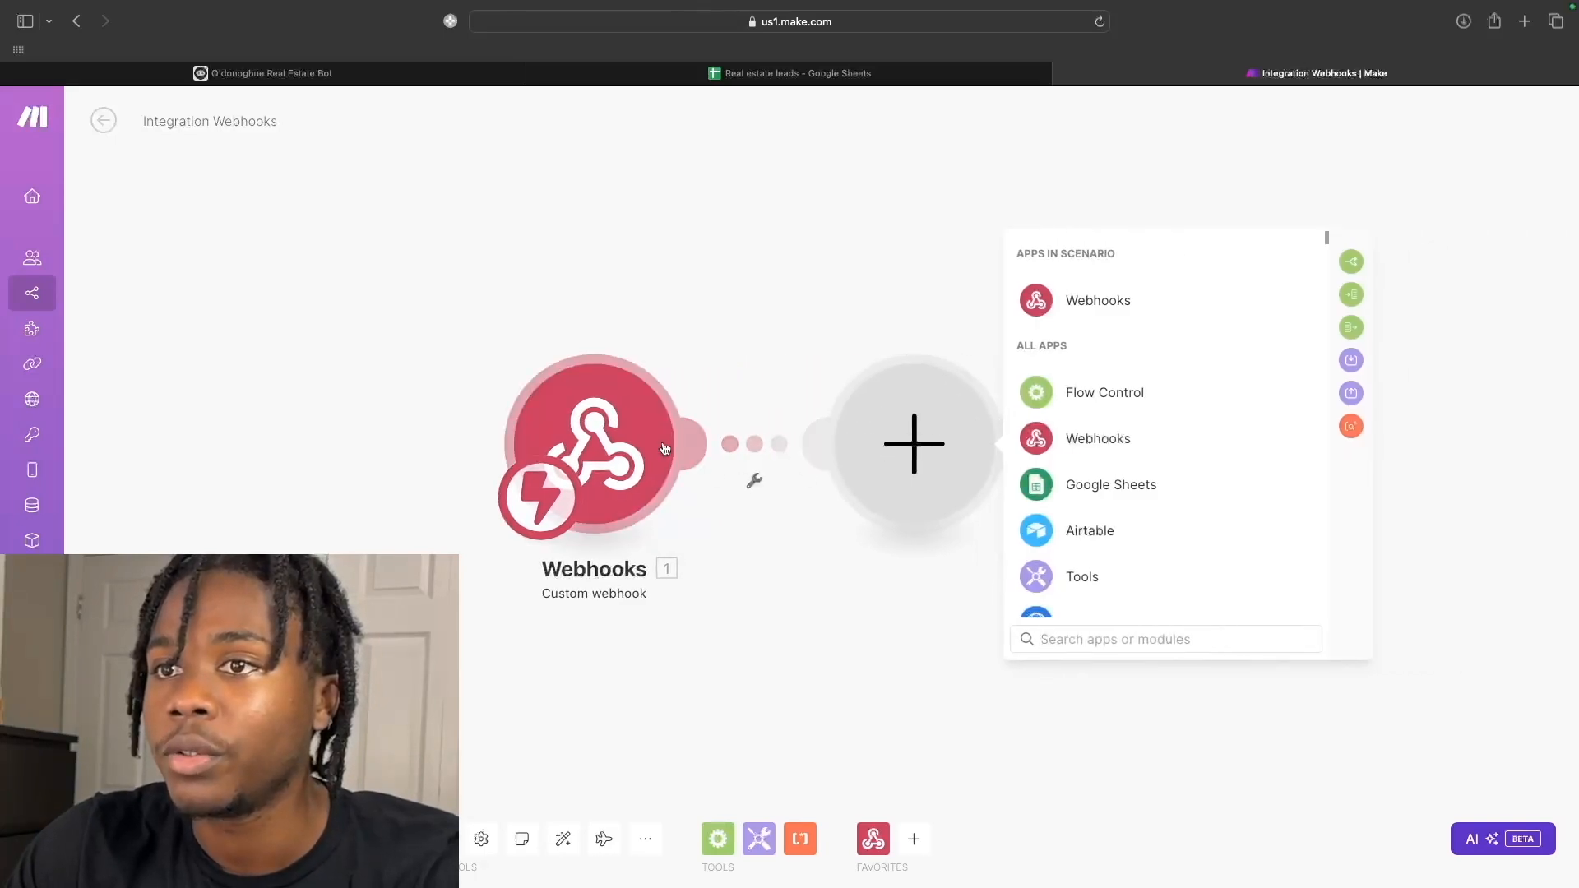
right_click(647, 426)
click(666, 318)
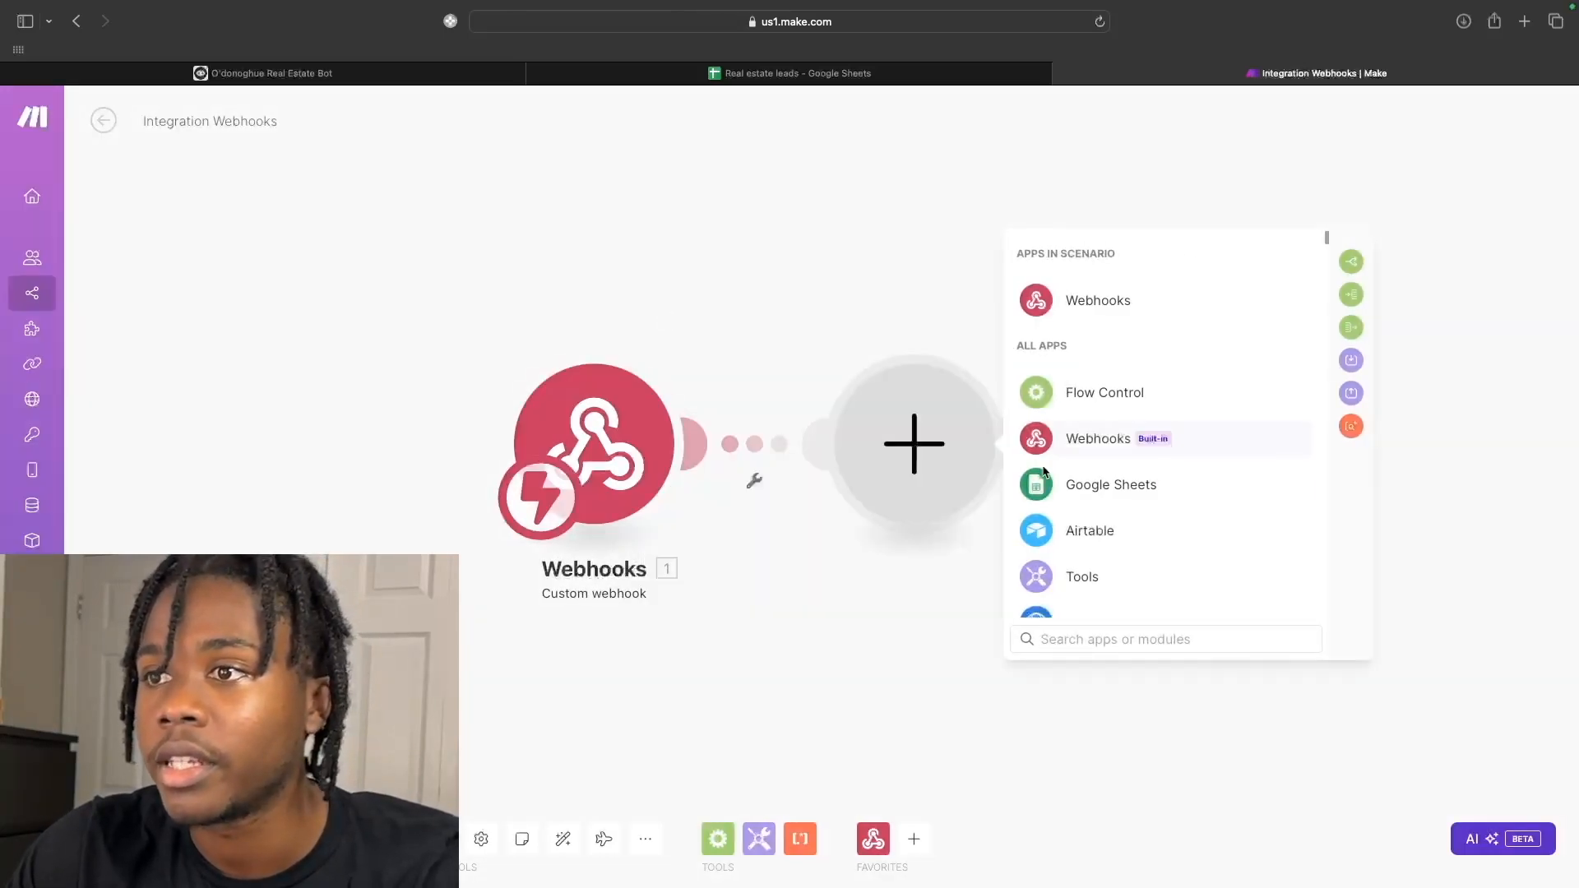
scroll(1079, 546, down, 2)
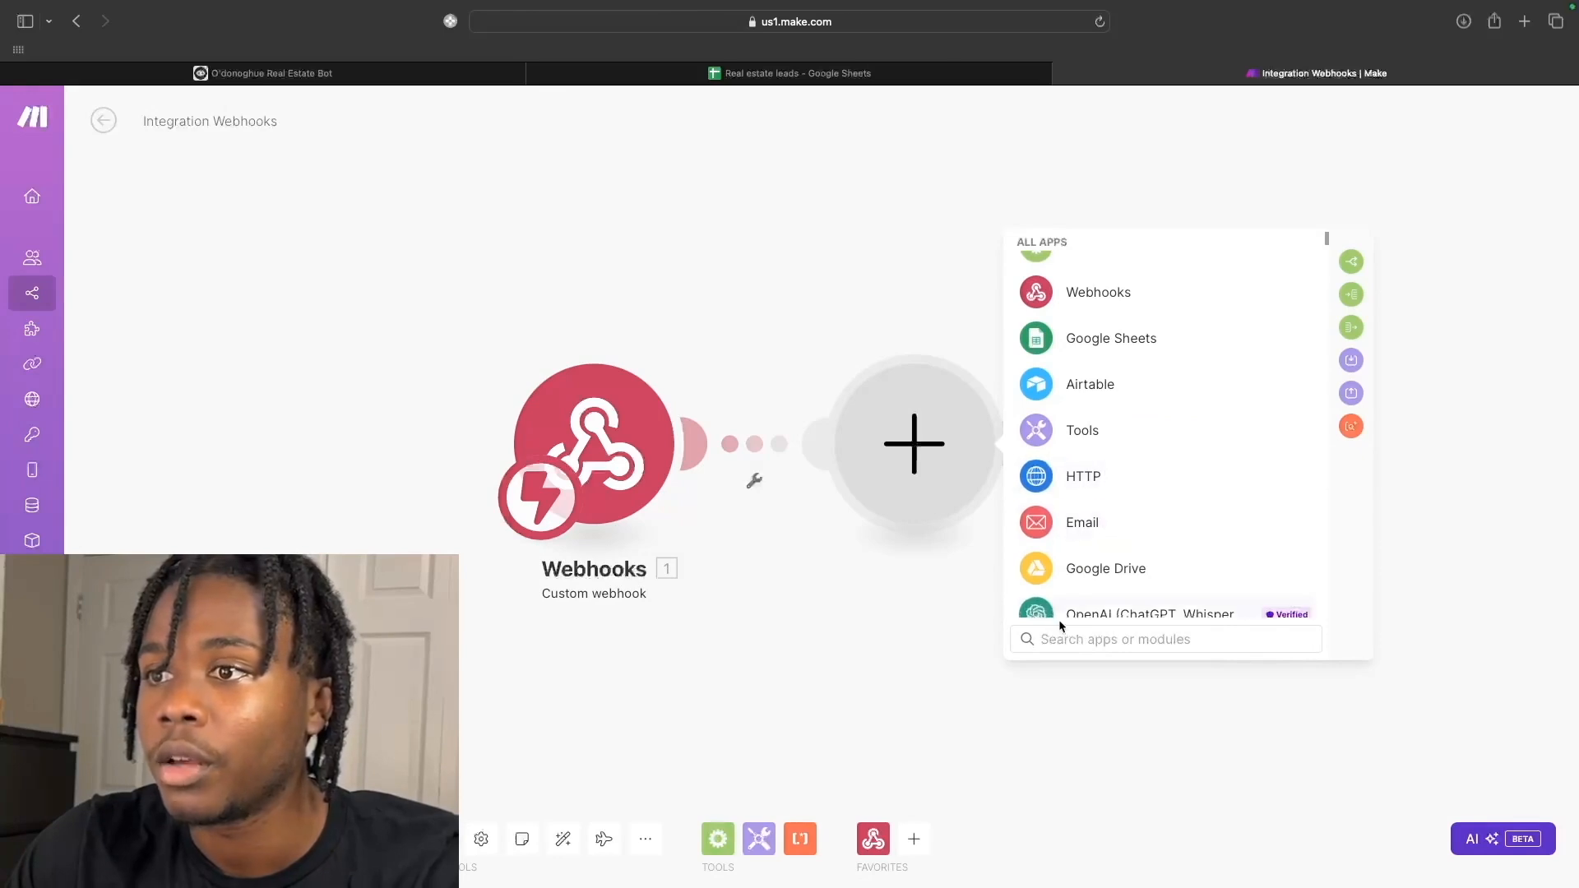
click(1059, 640)
text(pa)
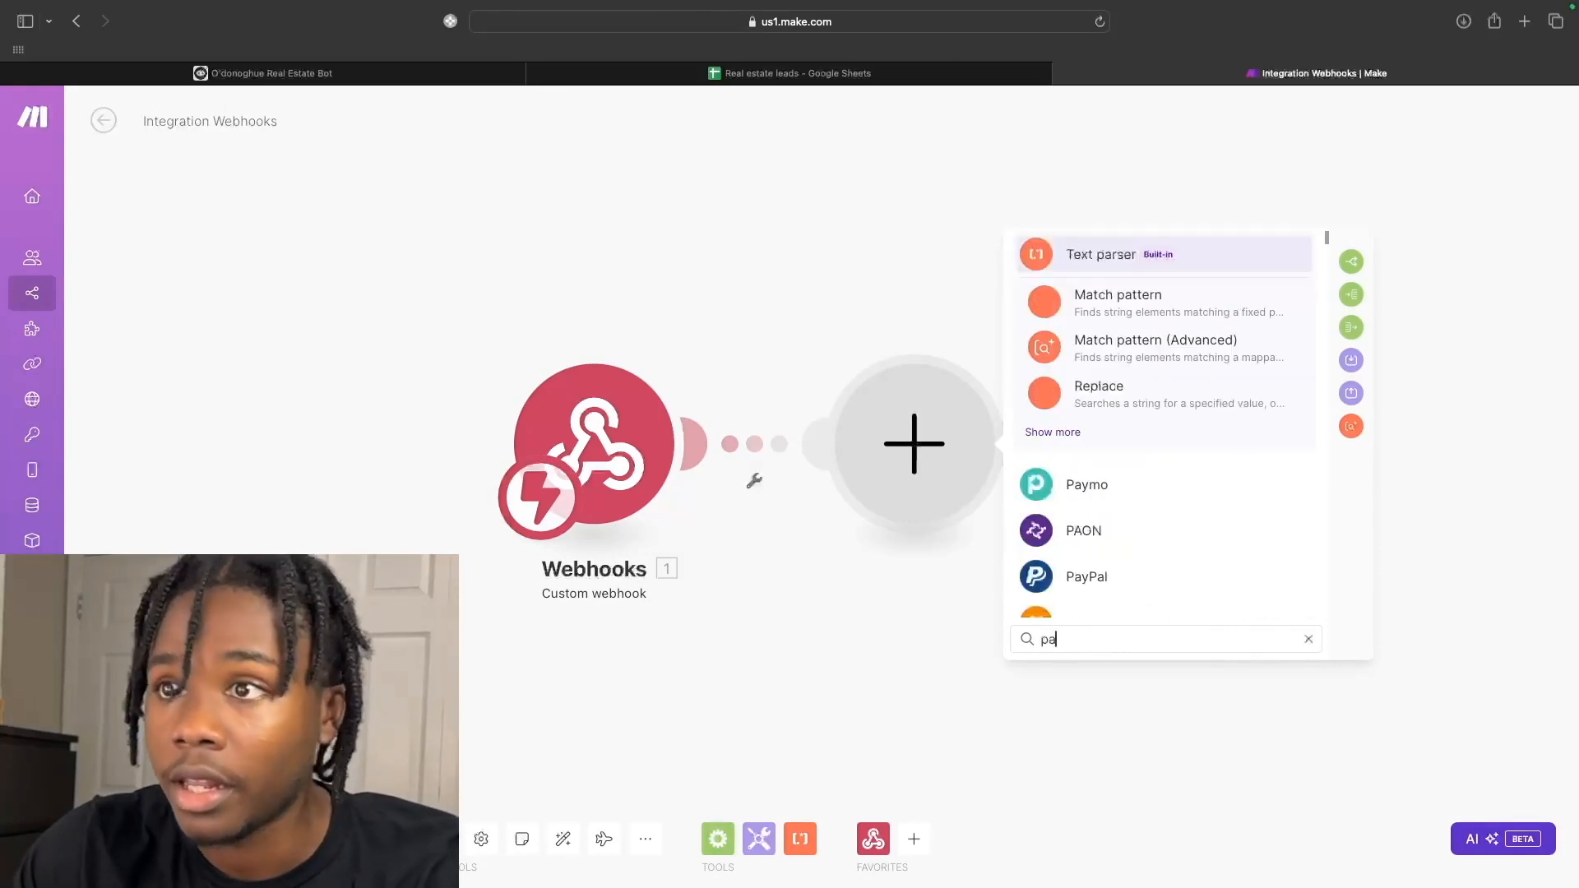
text(rse jso)
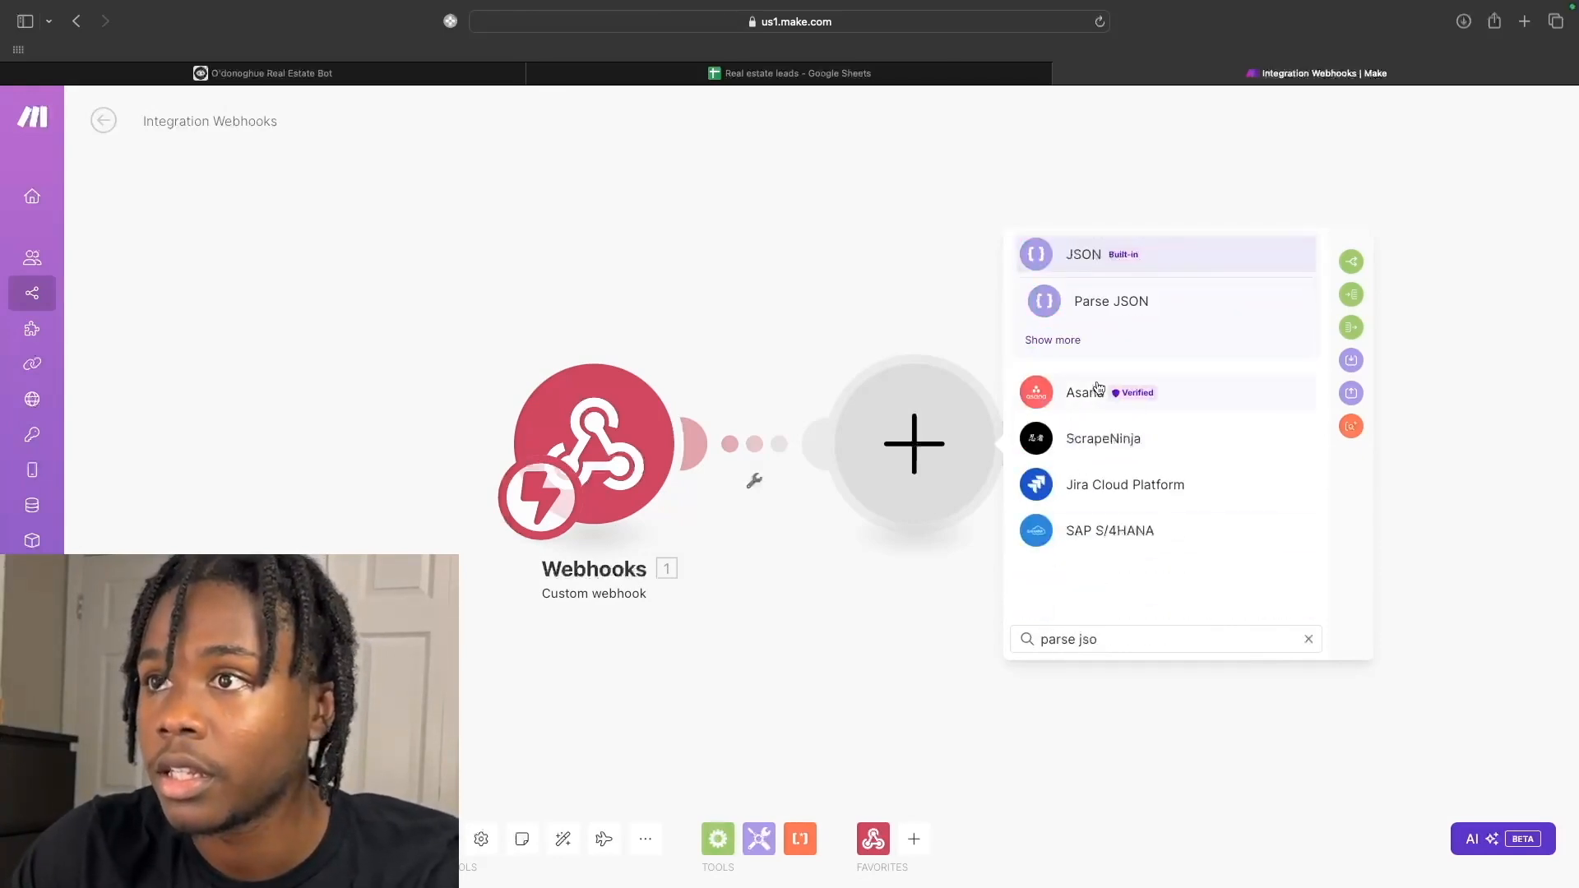
click(1100, 304)
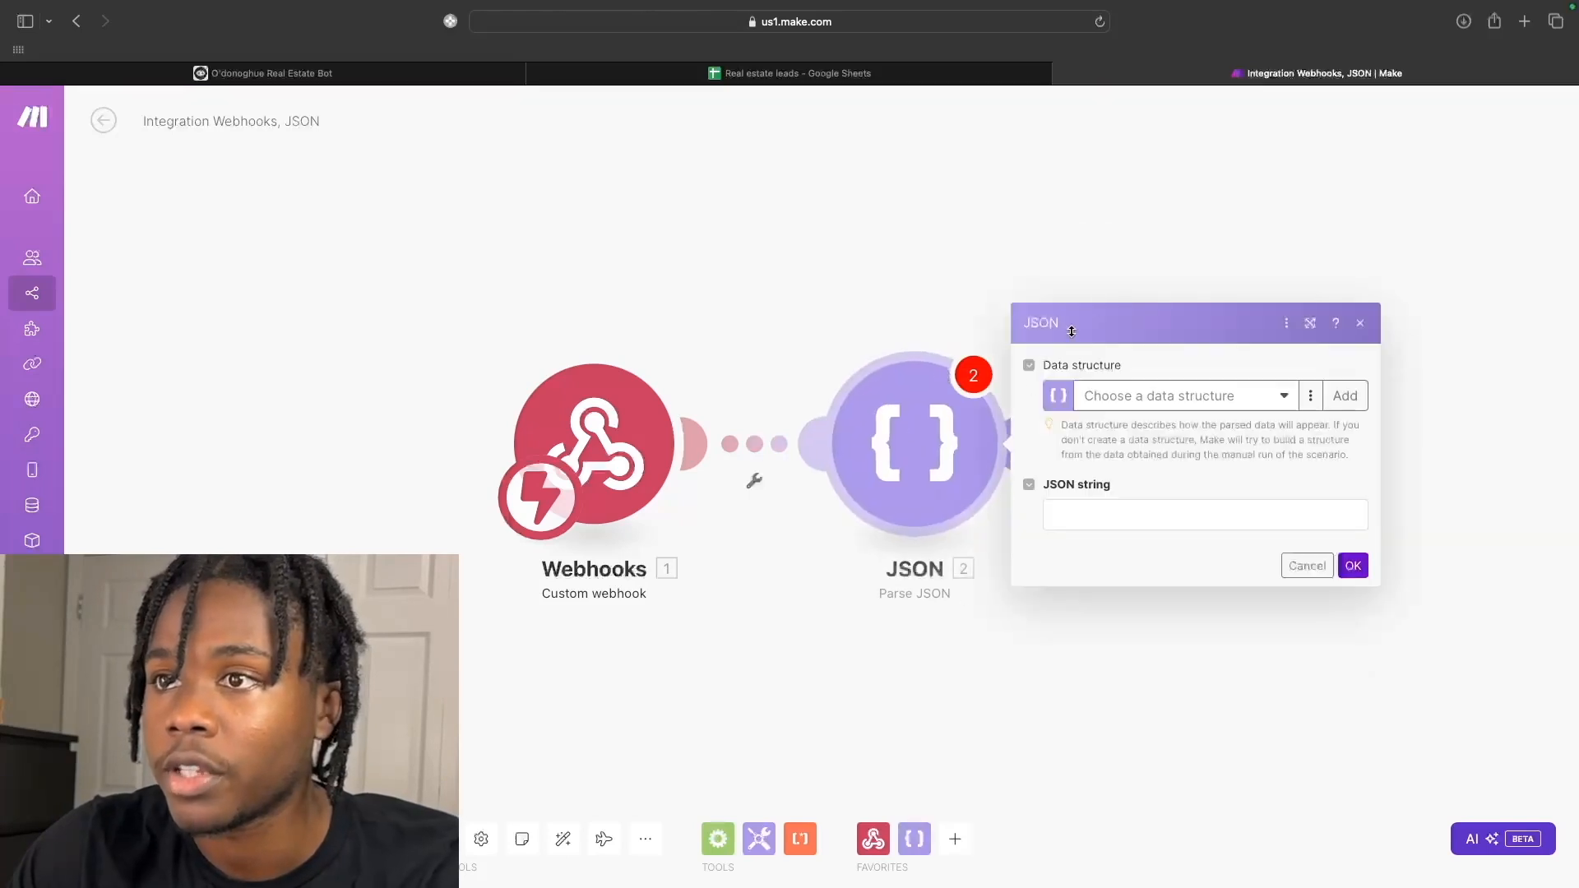
click(1088, 523)
drag(801, 569, 1093, 526)
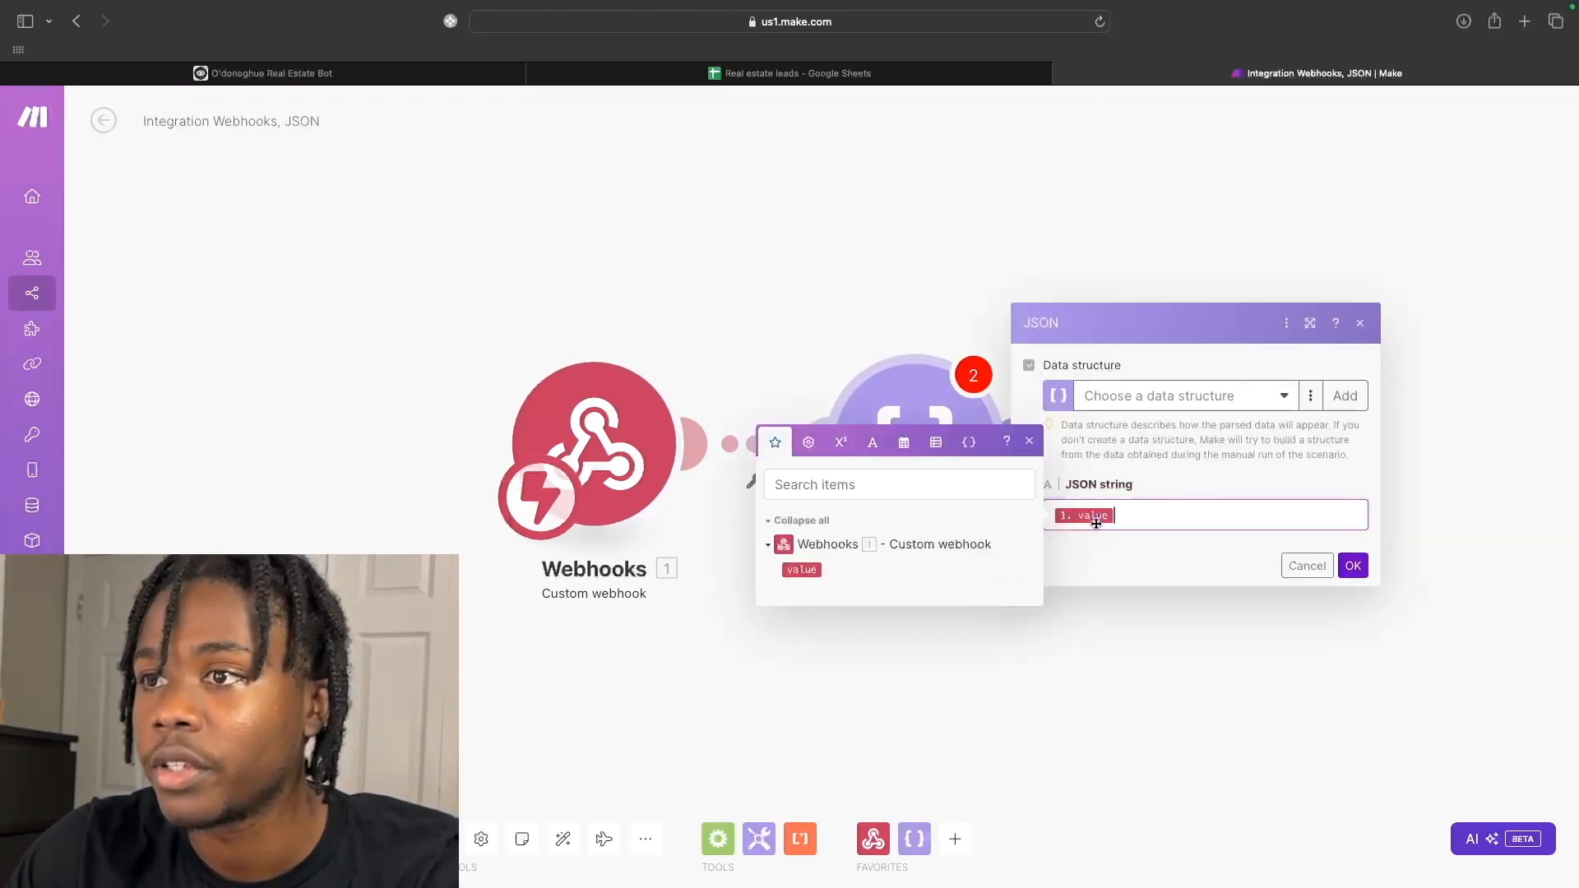
click(1353, 567)
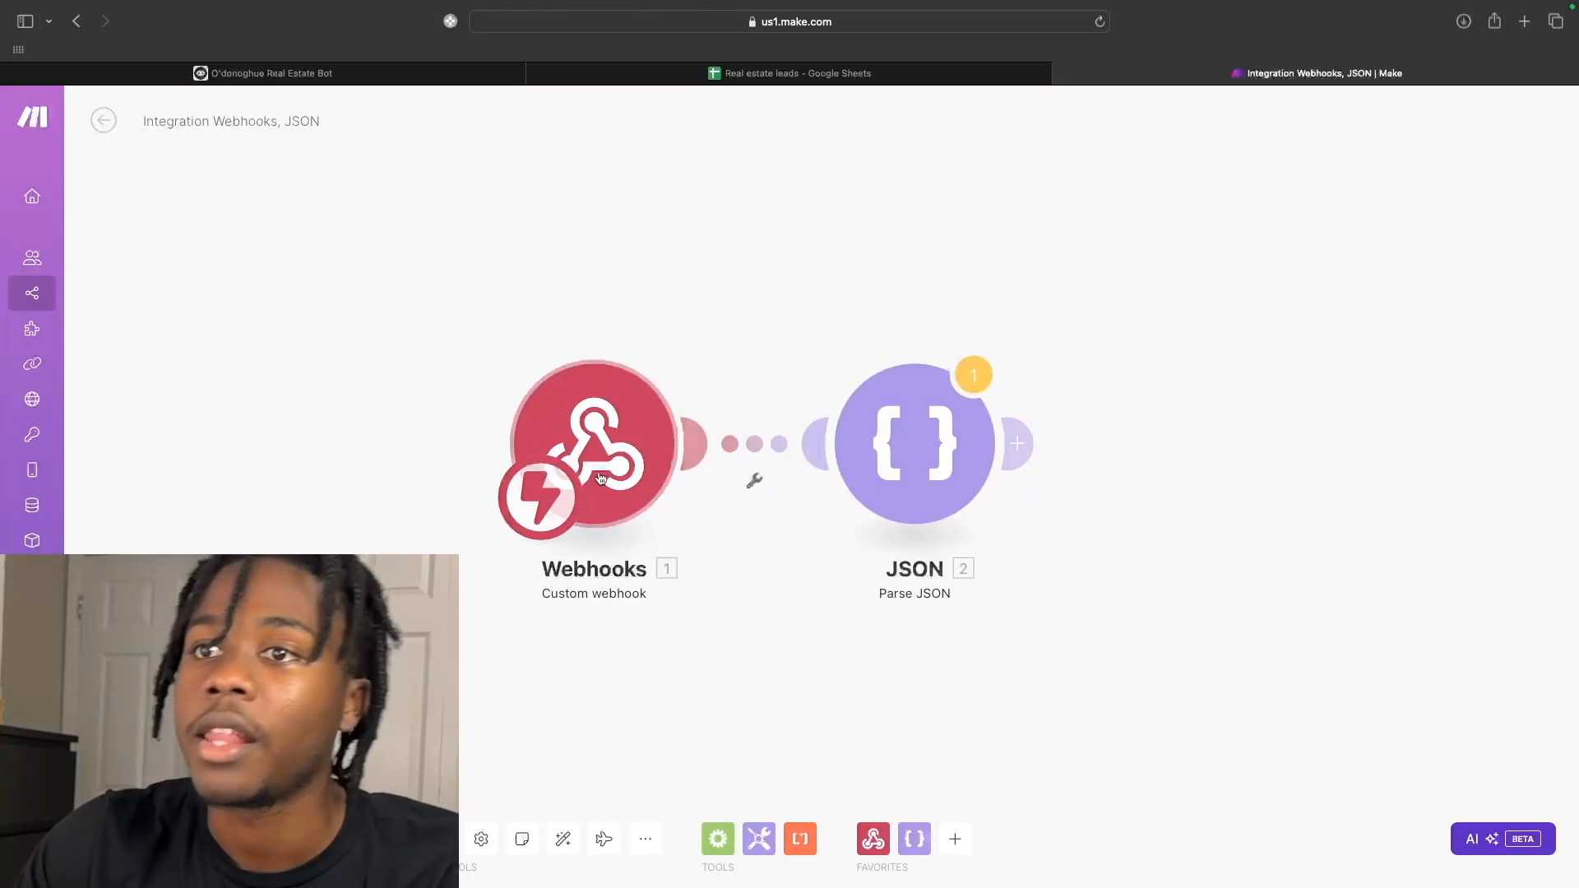
click(404, 78)
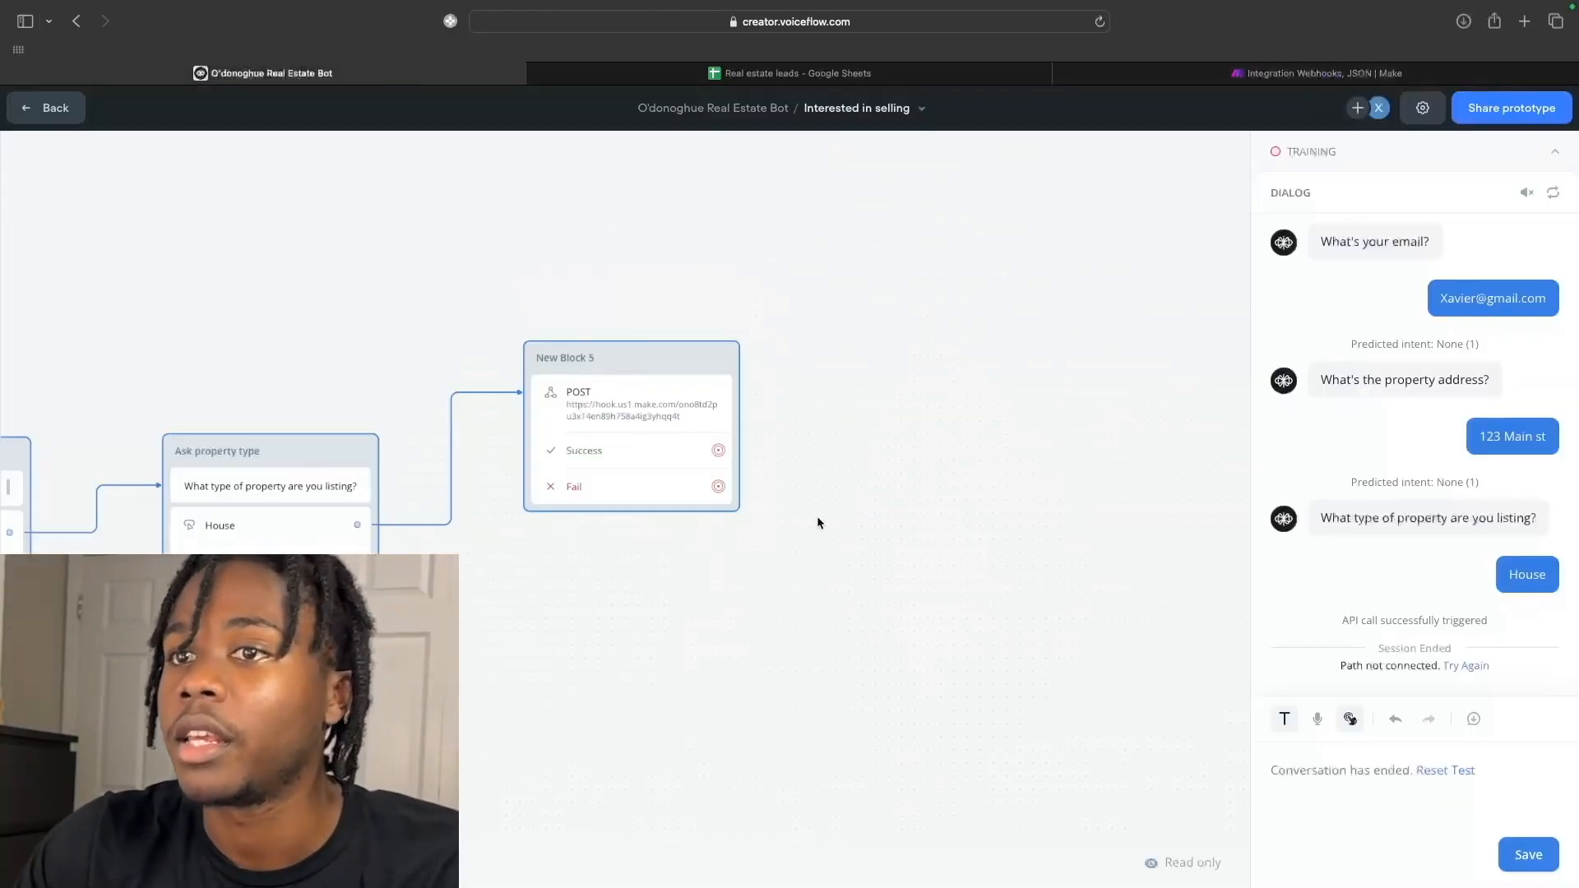
Review the API step's raw POST body in Voiceflow, then return to Make.
click(655, 434)
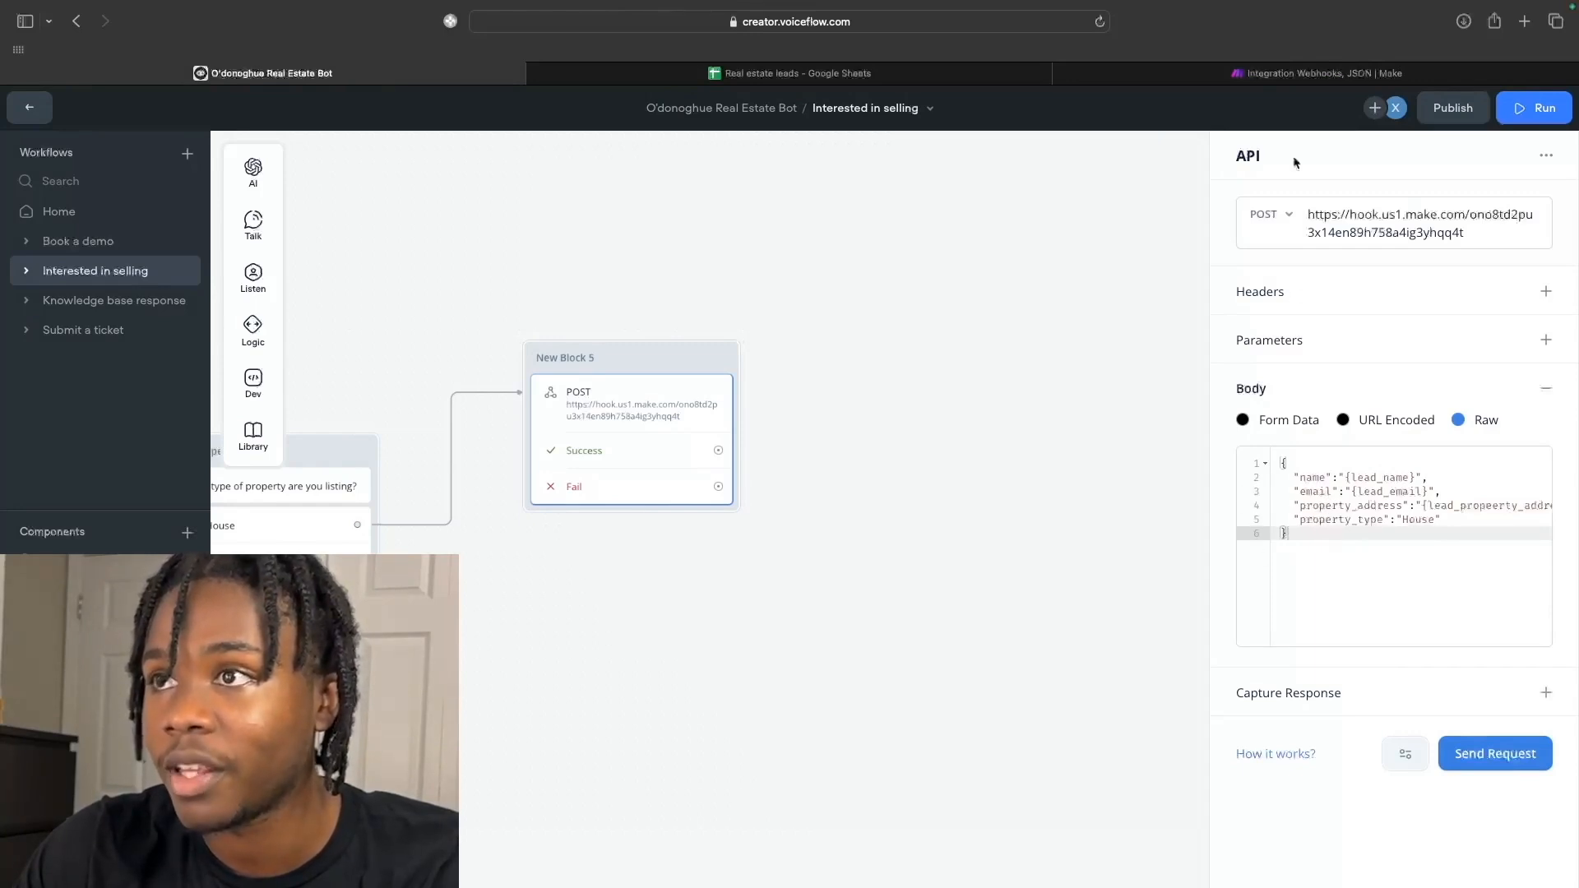
click(1138, 74)
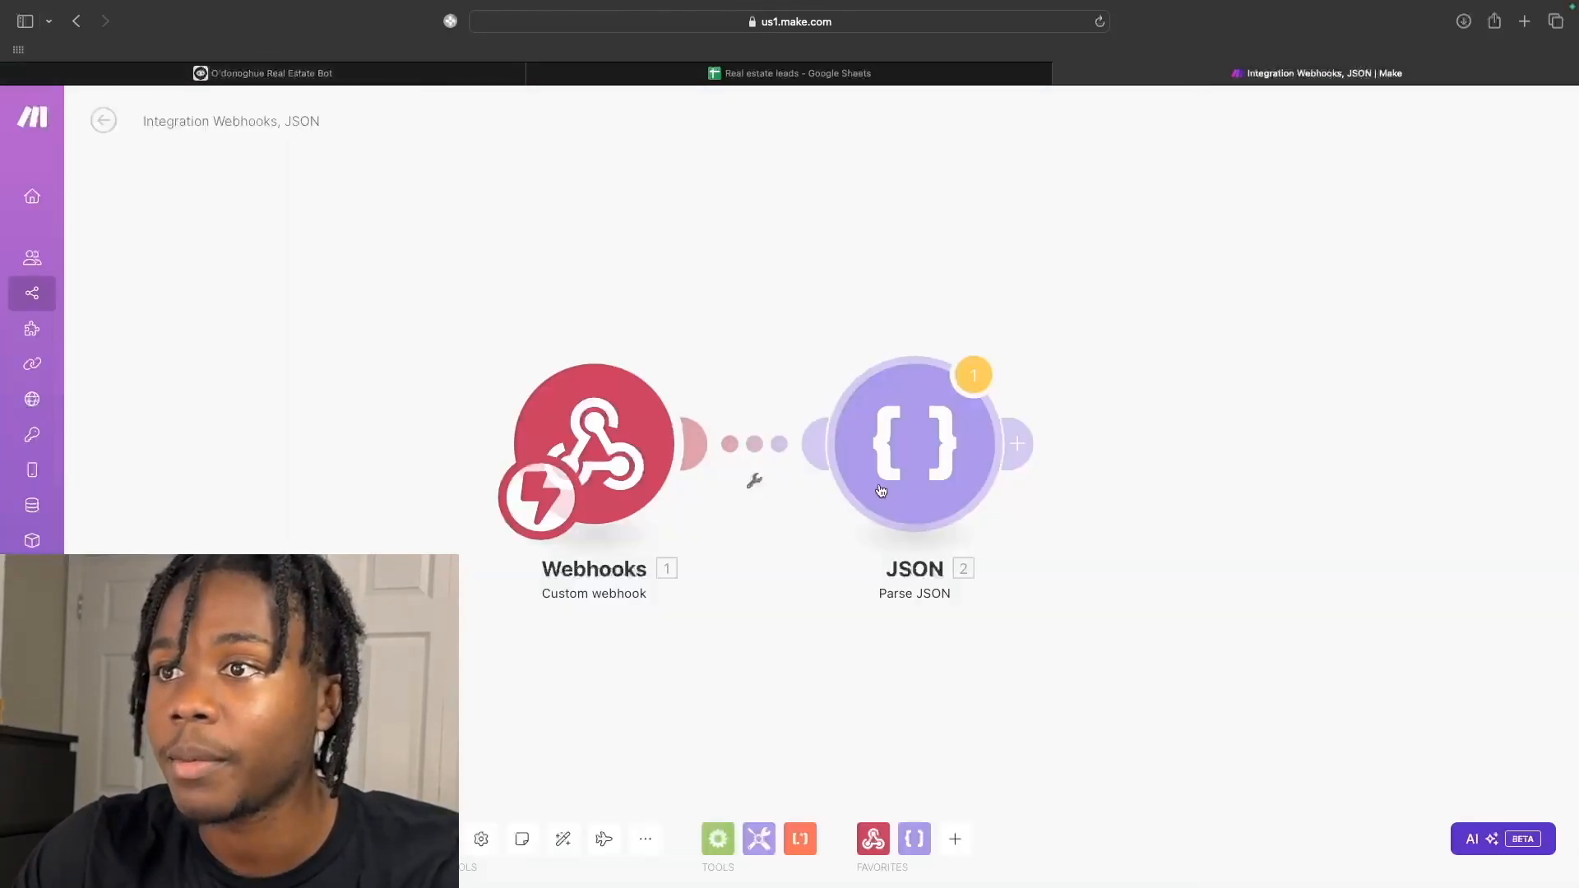
Add a Google Sheets 'Add a Row' module after the Parse JSON step.
click(1018, 444)
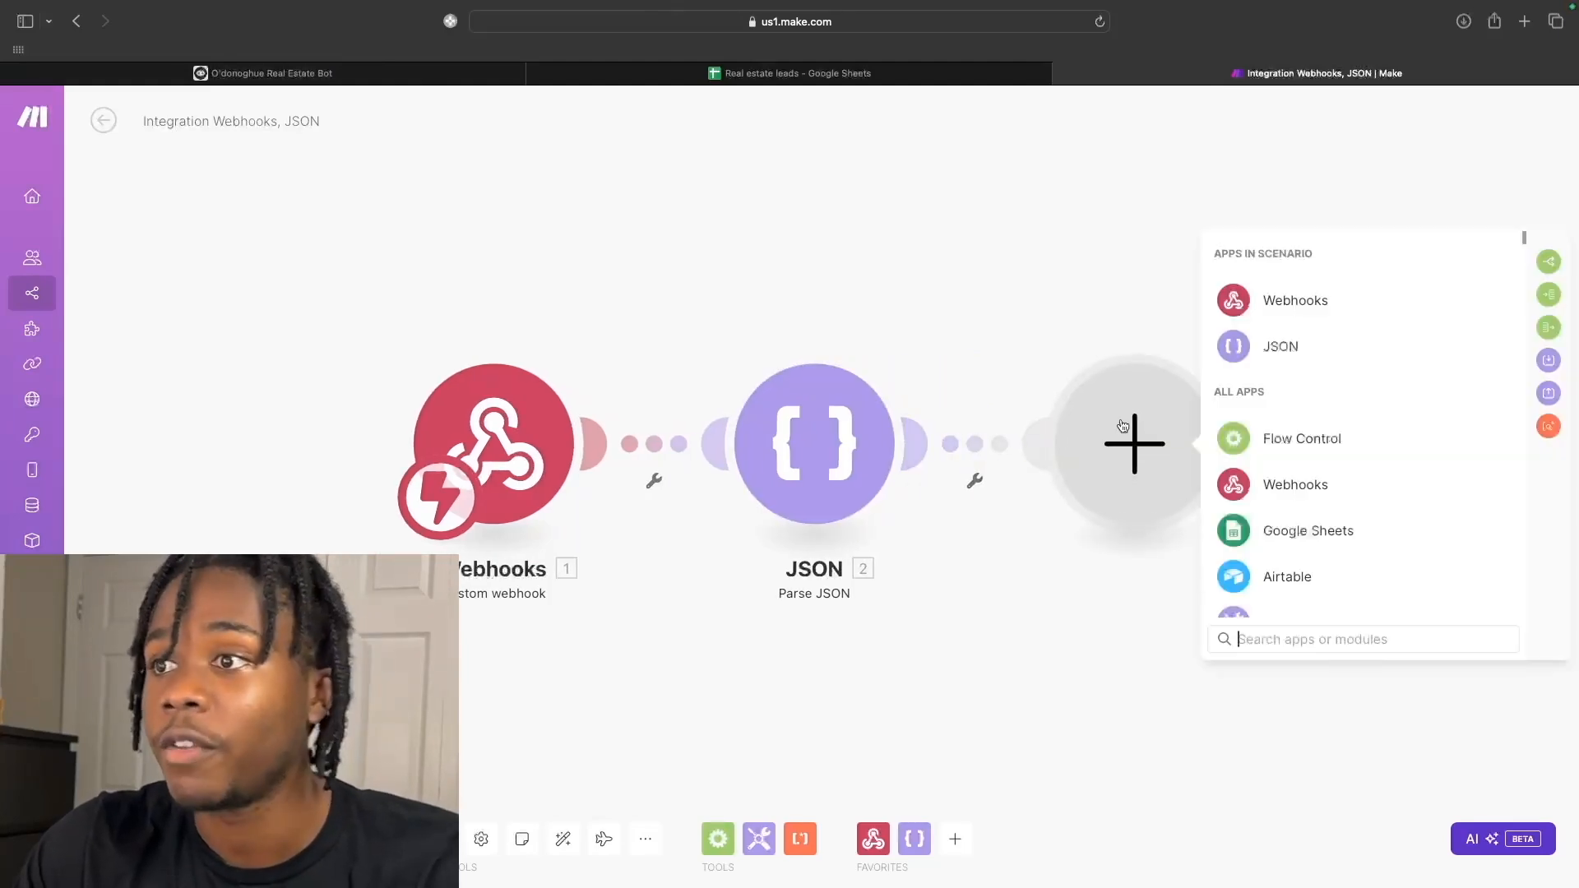
click(1264, 533)
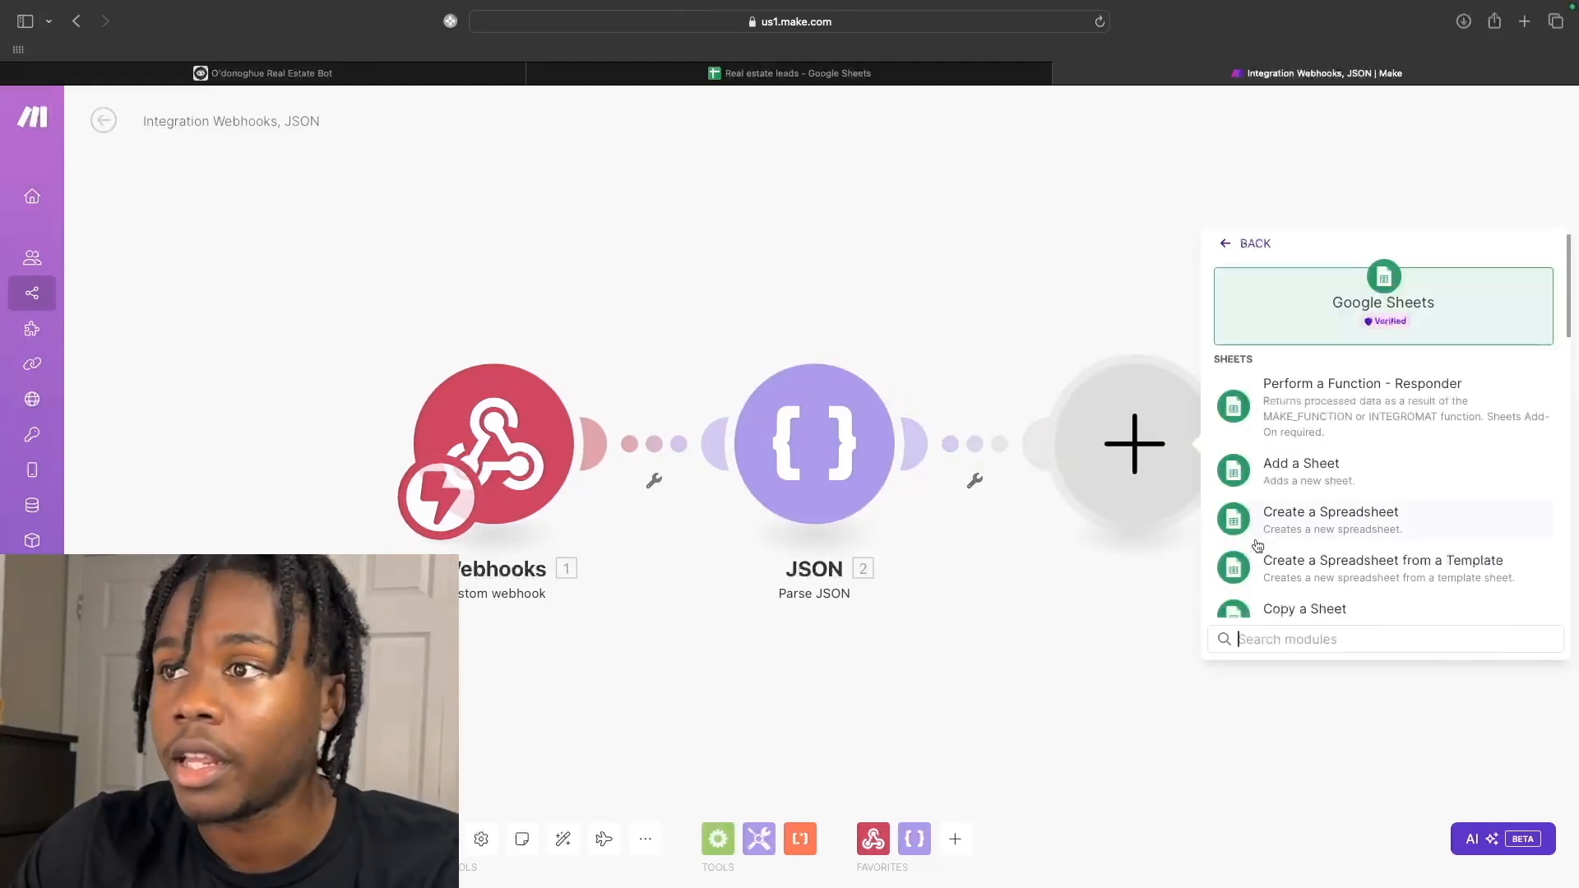
scroll(1231, 560, down, 10)
scroll(1232, 560, down, 2)
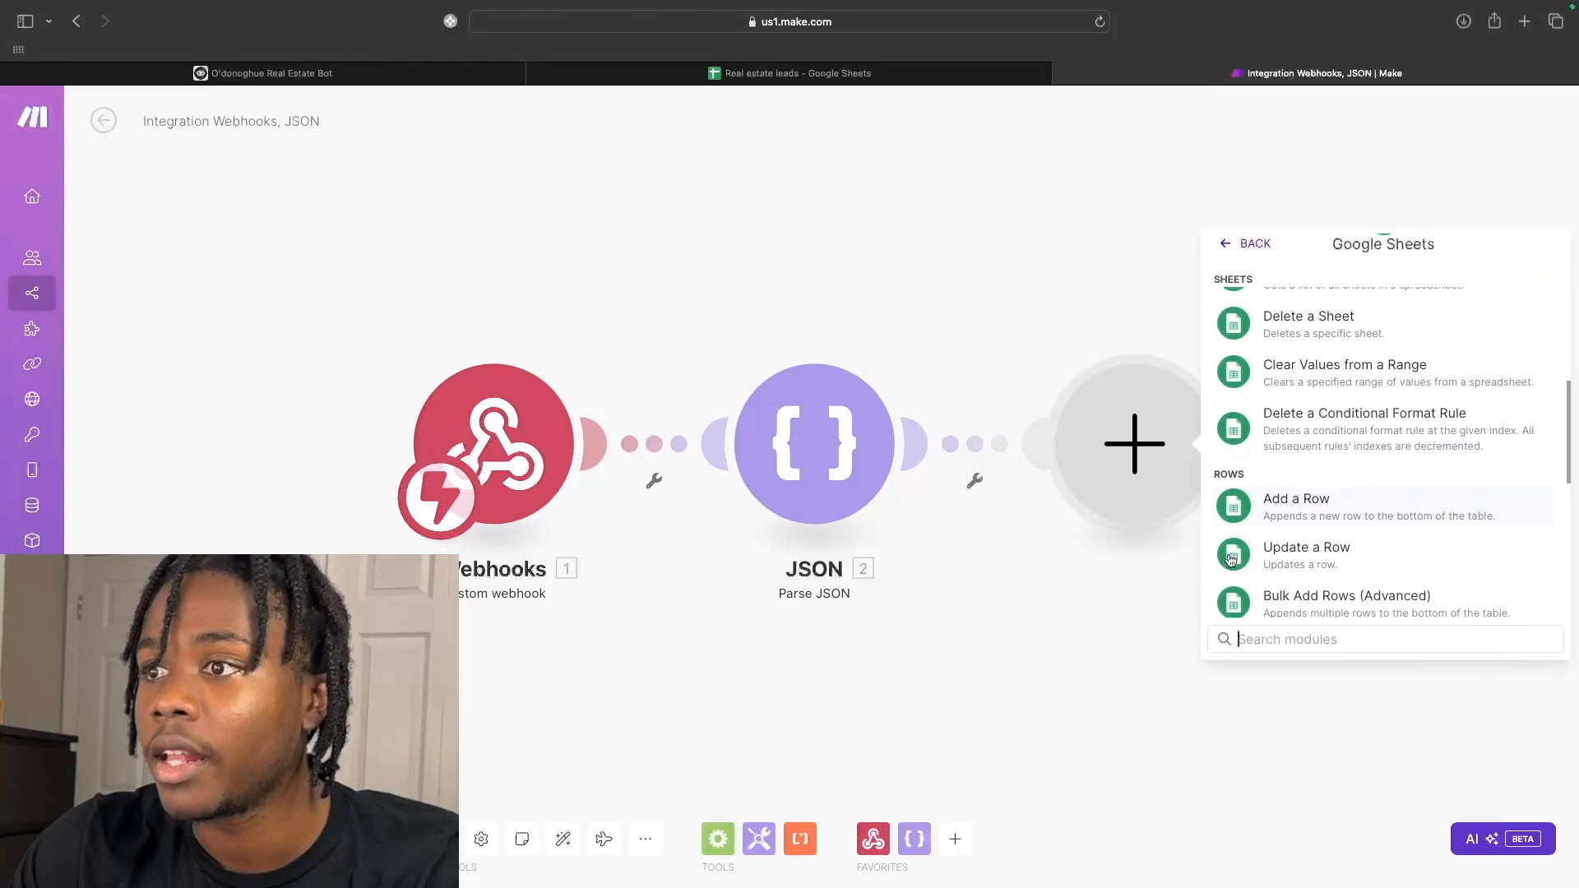
click(1297, 490)
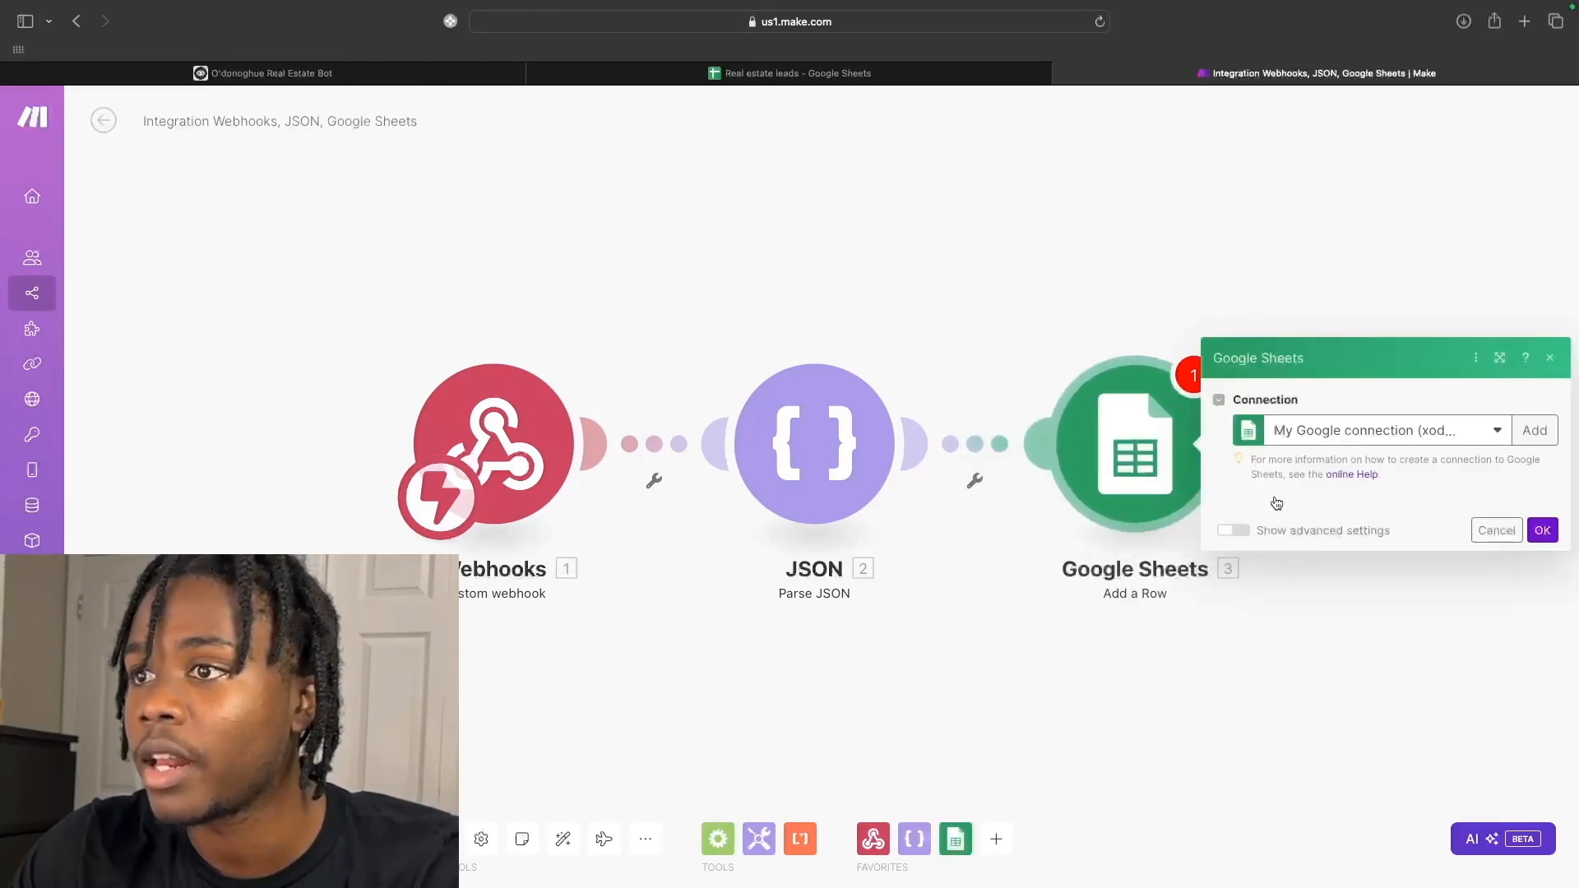
click(825, 76)
Enter 'Property Type' in cell D1 and widen columns C and D to fit their headers.
click(523, 416)
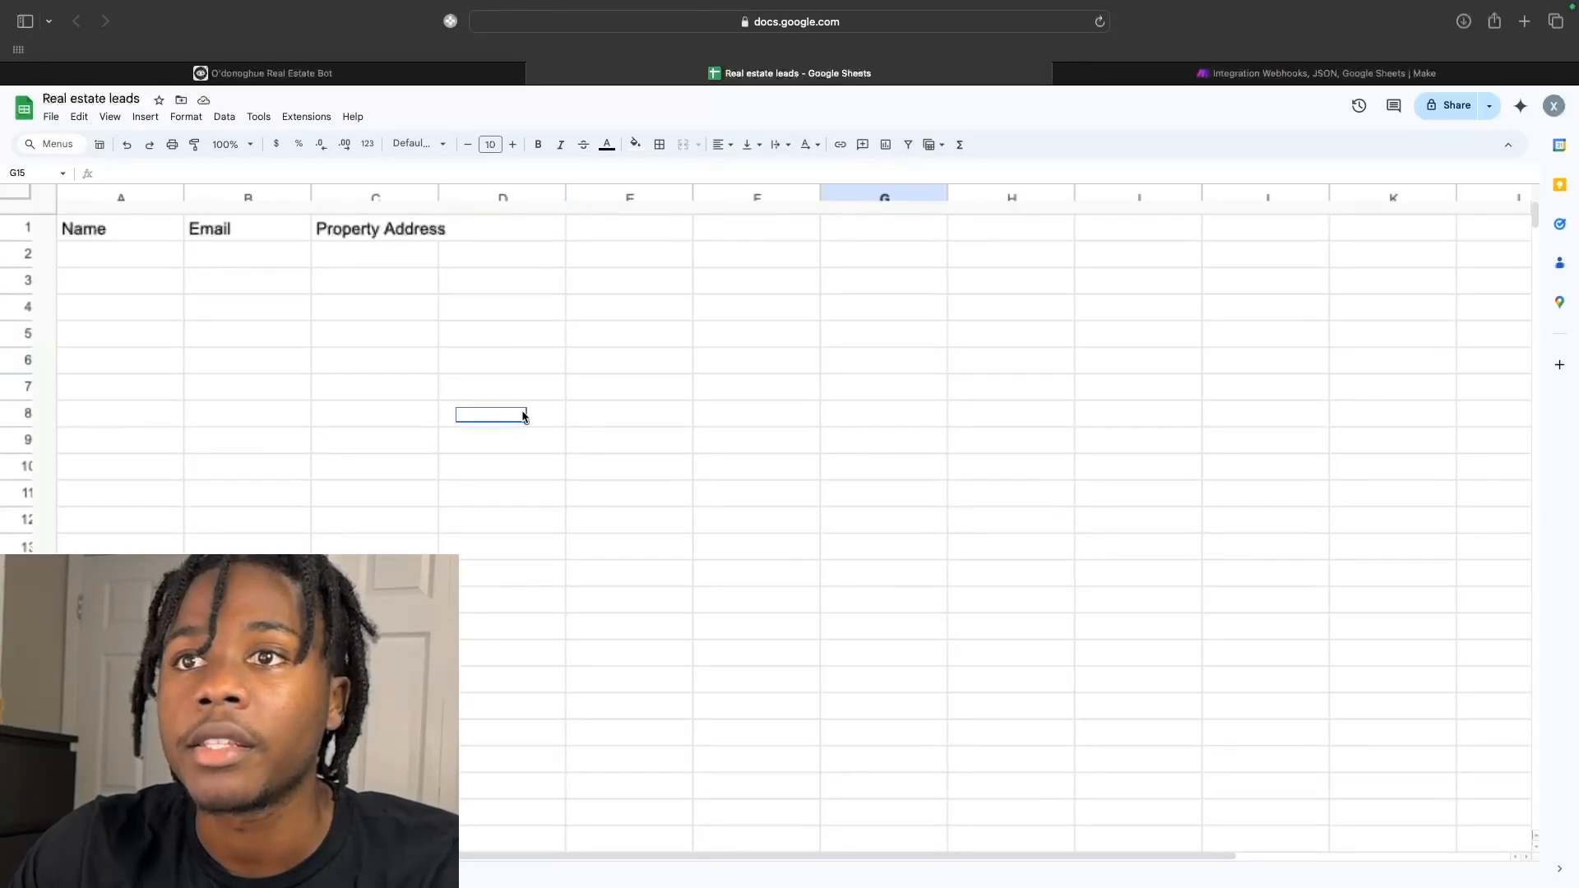
click(1099, 41)
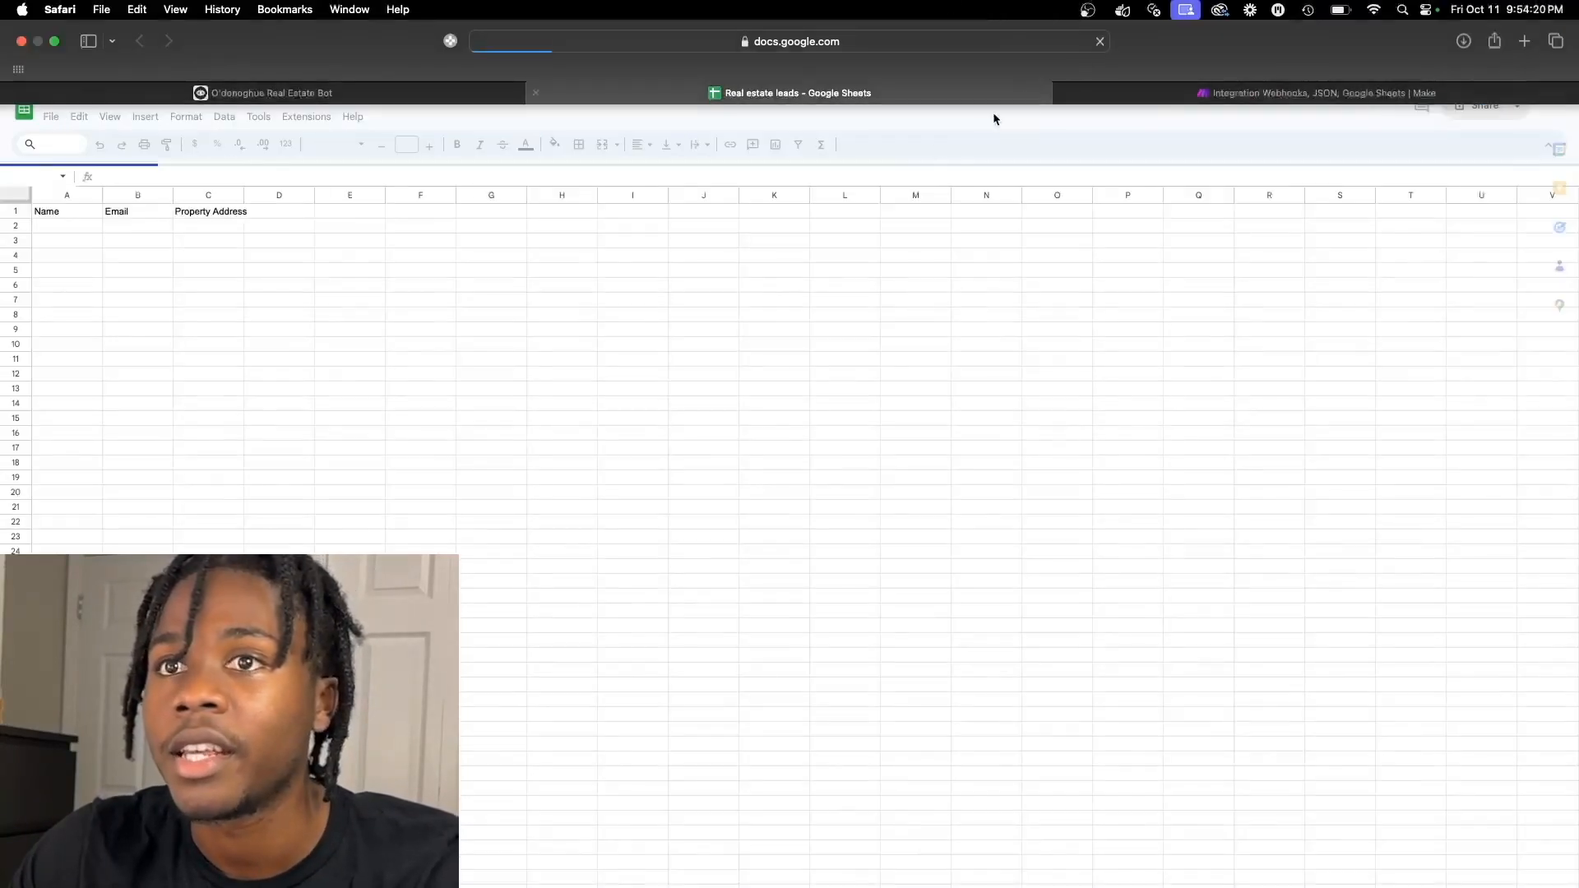
click(272, 215)
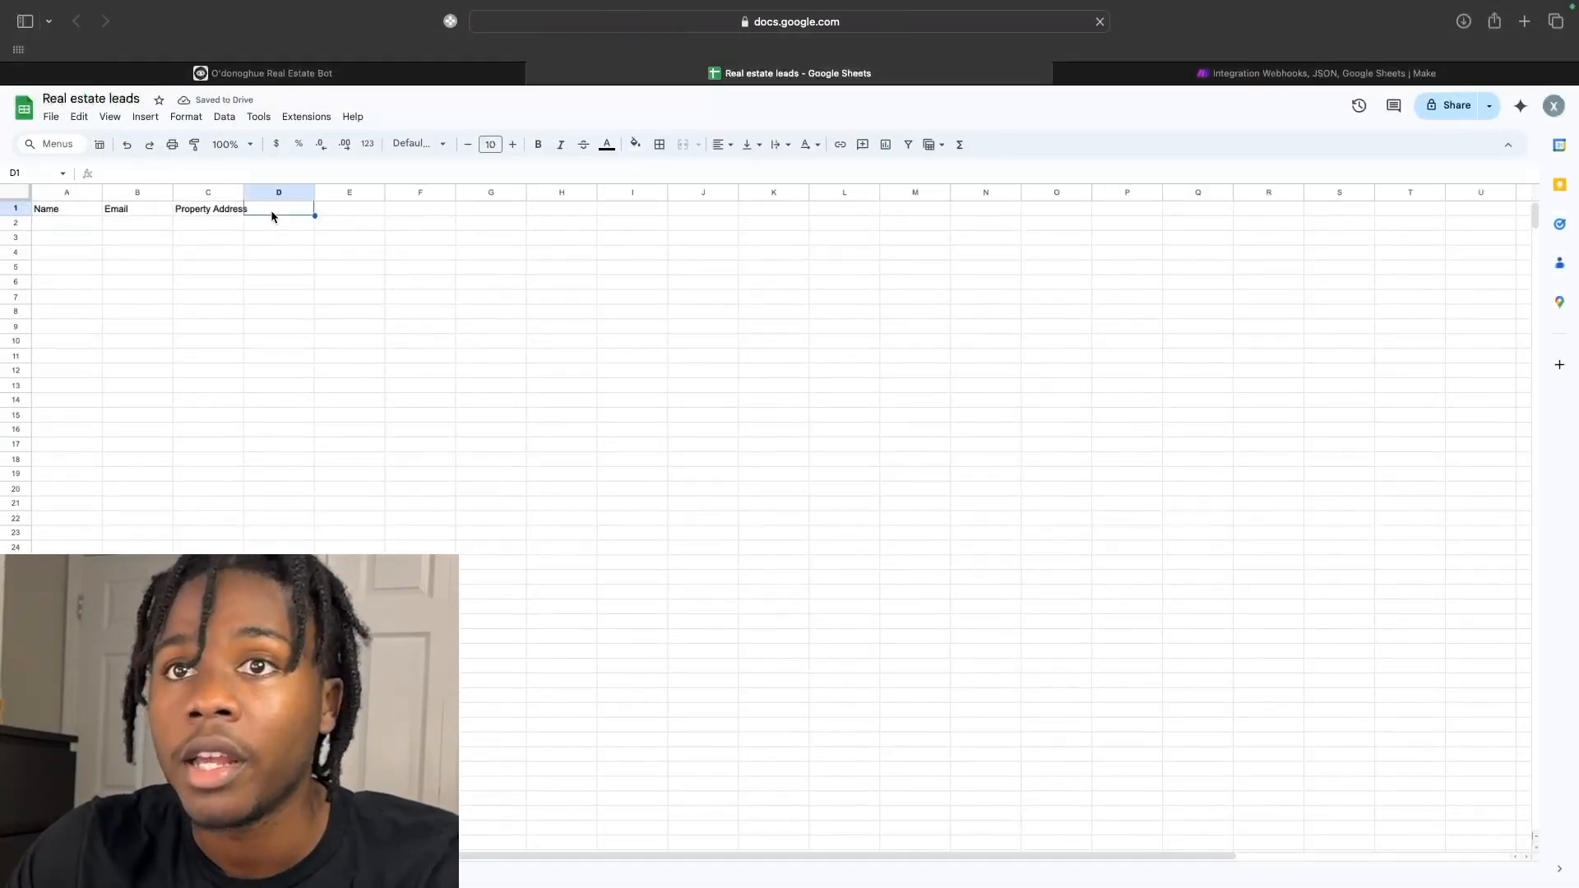
double_click(267, 211)
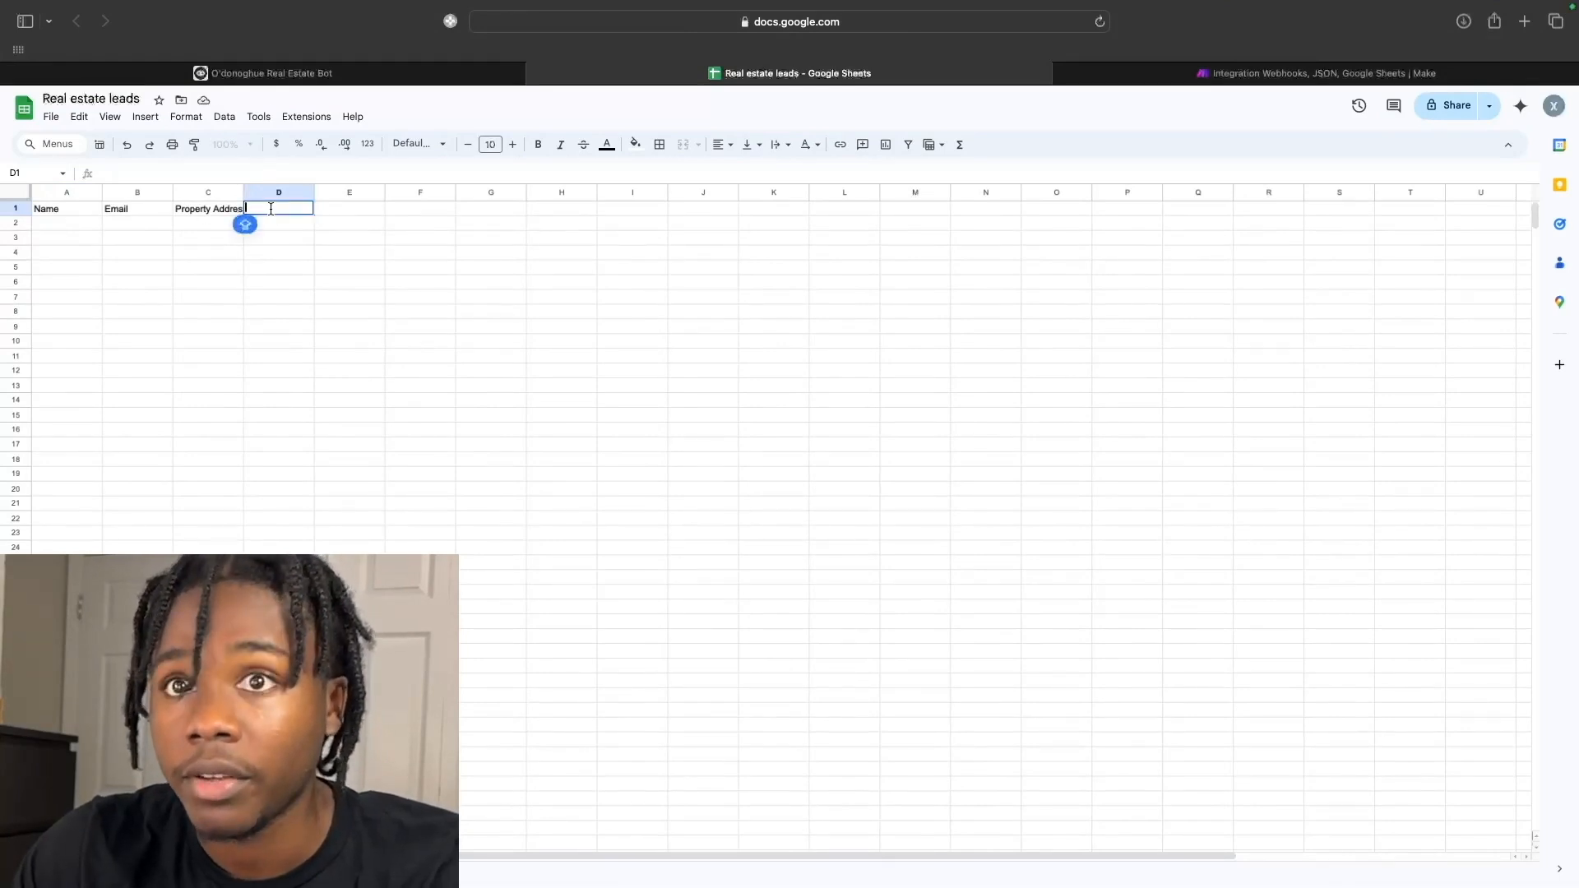
text(Prope)
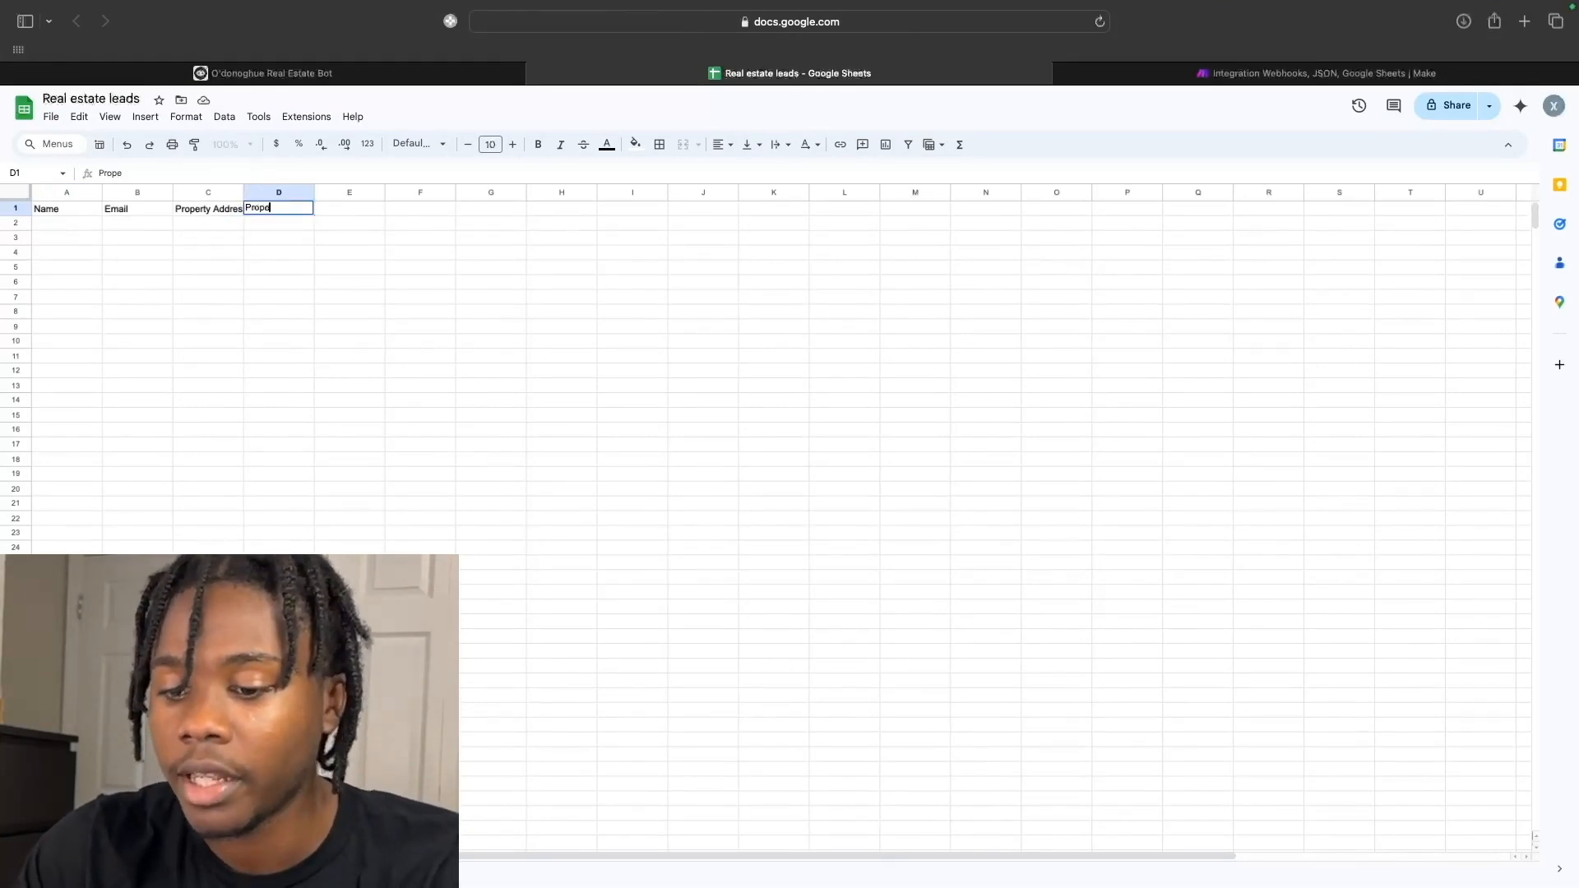
text(rty Type)
click(354, 298)
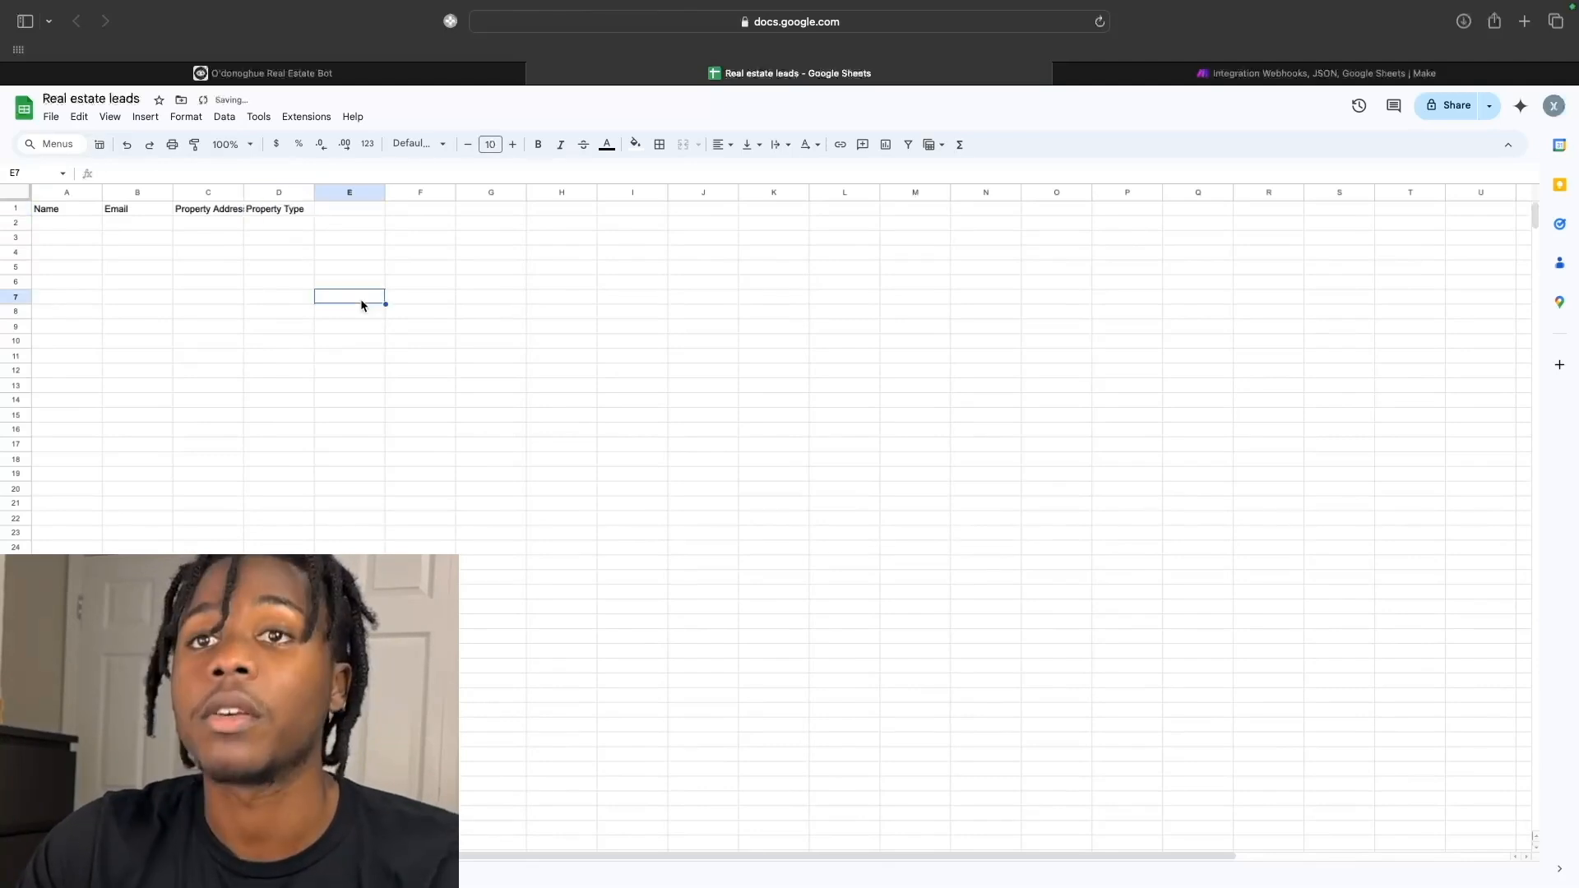
drag(244, 191, 269, 191)
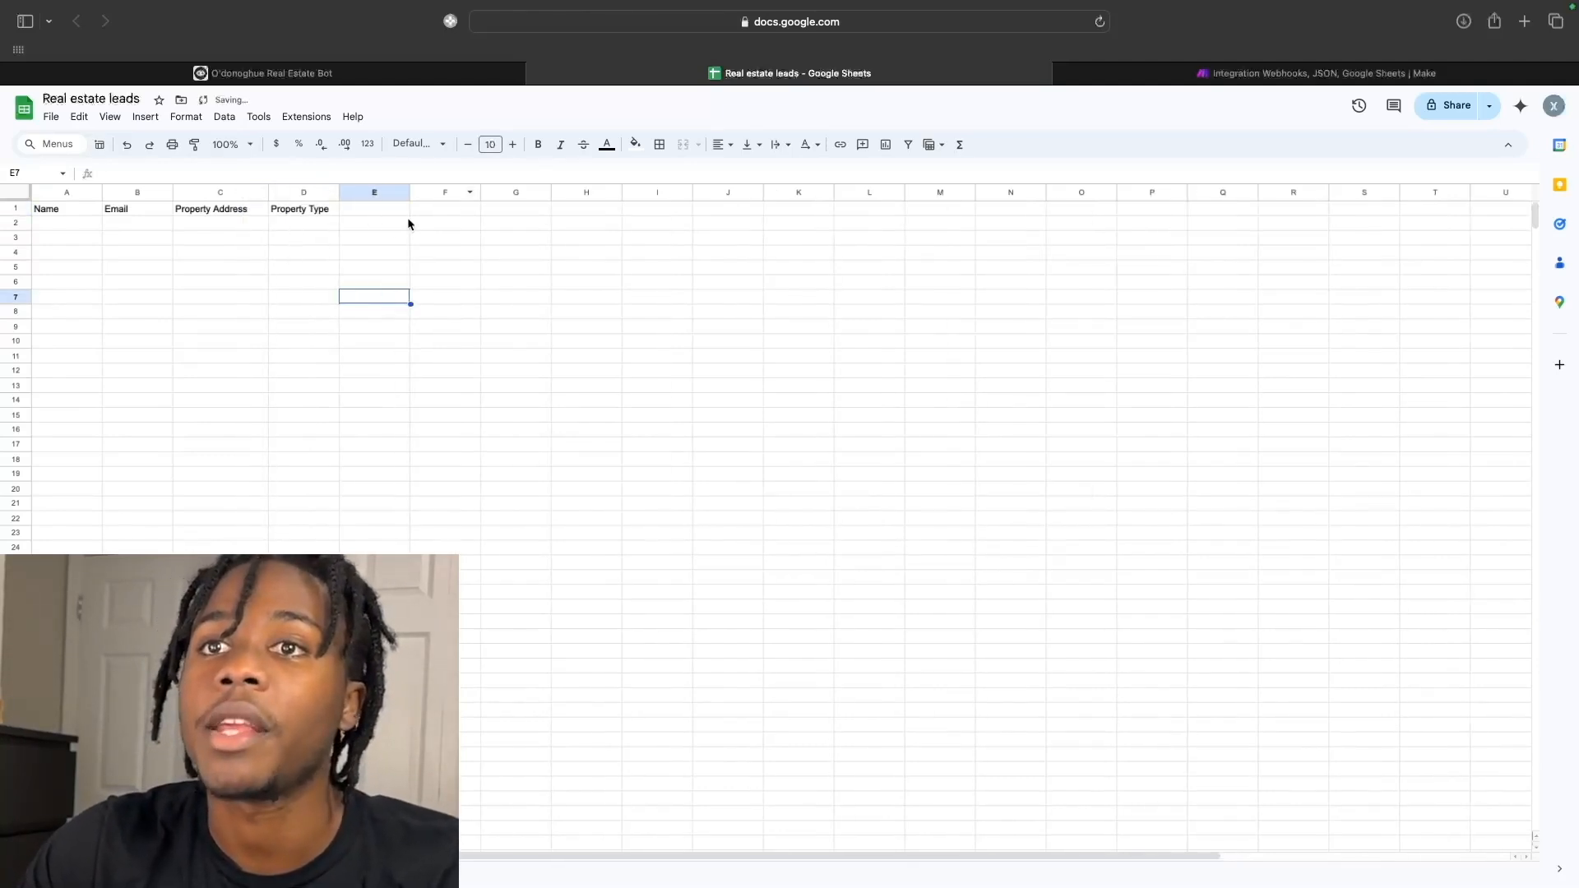
drag(337, 192, 351, 193)
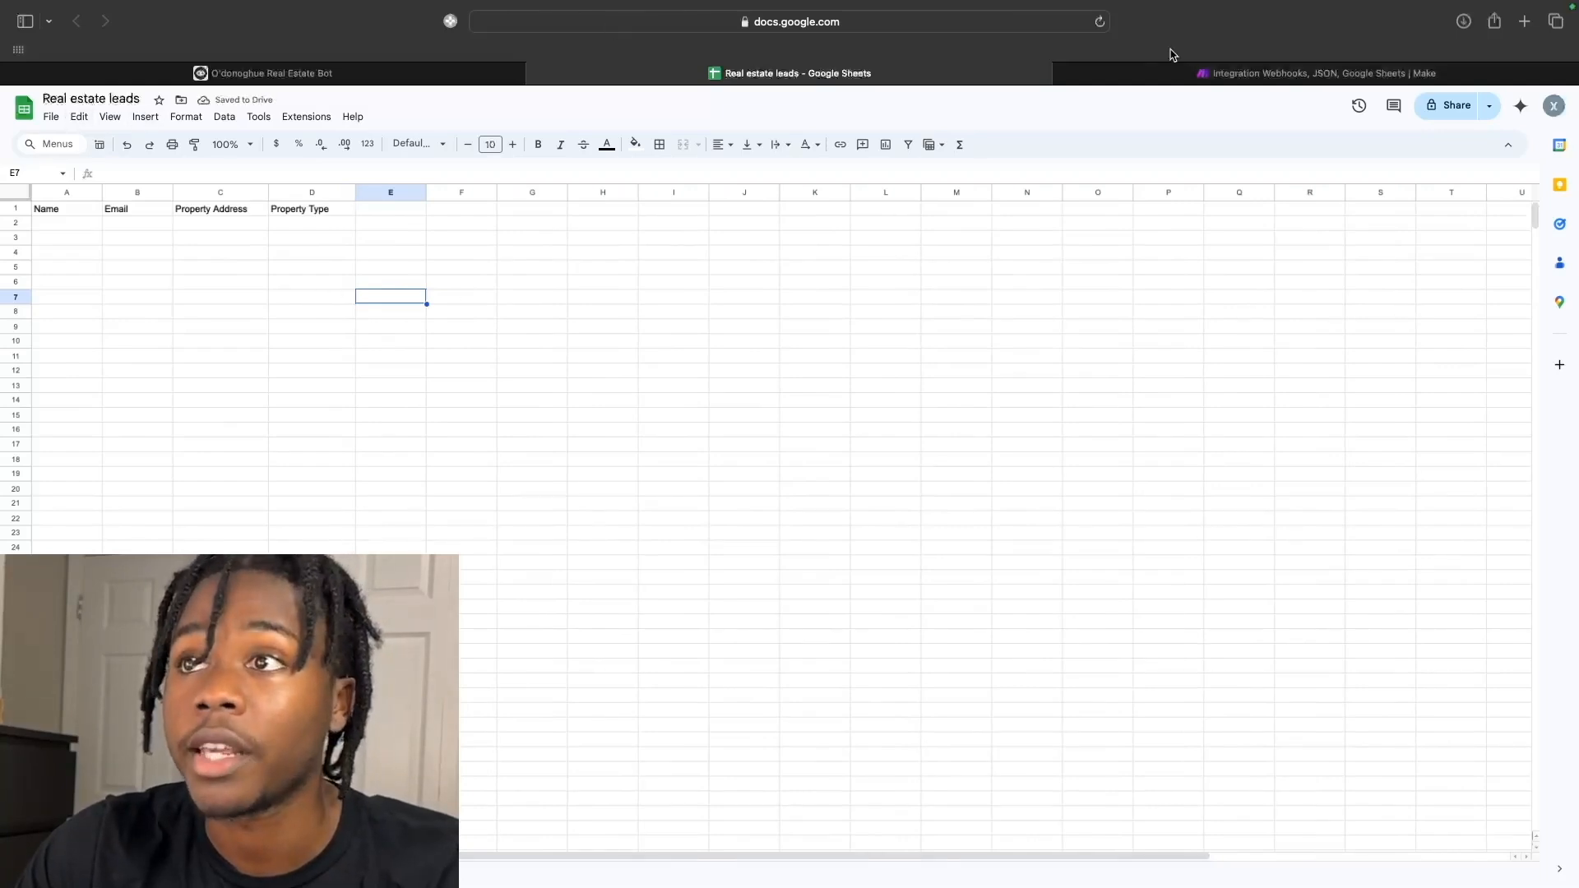
click(1185, 73)
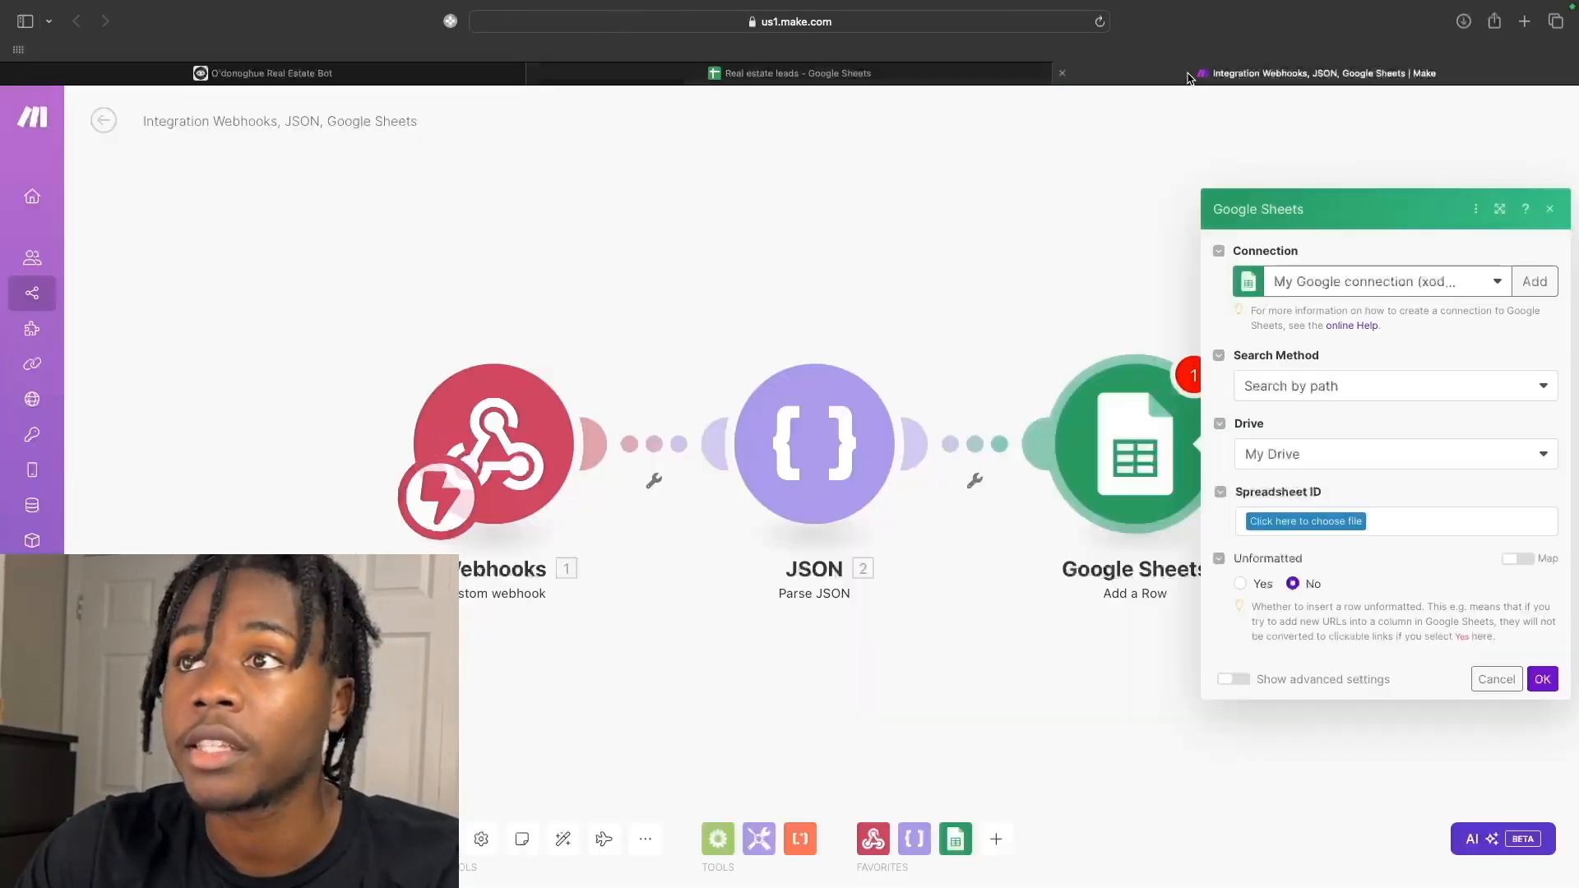
Point the Add a Row module at the Real estate leads spreadsheet, Sheet1.
click(1297, 524)
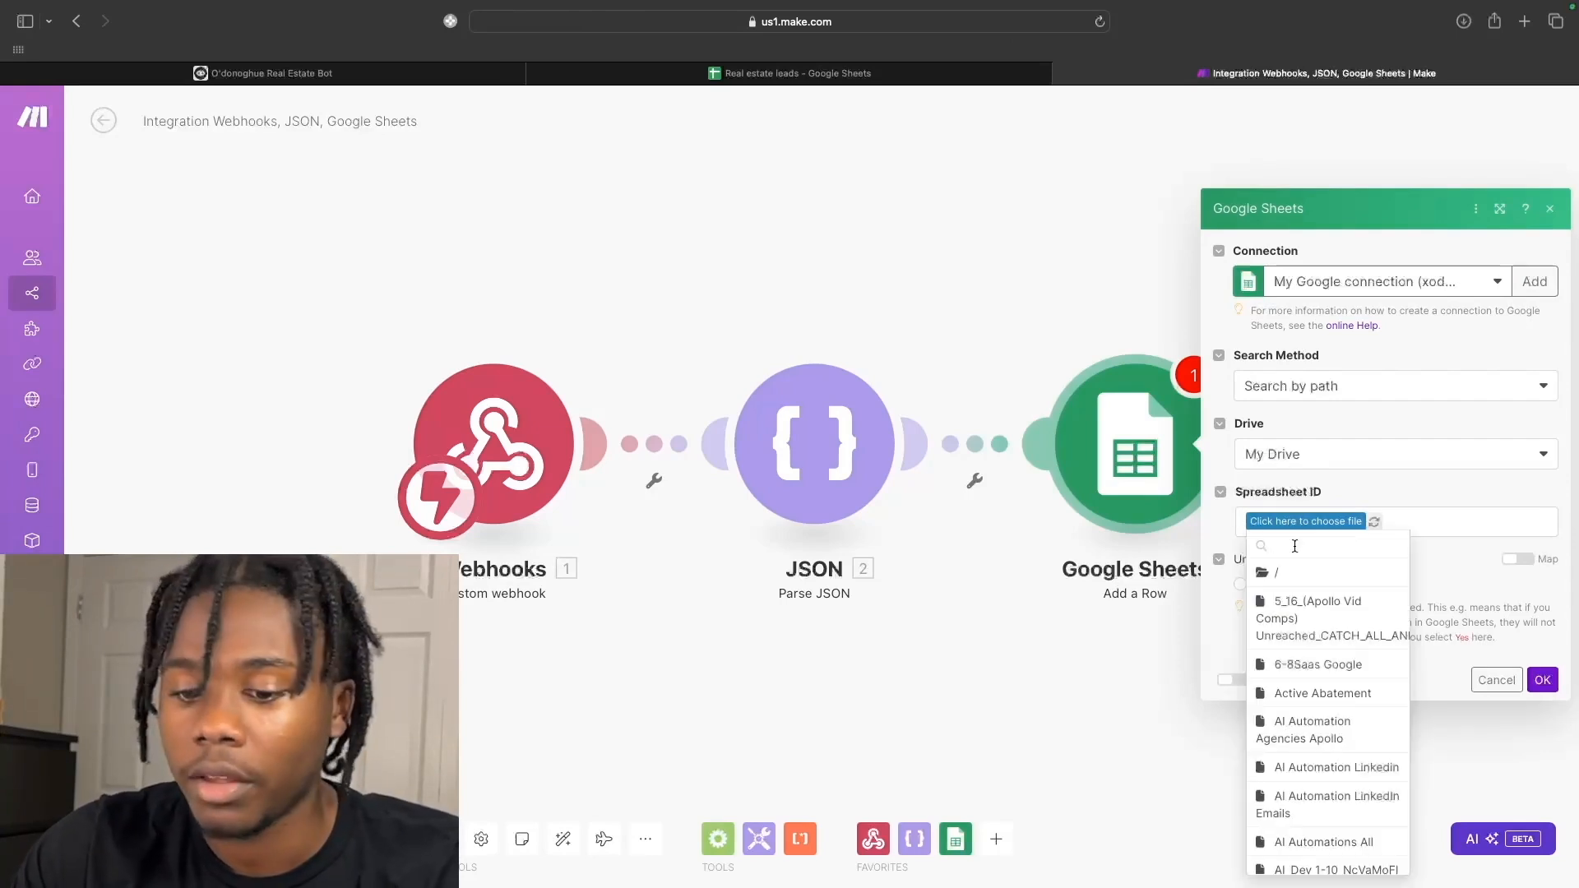
text(Real)
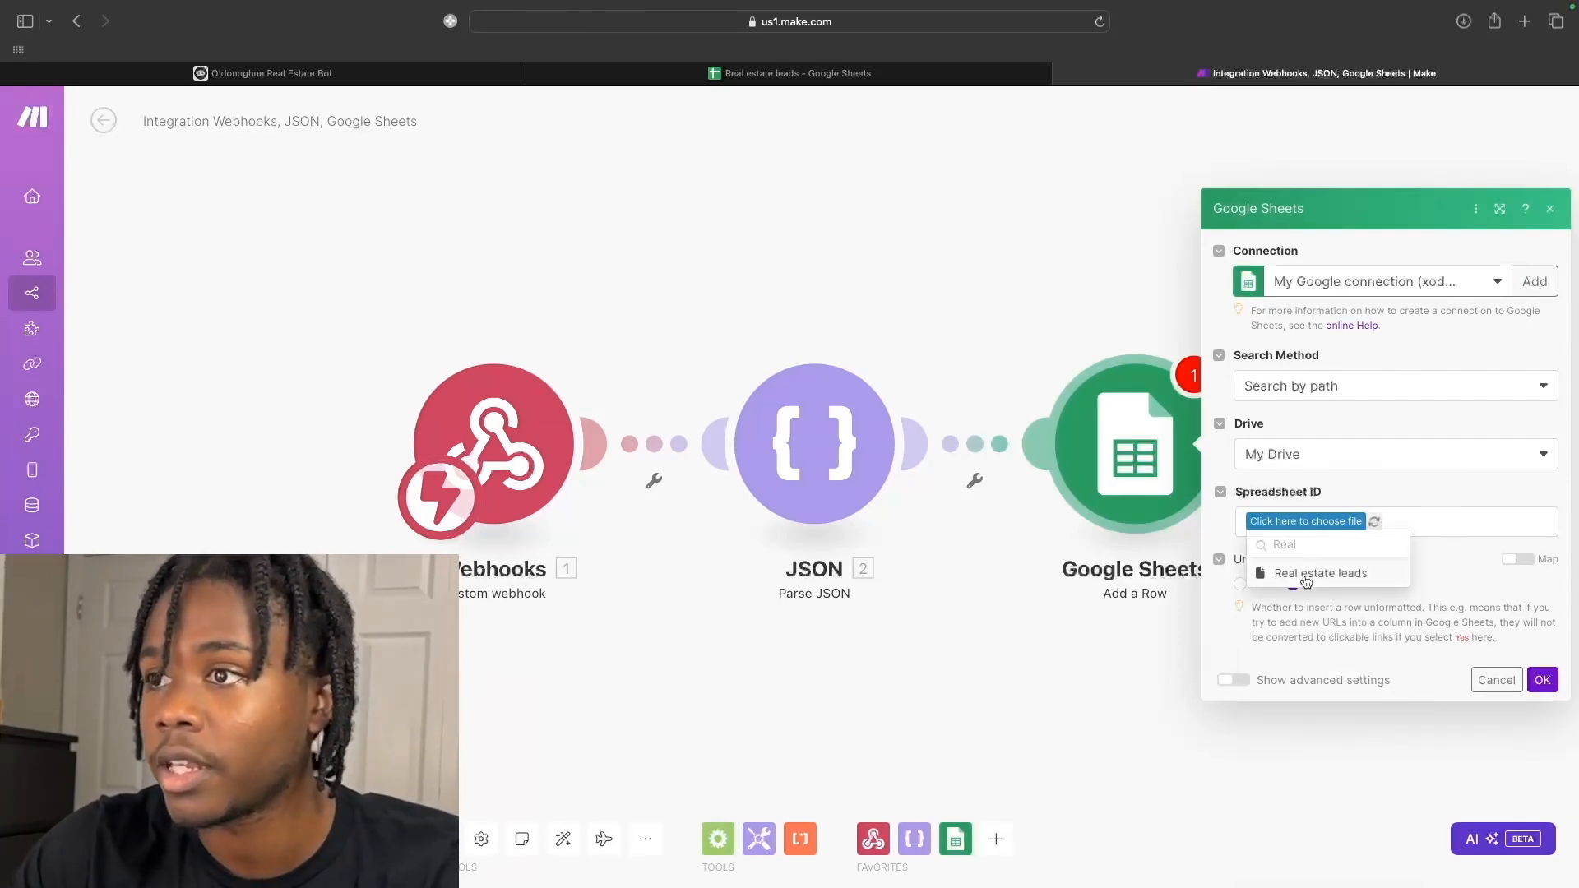
click(1306, 580)
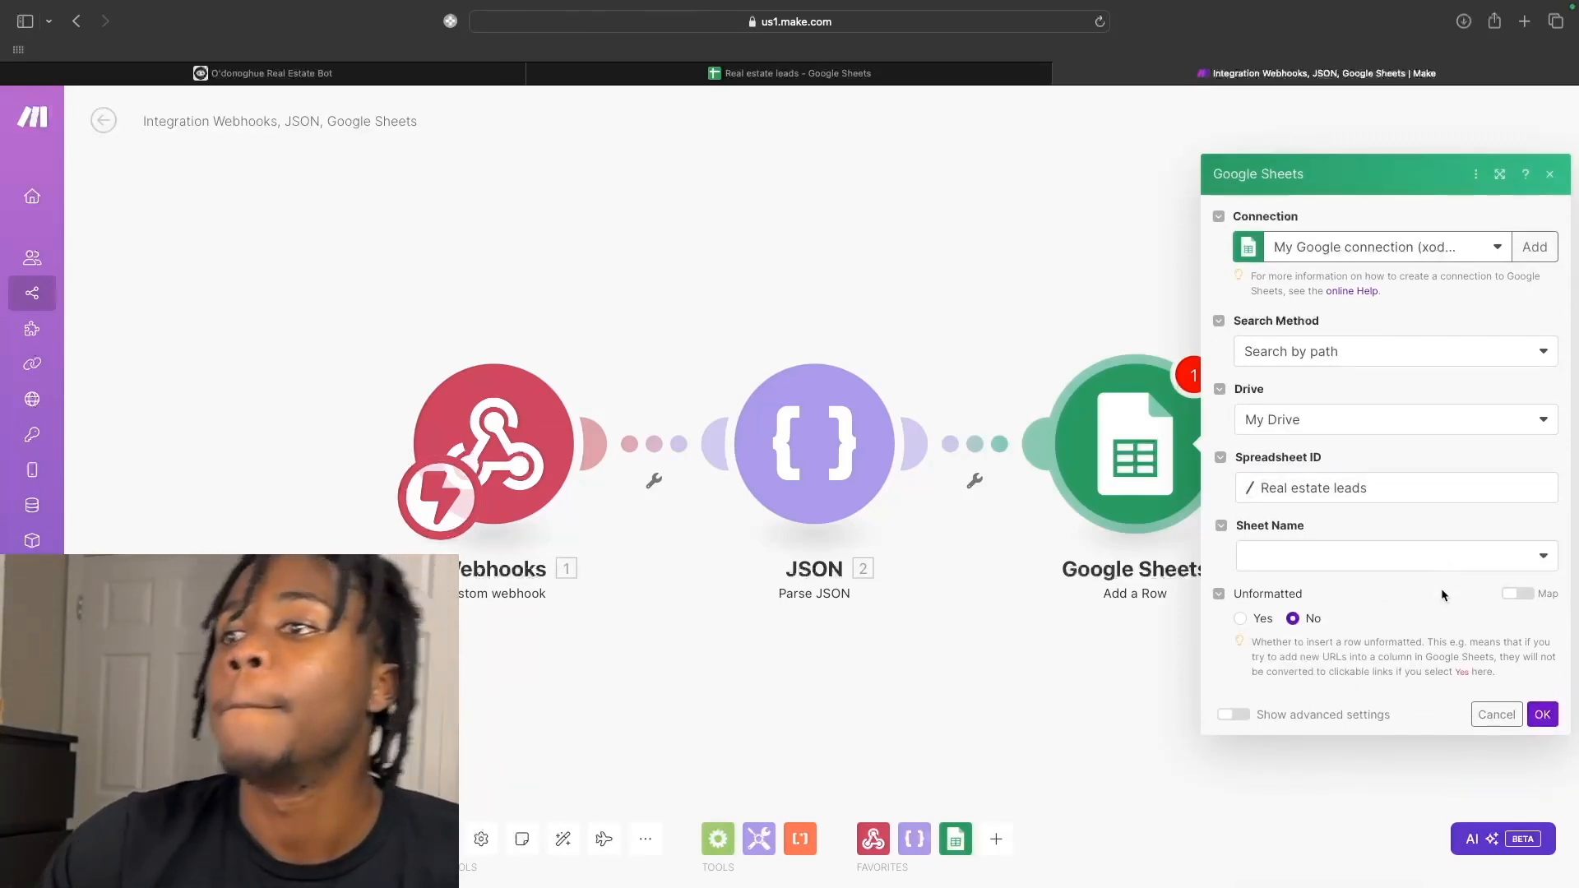
click(1420, 561)
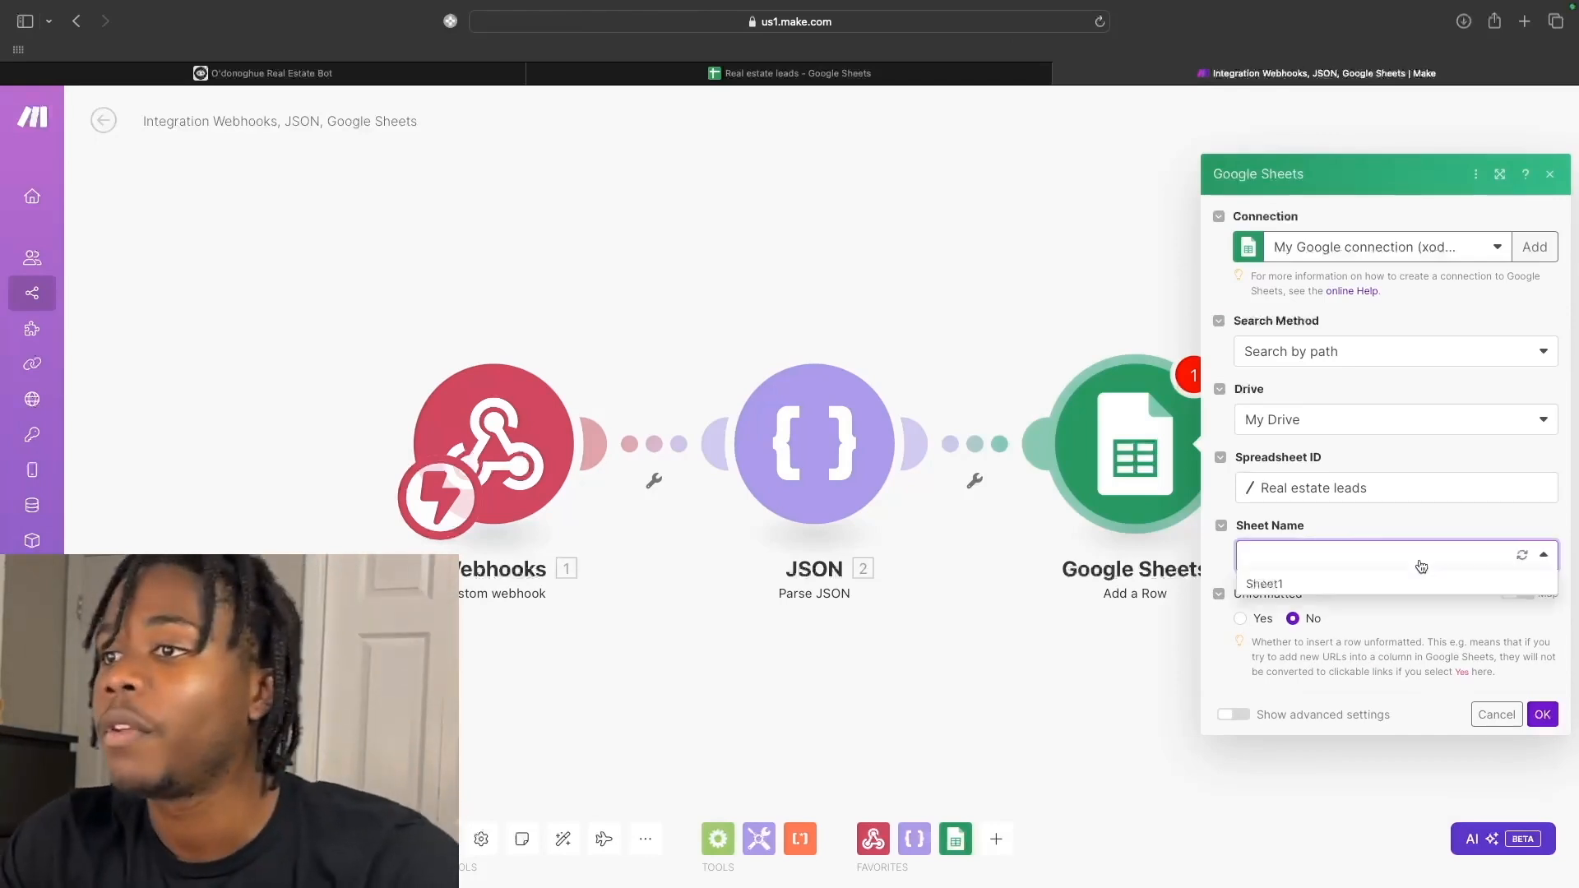
click(1321, 586)
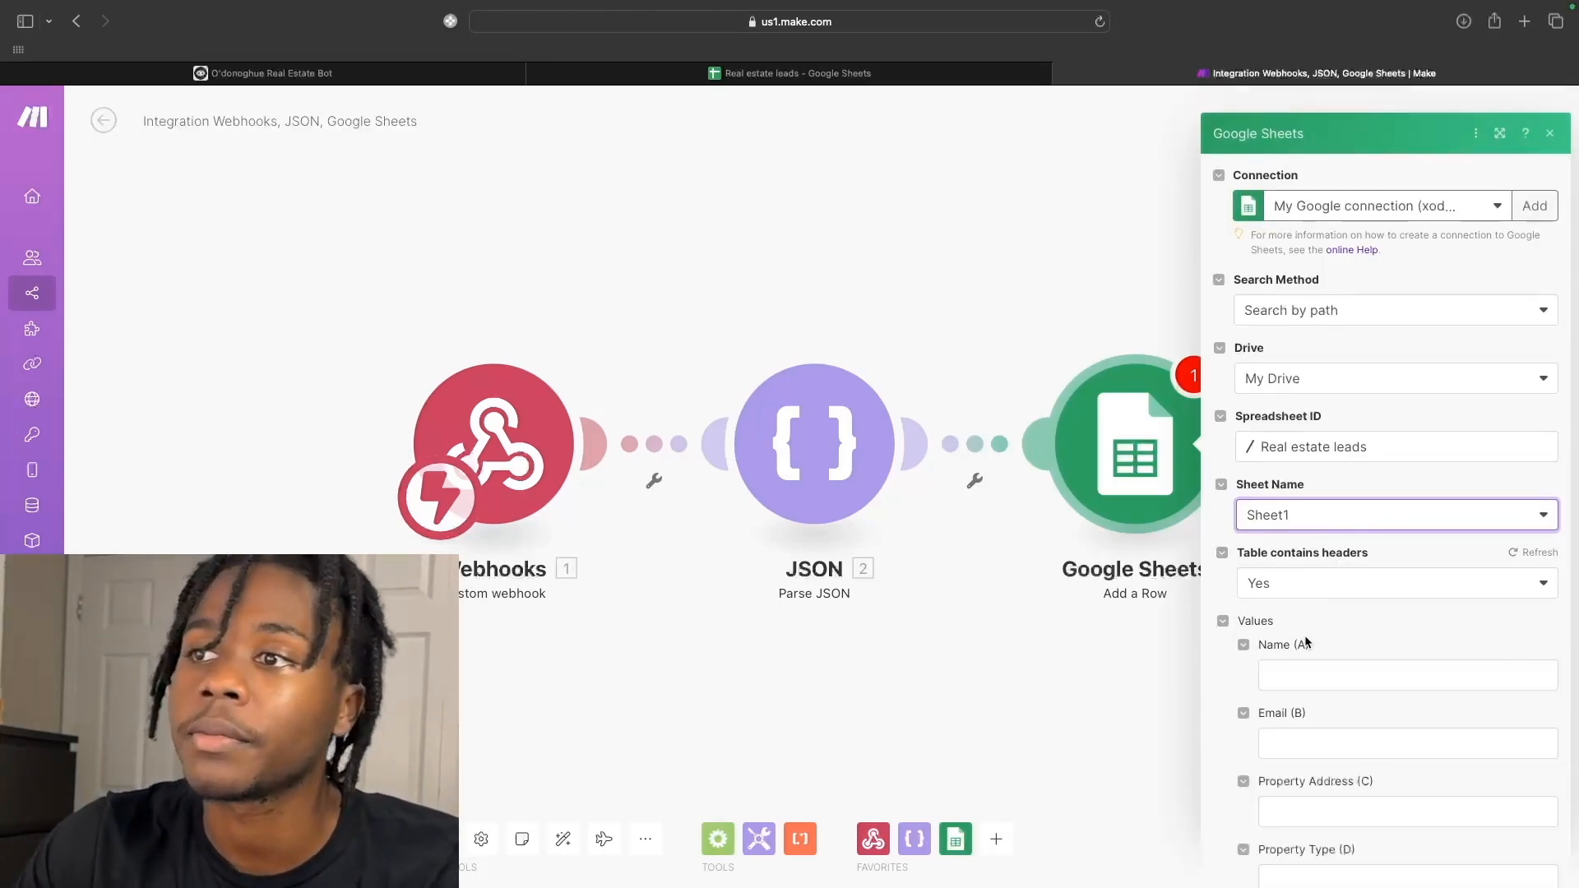
scroll(1304, 645, down, 2)
Map the webhook value into Name, Email, Property Address and Property Type, then save.
click(1301, 520)
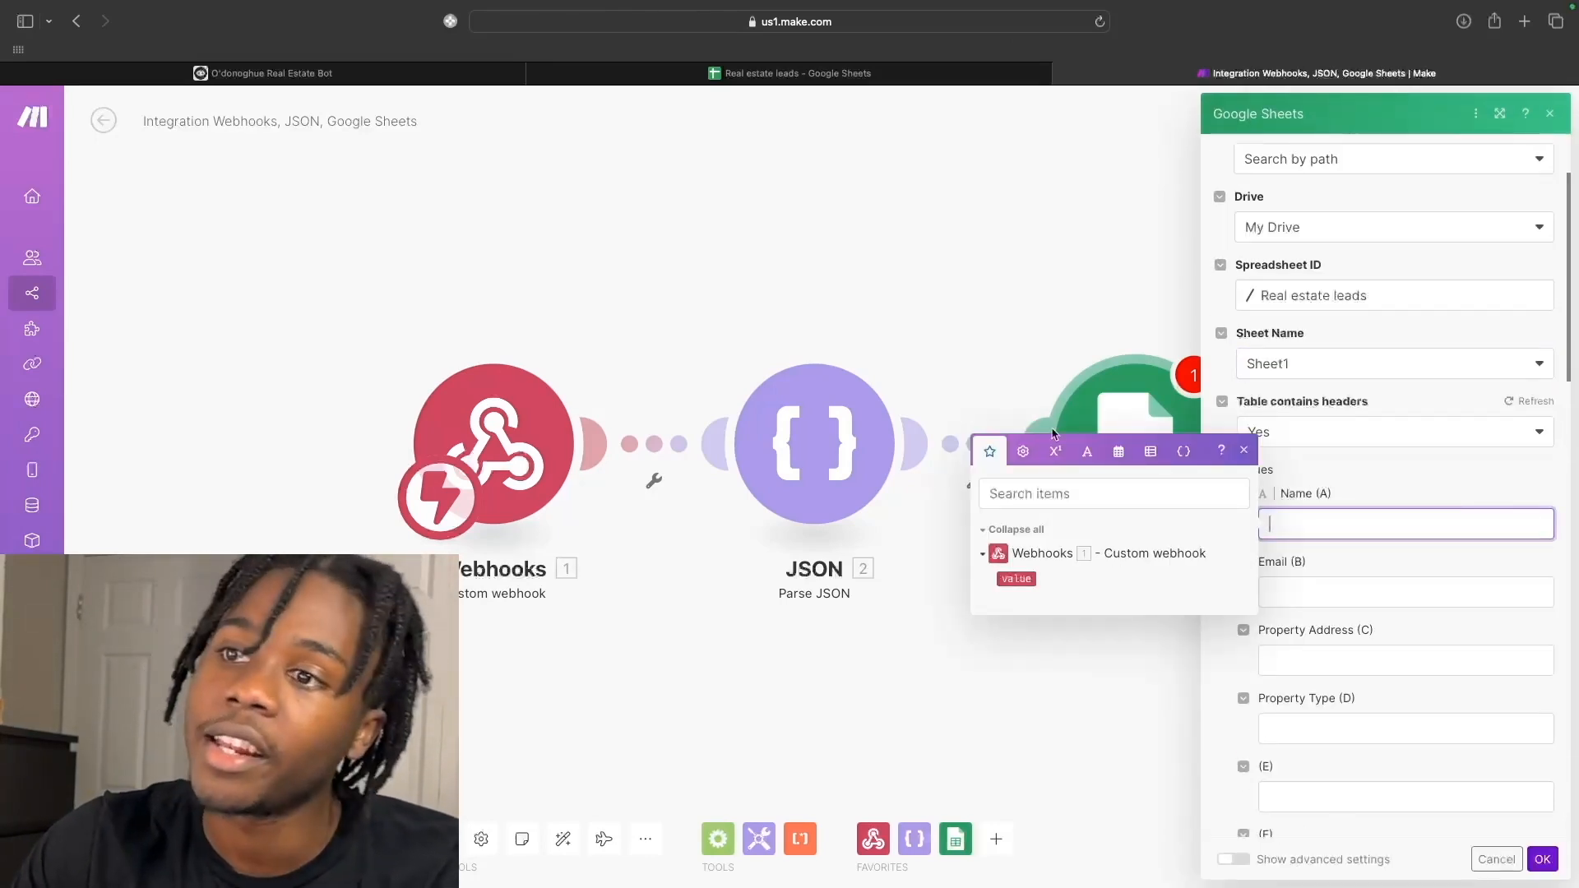
drag(1018, 579, 1307, 539)
drag(1017, 579, 1308, 594)
drag(1017, 647, 1304, 662)
drag(1013, 718, 1306, 730)
click(1543, 860)
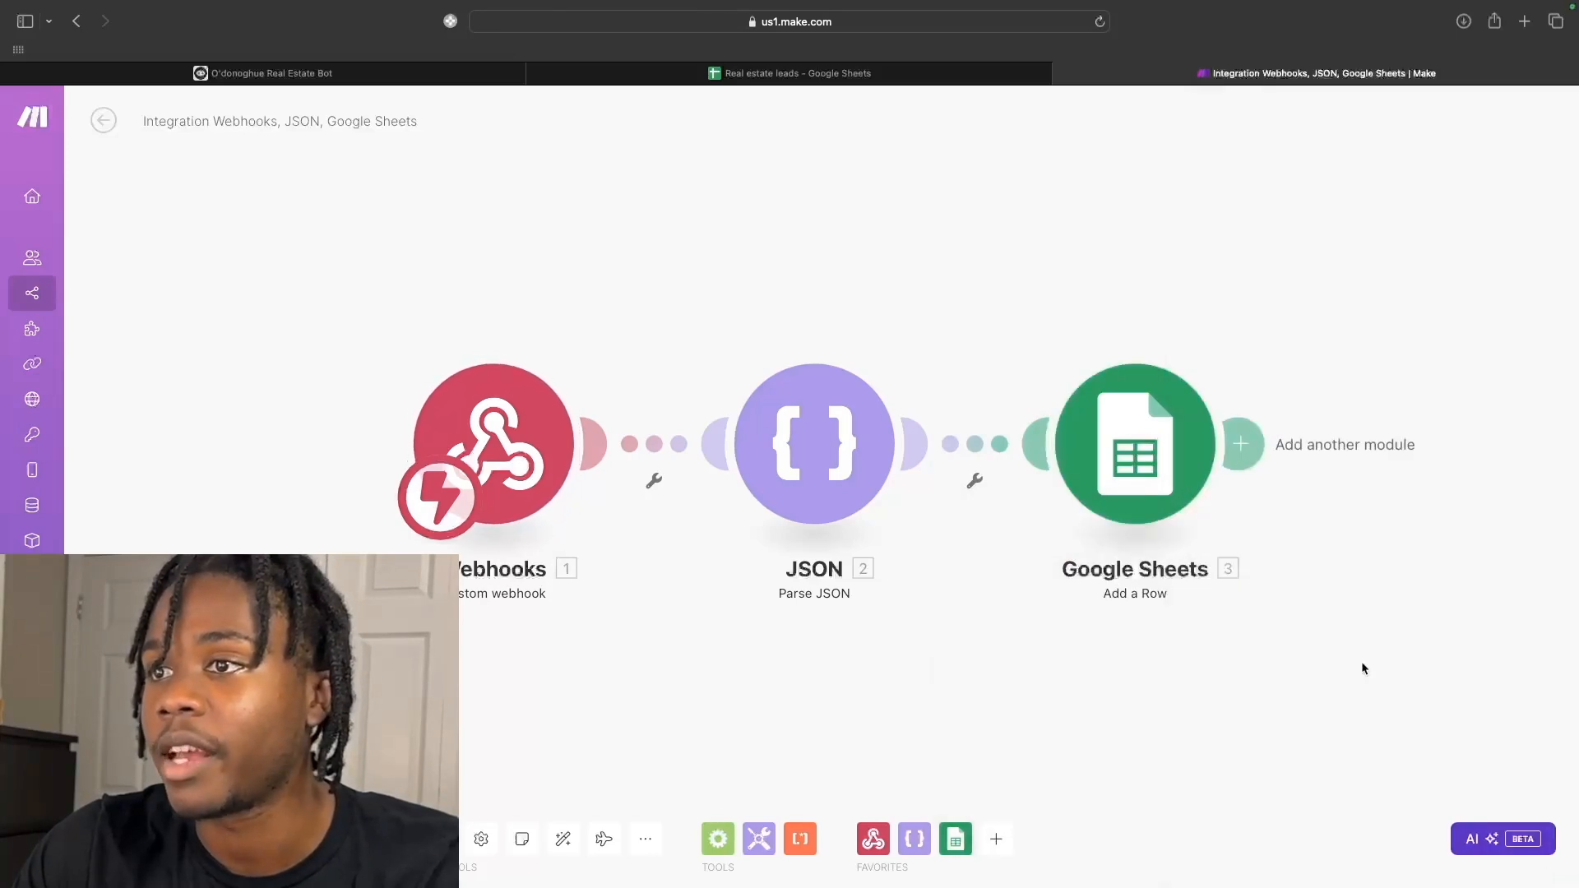
Clear the mapped '1. value' entries from the column fields, save, and run the scenario once.
click(1158, 469)
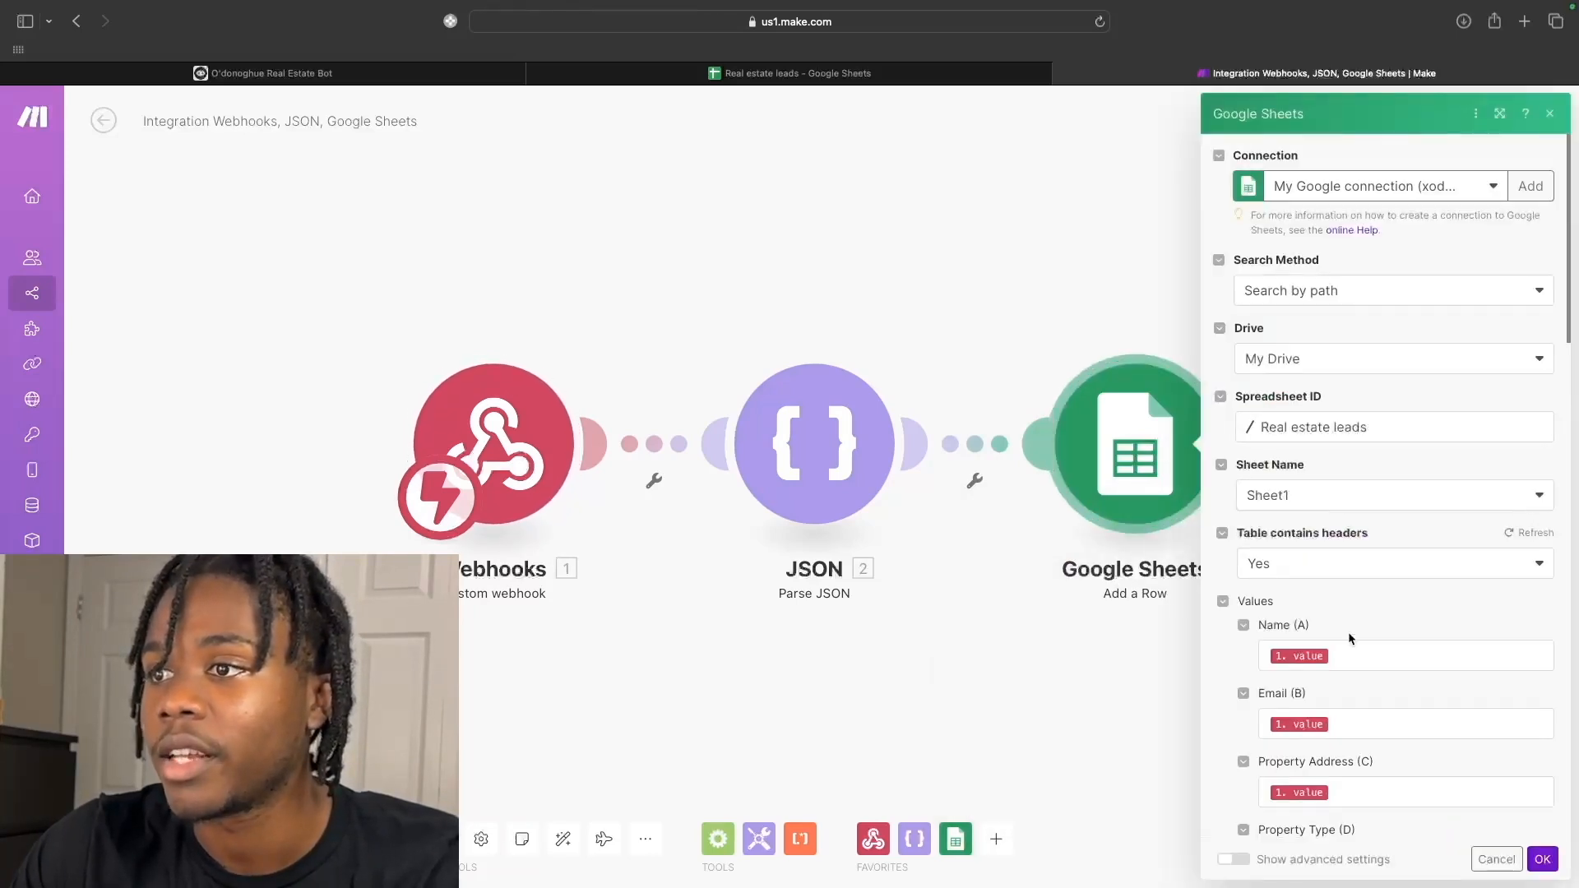
click(1350, 661)
drag(1348, 661, 1256, 659)
key(BackSpace)
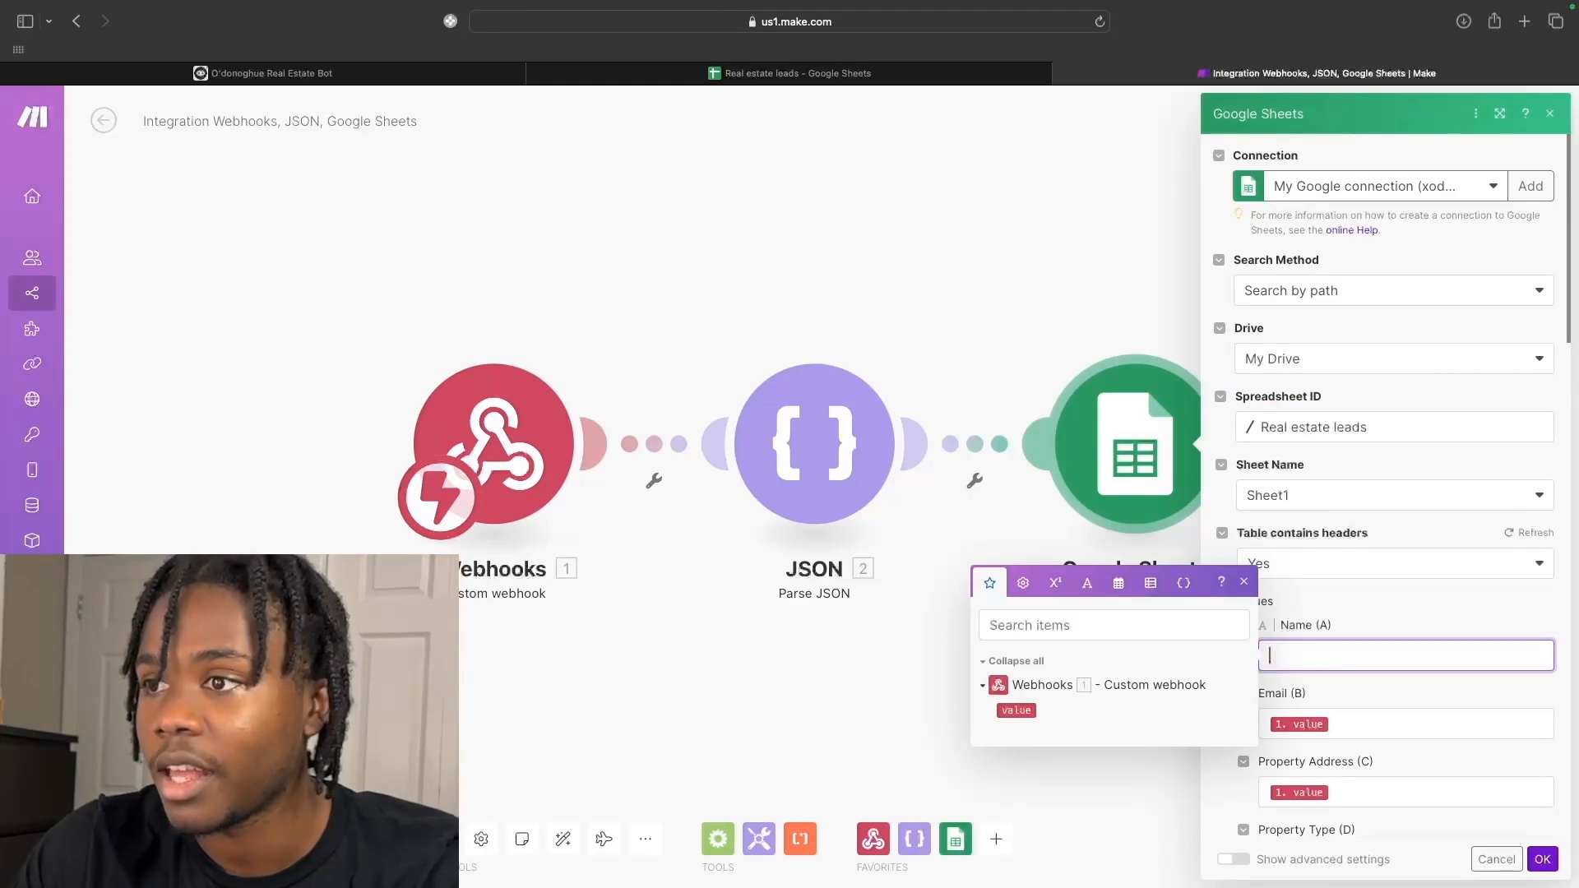
click(1385, 731)
drag(1316, 725, 1233, 728)
key(BackSpace)
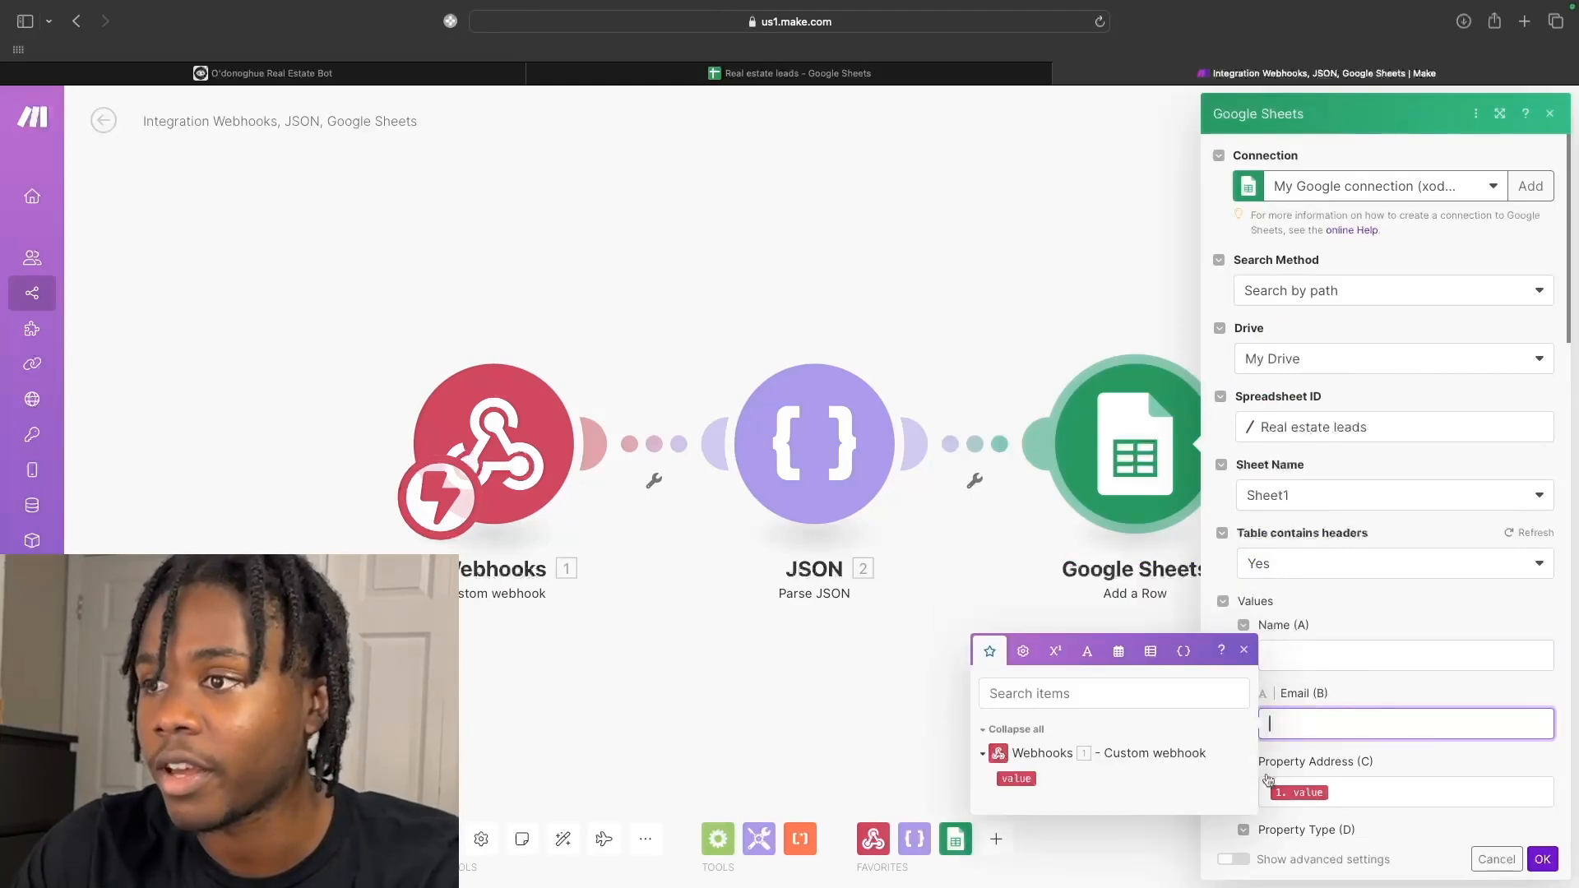
click(1373, 804)
drag(1336, 793, 1258, 795)
key(BackSpace)
scroll(1512, 818, down, 3)
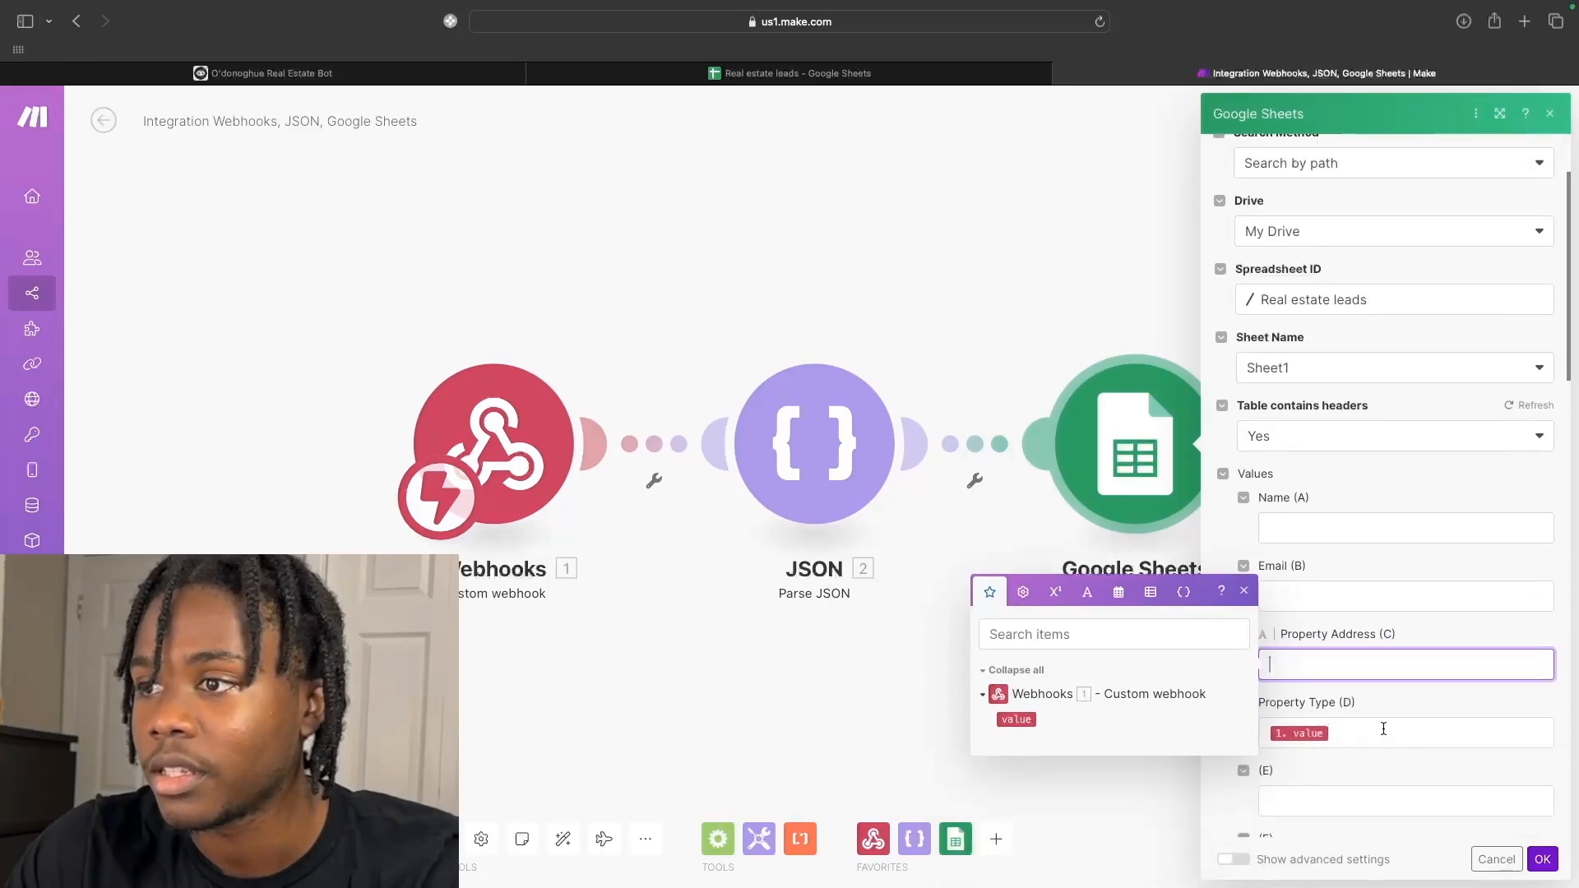
click(1398, 733)
drag(1328, 733, 1267, 732)
key(BackSpace)
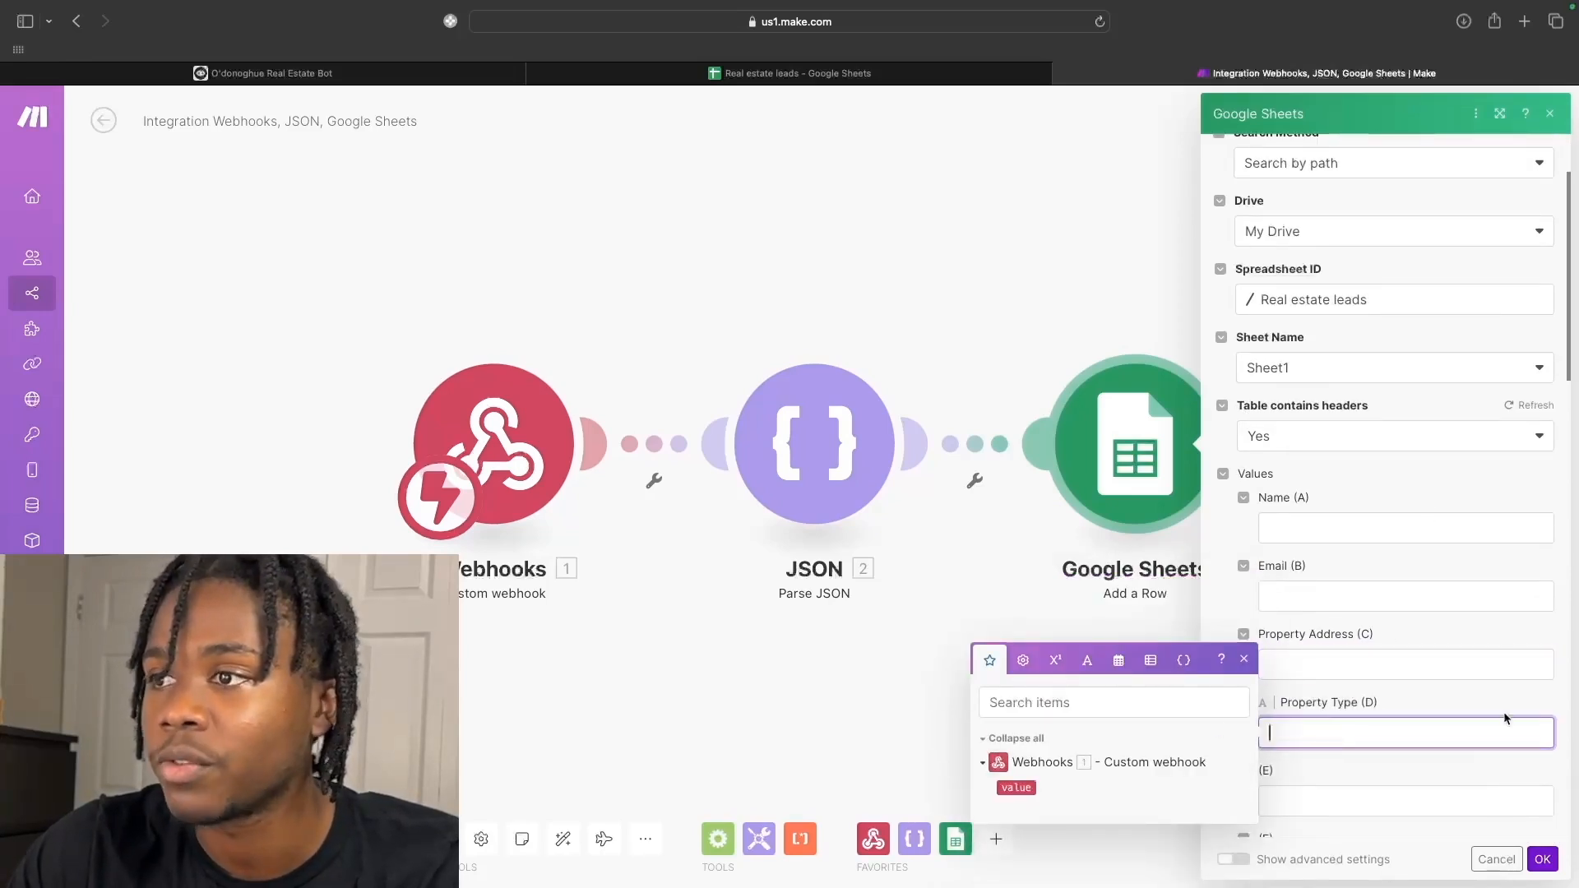
click(1542, 859)
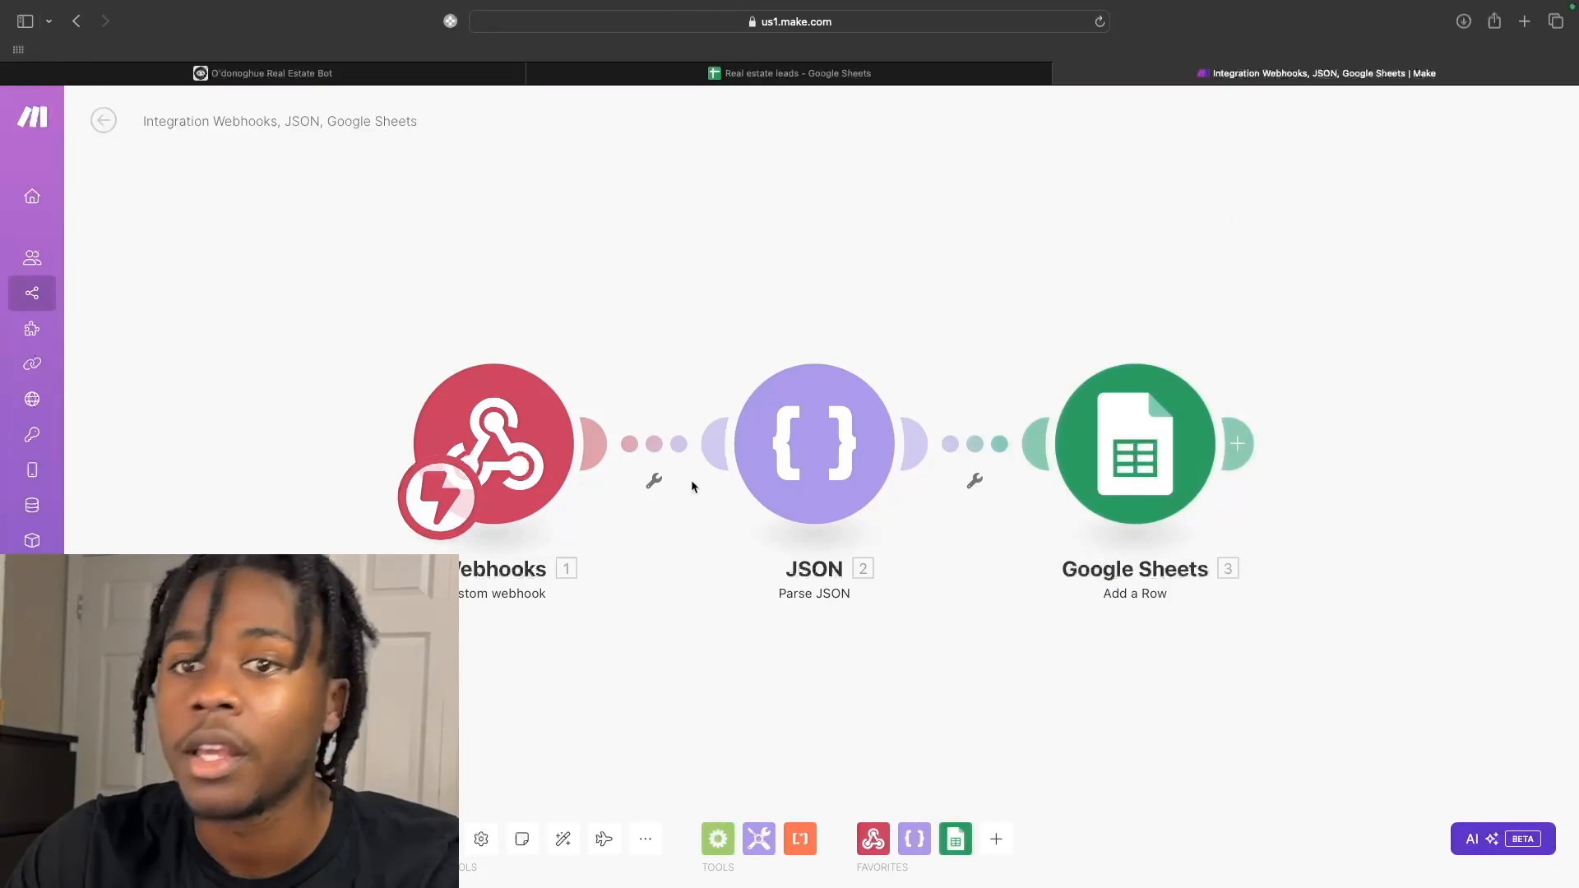
click(135, 839)
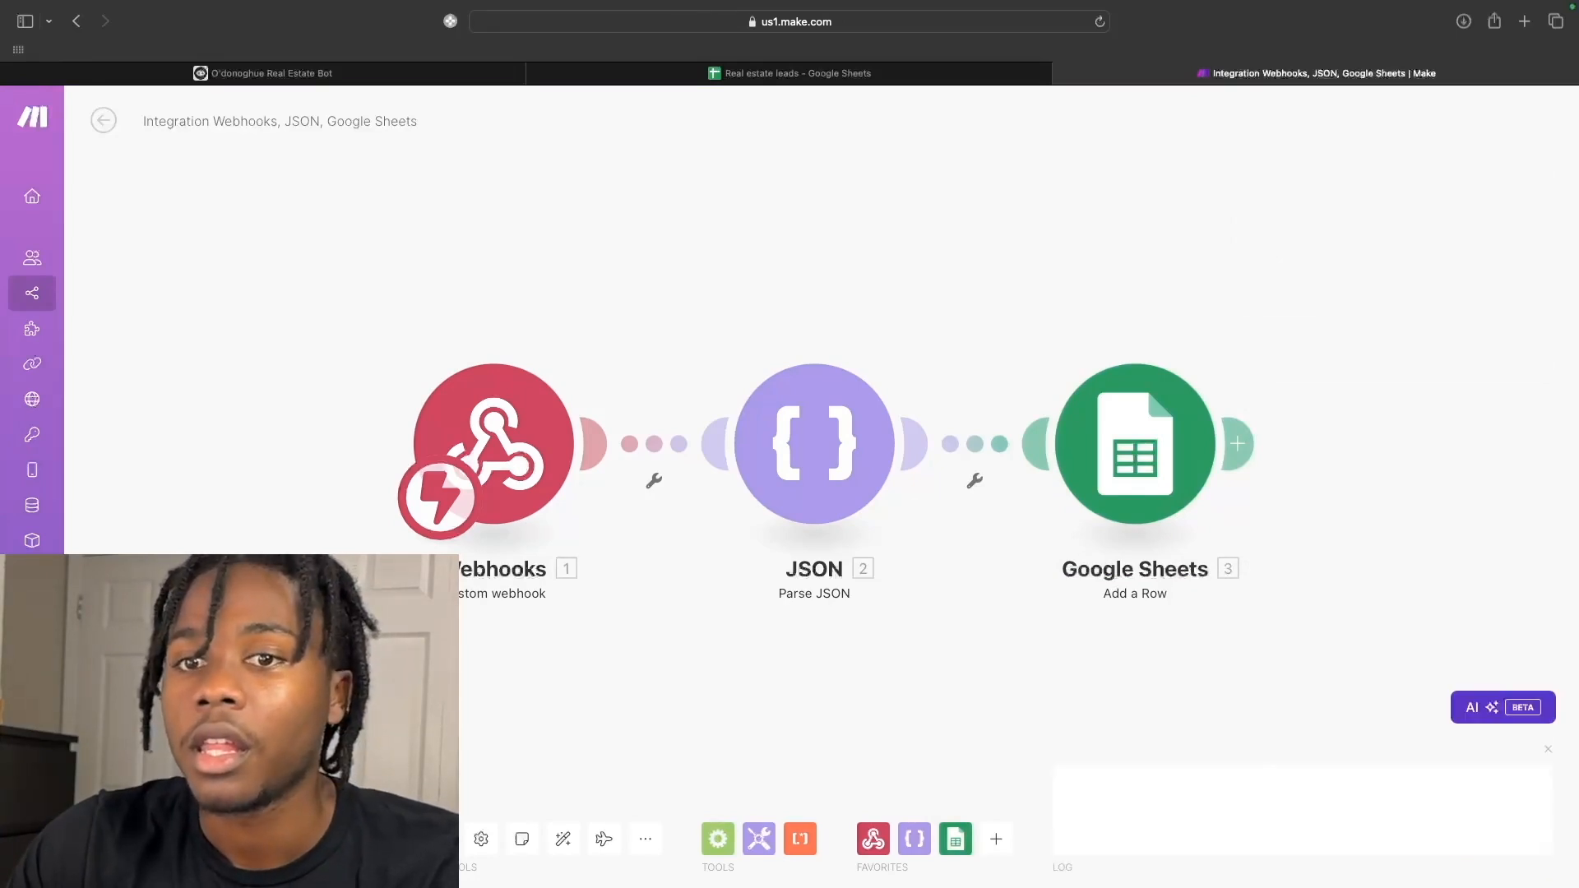
click(367, 74)
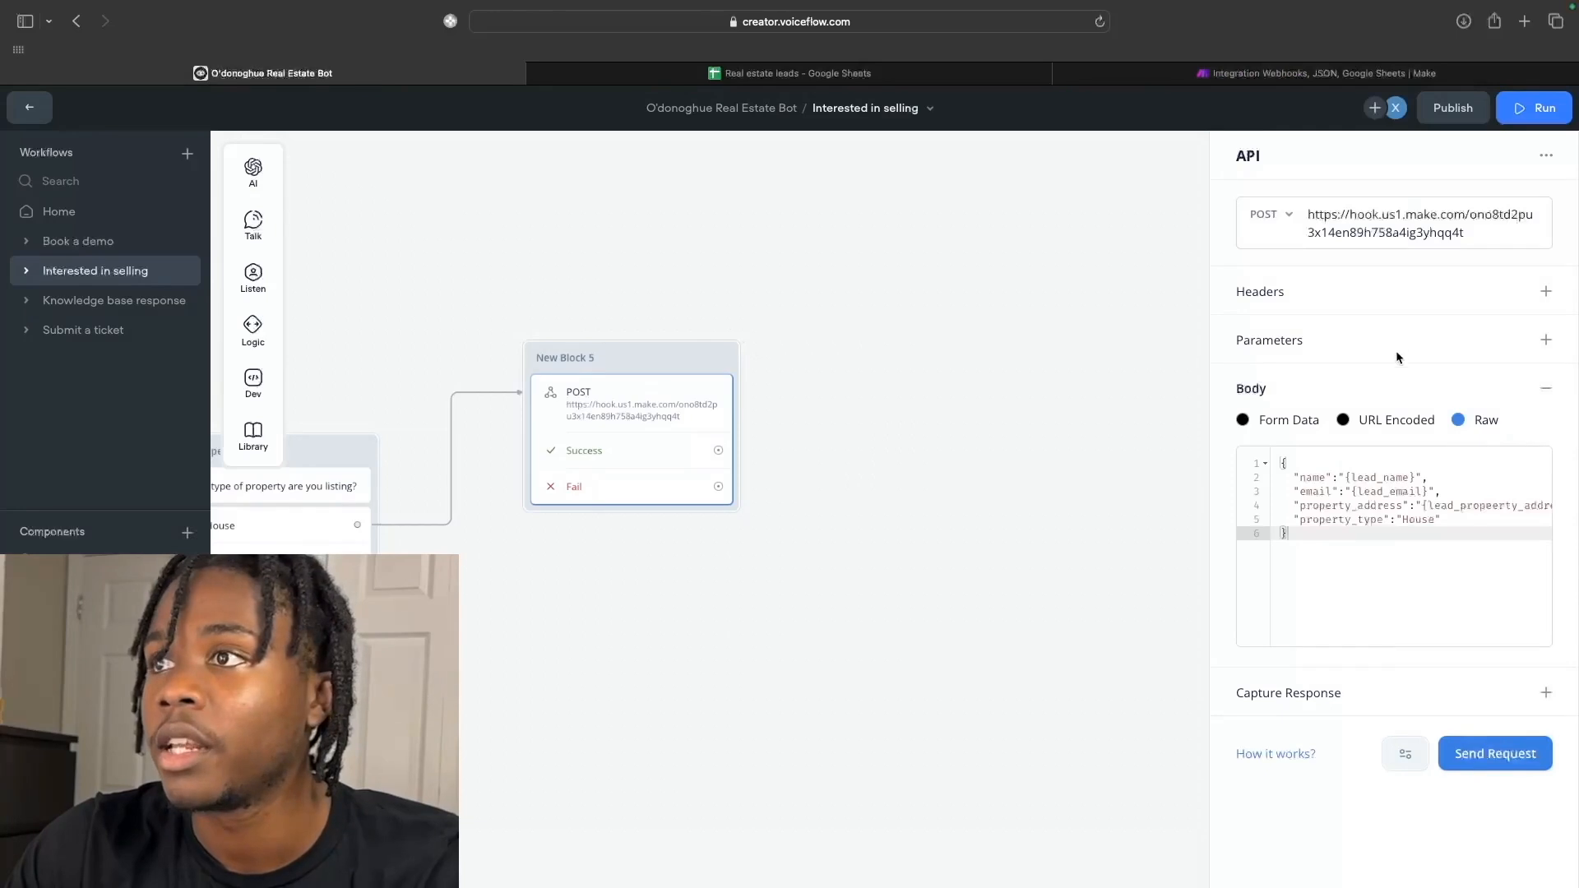
Start a new prototype test chat and send 'I'd like to sell my home'.
click(1532, 107)
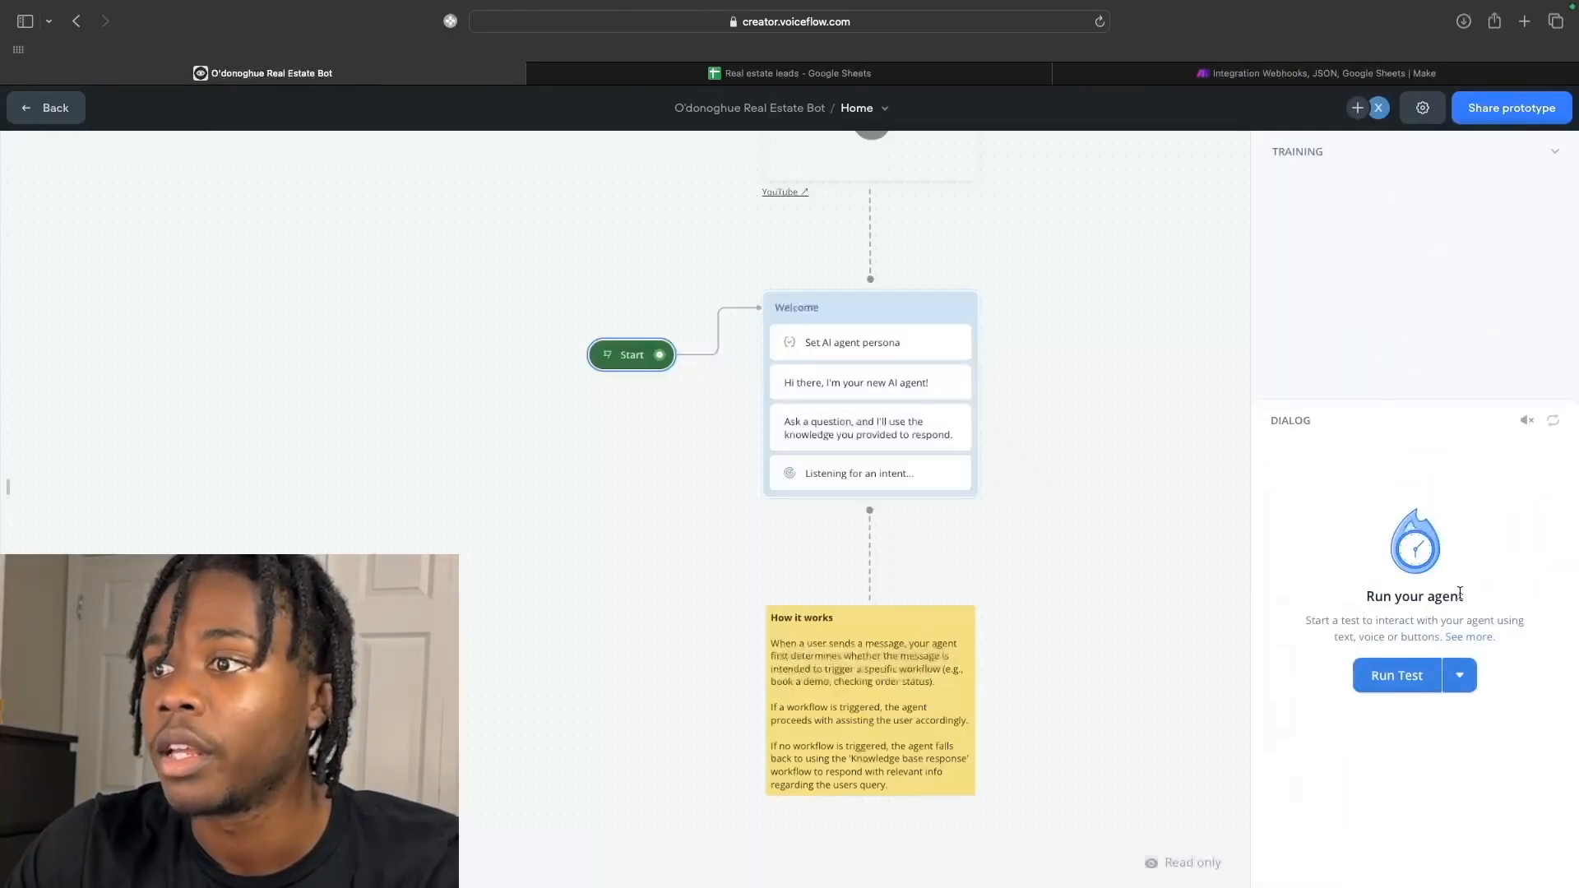
click(1417, 688)
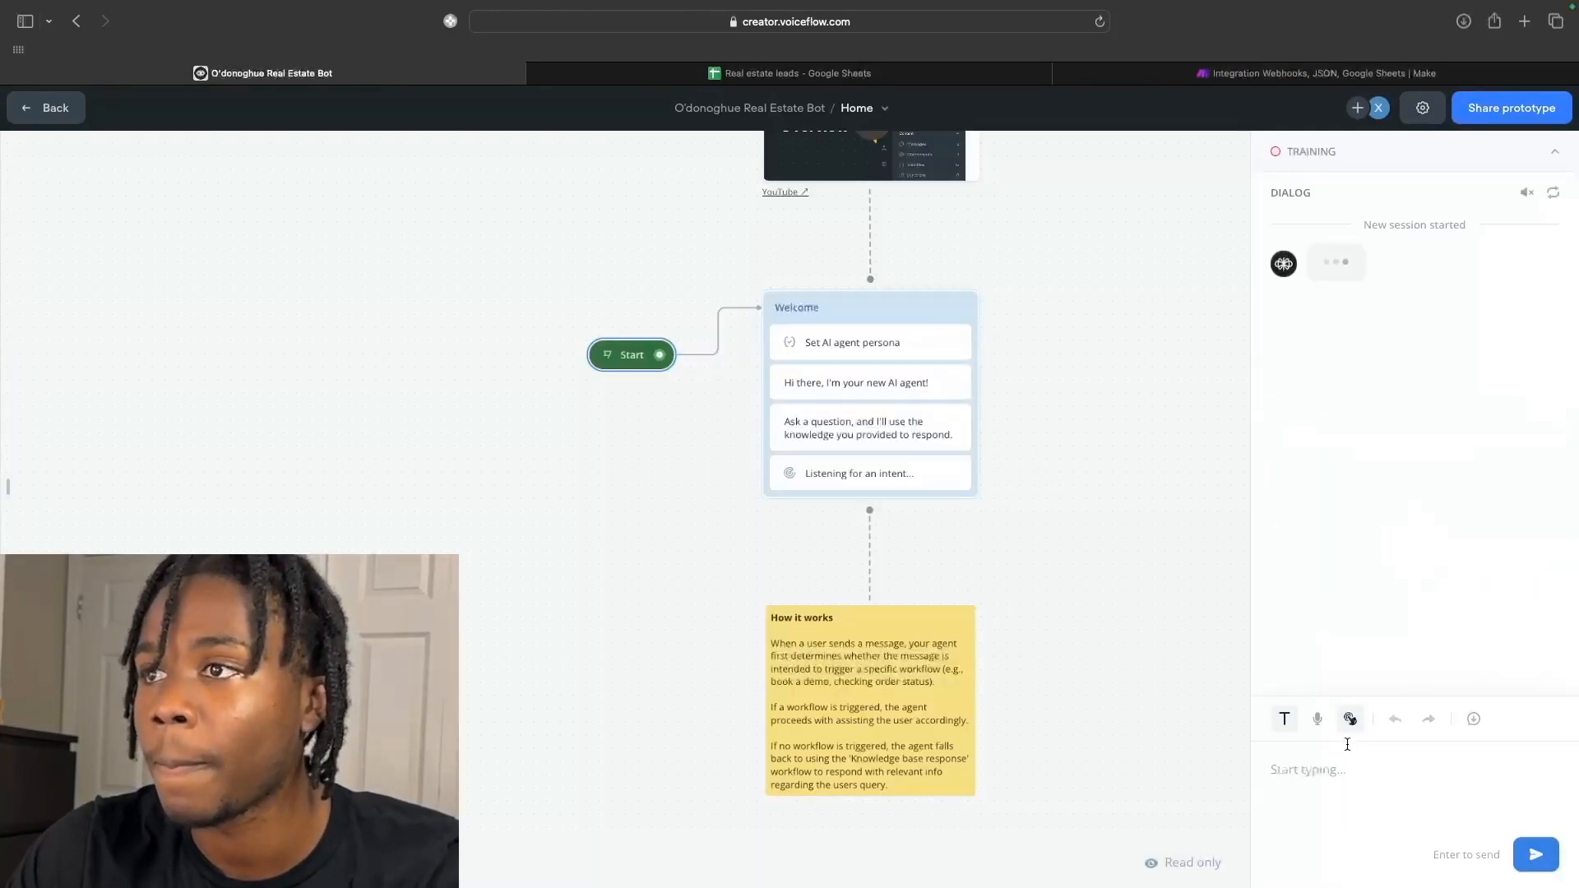
text(I'd like to sell )
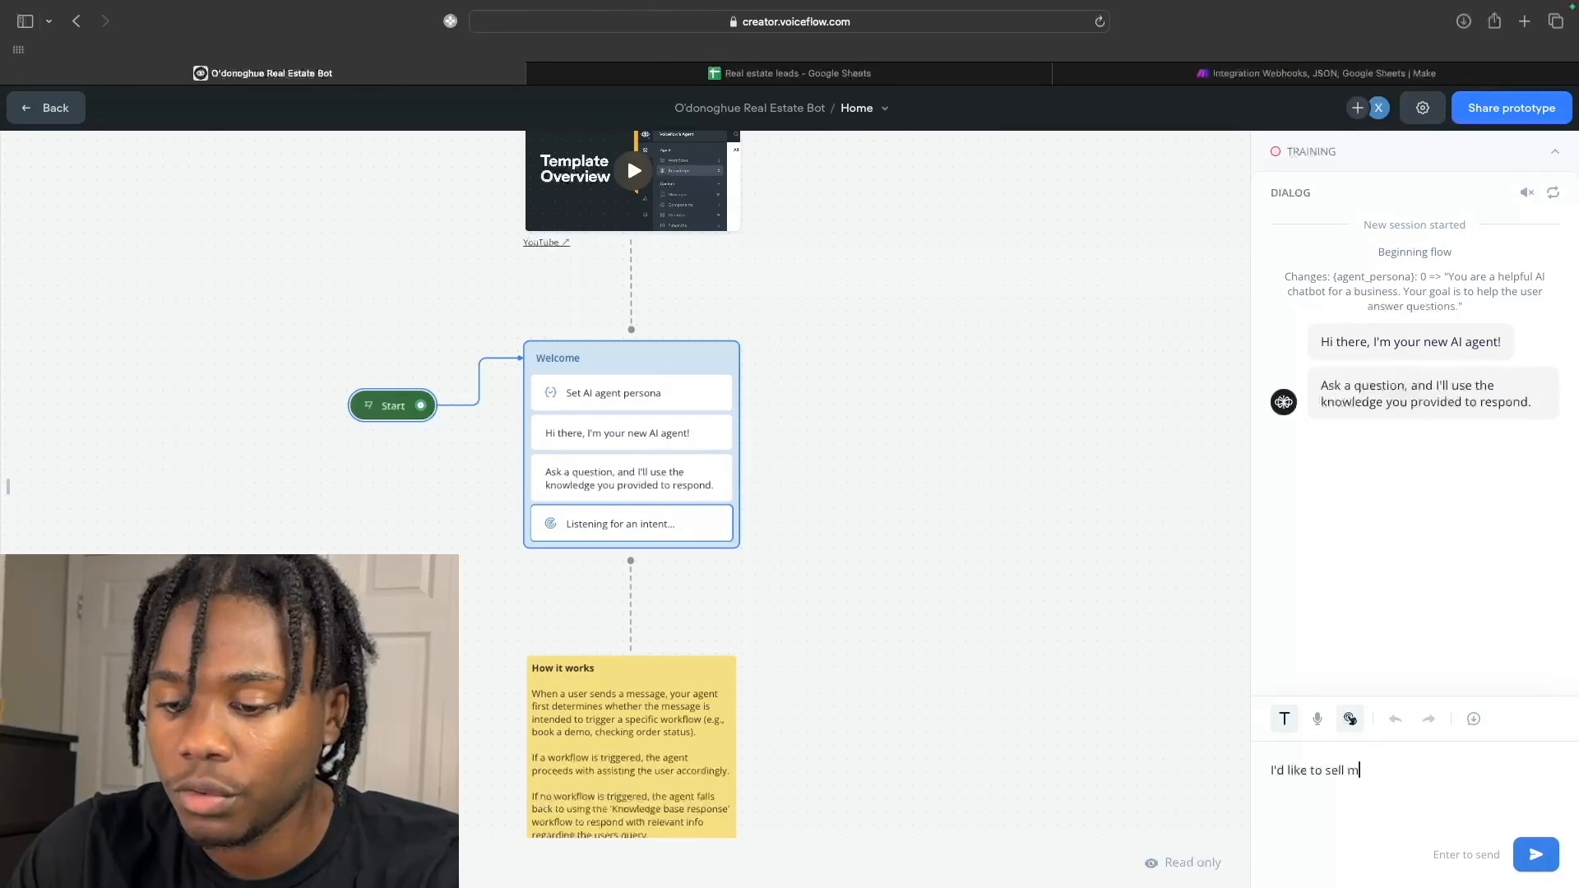
text(my hom)
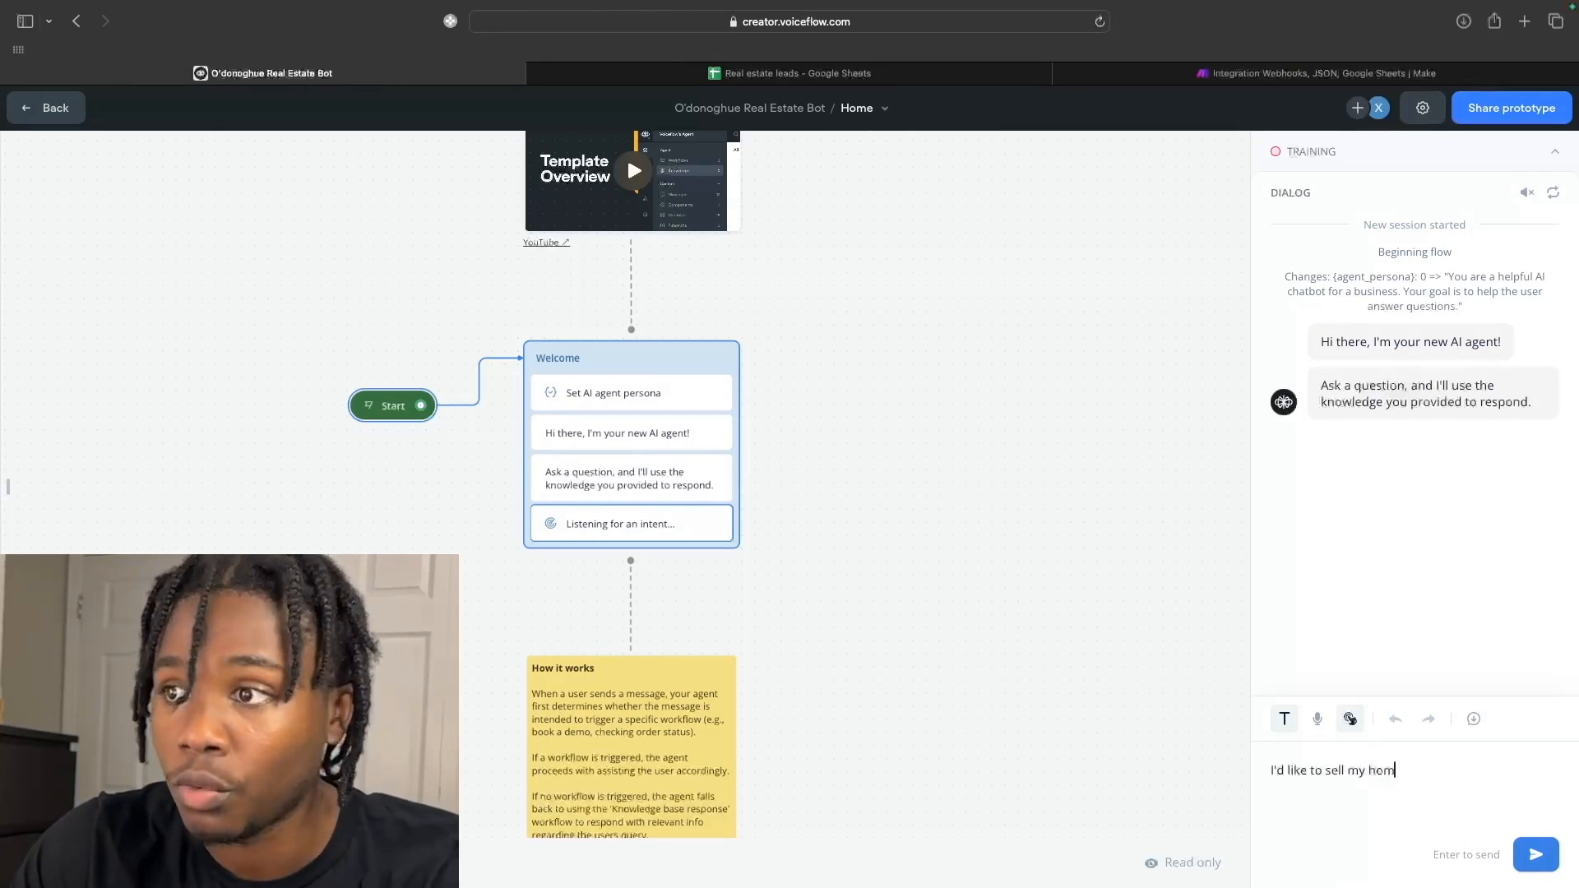
text(e)
key(Return)
Answer the bot with the lead's name, an email, a property address, and choose House.
text(Xavier)
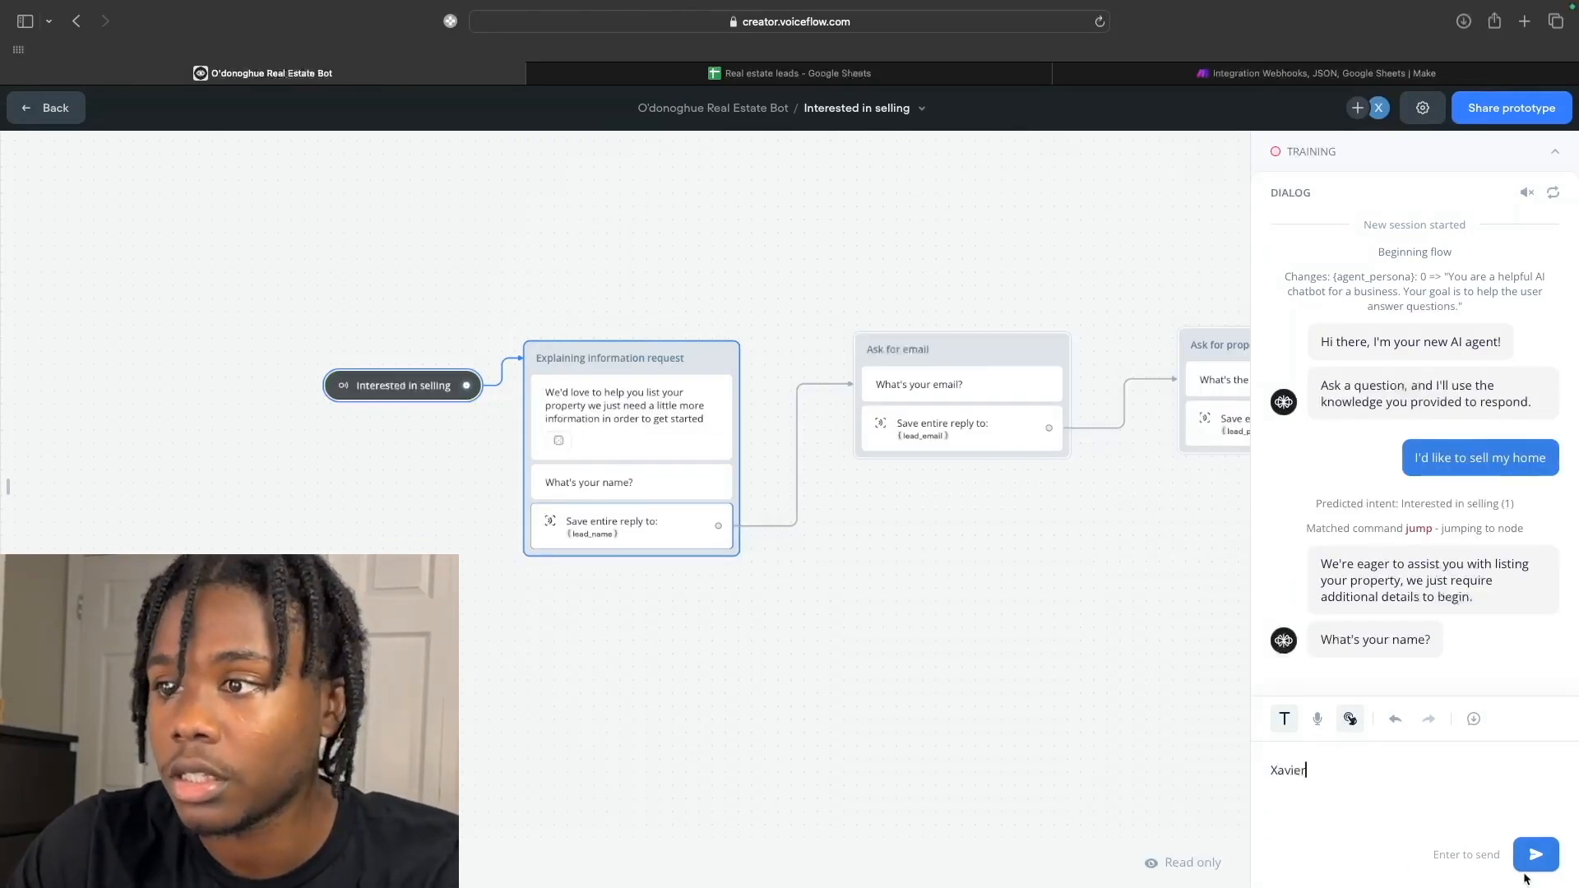
key(Return)
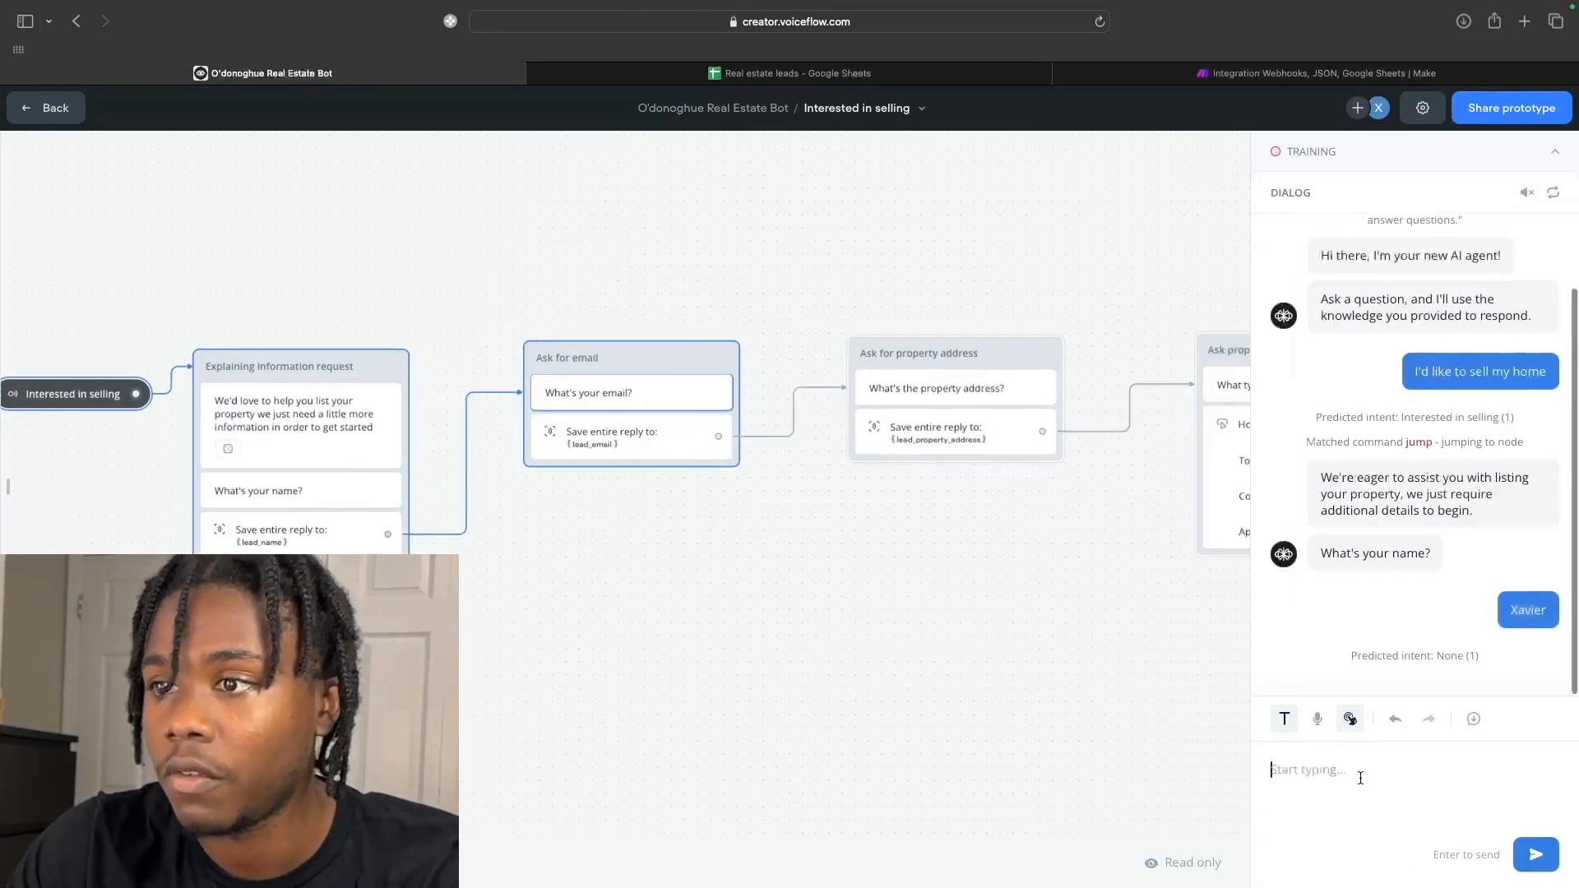
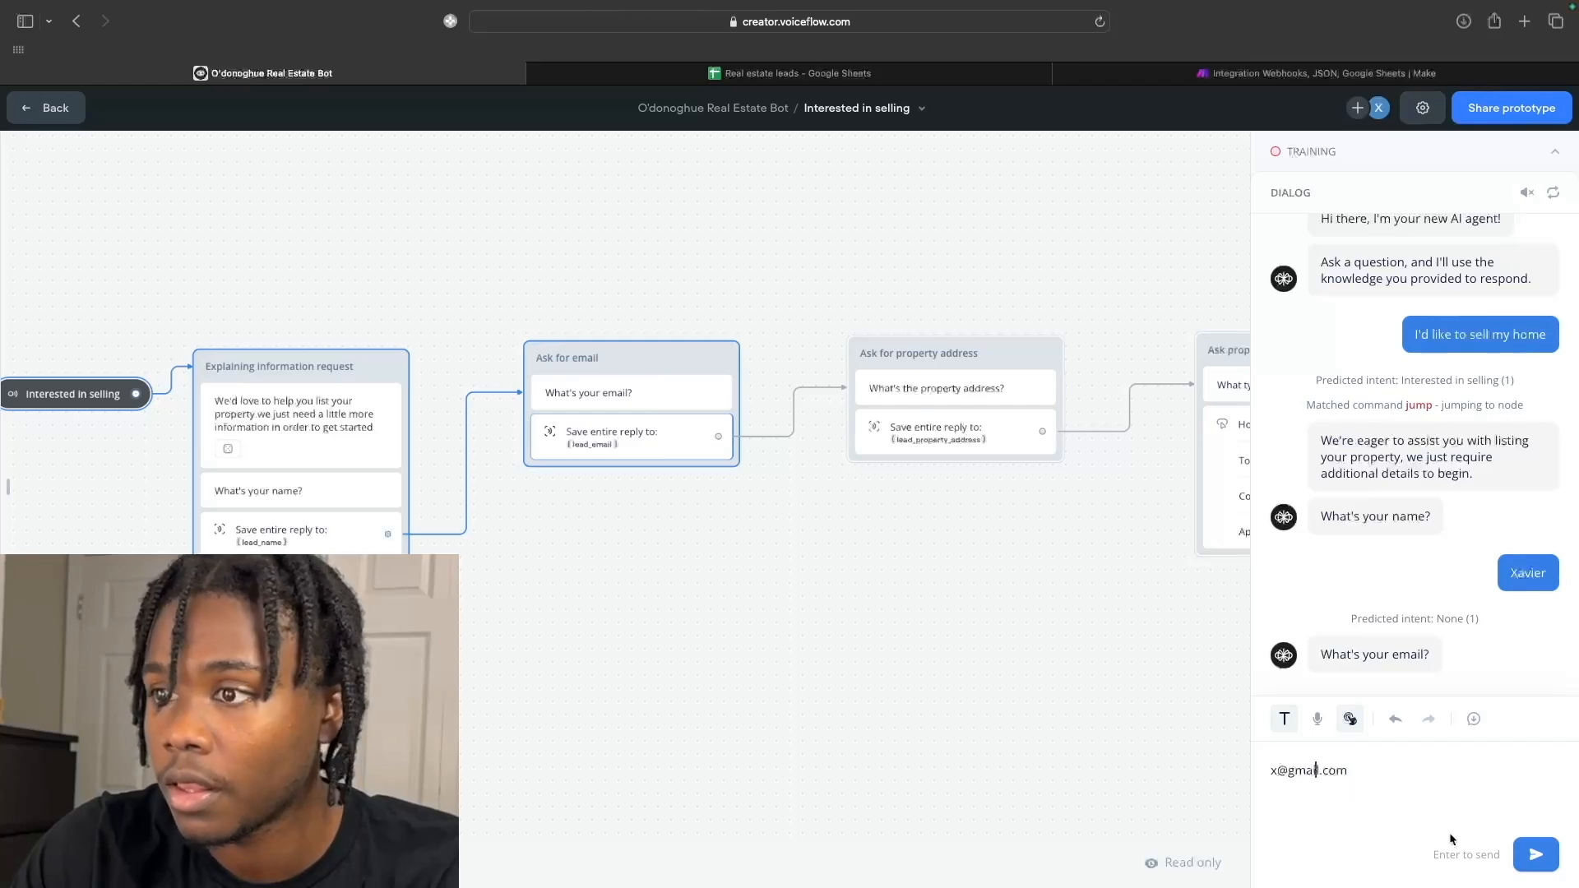
click(1533, 856)
text(123 main s)
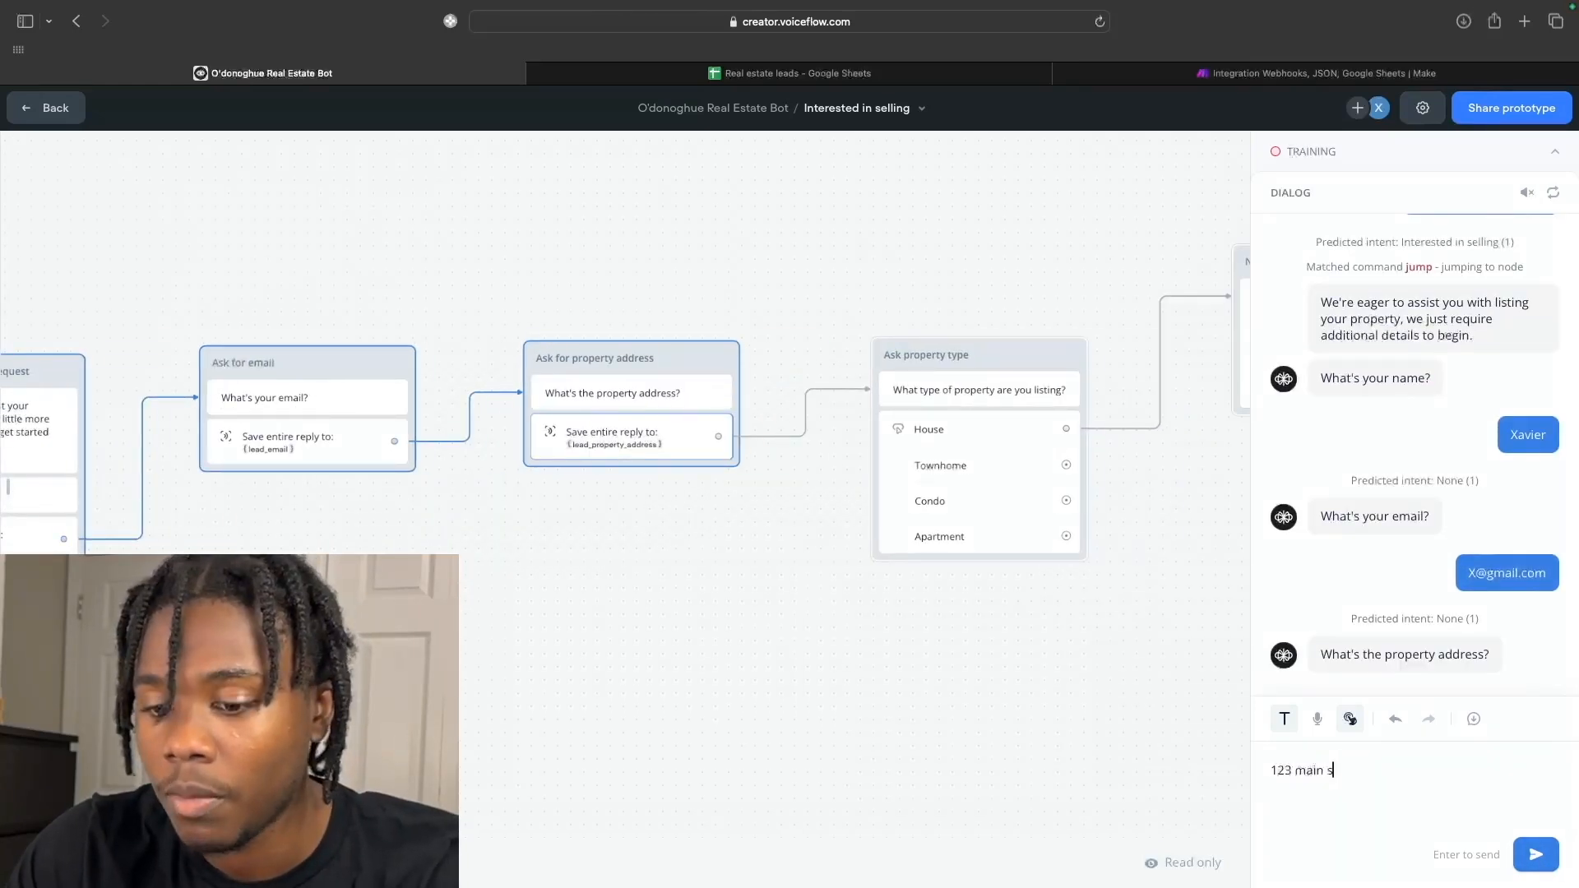
click(1535, 854)
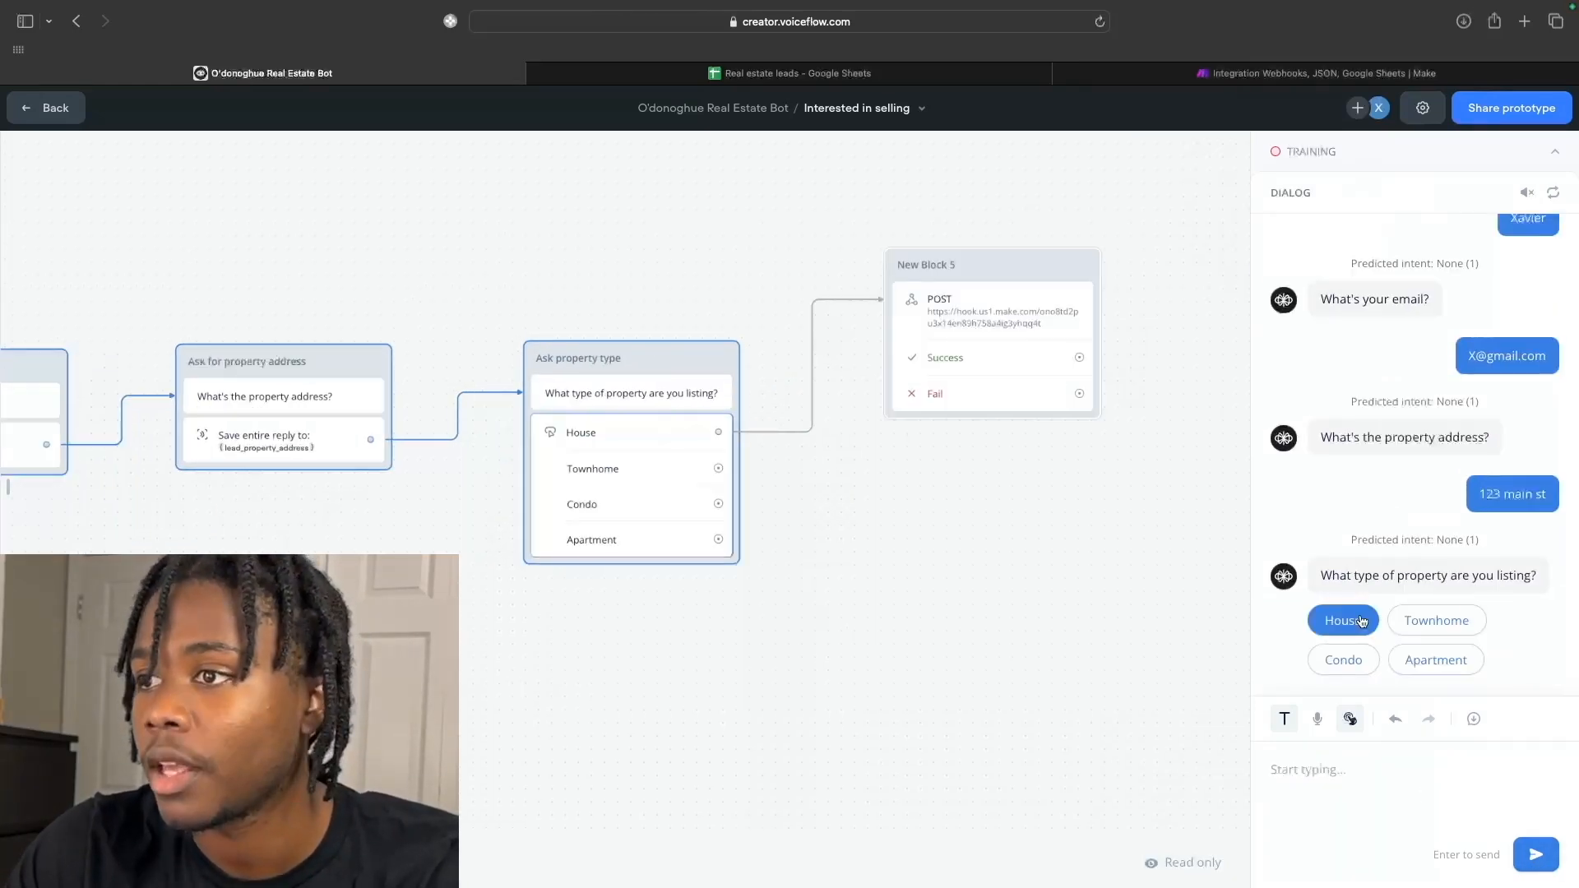
click(1342, 620)
click(1381, 73)
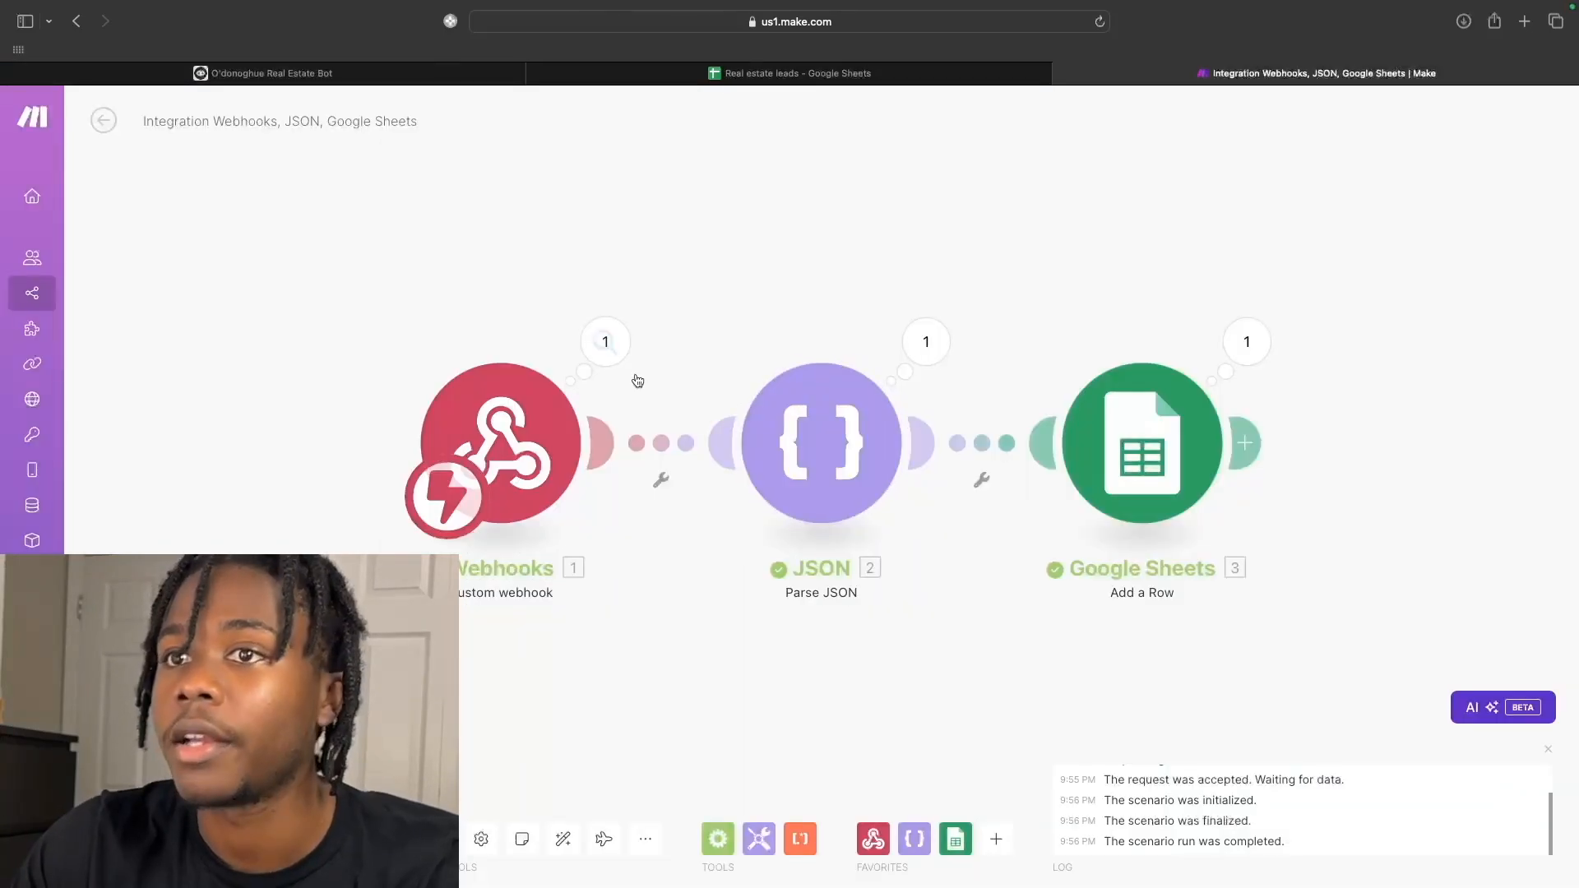
Inspect the Webhooks and JSON outputs, spotting property_address as unfilled {lead_propeerty_address}.
click(605, 342)
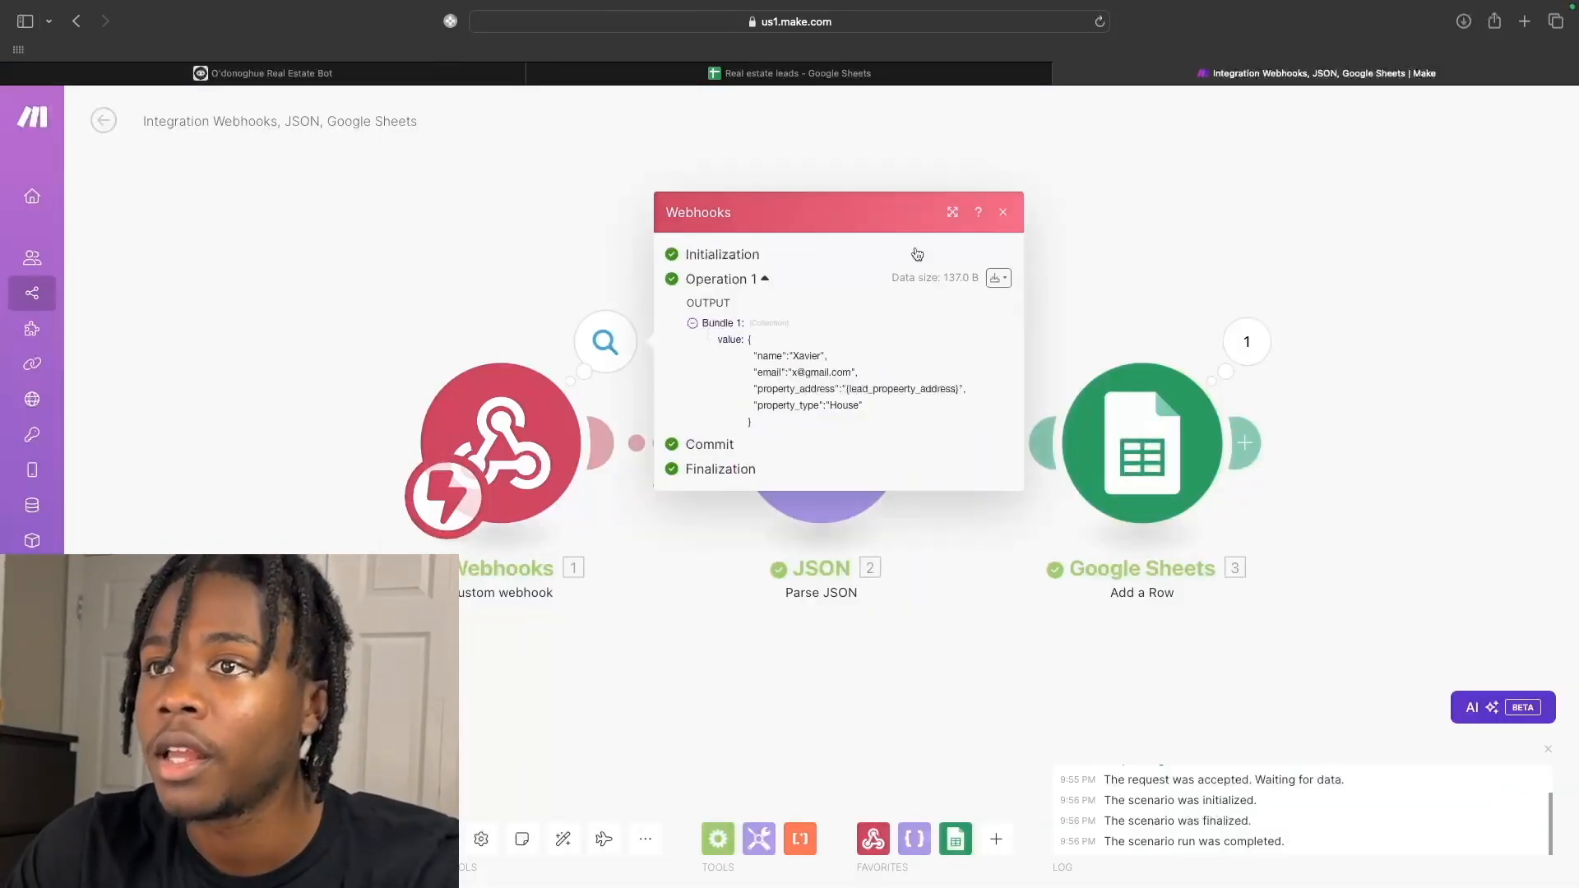
click(1004, 206)
click(925, 341)
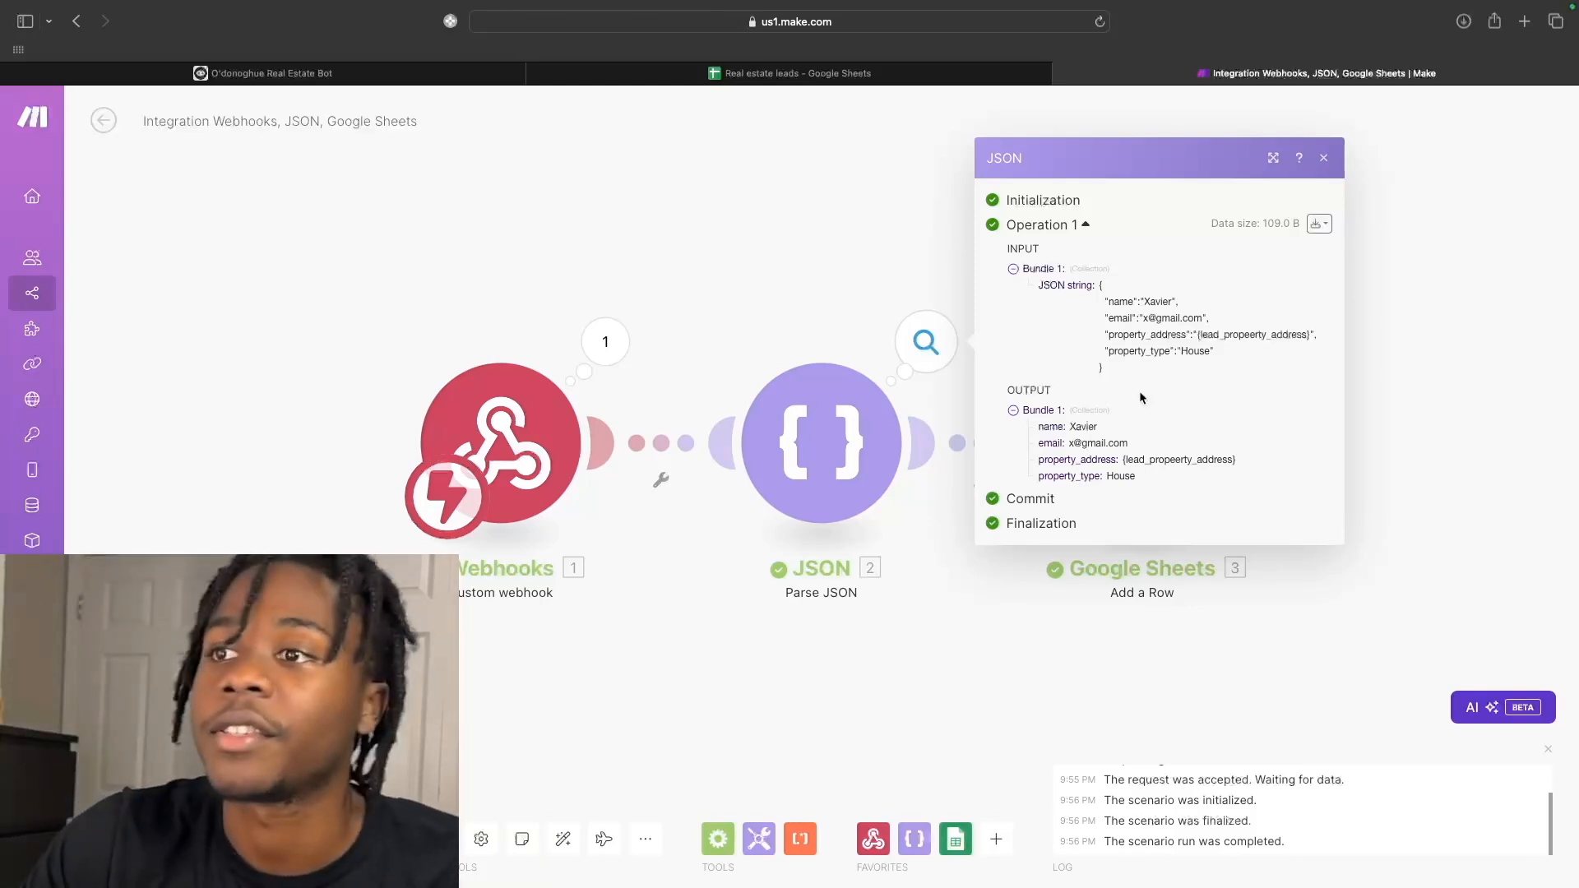
drag(1121, 461, 1218, 460)
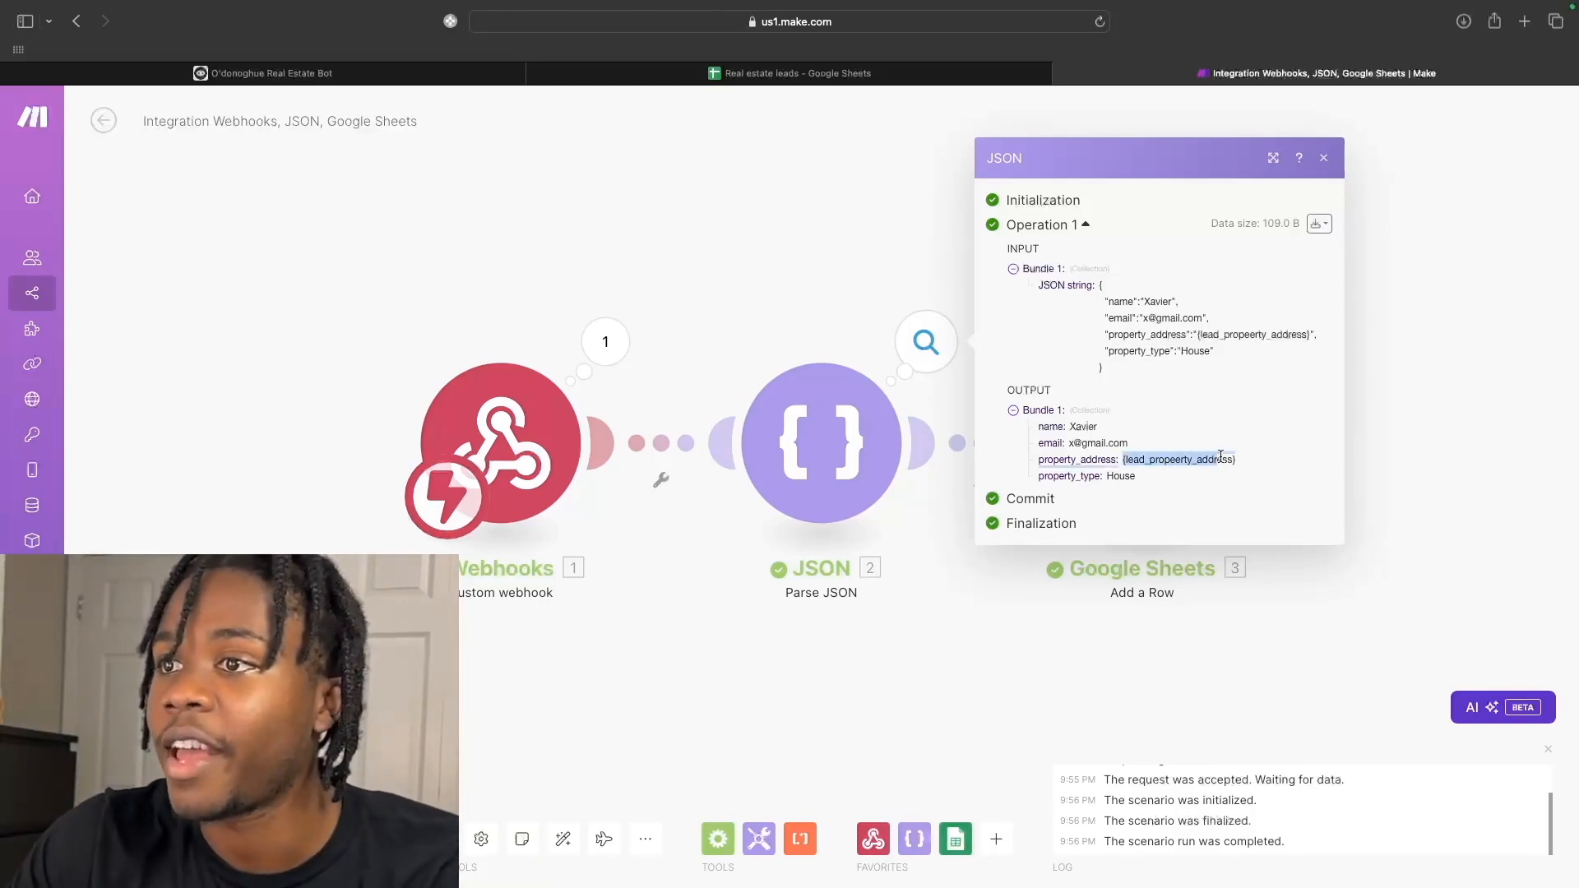
click(1228, 458)
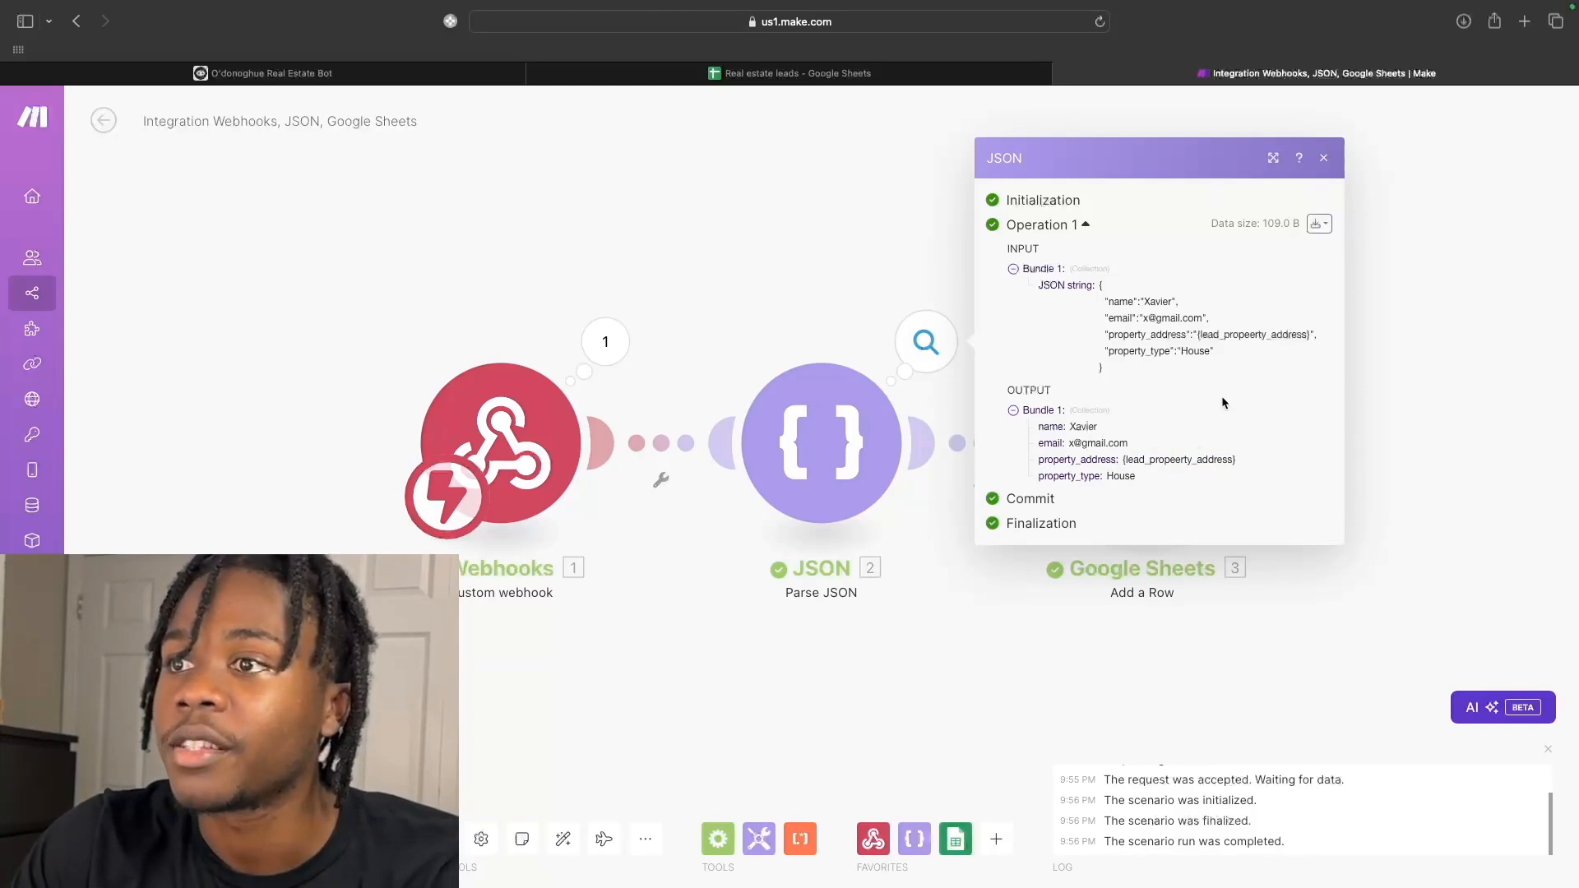
click(1323, 159)
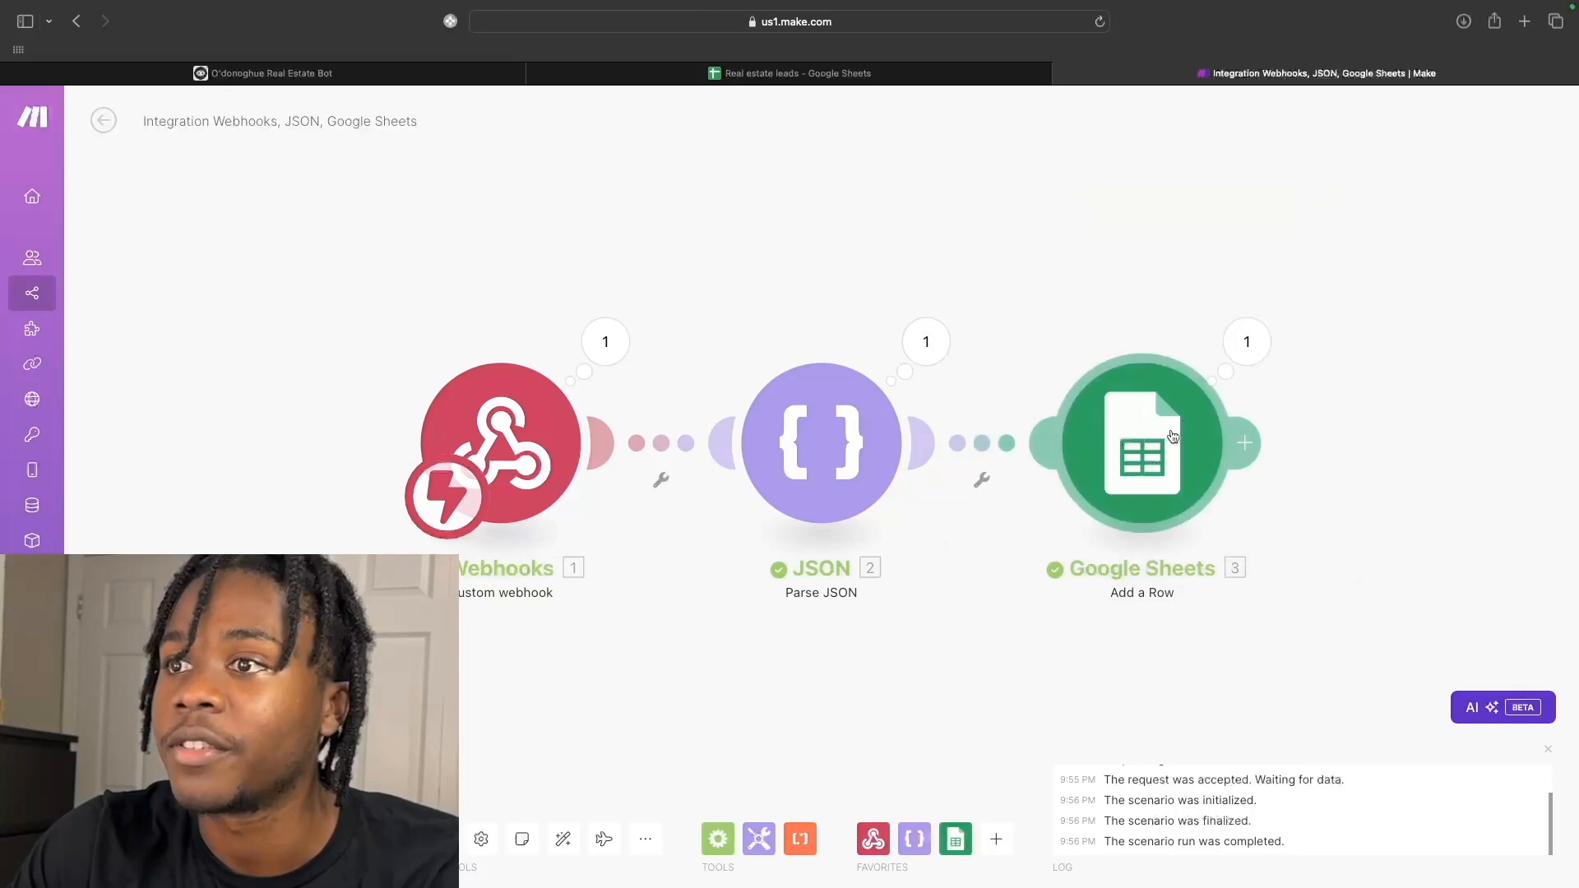
Check the Google Sheets operation's output, then go back to the Voiceflow bot.
click(1247, 342)
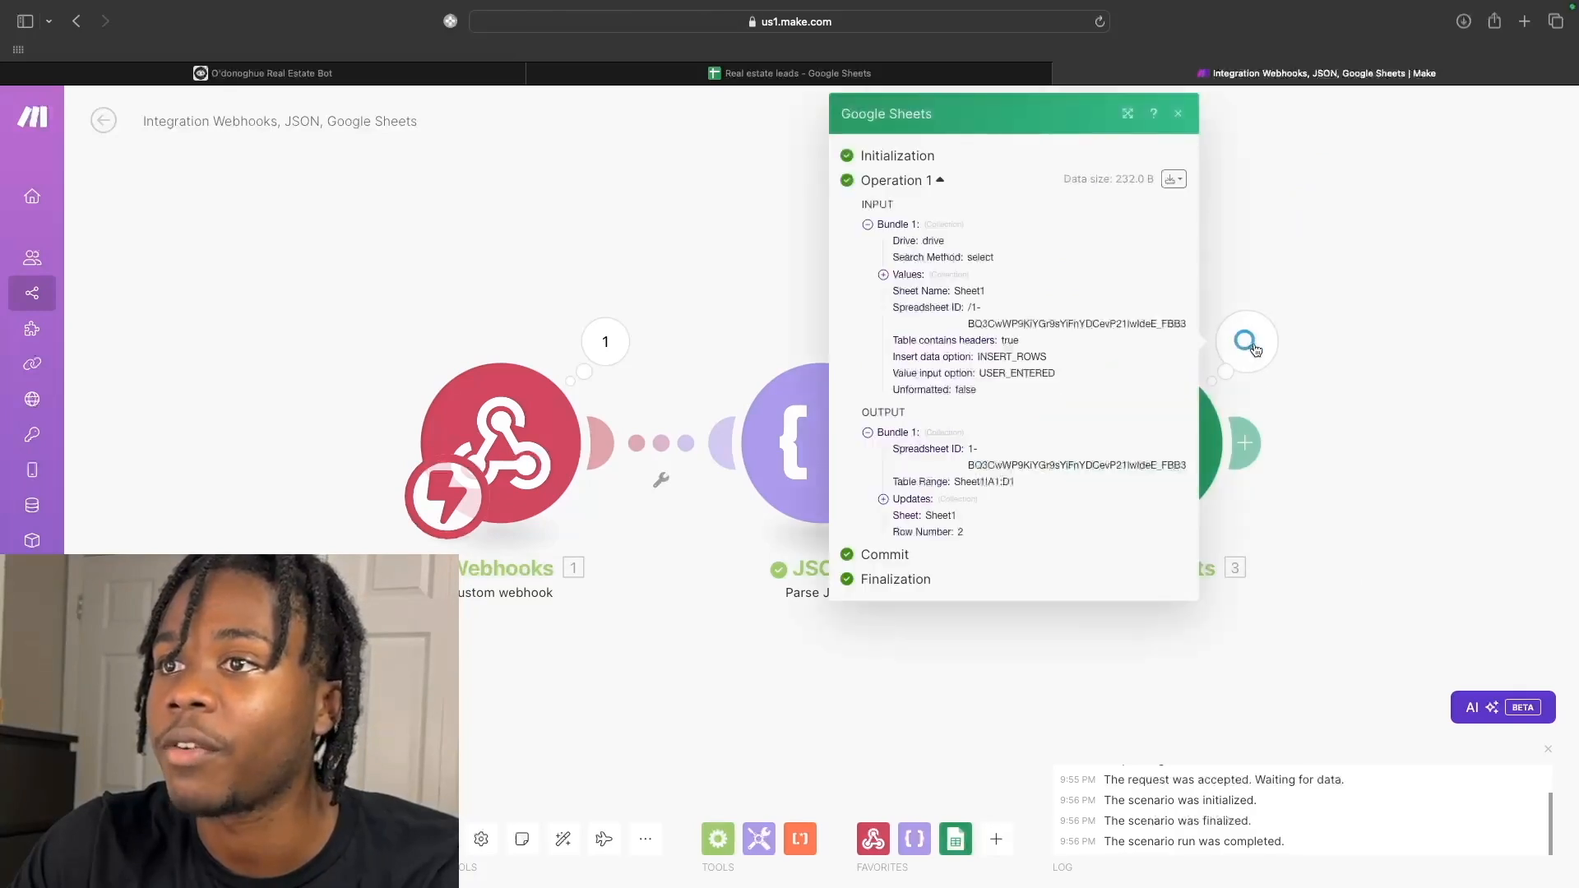
click(1303, 388)
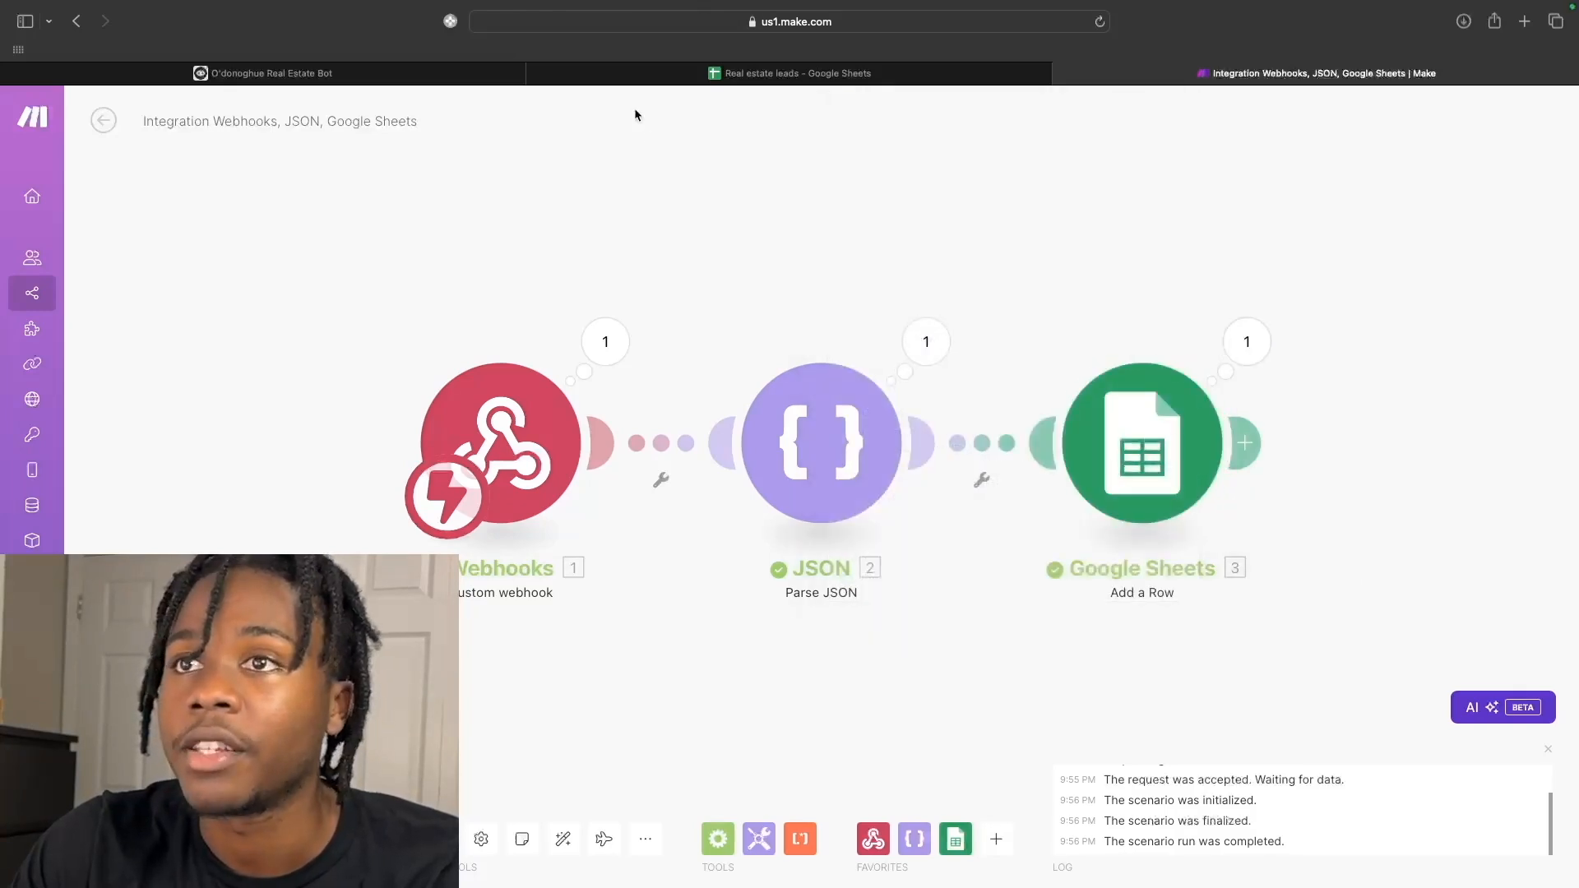
click(385, 76)
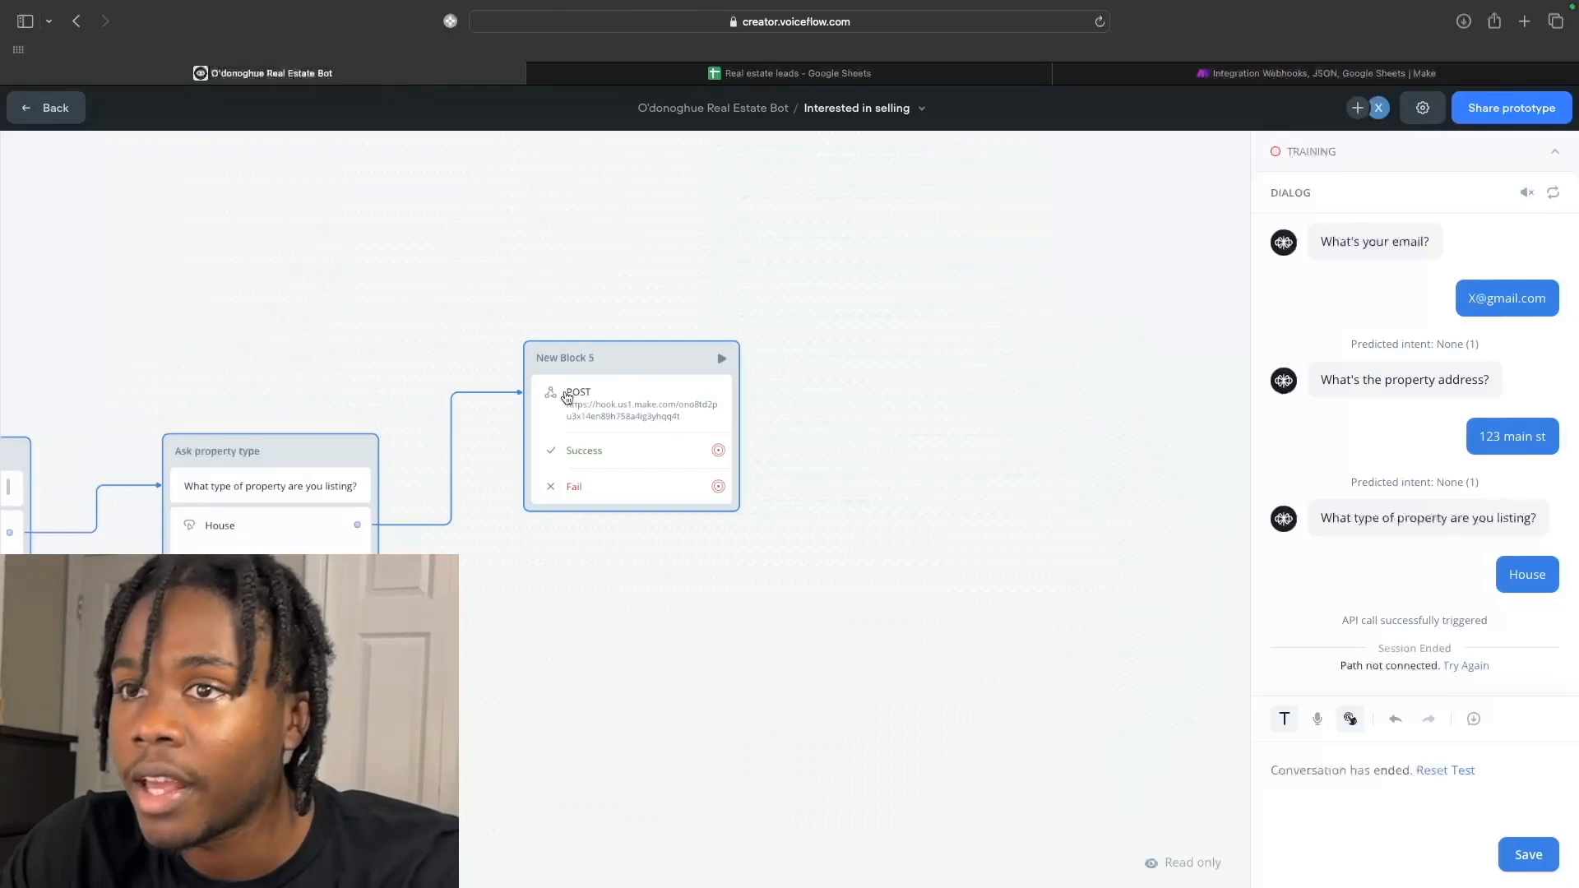
Review the property_address line in the POST request body, then return to Make.
click(597, 417)
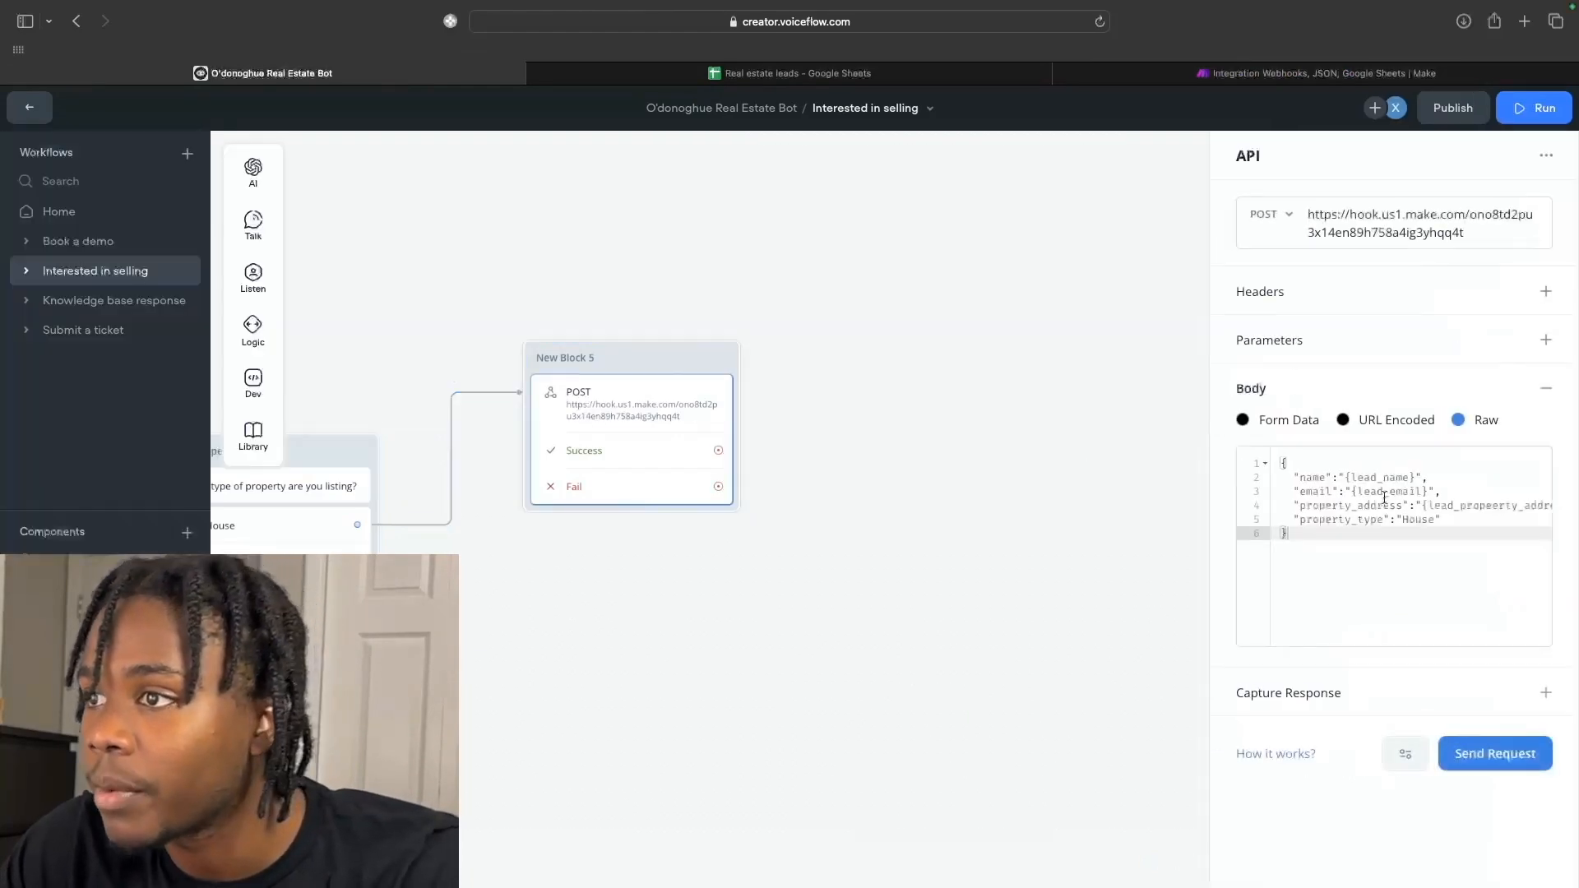
click(1435, 506)
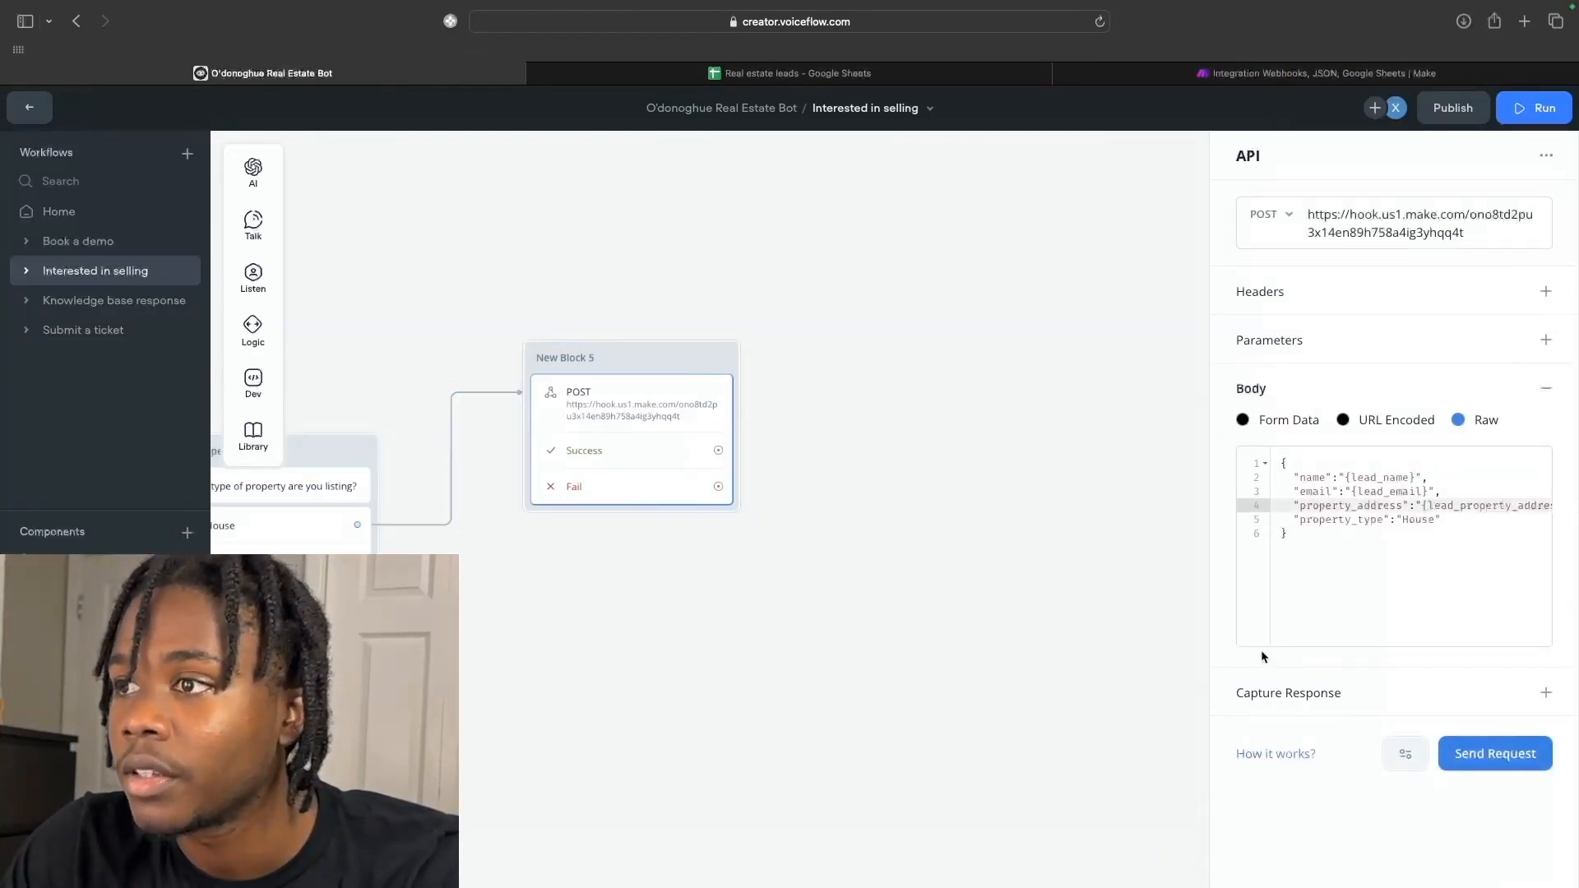
key(ctrl+shift+Tab)
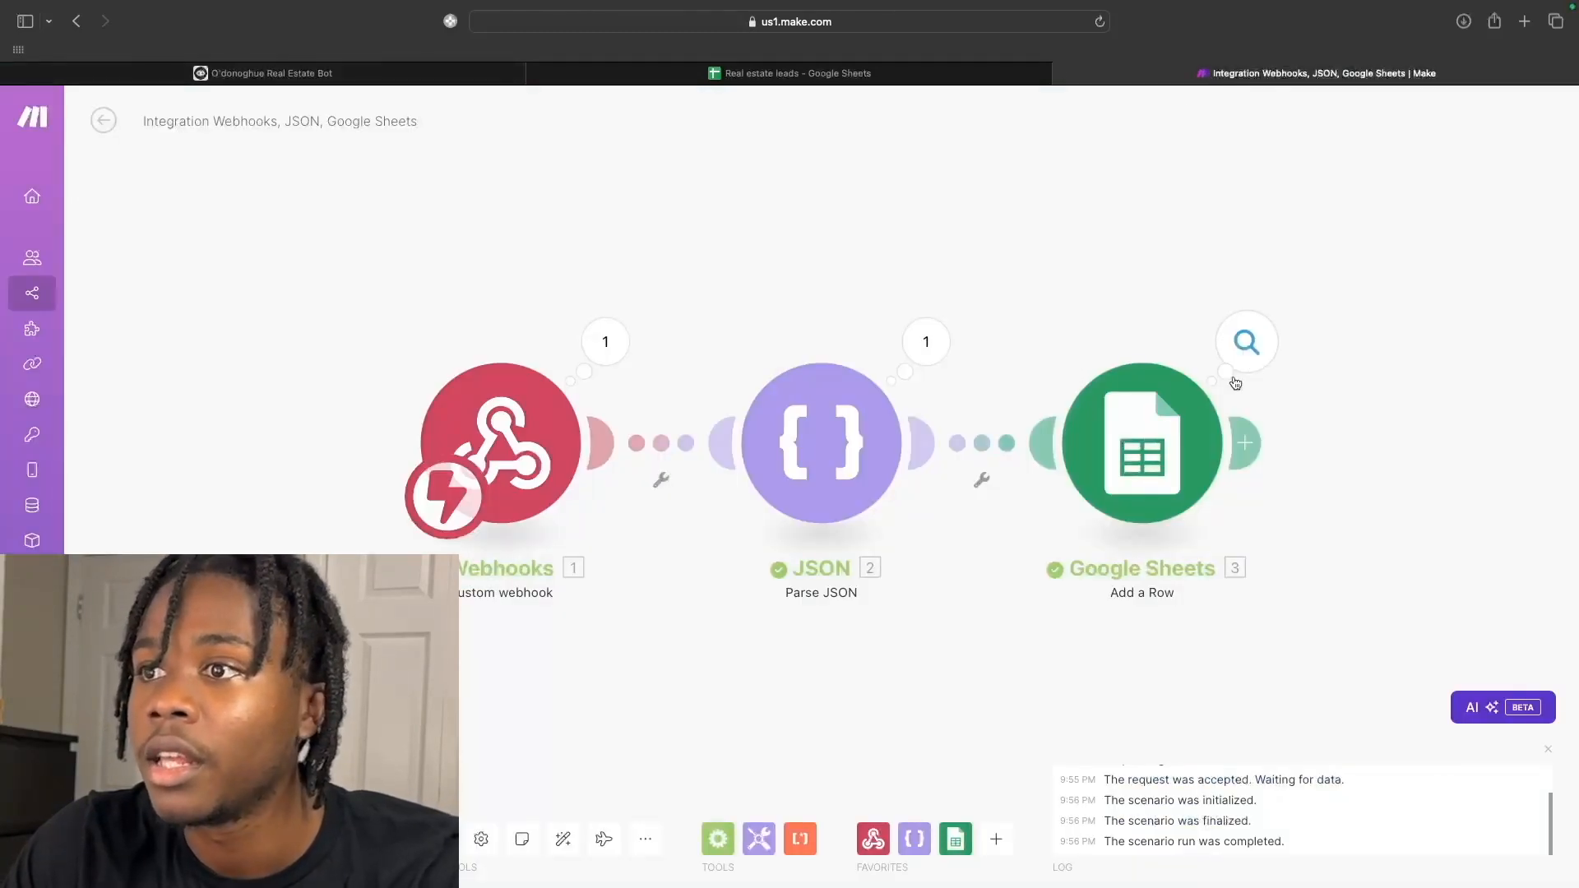
Map parsed name, email, property_address and property_type into Add a Row columns A–D and save.
click(1168, 427)
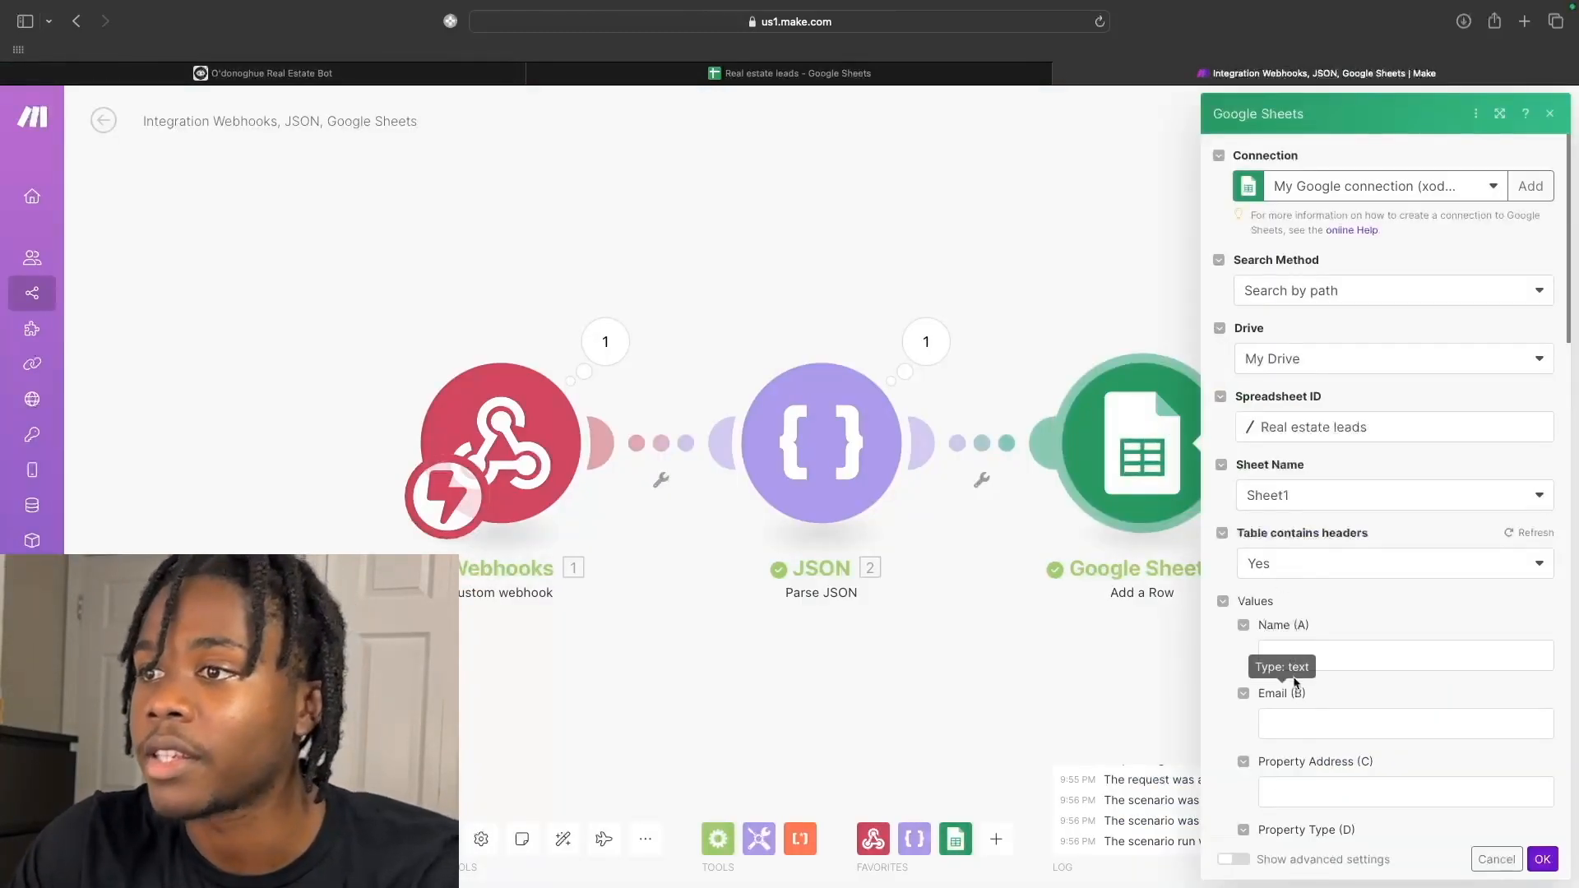
click(1295, 658)
click(1011, 656)
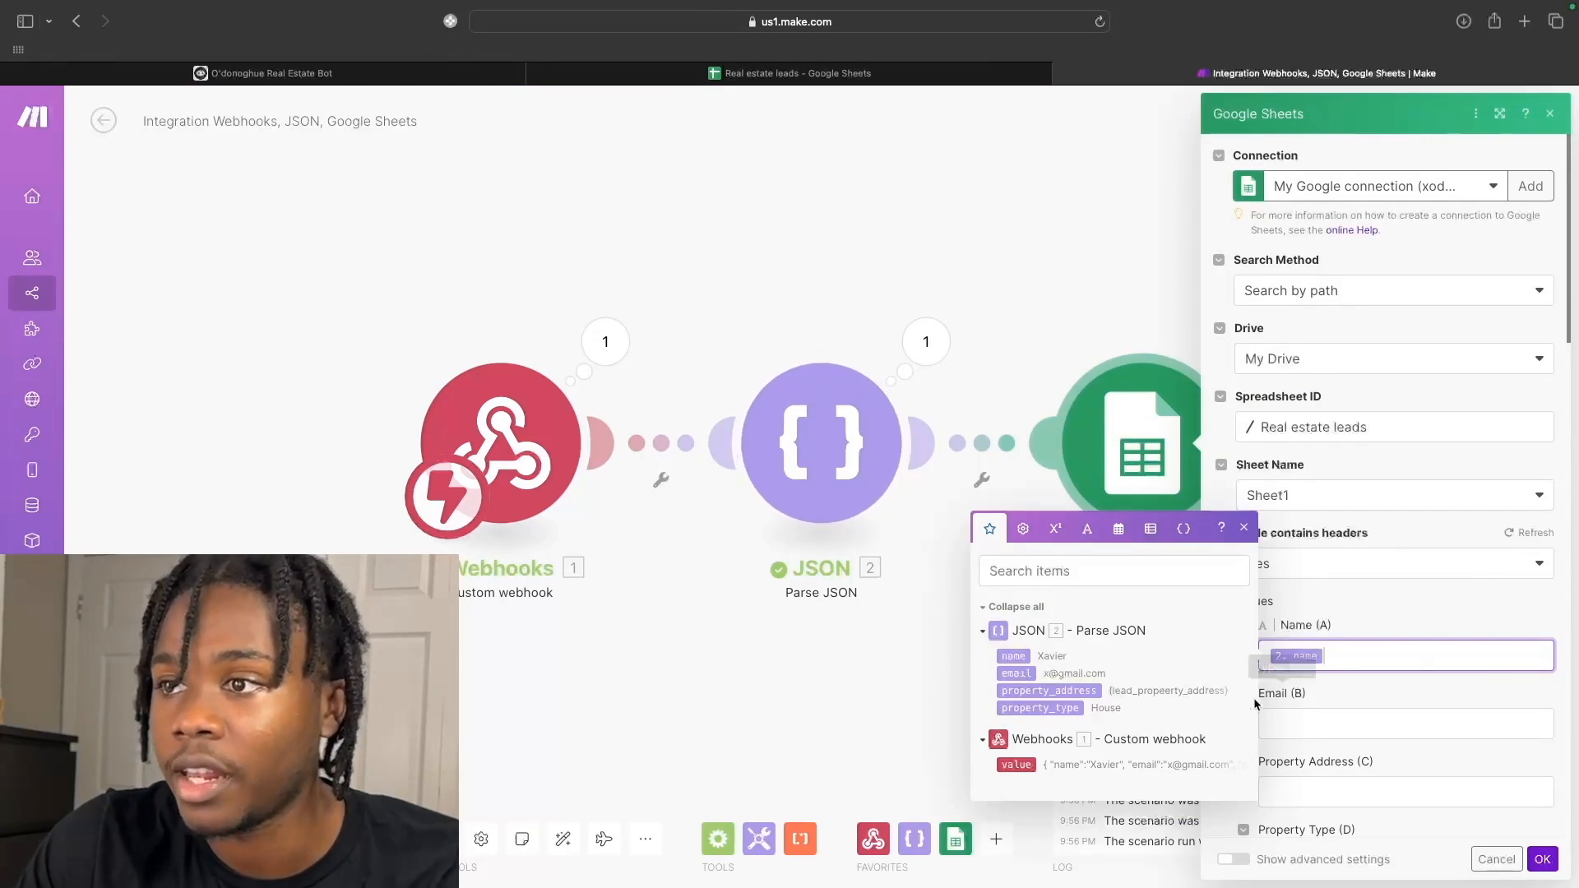
click(1349, 724)
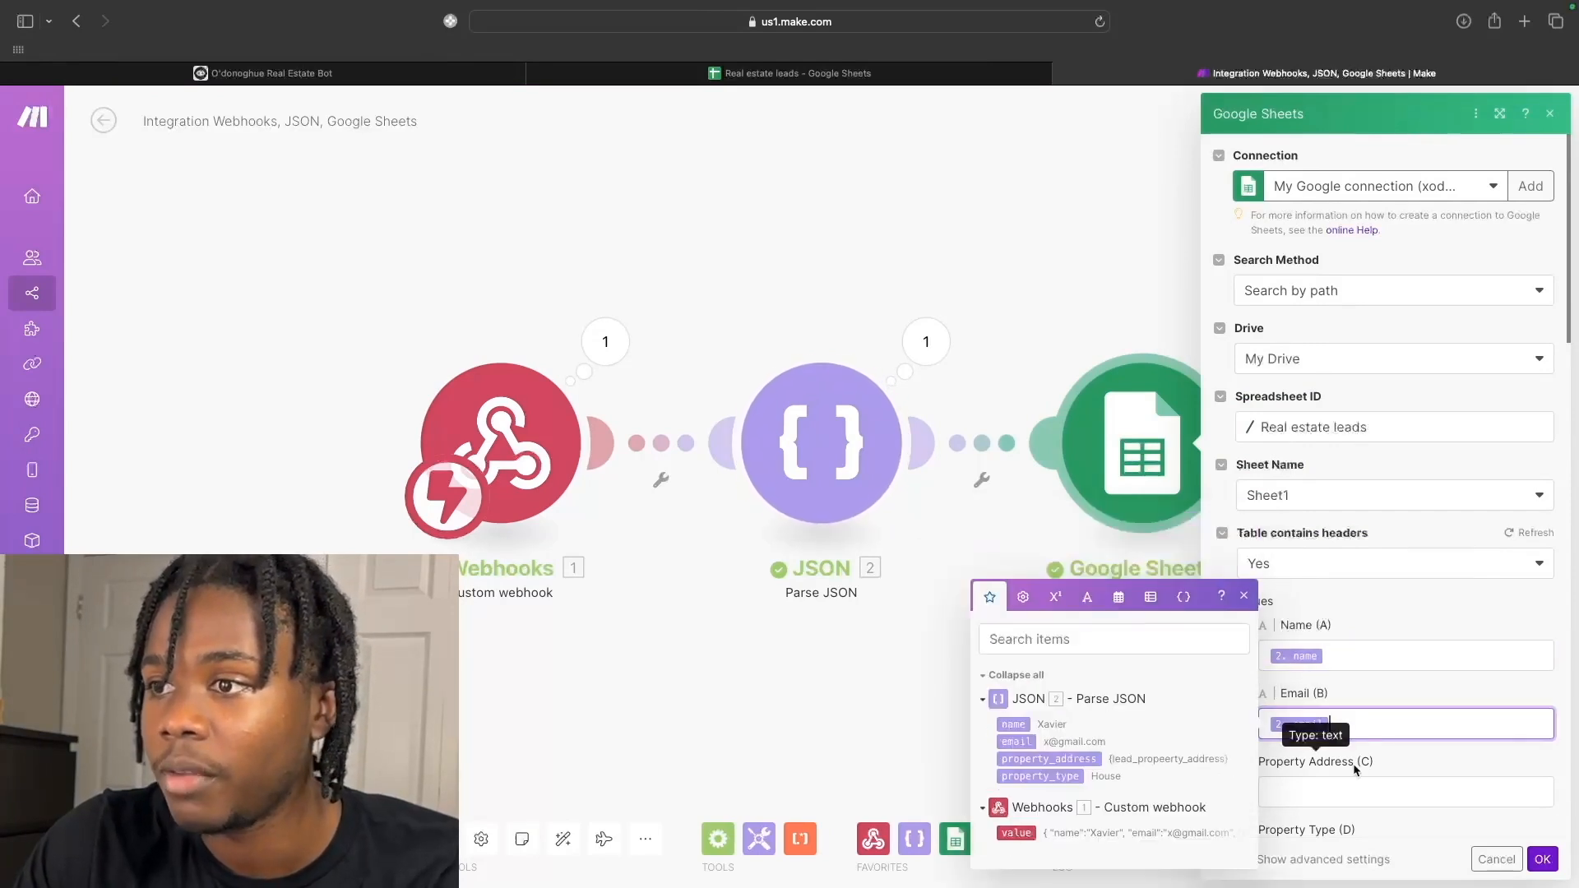
click(1017, 714)
click(1341, 765)
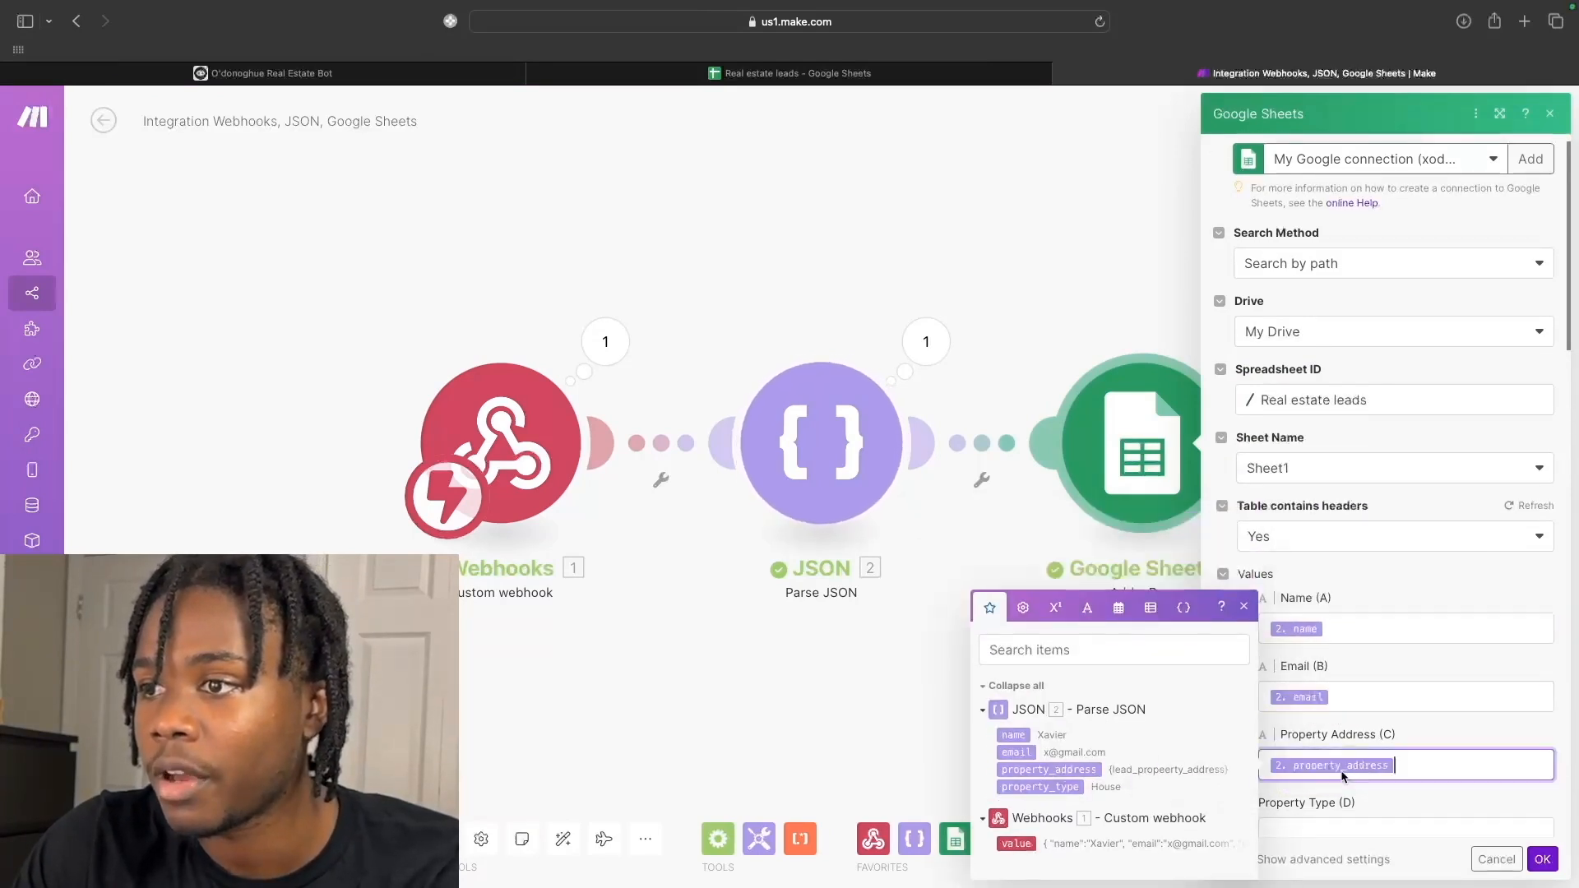
click(1049, 732)
click(1332, 769)
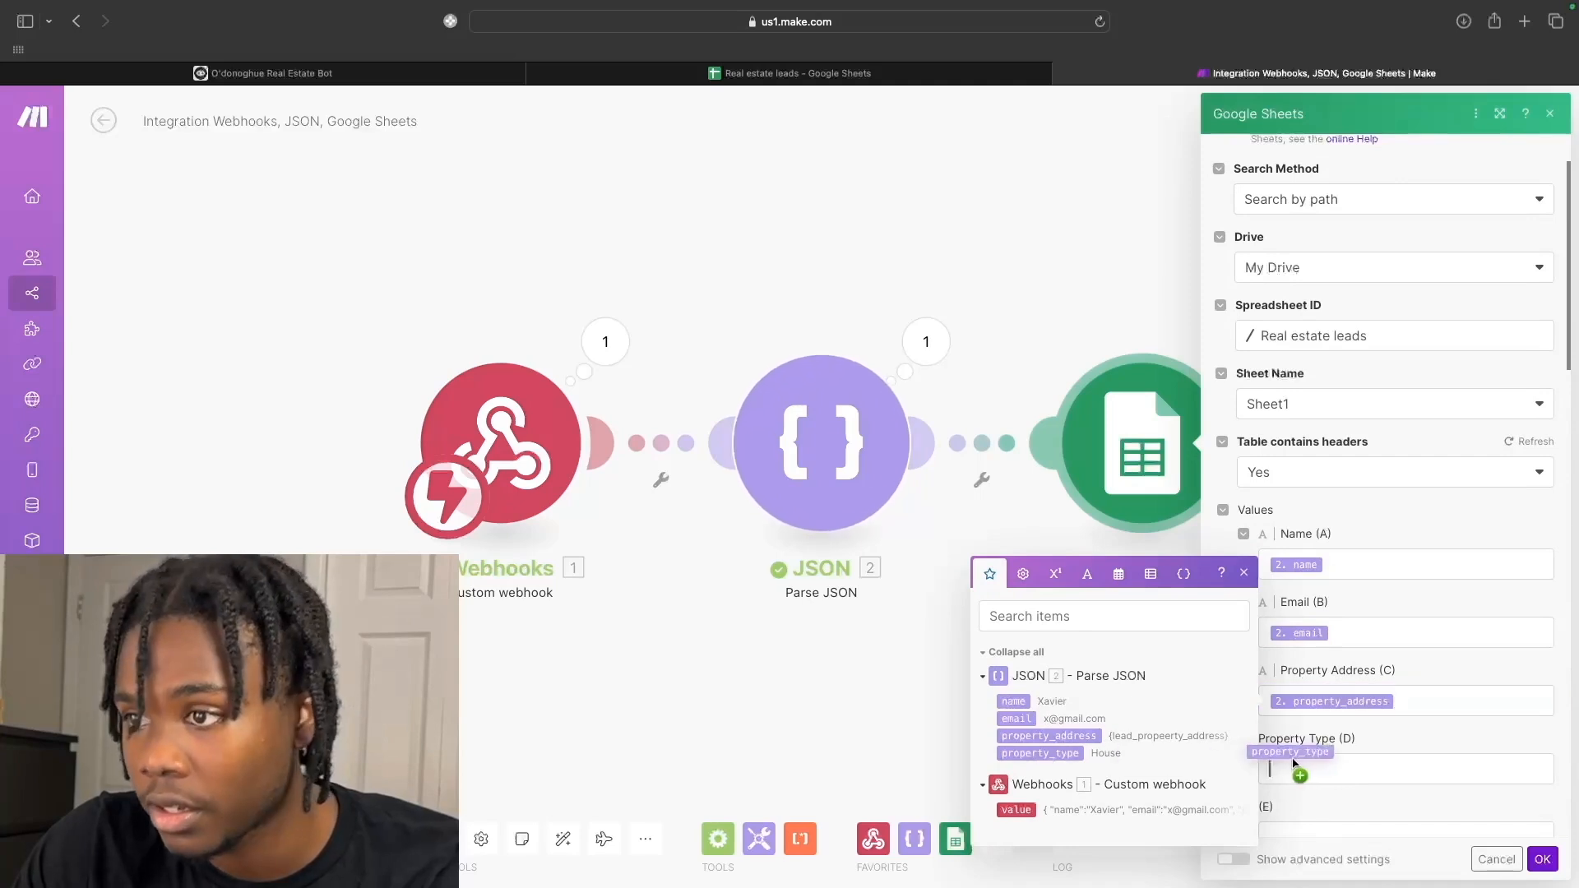
click(1040, 787)
click(1542, 860)
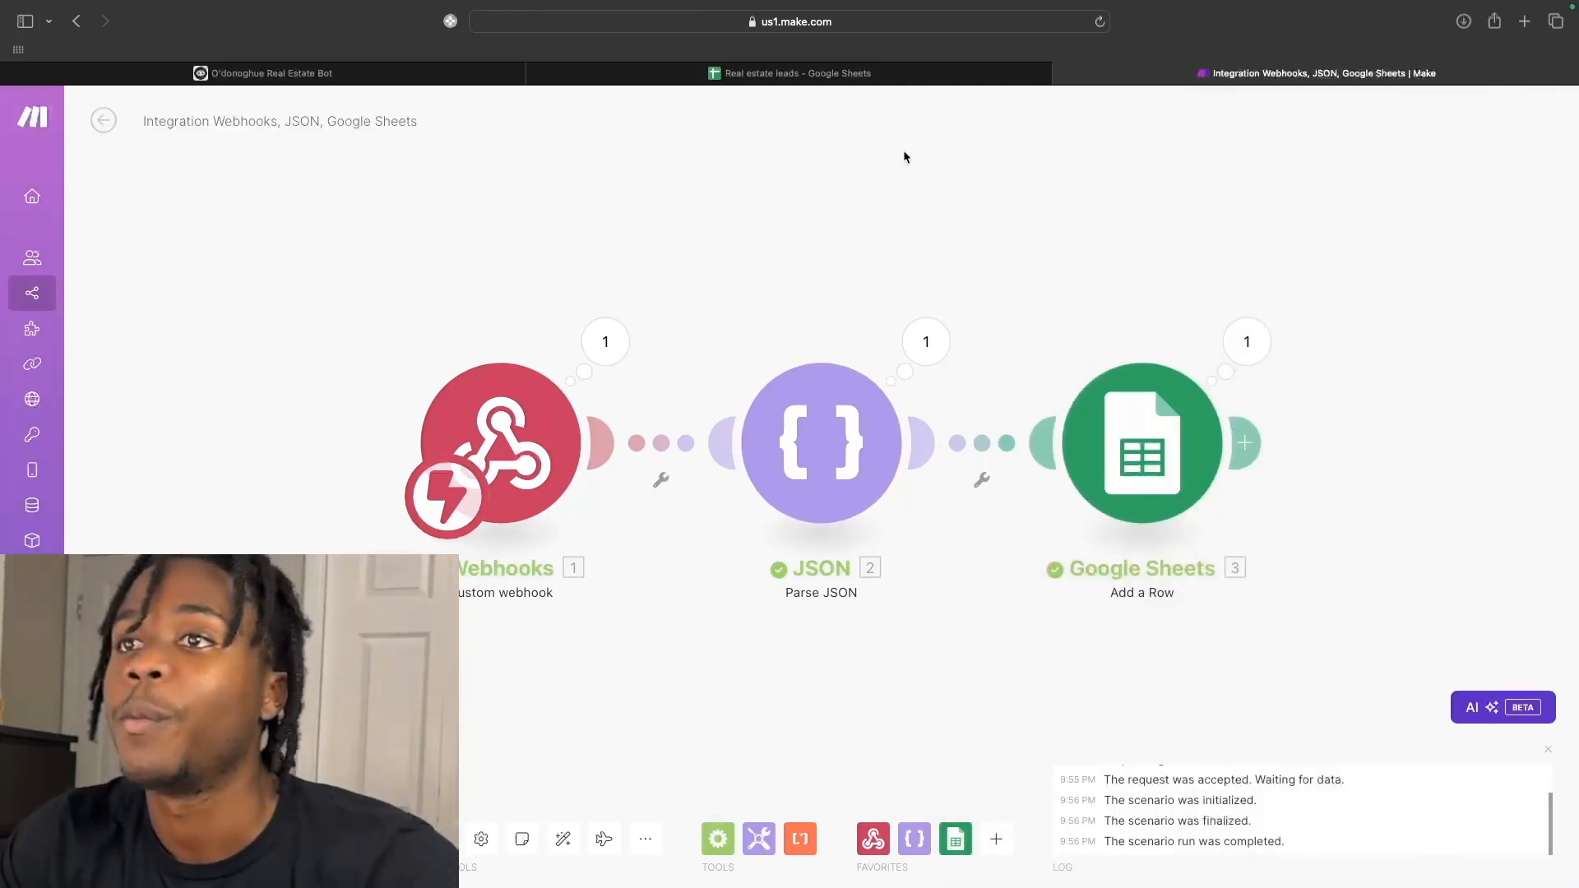
click(868, 75)
click(414, 78)
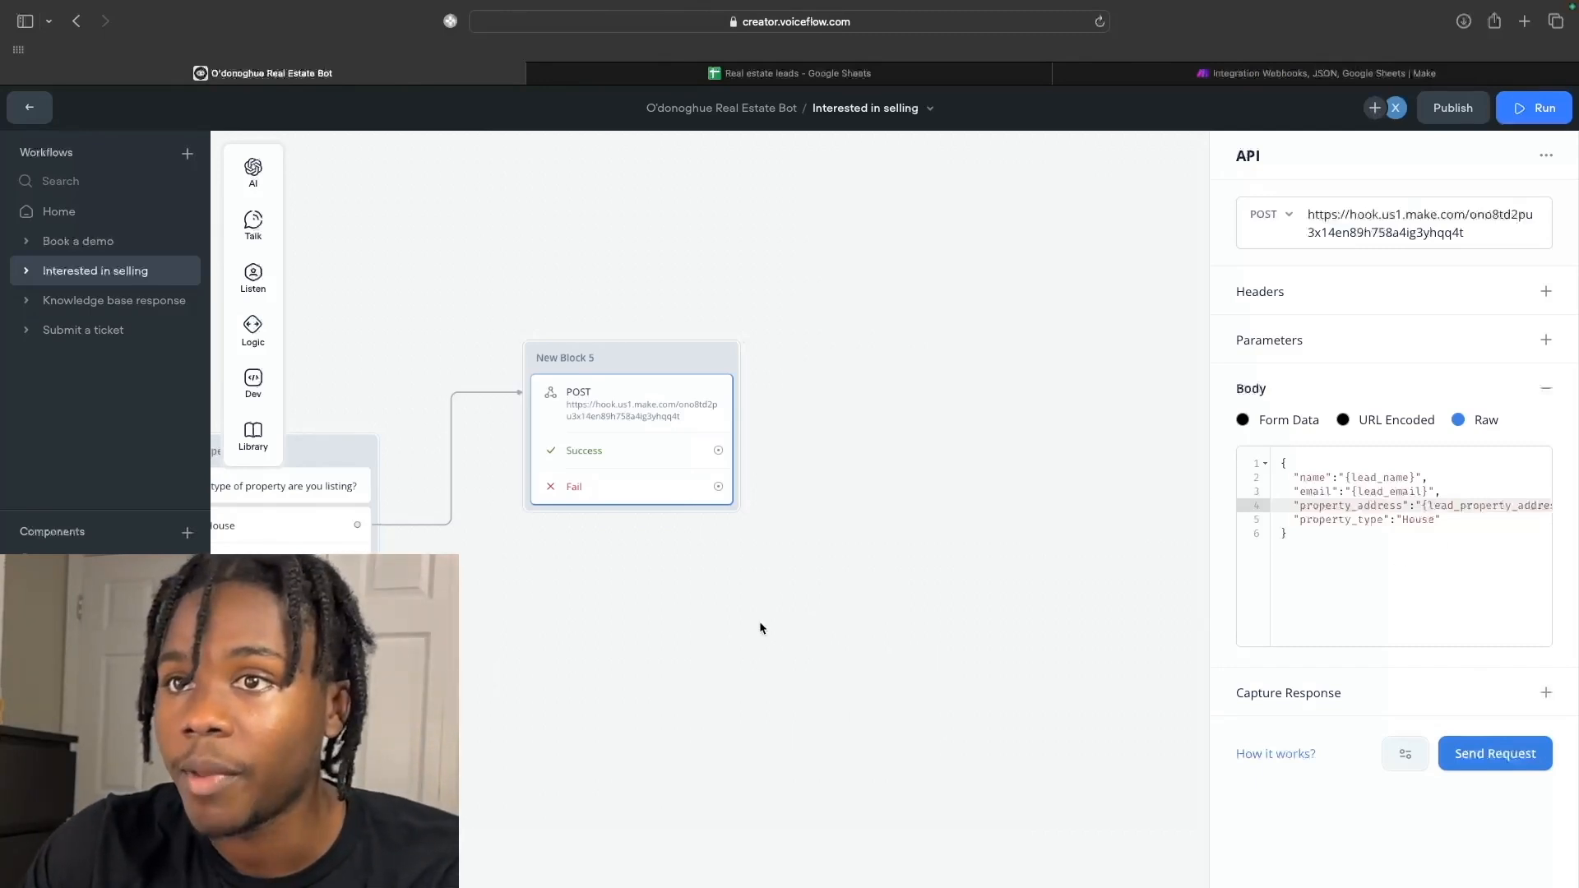
Copy the New Block 5 webhook block three times and spread the copies below it.
scroll(755, 628, down, 1)
scroll(755, 629, left, 2)
drag(959, 518, 739, 340)
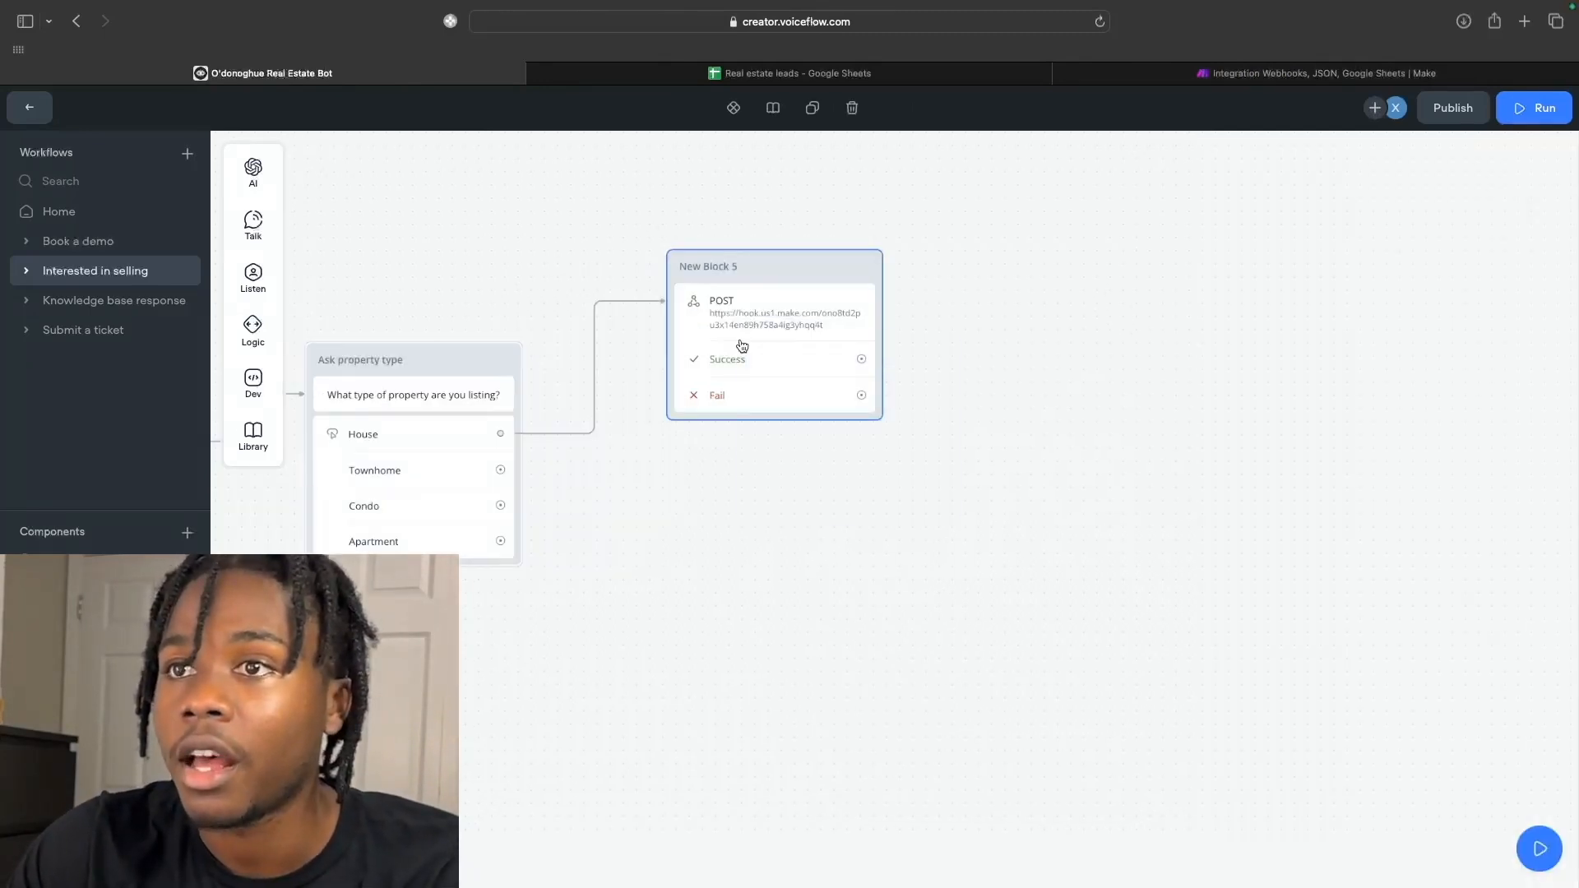
key(cmd+c)
key(cmd+v)
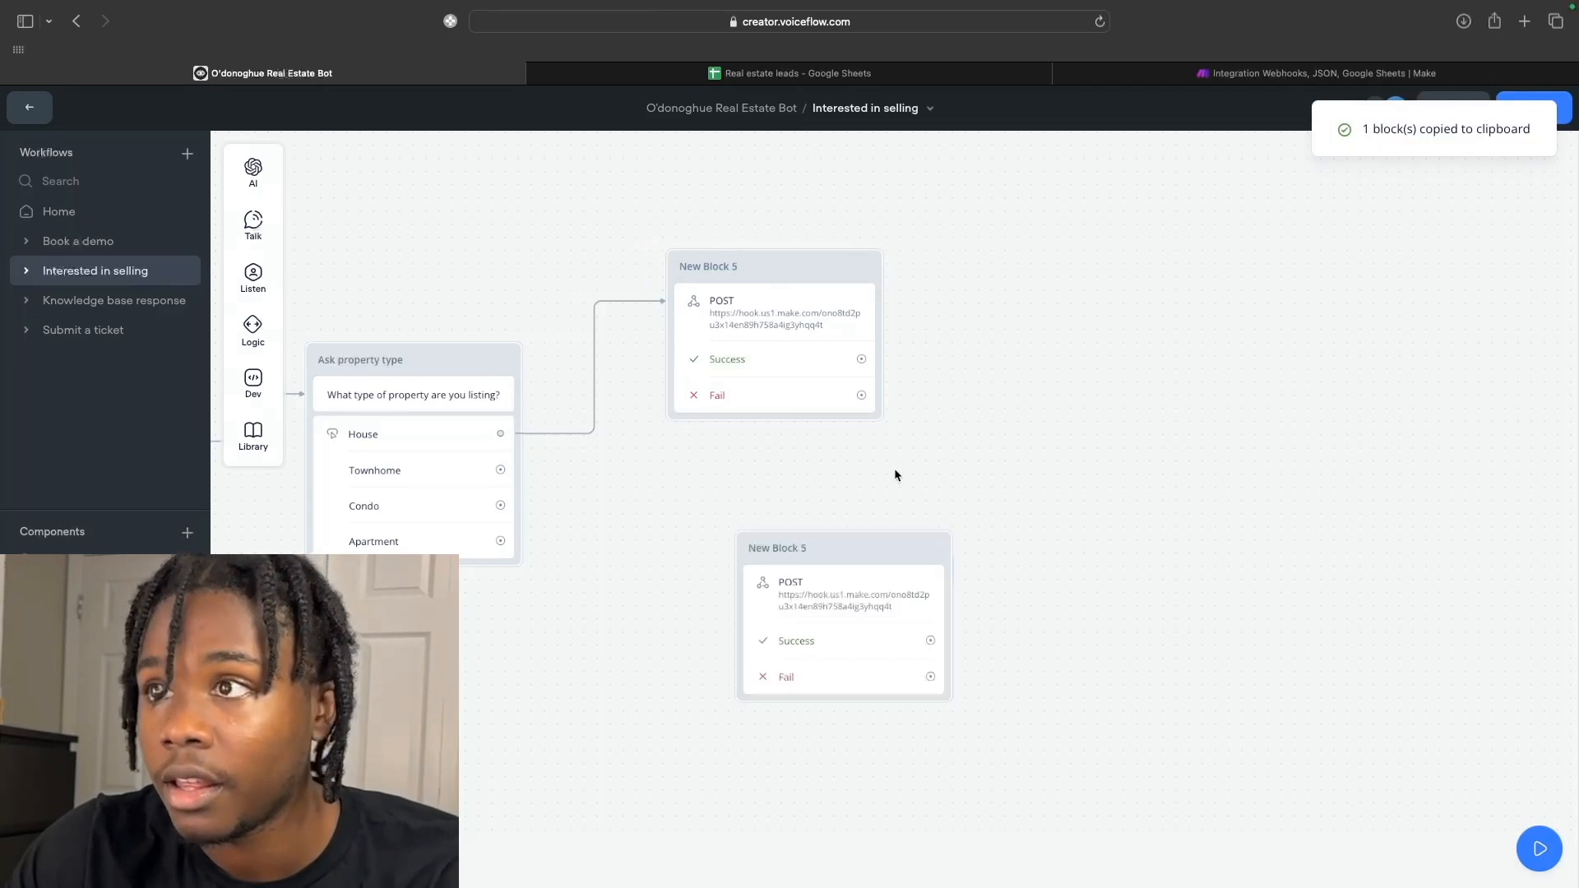
key(super+v)
key(super+v)
drag(880, 507, 783, 478)
scroll(935, 449, down, 3)
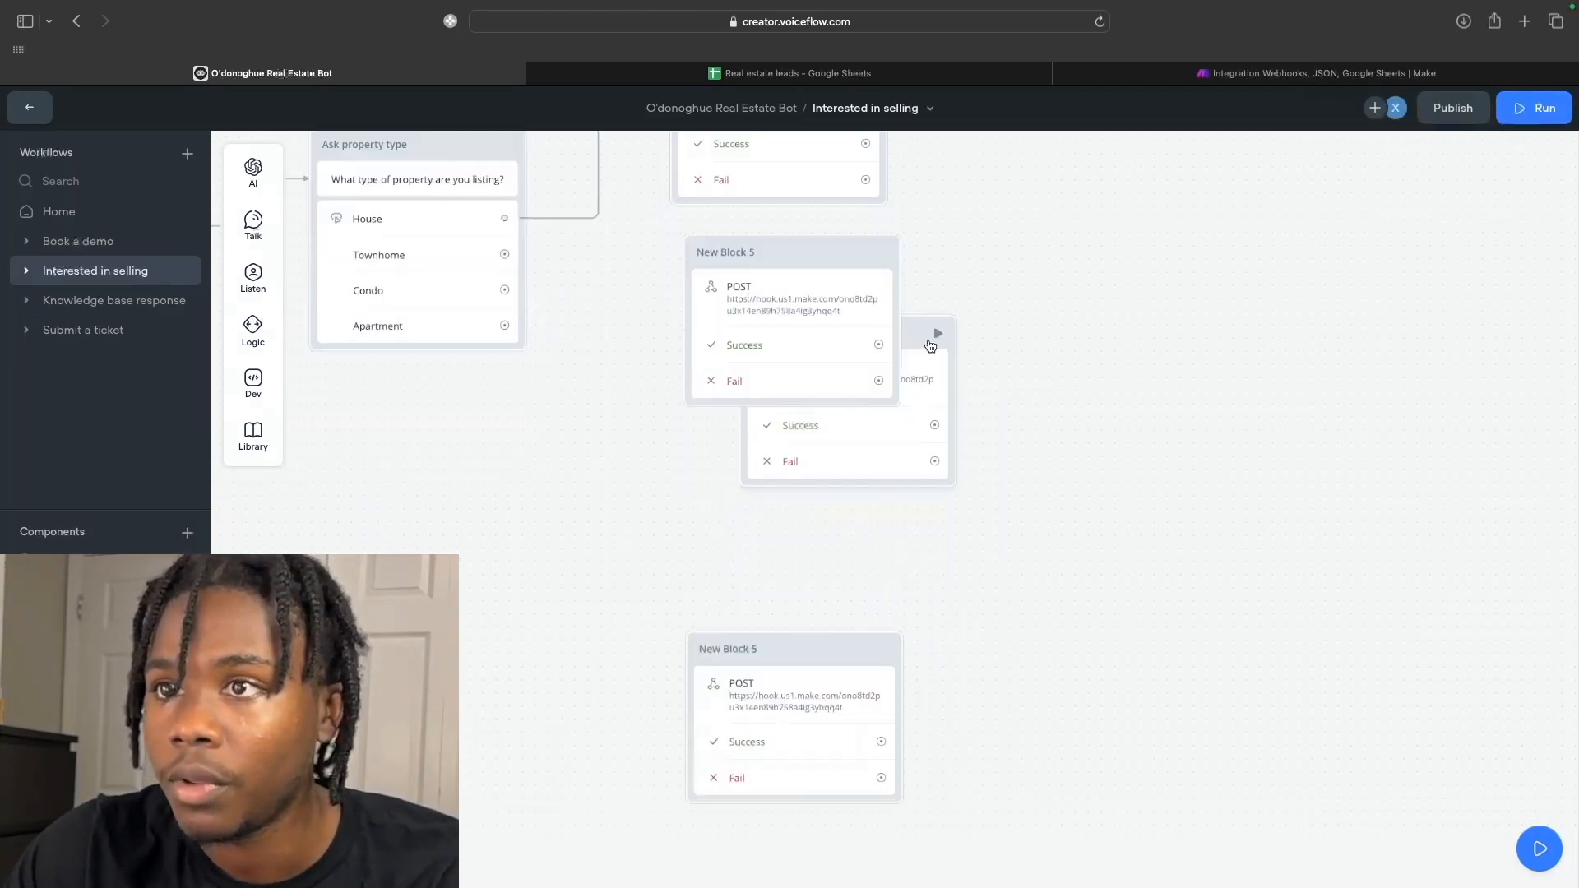
drag(917, 335, 855, 457)
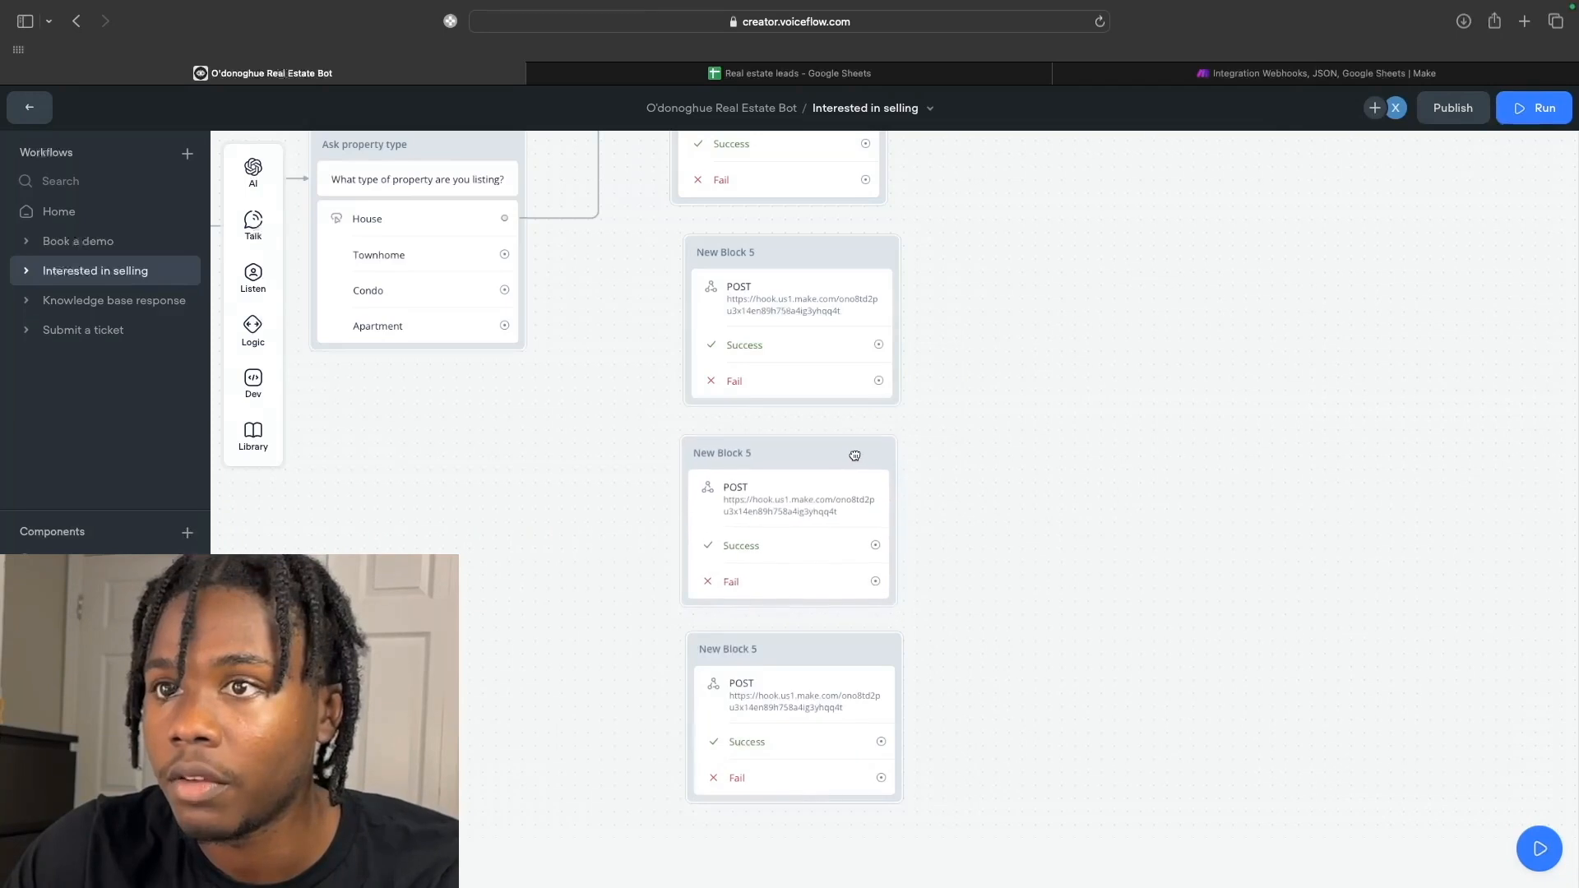
scroll(540, 296, up, 1)
Connect the Townhome, Condo and Apartment choices each to its own copied block.
drag(510, 305, 699, 373)
drag(509, 340, 701, 573)
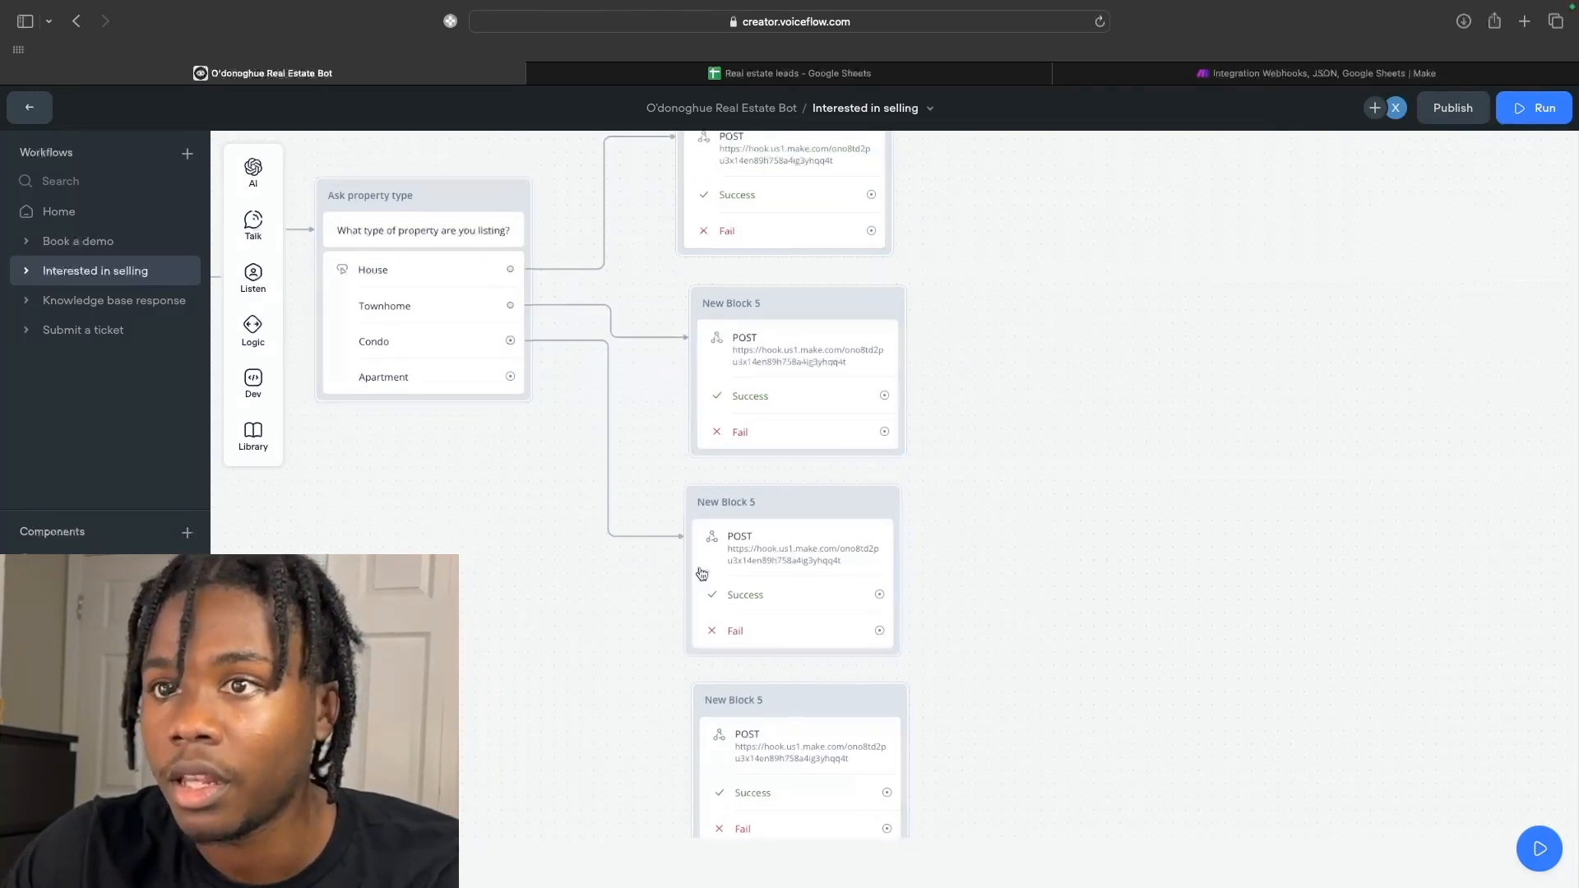
drag(510, 376, 695, 750)
scroll(747, 356, up, 1)
click(768, 403)
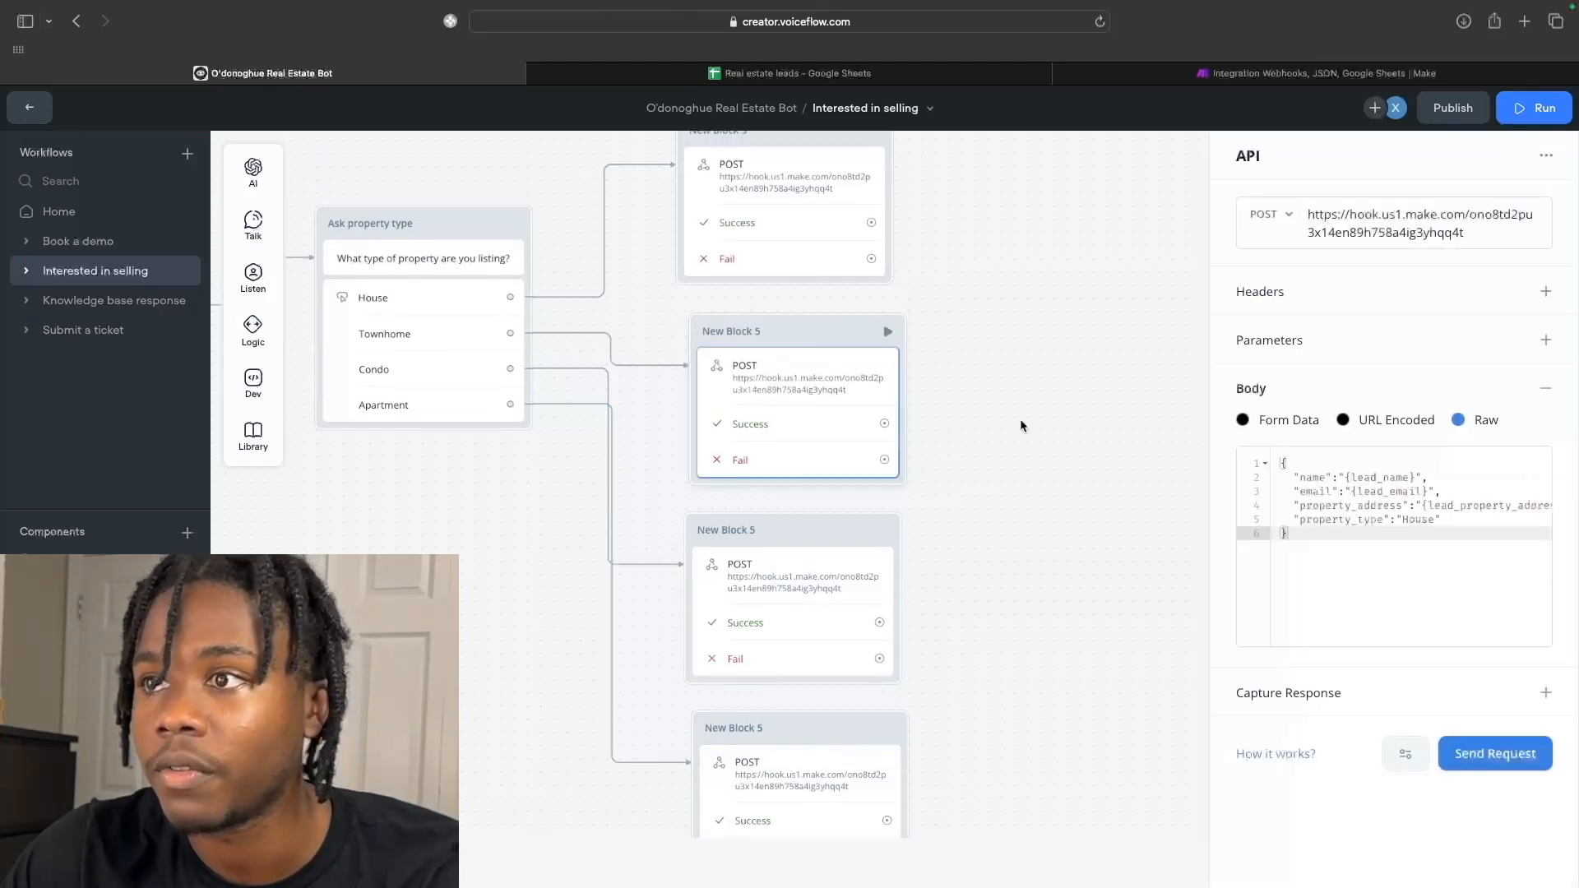
Replace House with Townhome and Condo in the first two copied blocks' bodies.
scroll(1373, 531, right, 1)
double_click(1392, 520)
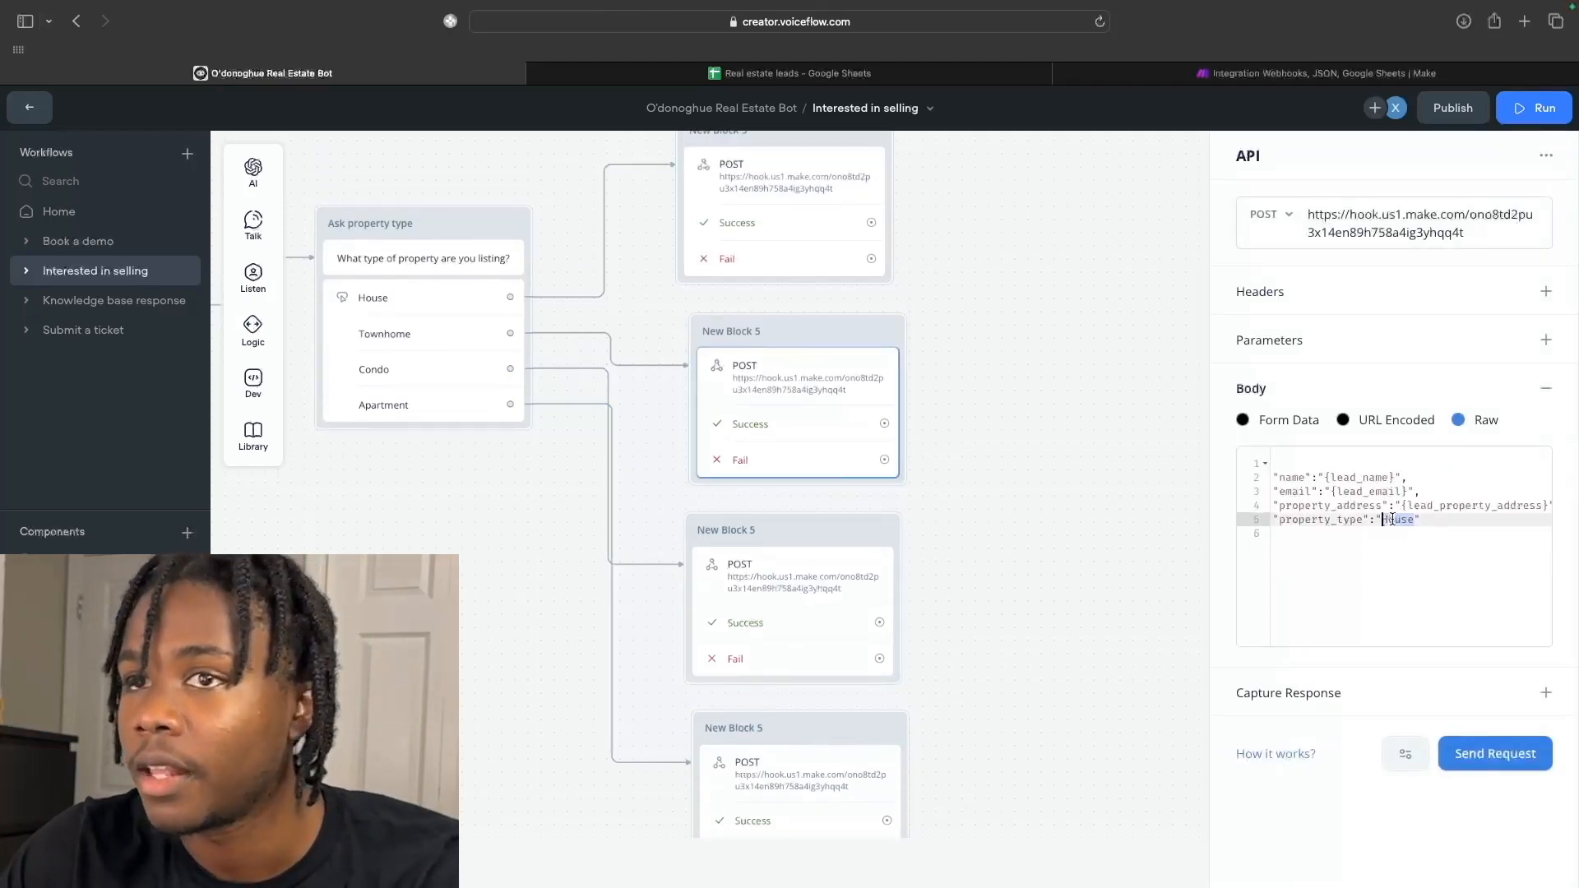
text(Townhom)
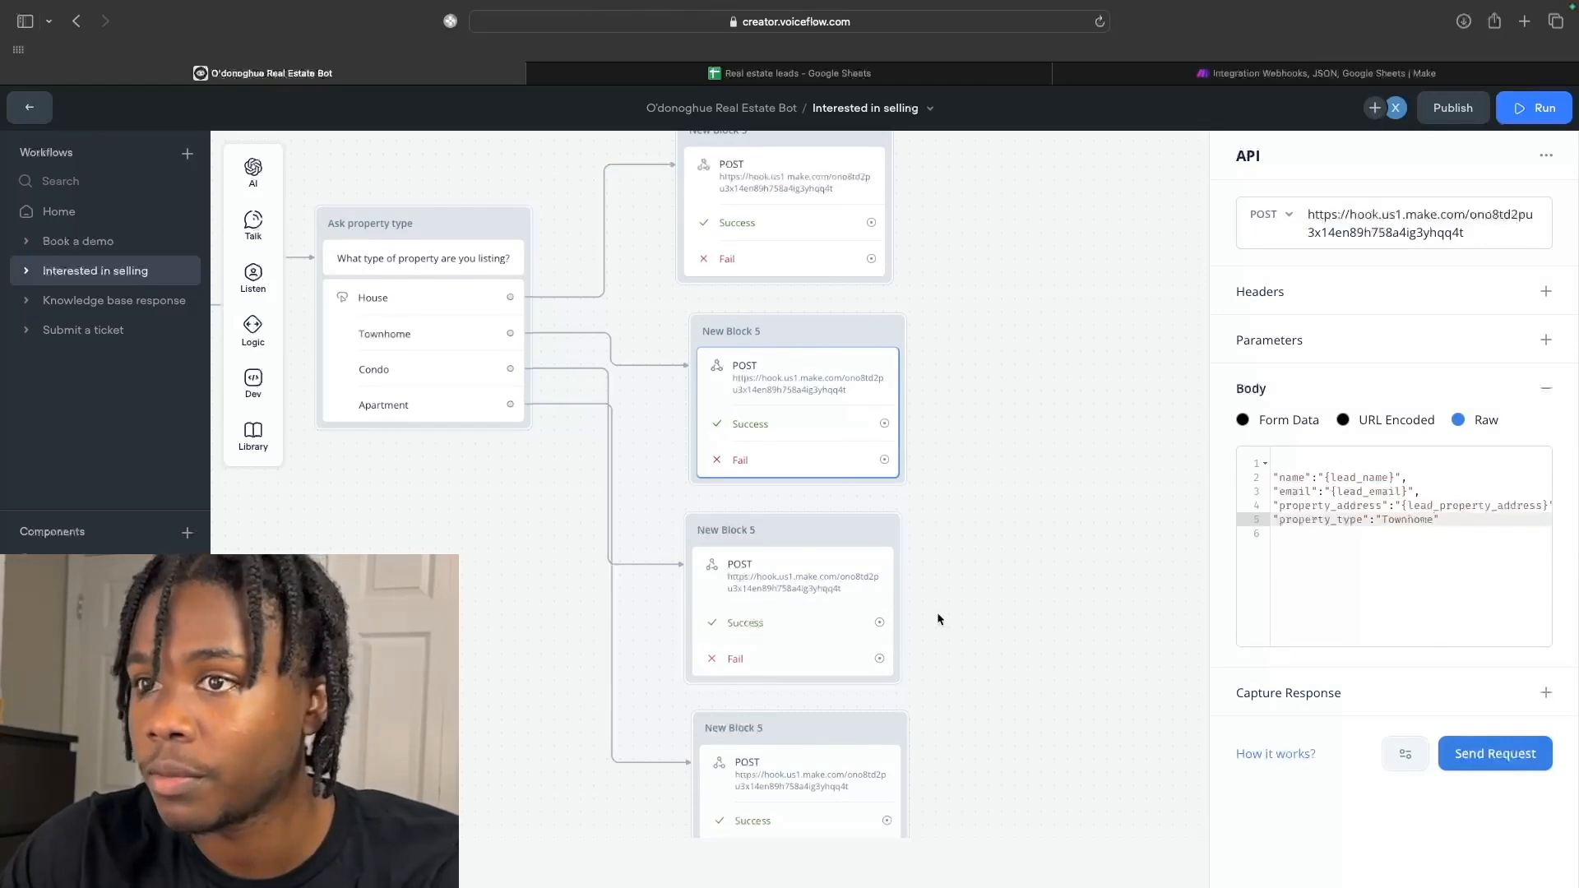
click(802, 591)
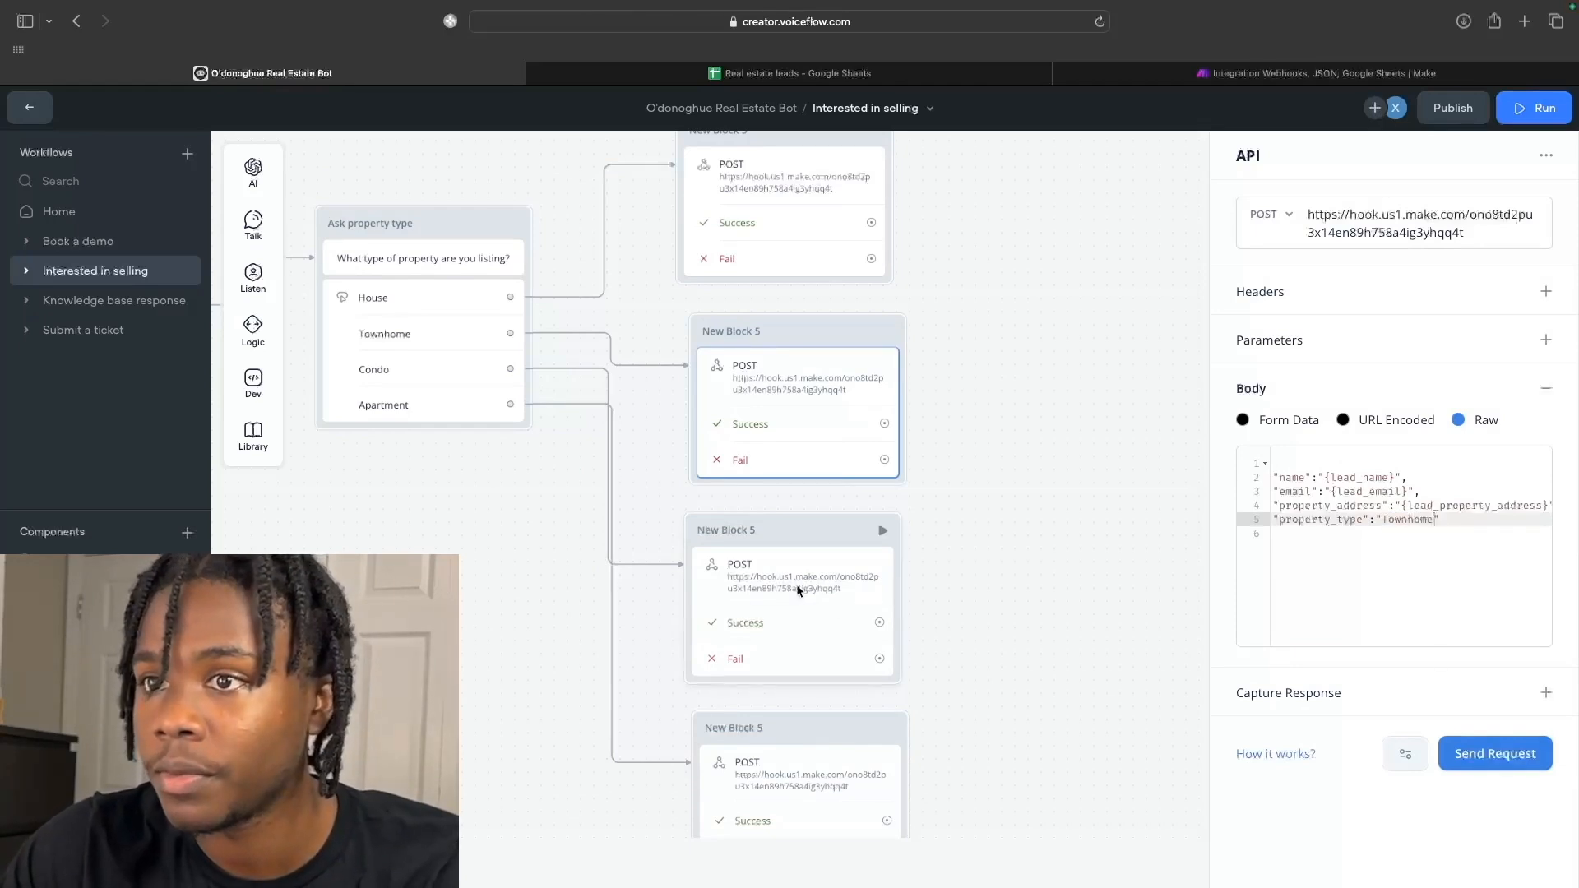
double_click(1419, 522)
text(Condo)
Set the Apartment copy's property_type to Apartment and close the request settings.
click(891, 715)
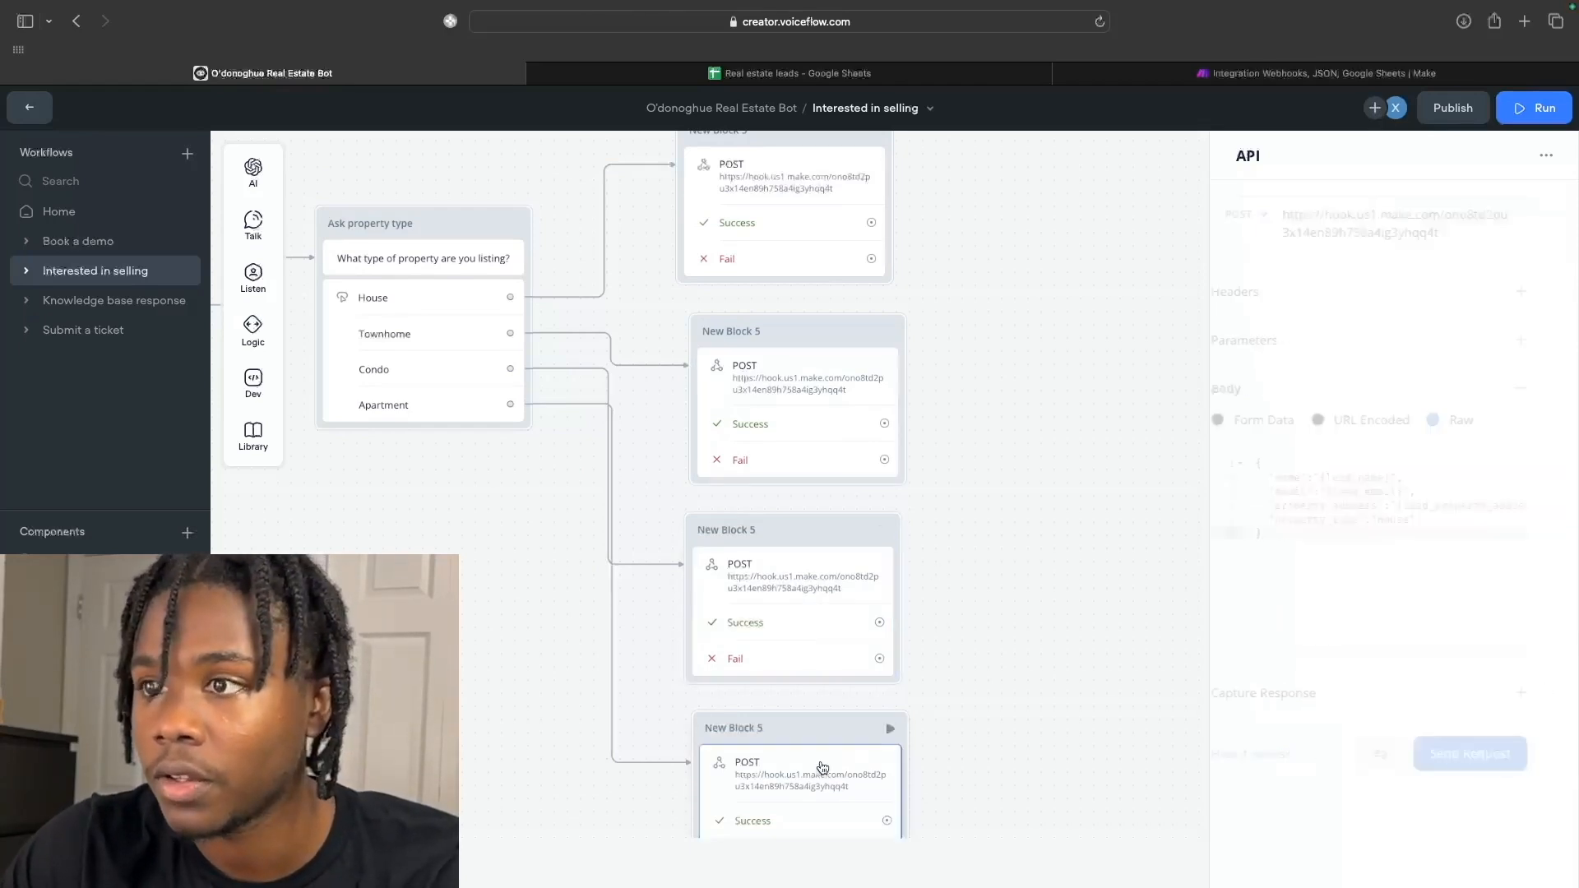
double_click(1420, 520)
text(Apartment)
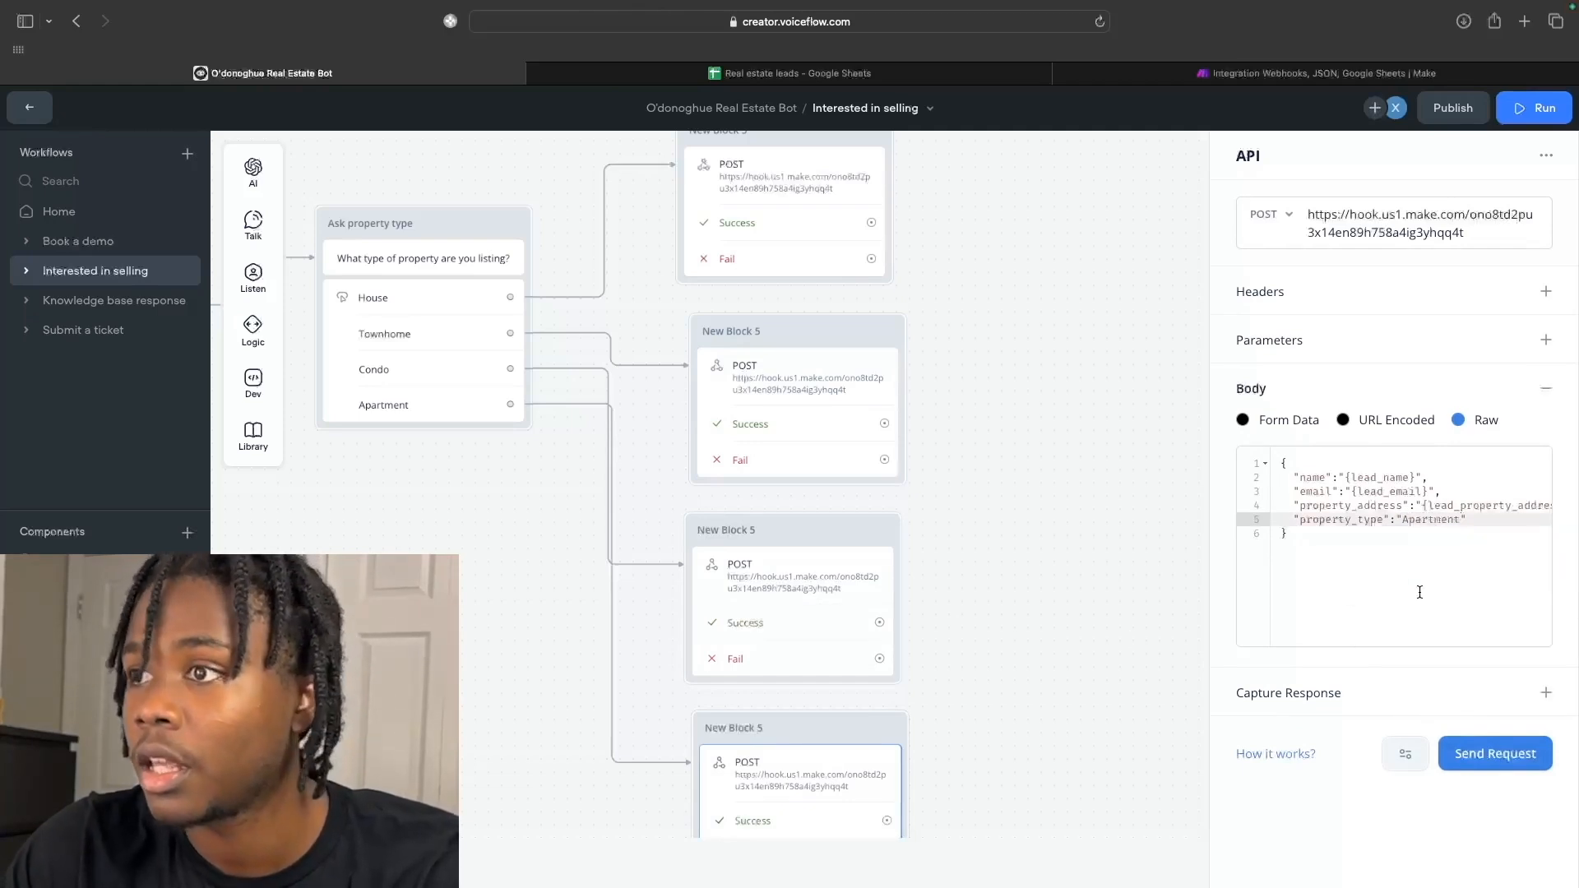
click(1420, 592)
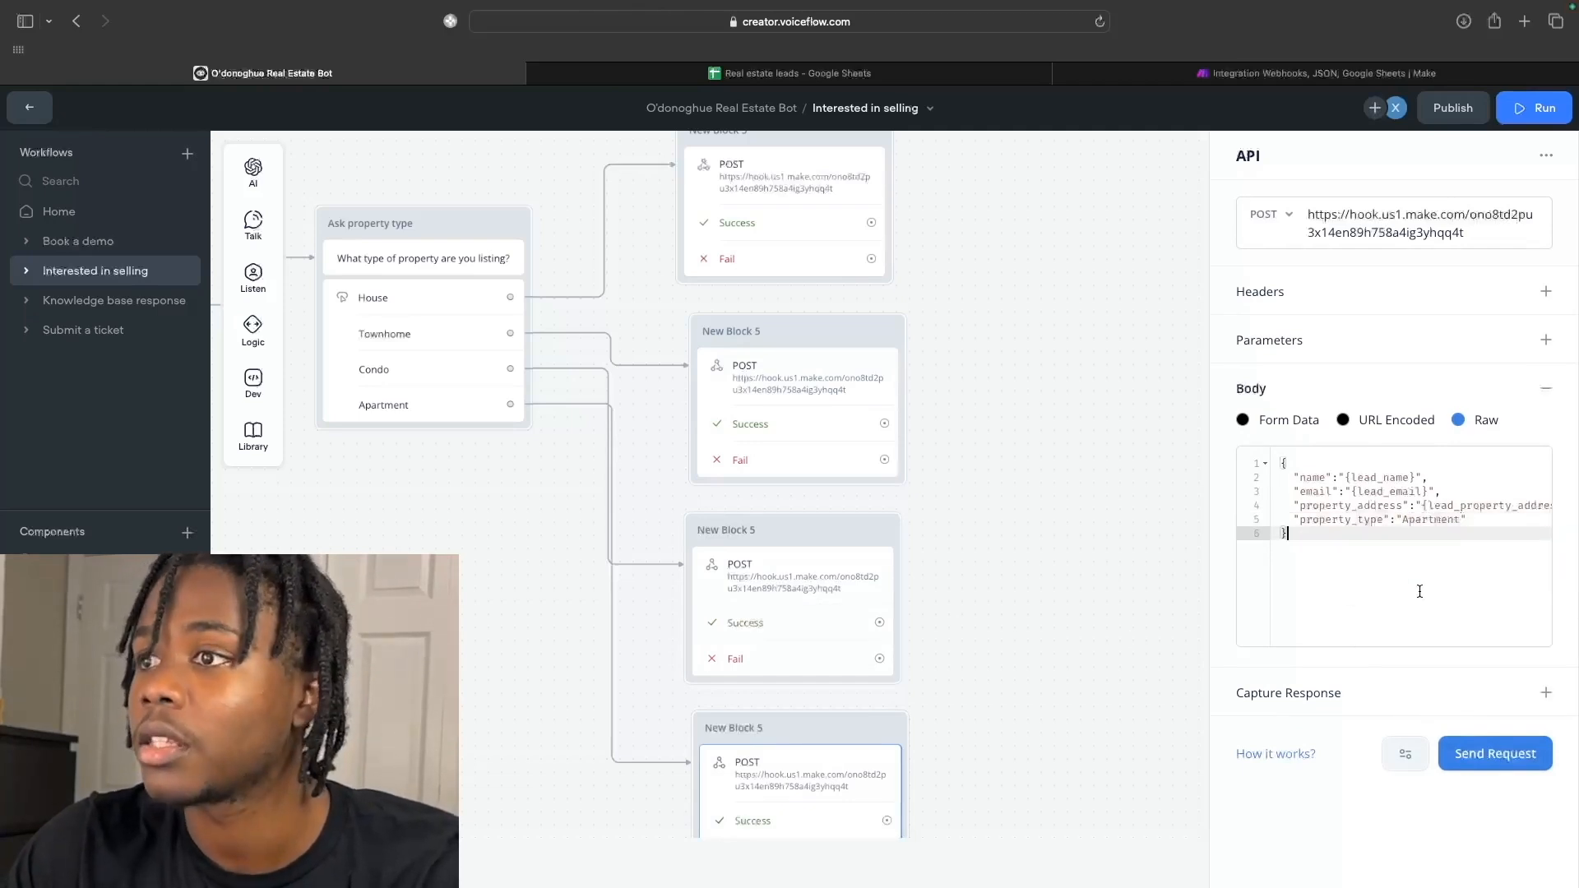
click(921, 477)
scroll(921, 477, left, 5)
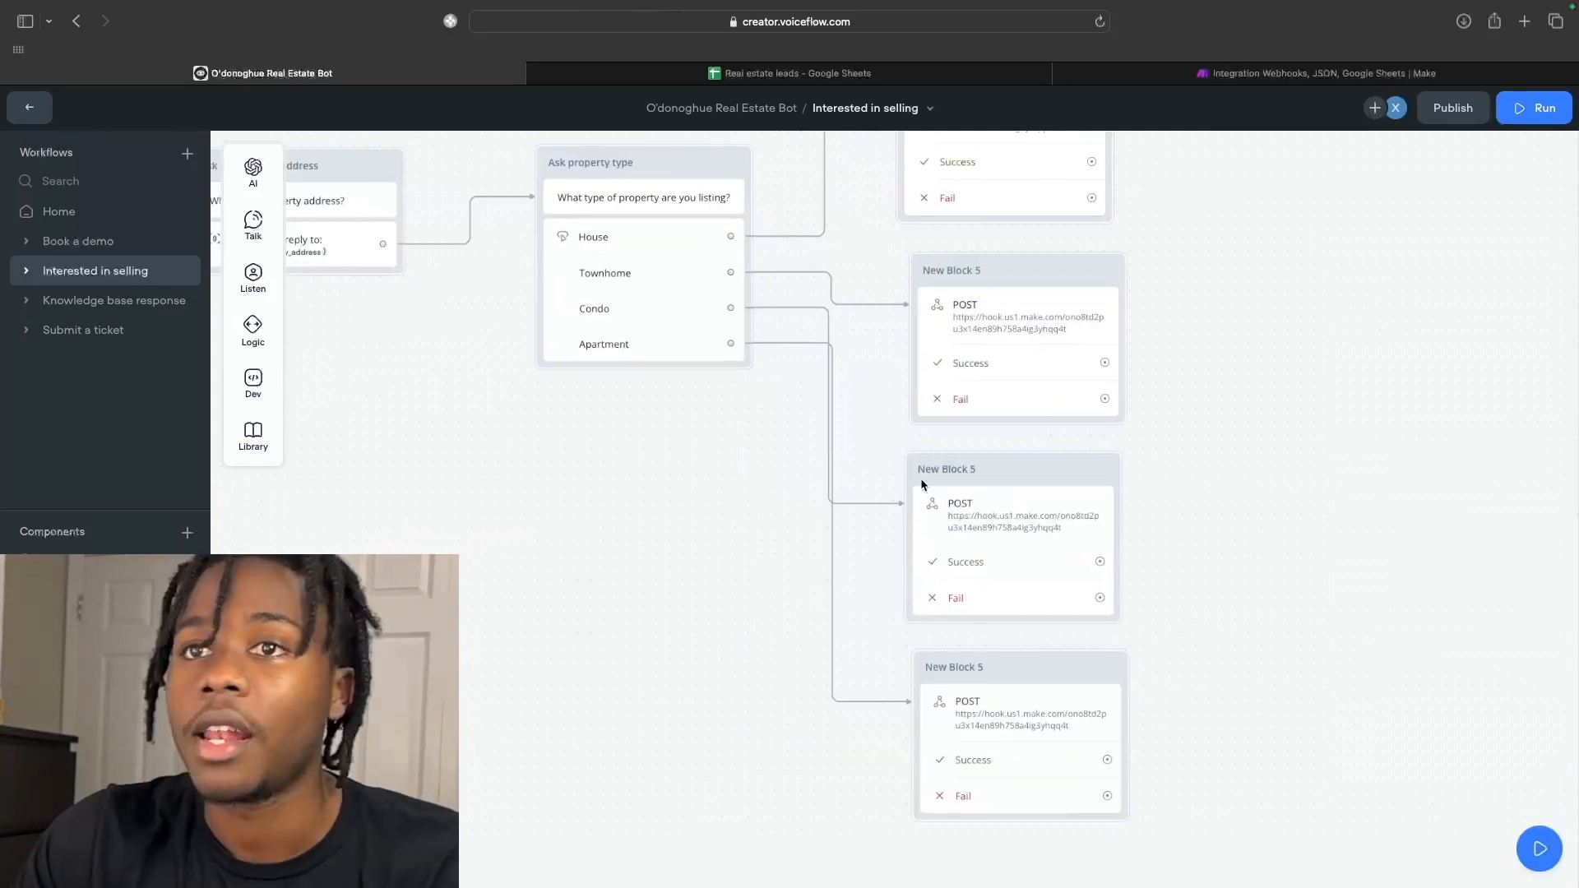
scroll(921, 477, down, 5)
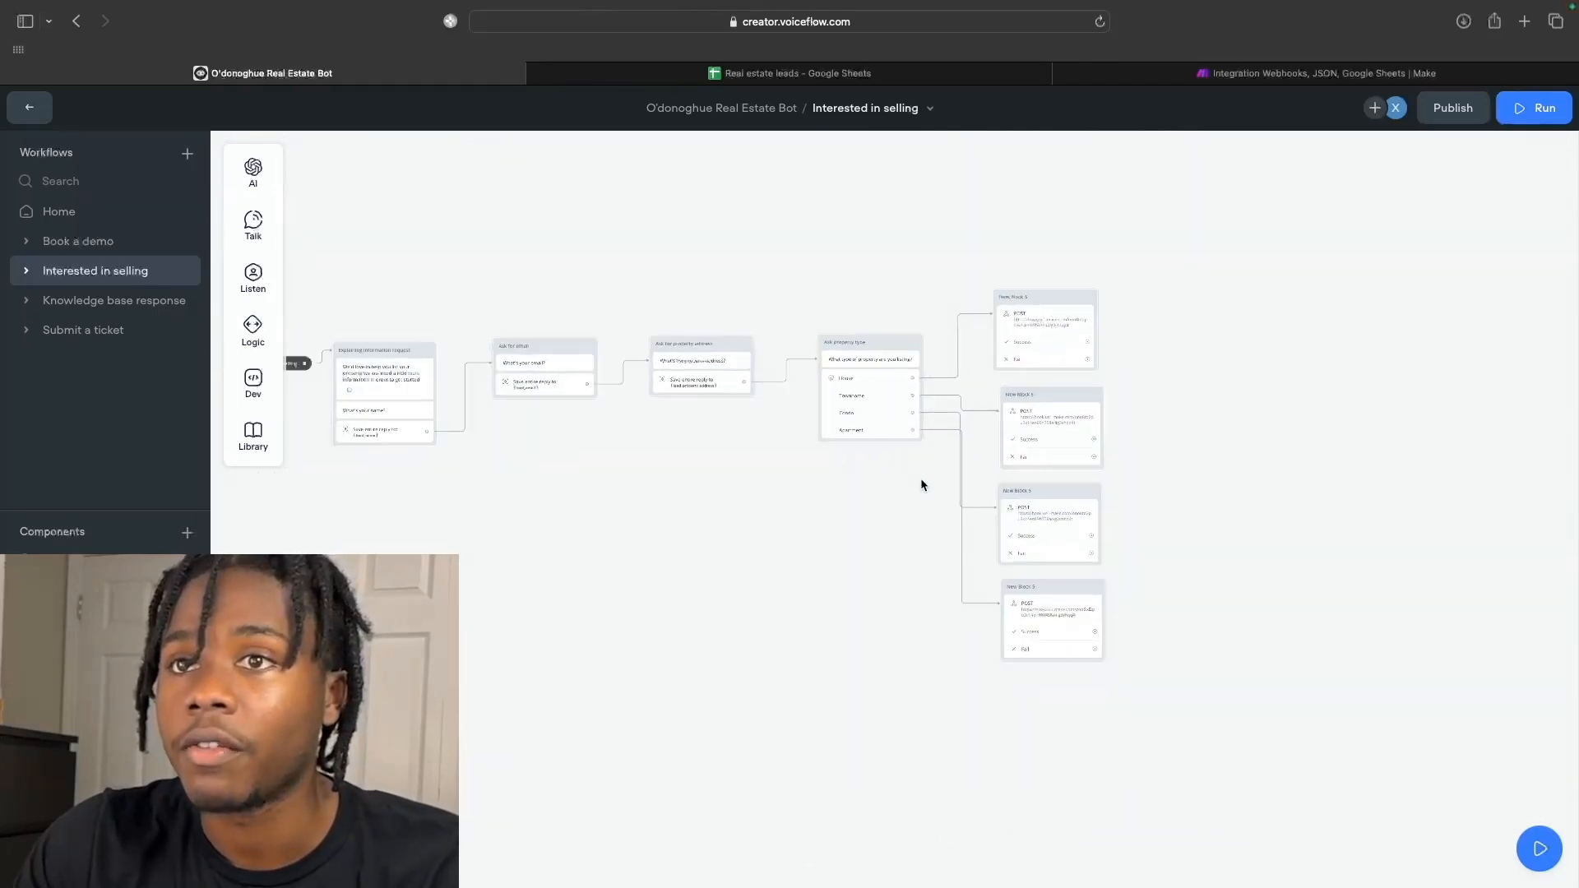
scroll(923, 478, up, 5)
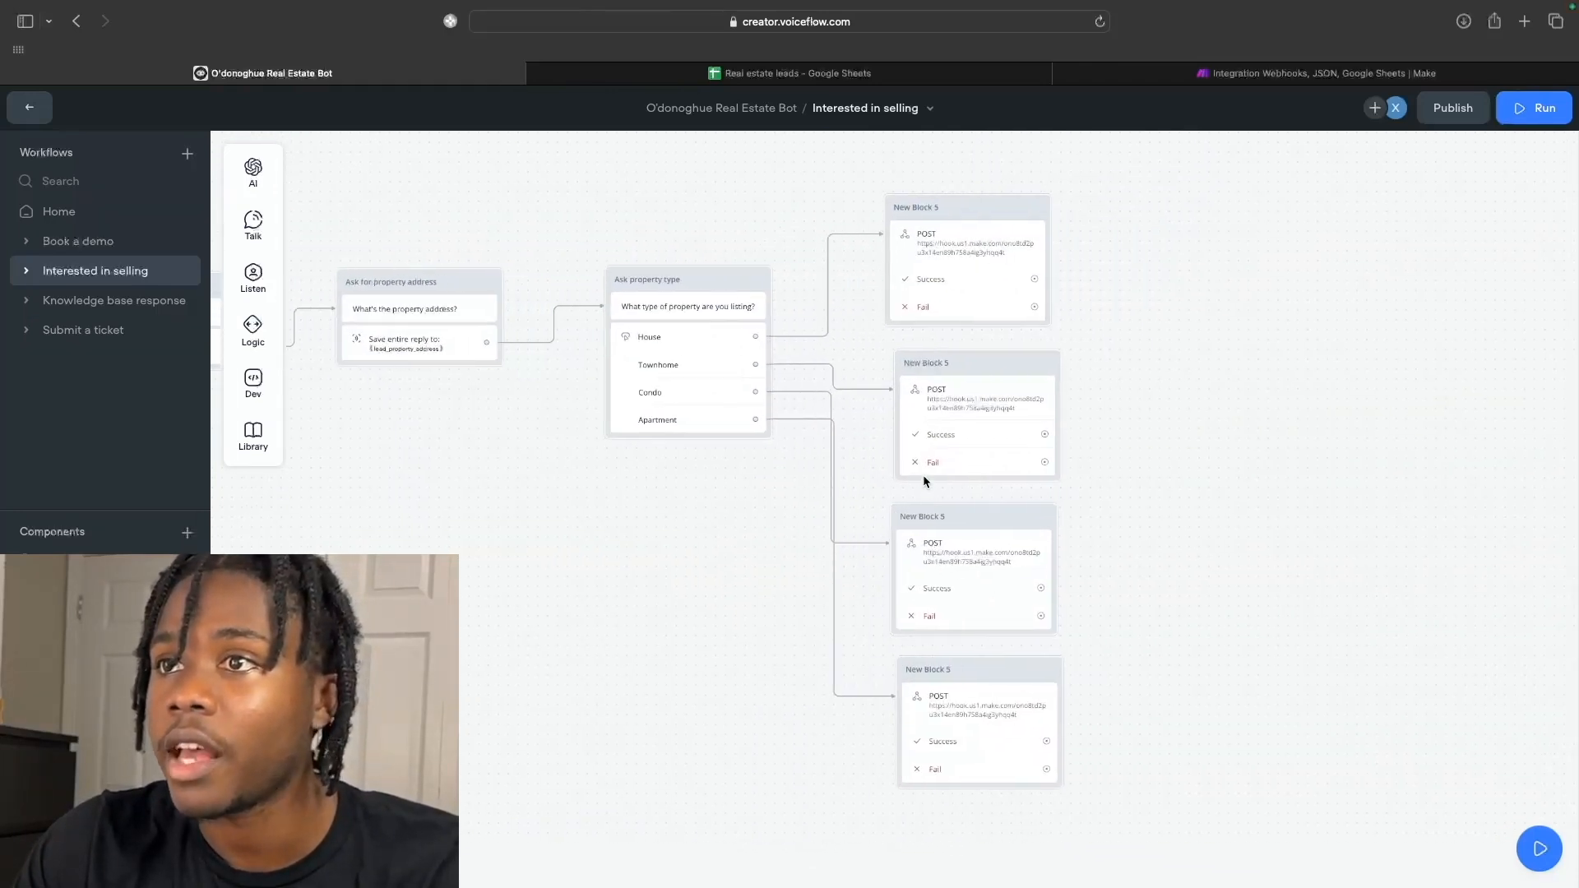
Run the Make scenario once so it listens for webhook data.
click(1330, 74)
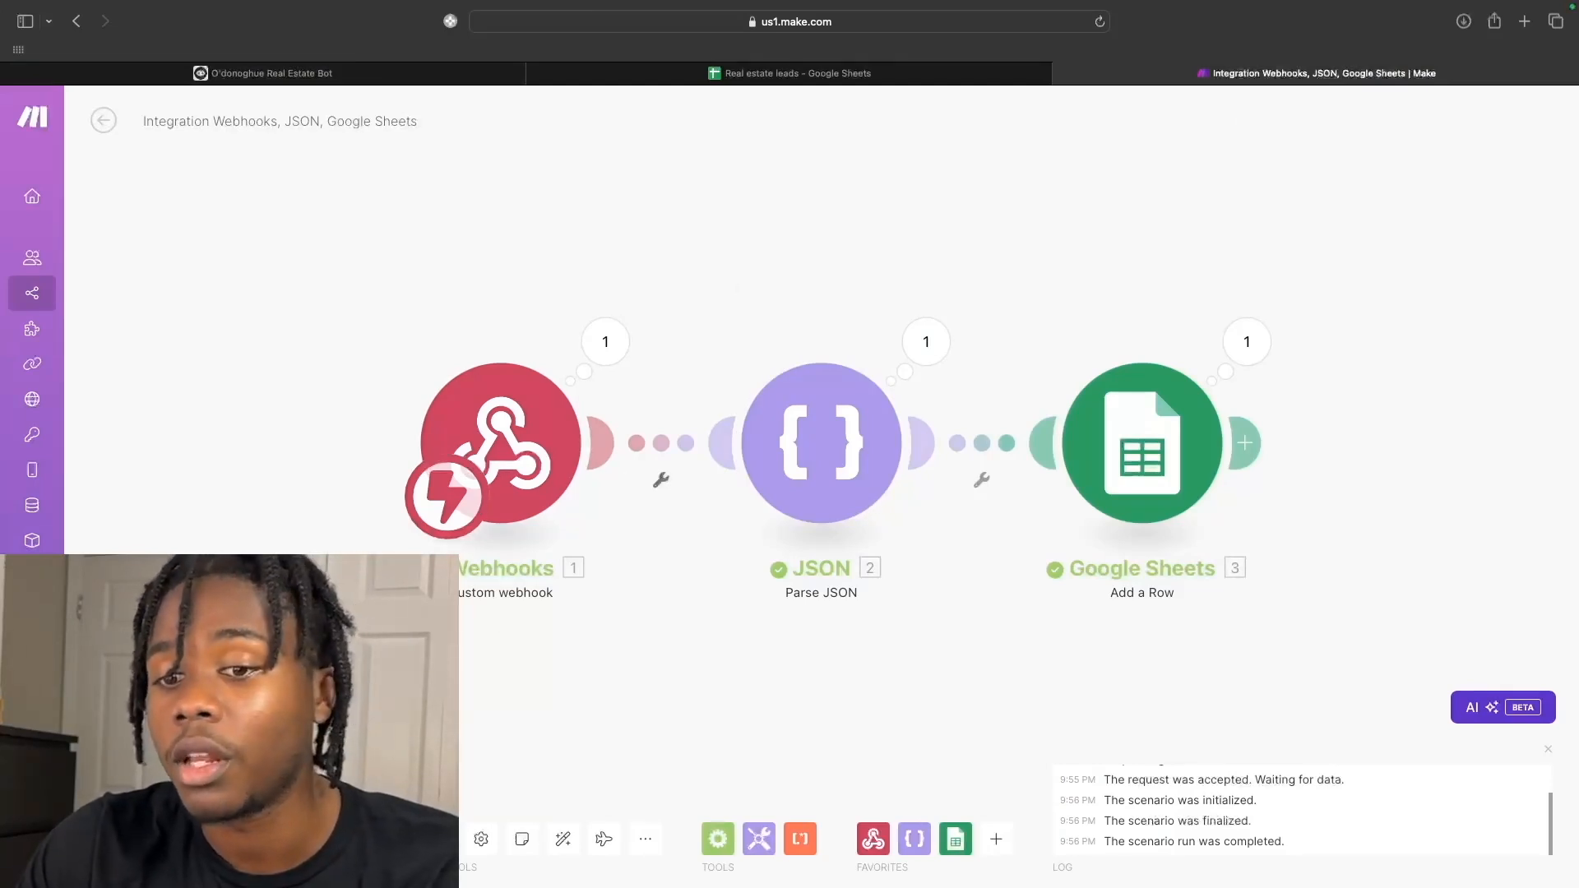
click(135, 839)
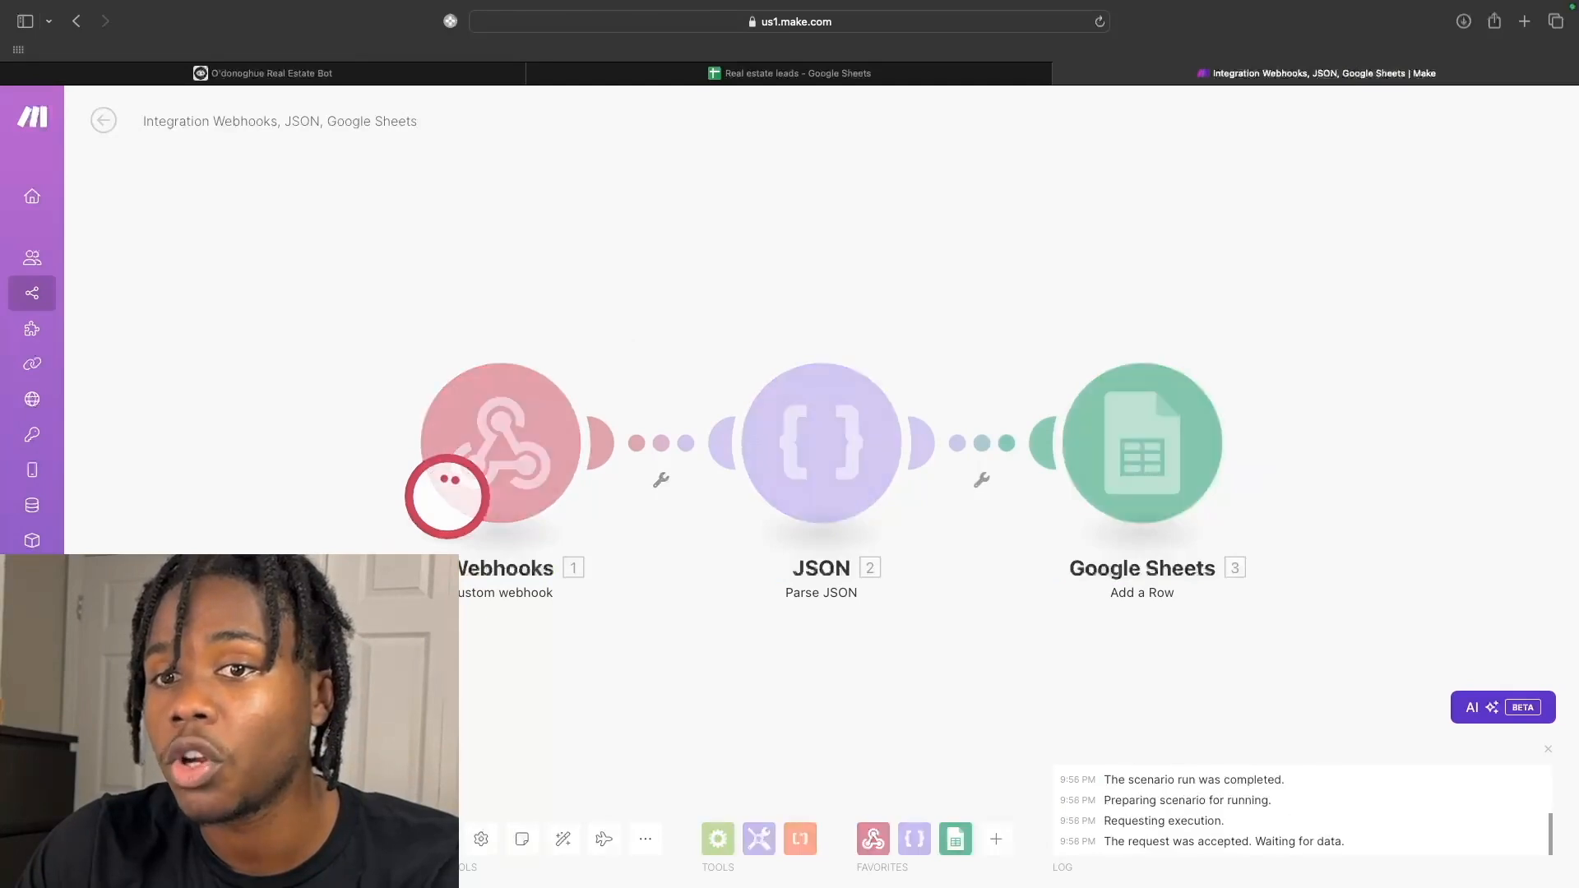
Confirm the Real estate leads sheet has only headers and no lead rows, then return to Voiceflow.
click(476, 76)
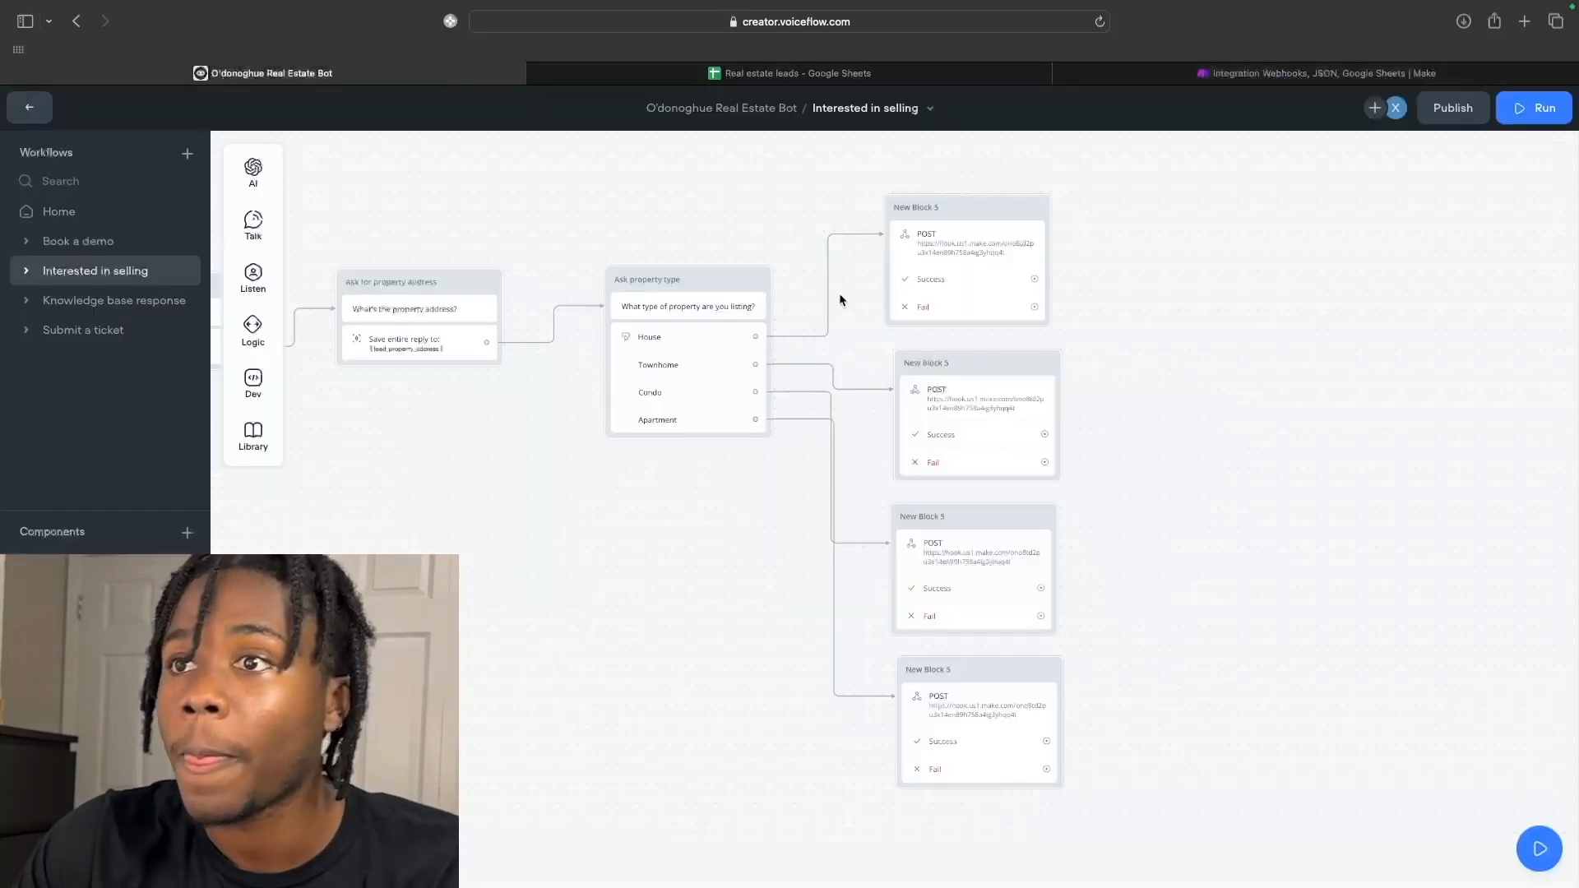
click(851, 80)
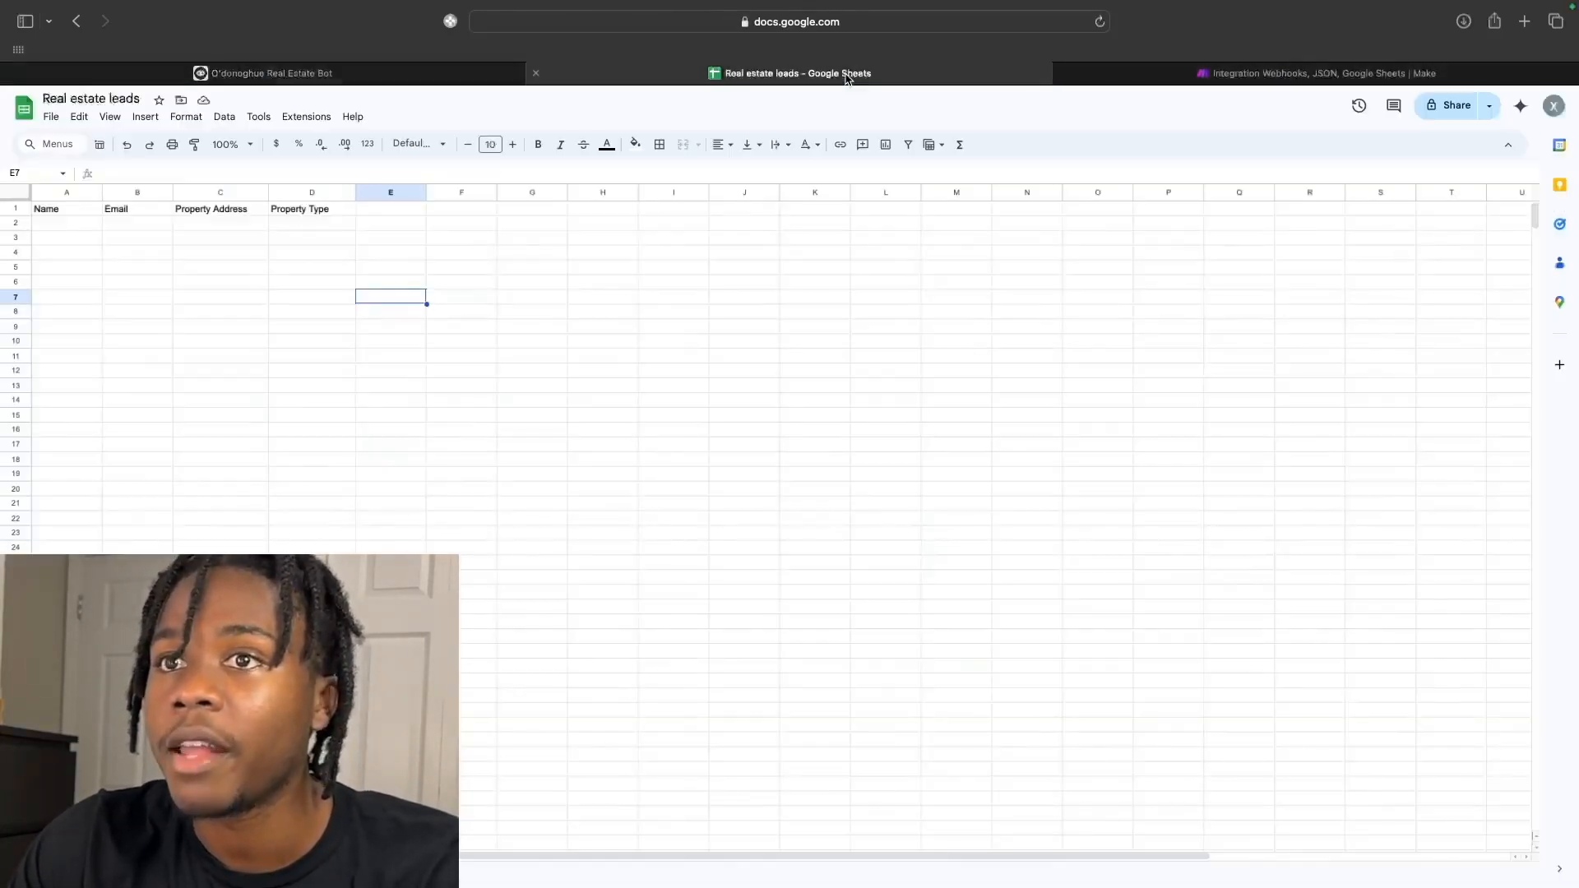
click(55, 227)
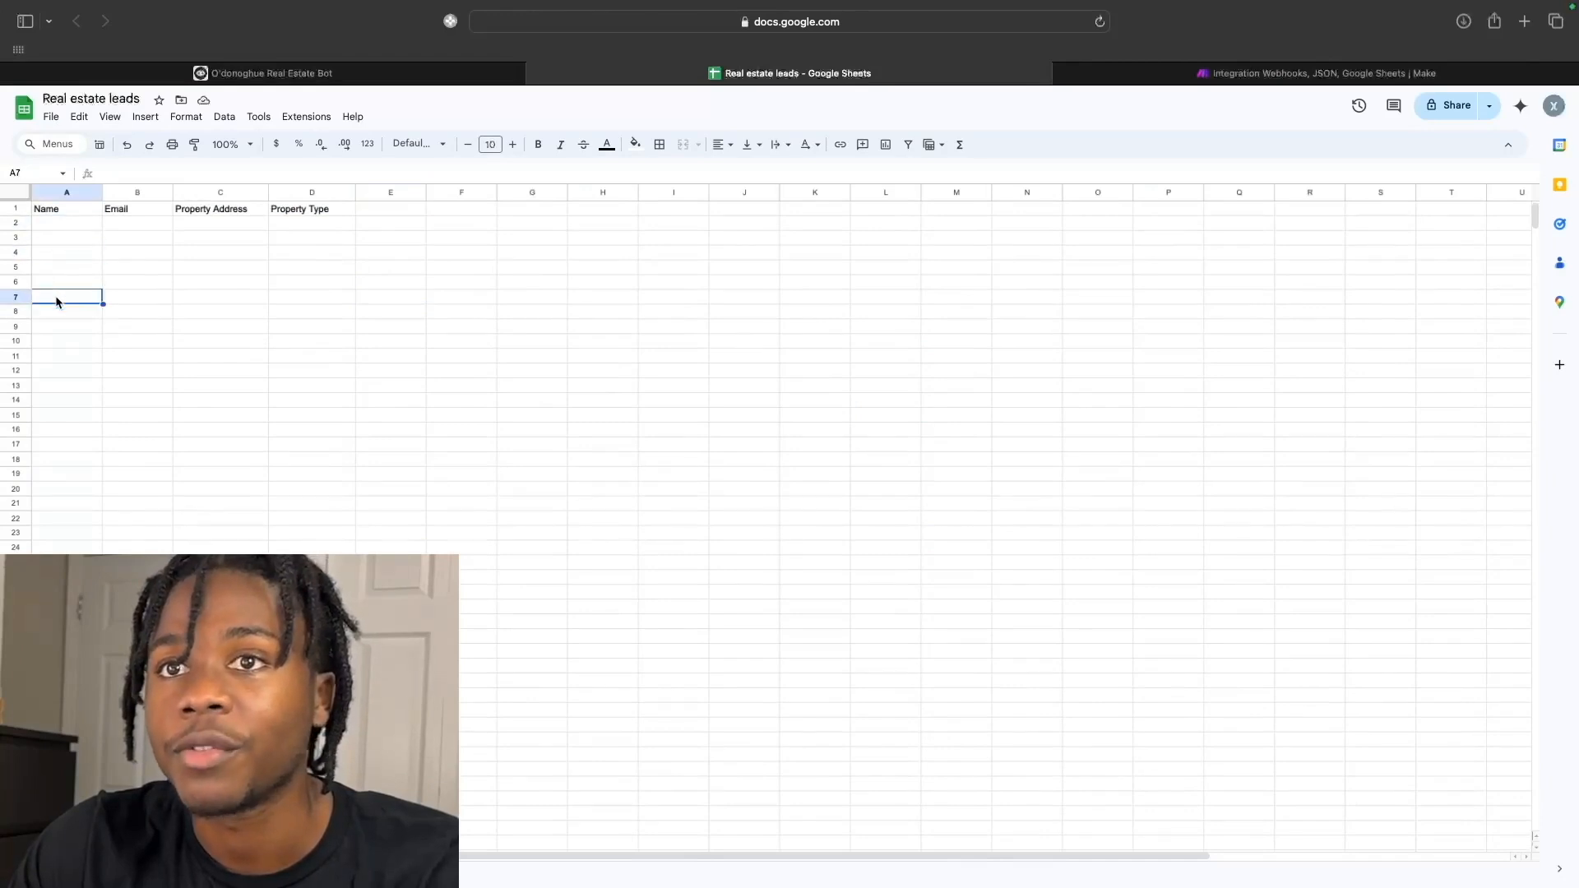
click(296, 74)
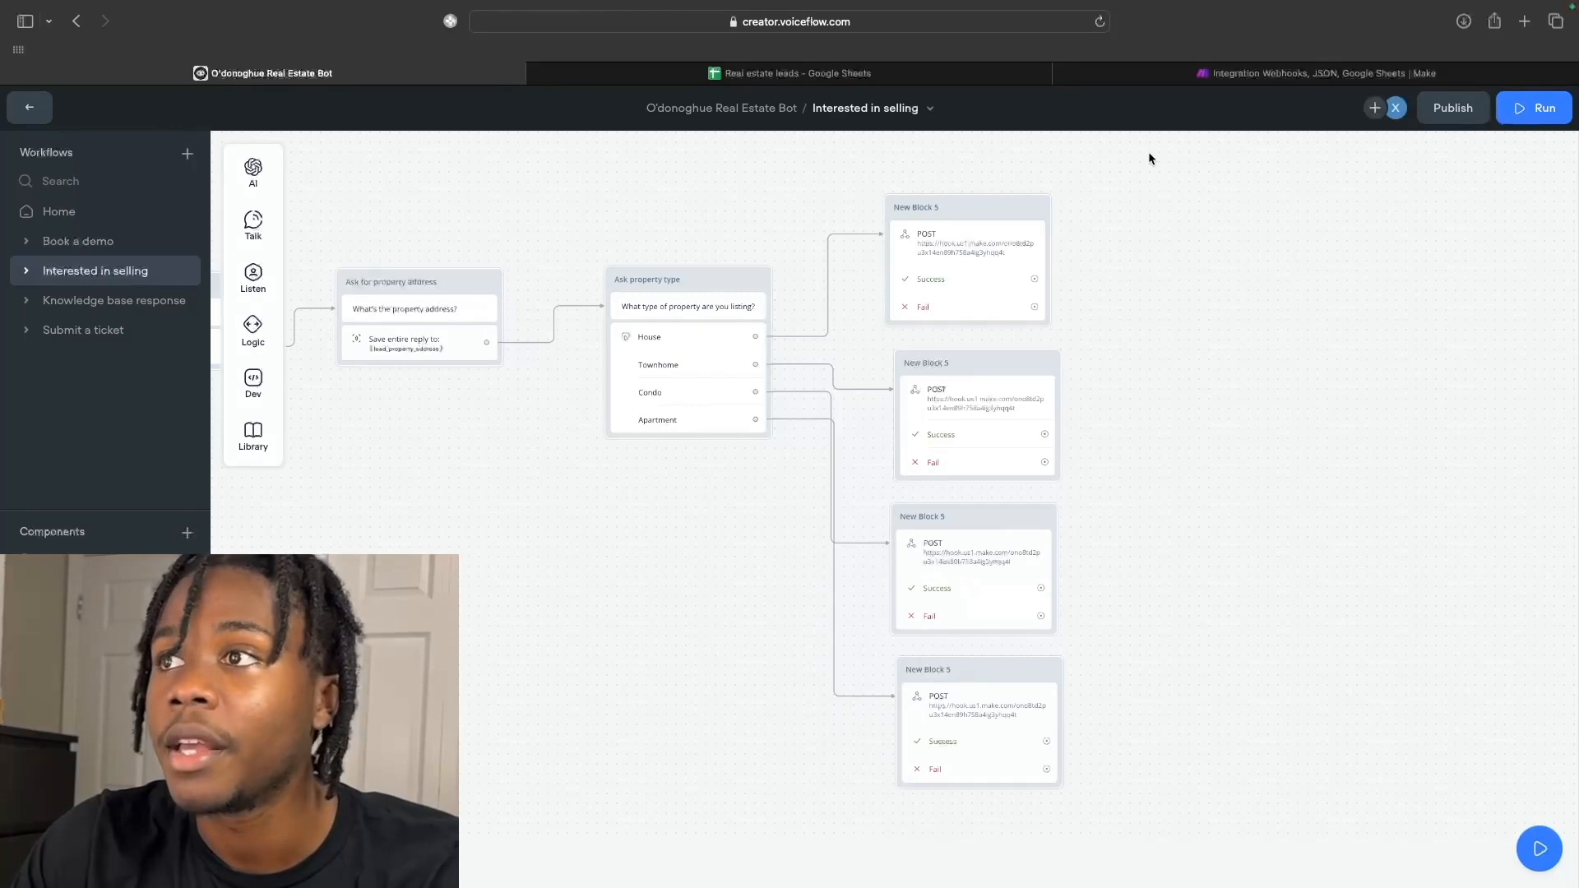
Start a new test chat and send 'I'd like to sell my home'.
click(1526, 108)
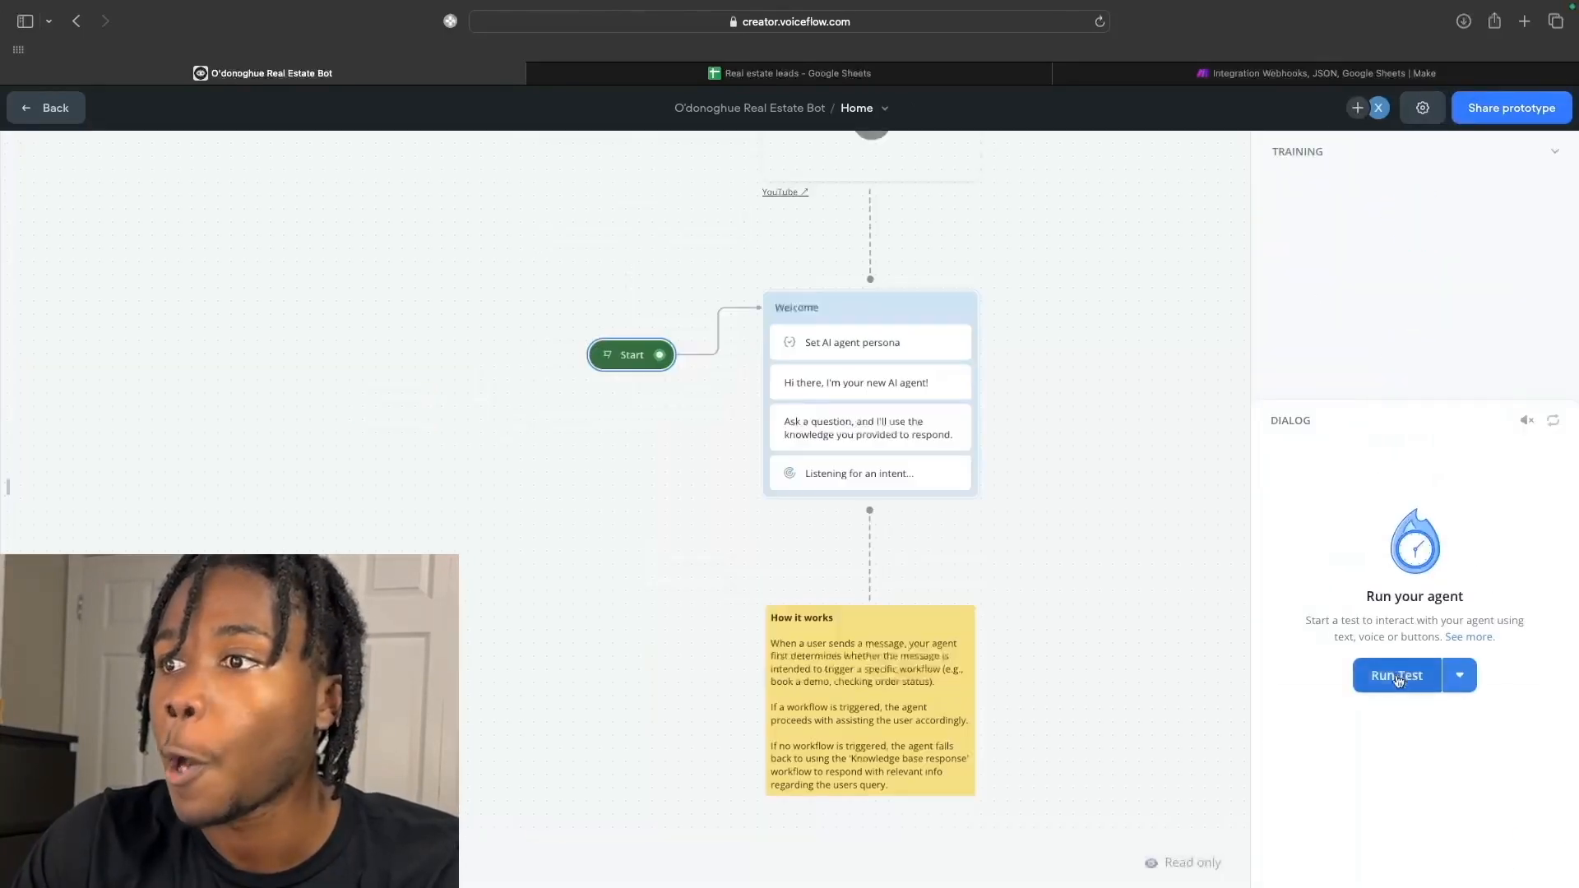
click(1343, 771)
text(I'd like to sell my home)
key(Return)
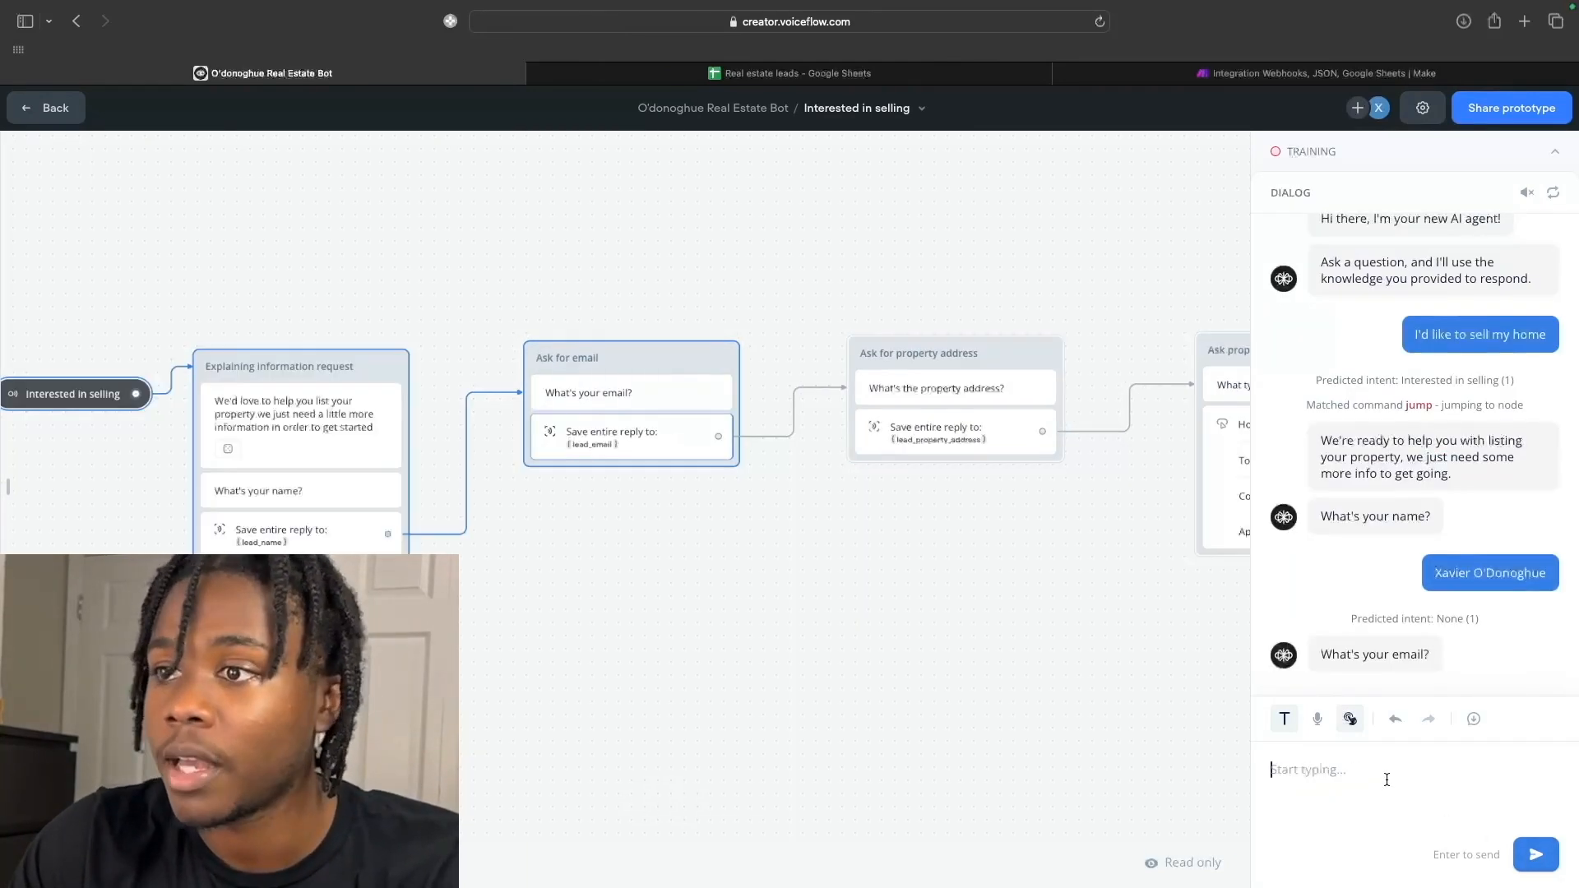
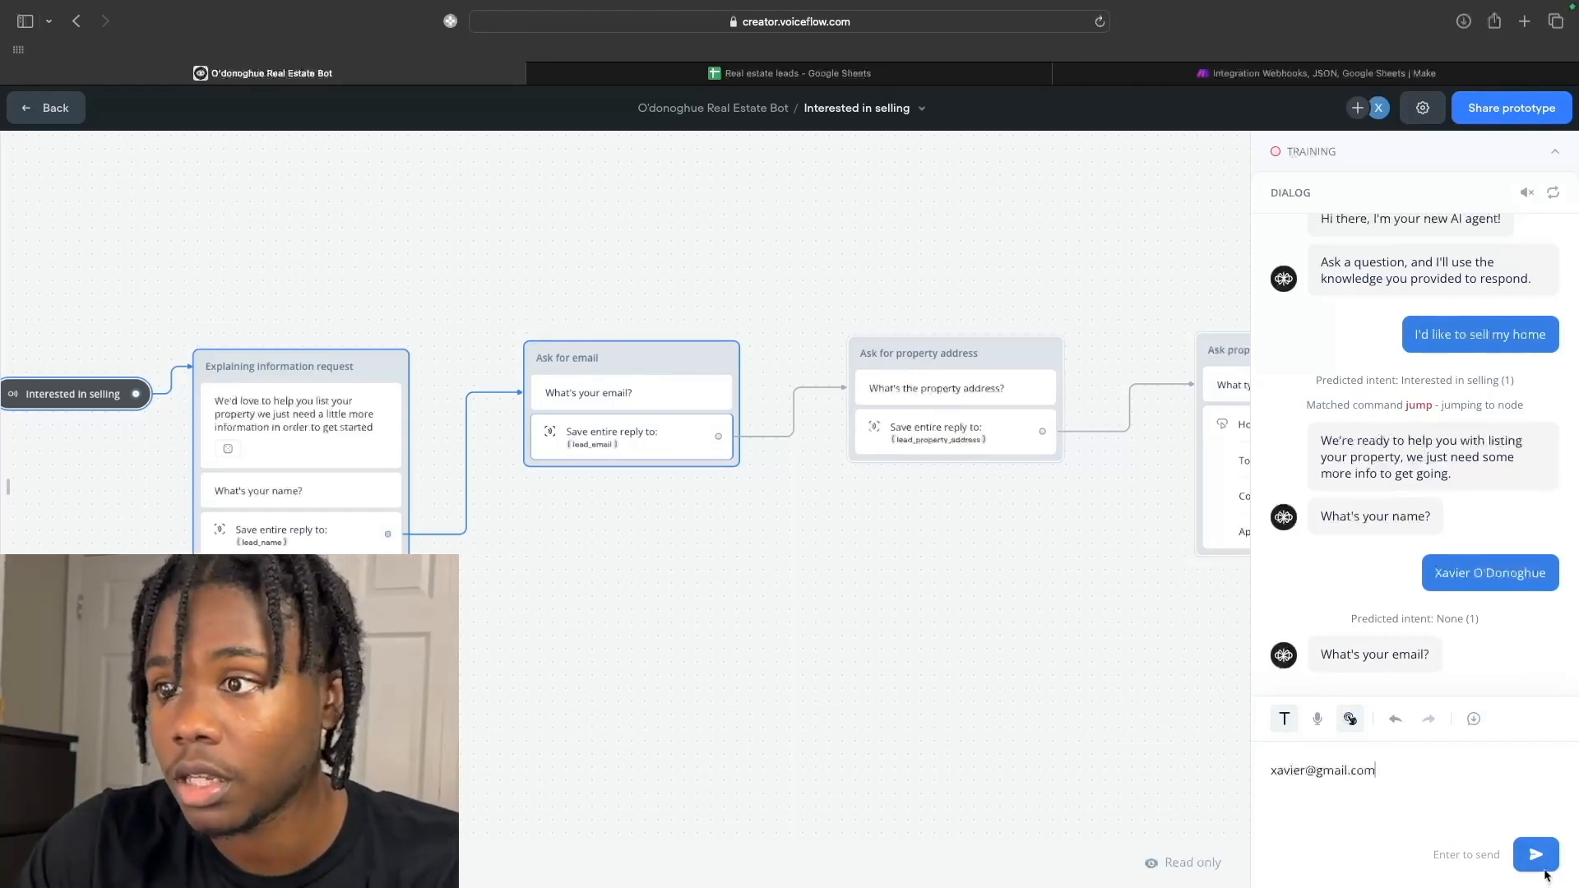
Give the lead's full name, email and property address, and choose Condo.
click(1540, 865)
text(123 Main St)
click(1535, 856)
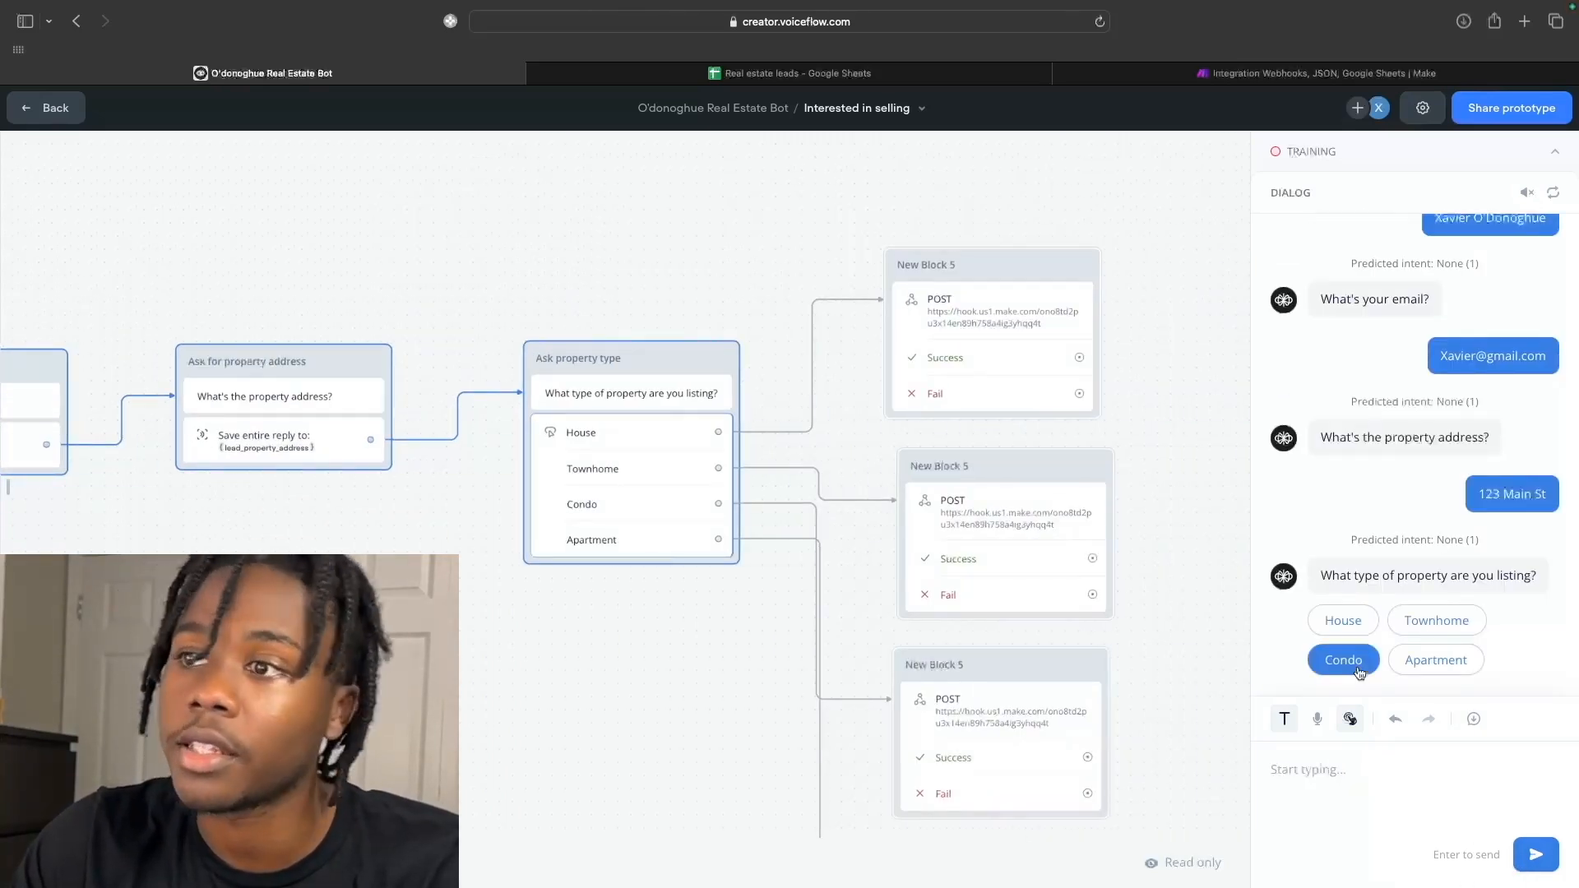
click(1359, 671)
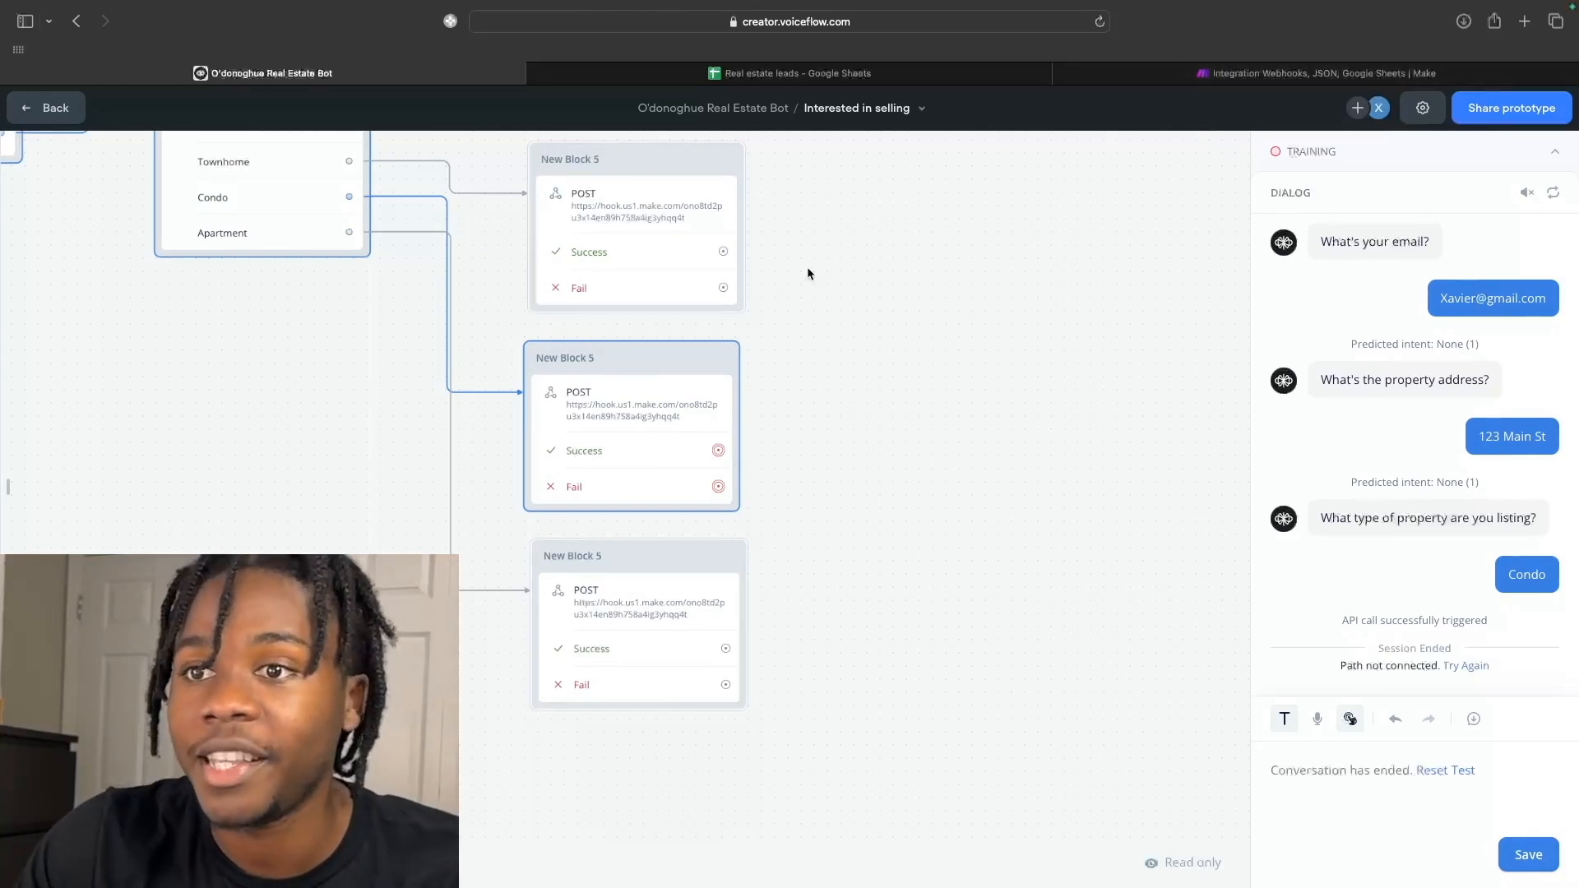
scroll(807, 267, up, 3)
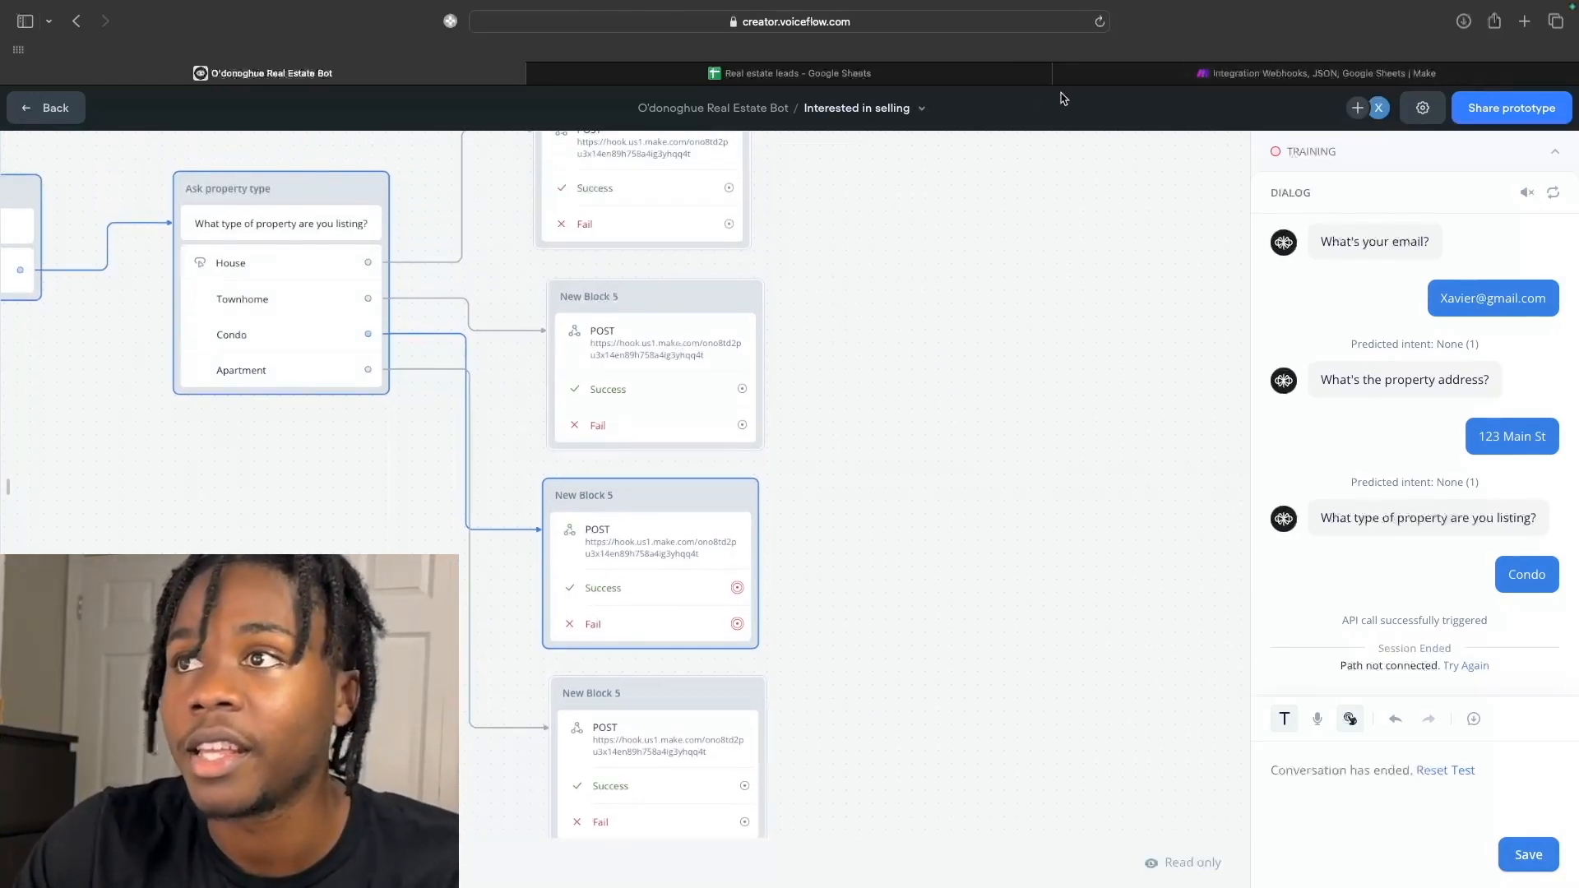
mouse_move(938, 73)
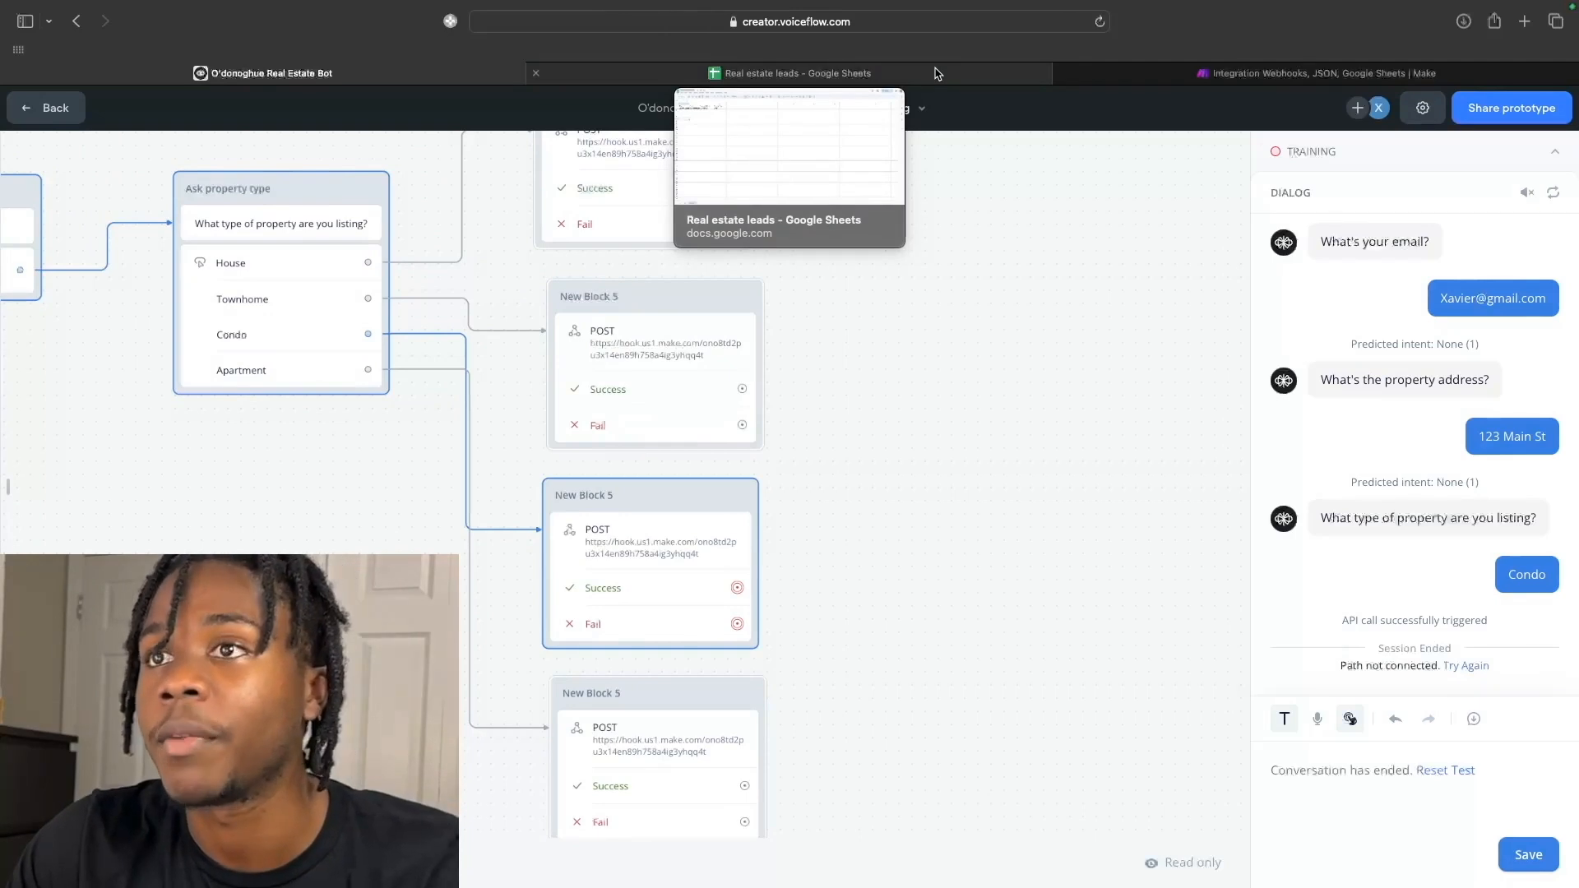
click(1247, 74)
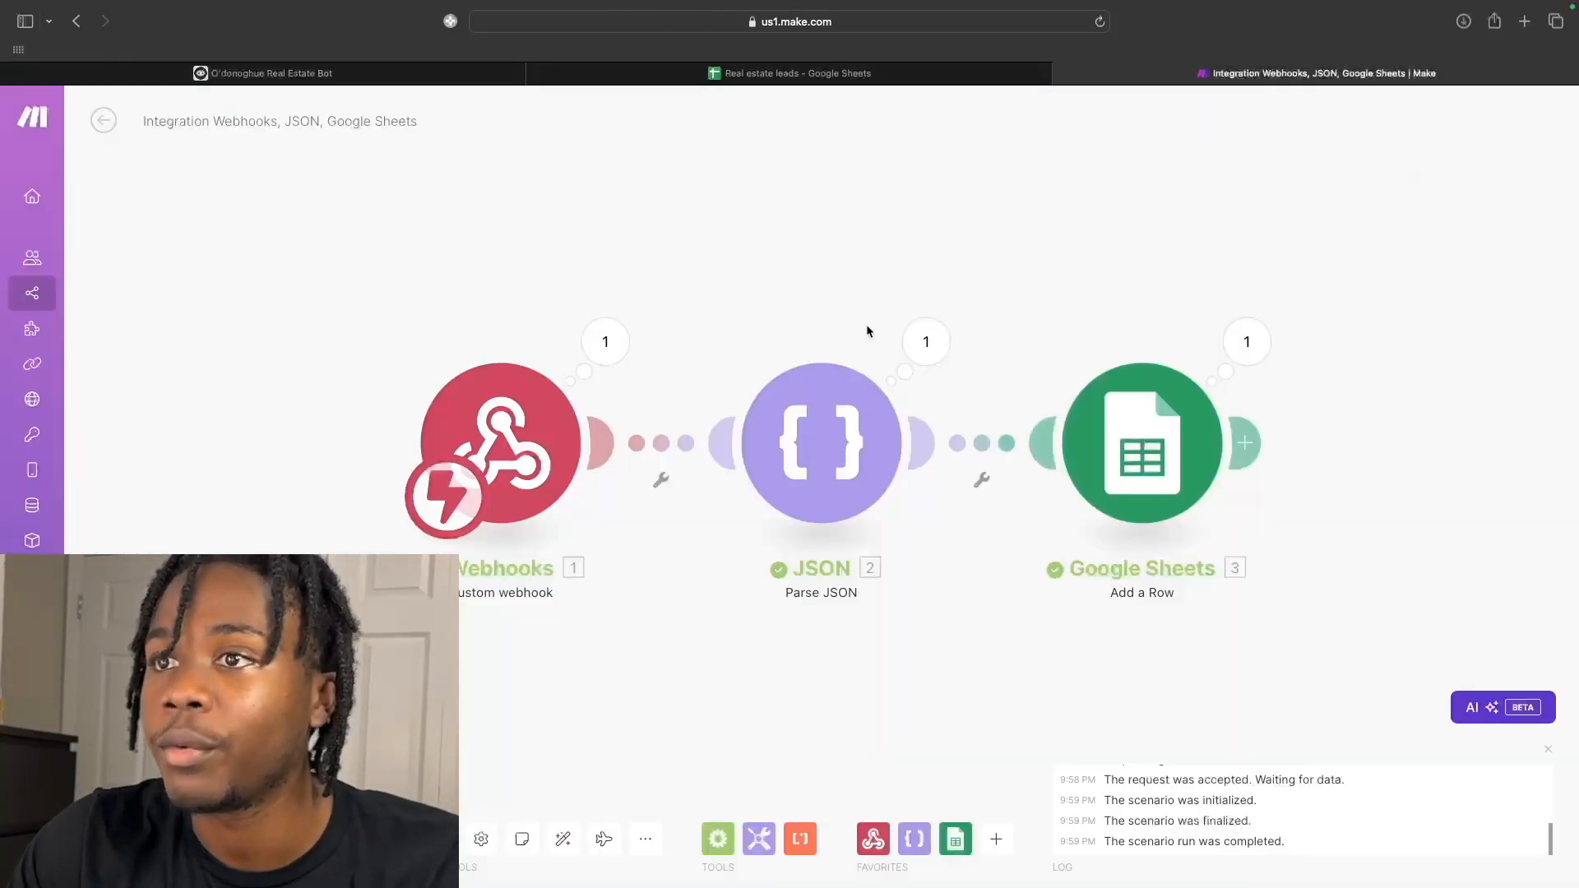
Confirm the Google Sheets step added row 2, then view the Real estate leads sheet.
click(1242, 342)
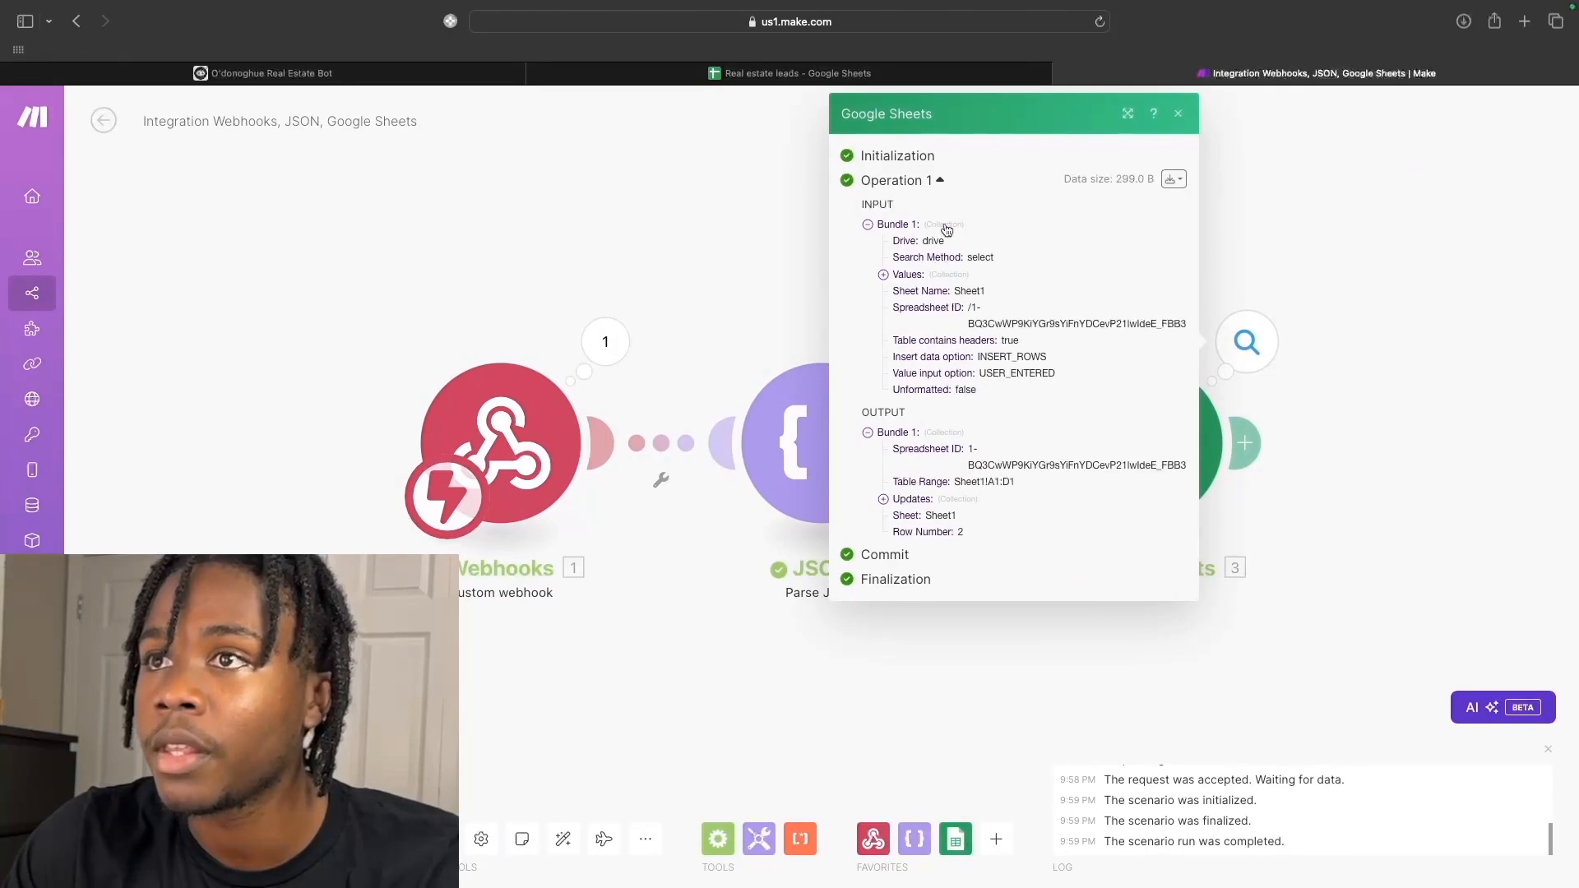
click(880, 76)
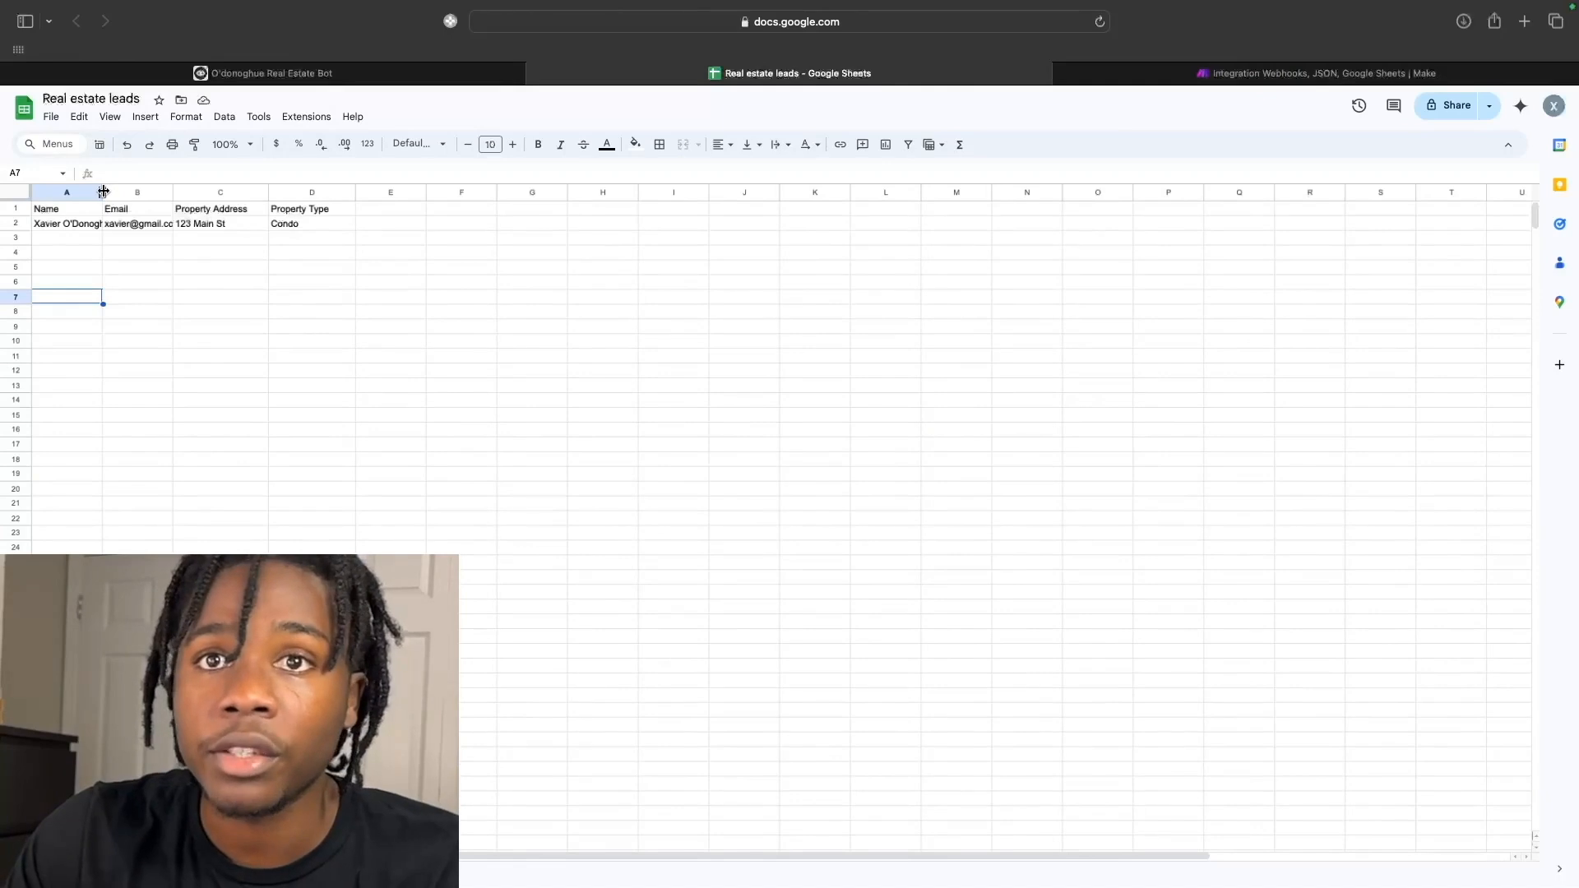
Widen column A so the new lead's full name in row 2 shows completely, then return to Voiceflow.
drag(103, 191, 205, 190)
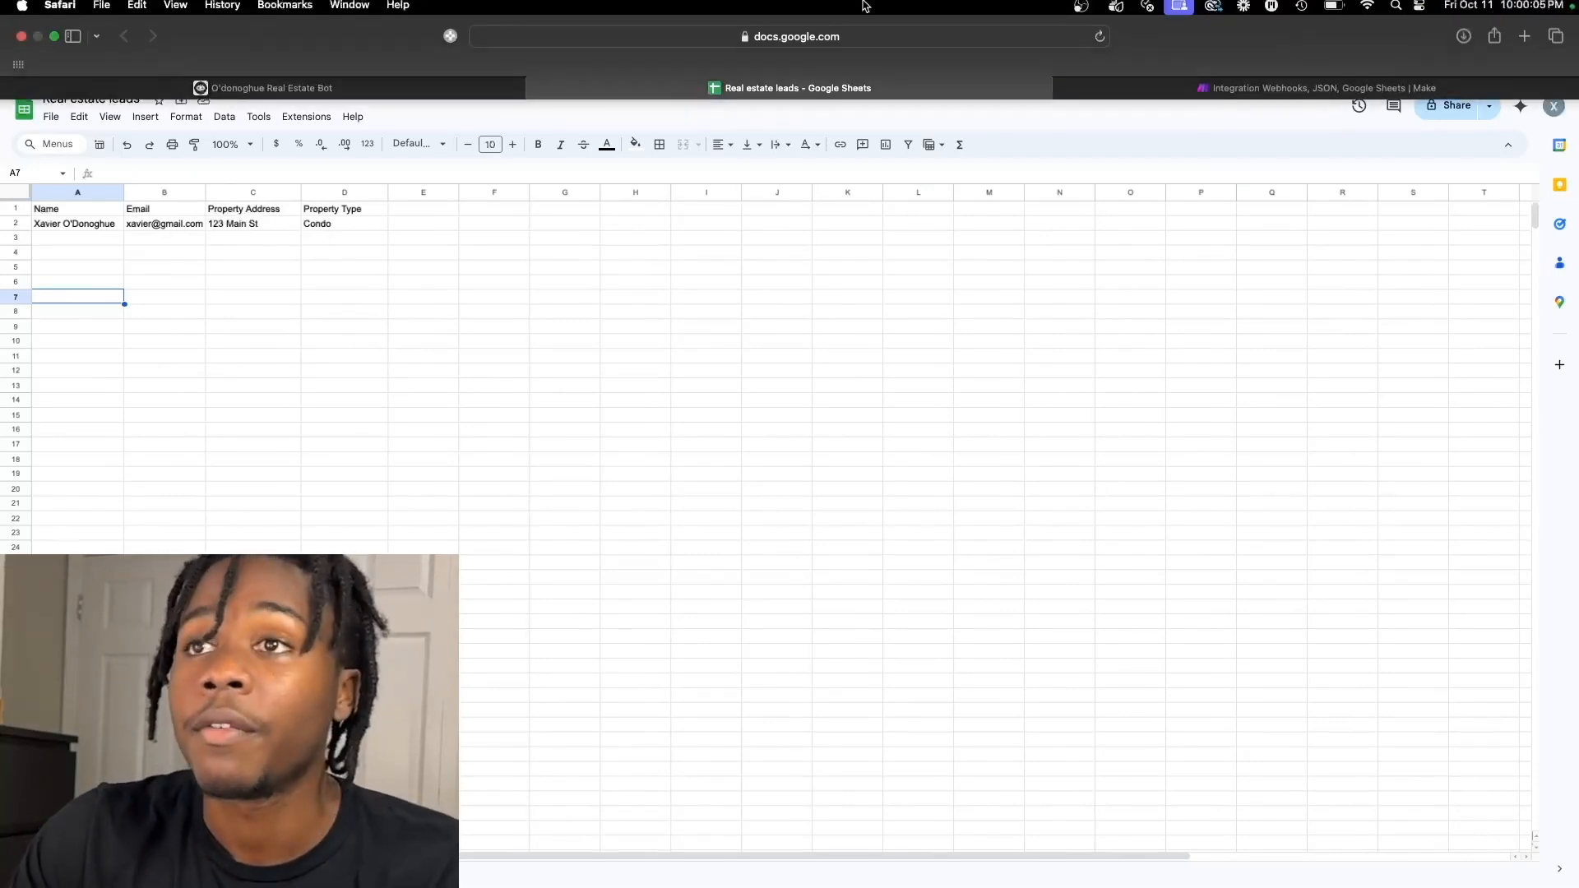
click(404, 95)
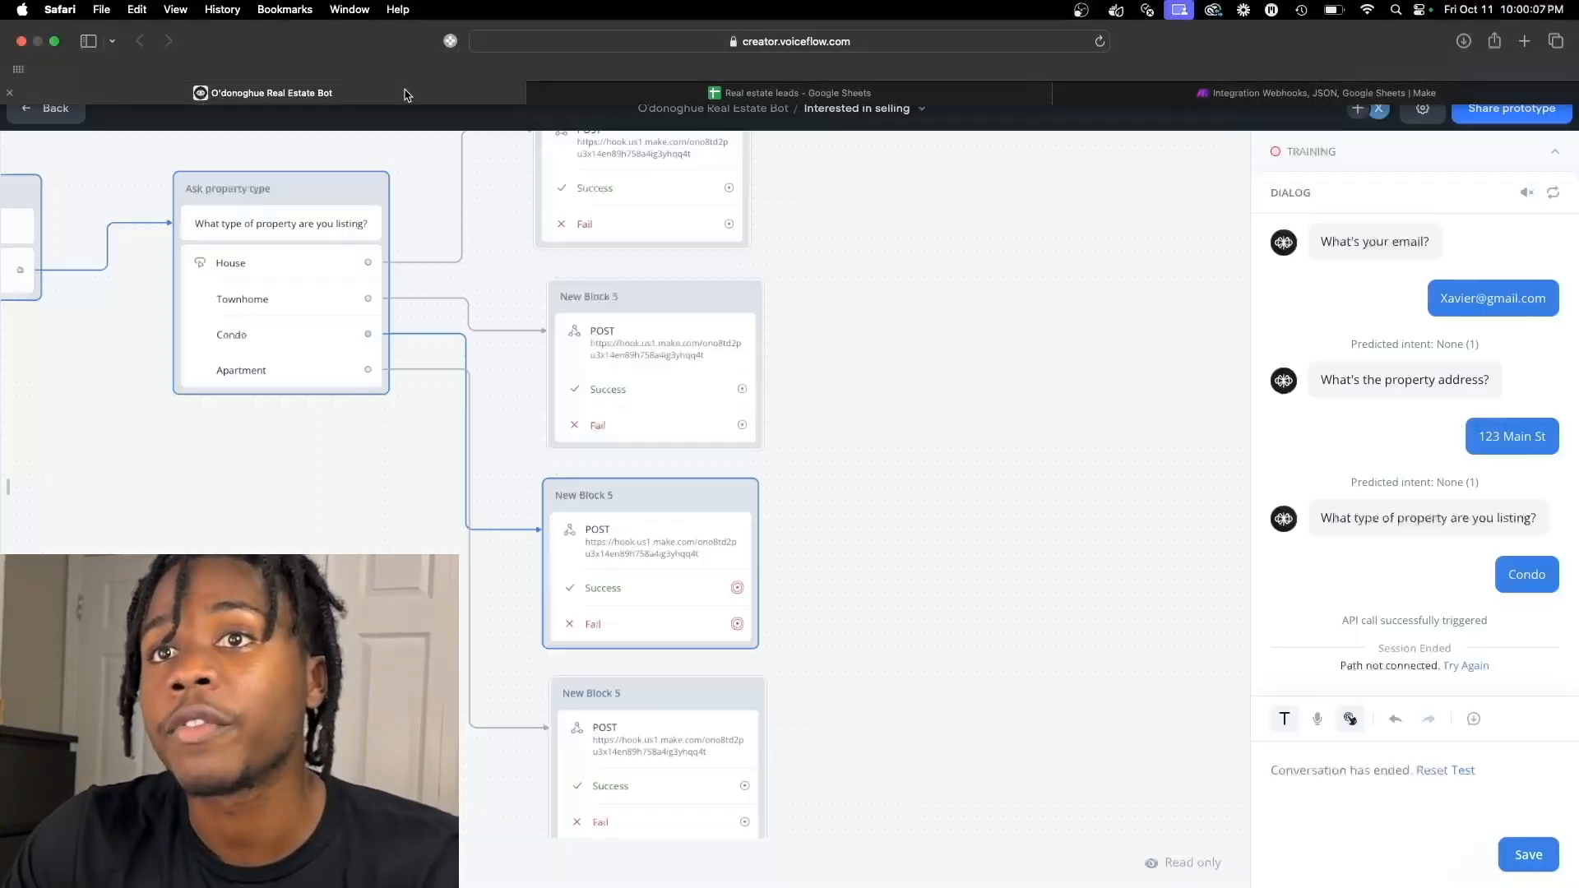
click(749, 78)
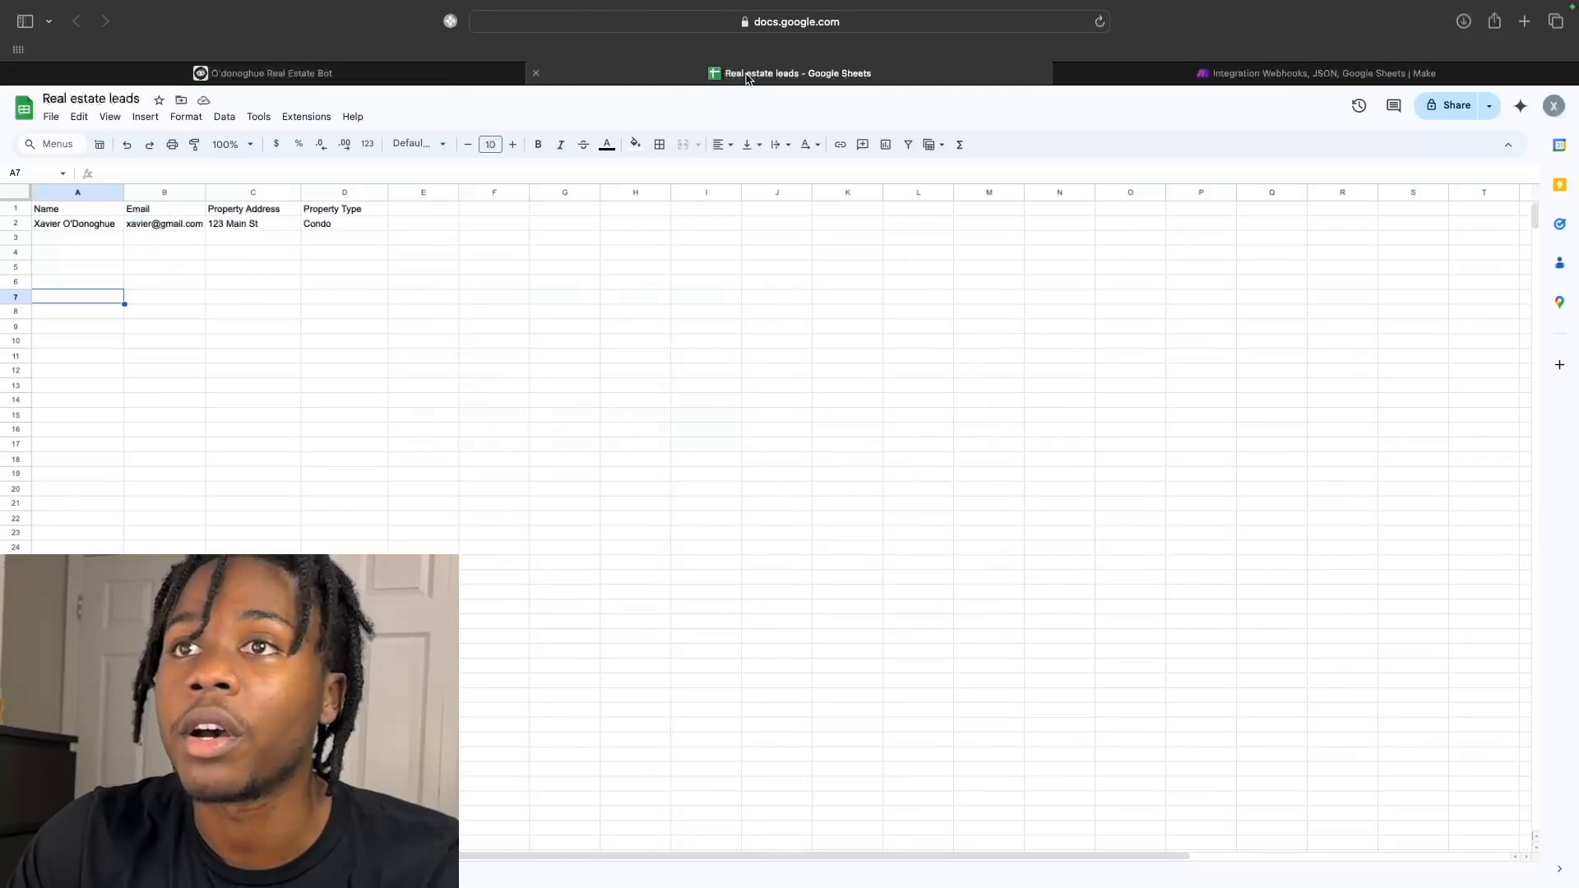
click(431, 75)
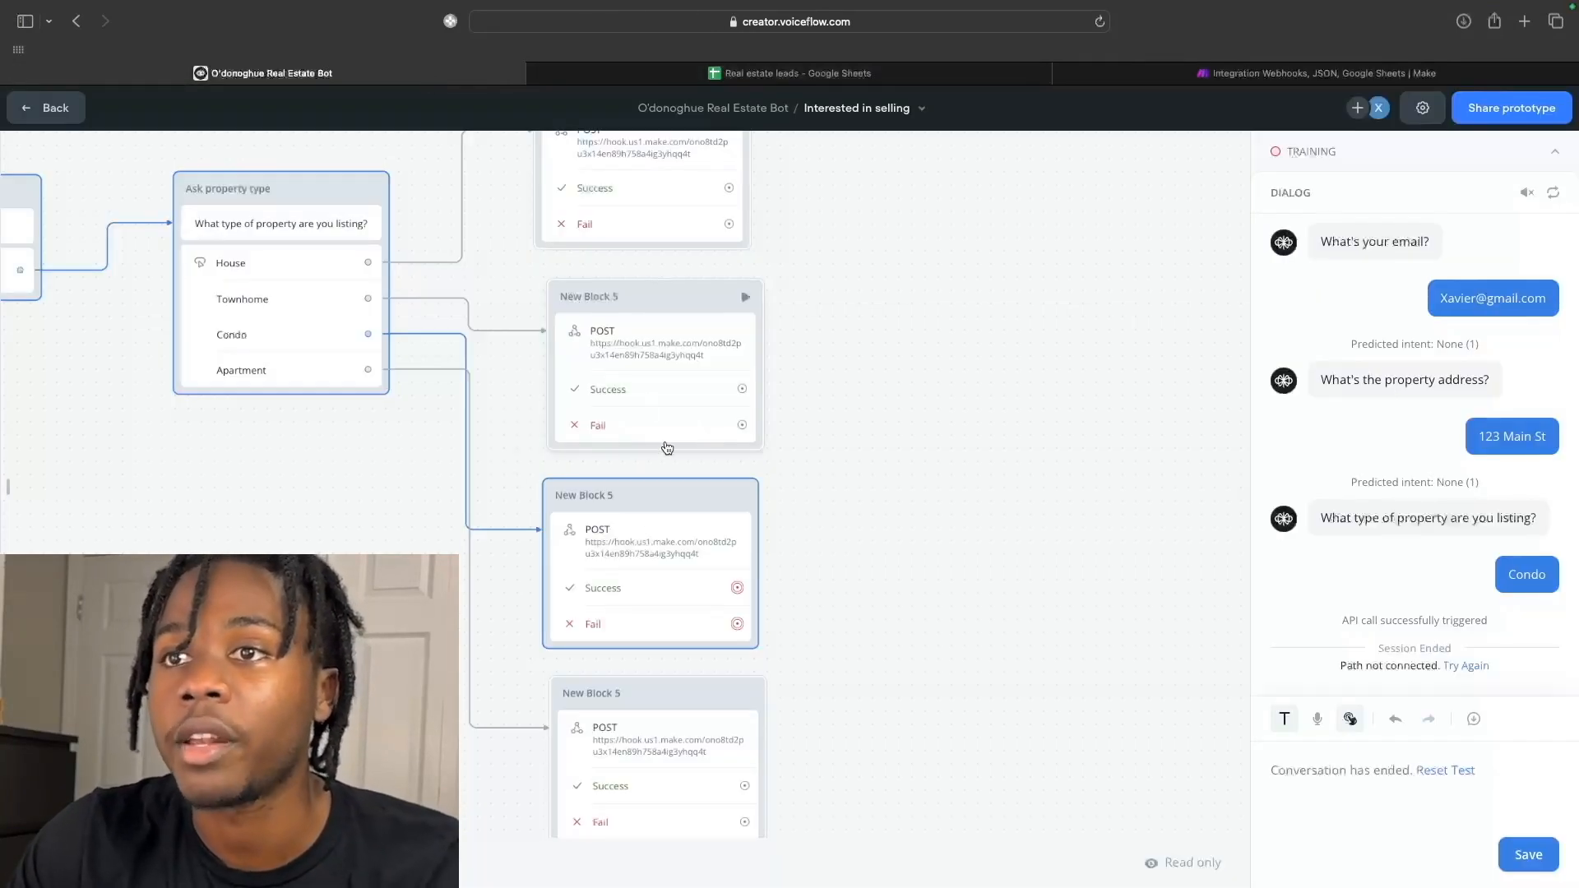
Save the Condo test chat to Conversations and exit test mode back to the flow editor.
scroll(755, 579, down, 1)
scroll(765, 609, down, 1)
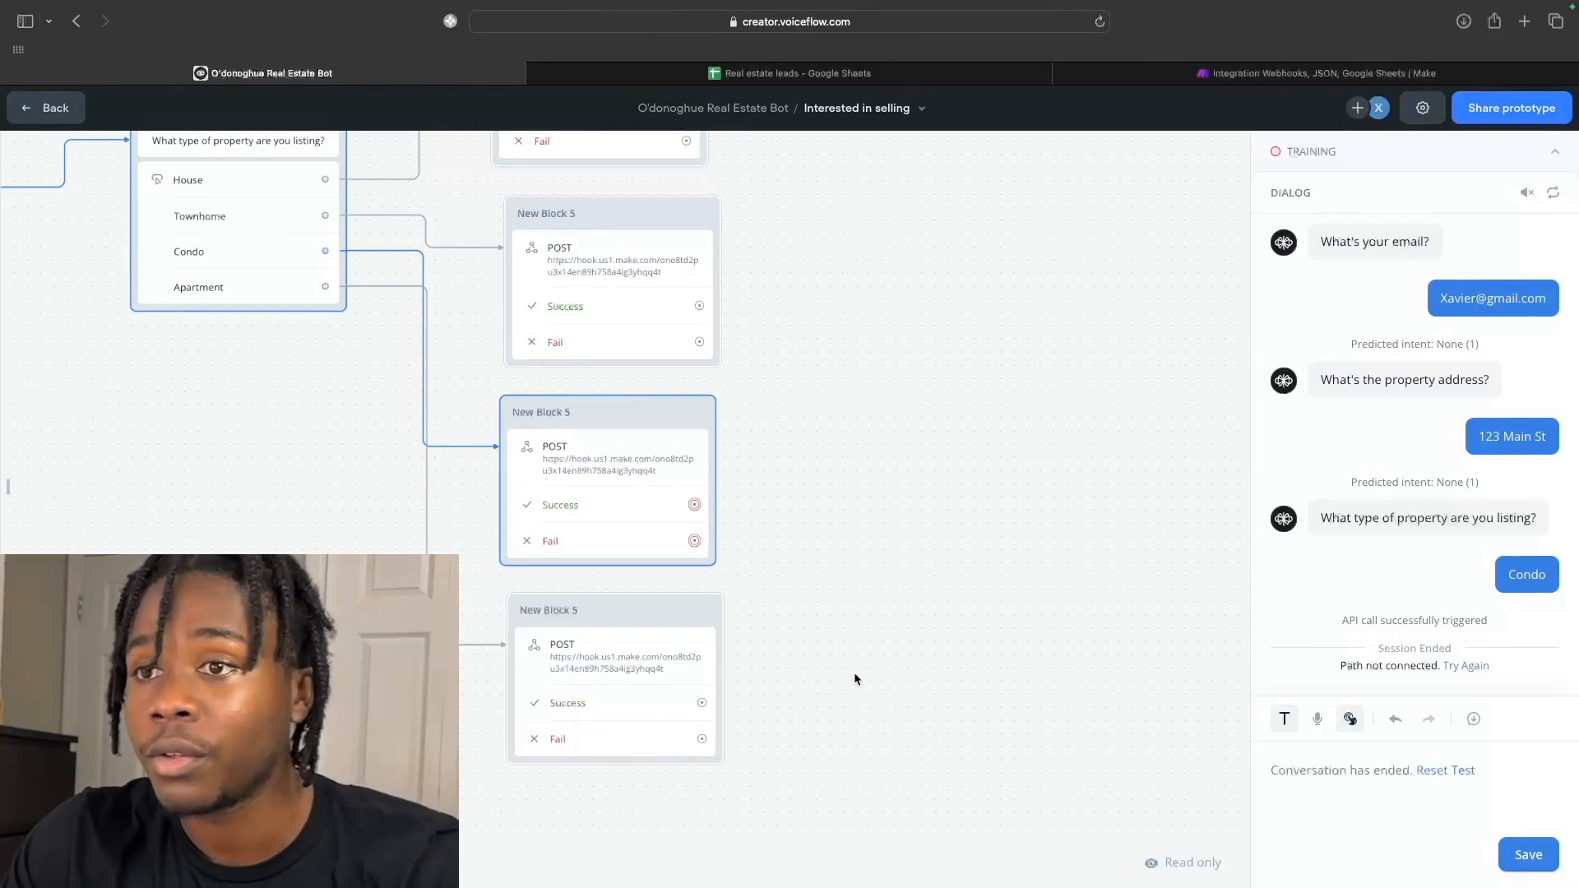
scroll(923, 490, down, 10)
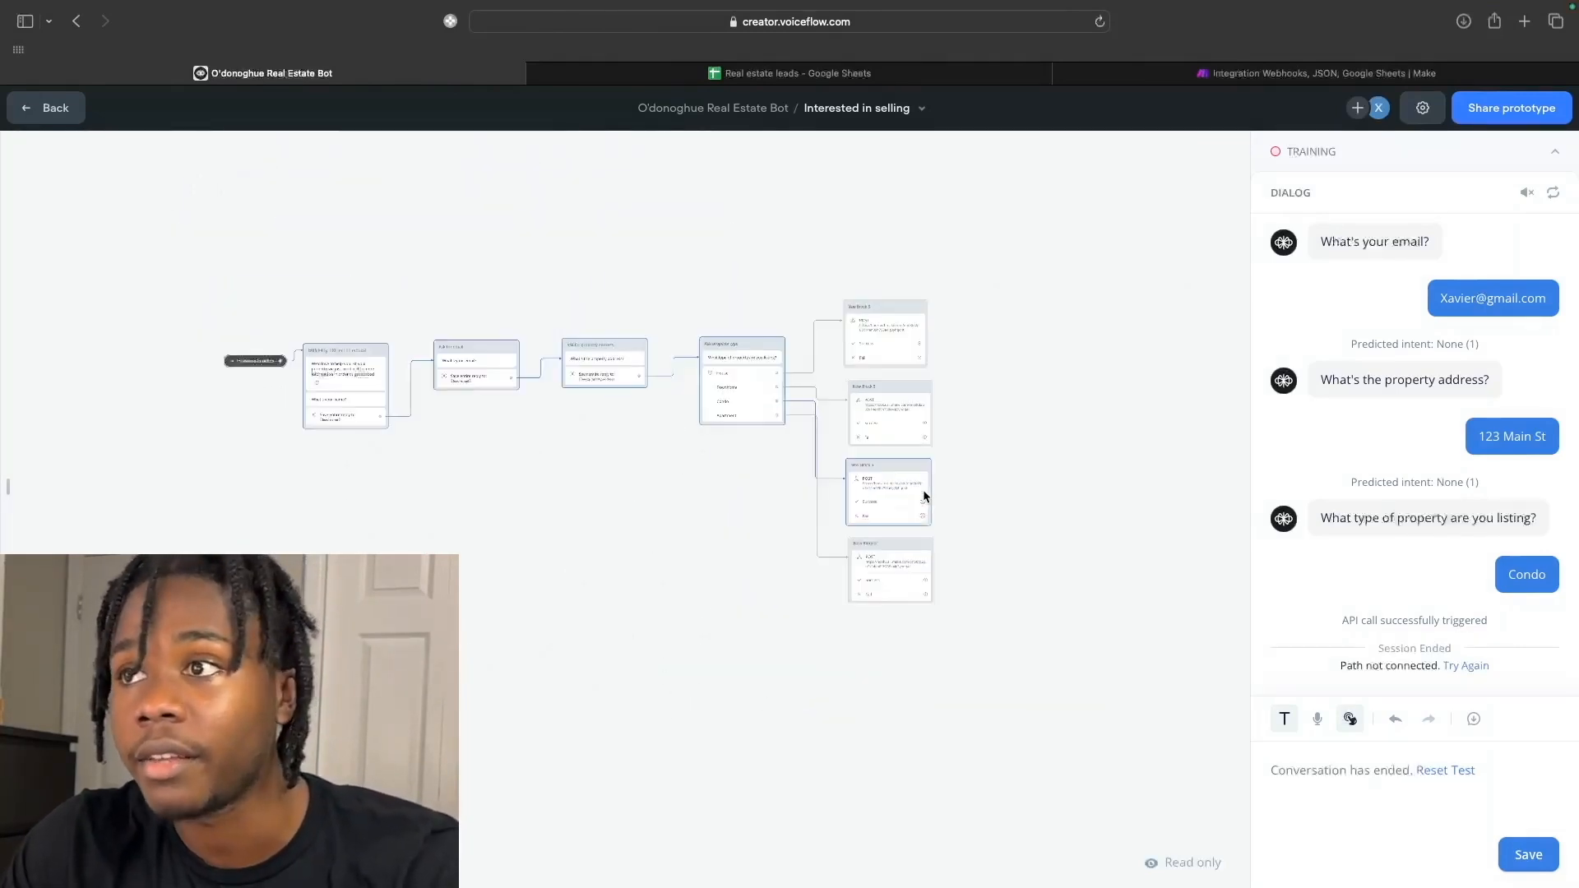
scroll(922, 494, up, 5)
click(1528, 855)
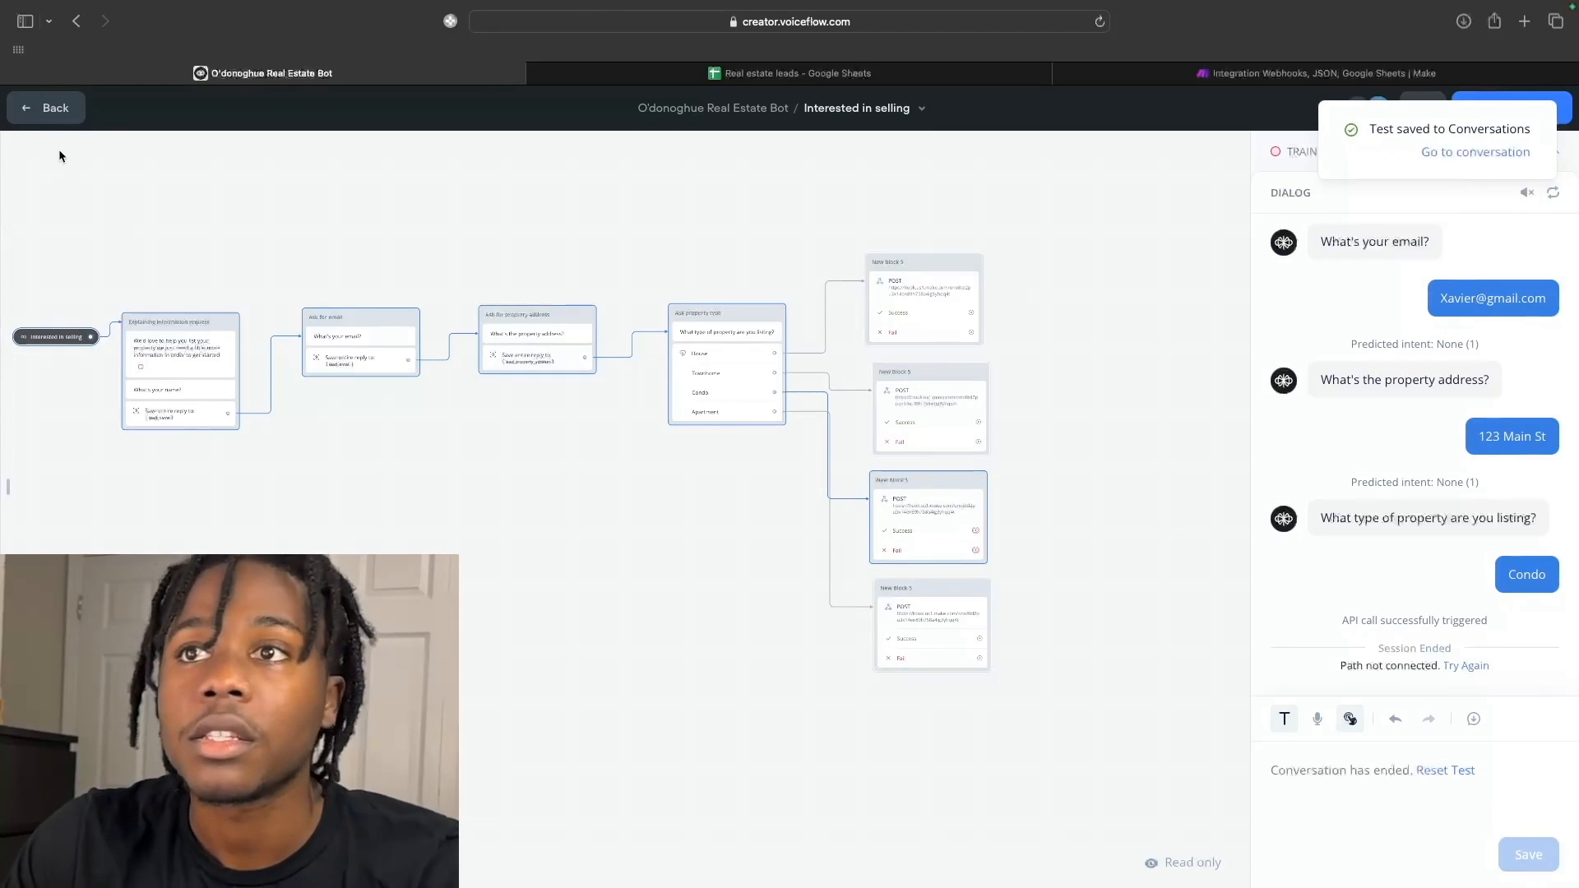
click(51, 107)
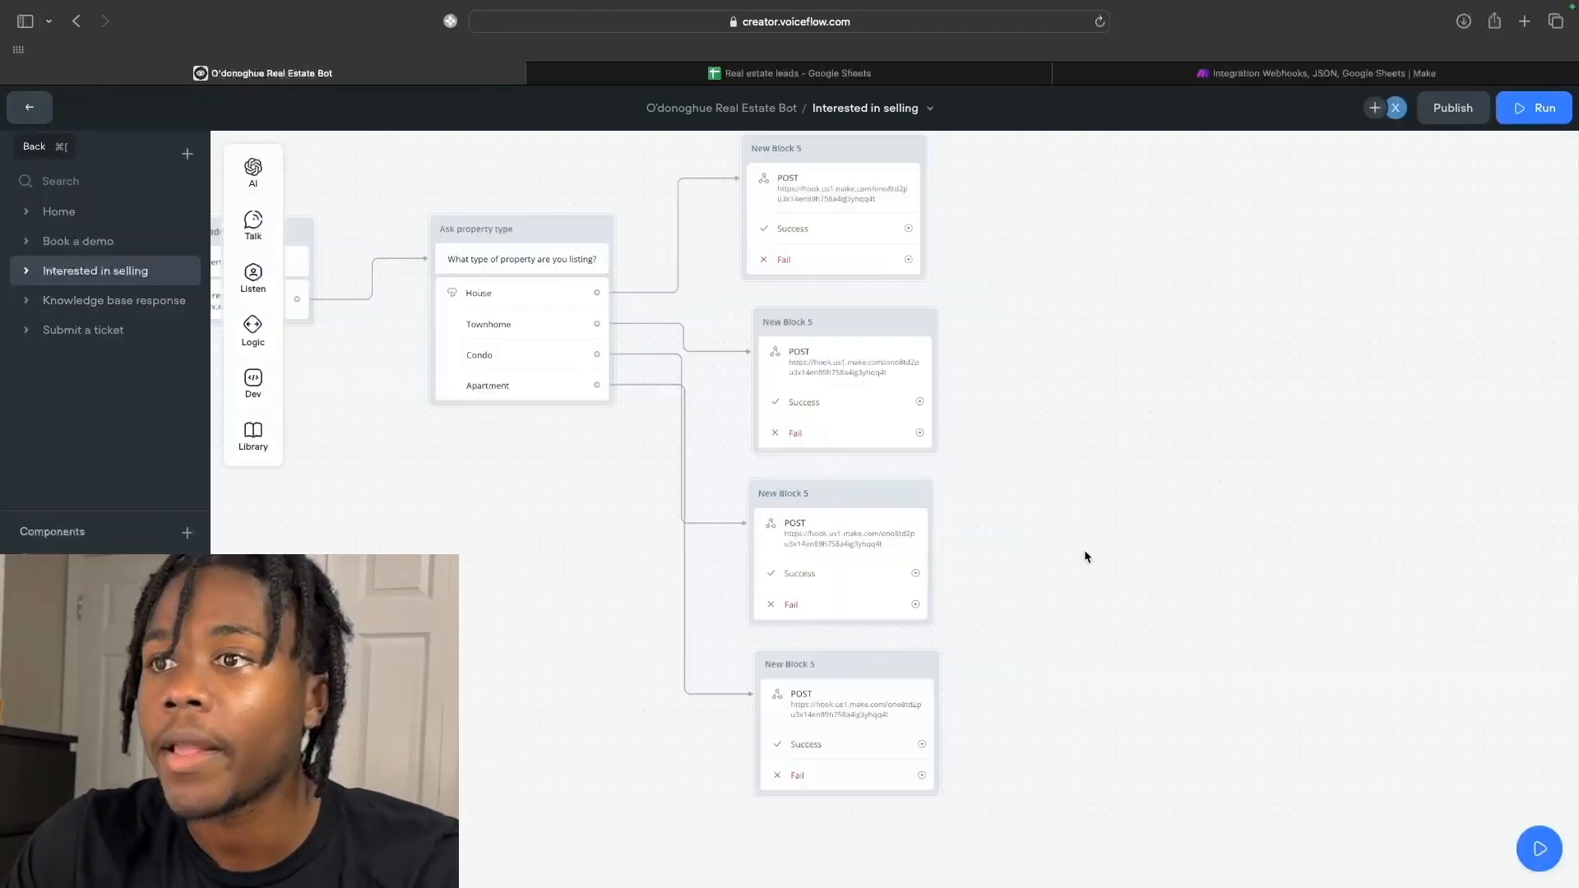
Add a new message block saying something went wrong and asking the user to re-enter their concern.
right_click(1099, 331)
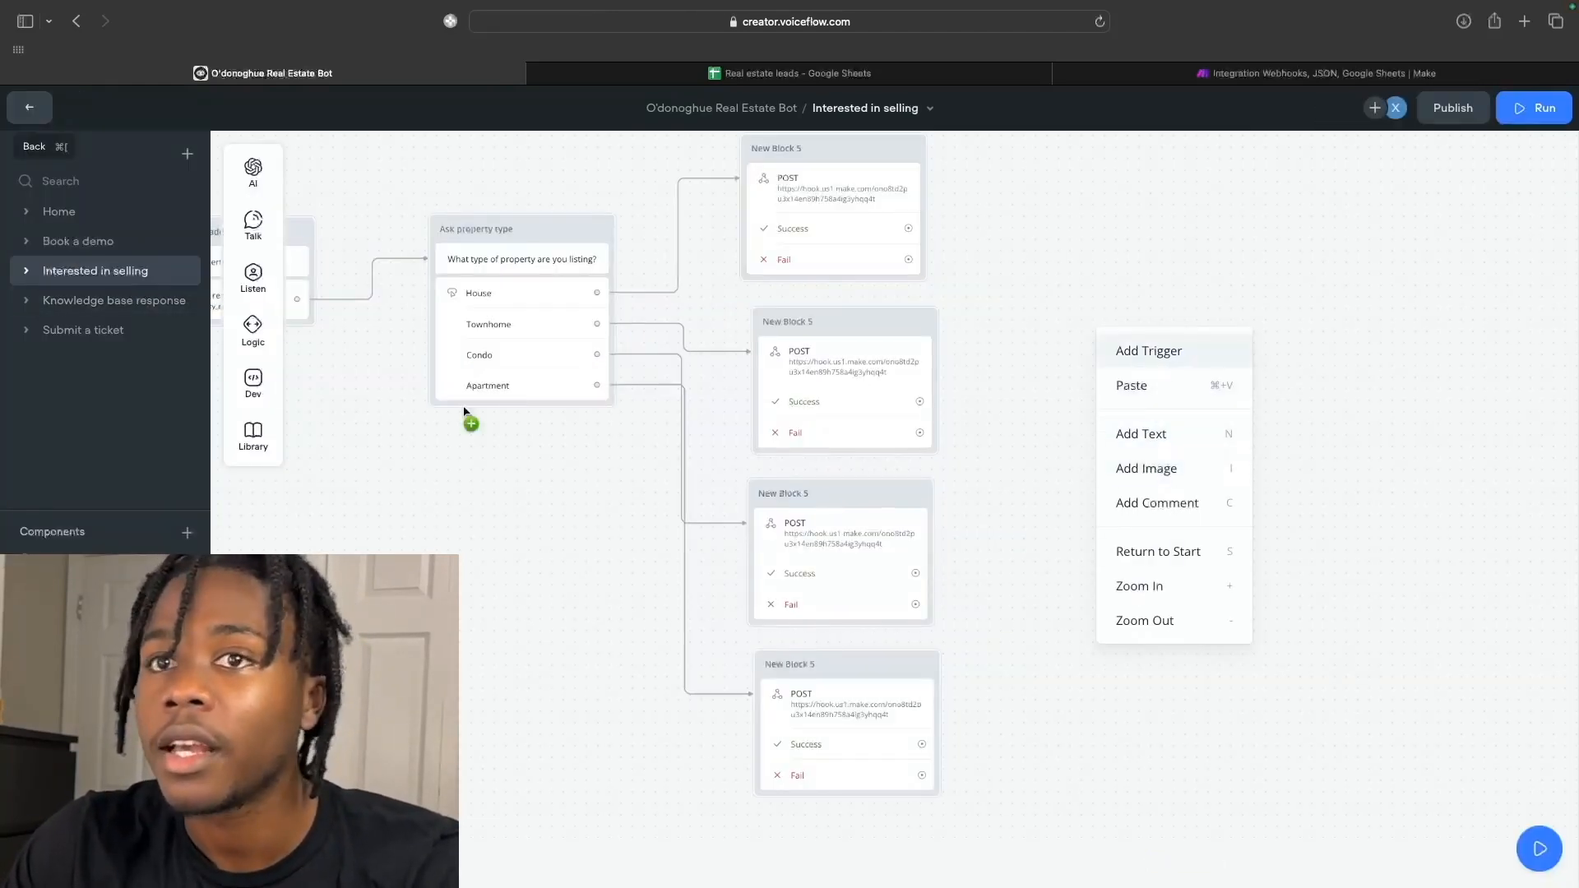
mouse_move(254, 224)
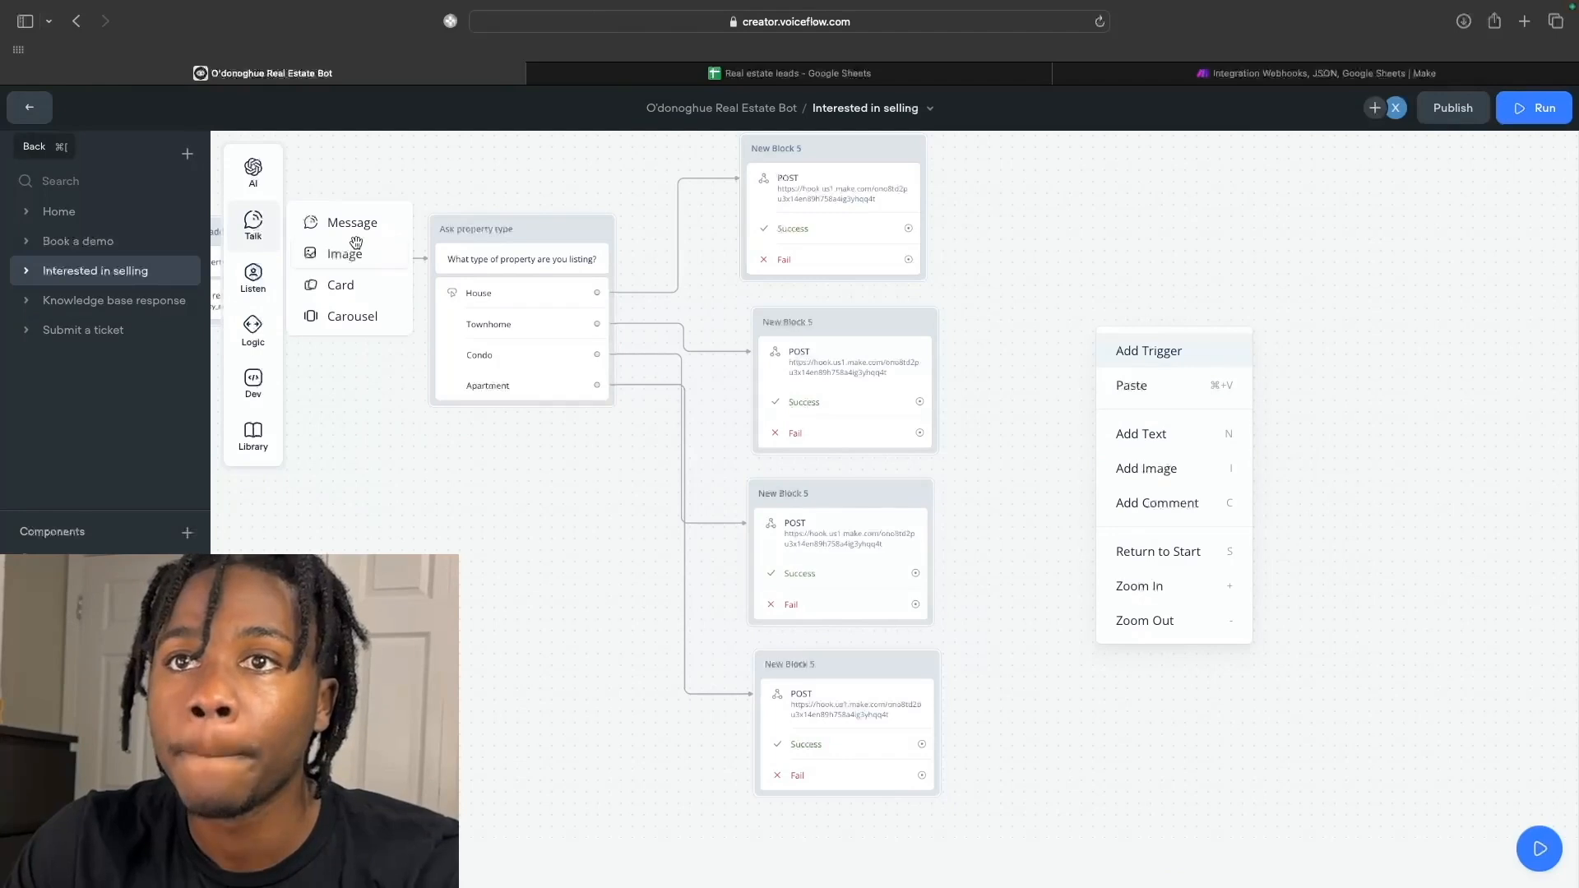
drag(334, 233, 1080, 349)
click(1058, 540)
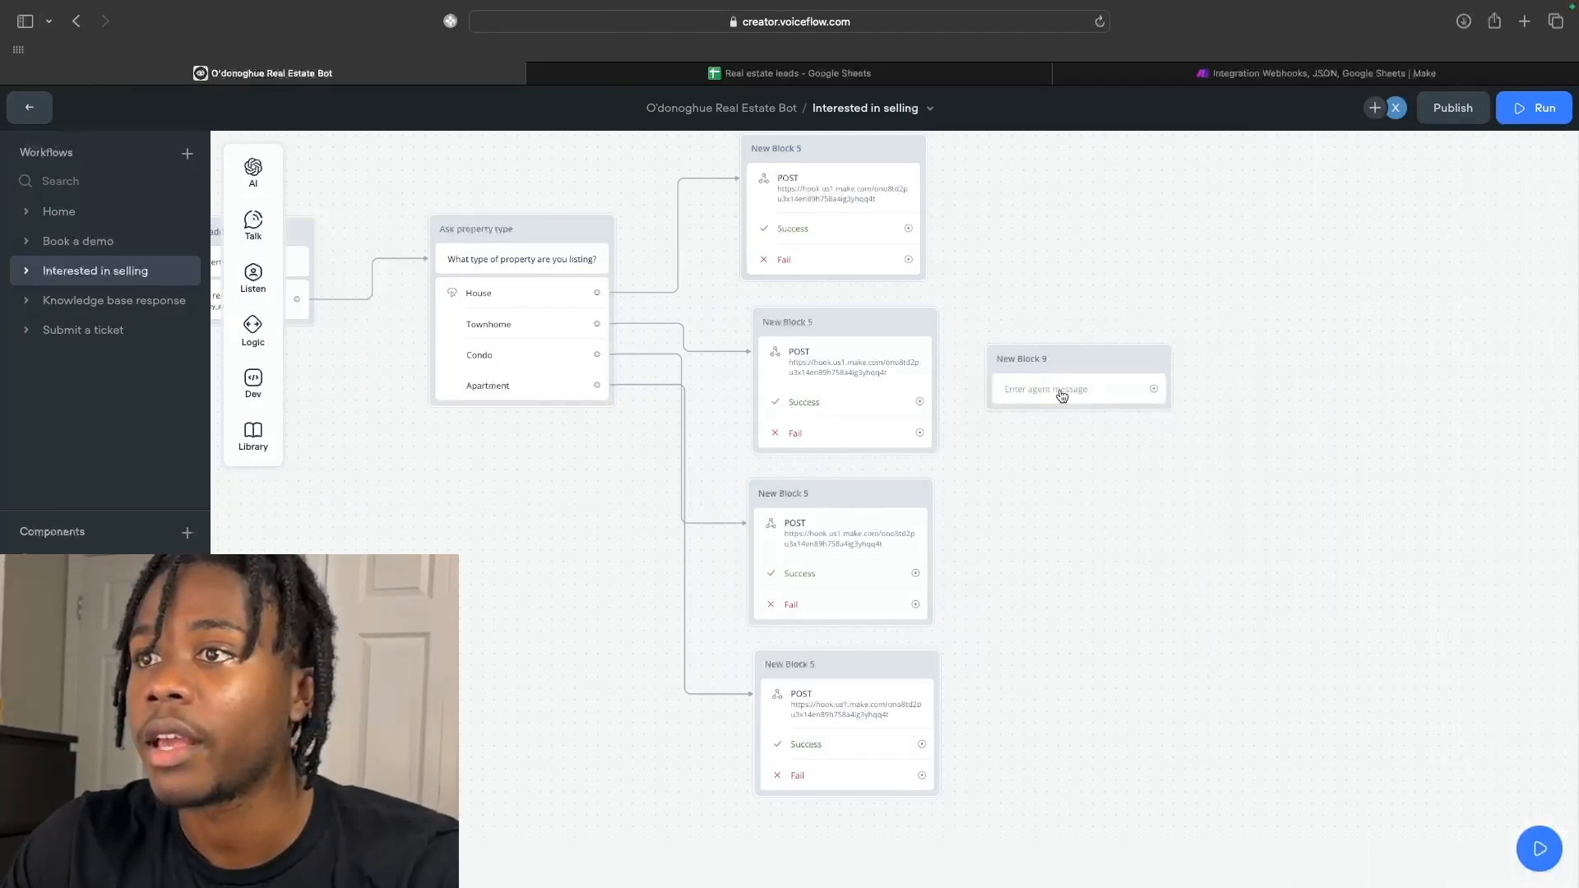
drag(1069, 367, 1155, 434)
click(1142, 448)
click(1337, 229)
text(Sorry something)
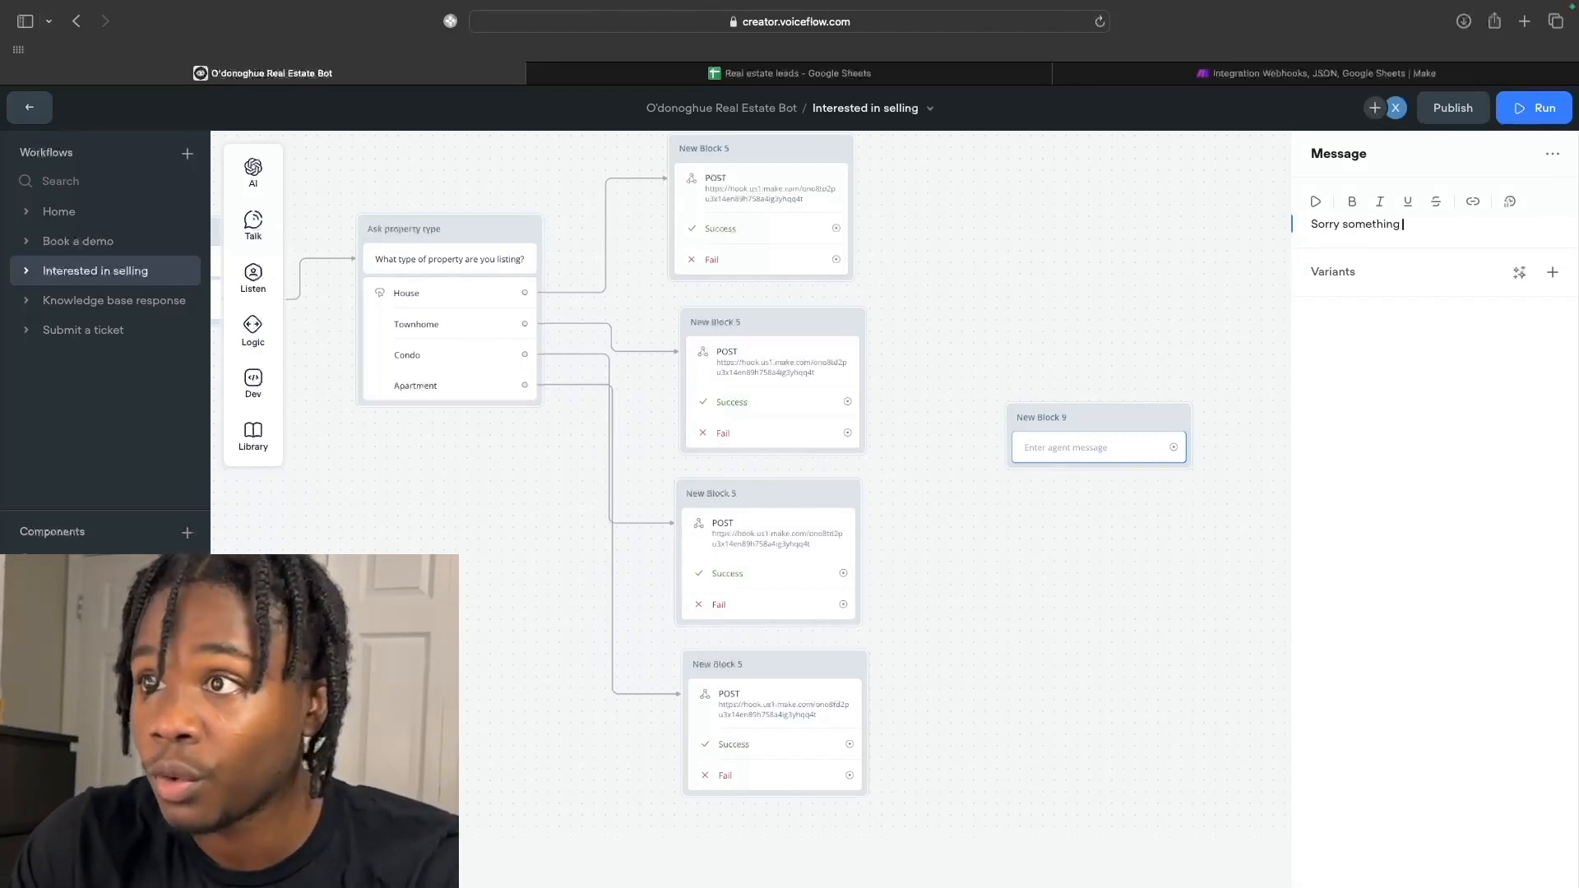
text( went wrong please)
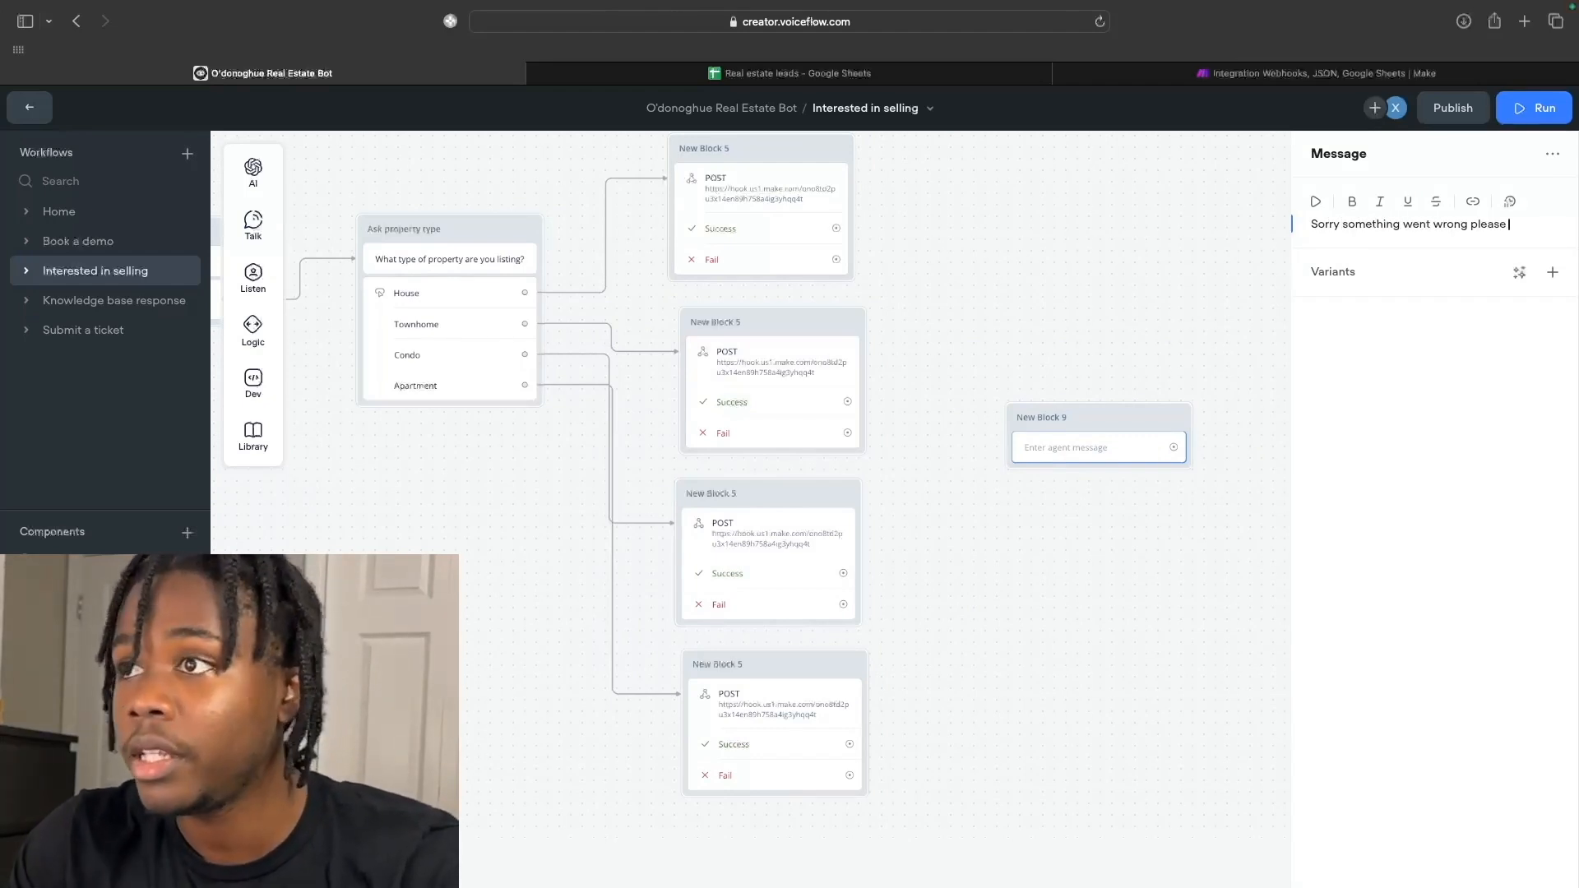
text( enter your)
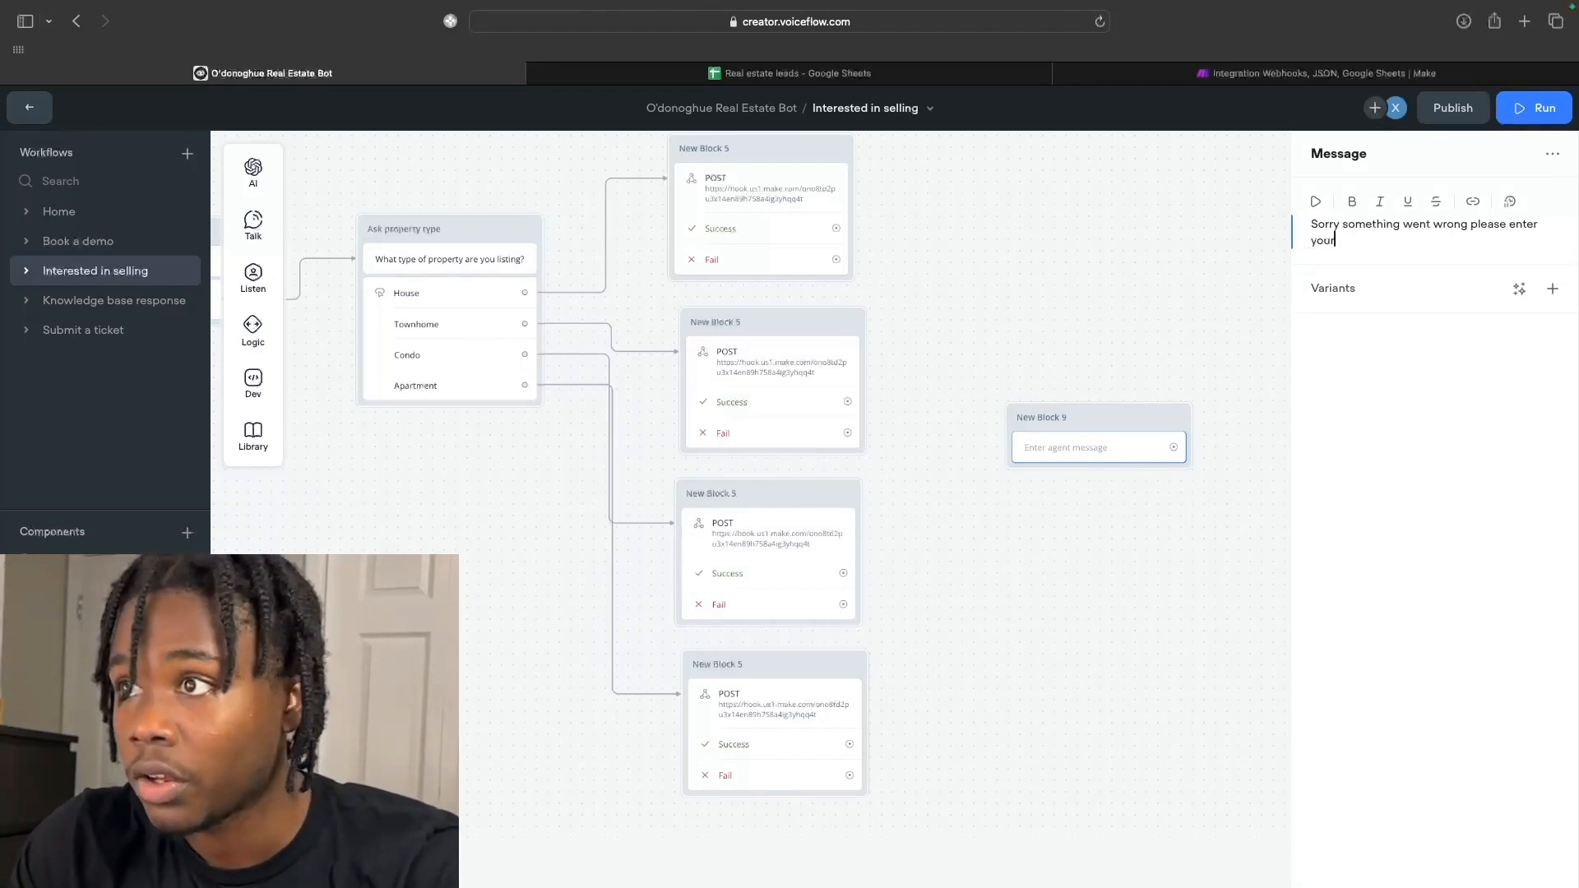
text( original)
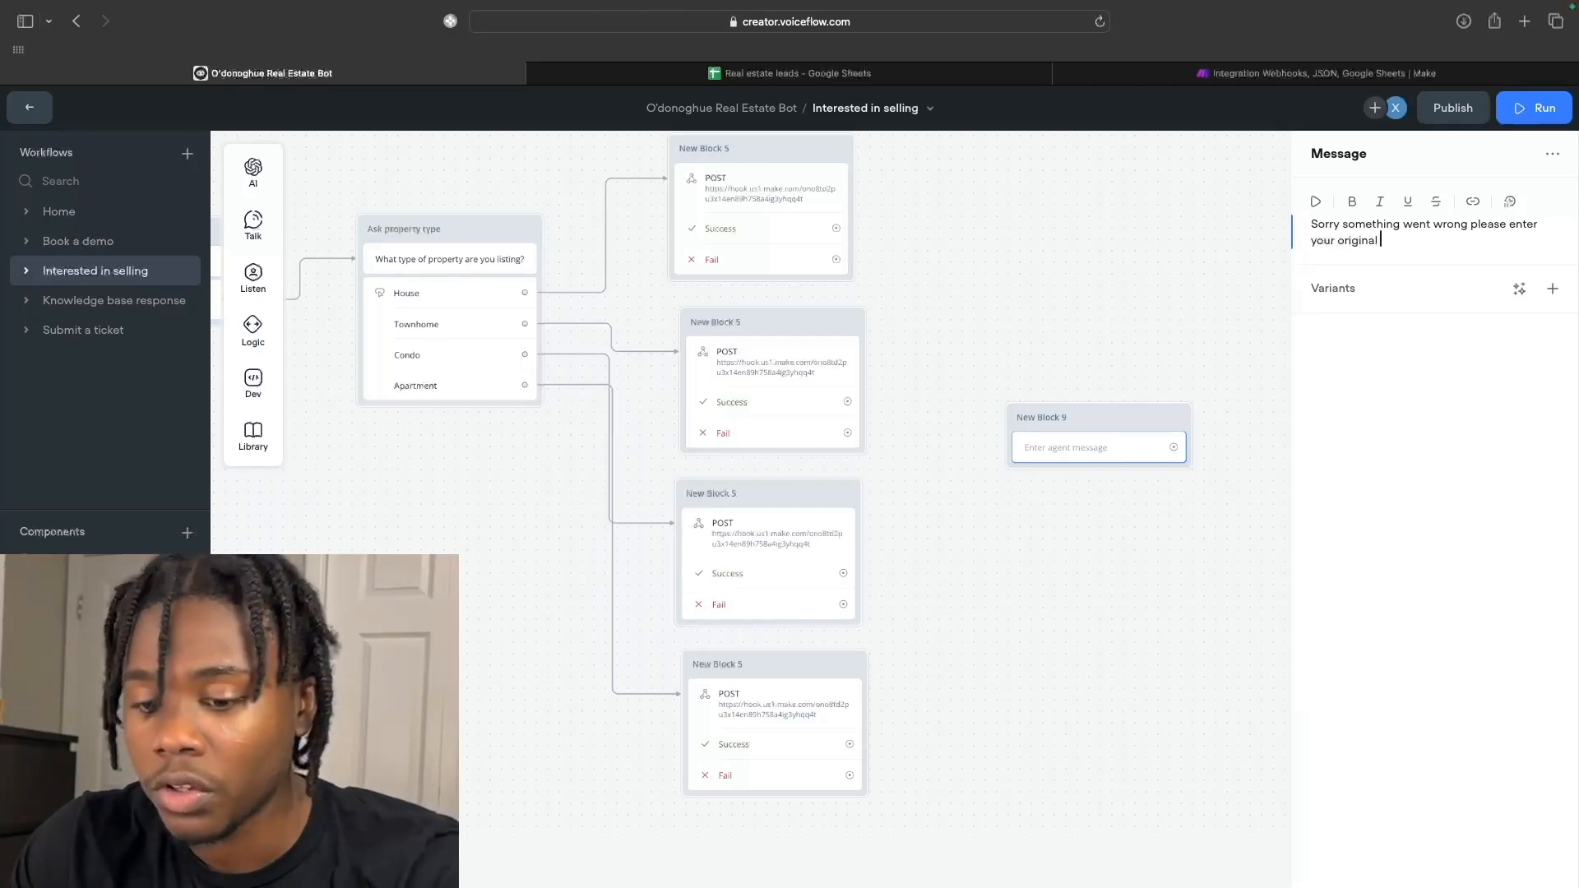
text( concern and try again.)
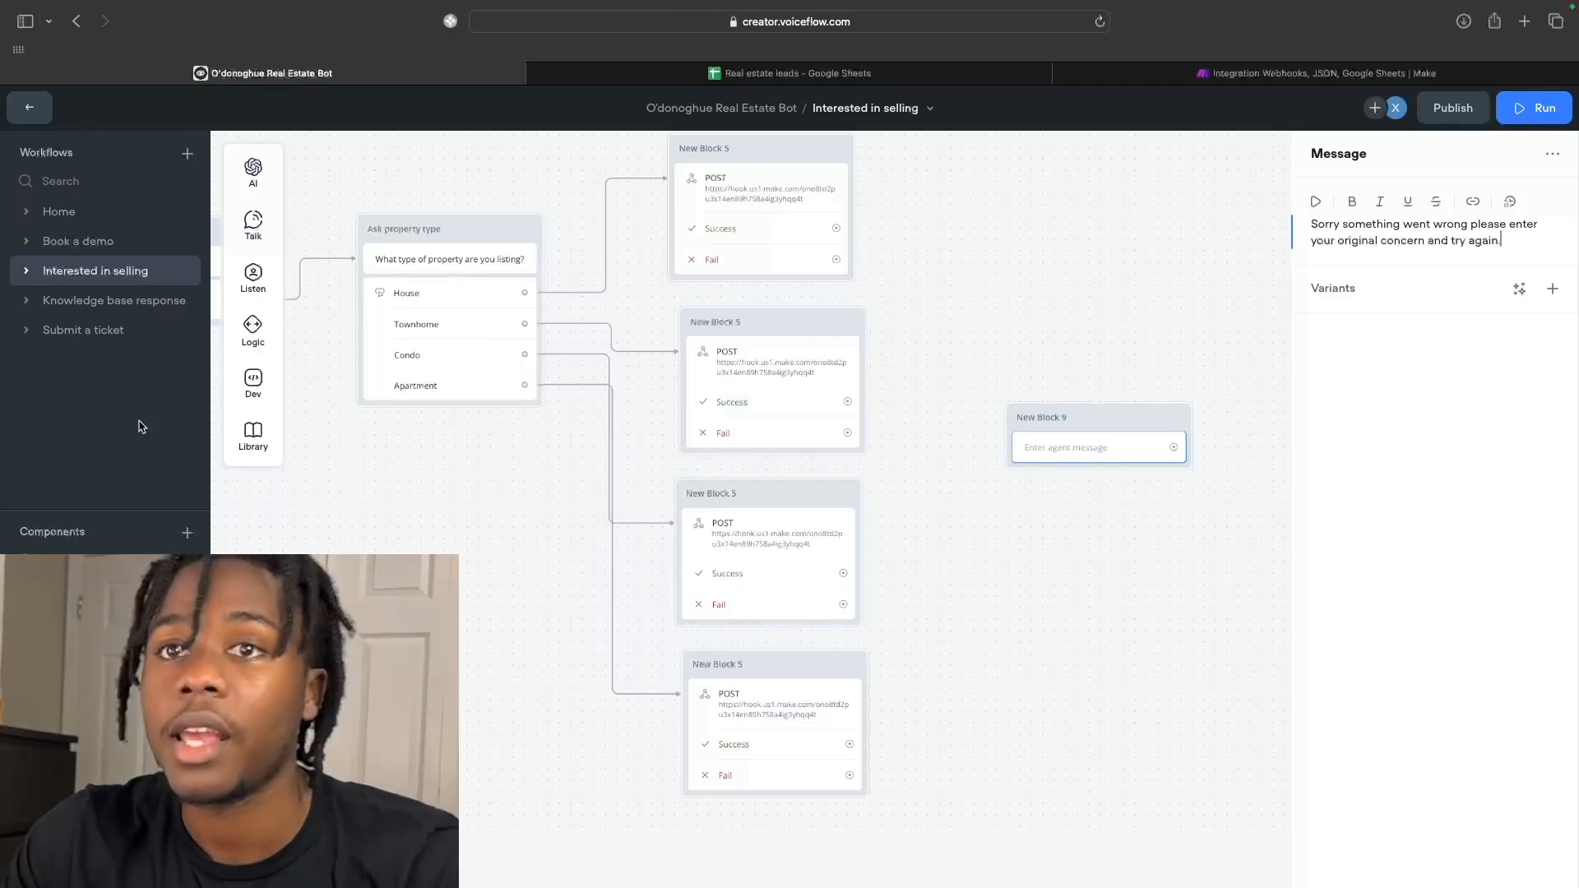
Add a buttons step to the new block and rename it 'Error'.
mouse_move(253, 278)
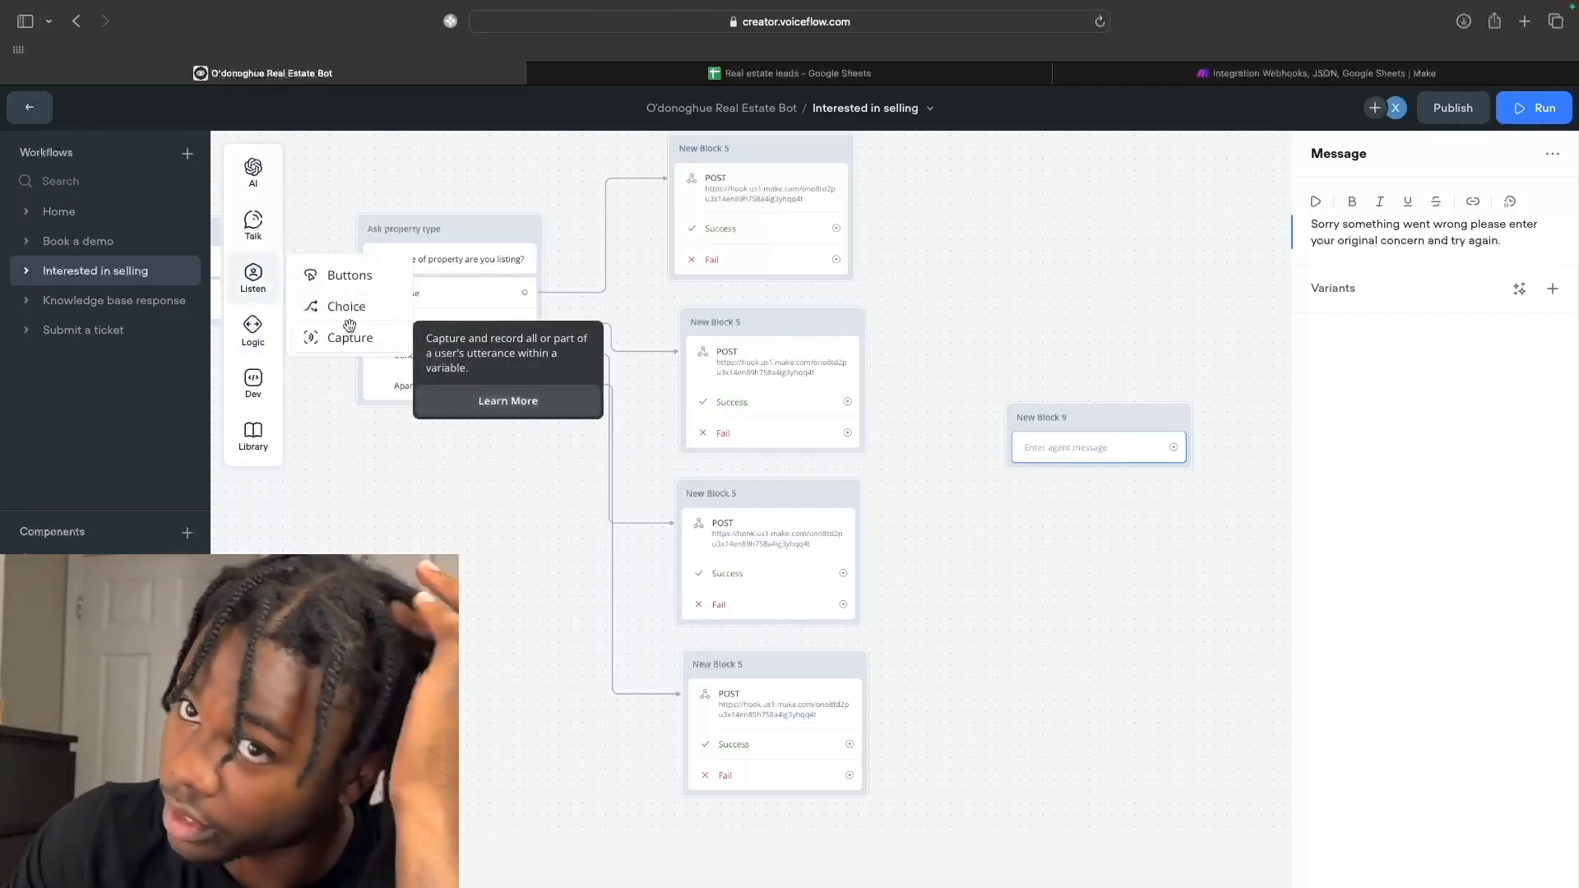
drag(350, 277, 1085, 490)
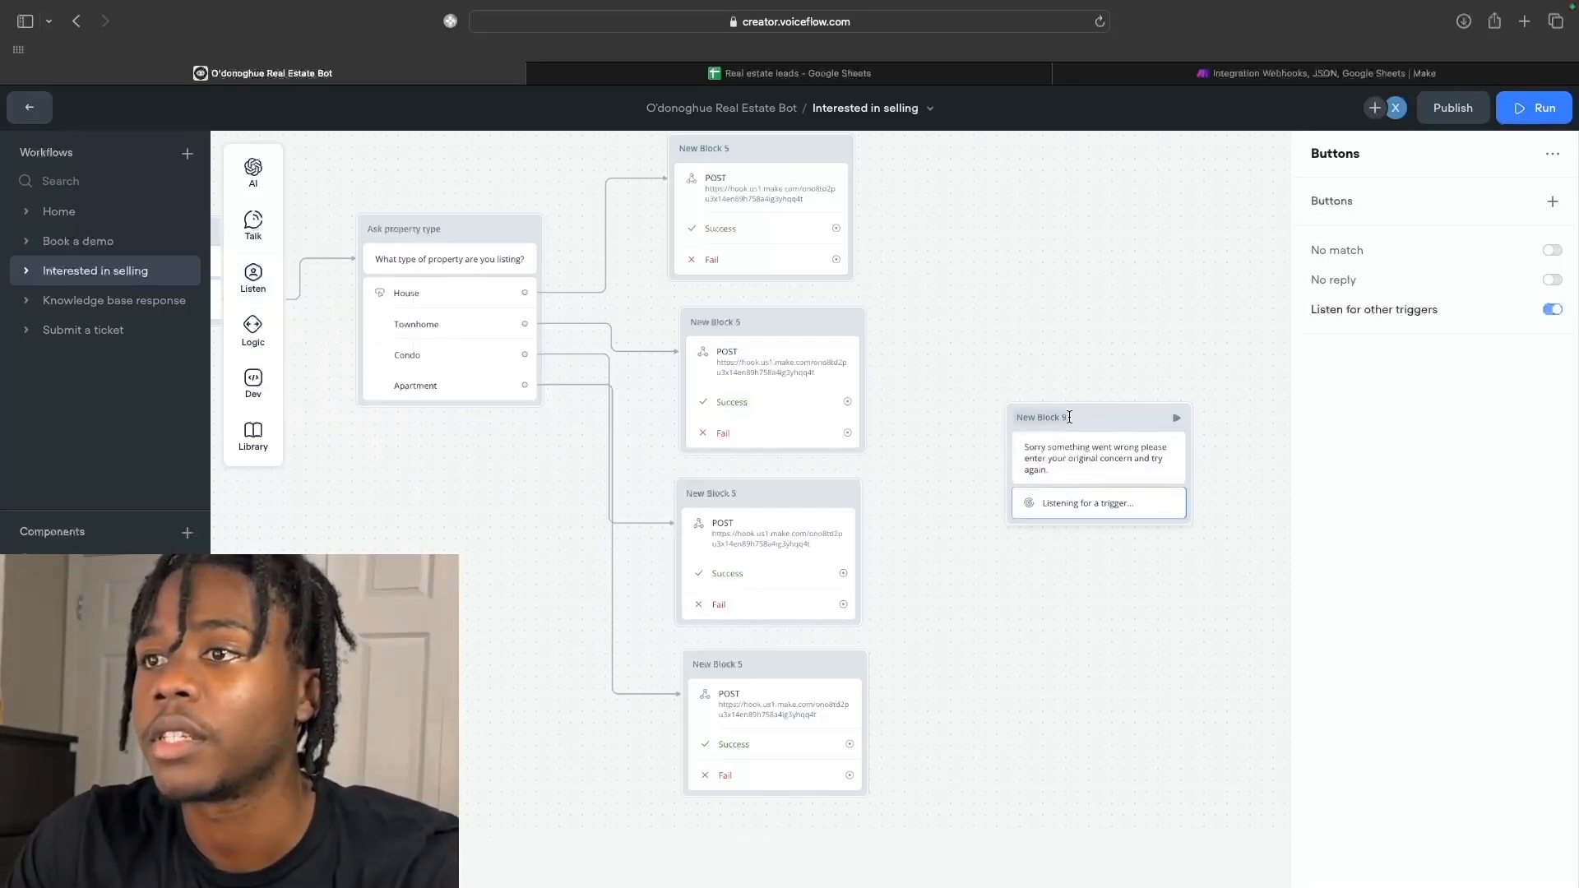
drag(1120, 418, 1120, 464)
click(1051, 462)
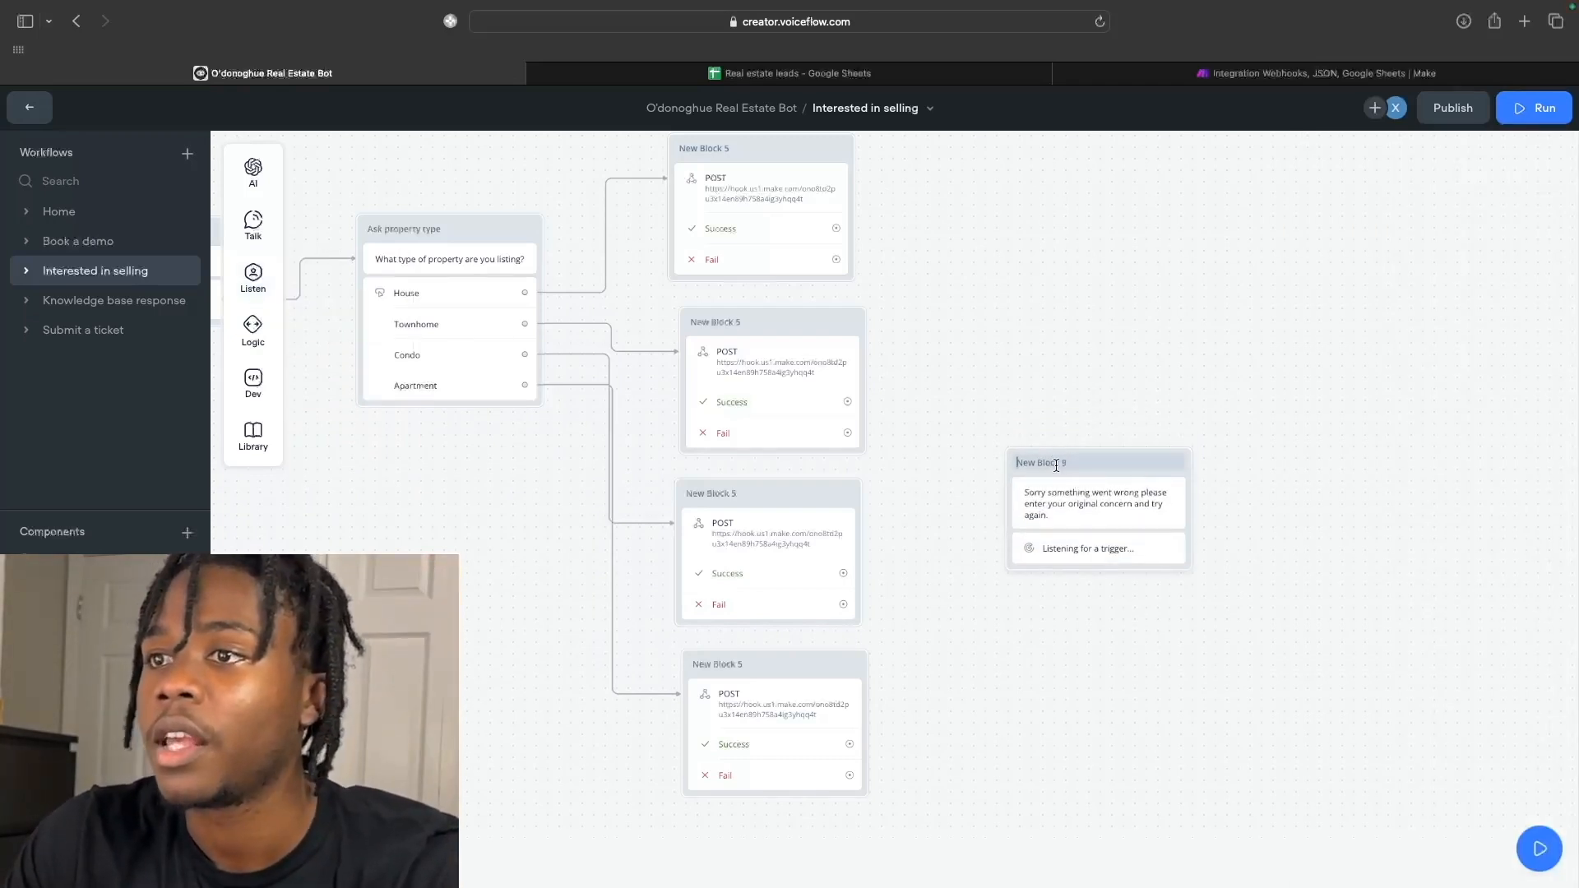
drag(1074, 465, 1012, 471)
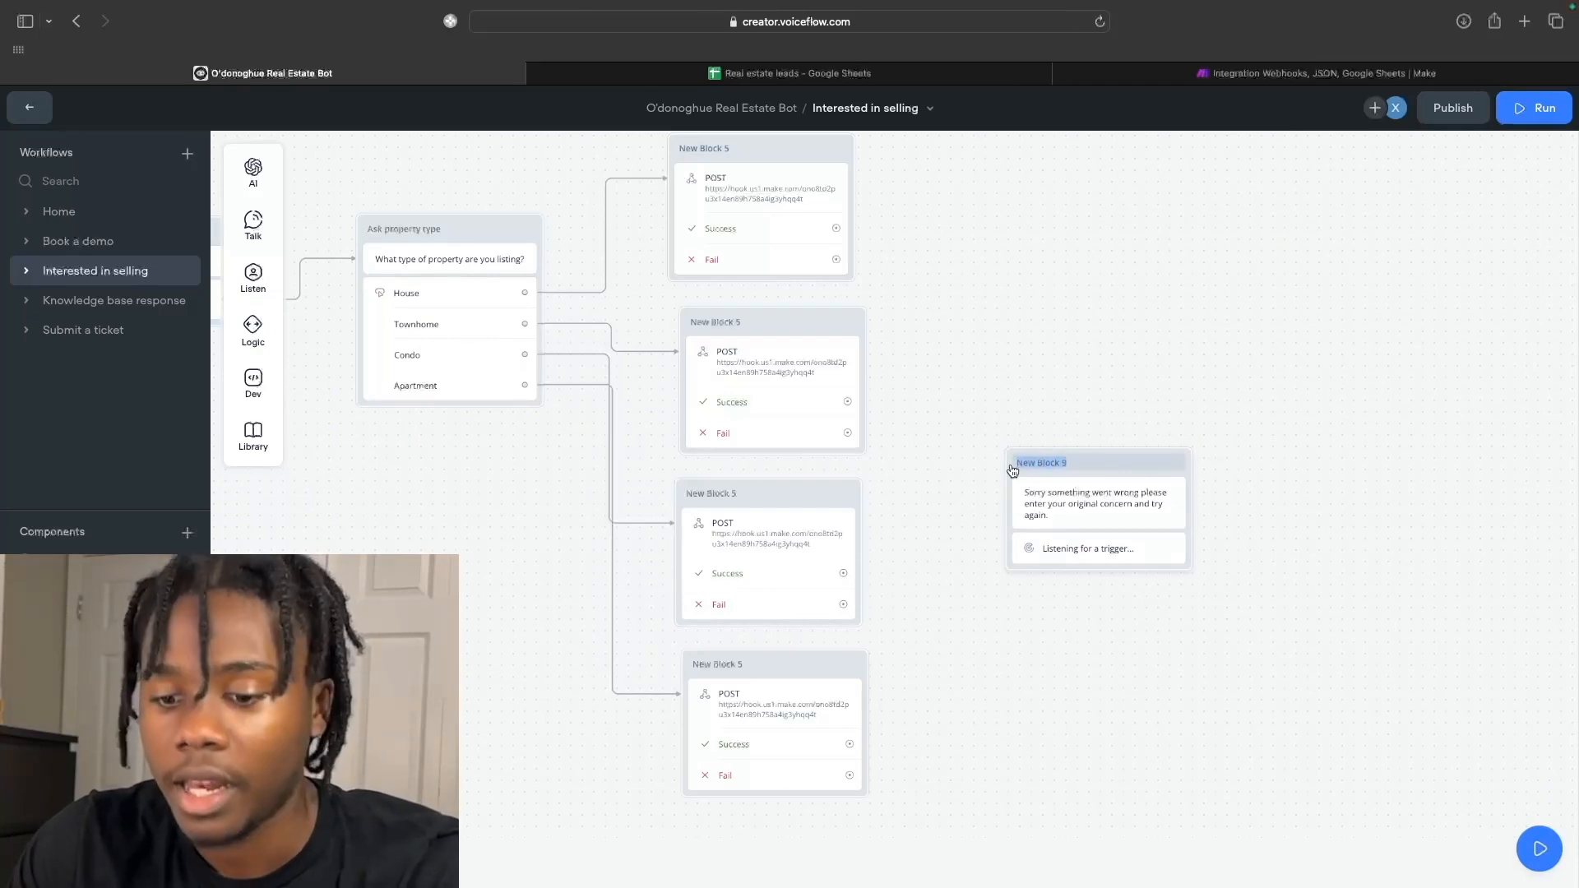
text(ERRO)
key(BackSpace)
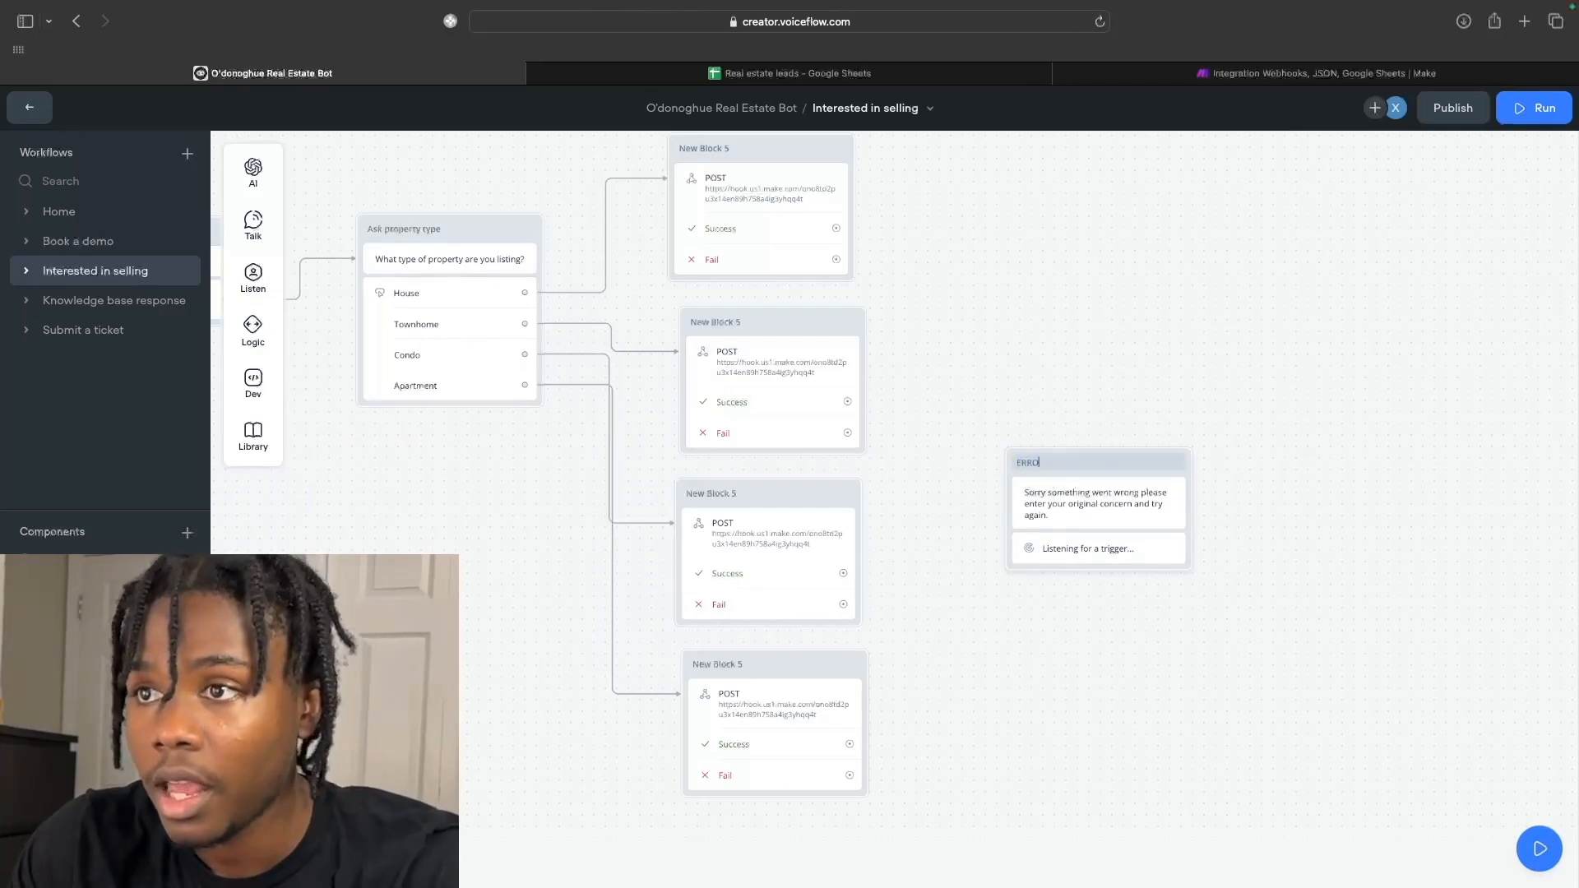
text(rror)
Connect the Fail ports of all four POST blocks to the Error block.
drag(849, 774, 1020, 549)
drag(843, 605, 1018, 527)
drag(848, 433, 1056, 492)
drag(846, 268, 1006, 499)
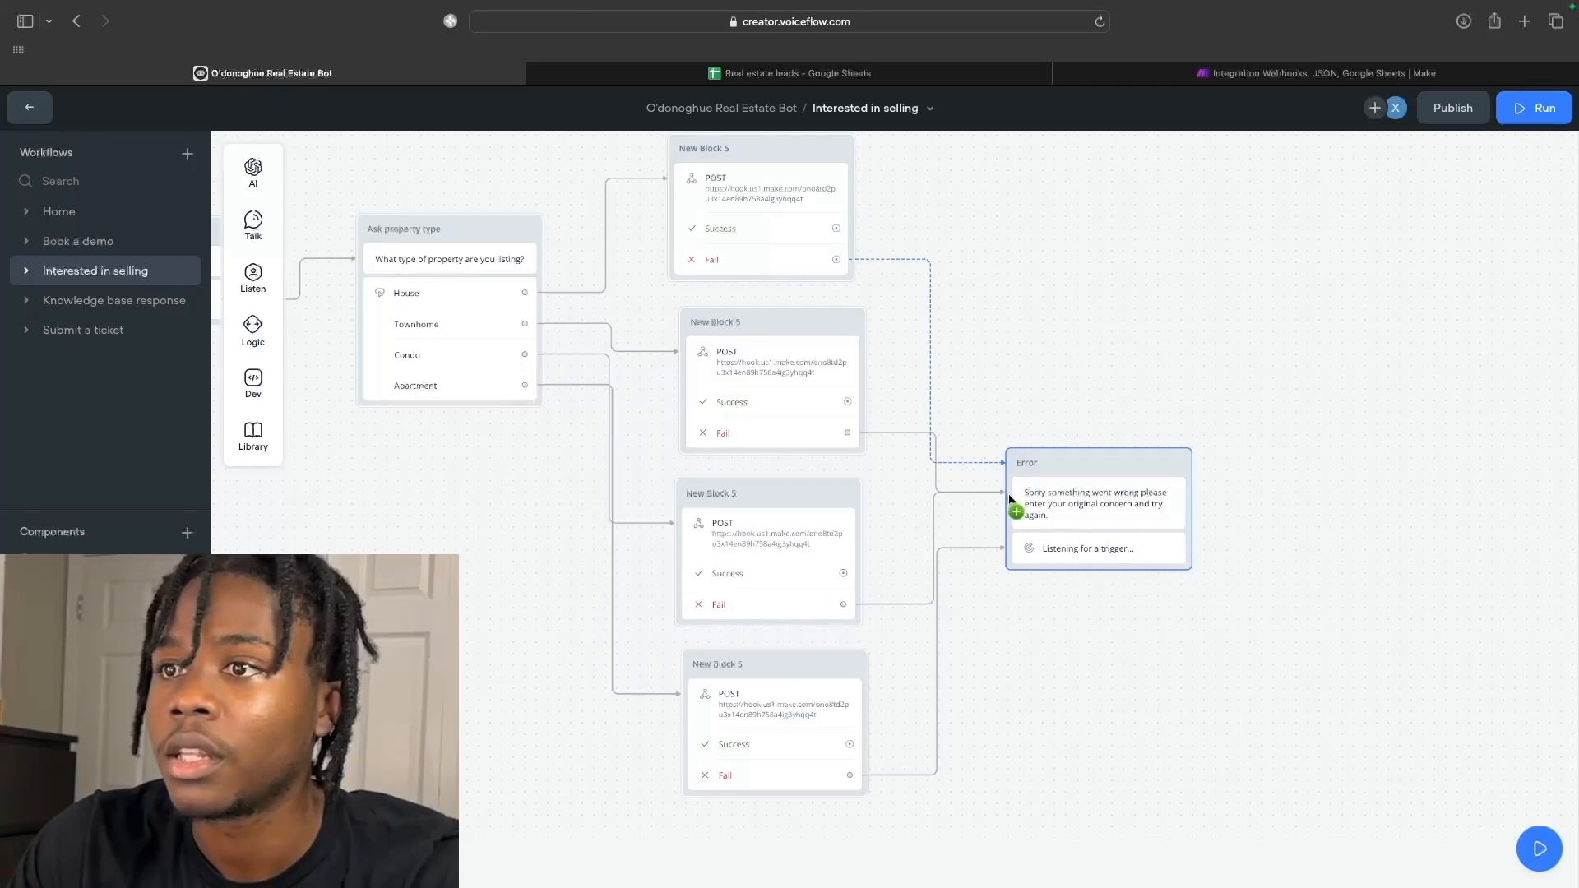
scroll(987, 259, up, 2)
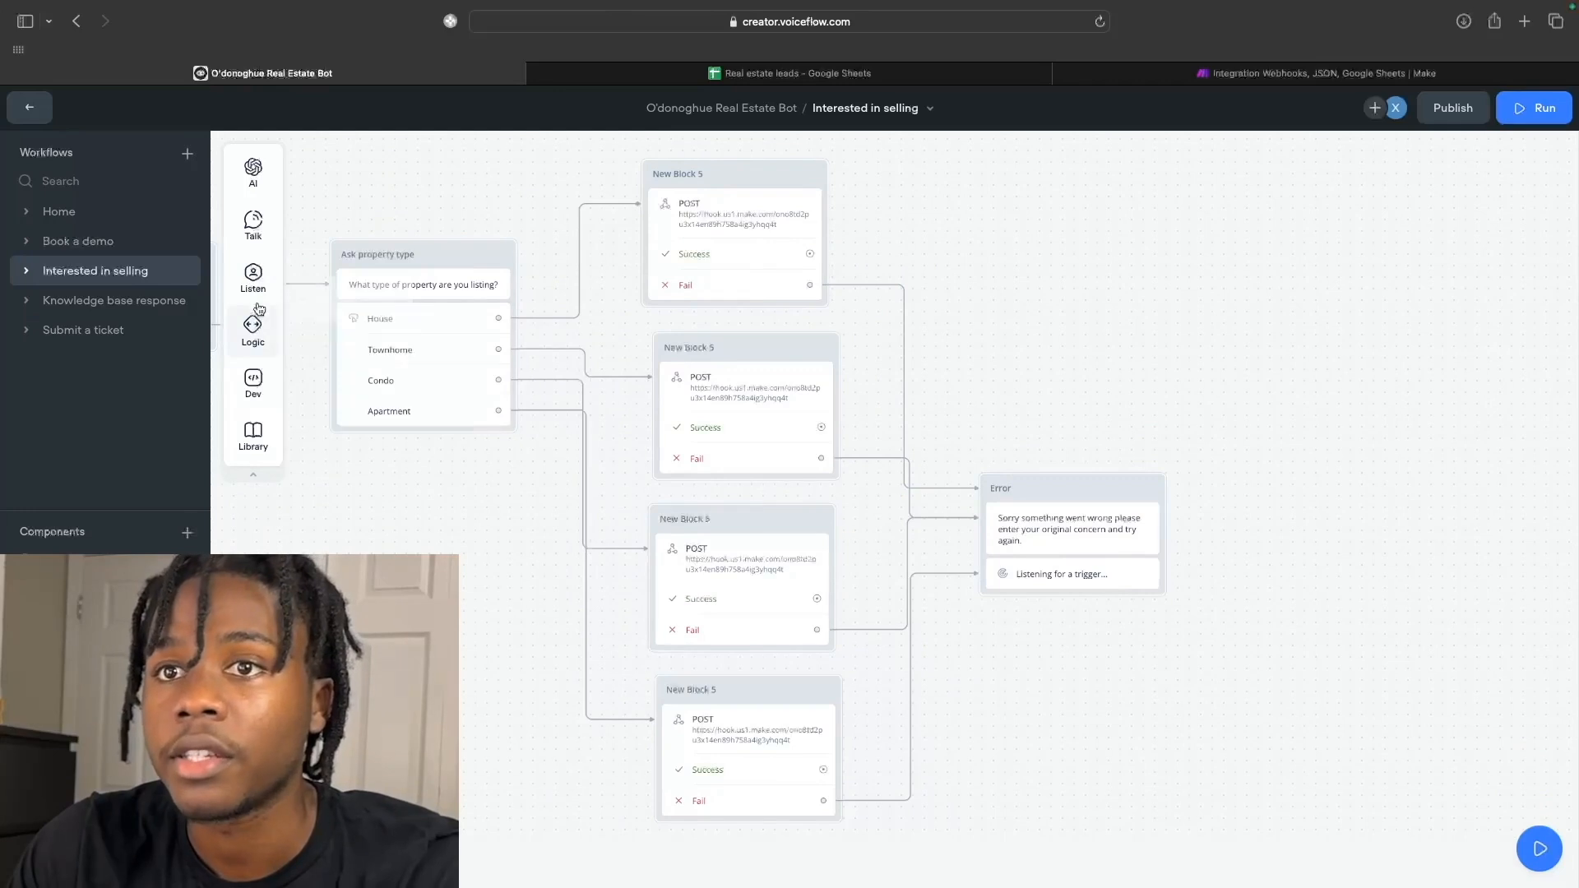
Create New Block 10 with the message "Great we'll be in contact shortly".
mouse_move(261, 298)
mouse_move(254, 223)
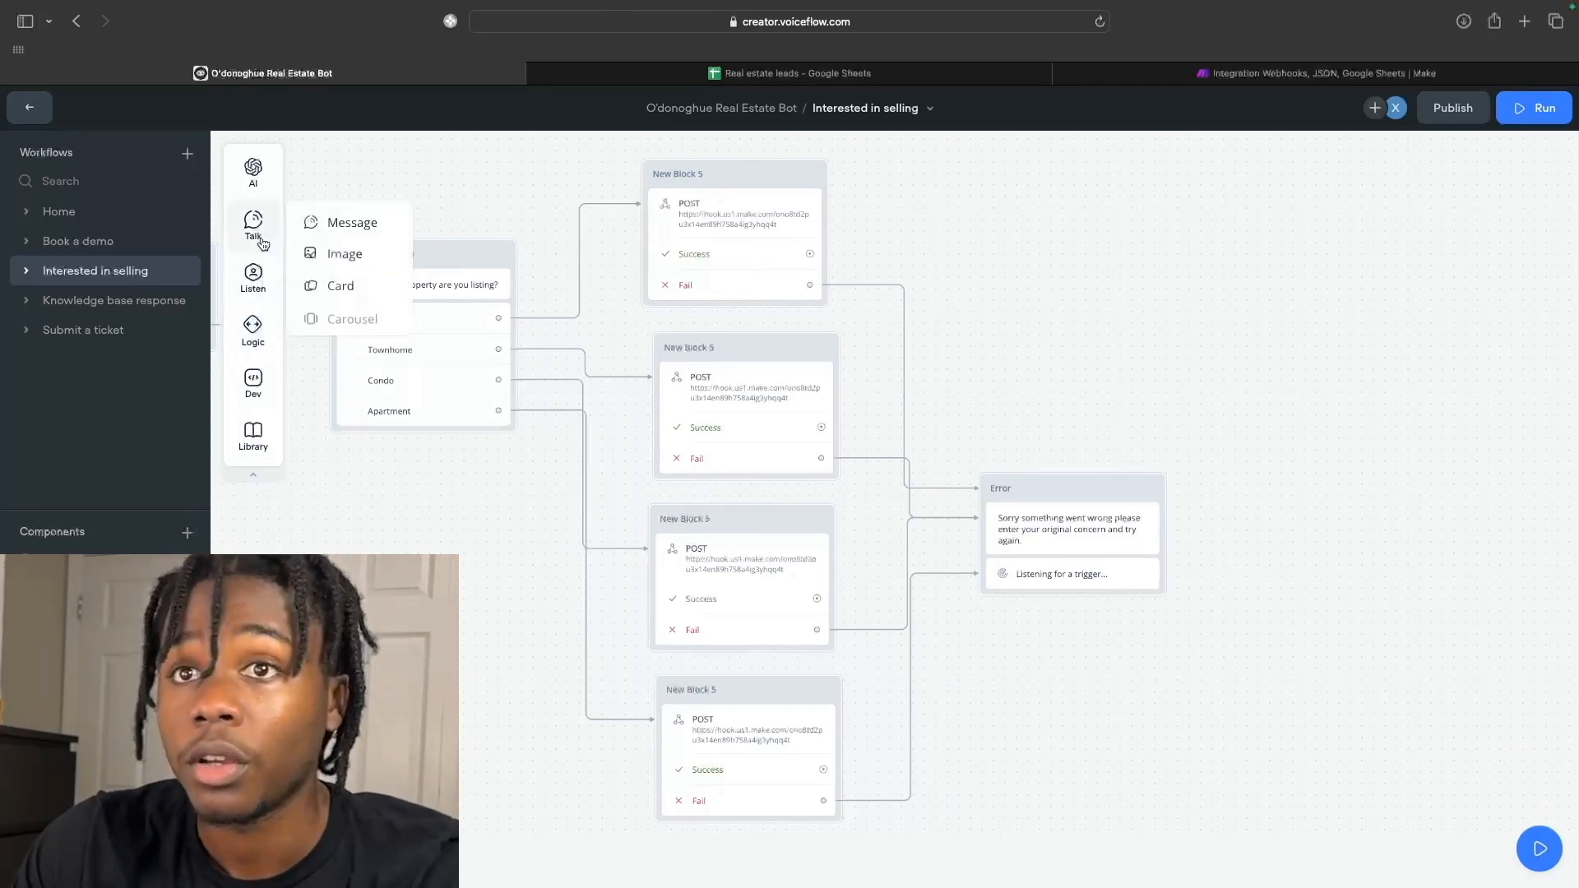
drag(309, 223, 1076, 267)
click(1059, 295)
click(1351, 233)
text(Great we'll)
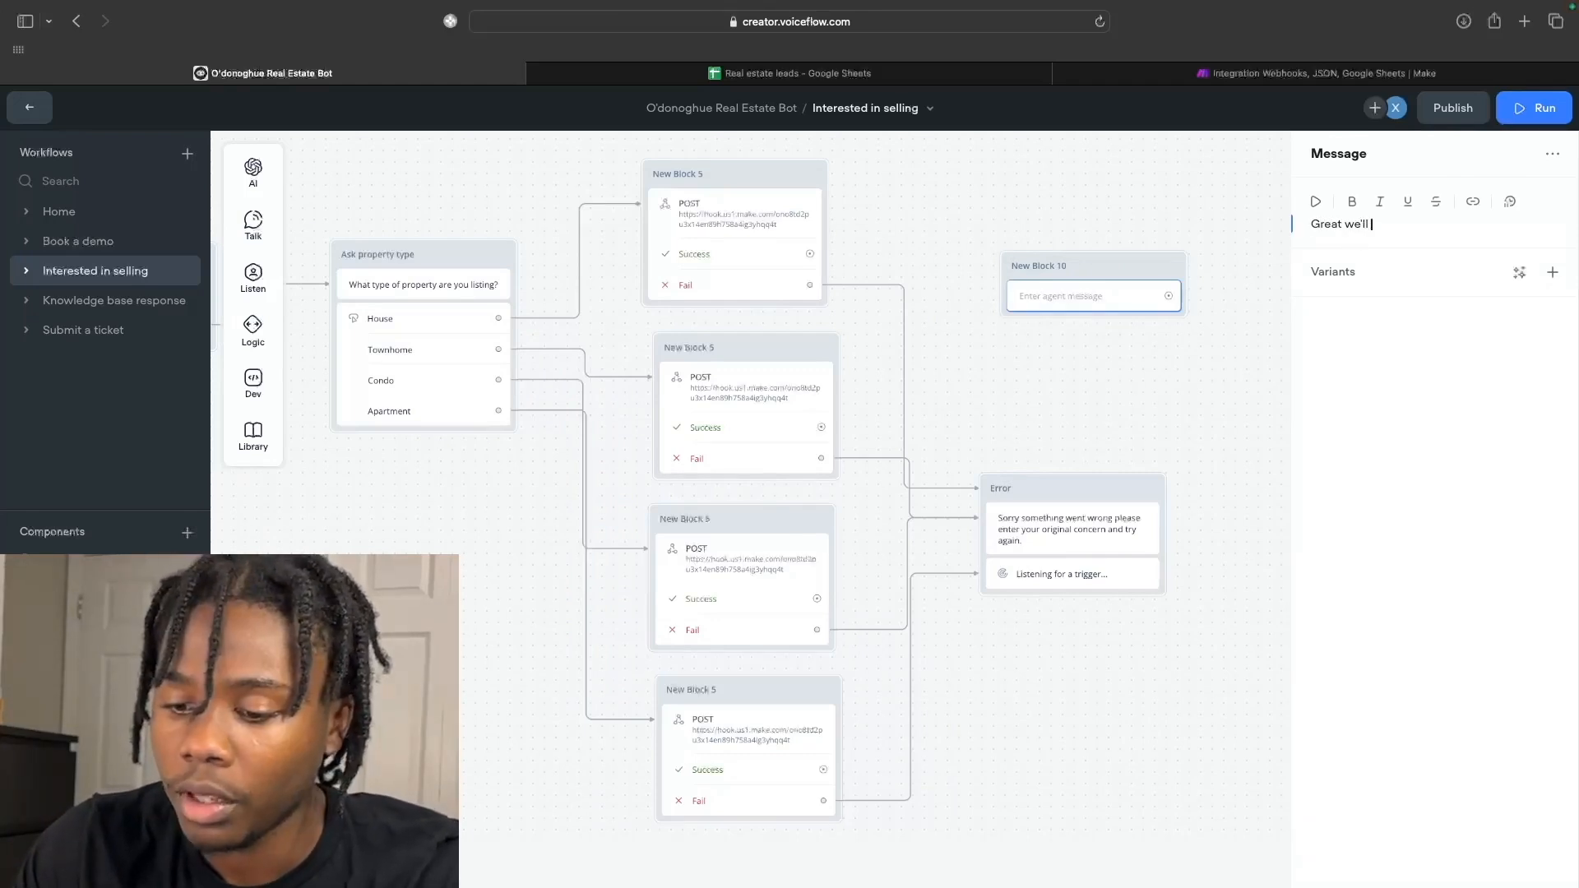
text( be in con)
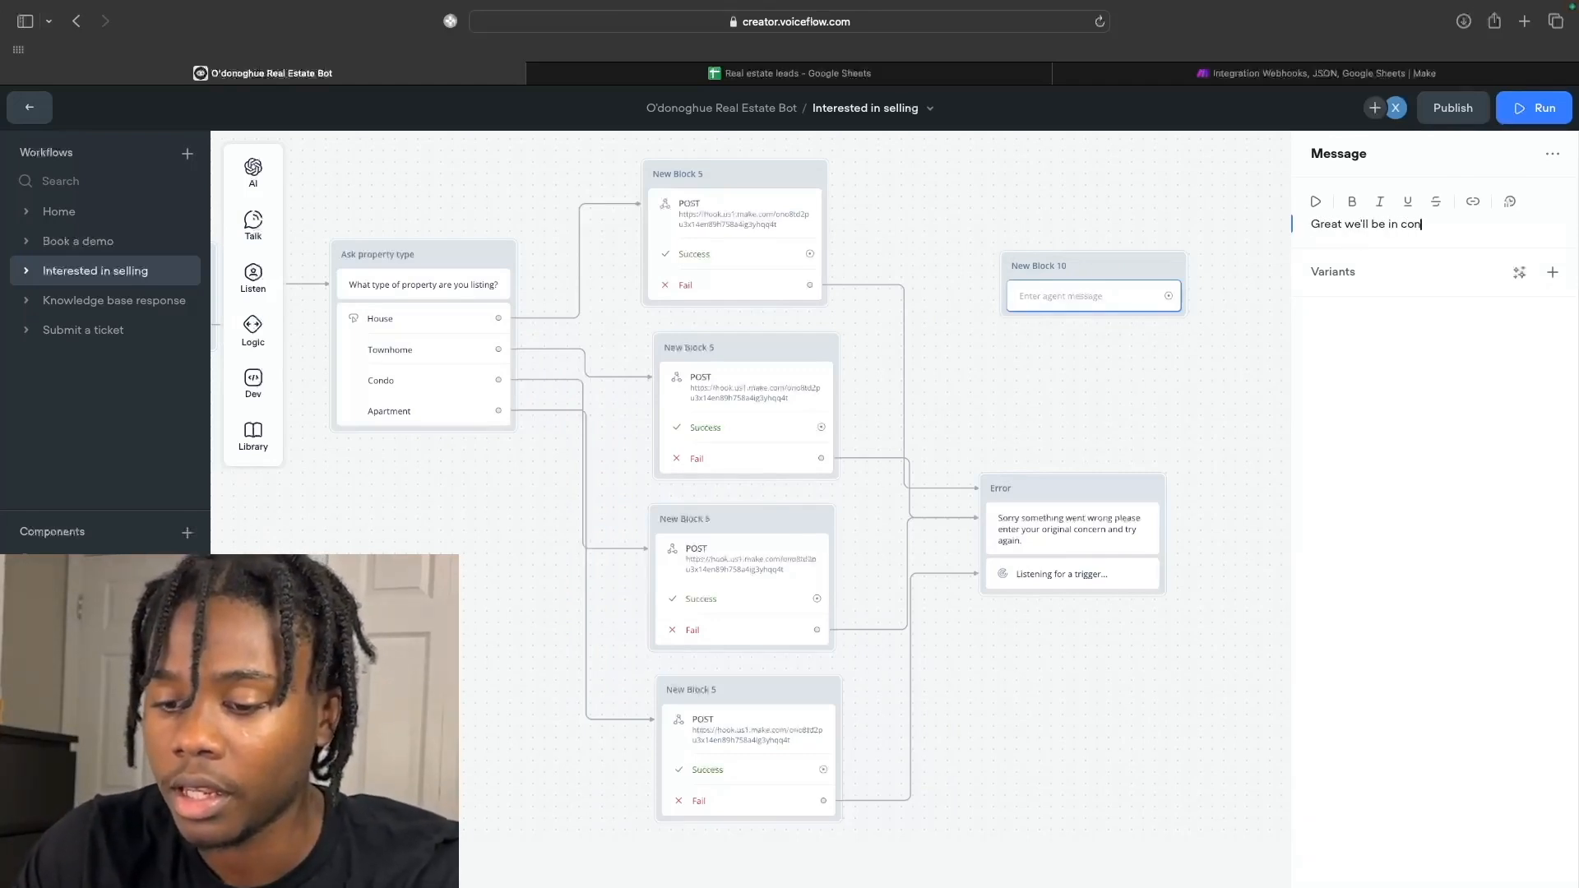
text(tact shortly)
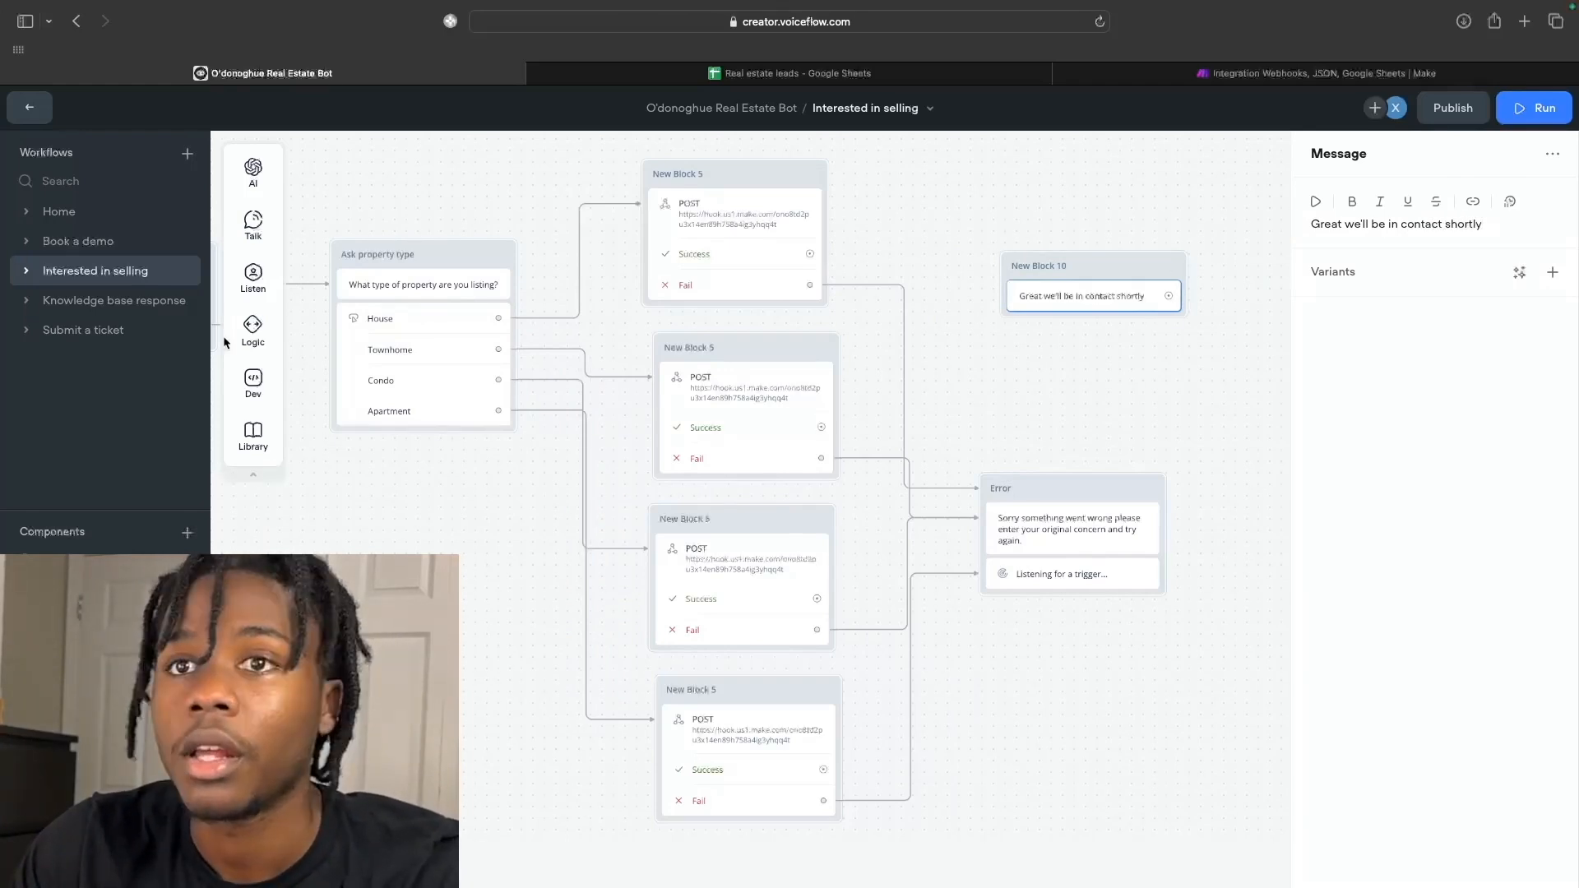
Add the message "Is there anything else I can help you with today?" and a buttons listen step.
mouse_move(255, 238)
drag(352, 223, 1082, 330)
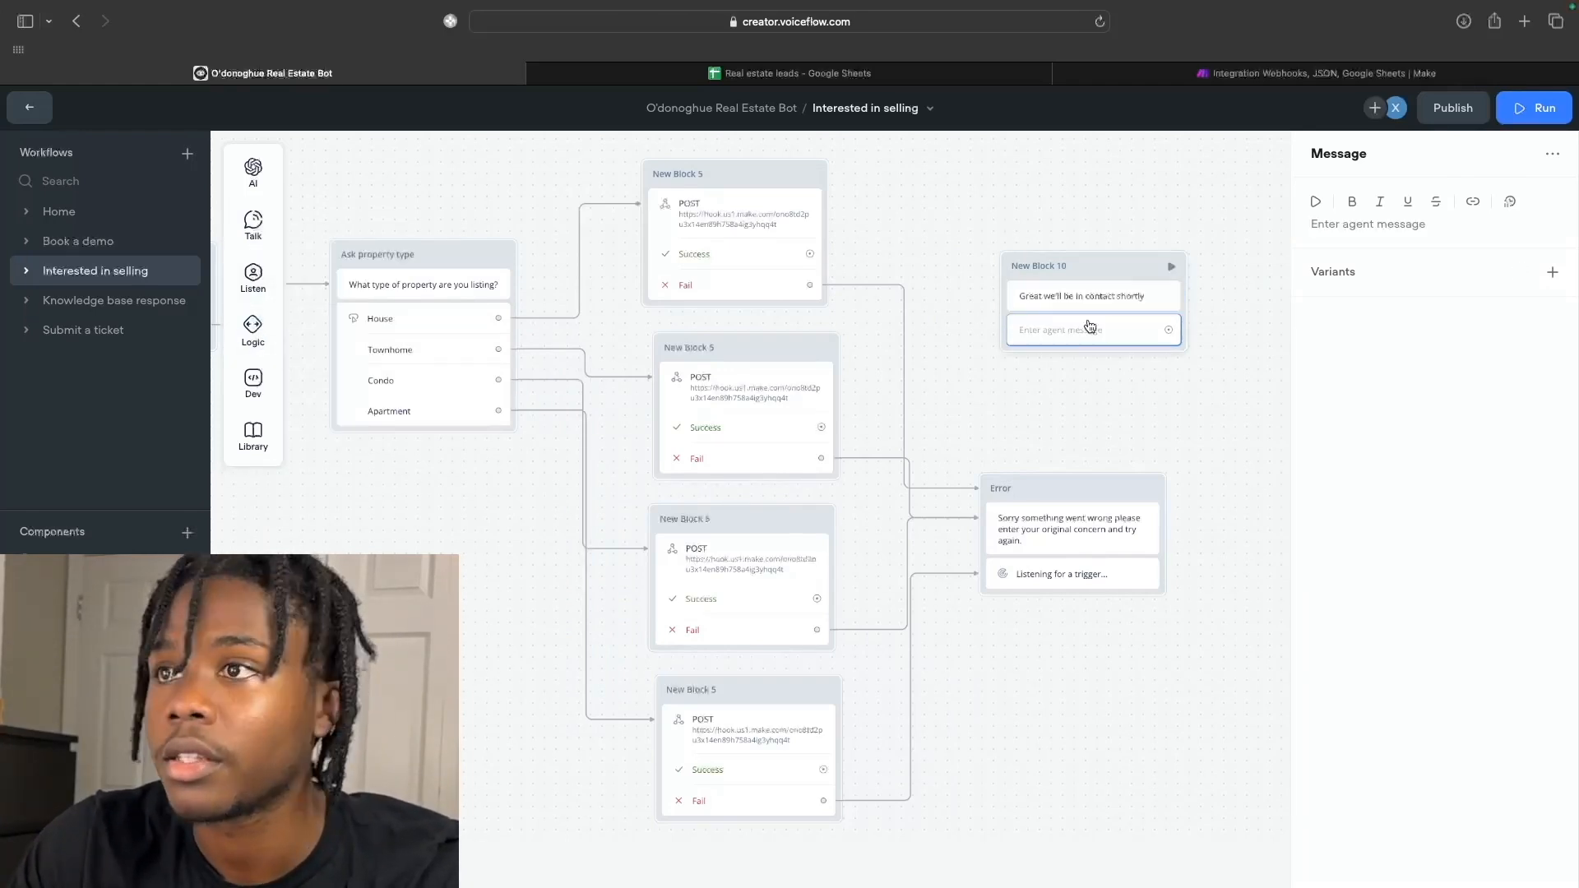
click(1347, 225)
text(Is there anything else I can help you with t)
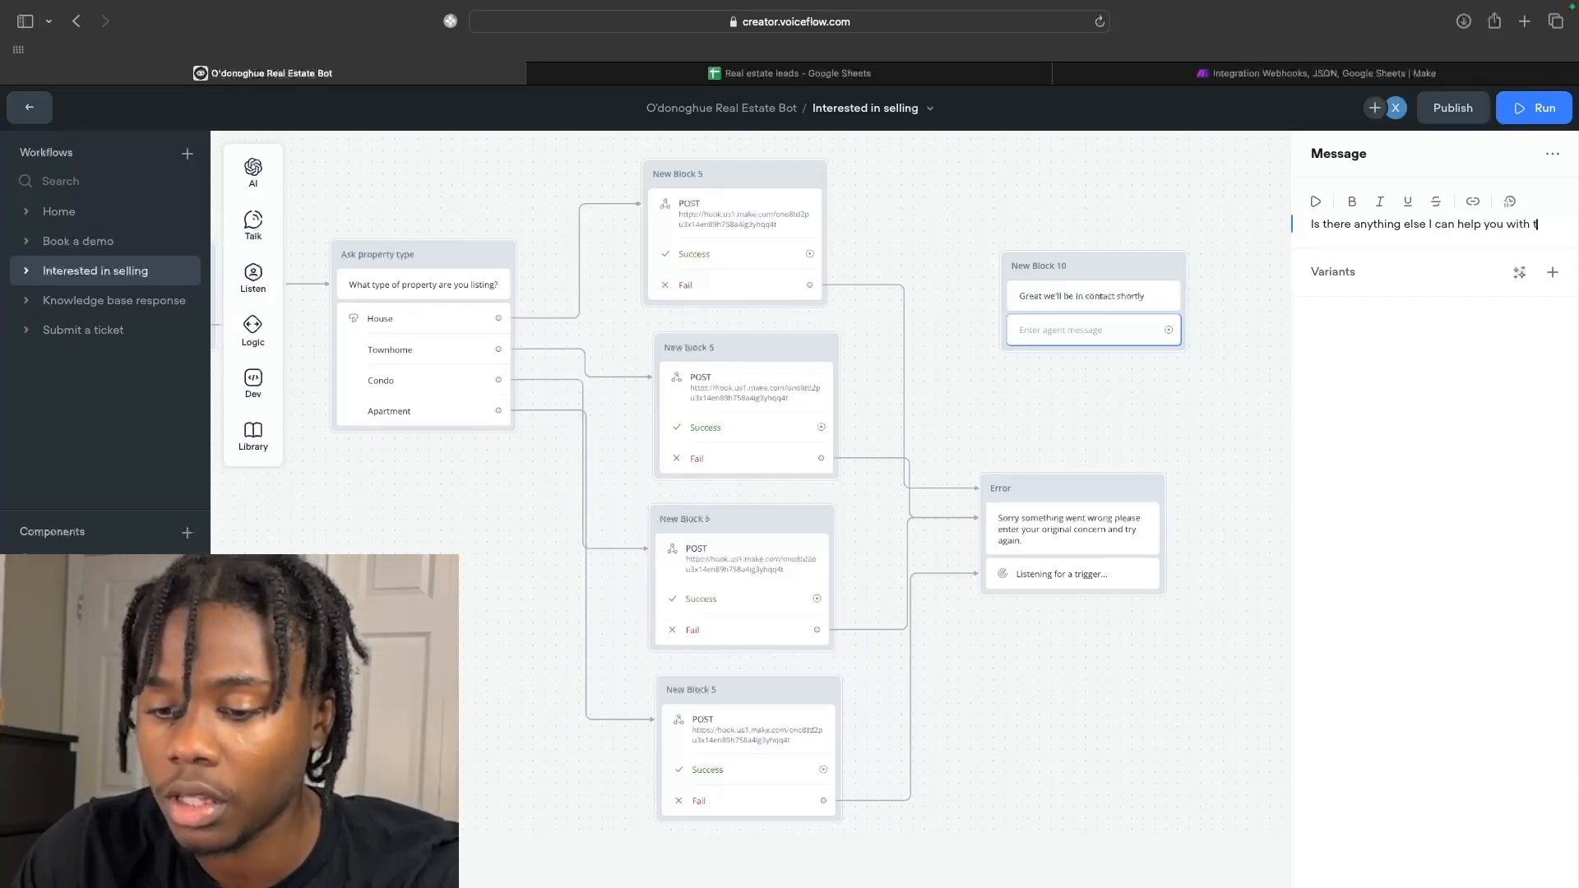
text(oday?)
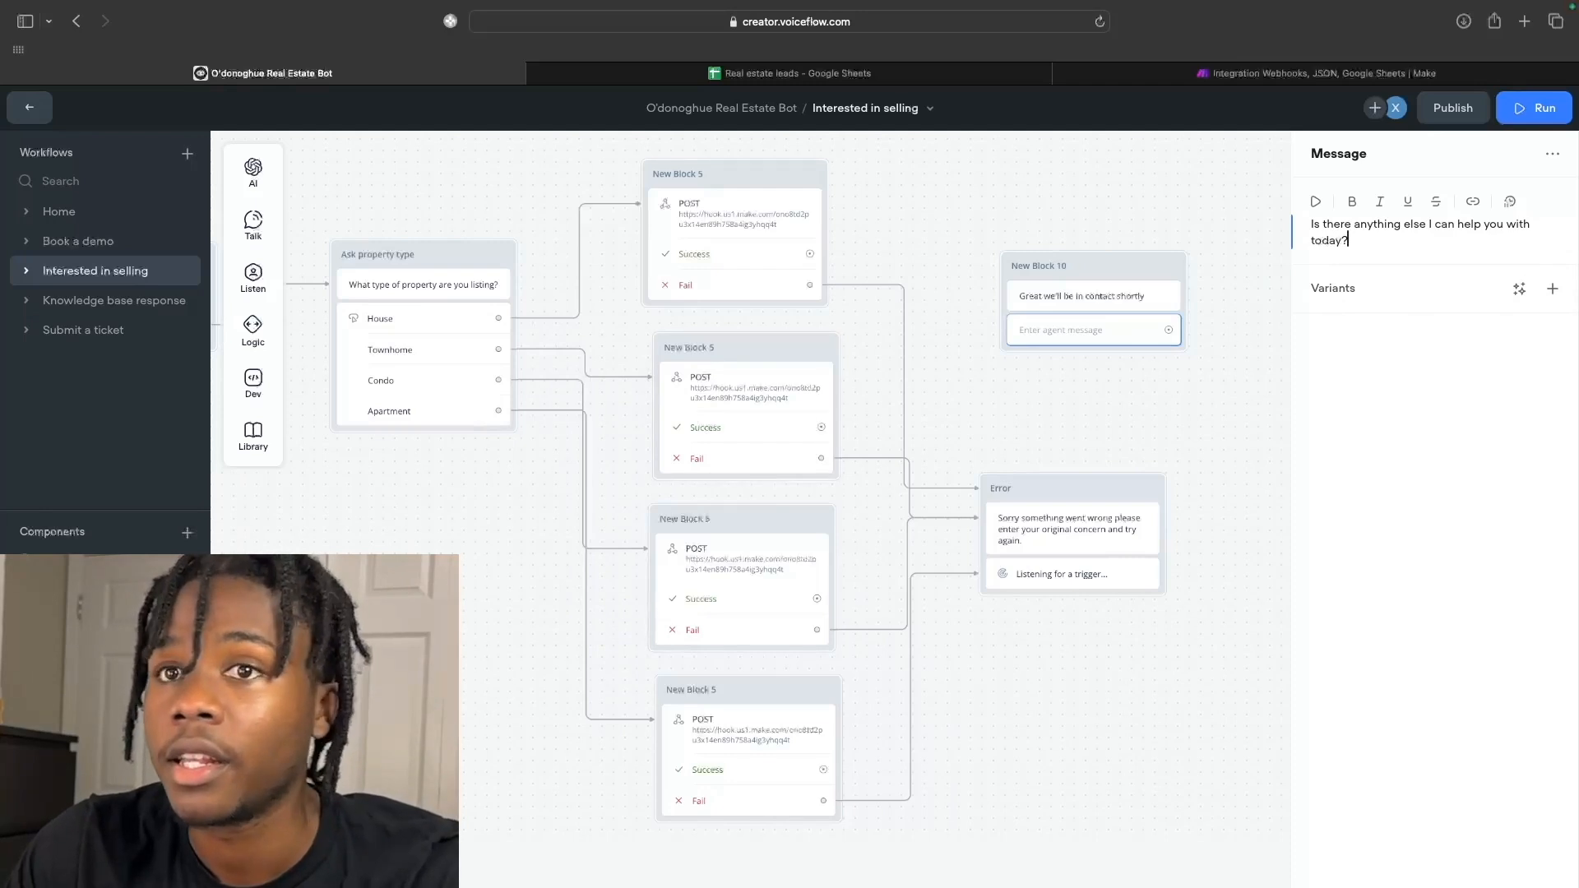
mouse_move(253, 278)
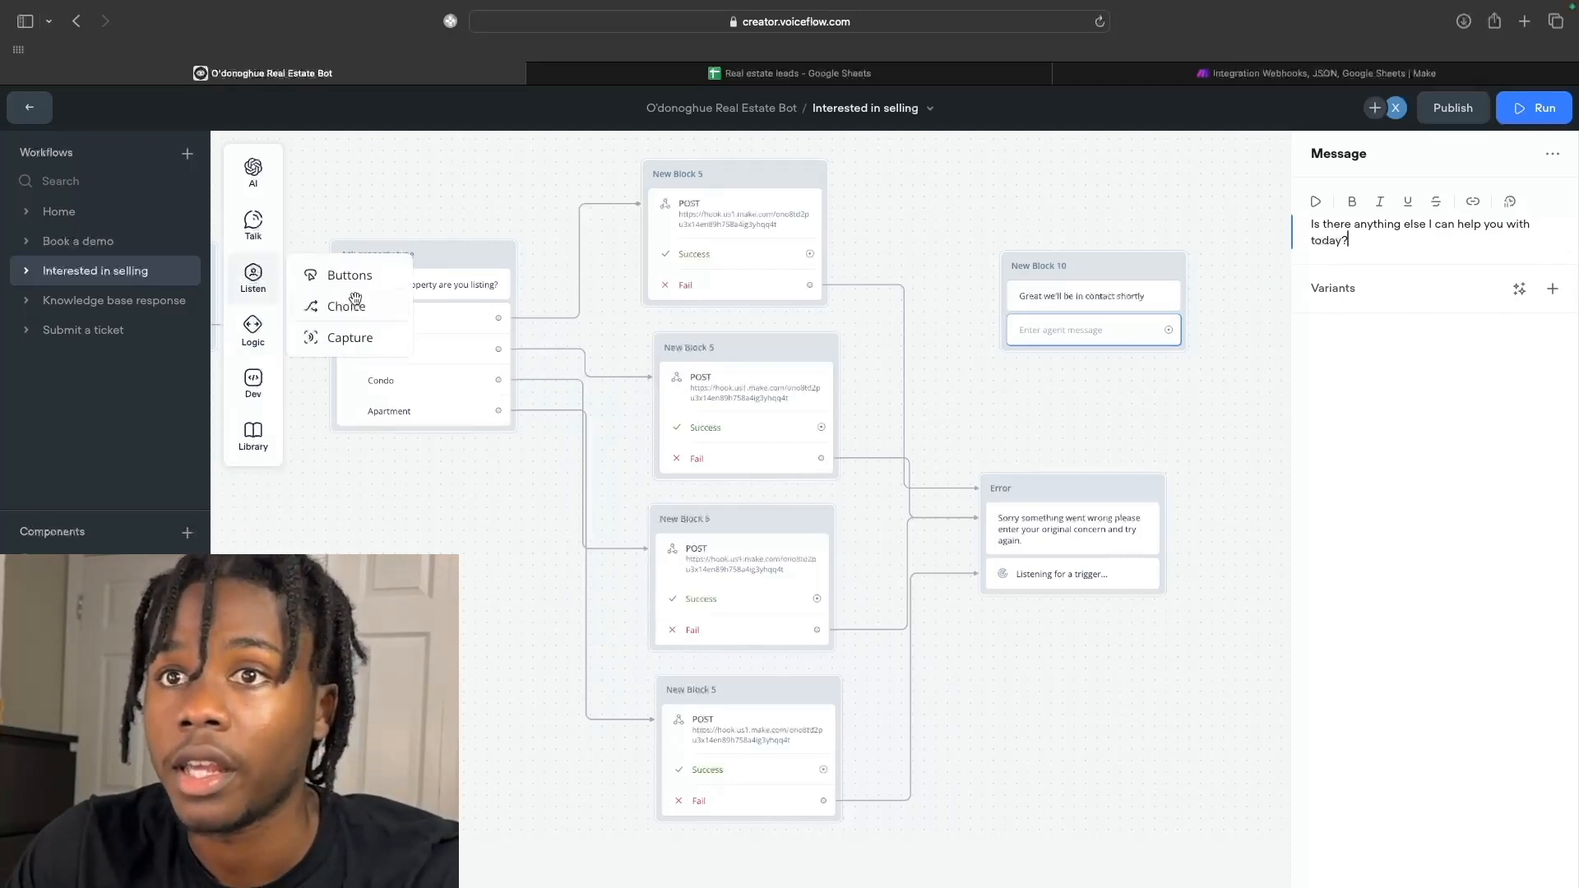
drag(345, 275, 1037, 366)
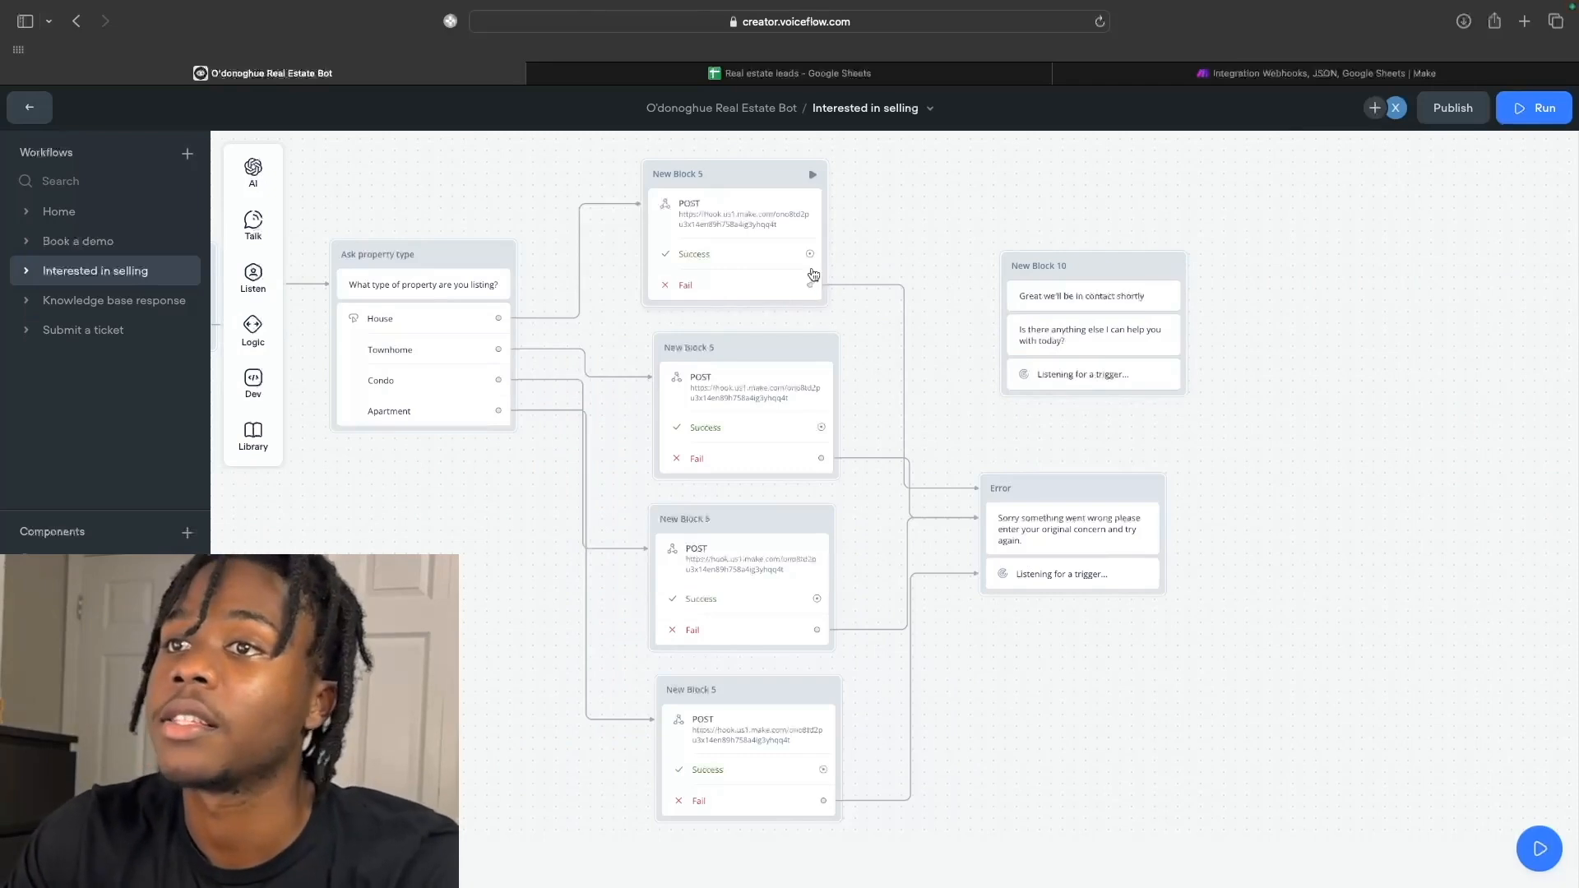
Connect the Success ports of all four POST blocks to New Block 10, the confirmation block.
drag(810, 255, 1020, 302)
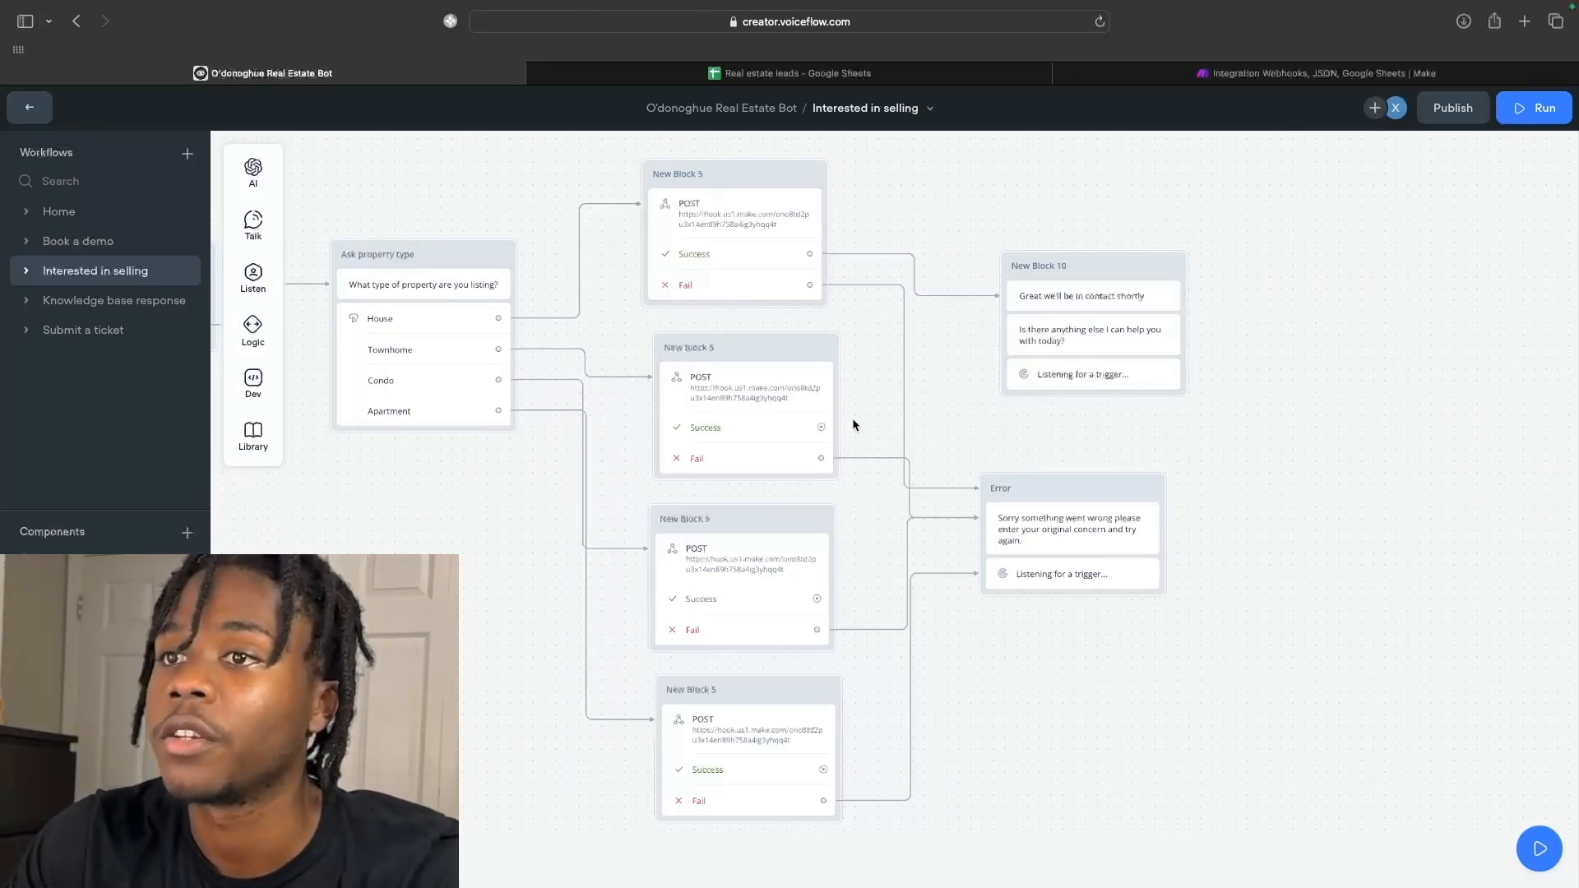
drag(821, 427, 1010, 332)
drag(820, 599, 1010, 359)
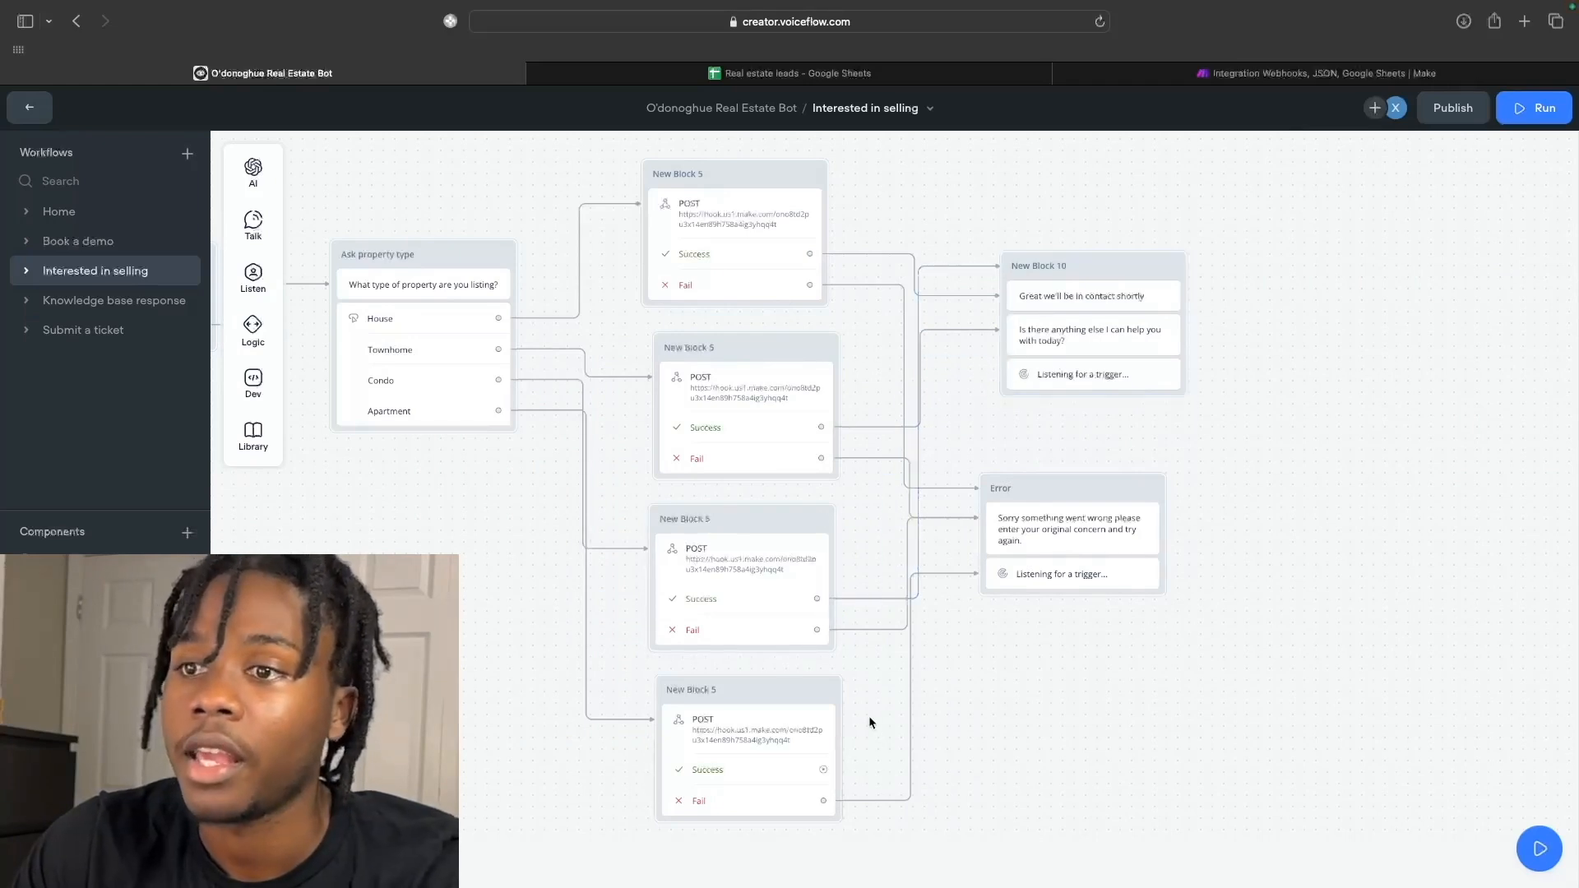
drag(829, 775, 1015, 339)
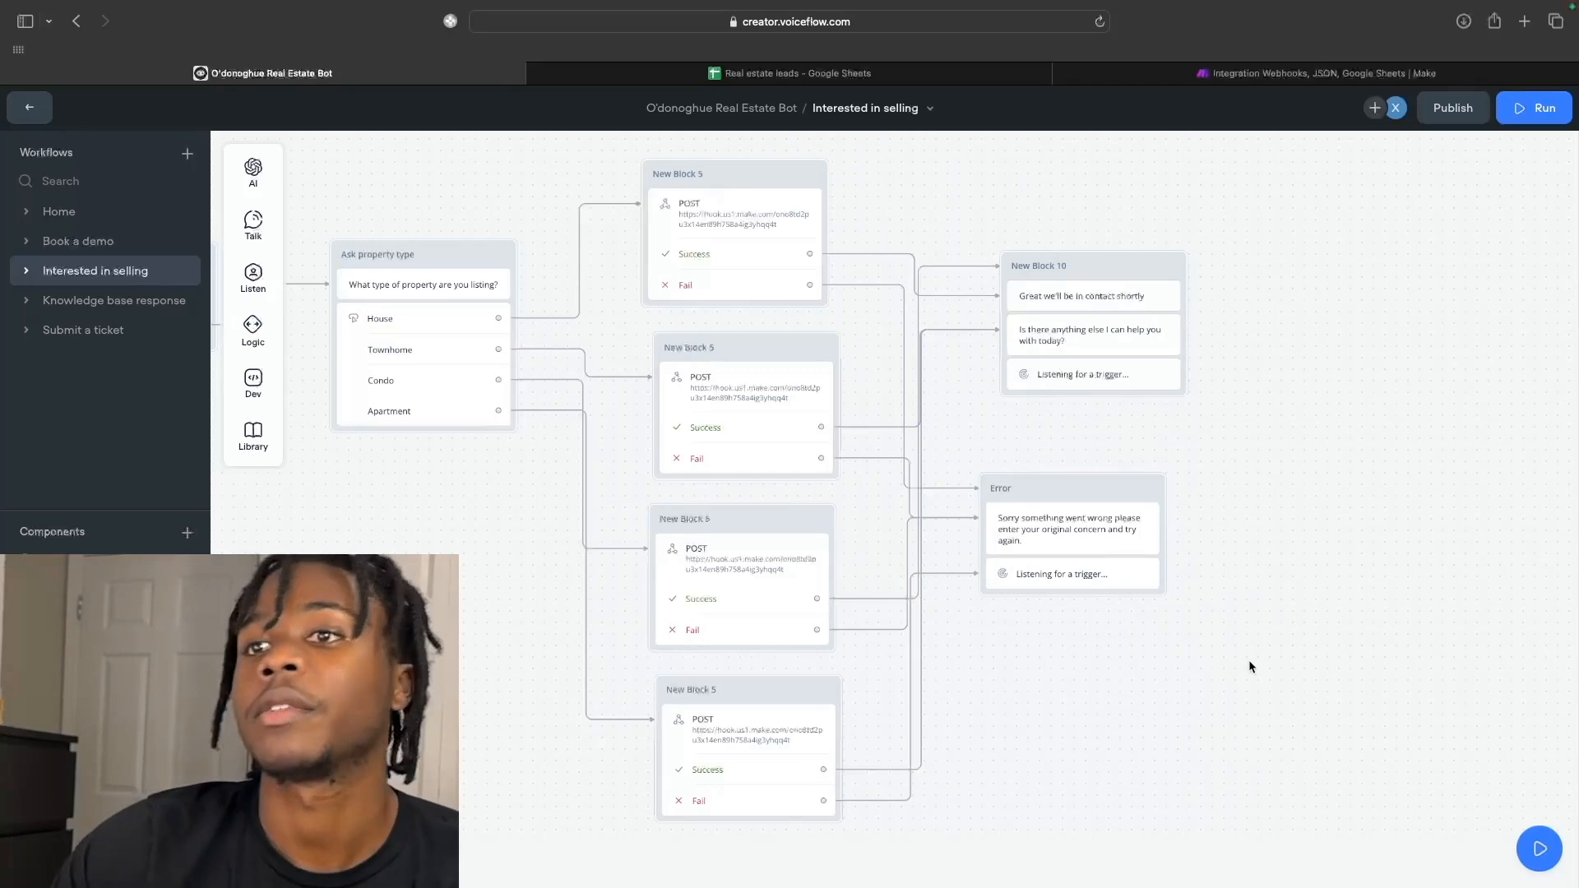
scroll(1144, 679, down, 5)
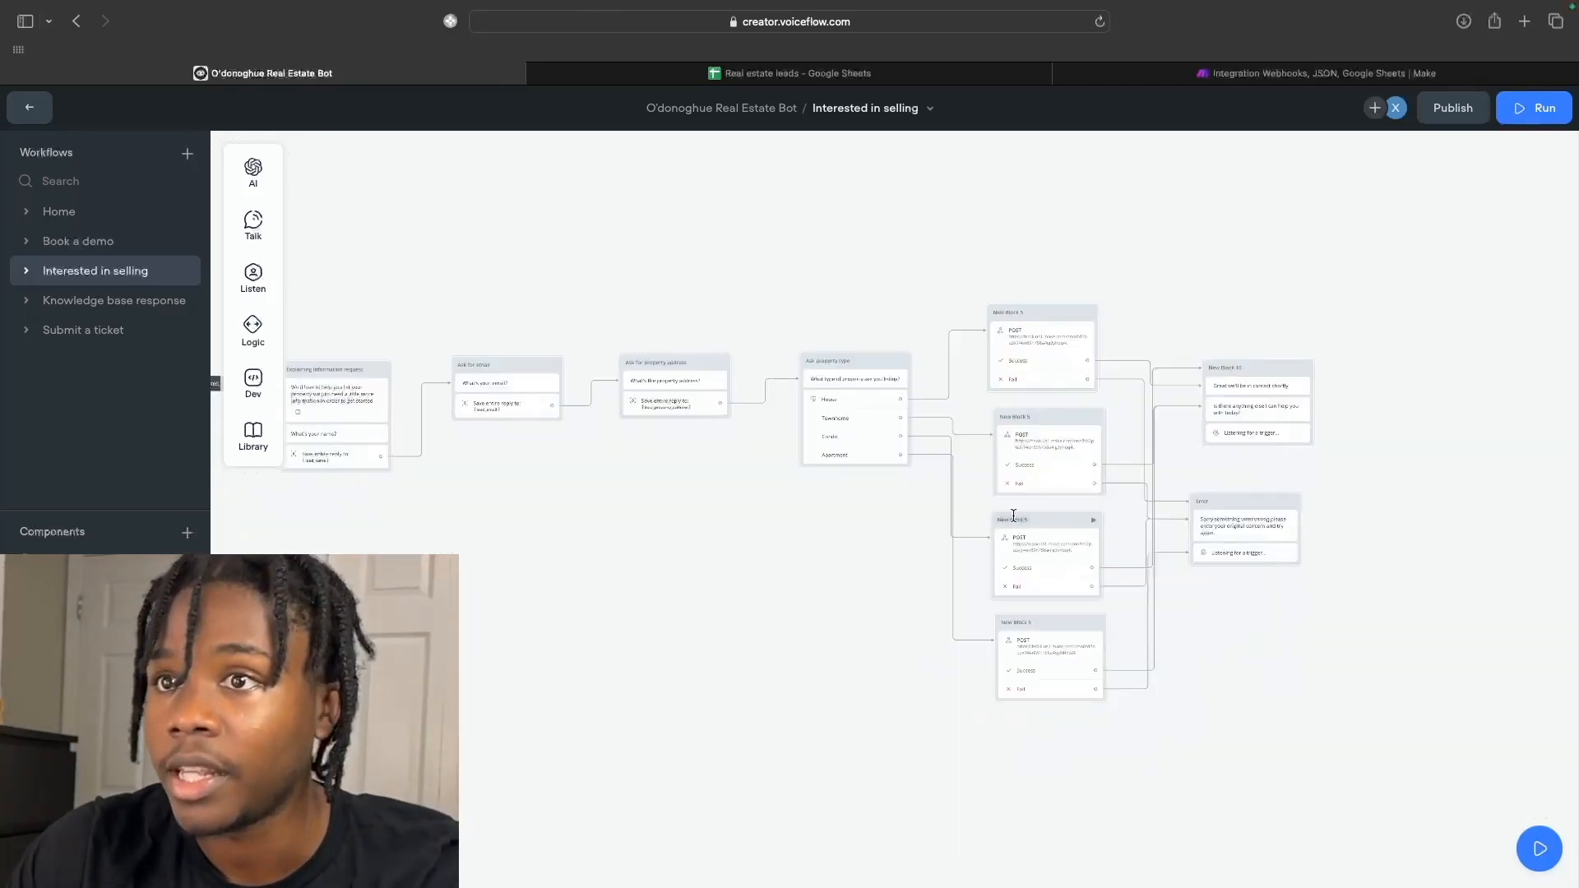
scroll(1013, 516, up, 5)
scroll(1013, 516, left, 10)
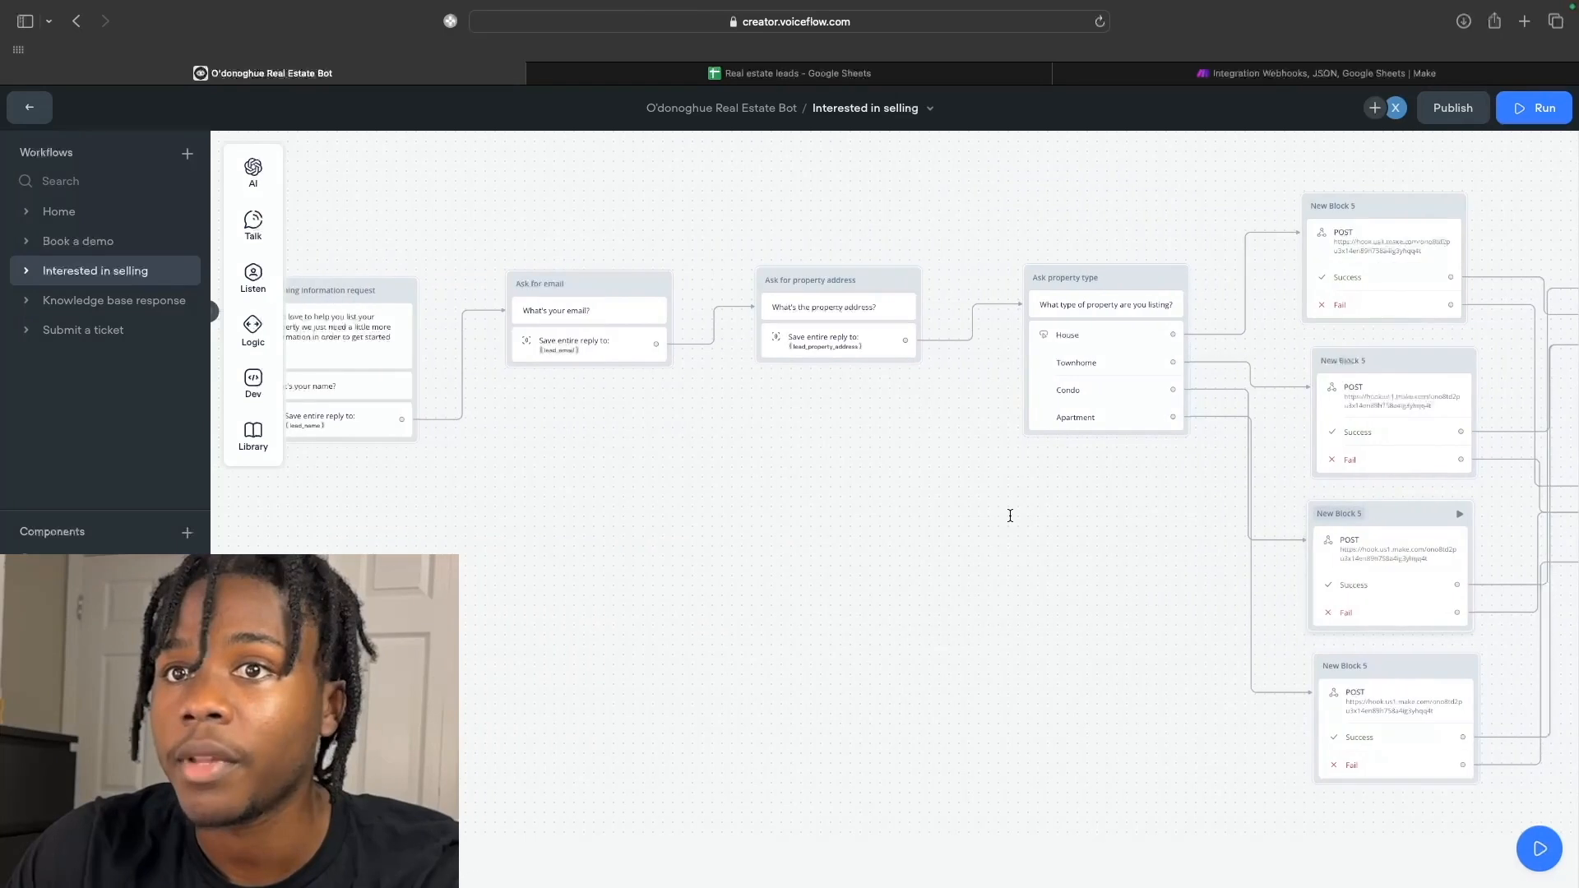
scroll(1010, 516, right, 12)
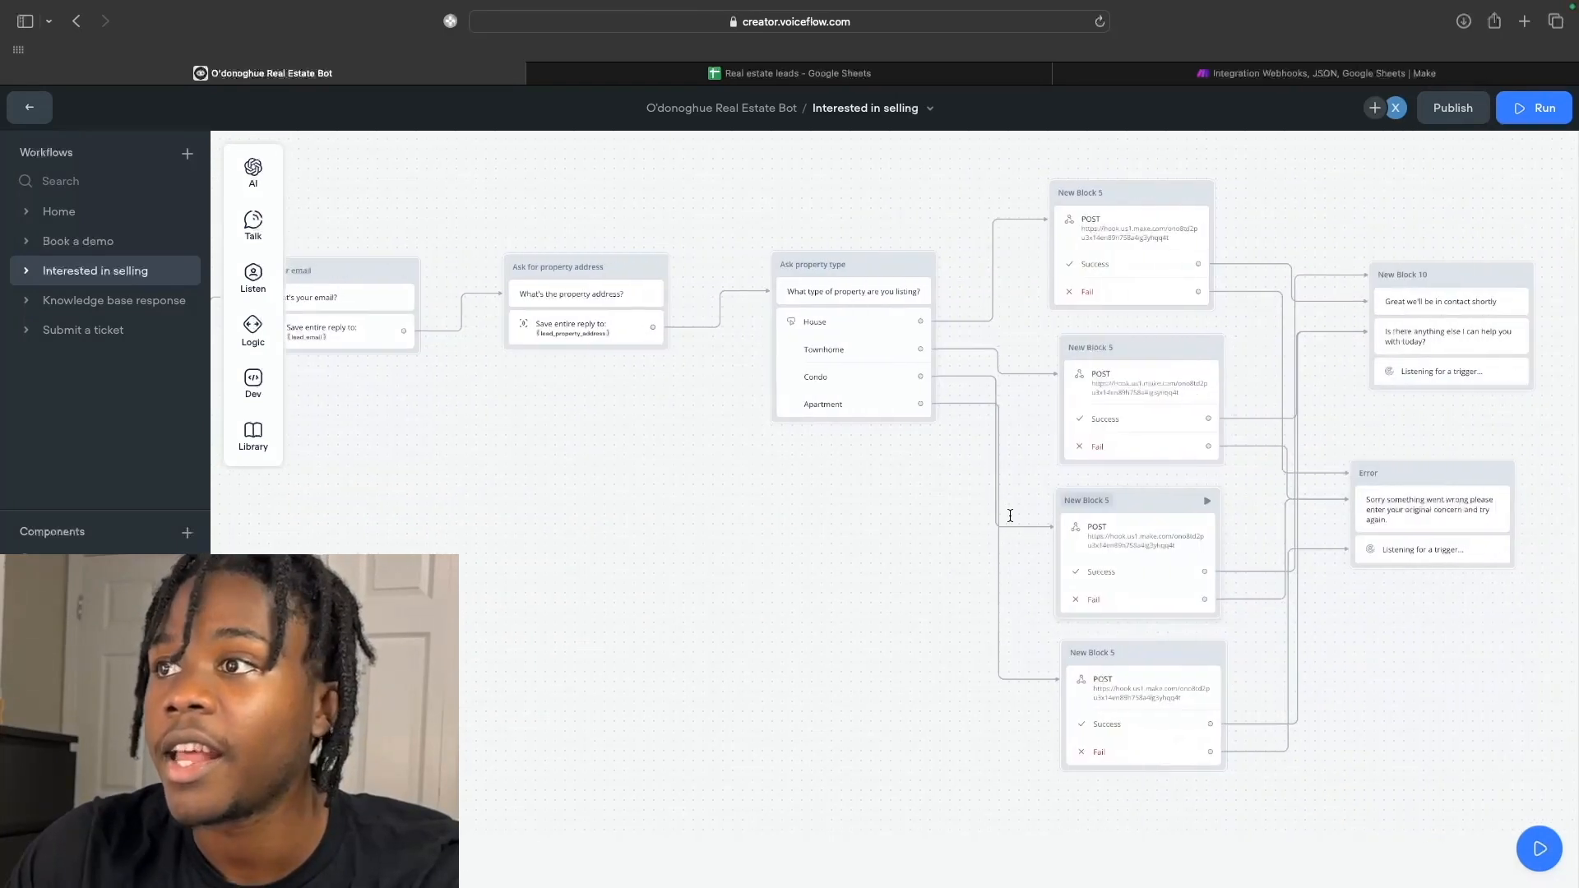
Start a new prototype test and send "I'd like to sell my home".
click(1531, 108)
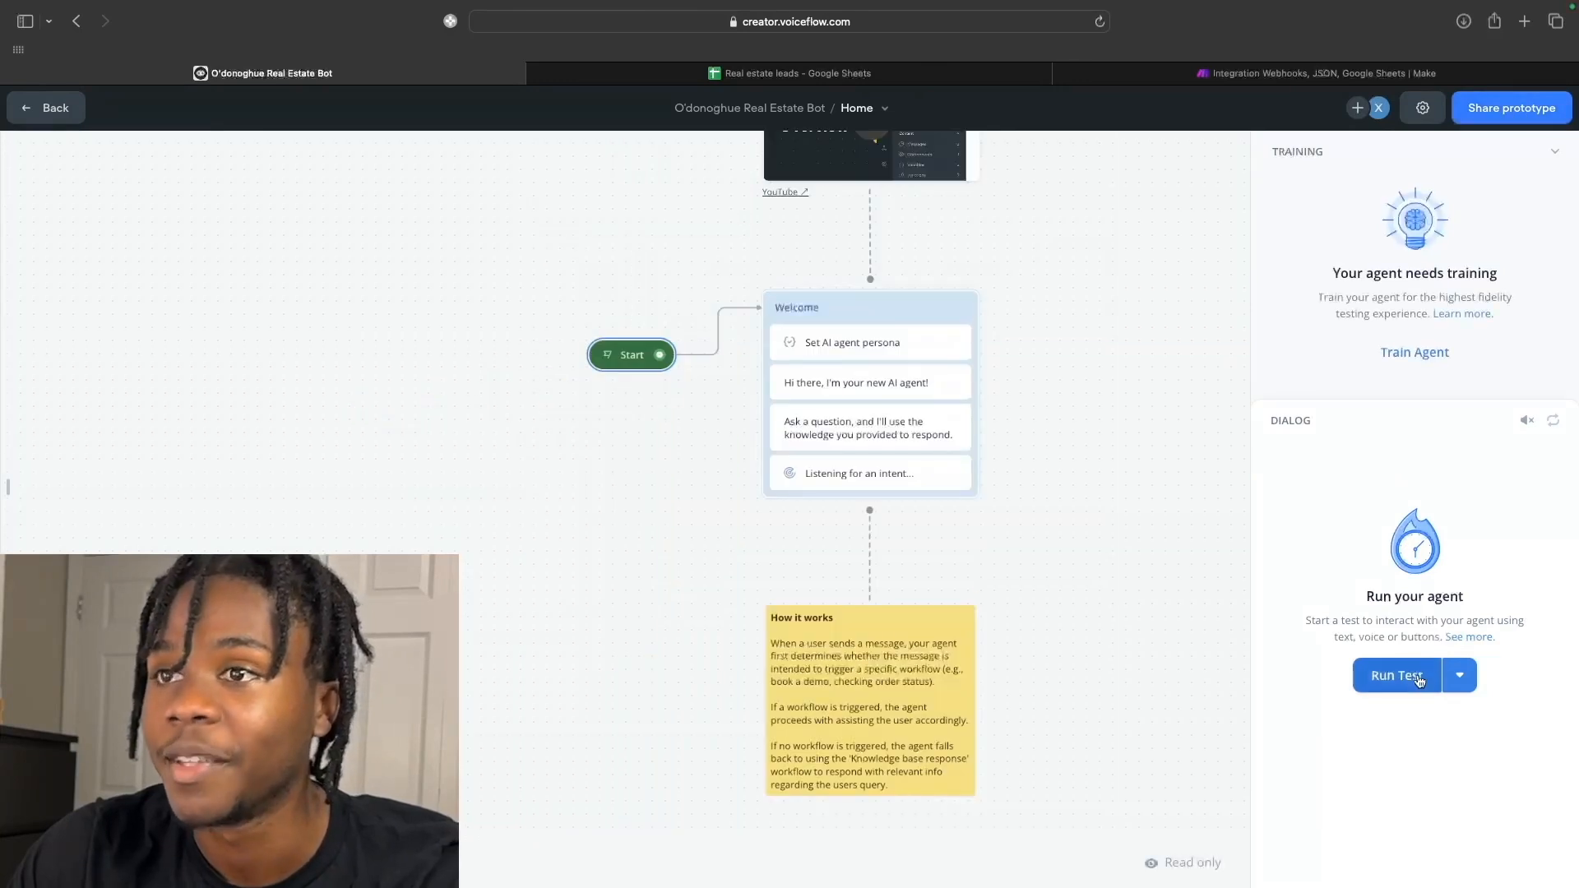
click(1411, 676)
text(I'd like t)
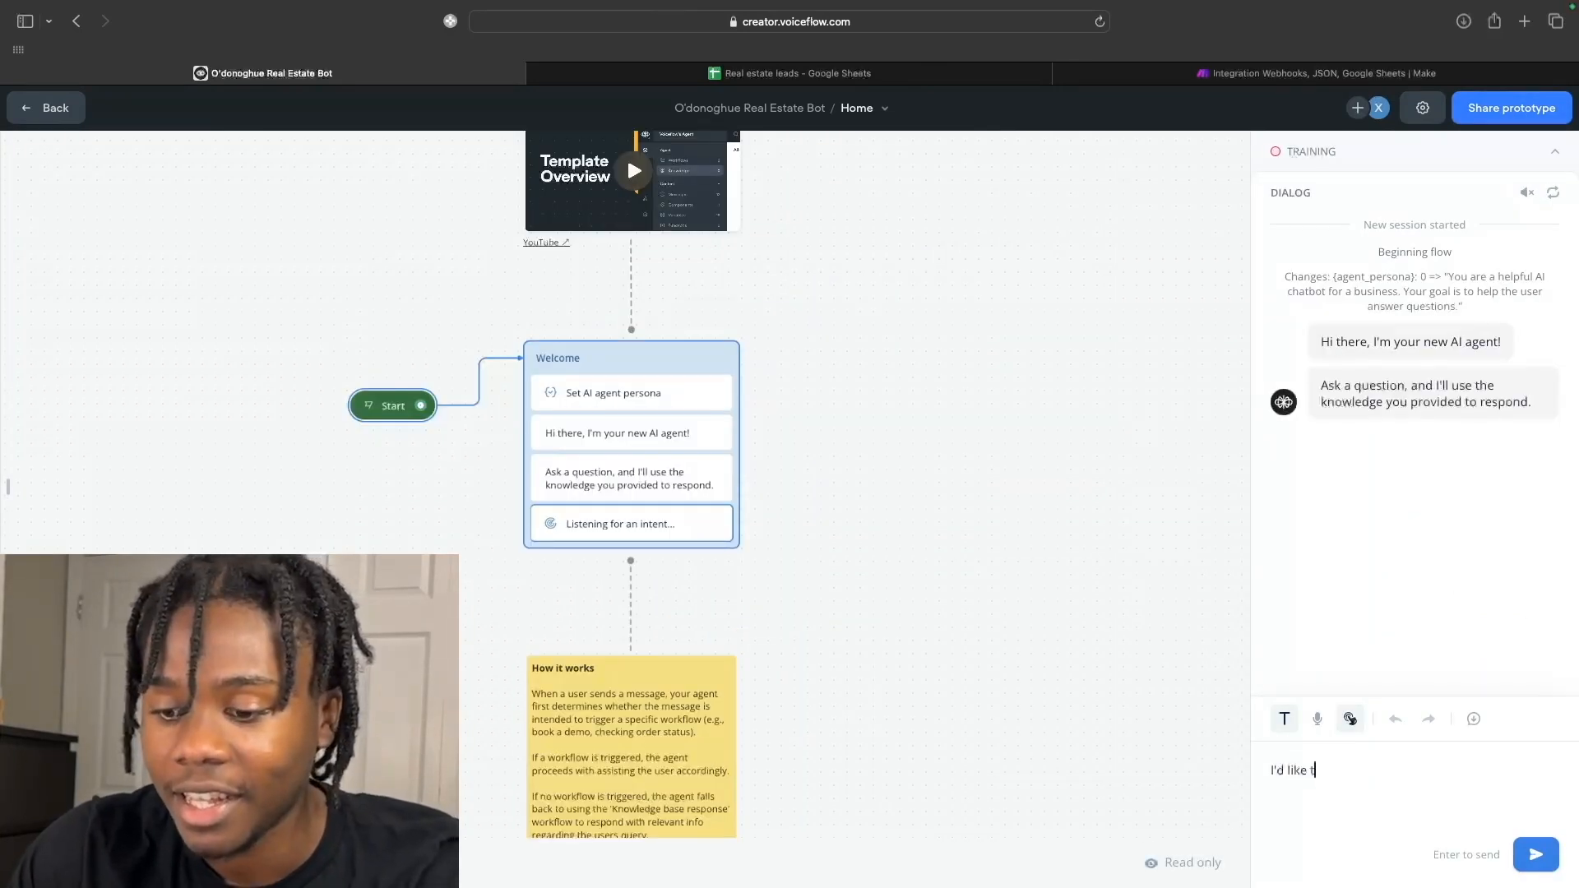
text(o sell my home)
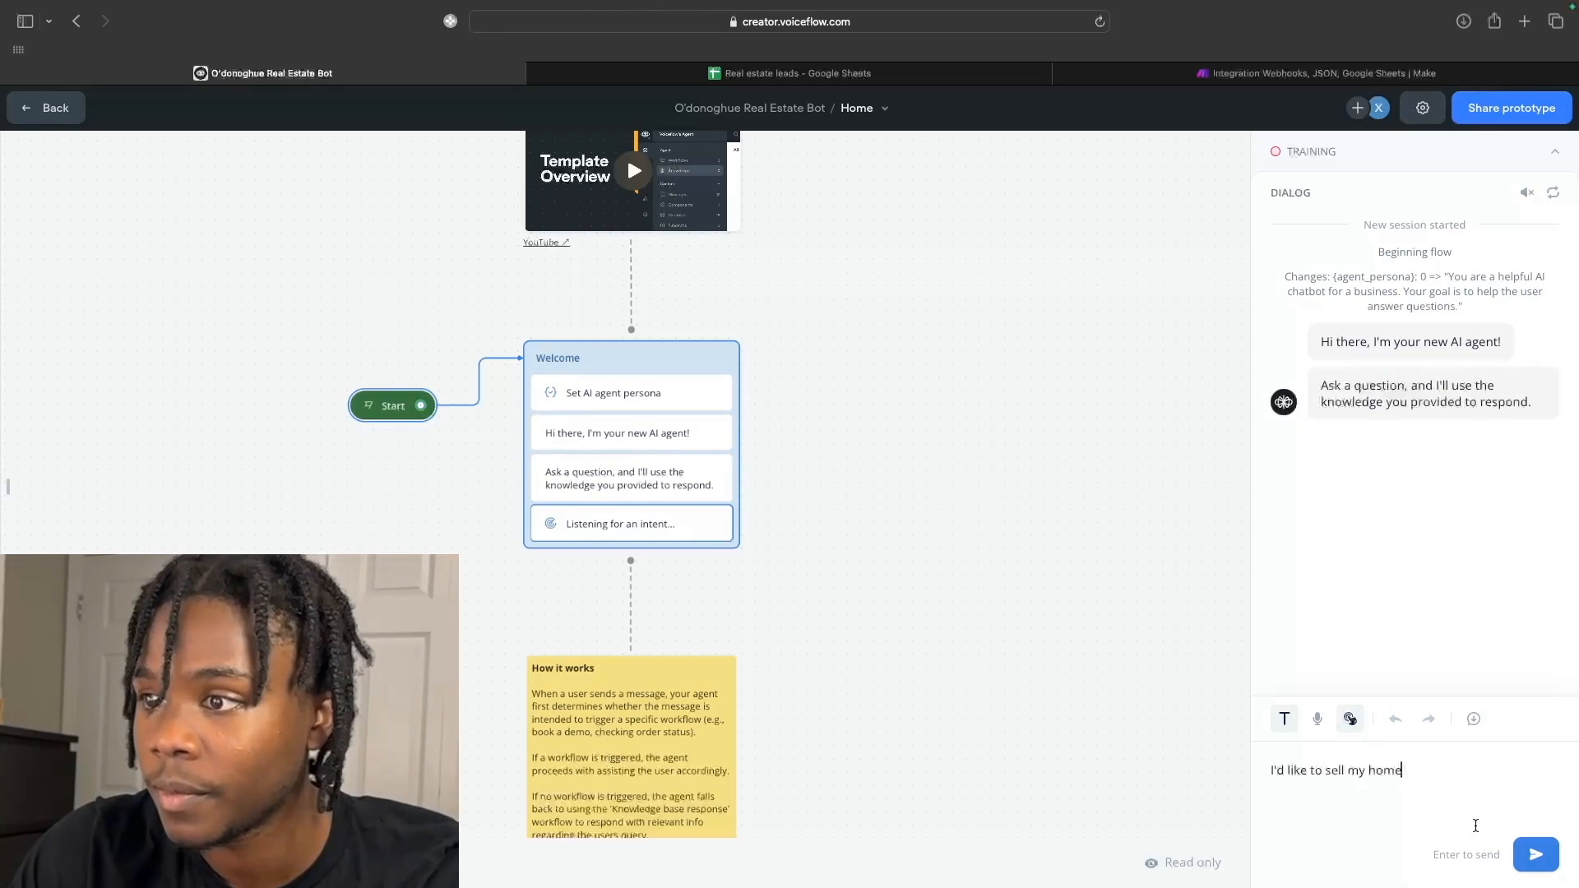
key(Return)
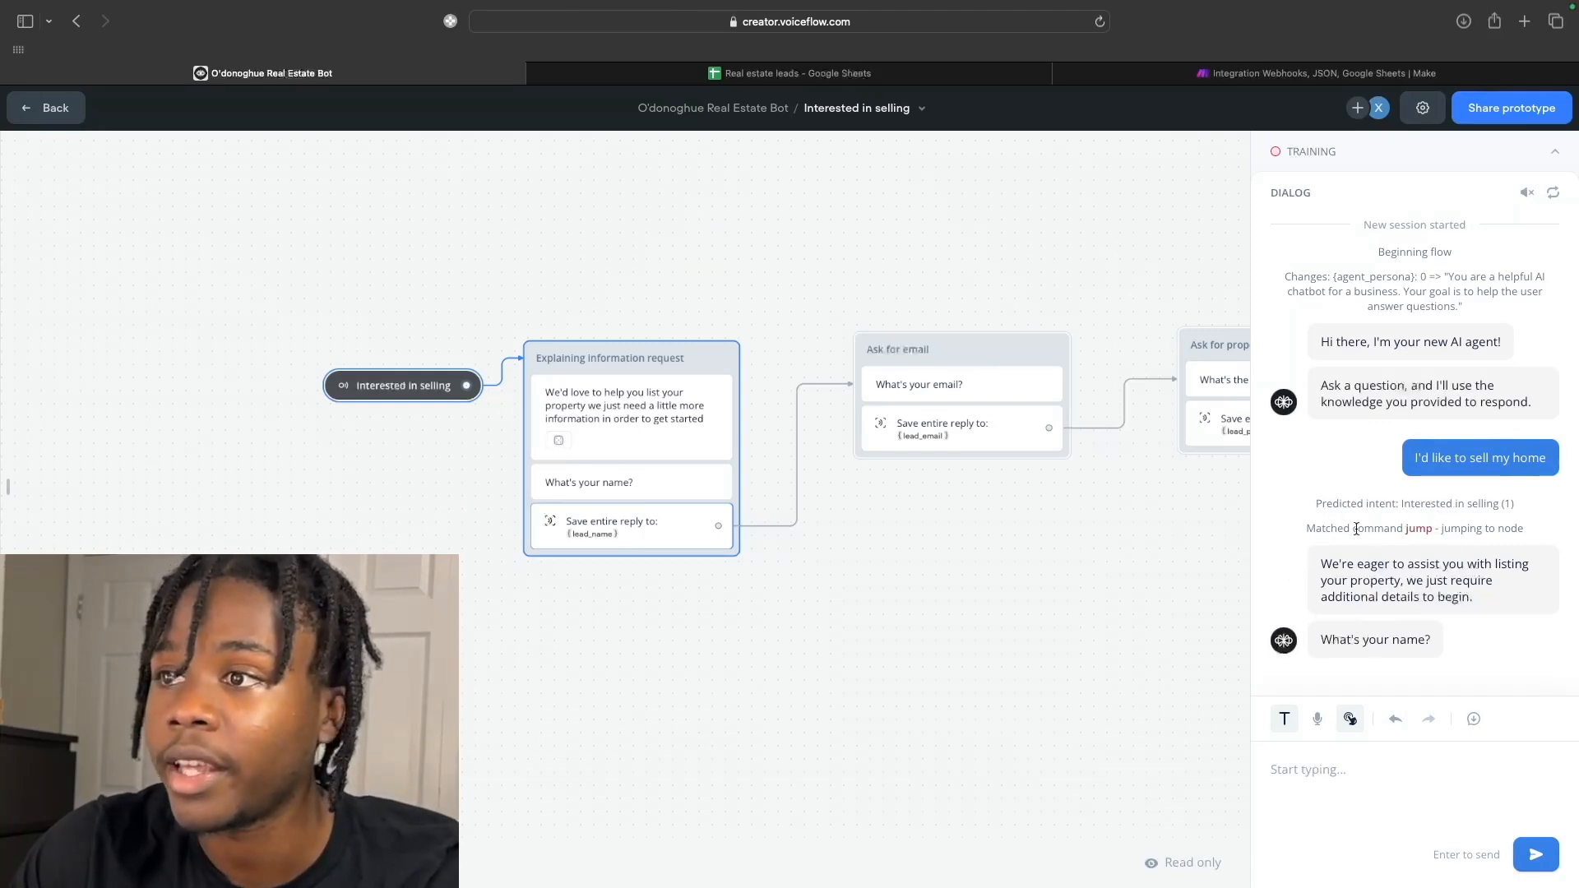
Answer with the lead's name, e-mail and property address, and choose Apartment as the property type.
click(1291, 791)
text(John S)
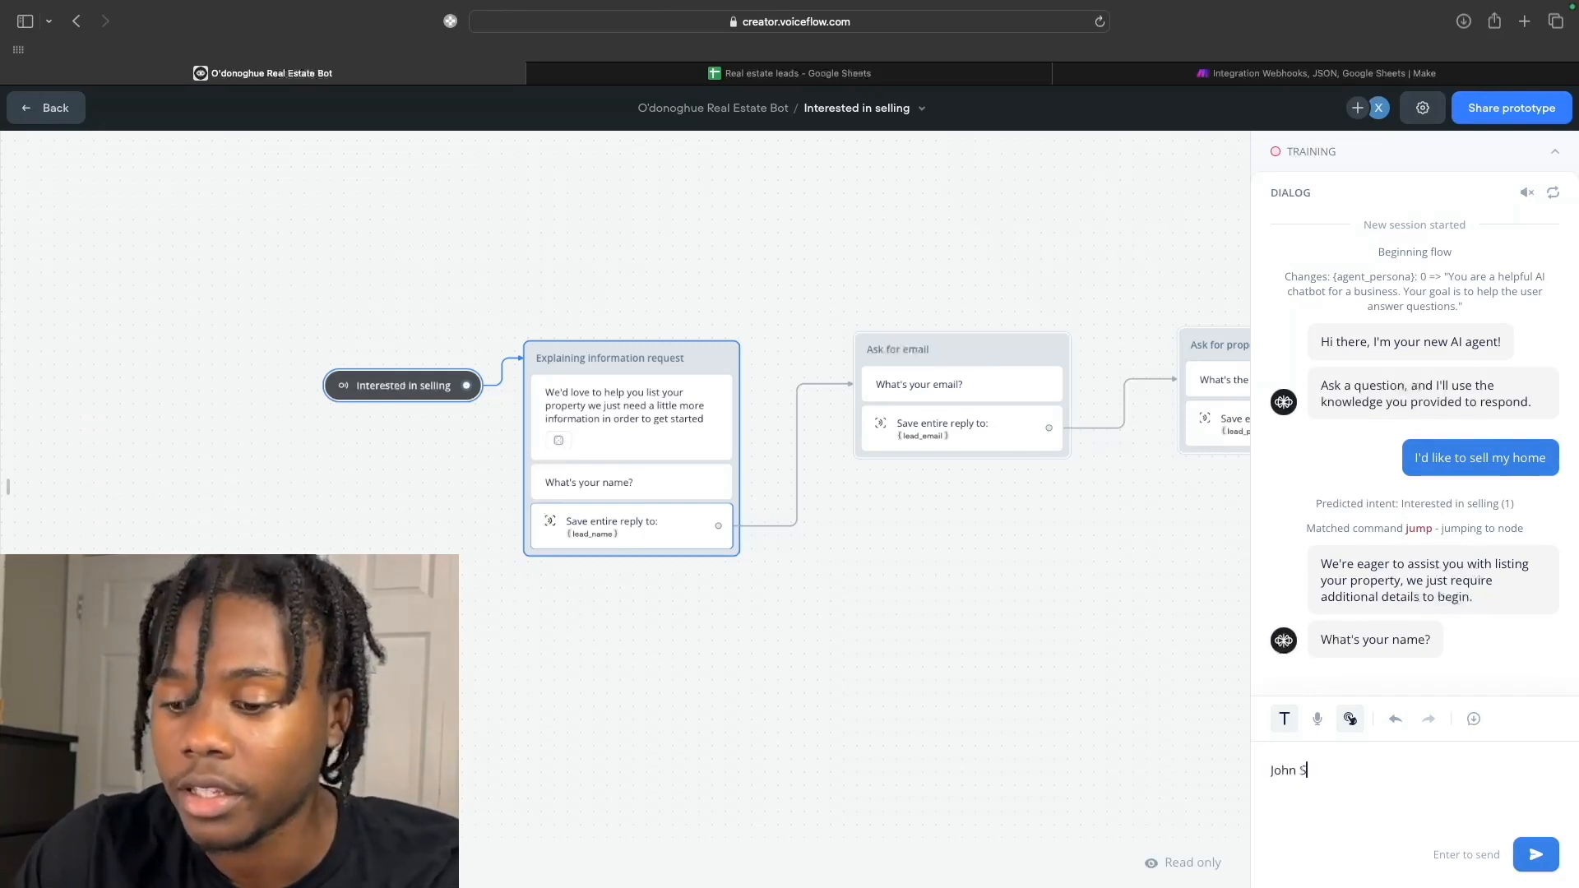
text(mith)
click(1516, 859)
text(jo)
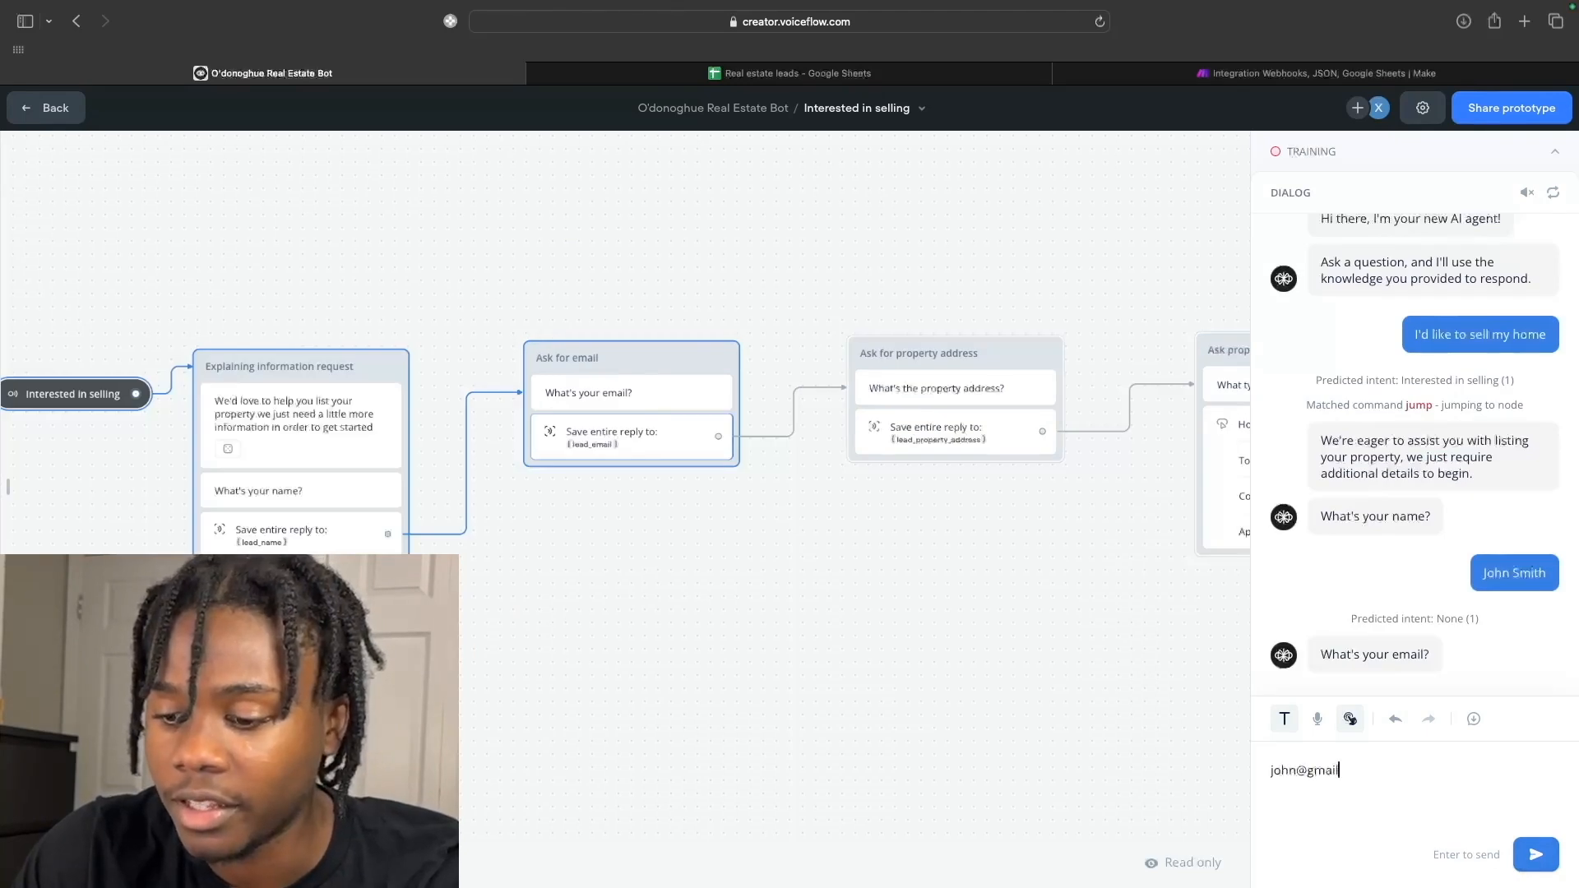
text(om)
click(1535, 855)
text(1)
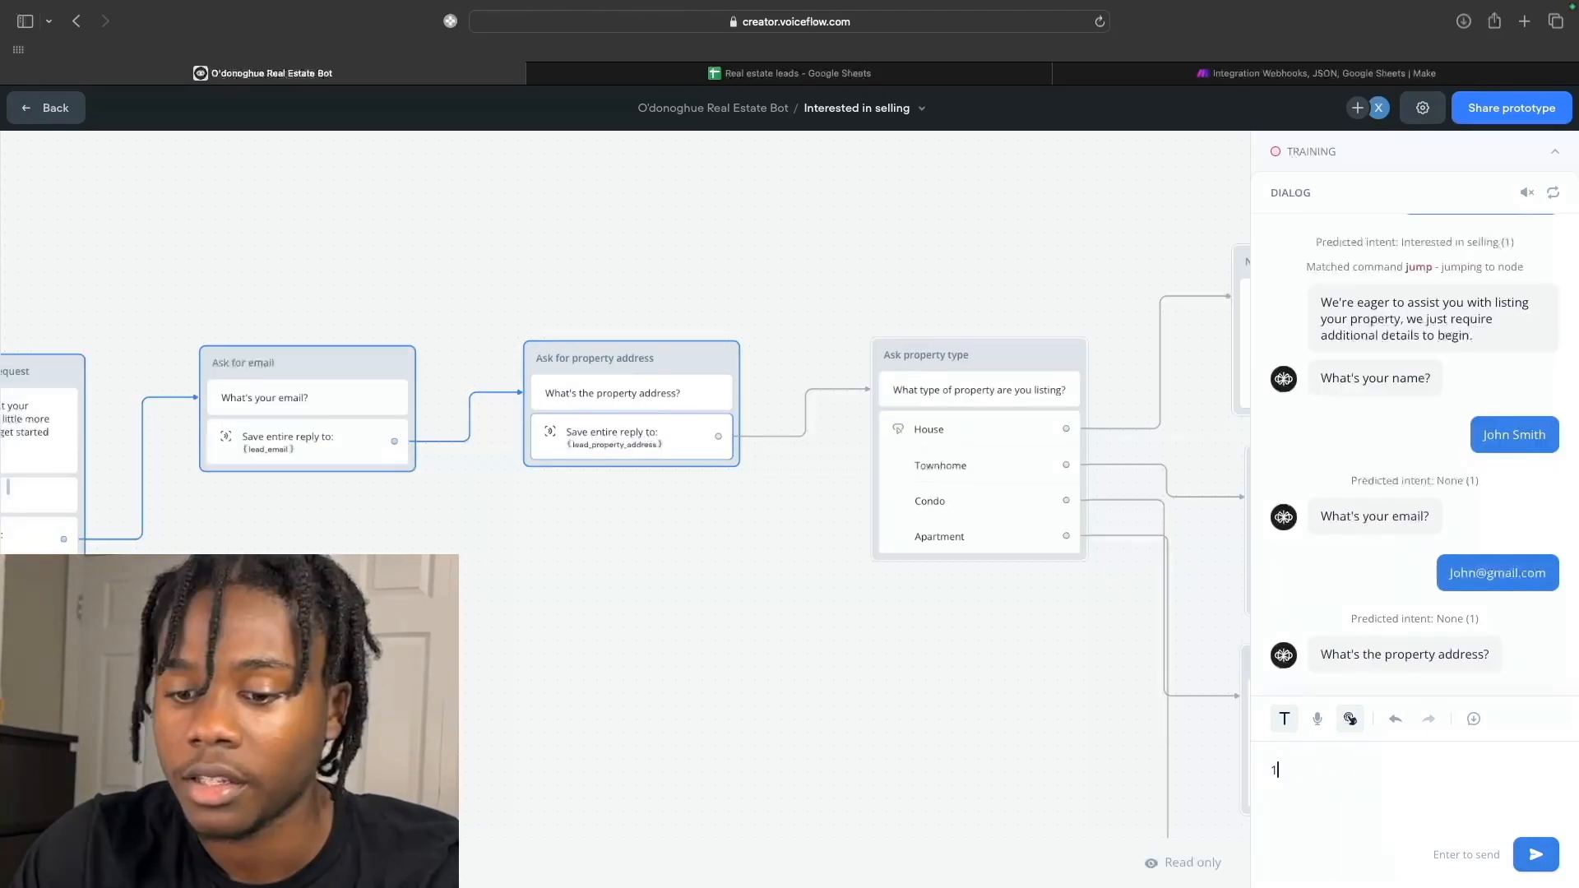
text(24 Main)
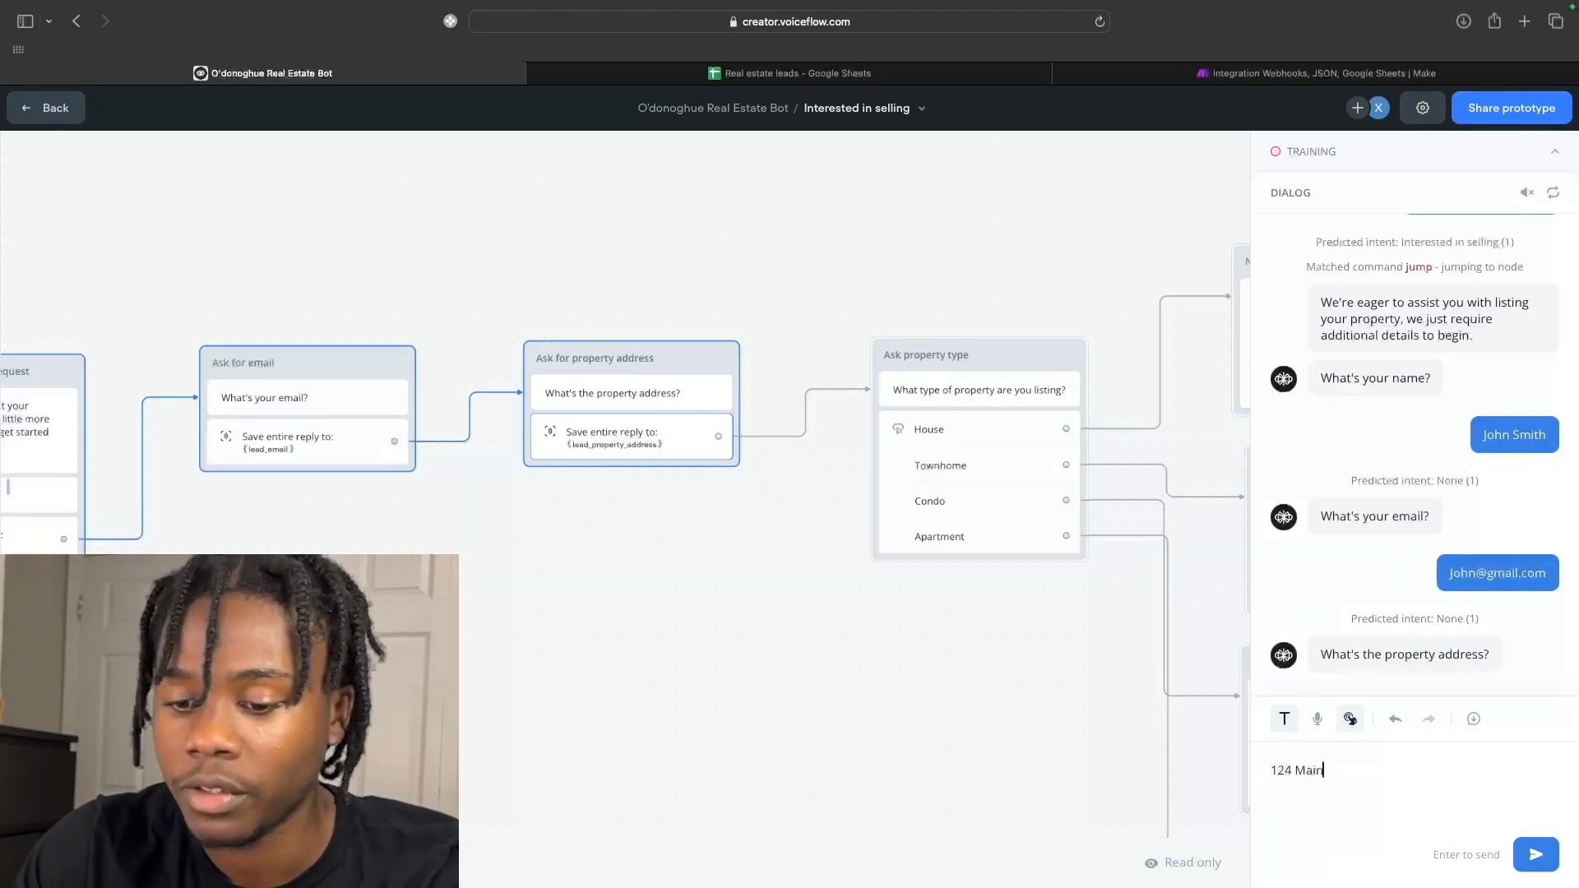
text( str)
key(BackSpace)
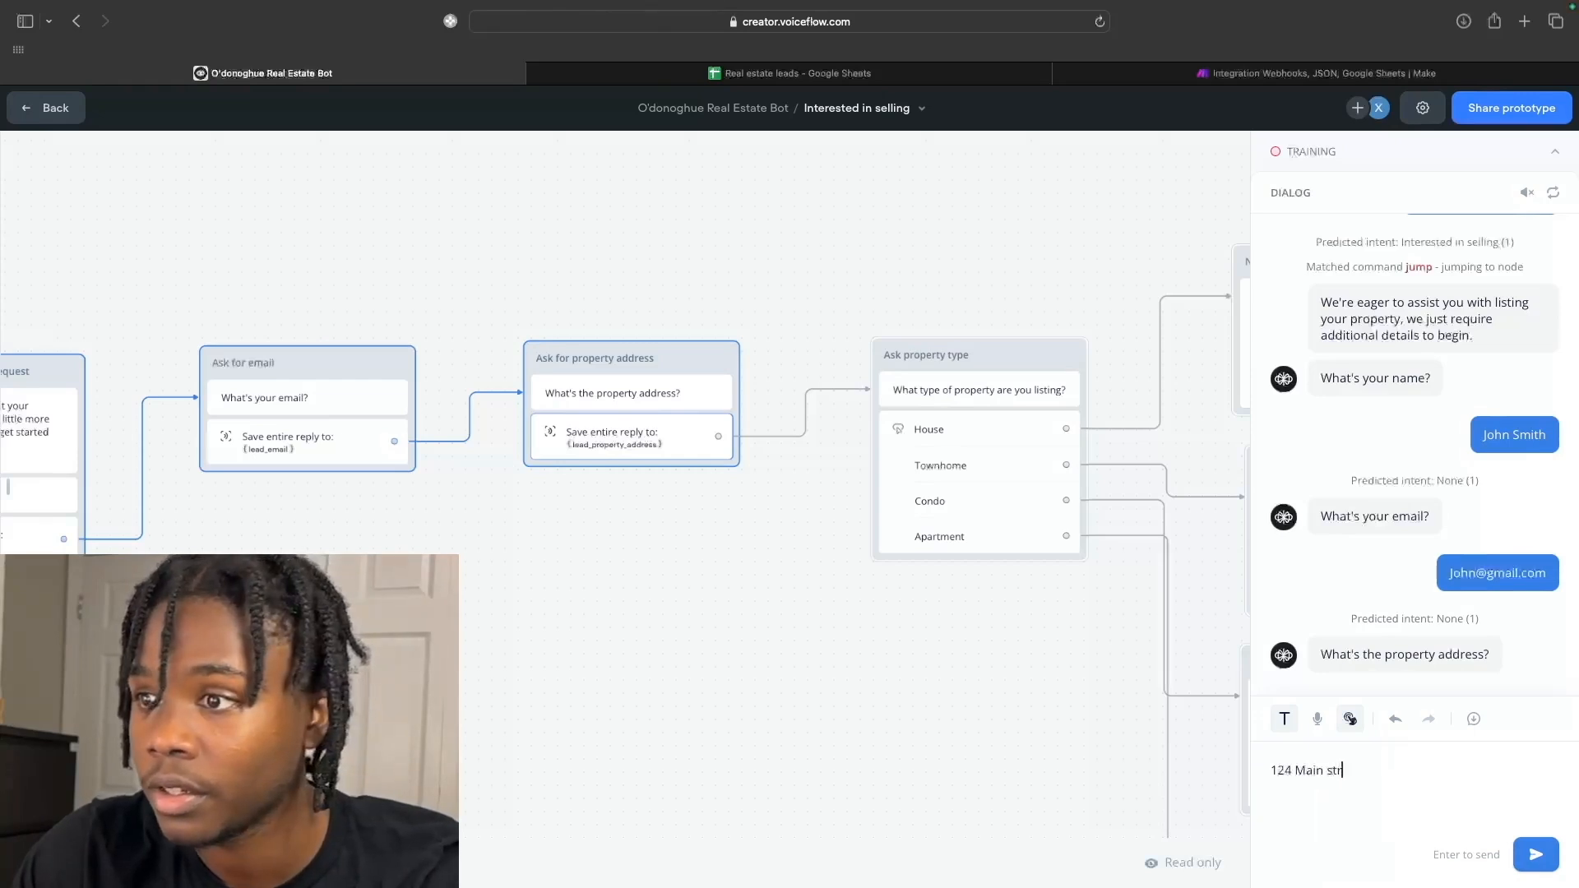
key(Return)
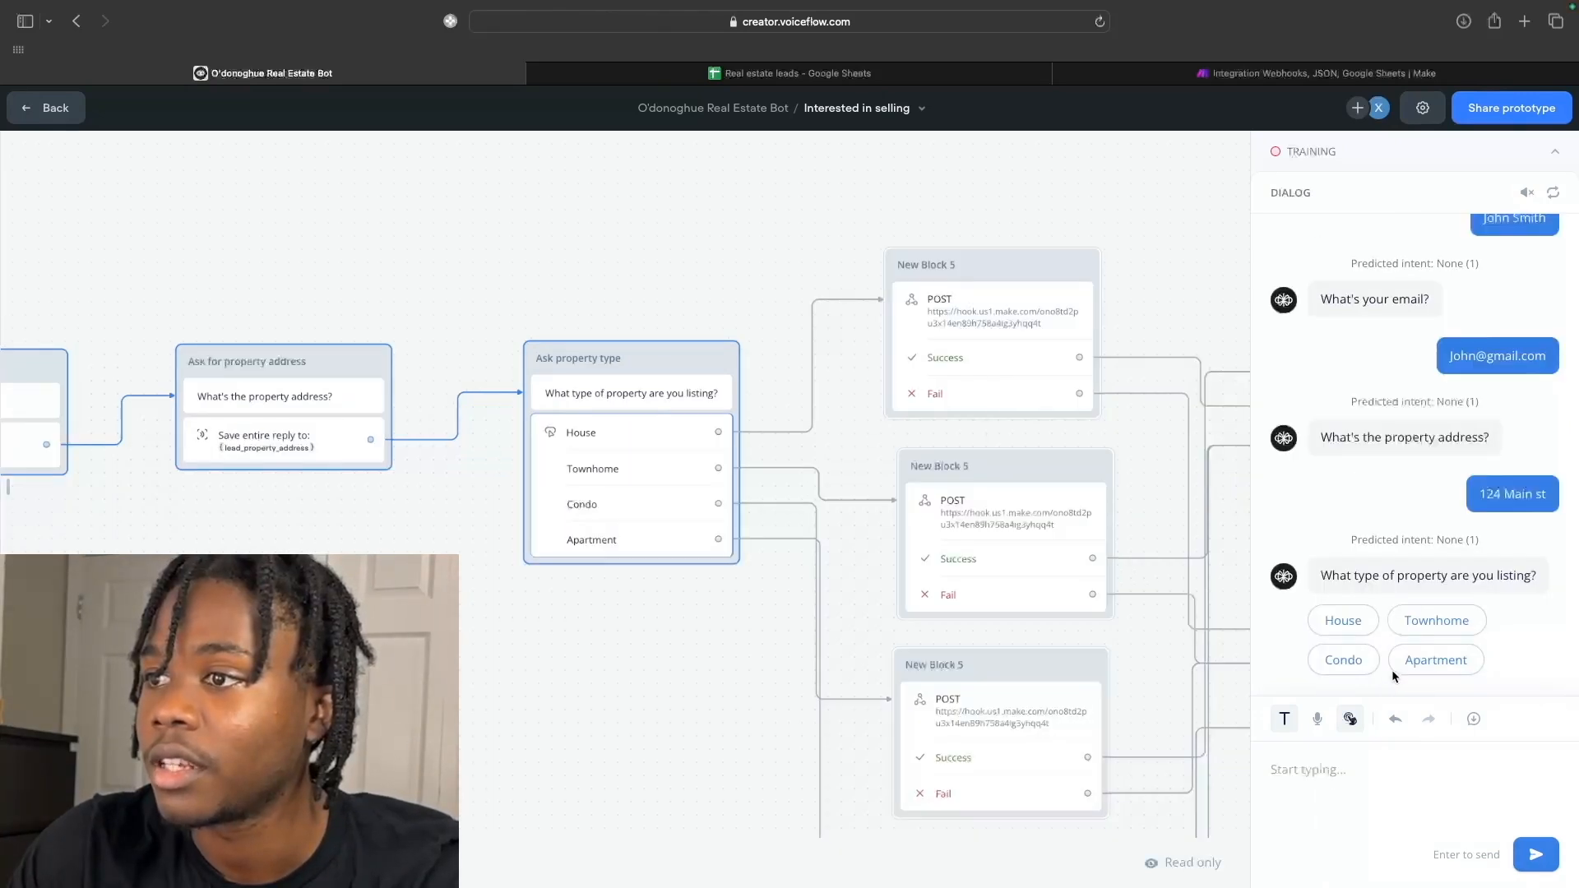
click(1403, 668)
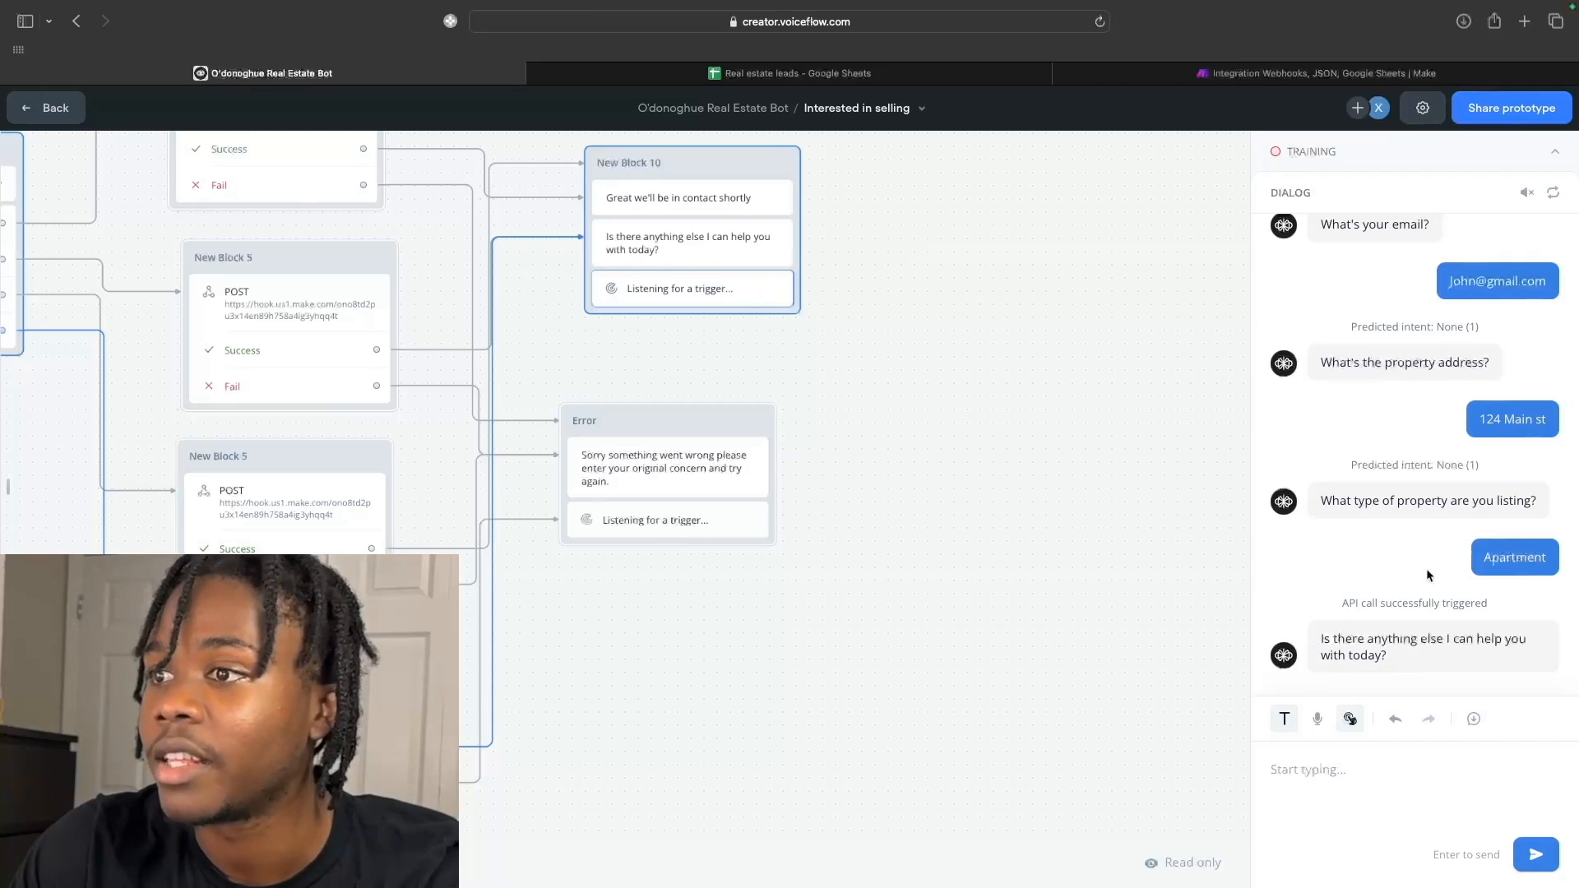
Ask "I'm also interested in learning more about O'Donoghue Real Estate" and read the bot's reply.
click(1360, 779)
text(I)
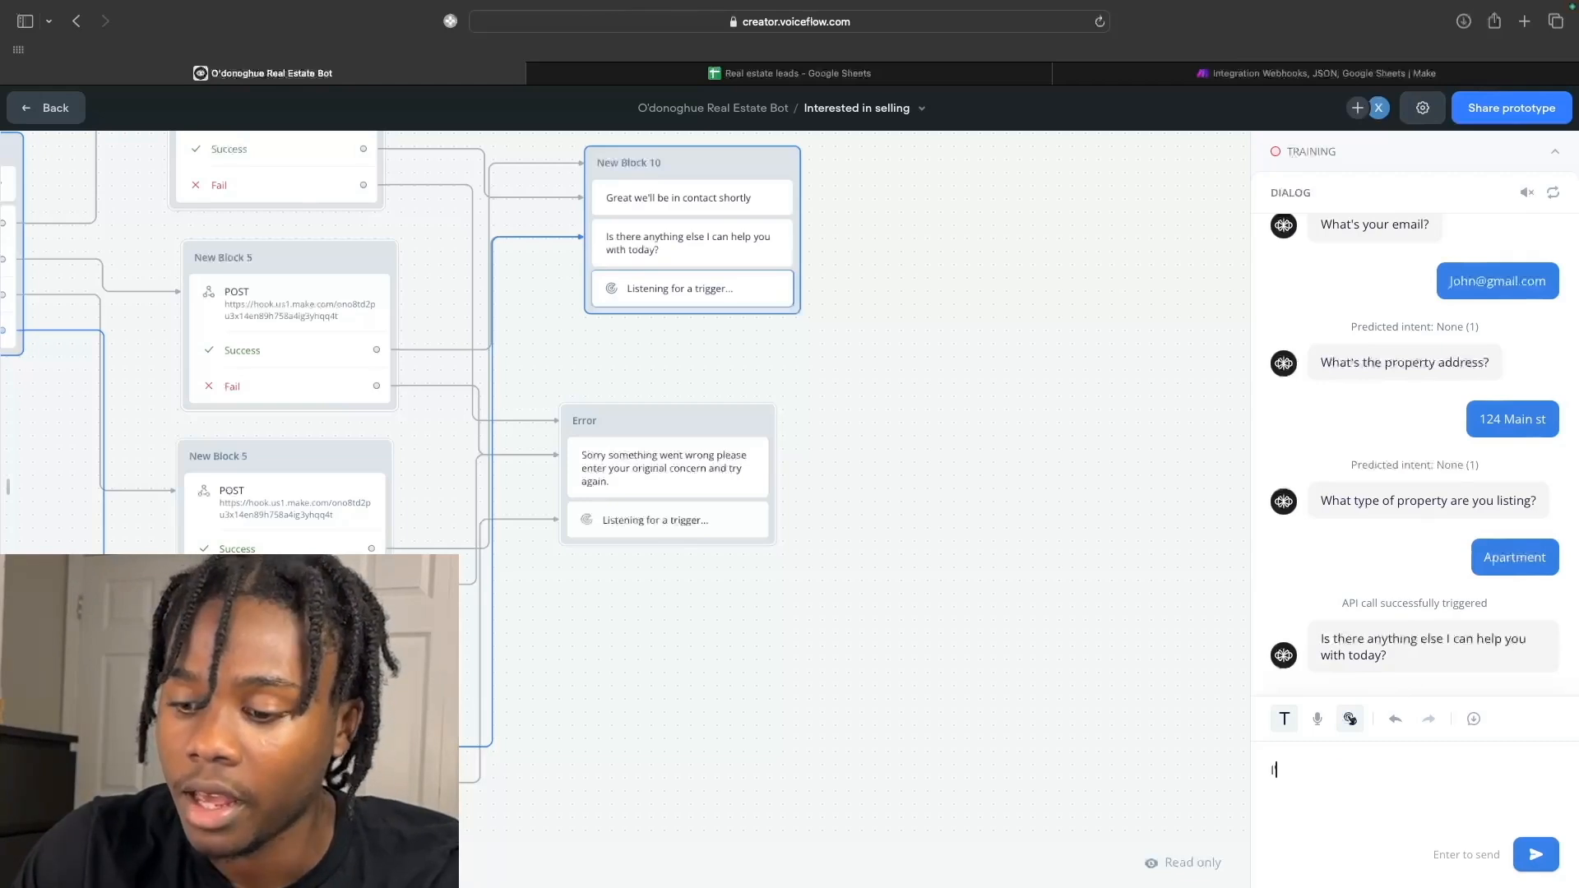
text('m also int)
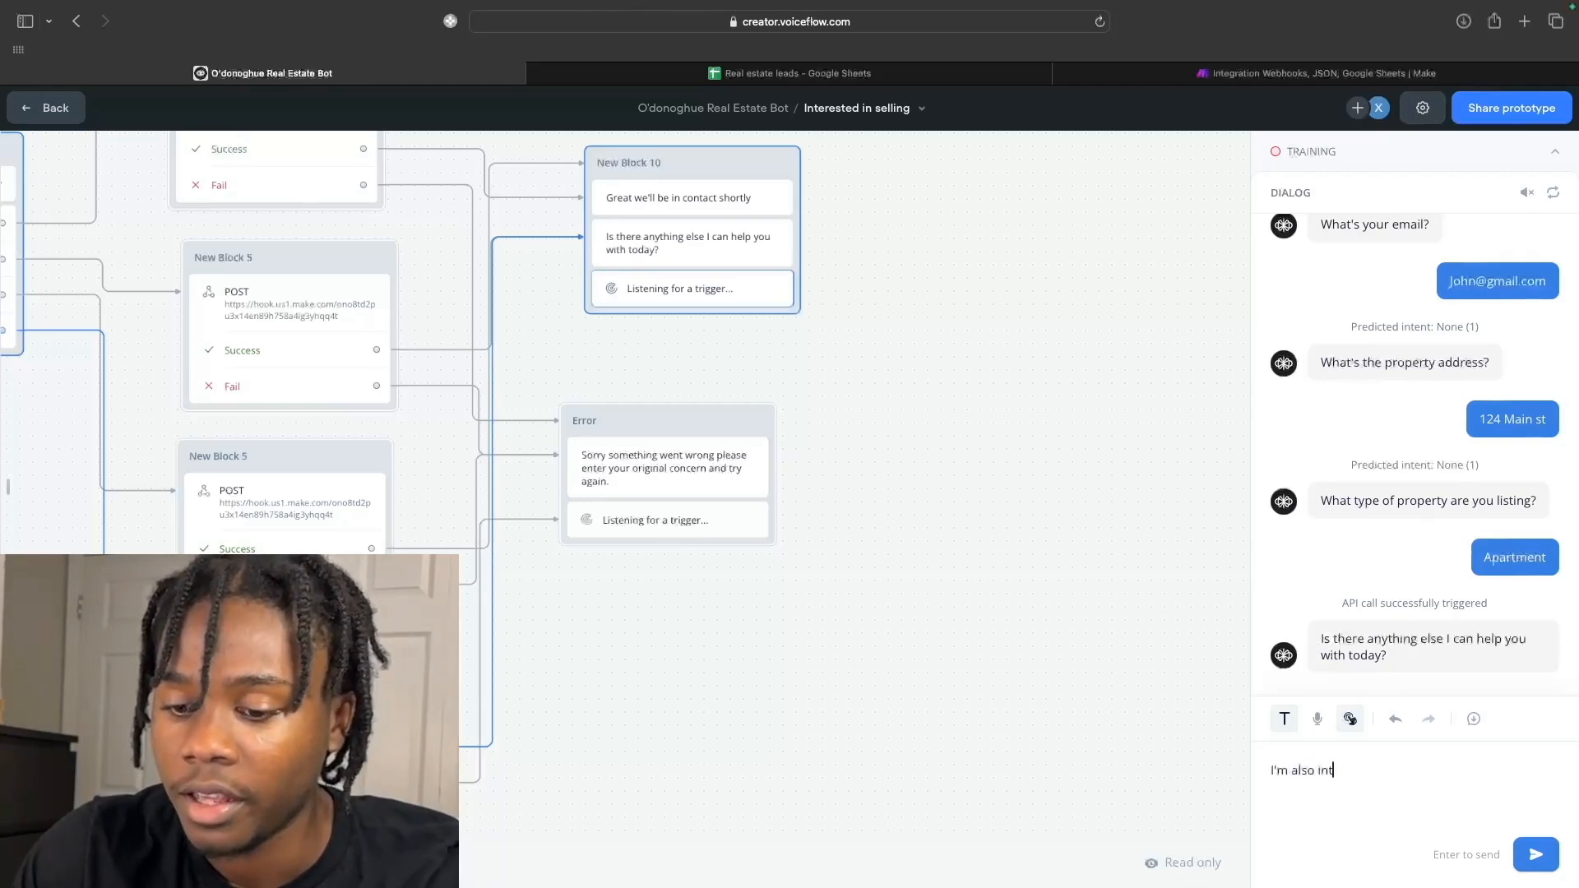
text(erested in)
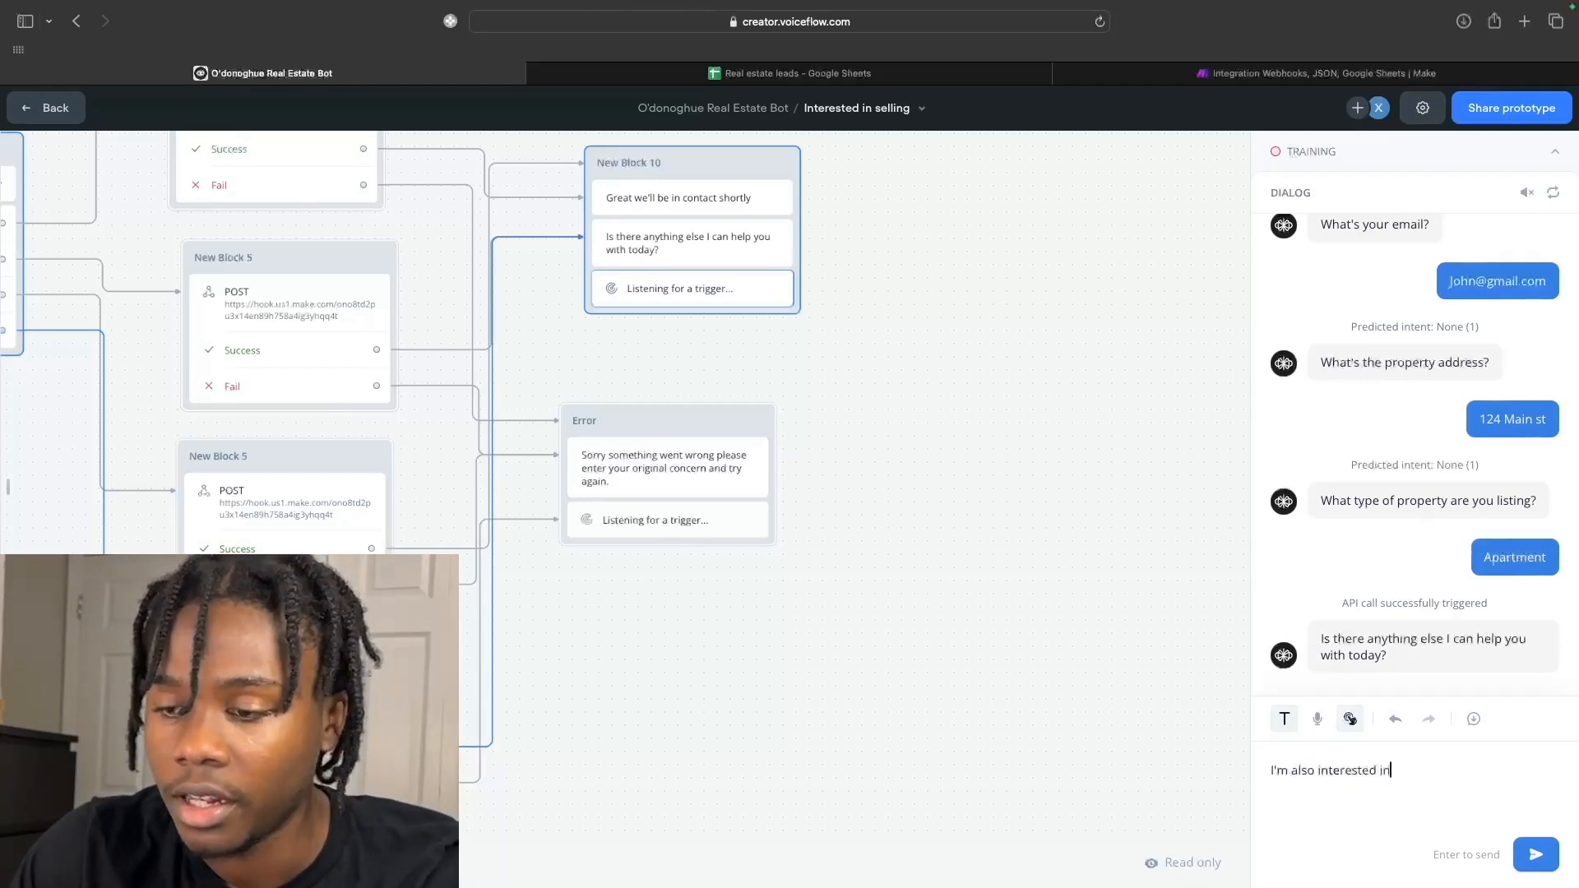
text( learning mo)
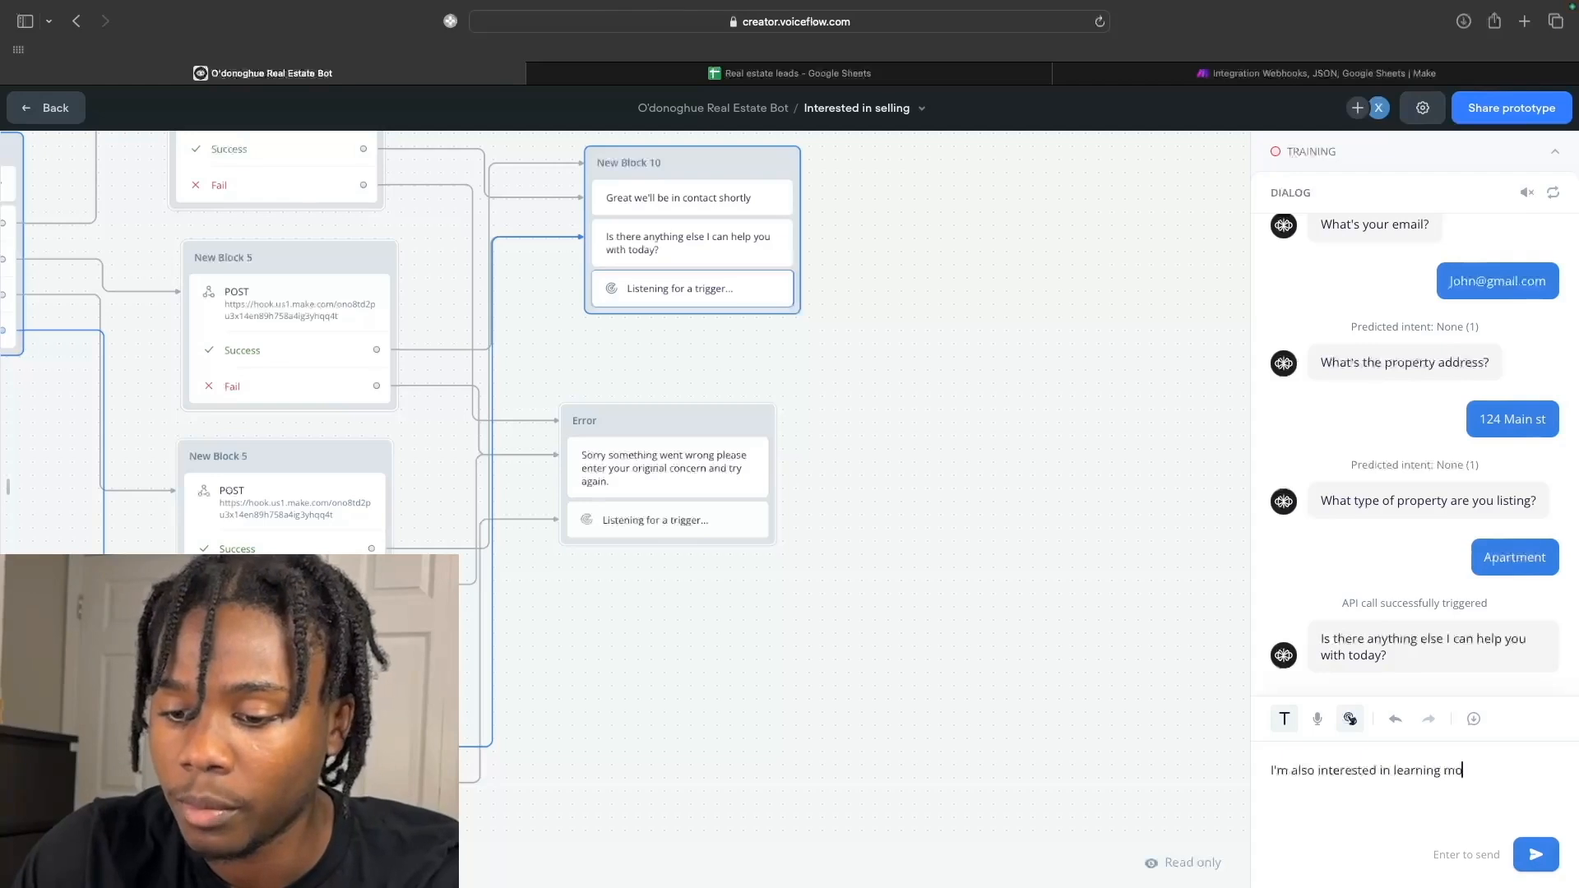
text(re about O'Donoghue)
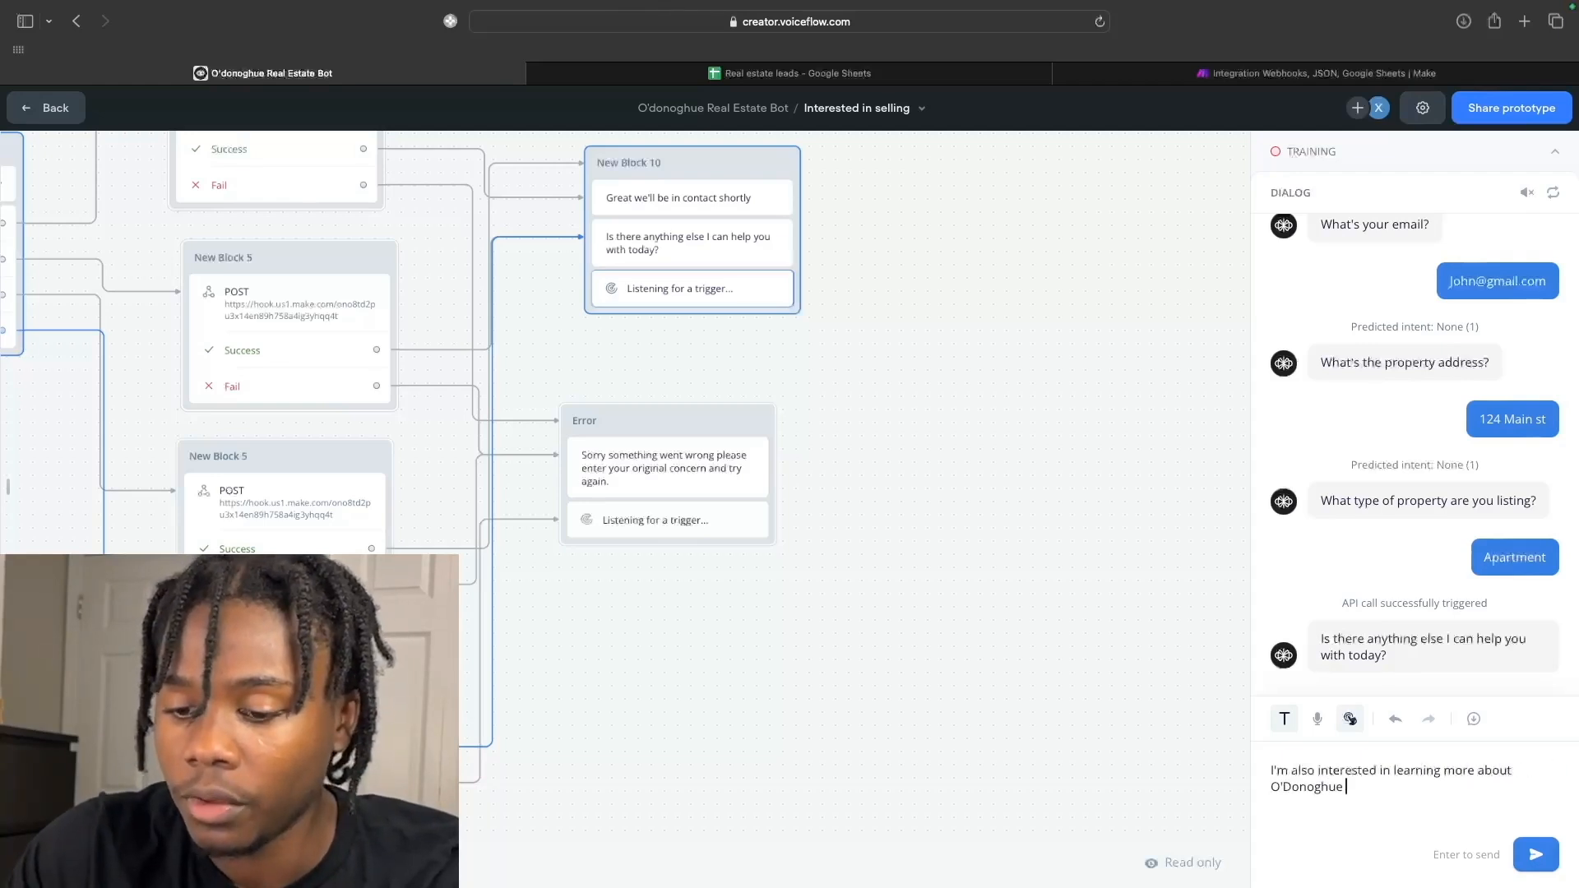
text( Real Estate)
key(Return)
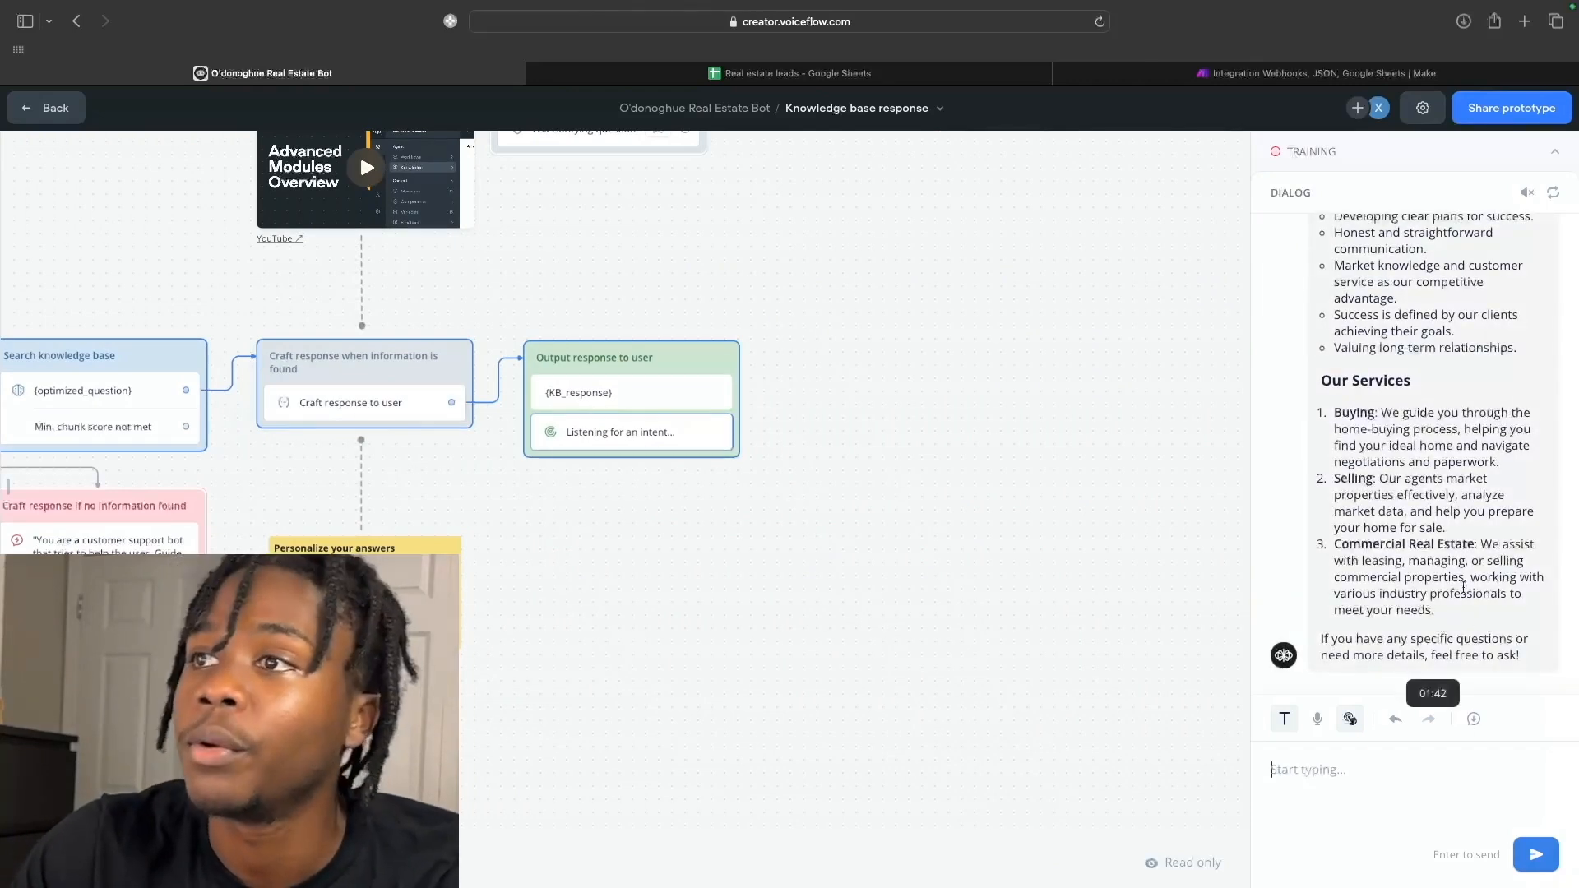
scroll(1464, 593, up, 10)
scroll(1464, 589, up, 15)
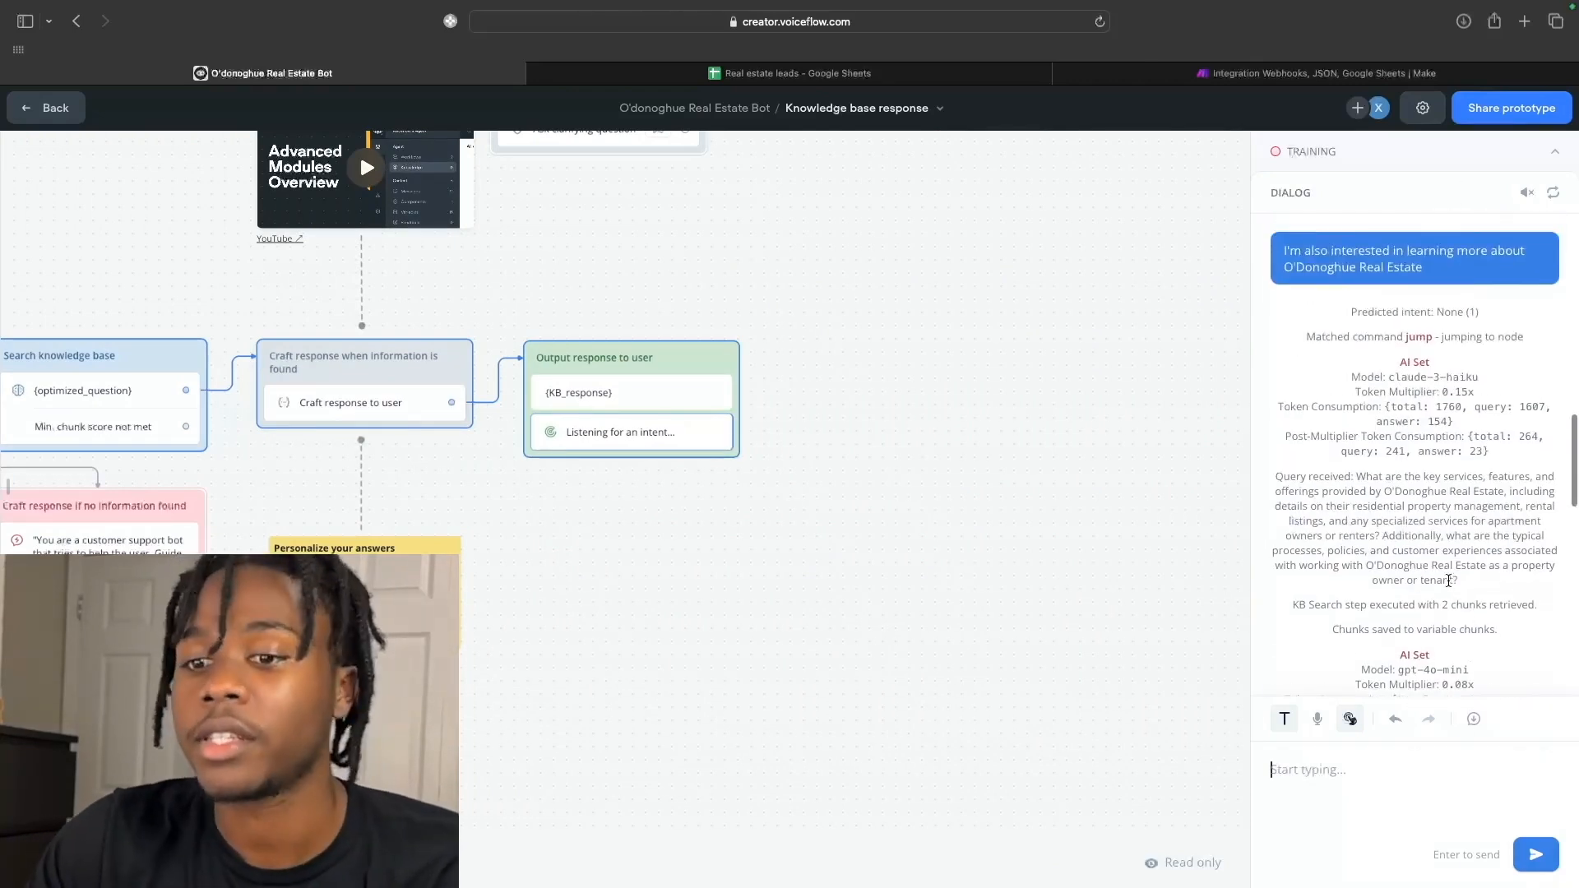
scroll(1449, 580, down, 10)
scroll(1306, 569, up, 6)
scroll(729, 577, down, 5)
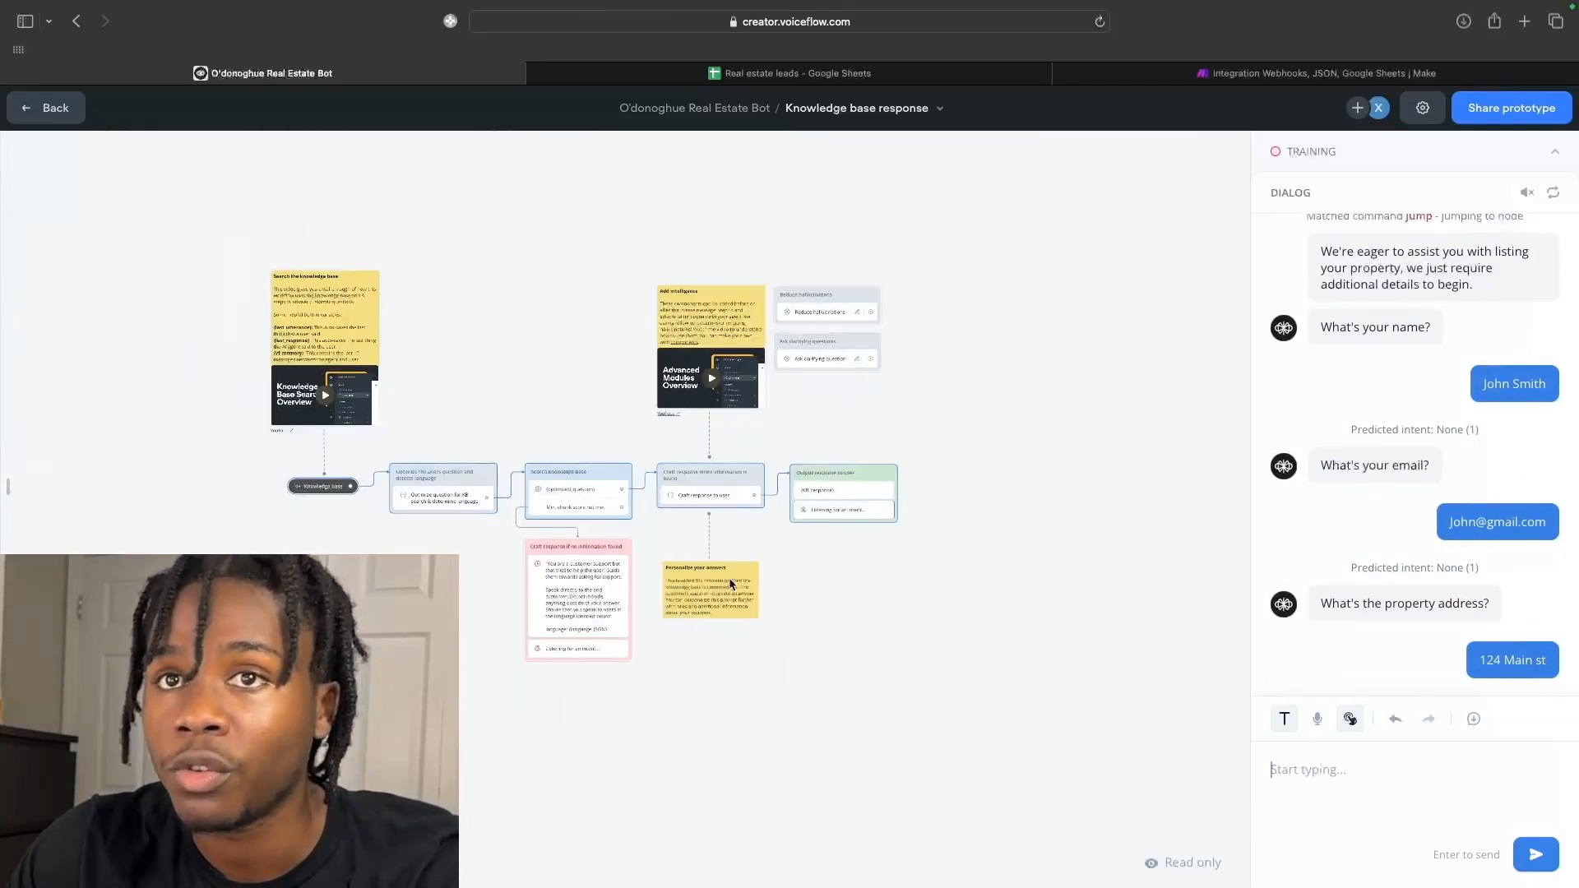
scroll(729, 578, up, 5)
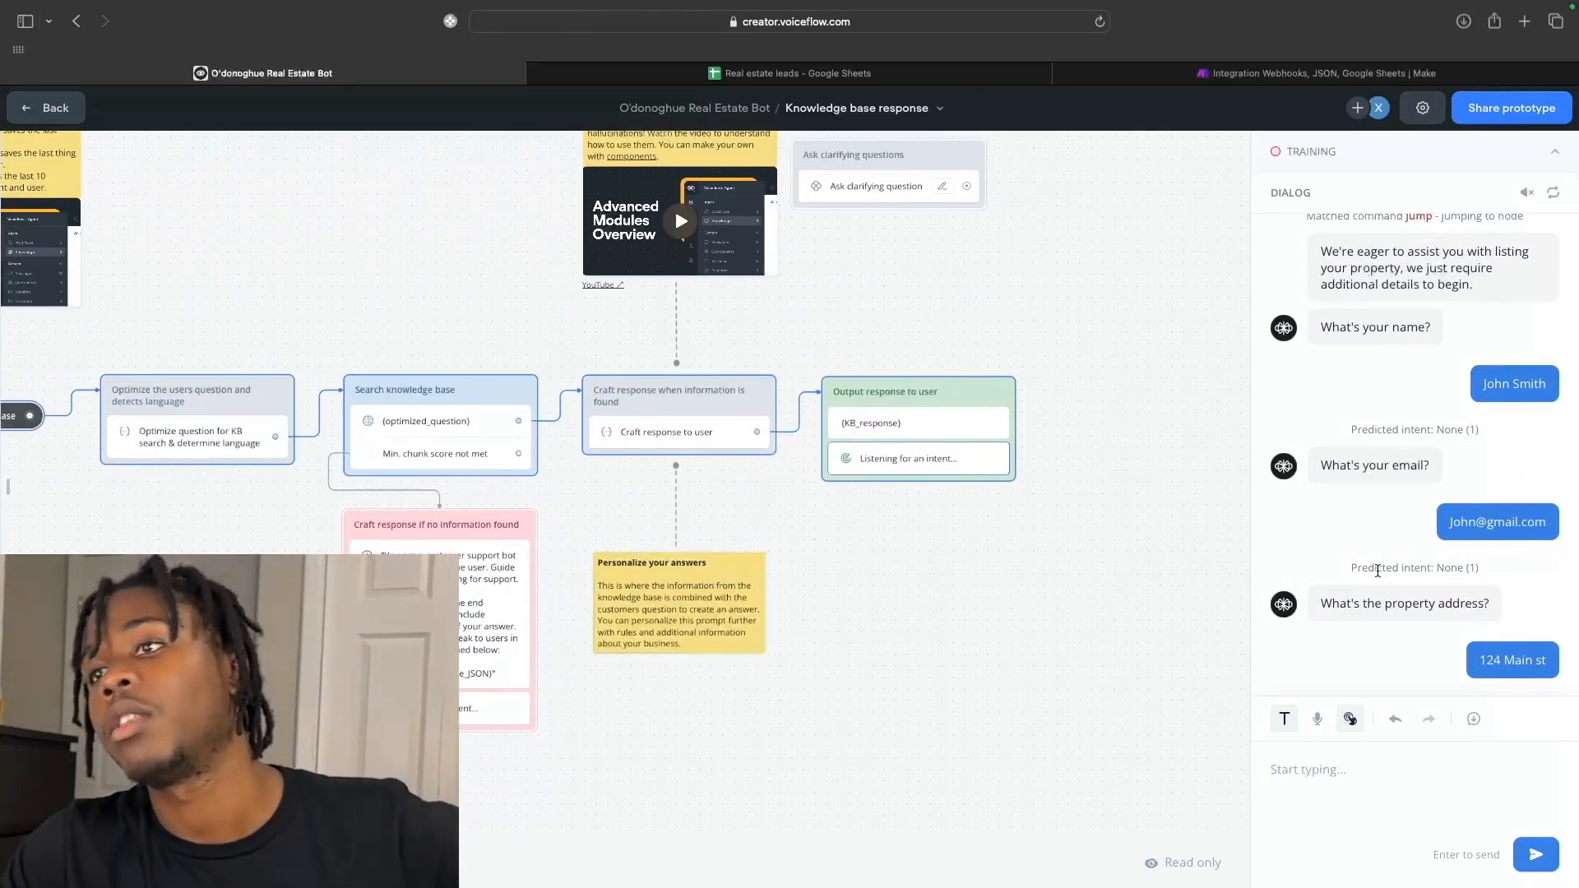
scroll(1361, 565, down, 1)
Check the Real estate leads spreadsheet for the new lead row.
click(890, 79)
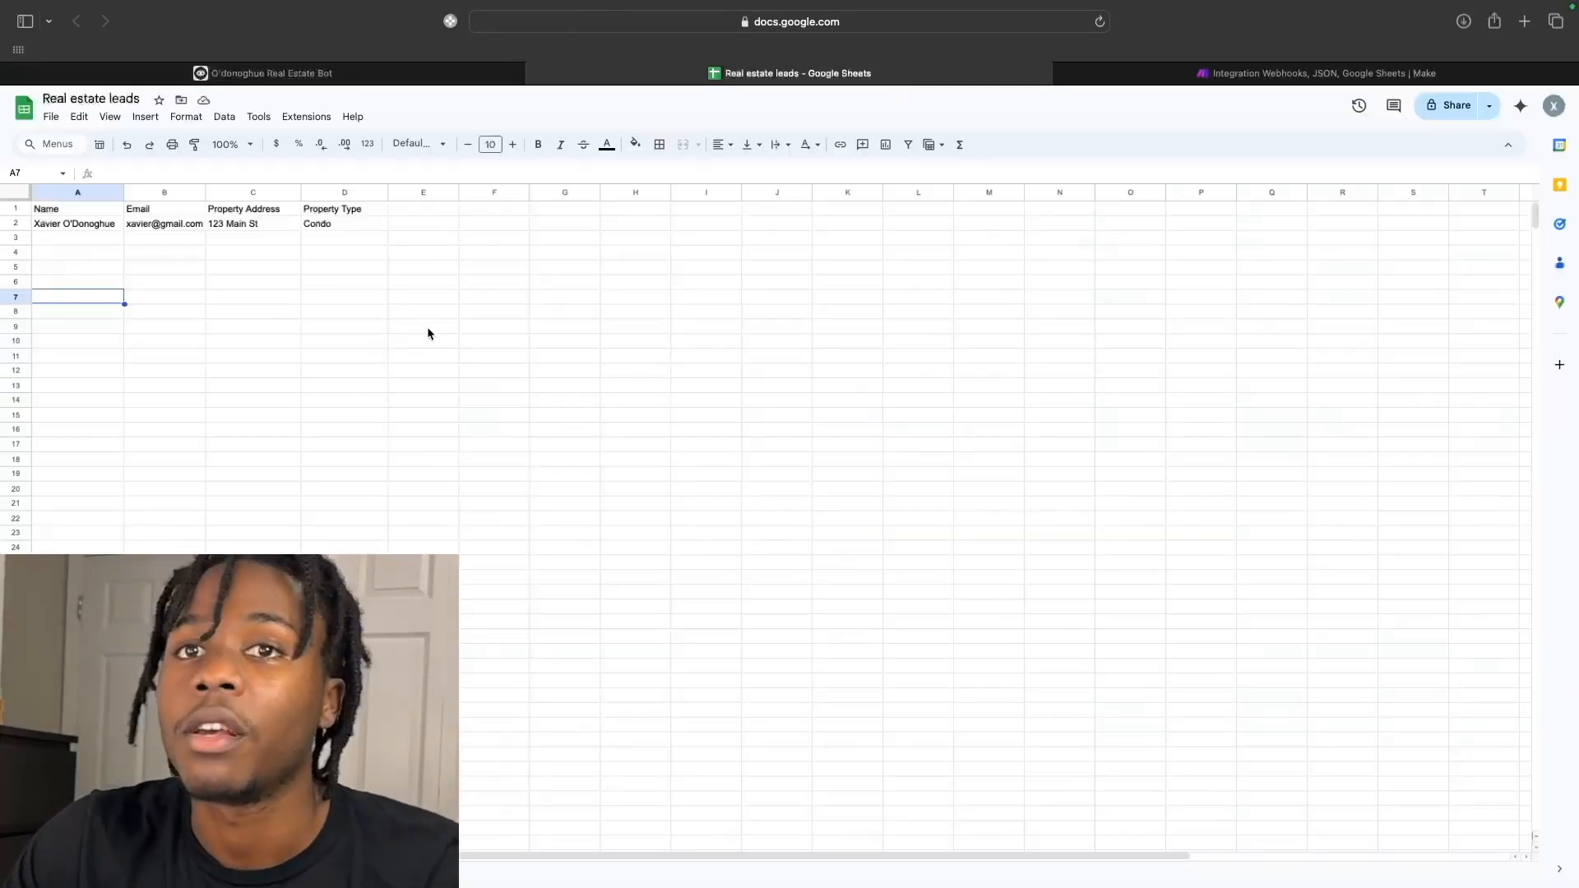
click(425, 327)
click(496, 269)
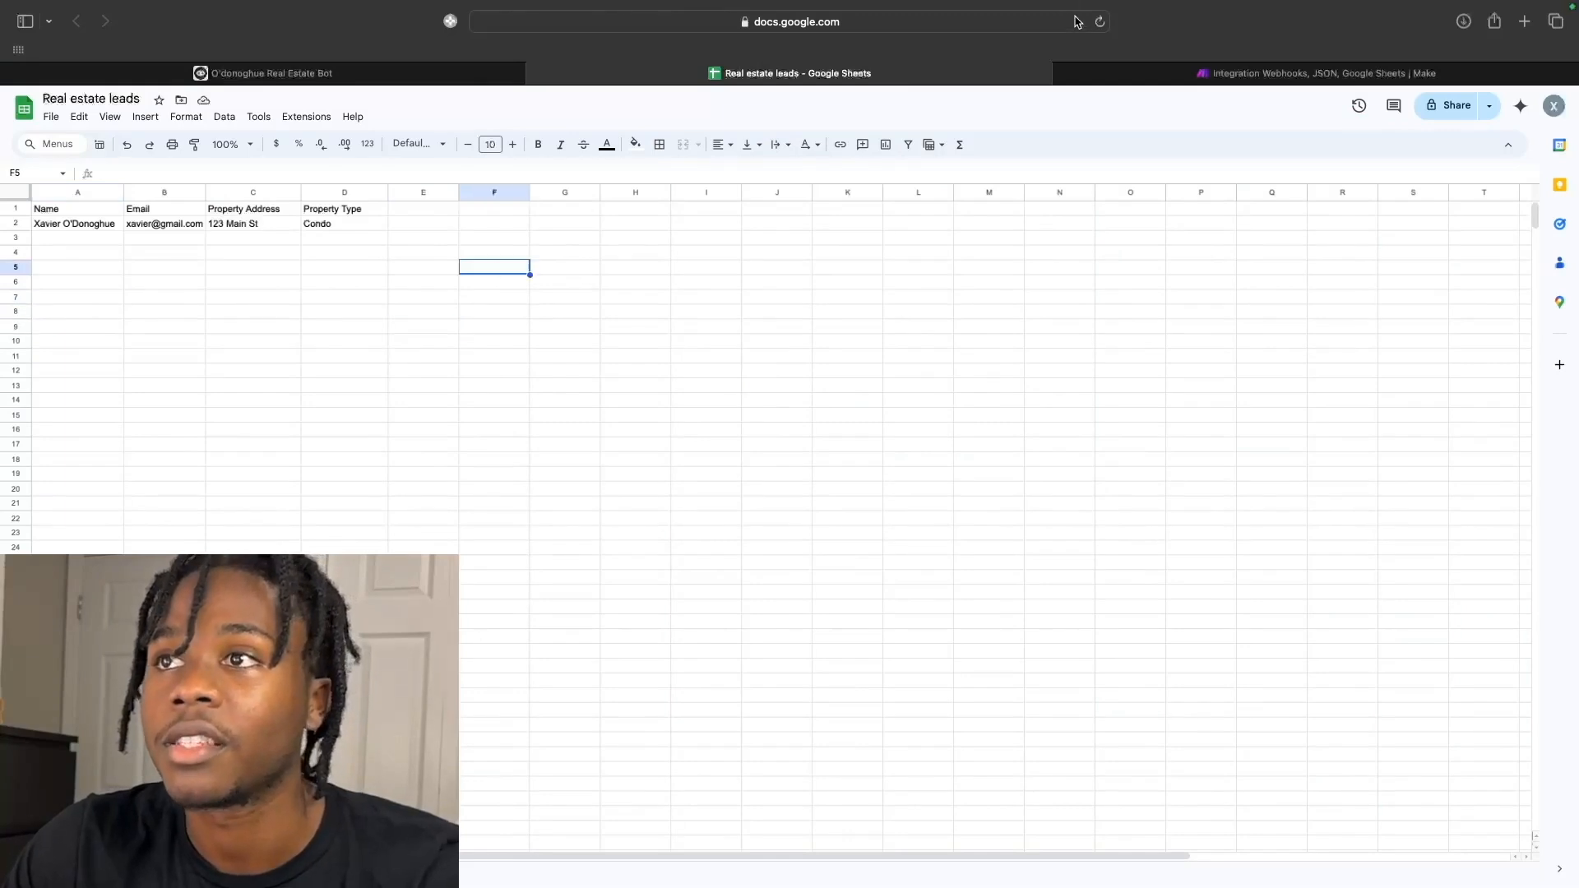
key(ctrl+Home)
scroll(709, 281, right, 2)
scroll(711, 285, left, 2)
click(1349, 73)
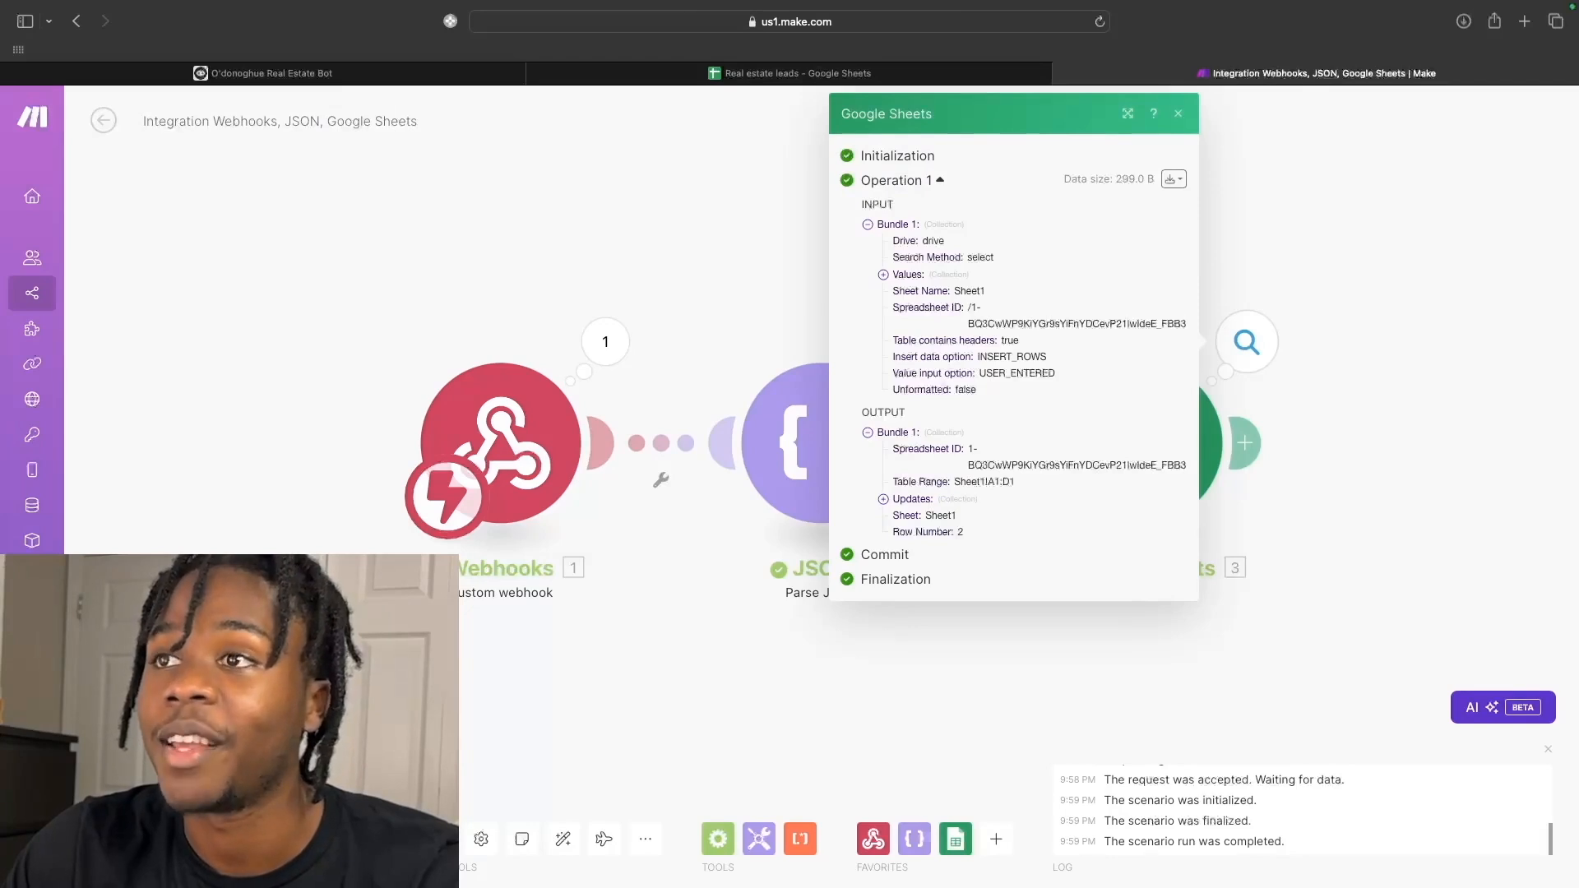
Close Make's Google Sheets operation output and return through the leads sheet to the Voiceflow bot.
click(1176, 119)
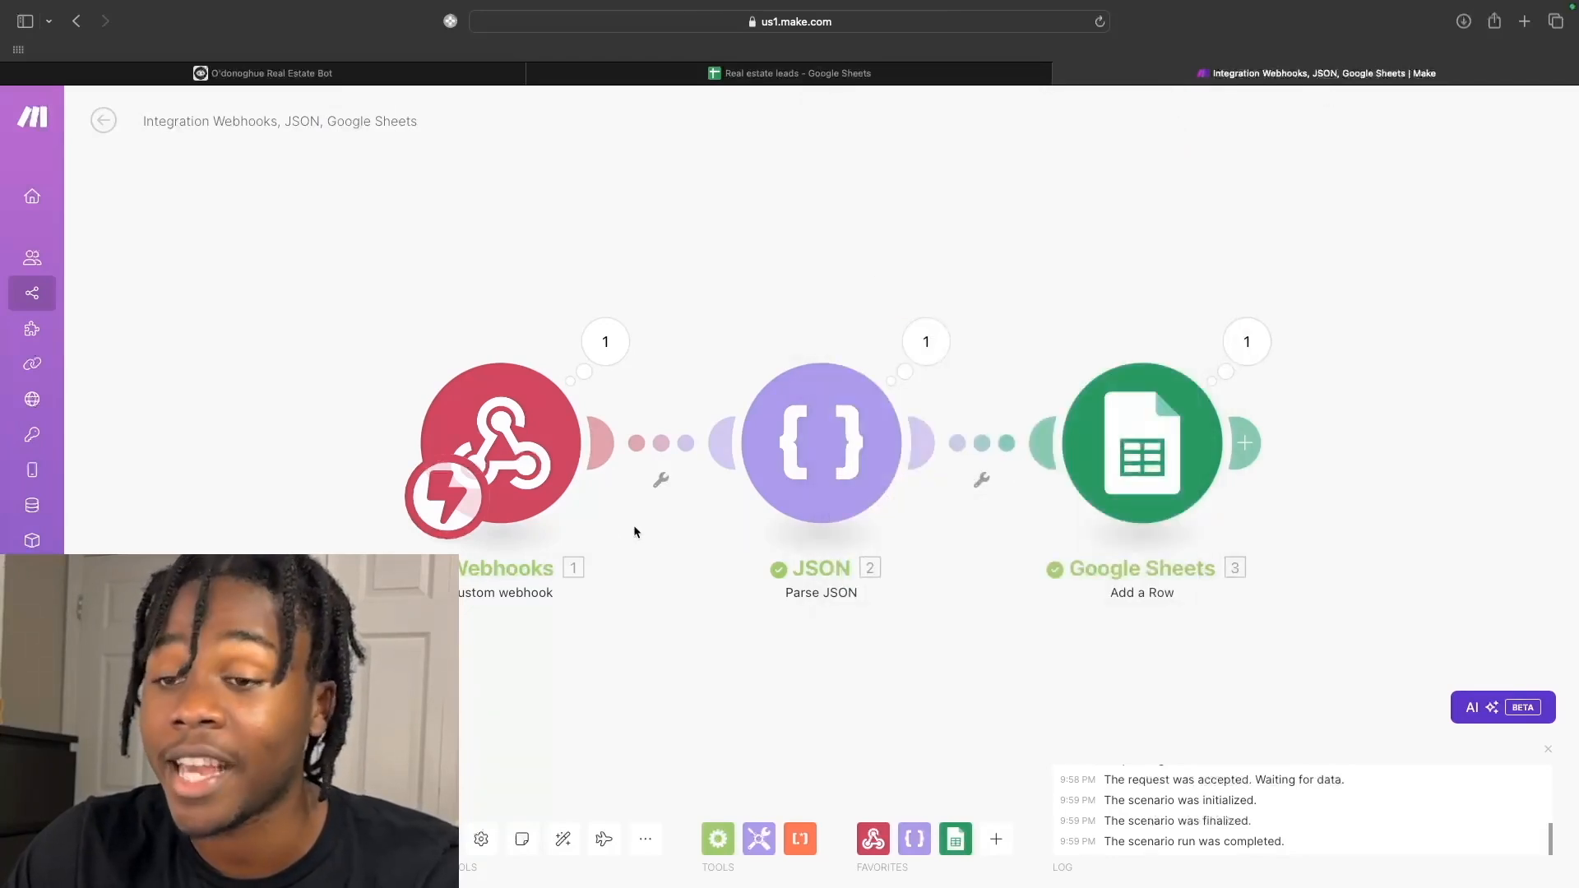
click(831, 74)
click(396, 80)
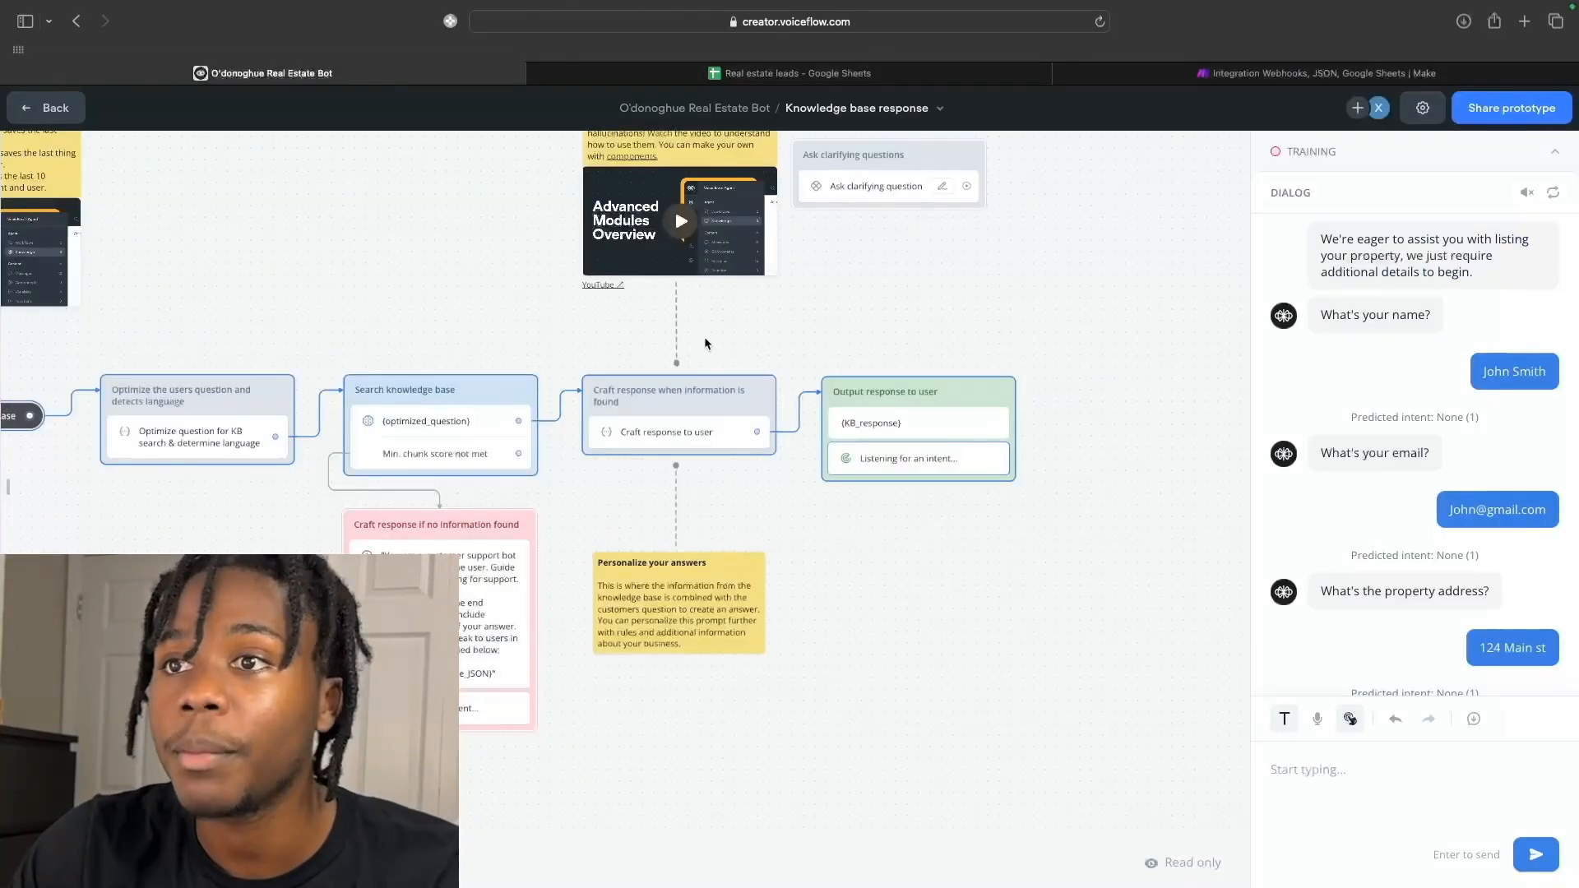
Exit the test chat to get back to editing the bot.
scroll(674, 208, down, 3)
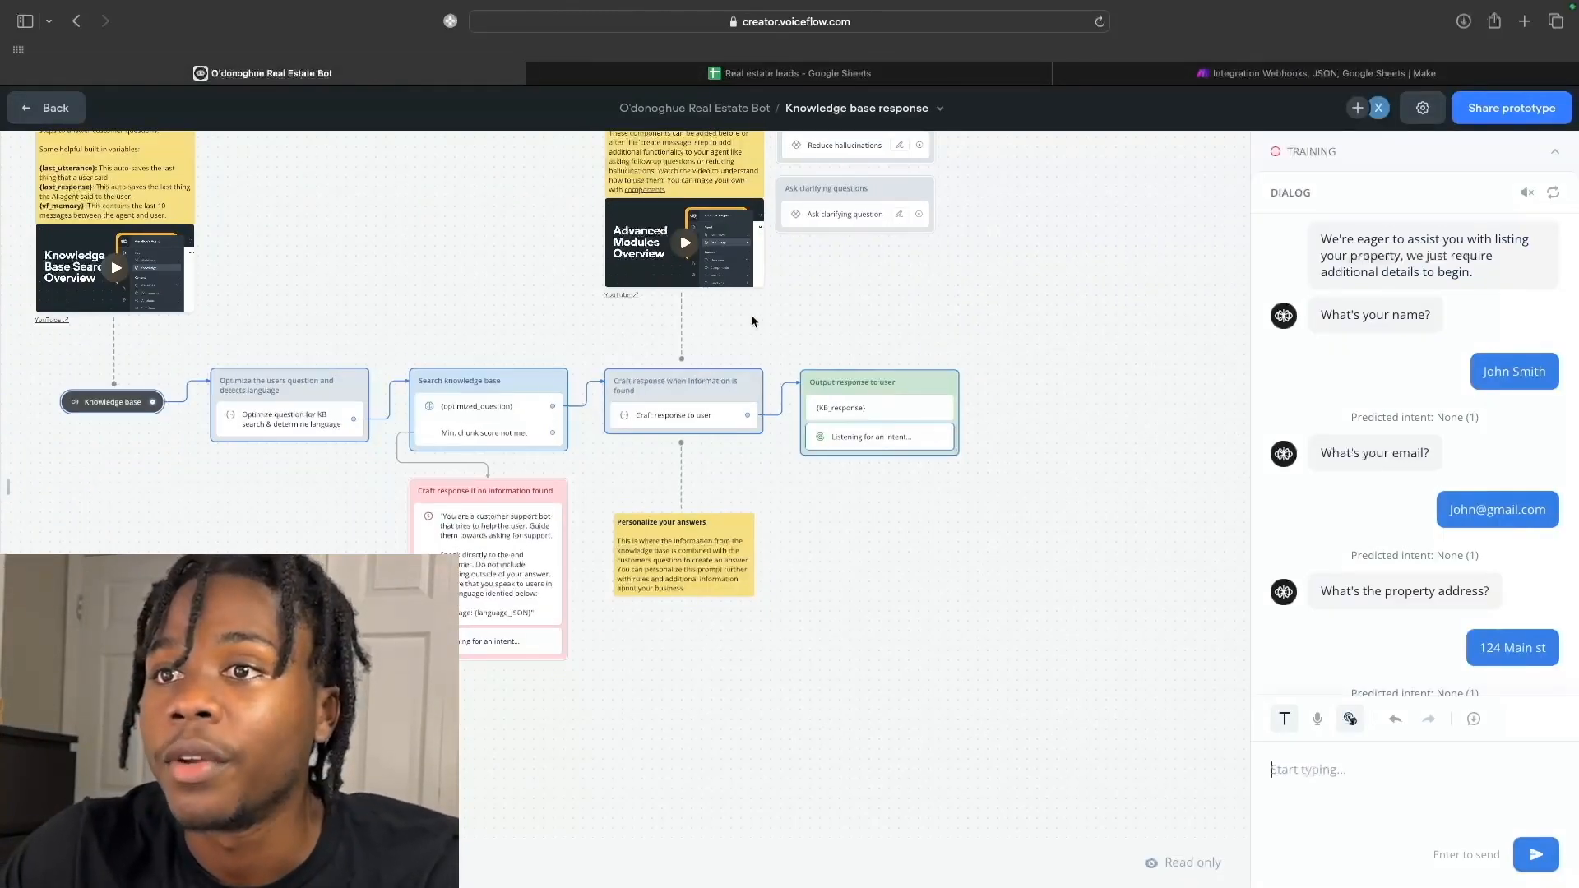
scroll(640, 413, right, 1)
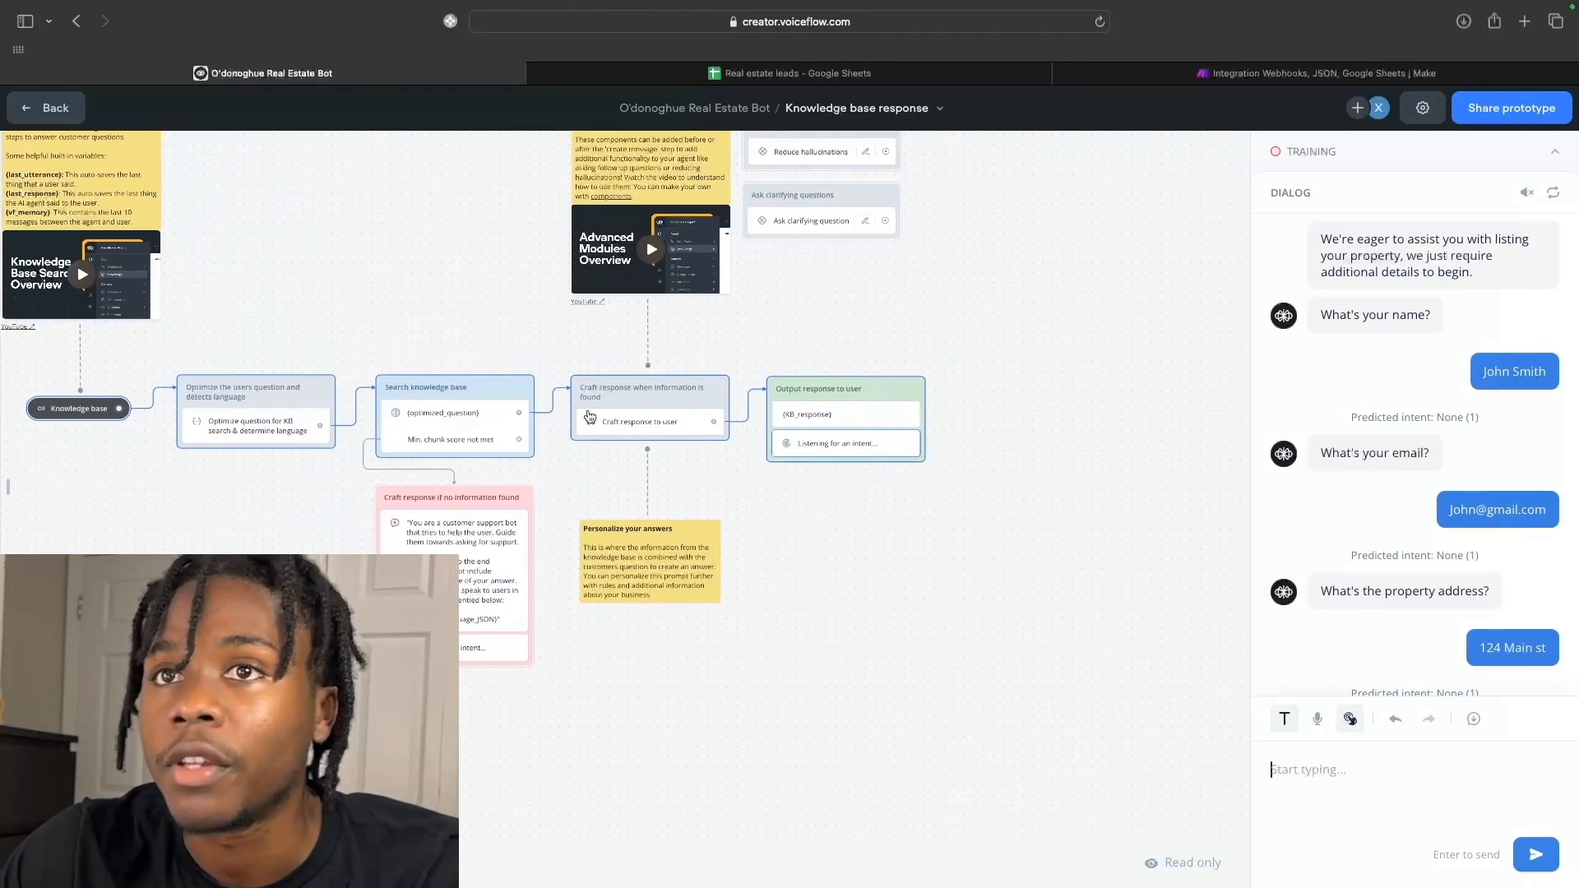
click(46, 107)
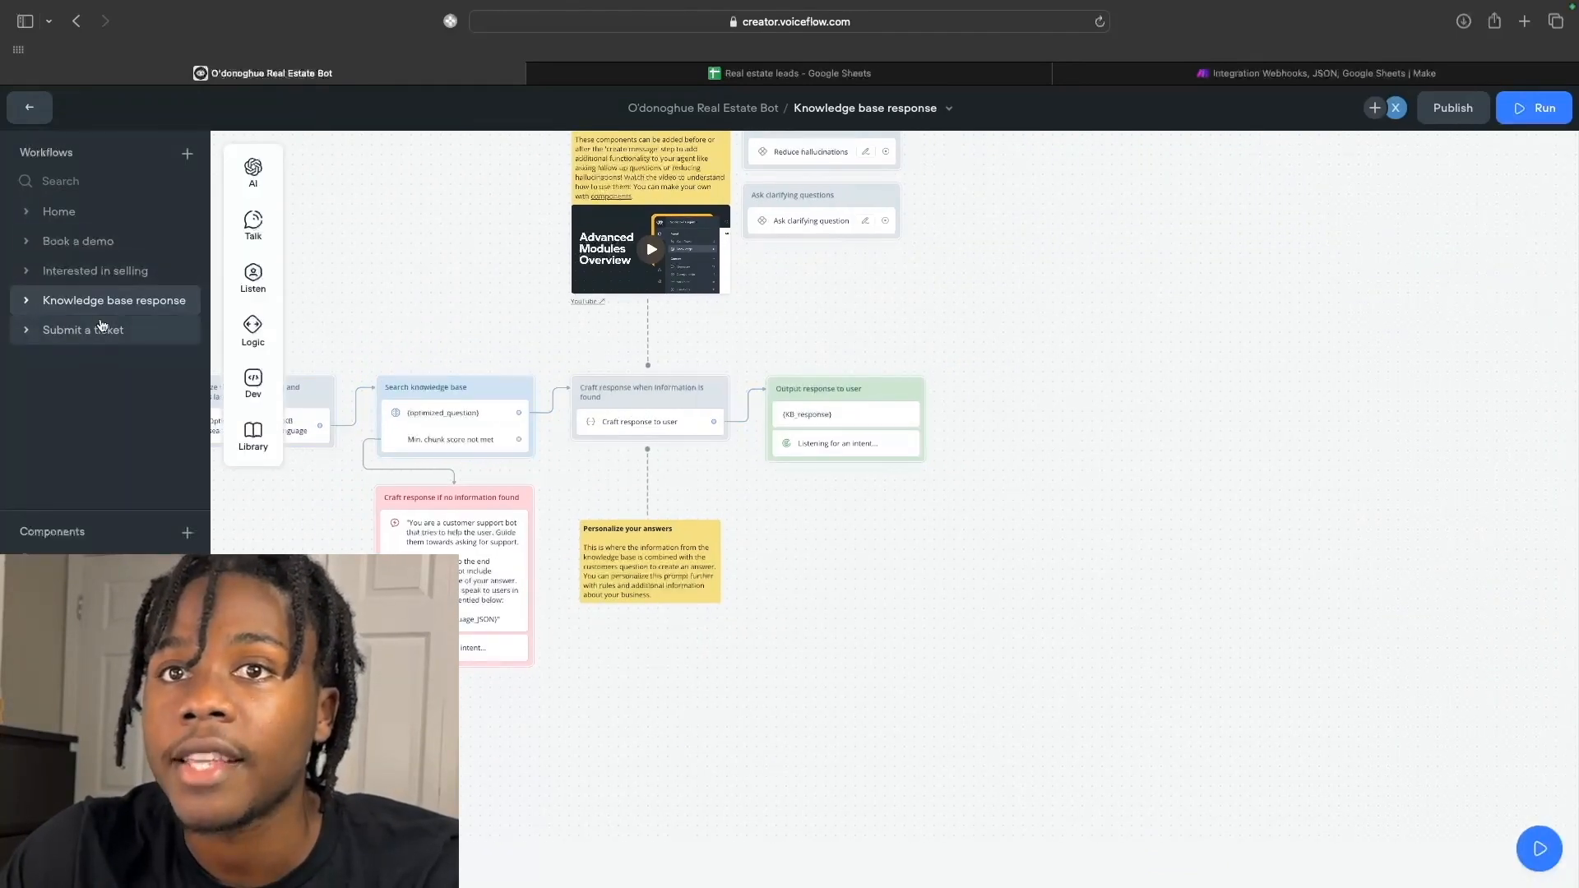
Open the Interested in selling workflow, pan across its canvas, then go back to the workflows list.
click(89, 271)
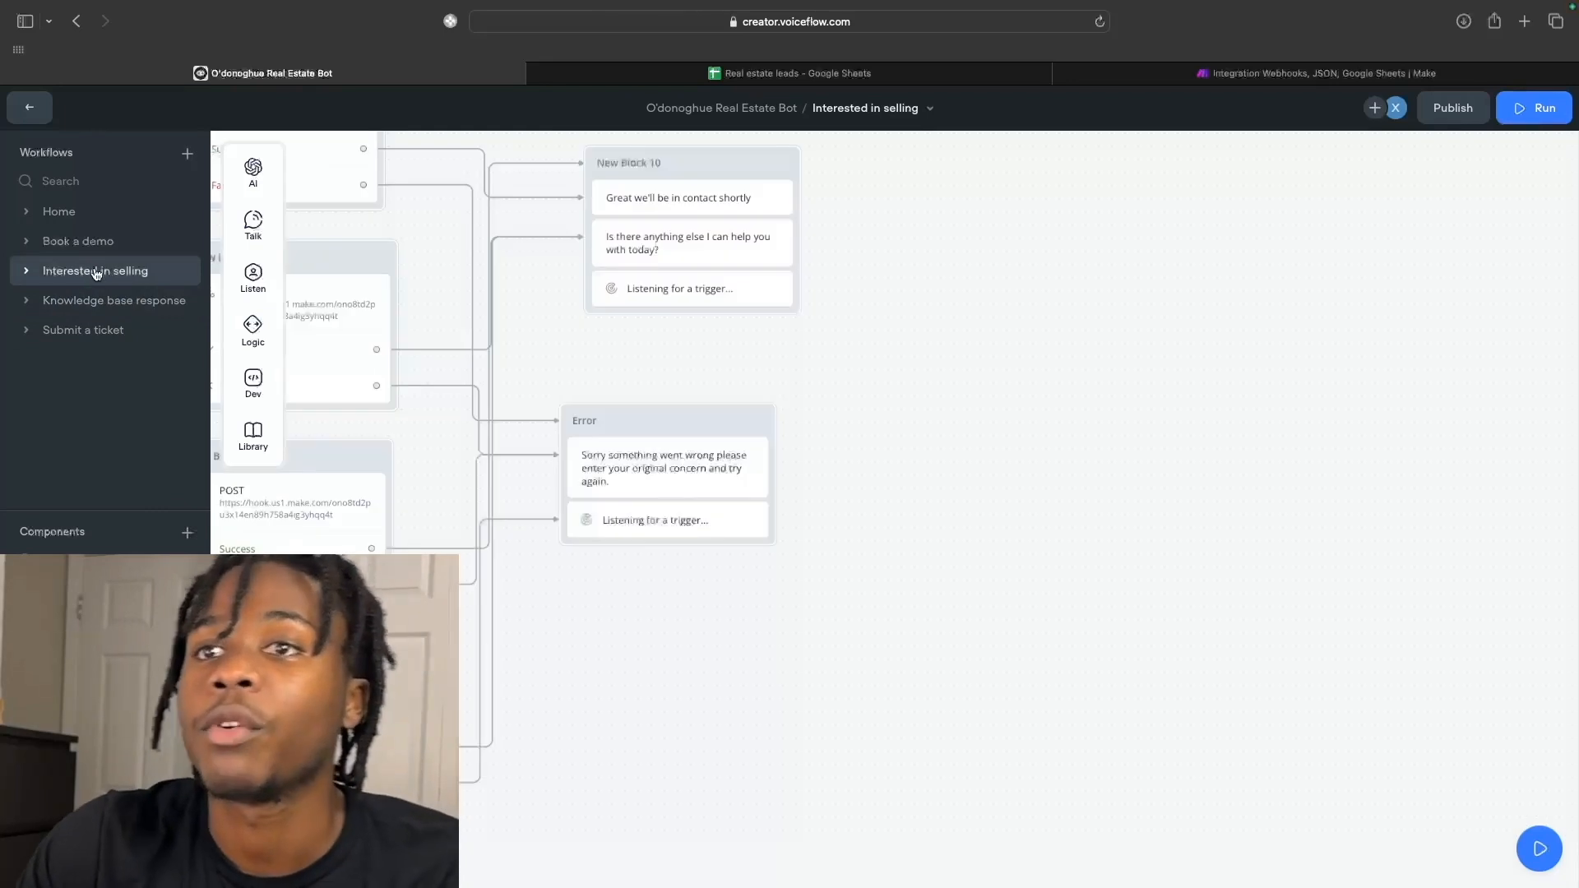
scroll(598, 389, down, 4)
scroll(600, 387, left, 6)
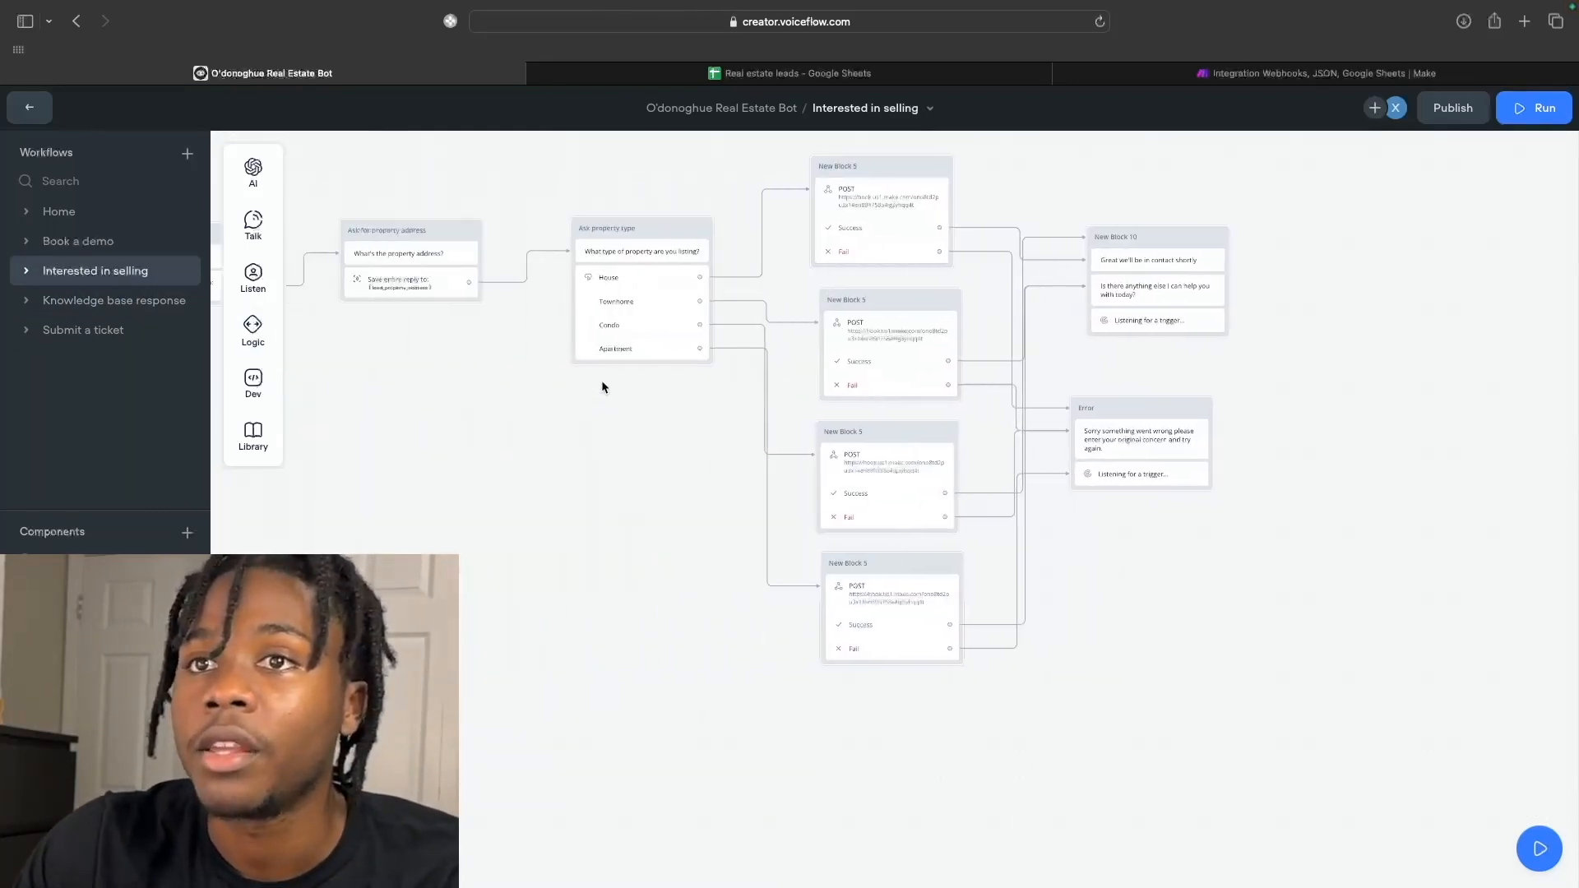
scroll(602, 384, up, 1)
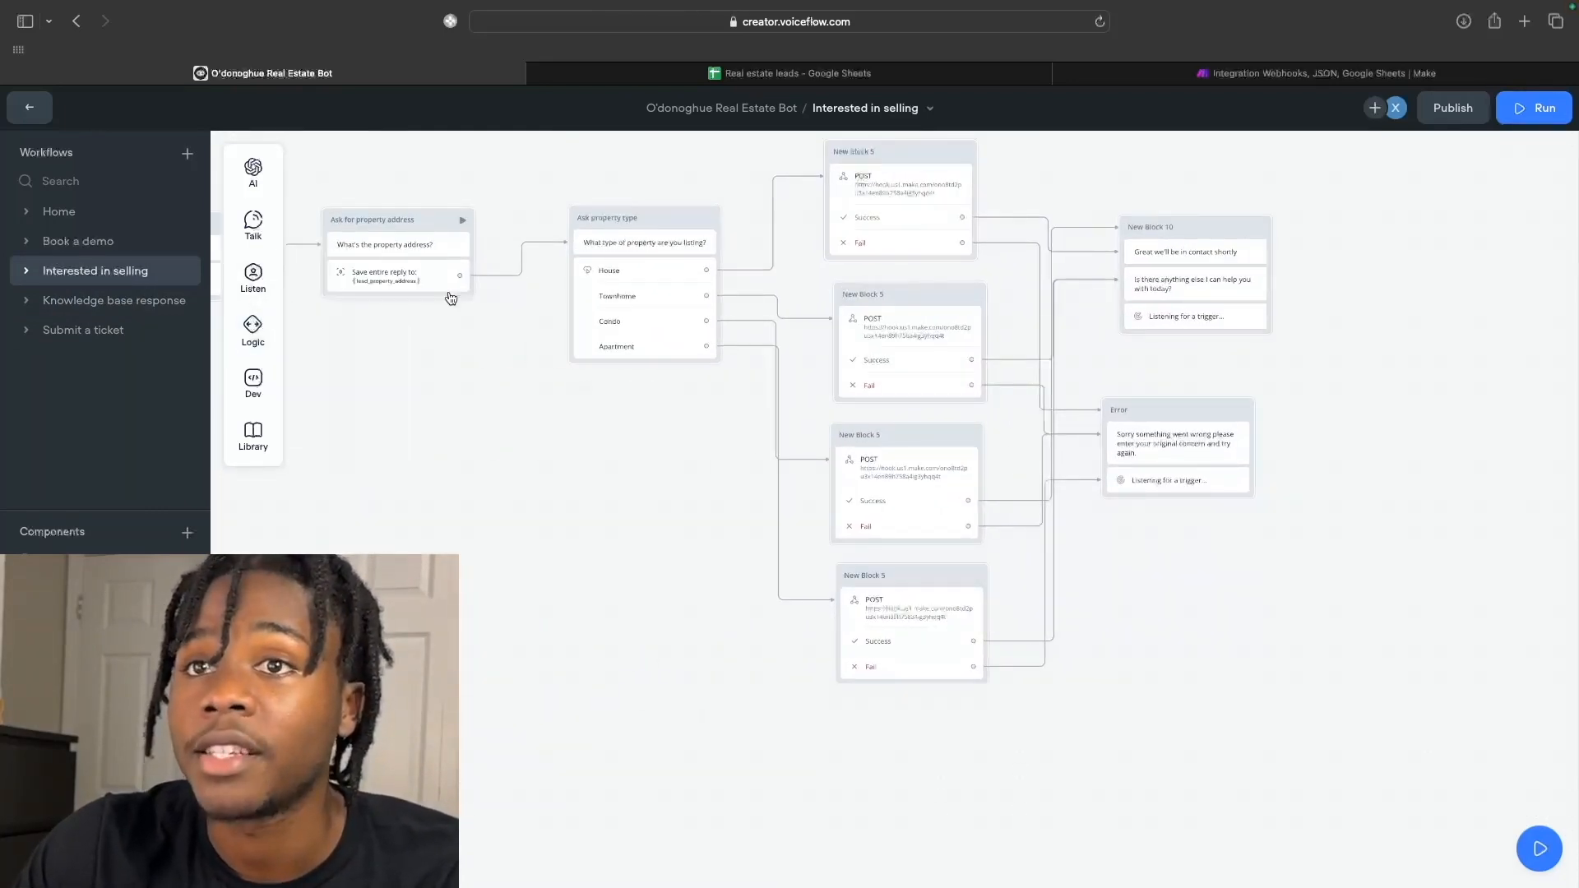
scroll(449, 298, left, 6)
scroll(451, 298, left, 8)
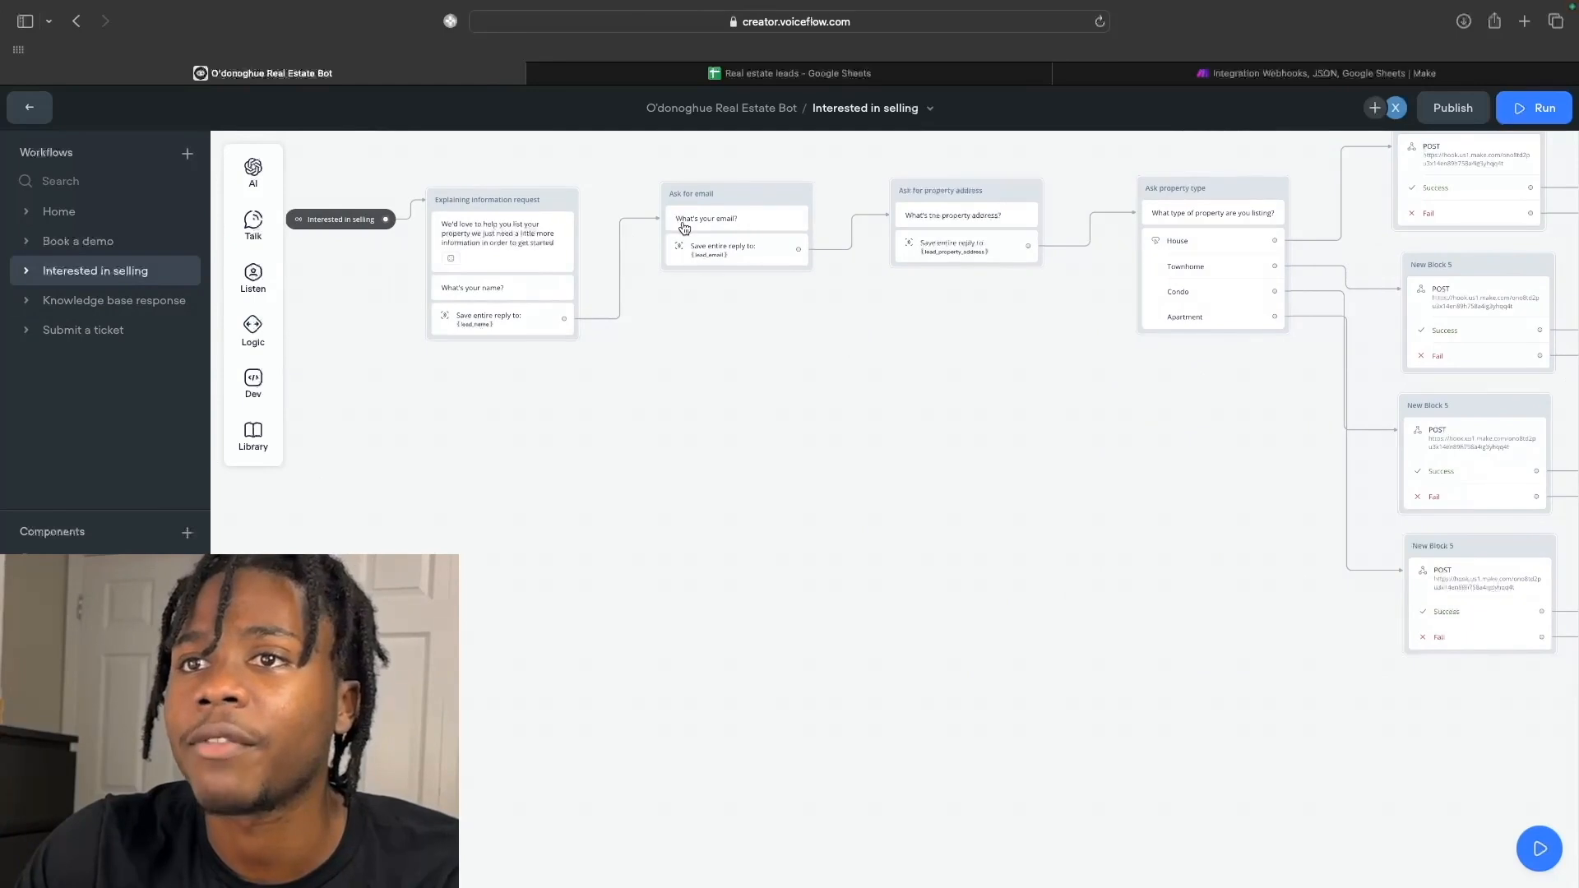
scroll(684, 228, right, 2)
scroll(549, 249, right, 3)
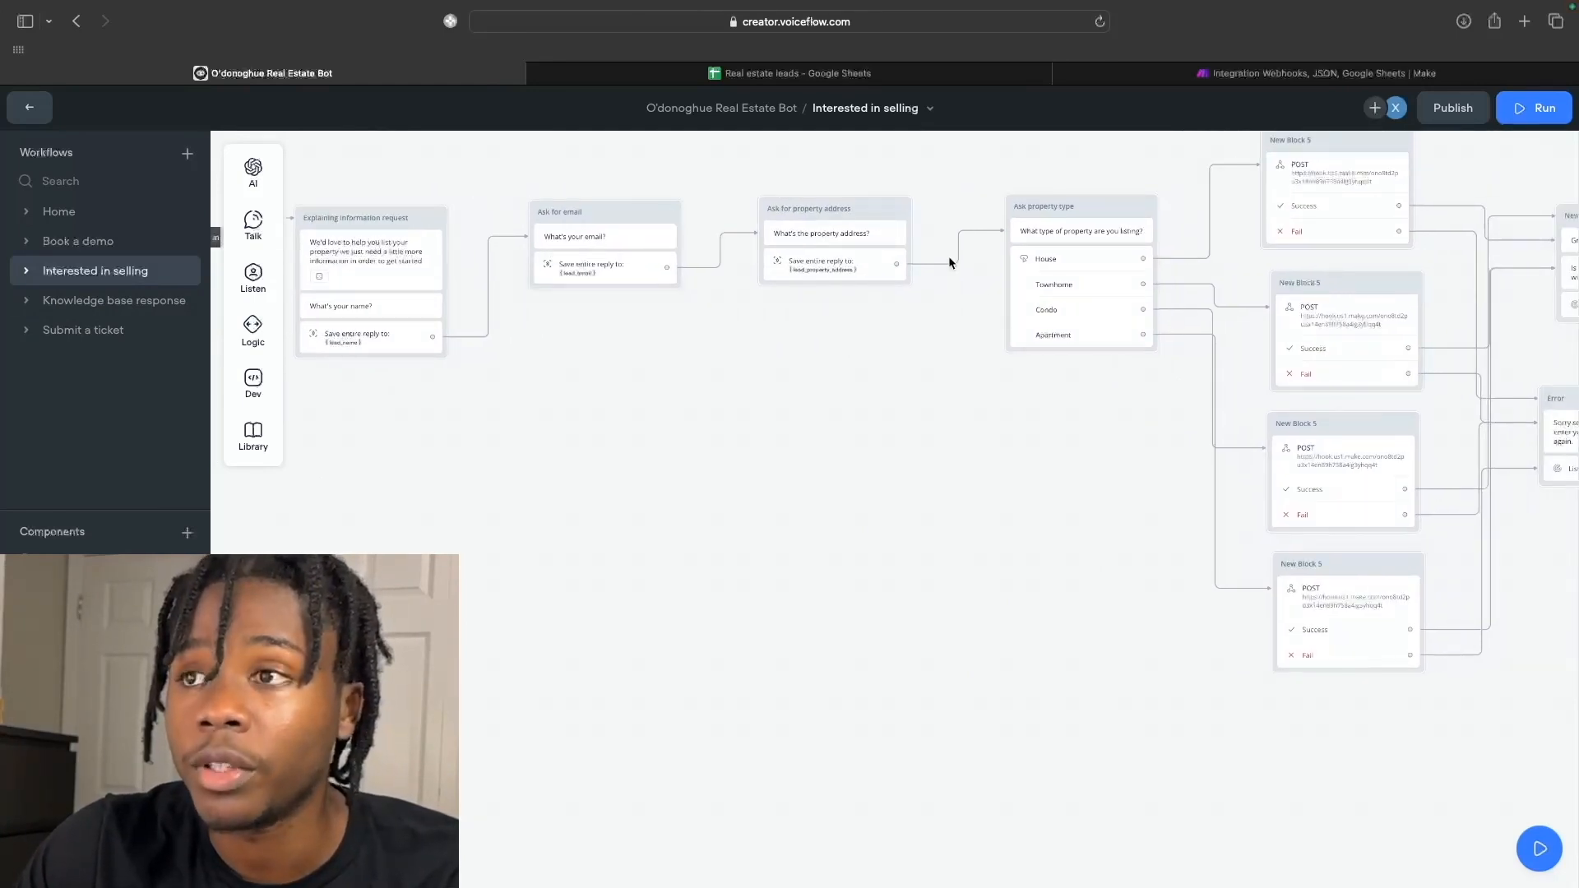
scroll(948, 255, right, 7)
scroll(949, 262, right, 4)
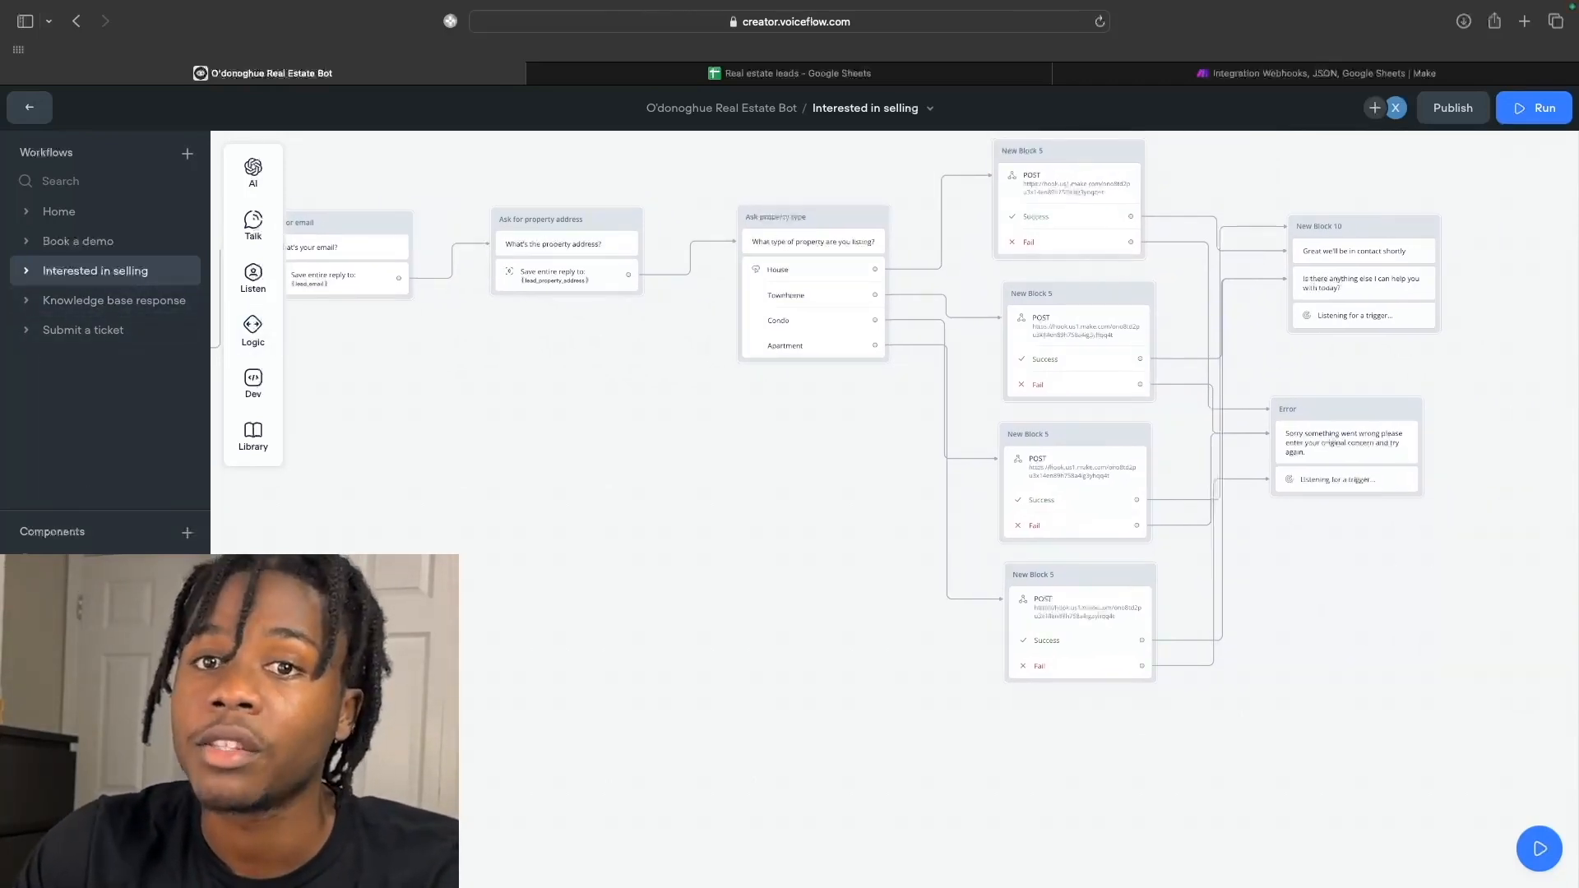
click(30, 108)
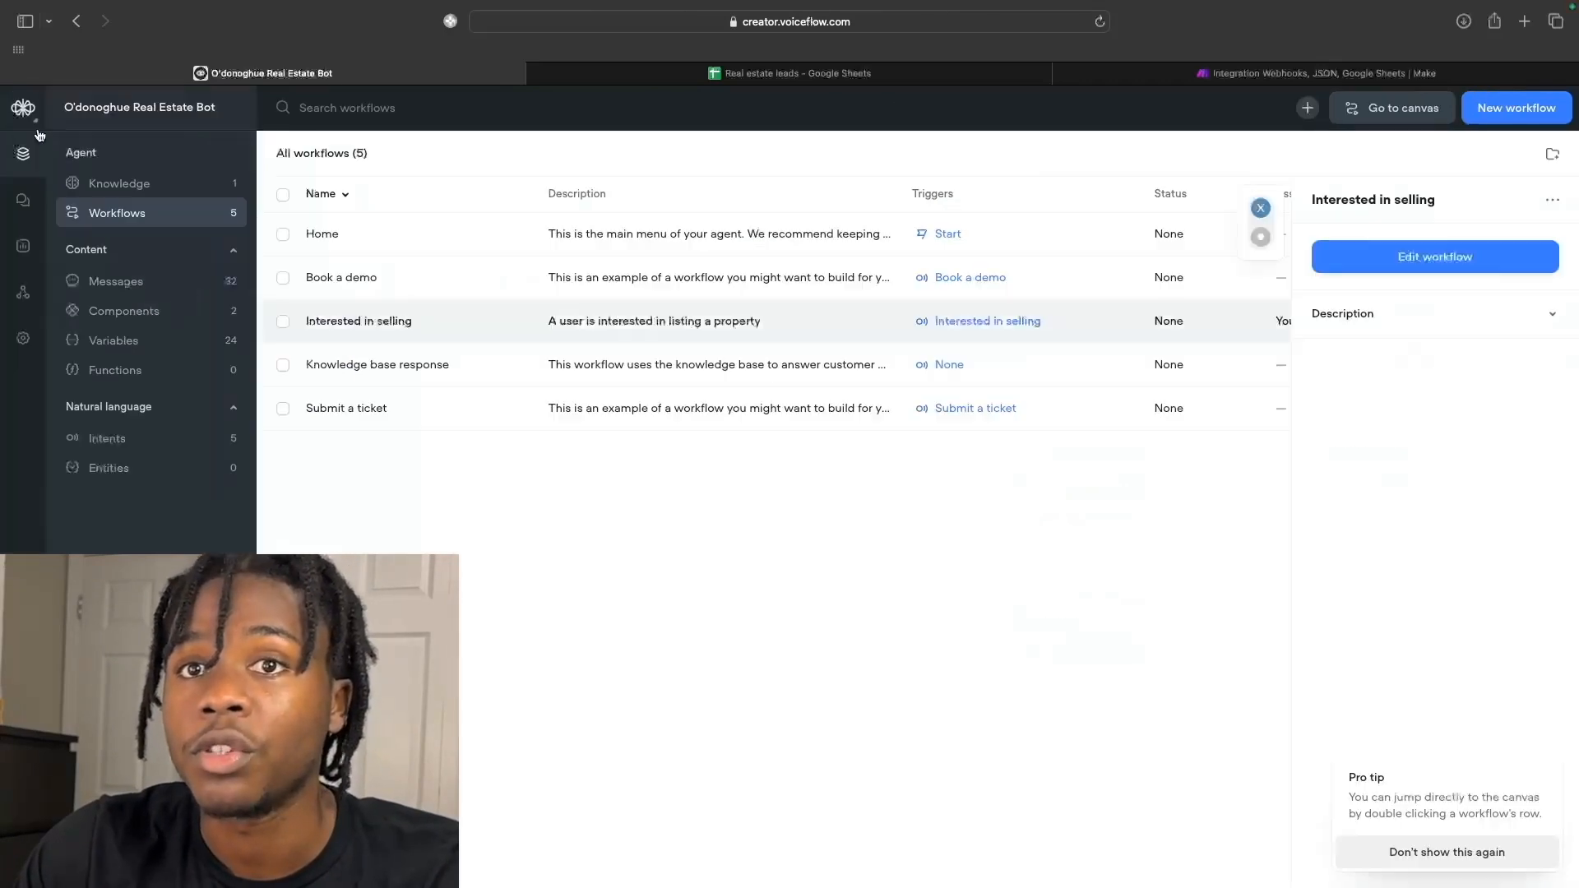